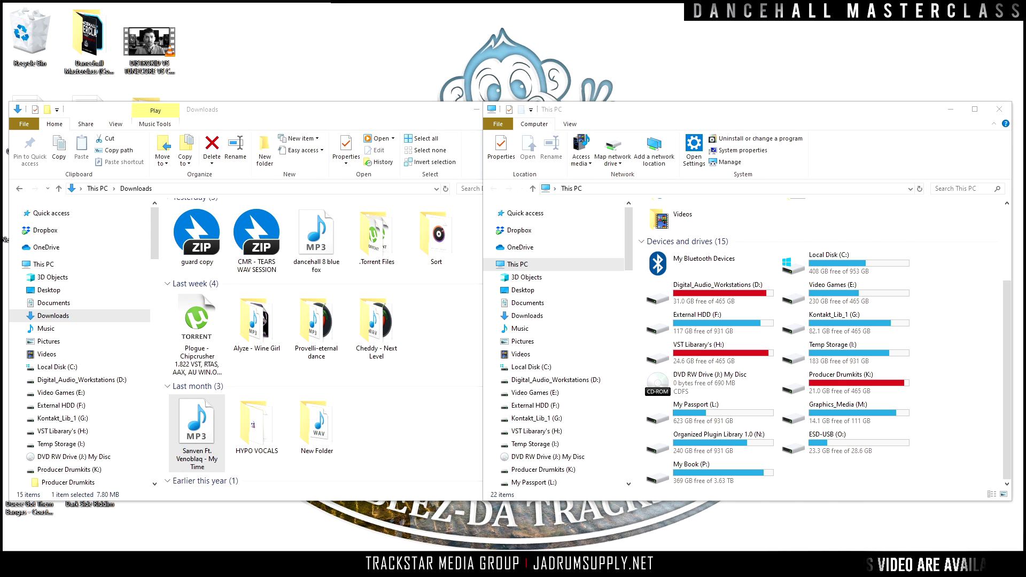
click(419, 429)
click(208, 436)
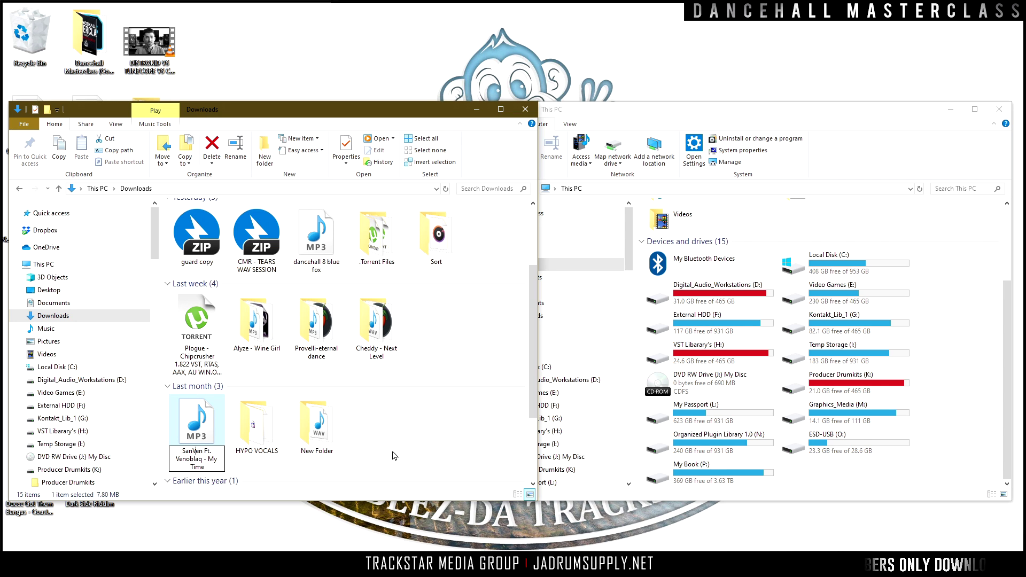
key(Return)
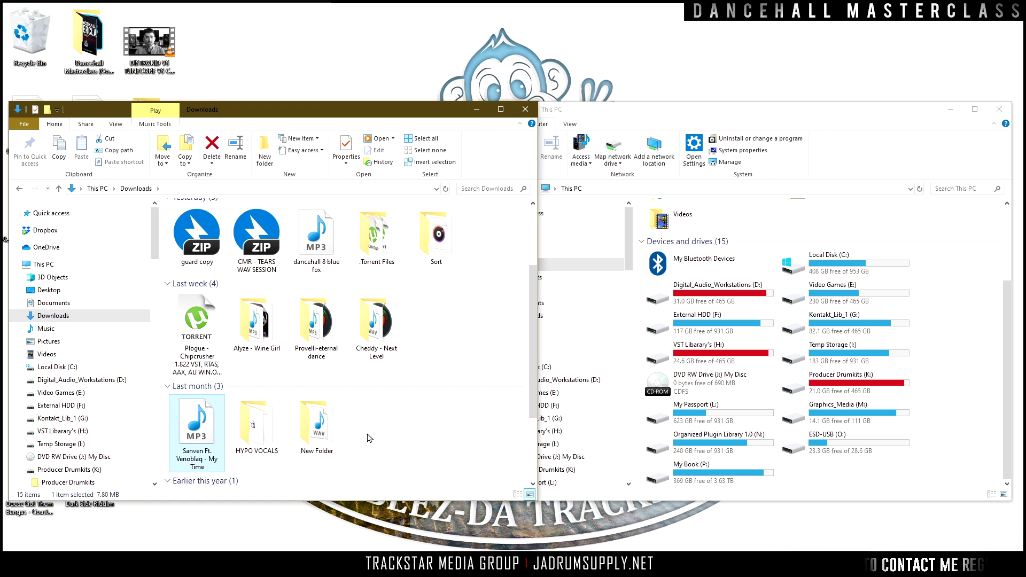
click(171, 408)
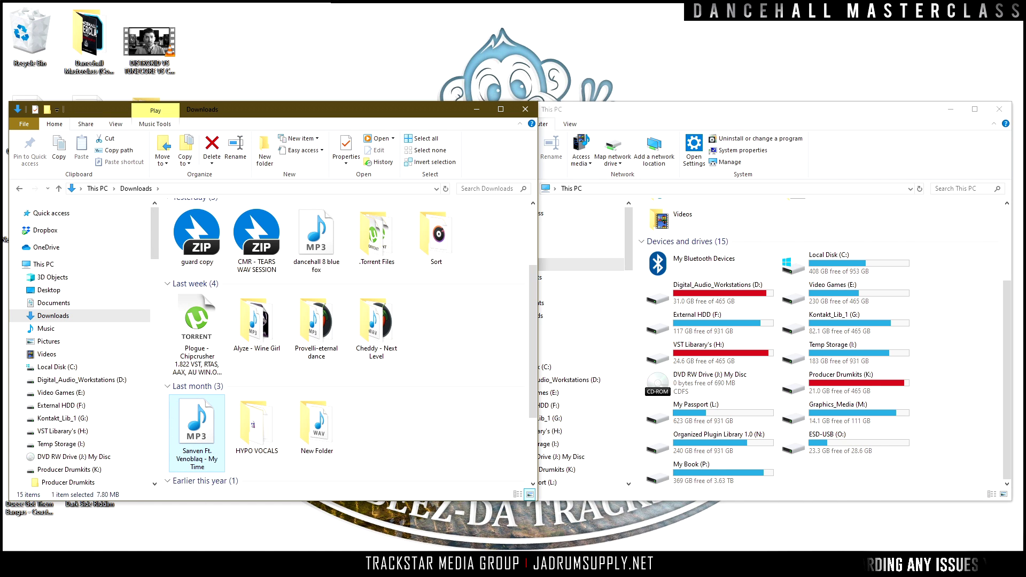
Step: Convert the My Time MP3 in Downloads to a 16-bit, 44100 Hz WAV with Easy CD-DA Extractor, deleting the source file
right_click(197, 427)
mouse_move(146, 247)
click(258, 248)
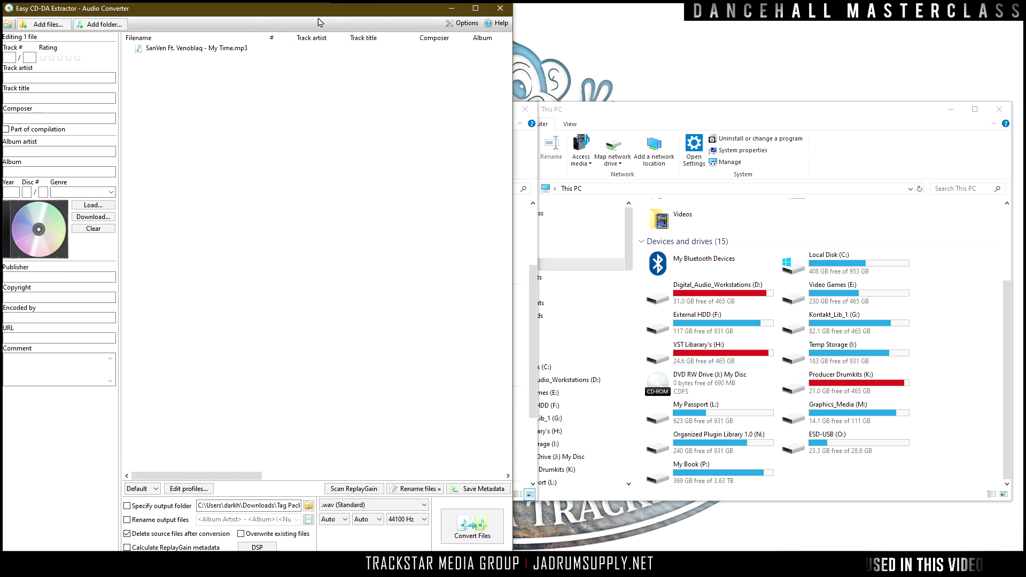
click(475, 8)
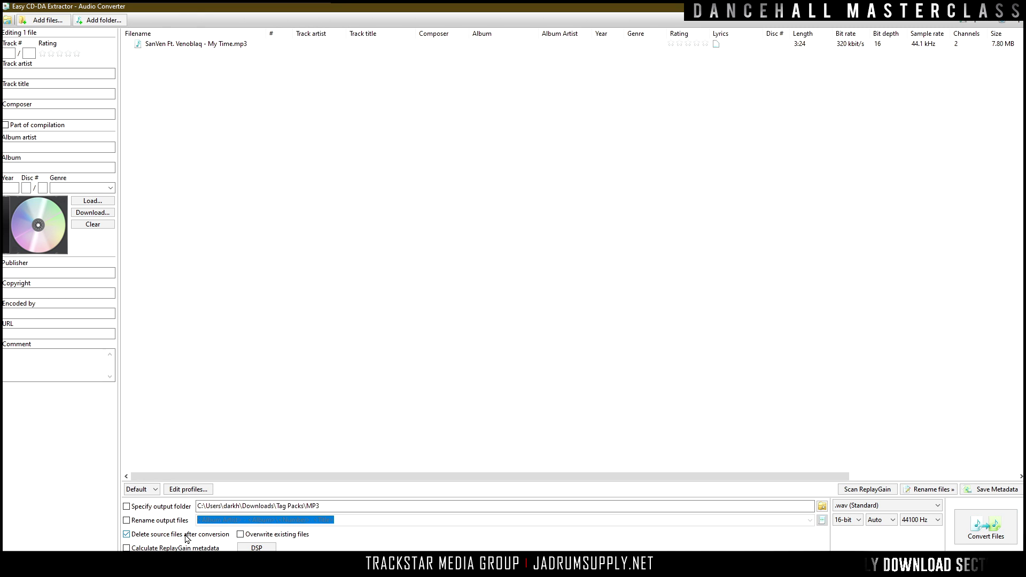
click(985, 526)
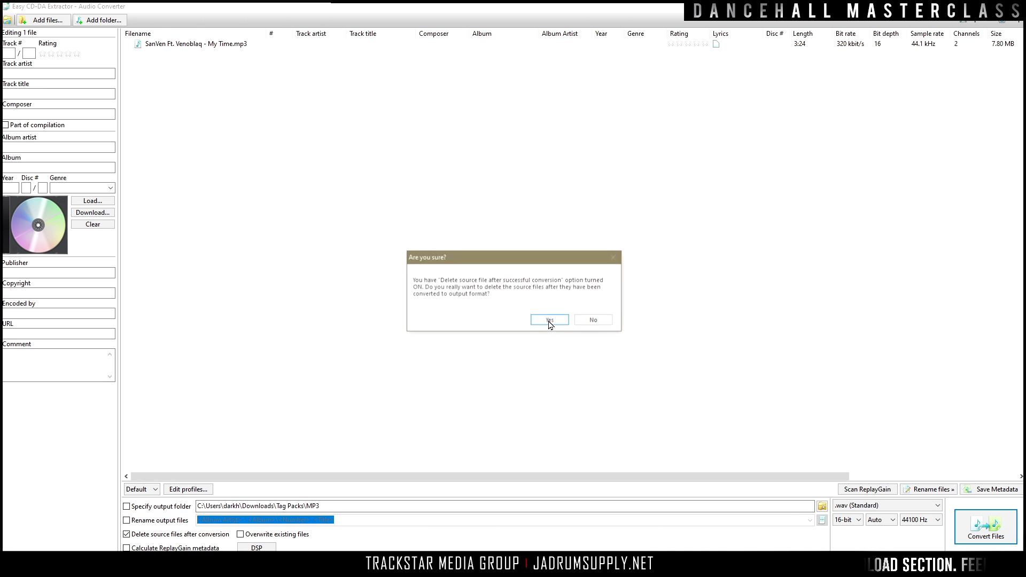
click(540, 321)
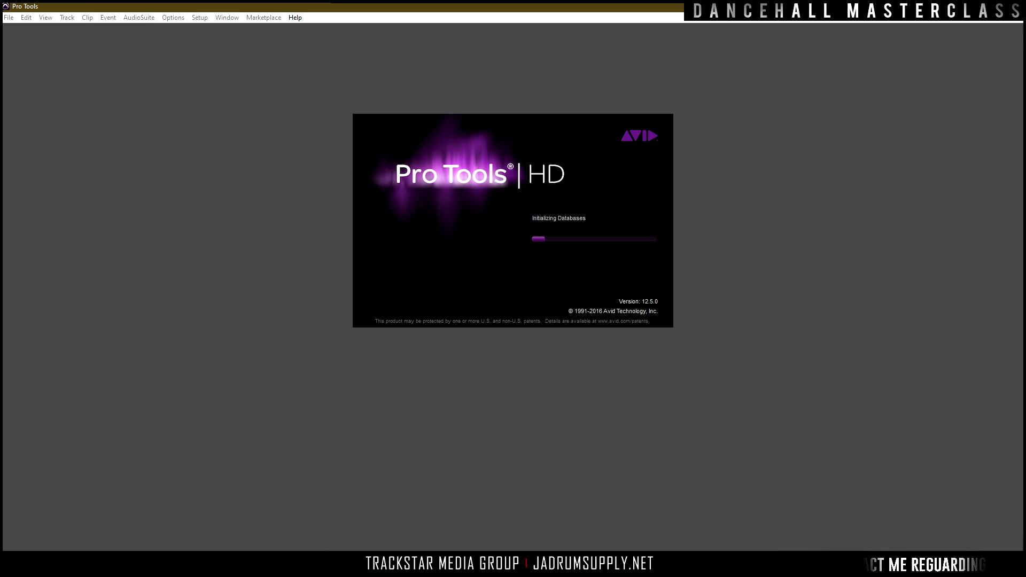
Step: Search the 2020 folder on My Passport (L:) for riddim.wav and open the file location of Homicidal Maniac Riddim
click(294, 566)
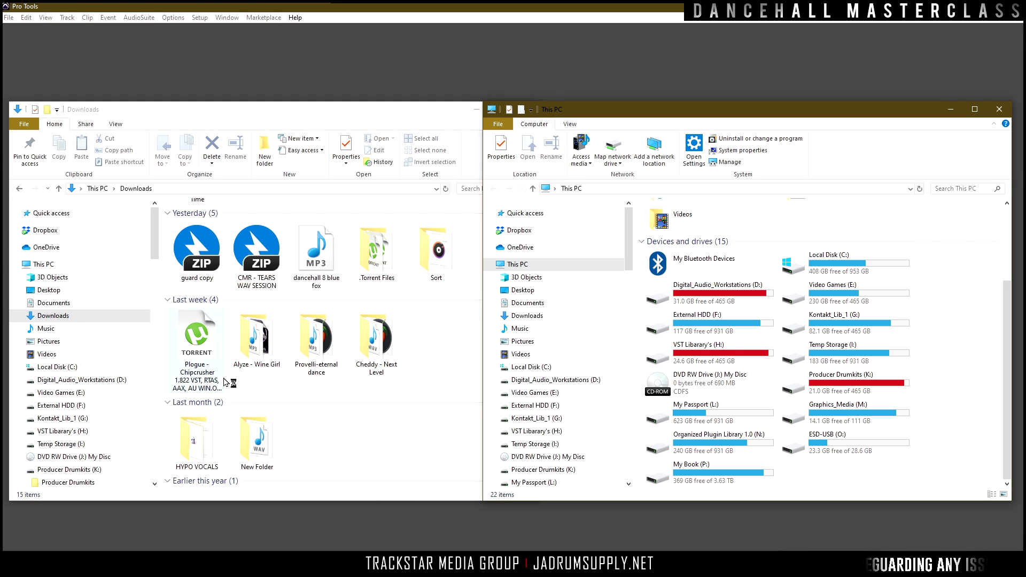
click(196, 246)
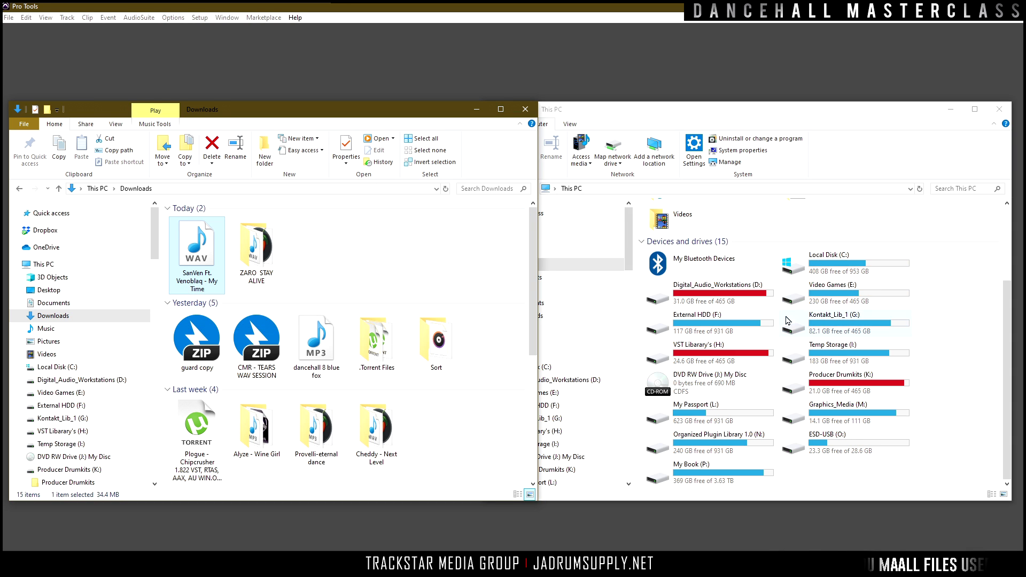
double_click(725, 424)
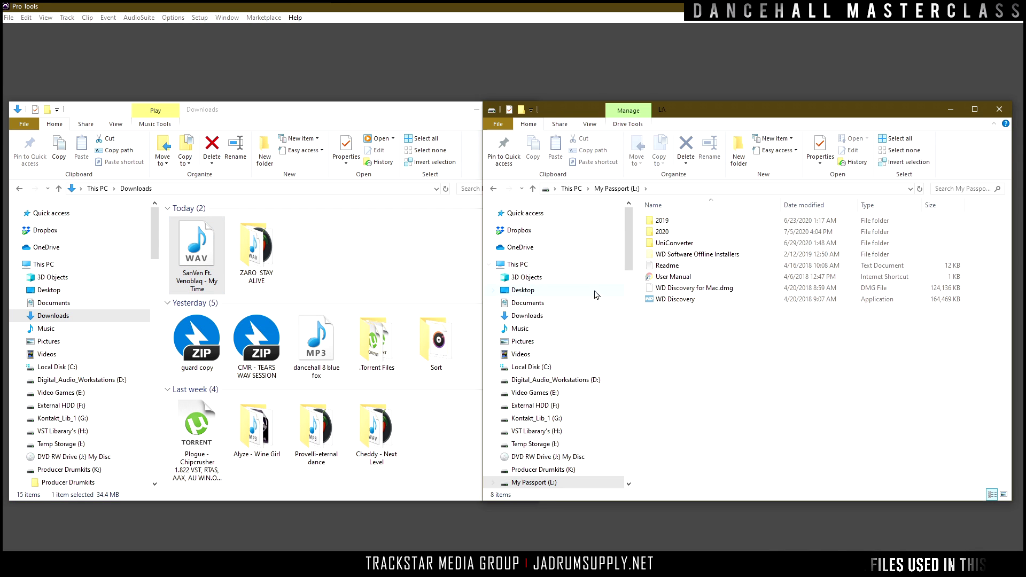
double_click(671, 233)
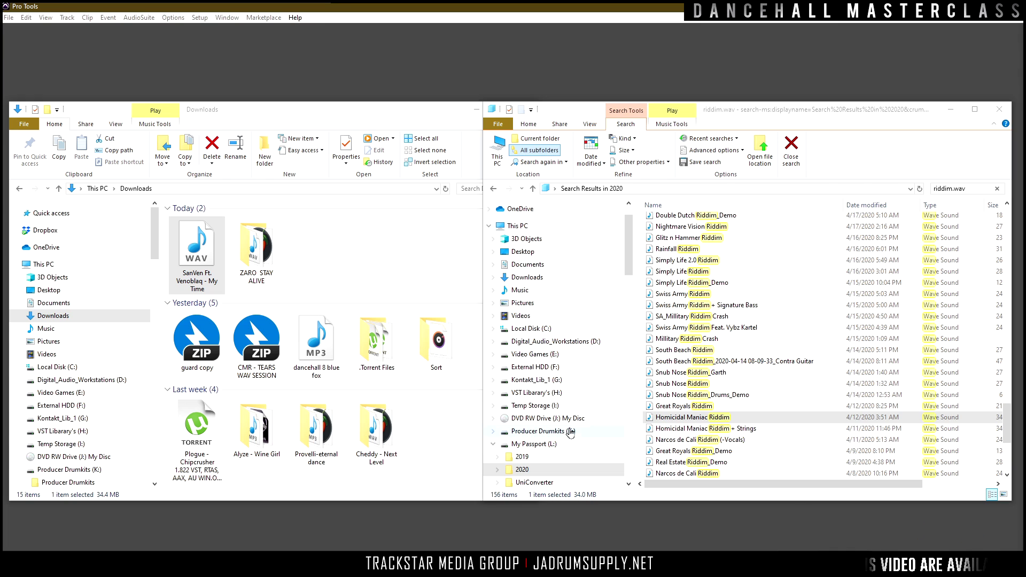
click(709, 418)
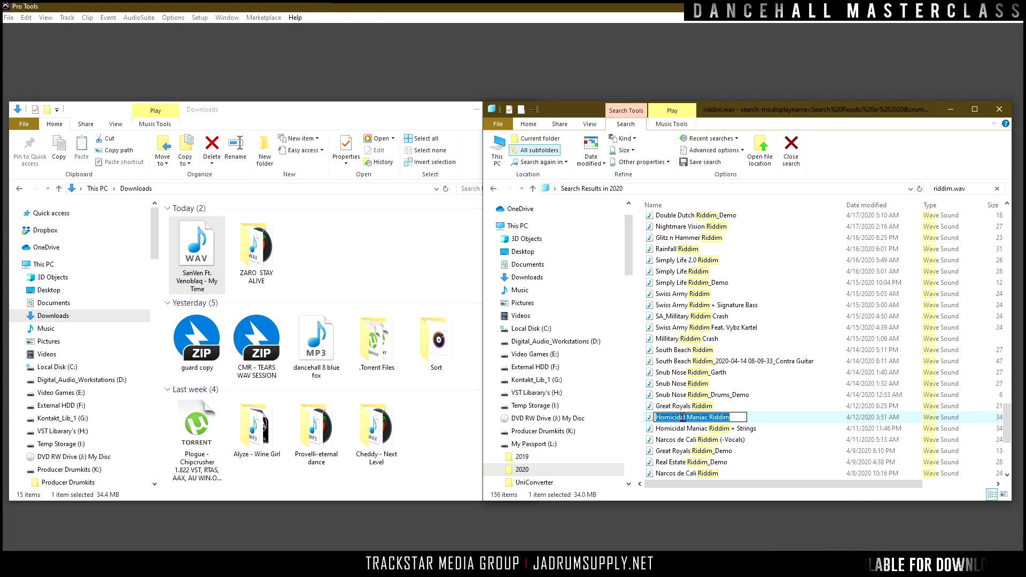
right_click(695, 423)
click(598, 398)
Step: Append "[Homicidal Maniac Riddim]" to the name of the converted My Time WAV in Downloads
click(198, 279)
click(203, 288)
click(210, 289)
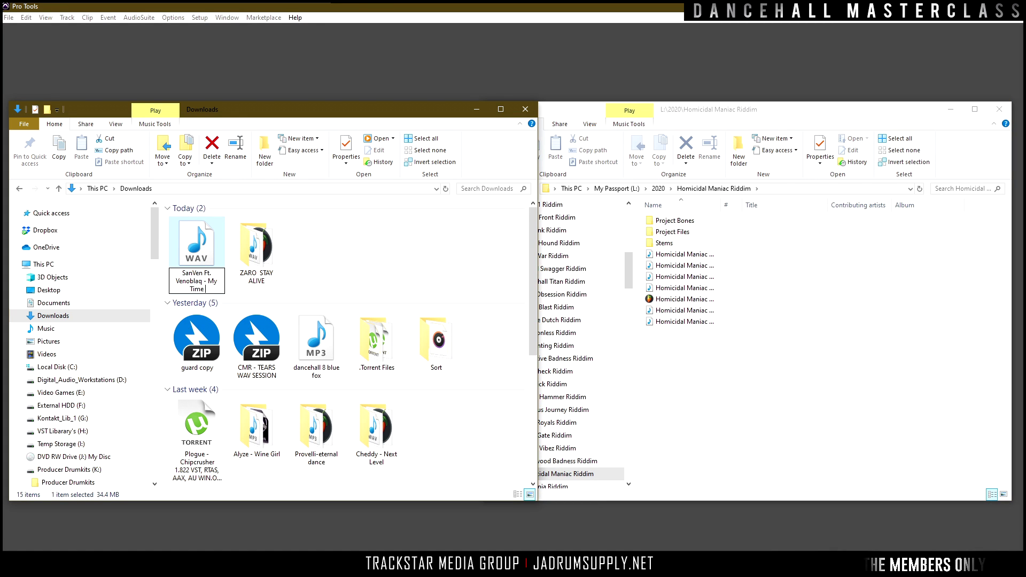
text([Homicidal Maniac Riddim])
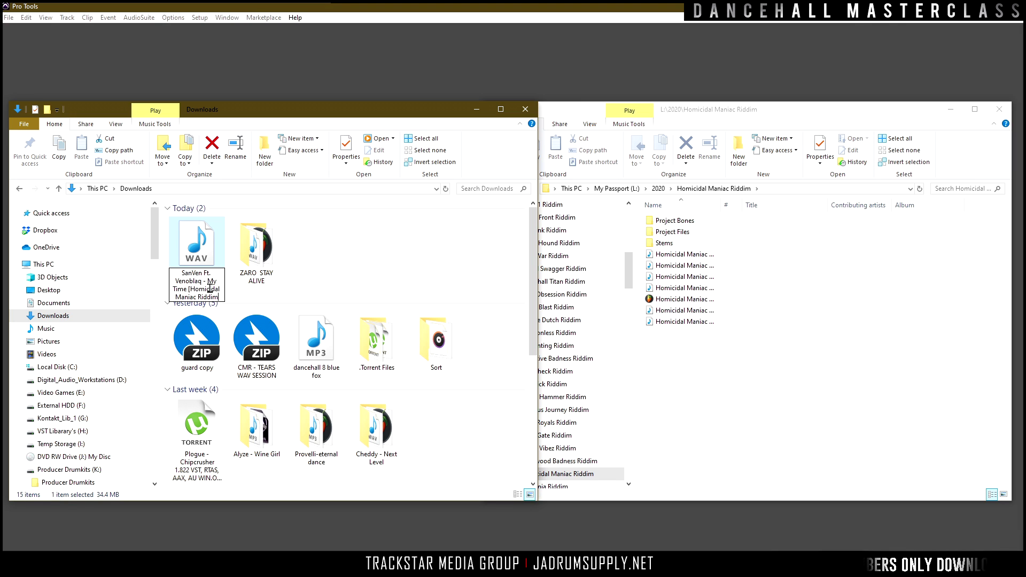
click(389, 272)
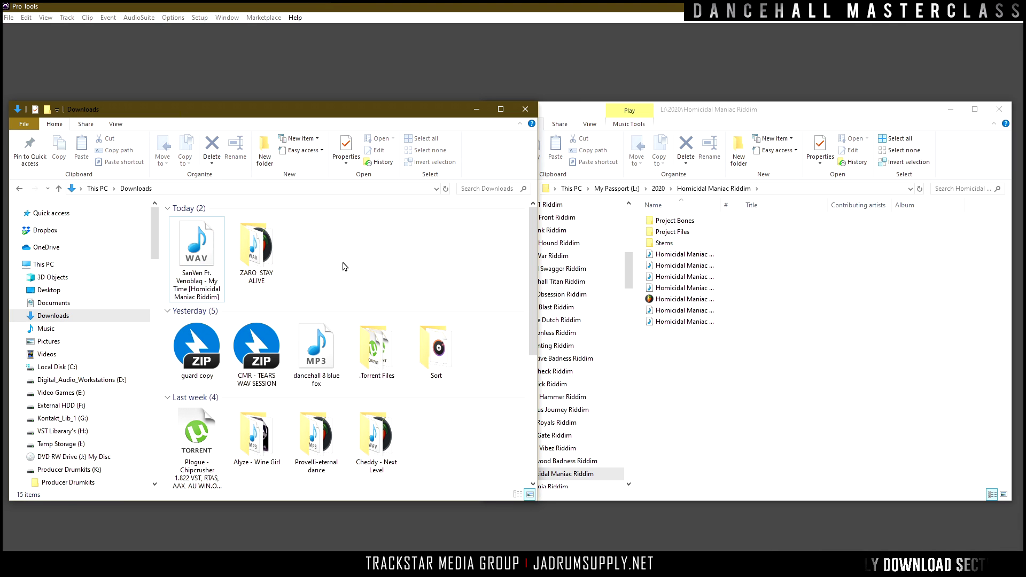
Step: Reposition the two File Explorer windows and widen the Name column in the Homicidal Maniac Riddim folder
mouse_move(385, 113)
mouse_down()
mouse_move(332, 265)
mouse_move(390, 126)
mouse_move(371, 124)
mouse_up()
drag(690, 114, 678, 137)
drag(652, 230, 773, 231)
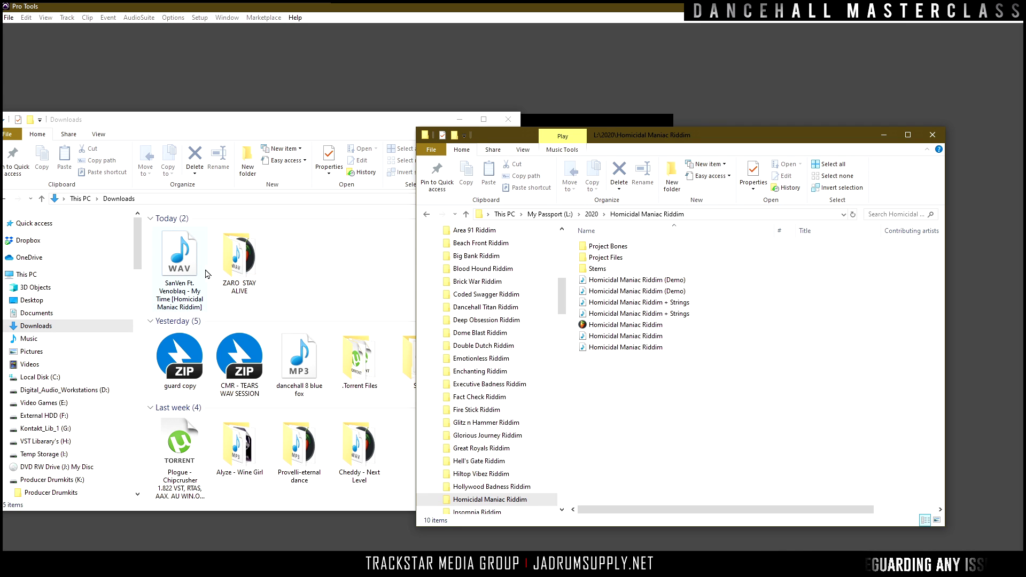
Step: Play the renamed My Time WAV in the media player and minimise the Homicidal Maniac Riddim folder window
double_click(191, 267)
drag(149, 134, 457, 315)
click(709, 142)
drag(706, 134, 518, 122)
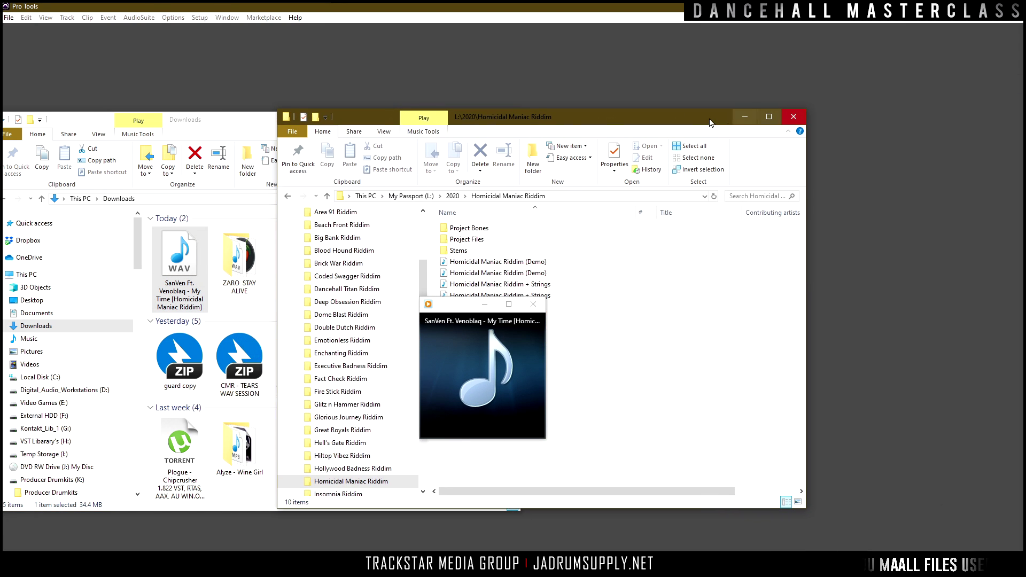
click(744, 117)
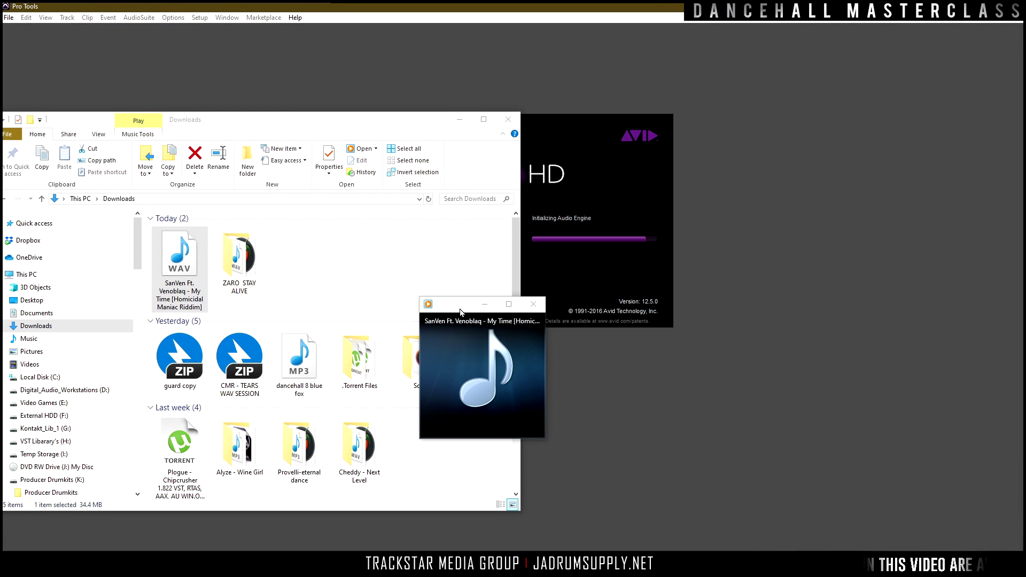
Step: Clear the Downloads window away from the media player and lower the playback volume
mouse_move(503, 322)
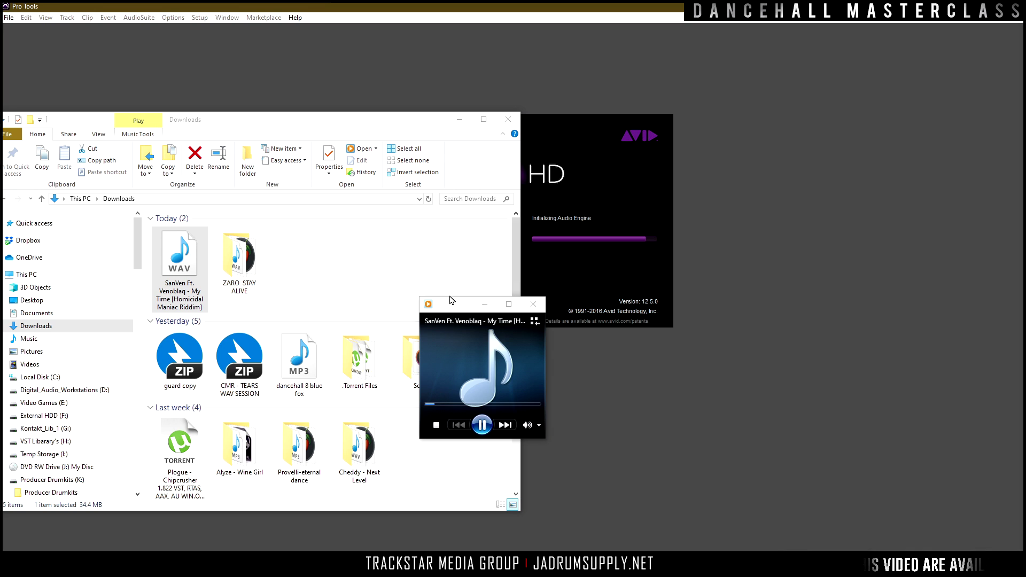
drag(448, 310, 828, 334)
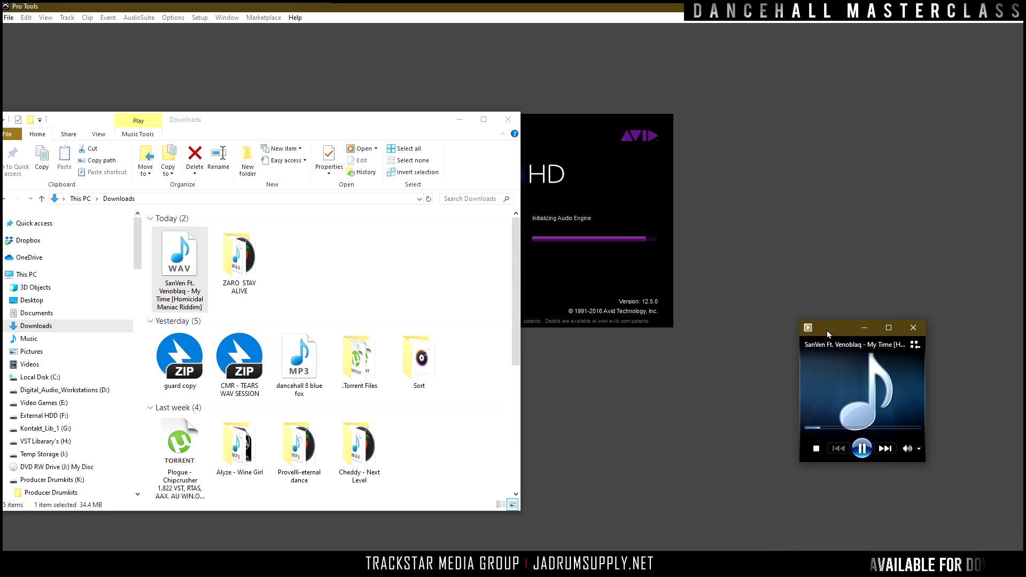
click(460, 122)
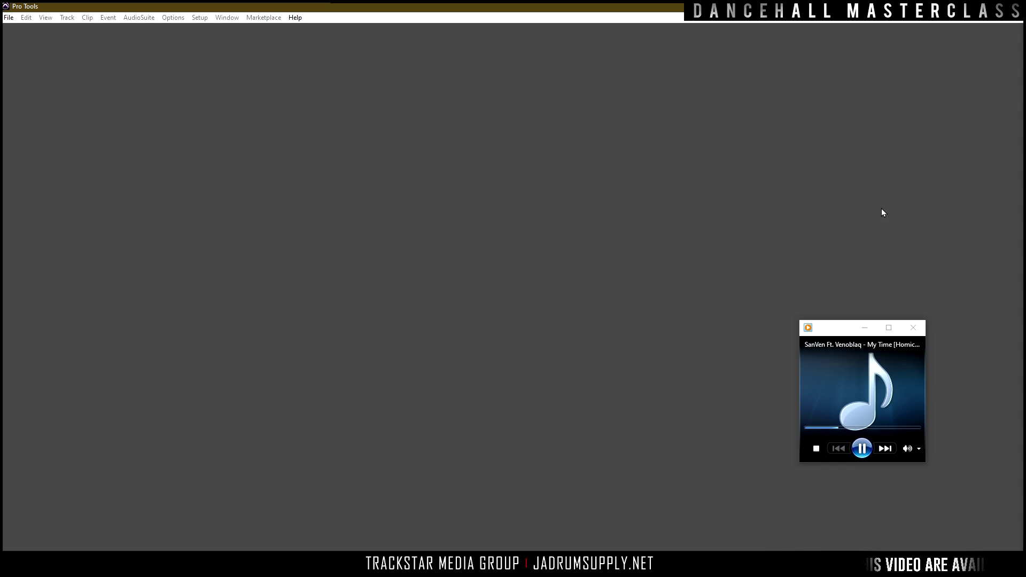
mouse_move(919, 452)
drag(918, 452, 886, 461)
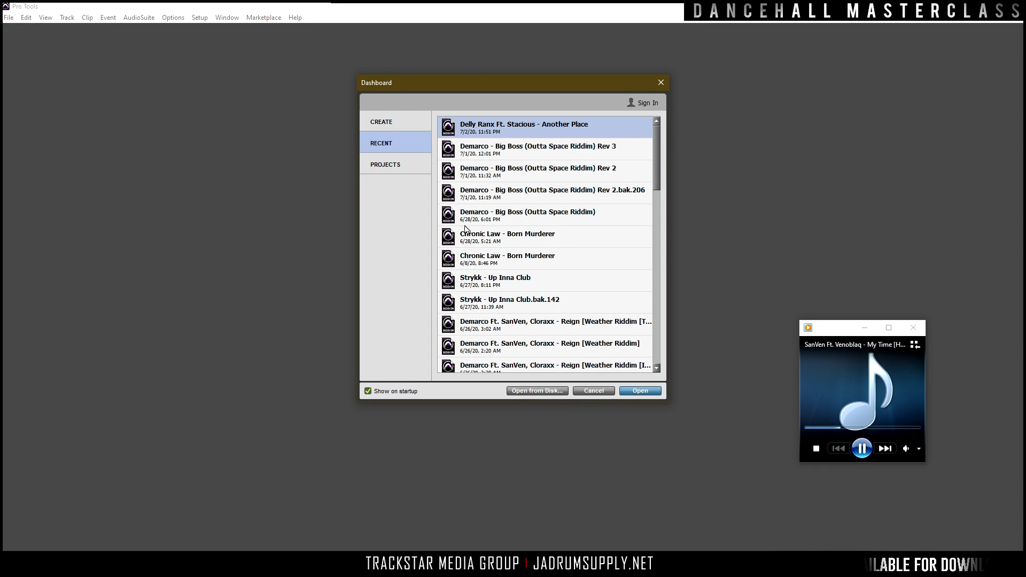
Step: Start a new Pro Tools session named SanVen Ft. Venoblaq - My Time [Homicidal Maniac Riddim], copying the name from the WAV file
click(383, 123)
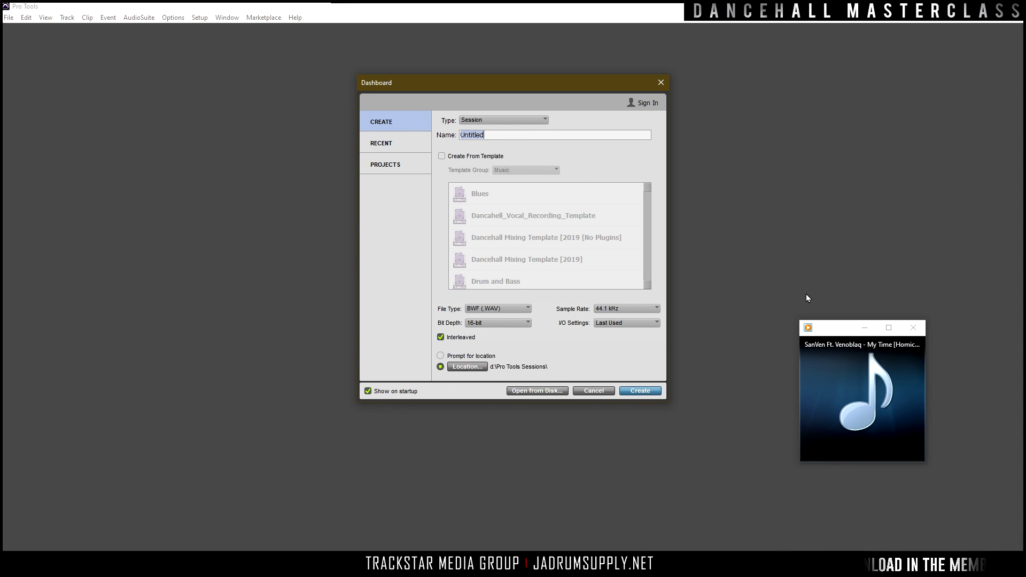
key(alt+Tab)
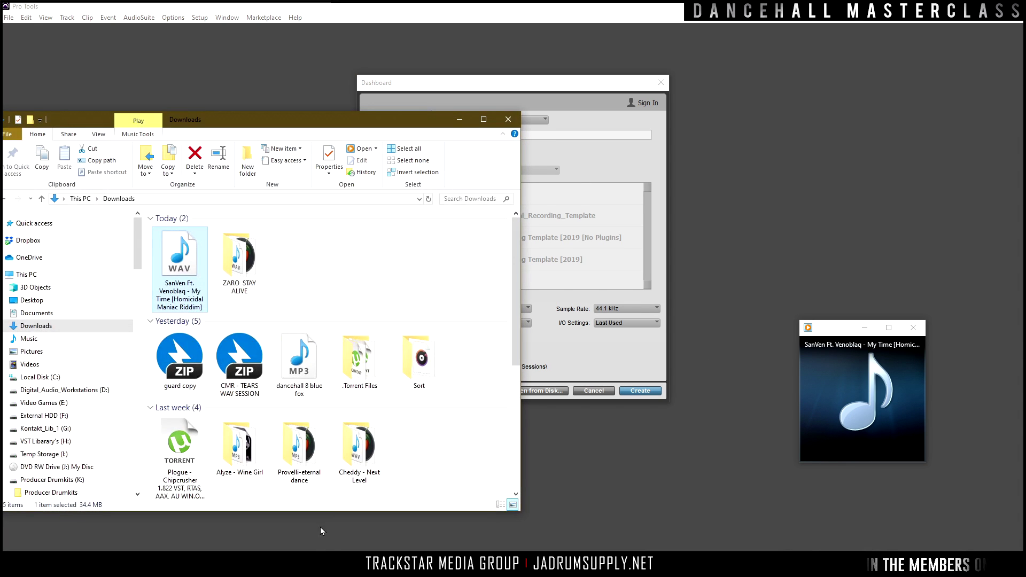
click(173, 305)
key(ctrl+c)
key(Escape)
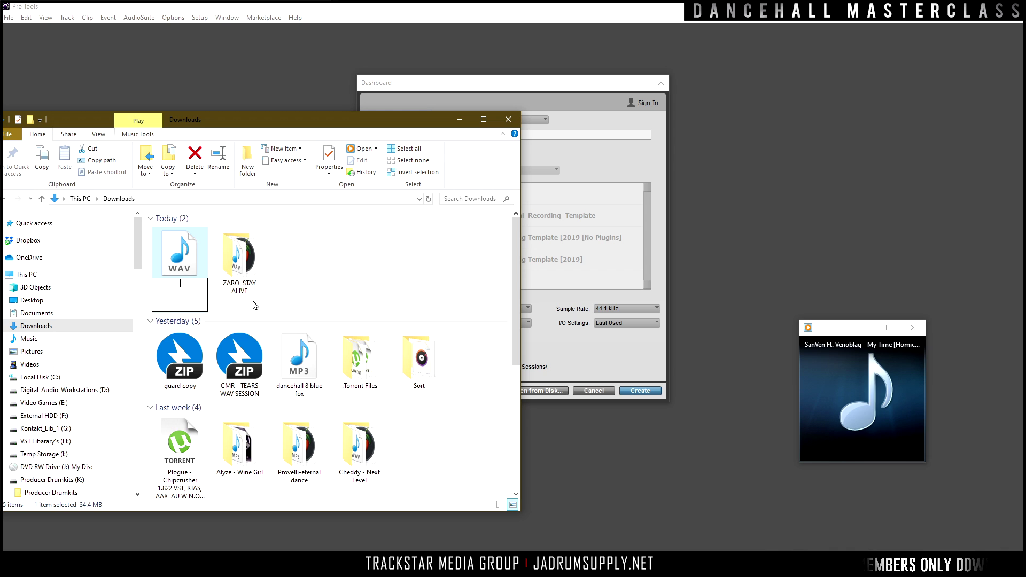
click(604, 170)
key(ctrl+v)
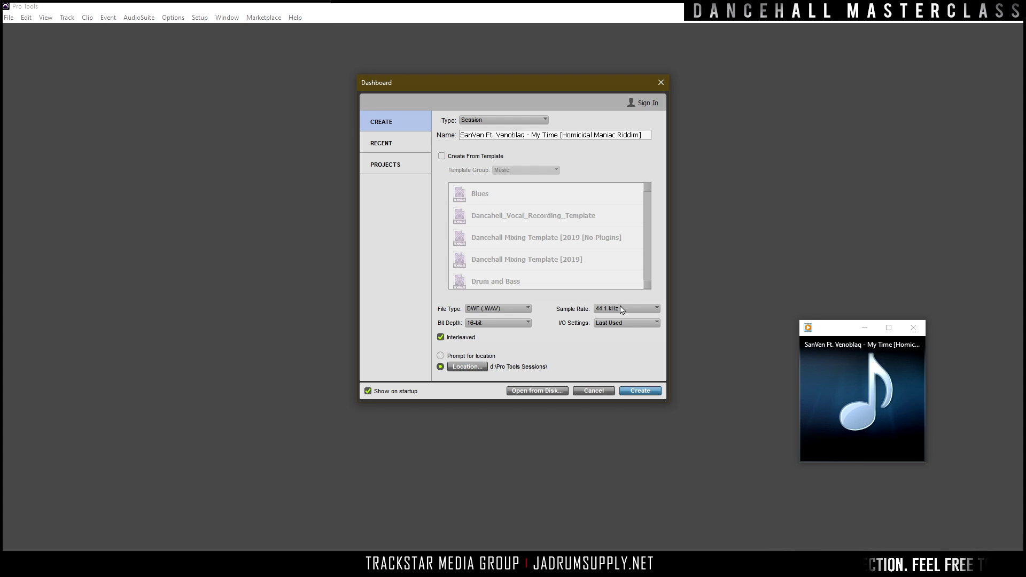
Step: Create the session with the TrackStar Media Group I/O settings and close the floating transport window
click(626, 325)
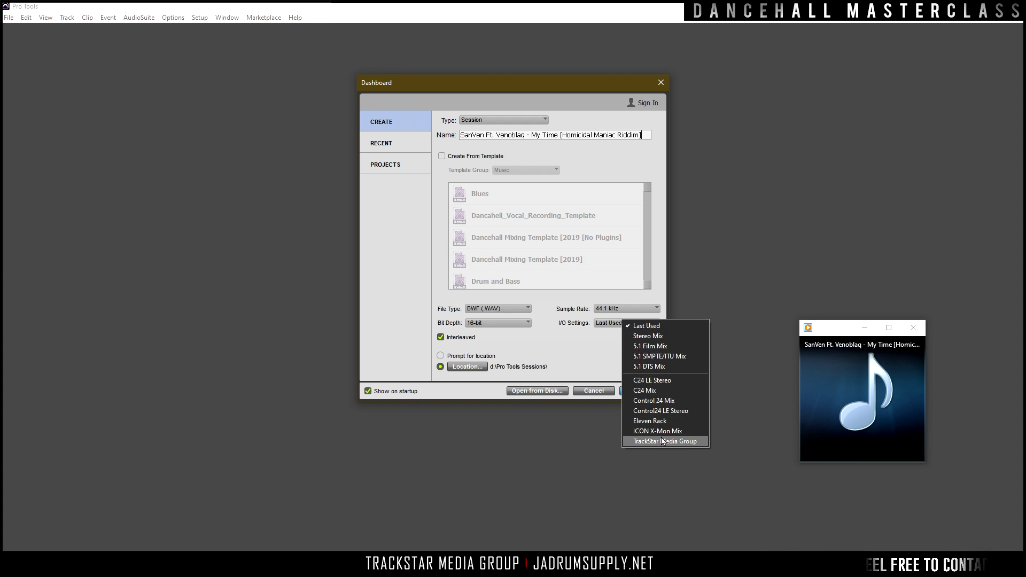
click(665, 441)
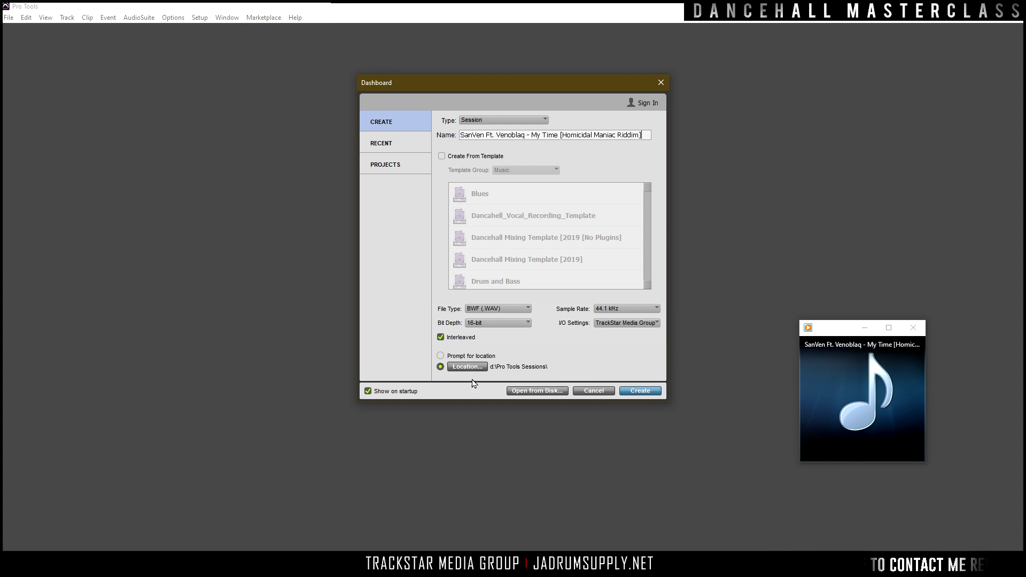
click(632, 393)
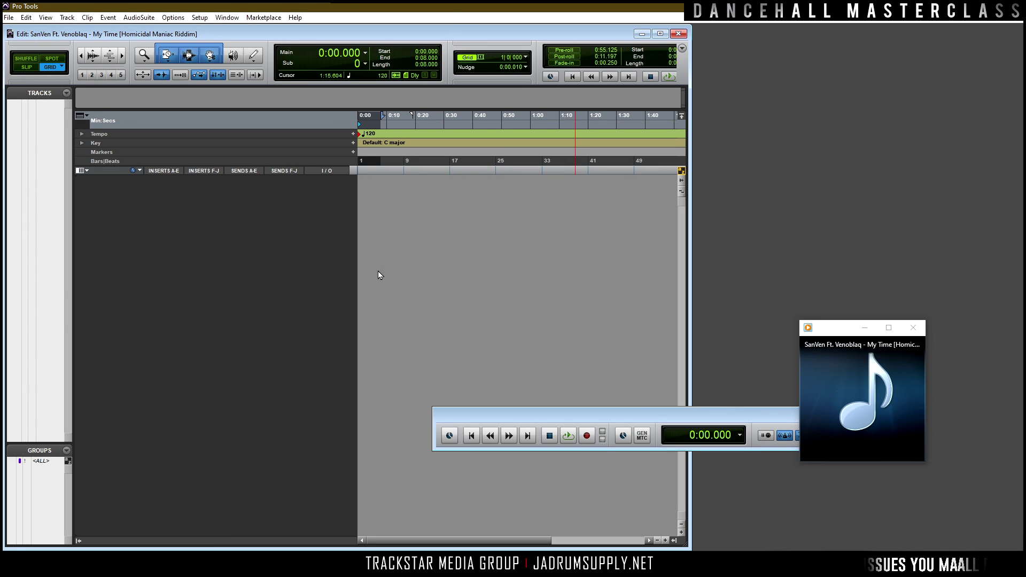
drag(495, 412, 241, 406)
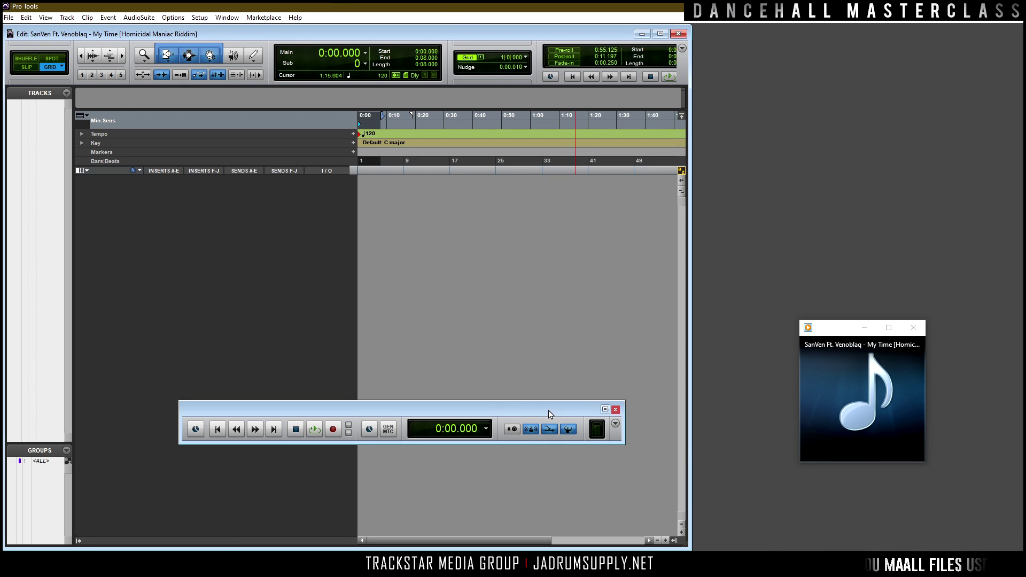
click(606, 410)
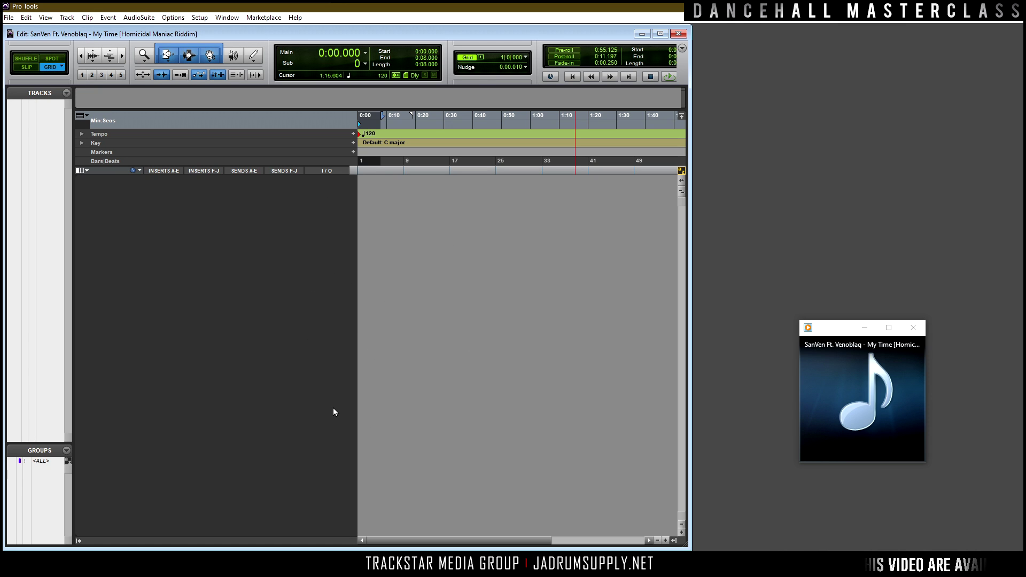
Step: Start an audio import and queue the SanVen Ft. Venoblaq - My Time WAV from the Downloads folder as a copy
key(ctrl+shift+i)
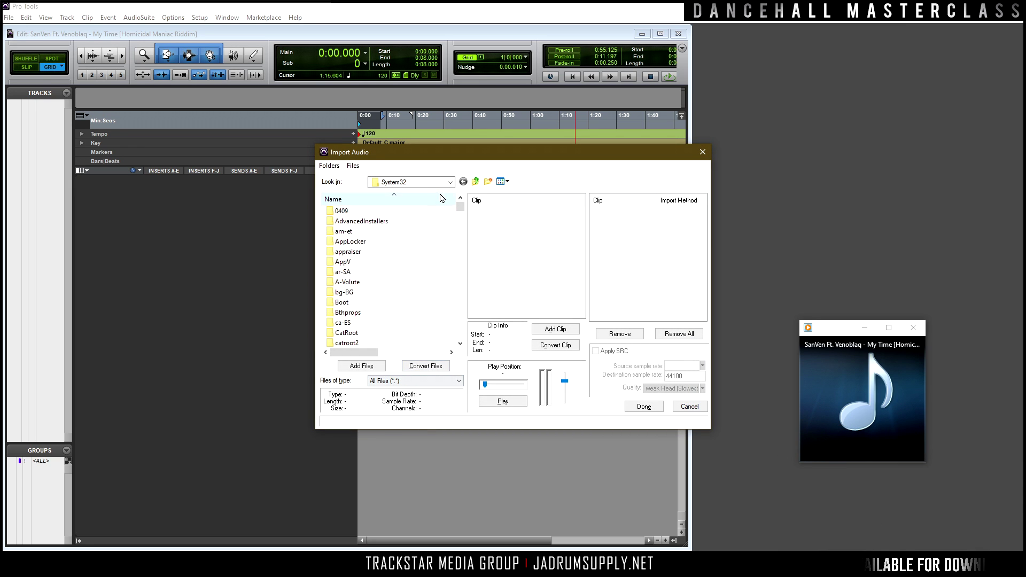
click(475, 182)
click(475, 181)
click(475, 181)
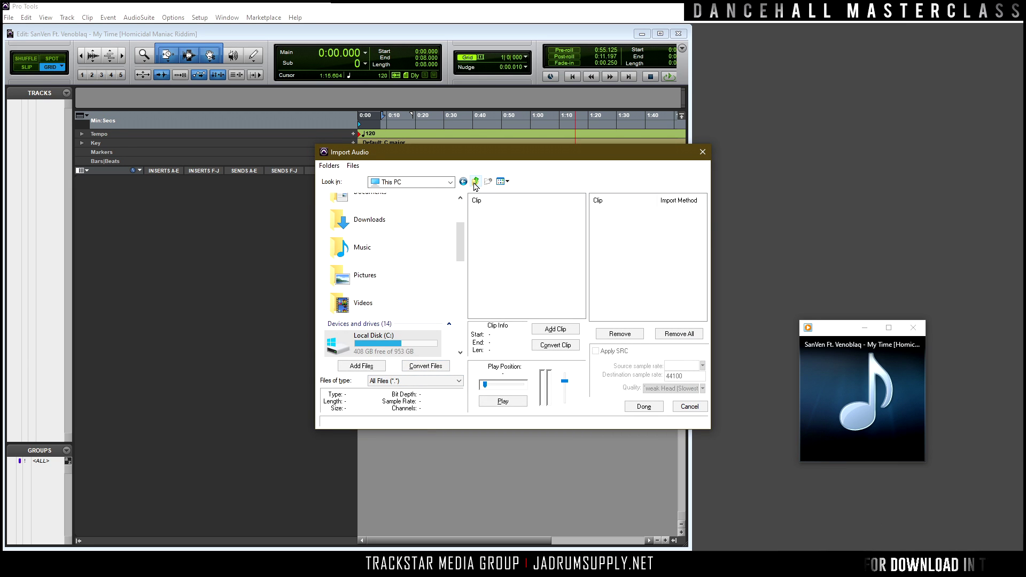
double_click(381, 216)
click(407, 224)
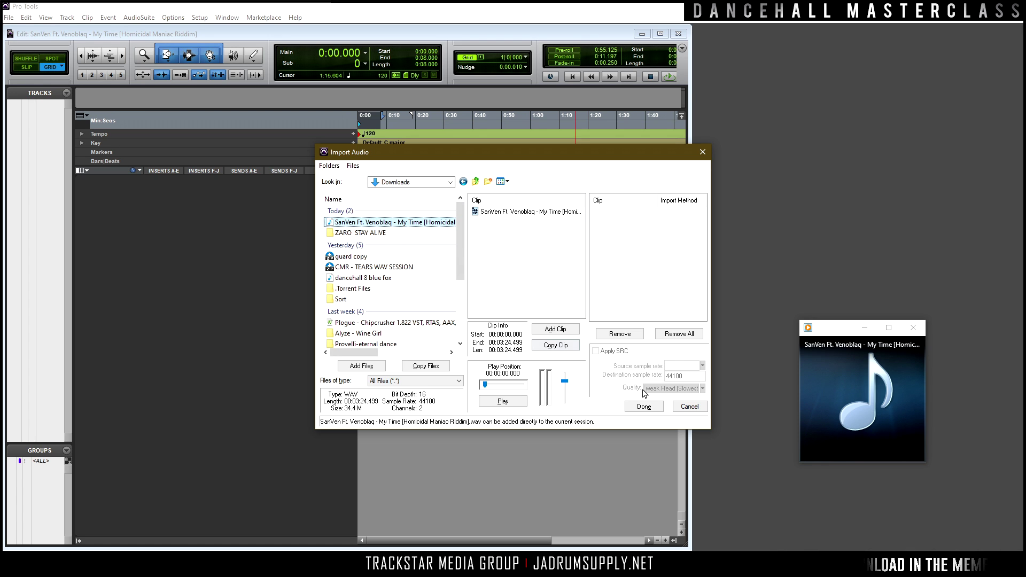
click(426, 365)
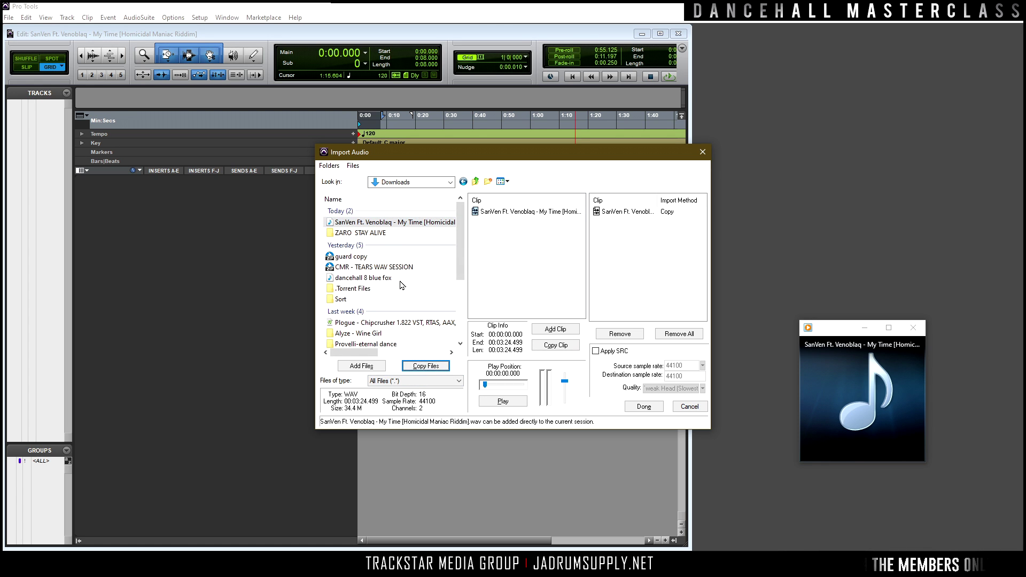
Step: Browse to the My Passport (L:) drive for the next audio file to import
click(476, 182)
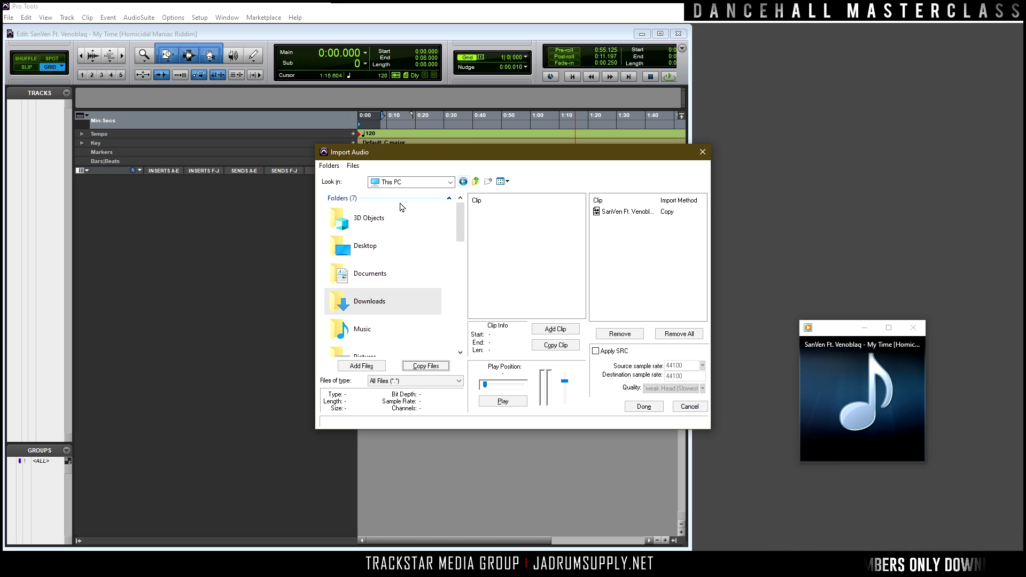
click(475, 182)
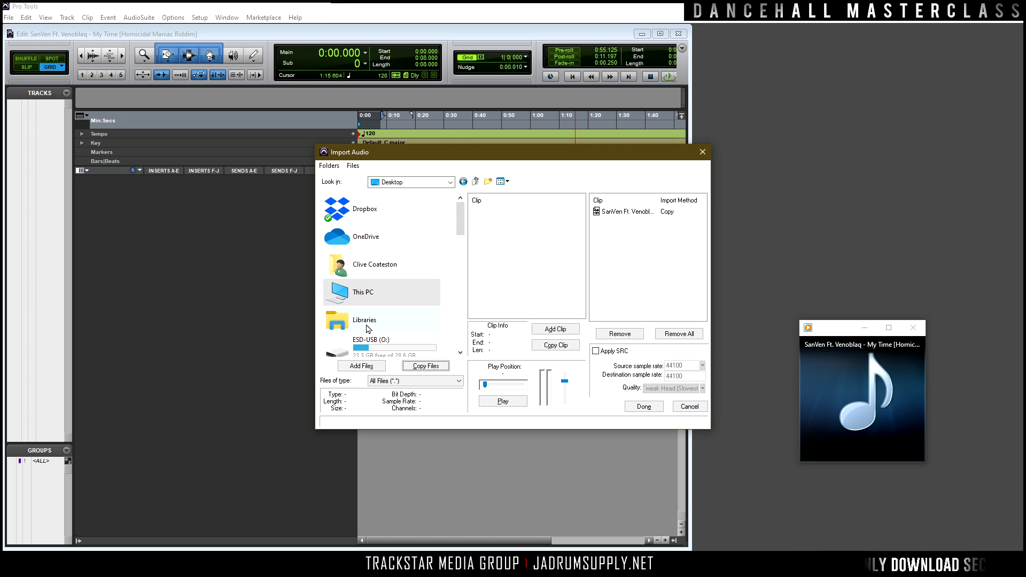
scroll(362, 328, down, 2)
scroll(377, 301, down, 4)
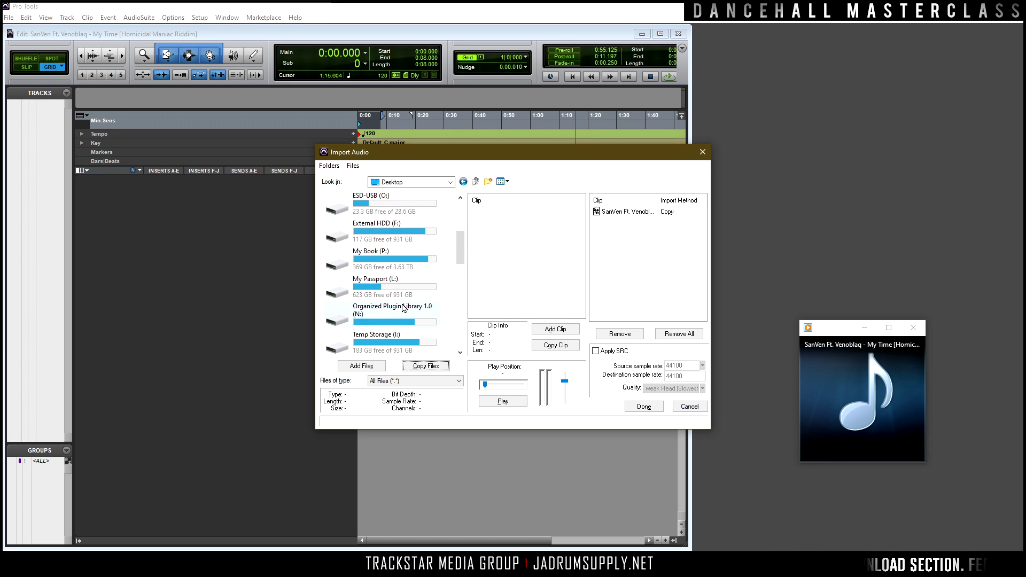
scroll(385, 299, up, 2)
click(389, 297)
double_click(388, 296)
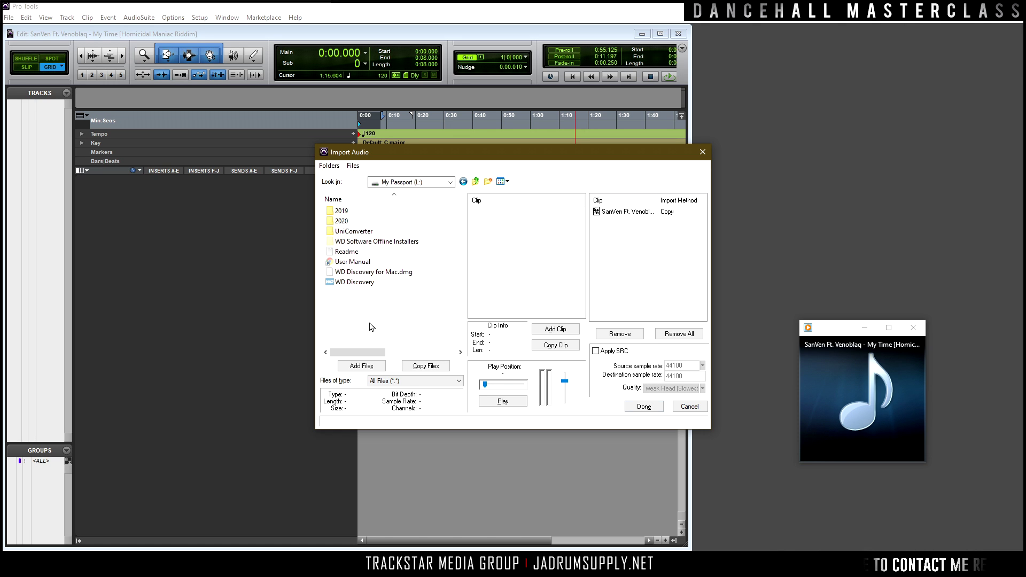
Step: Open the Homicidal Maniac Riddim folder inside 2020 and queue the plain Homicidal Maniac Riddim WAV as a copy
double_click(357, 223)
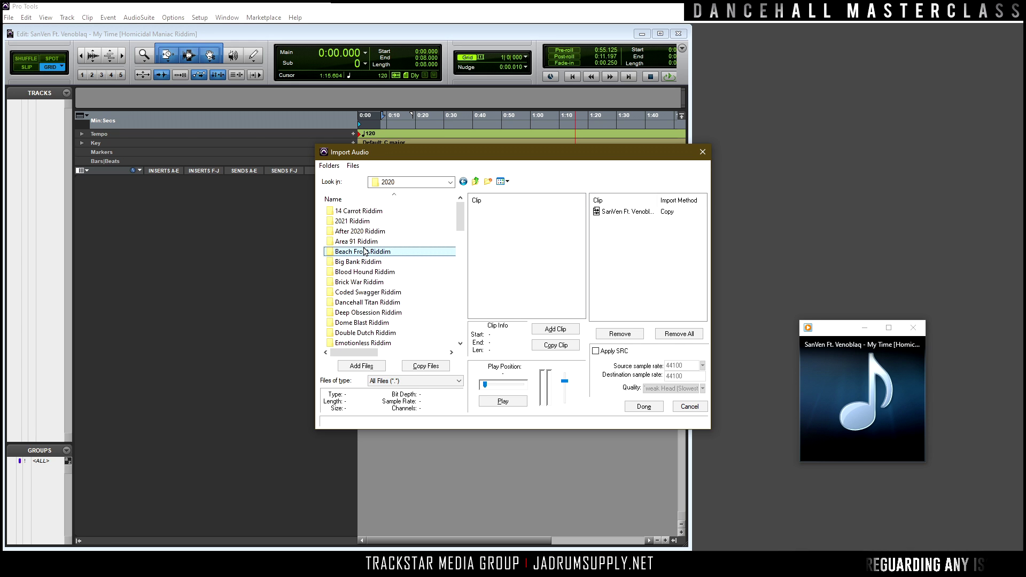
key(h)
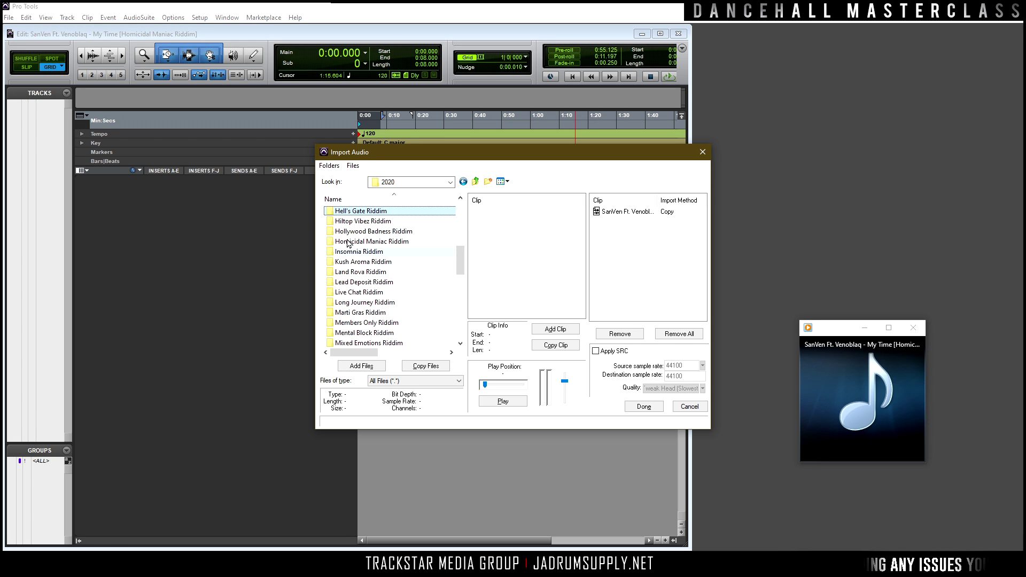
double_click(381, 241)
click(401, 200)
drag(405, 199, 438, 198)
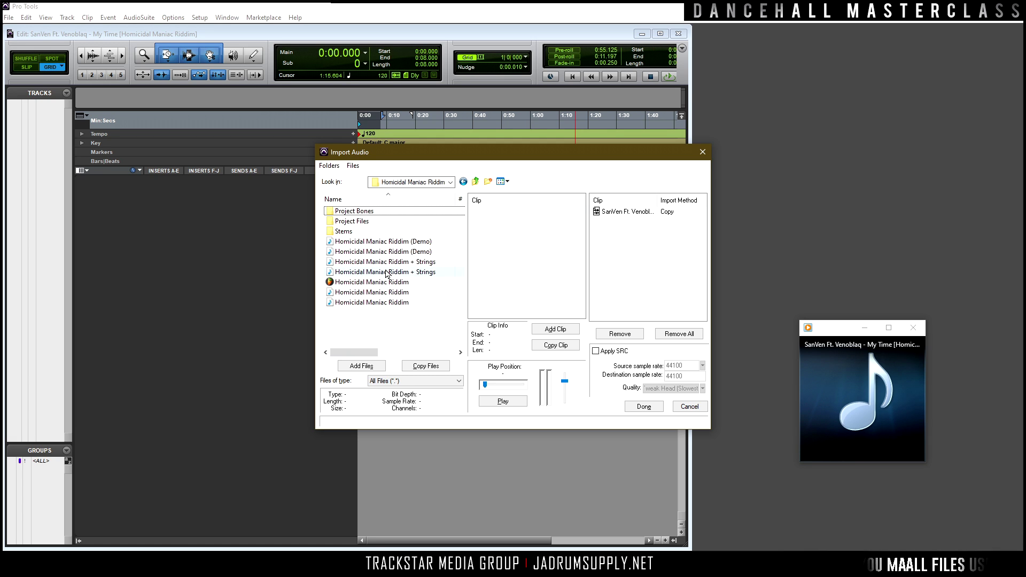
click(367, 303)
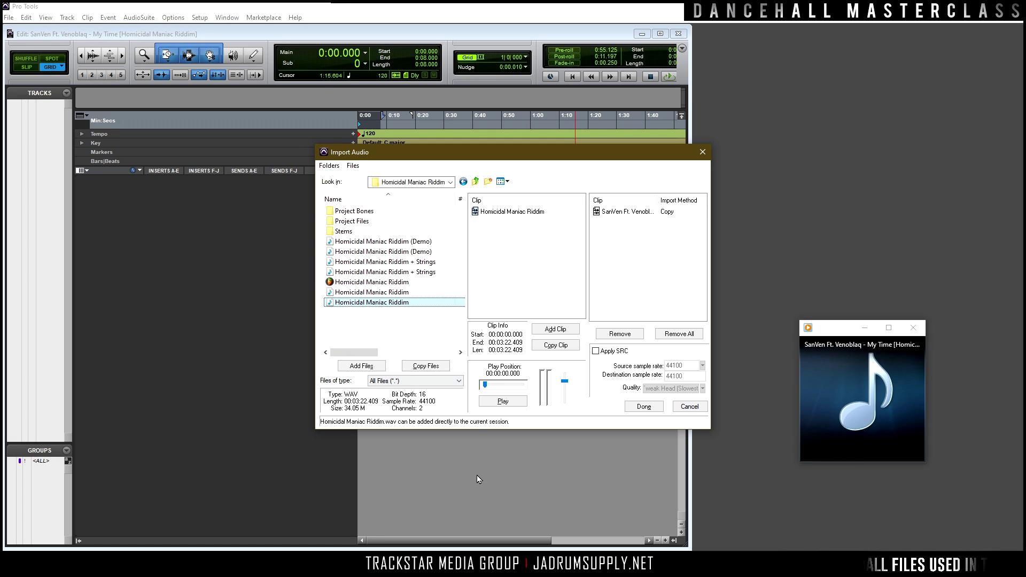
click(425, 366)
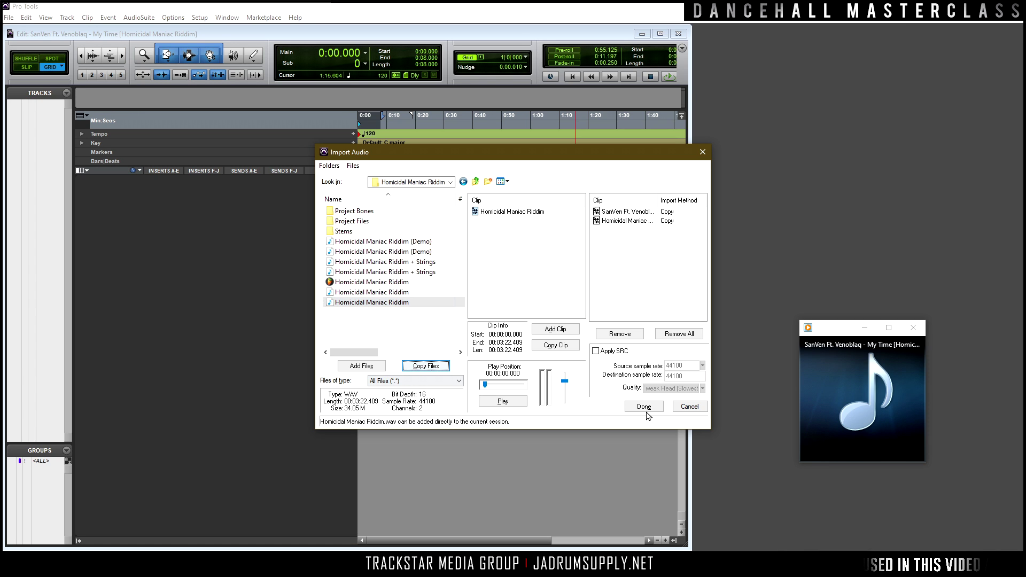
Step: Import both queued files into the session's Audio Files folder, placing them on new tracks at Session Start
click(644, 407)
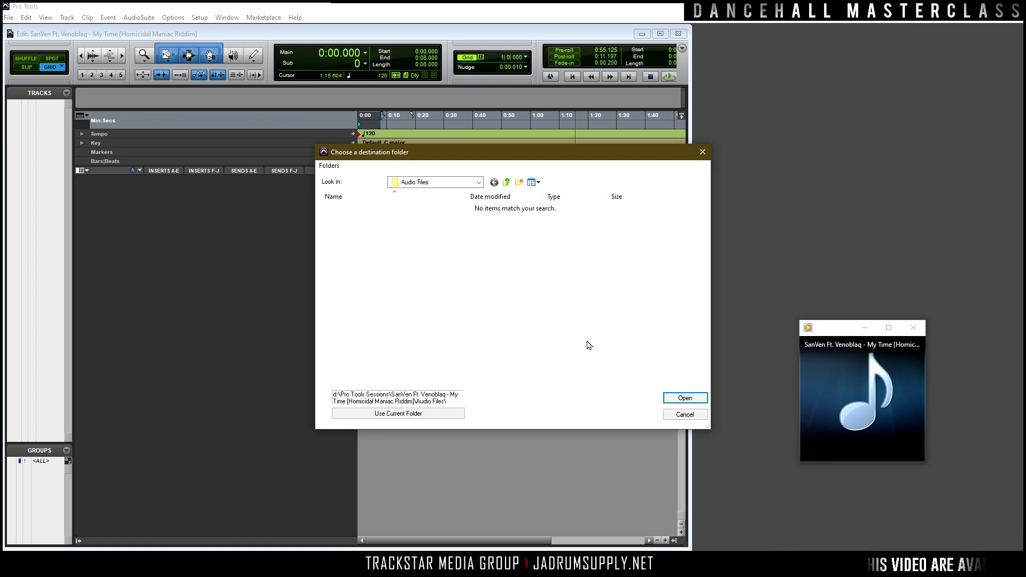
click(398, 414)
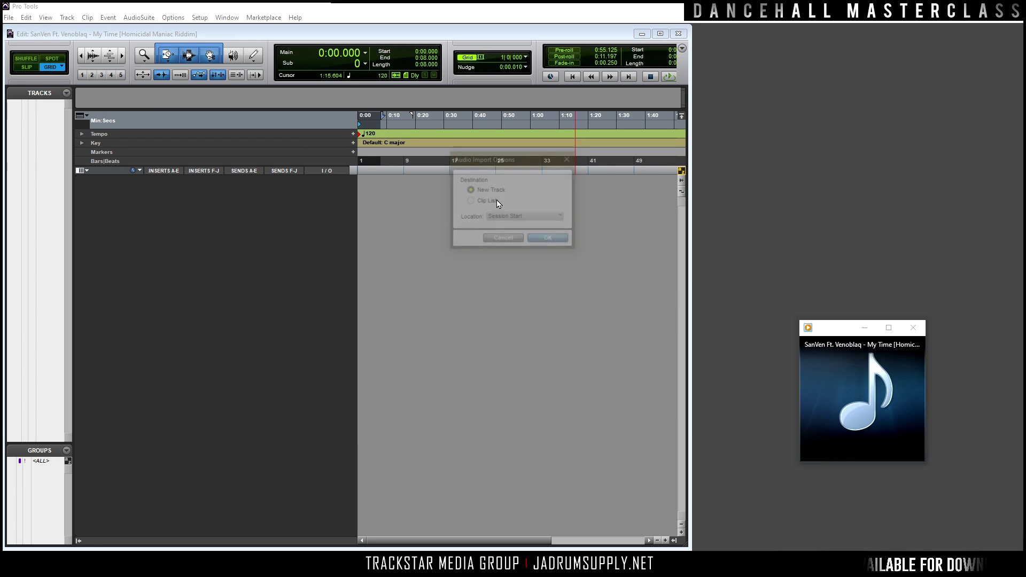
click(557, 243)
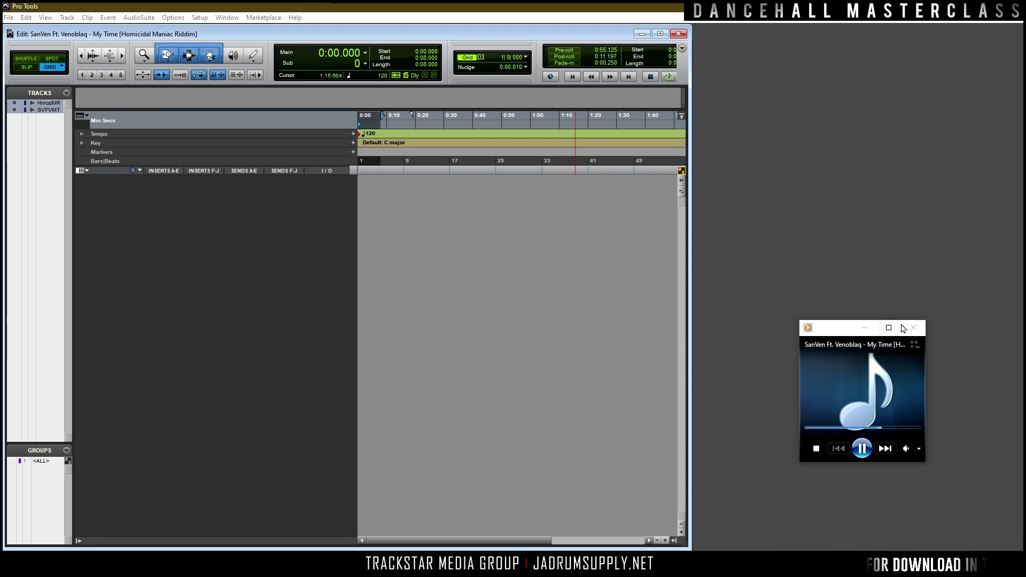
Step: Close the media player, maximise the Edit window and increase the height of both audio tracks
click(913, 327)
click(660, 33)
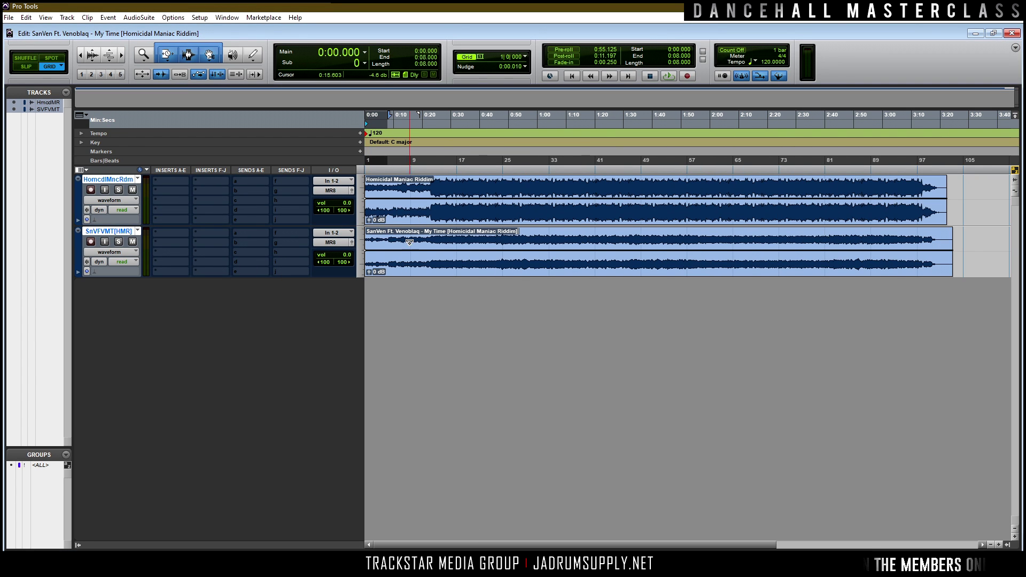
drag(123, 229, 118, 261)
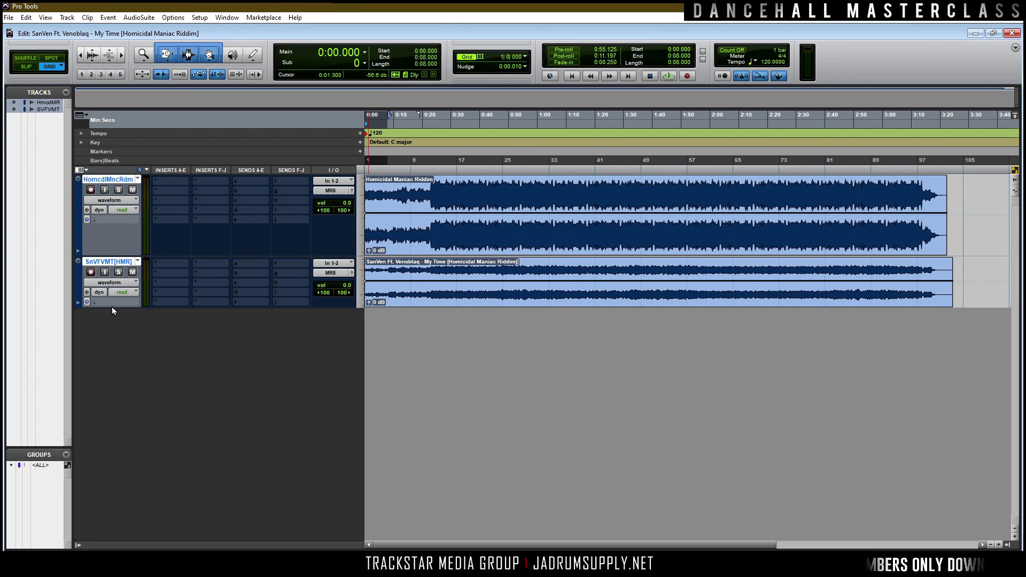
drag(111, 306, 211, 350)
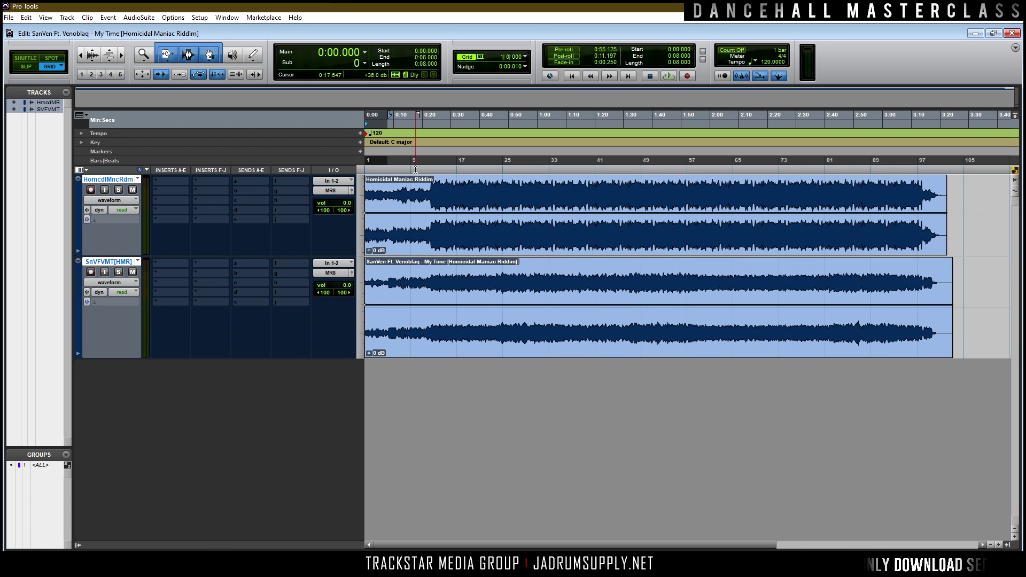
Step: Examine both waveforms up close and in full, comparing where the beat drops against the bar grid
click(414, 207)
key(ctrl+])
key(ctrl+])
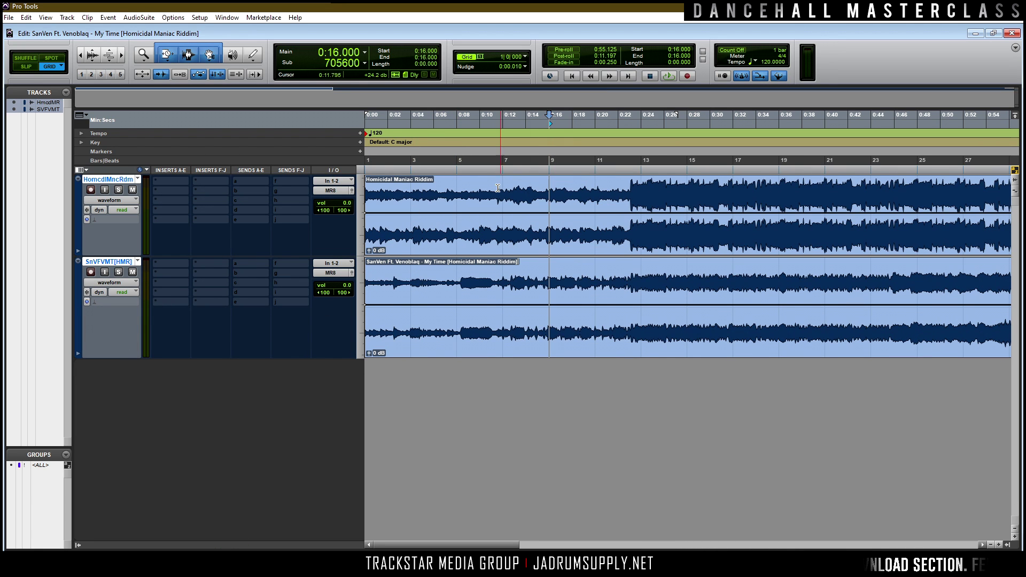
click(608, 199)
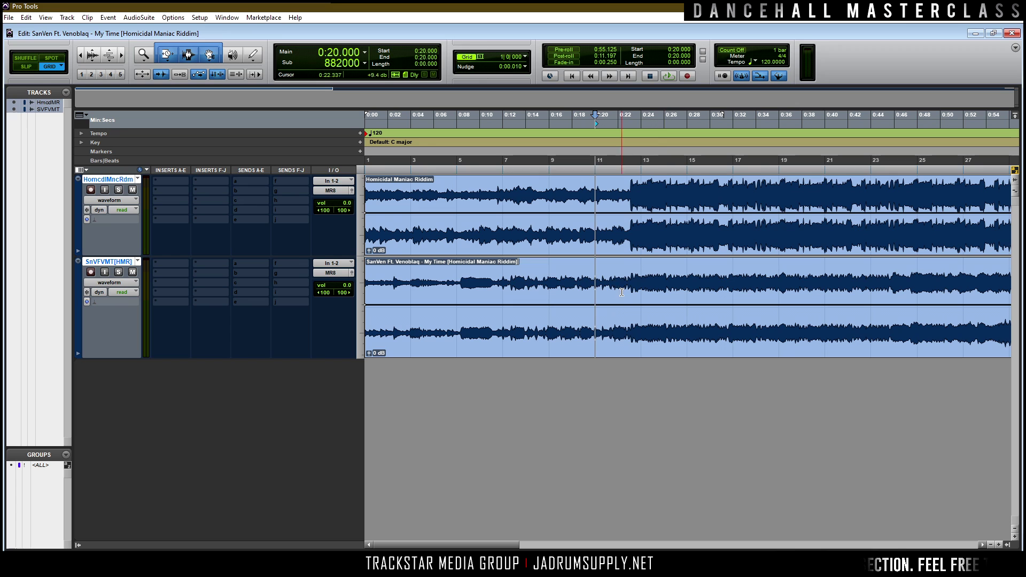
key(ctrl+[)
key(ctrl+[)
key(ctrl+[)
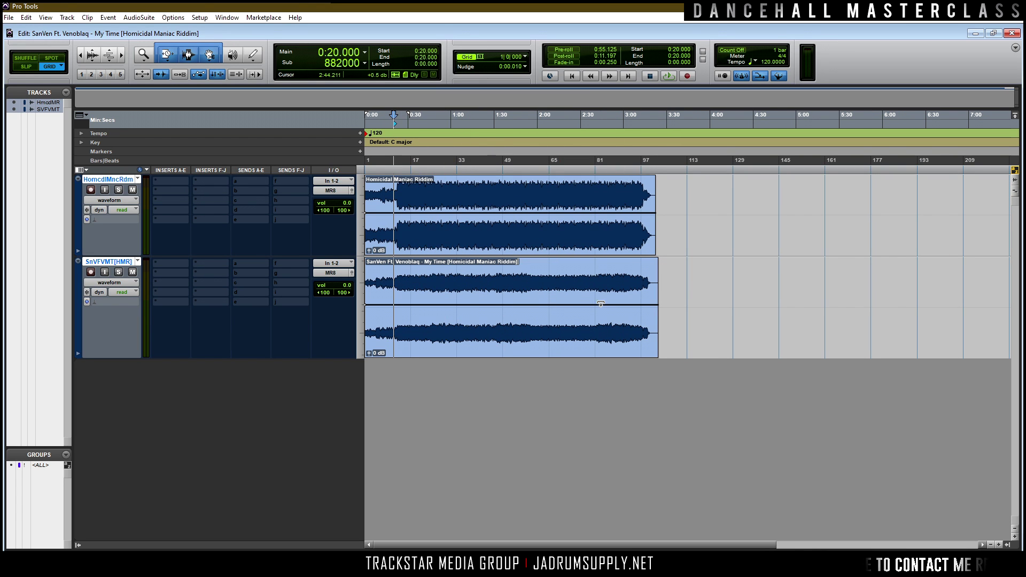
key(ctrl+])
key(ctrl+])
key(ctrl+])
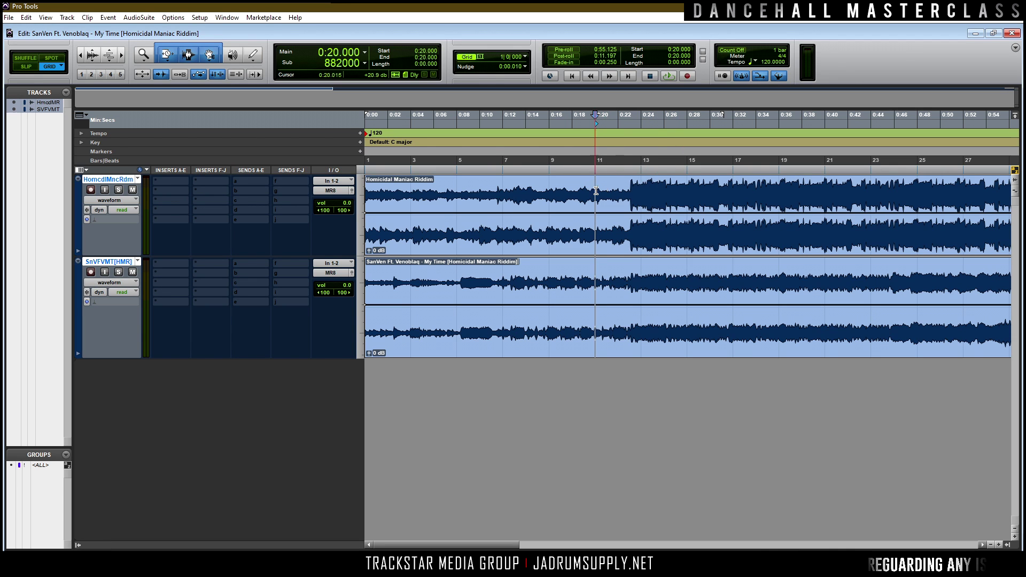
Step: Try a session tempo of 100 BPM and check the bar lines around the beat drop
double_click(367, 136)
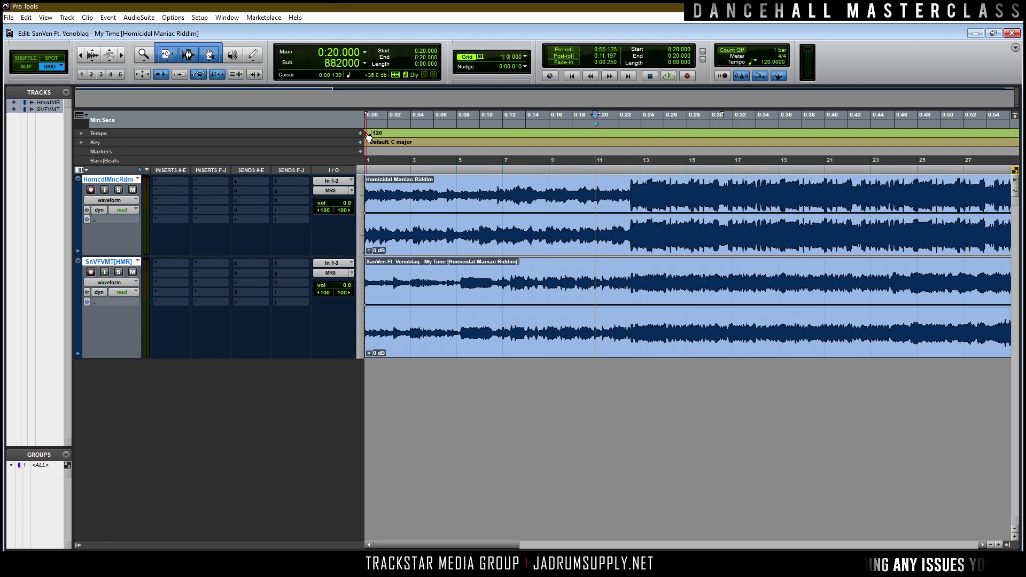
text(100.0000)
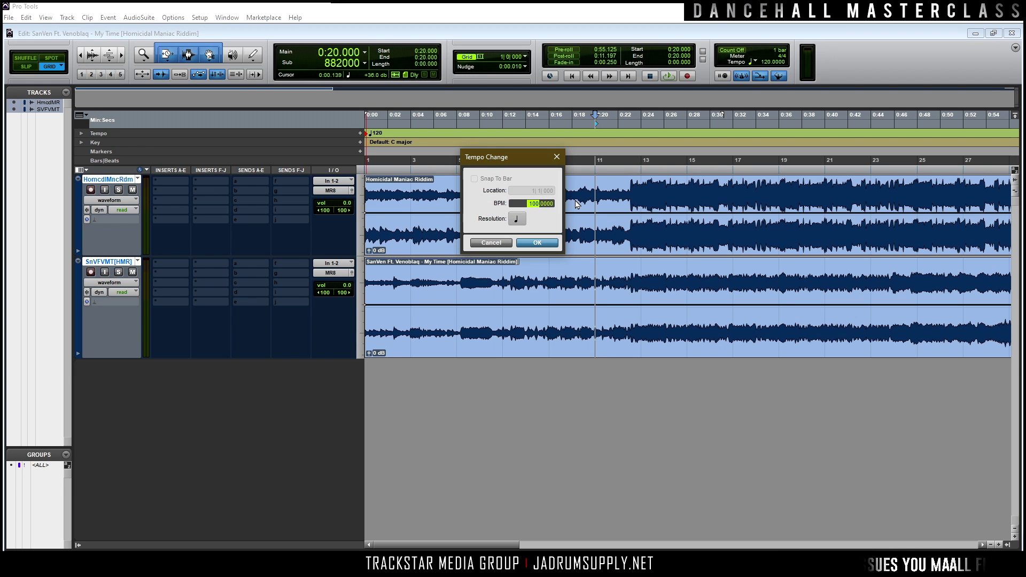
key(Return)
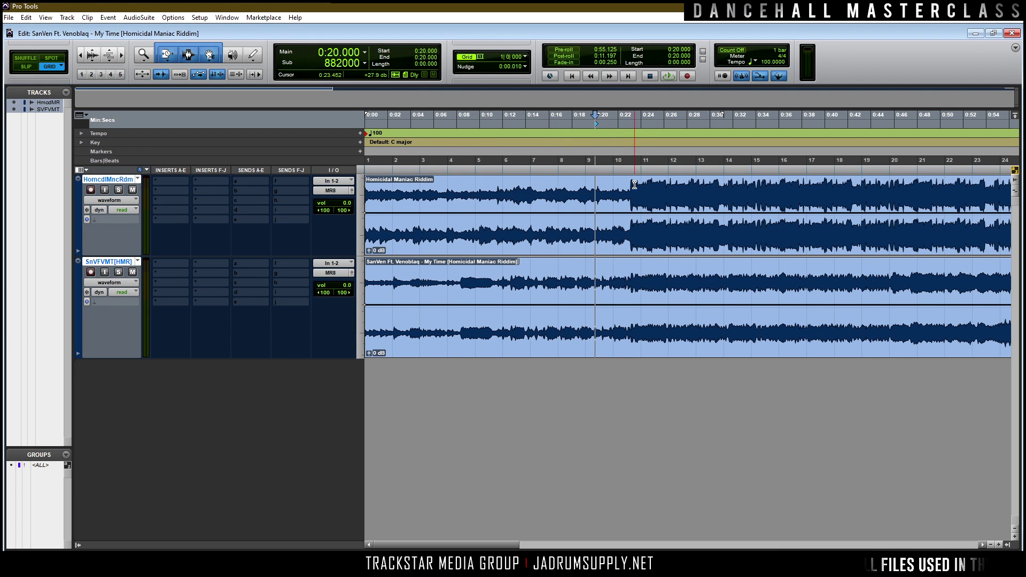
click(611, 171)
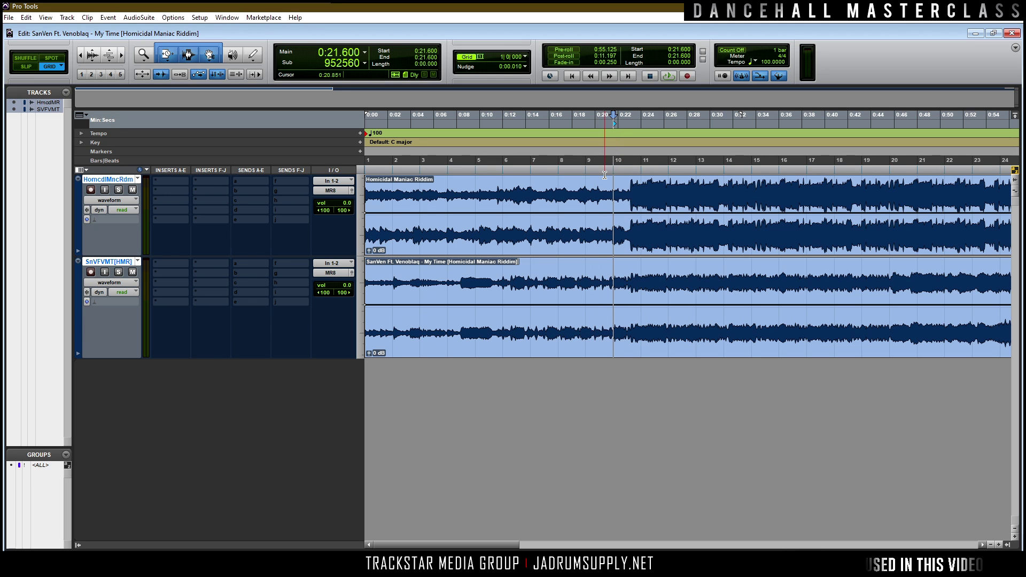
click(587, 168)
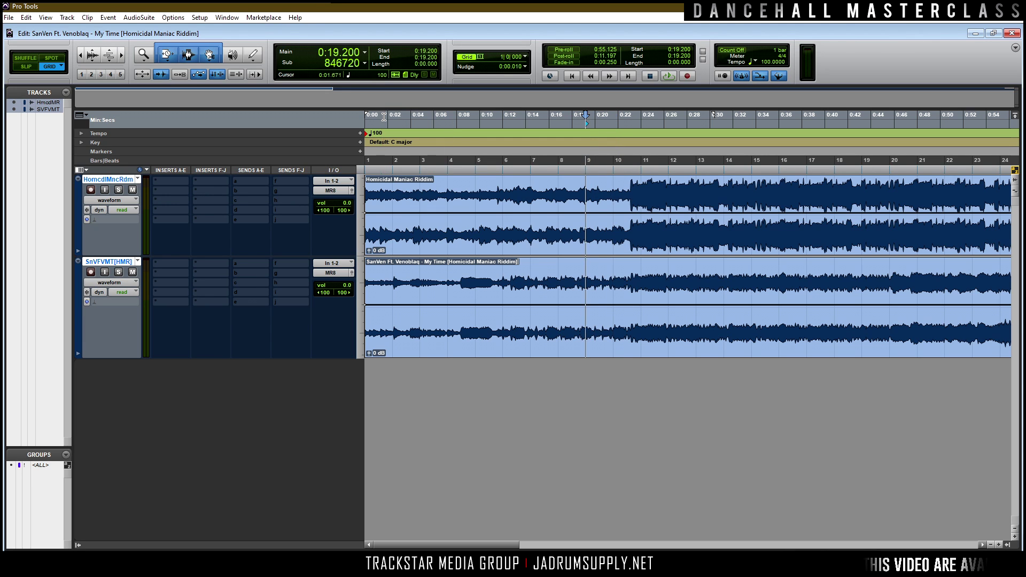
Step: Try a session tempo of 110 BPM against the imported waveforms
double_click(367, 136)
text(110)
key(Return)
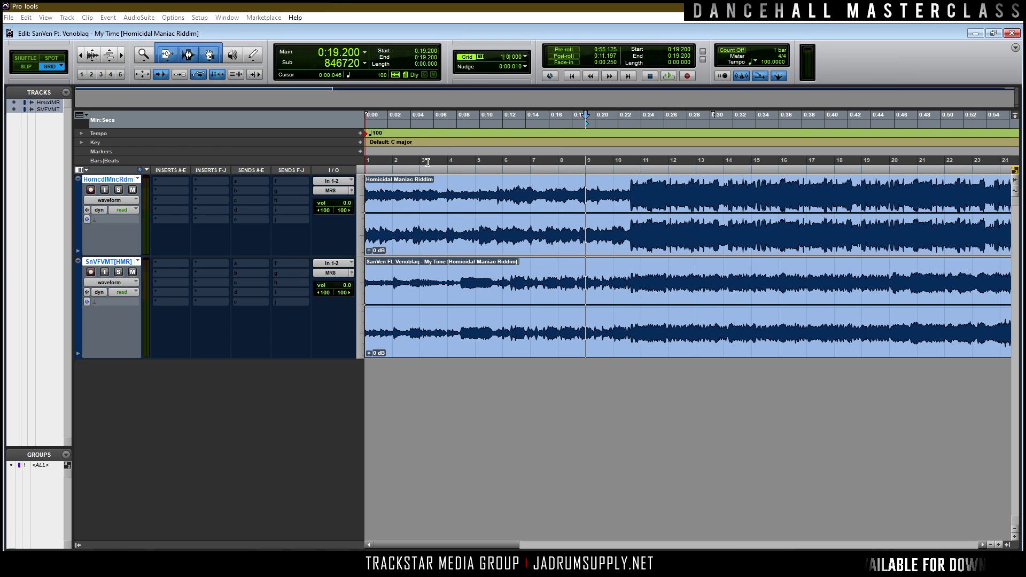
Step: Try raising the session tempo to 115 BPM to line the bars up with the beat drop
double_click(368, 136)
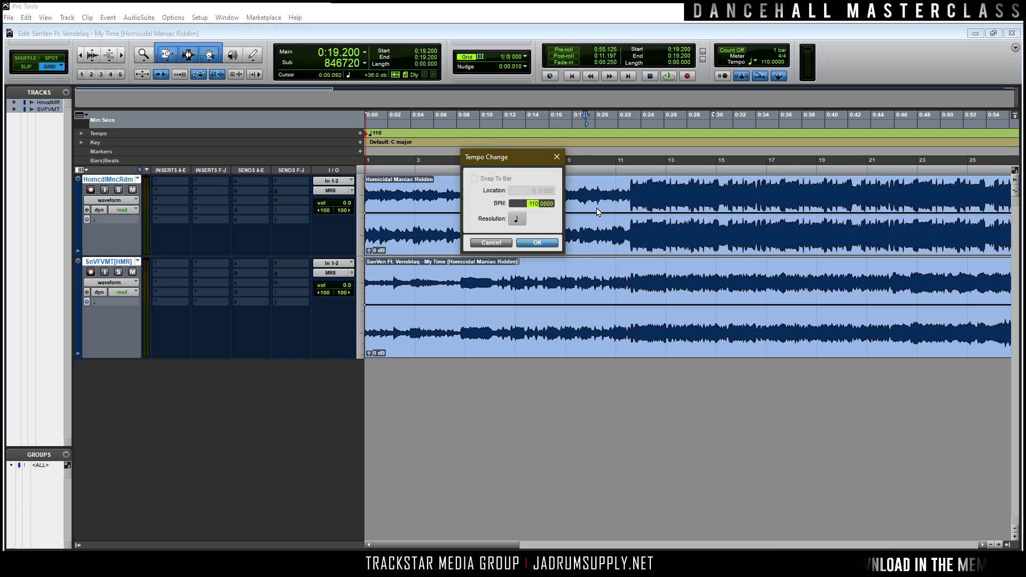
text(11)
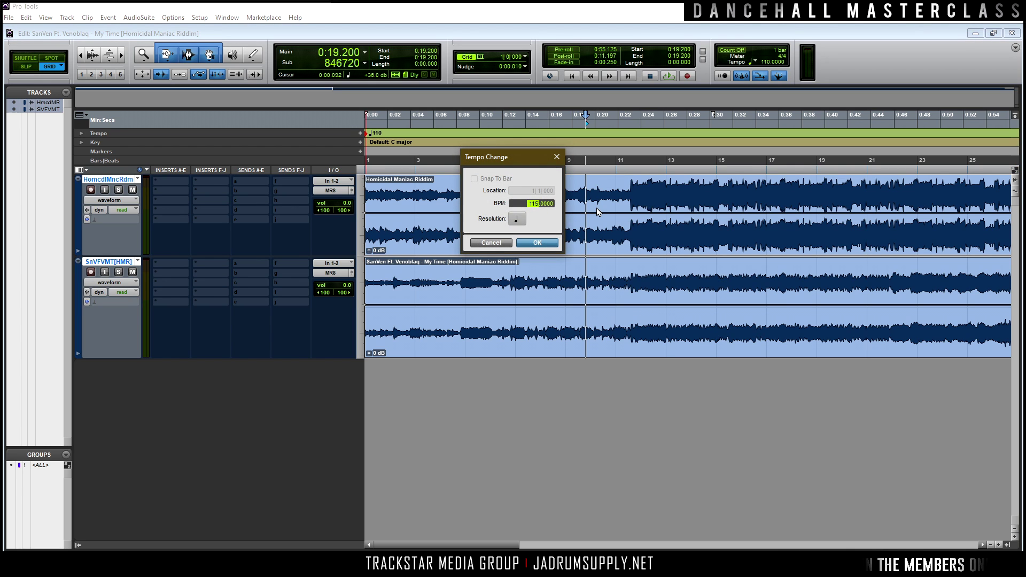
text(5)
key(Return)
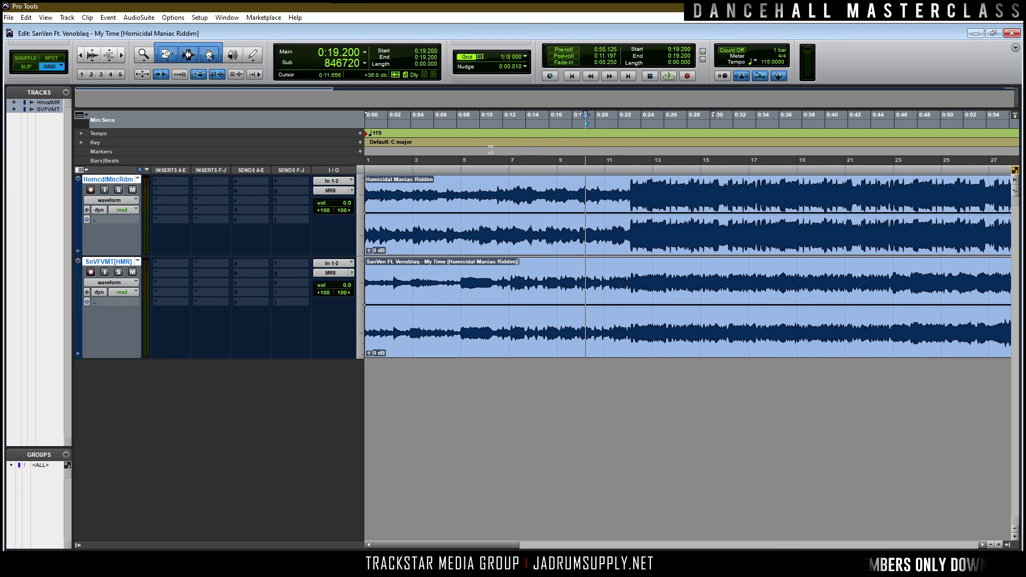
Step: Set the session's starting tempo to 90 BPM
double_click(368, 135)
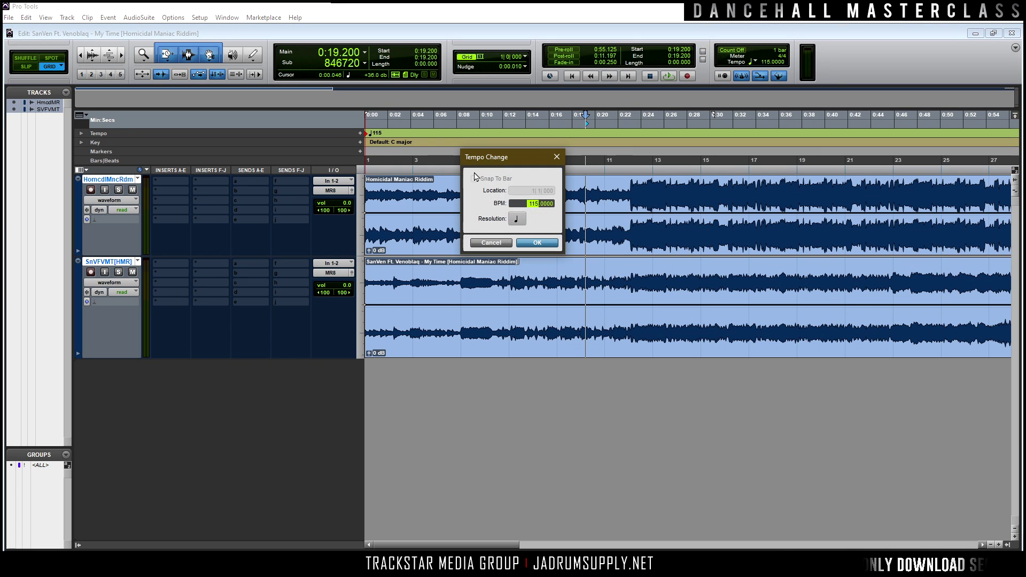
text(90)
key(Return)
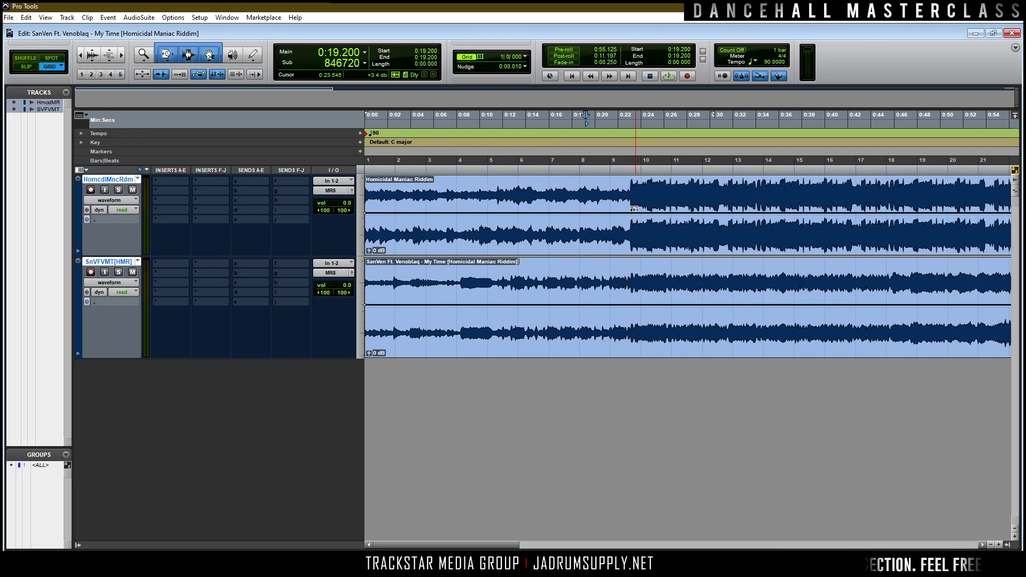
Step: Try a session tempo of 88 BPM and place the cursor at bar 9 to compare it with the beat drop
double_click(369, 137)
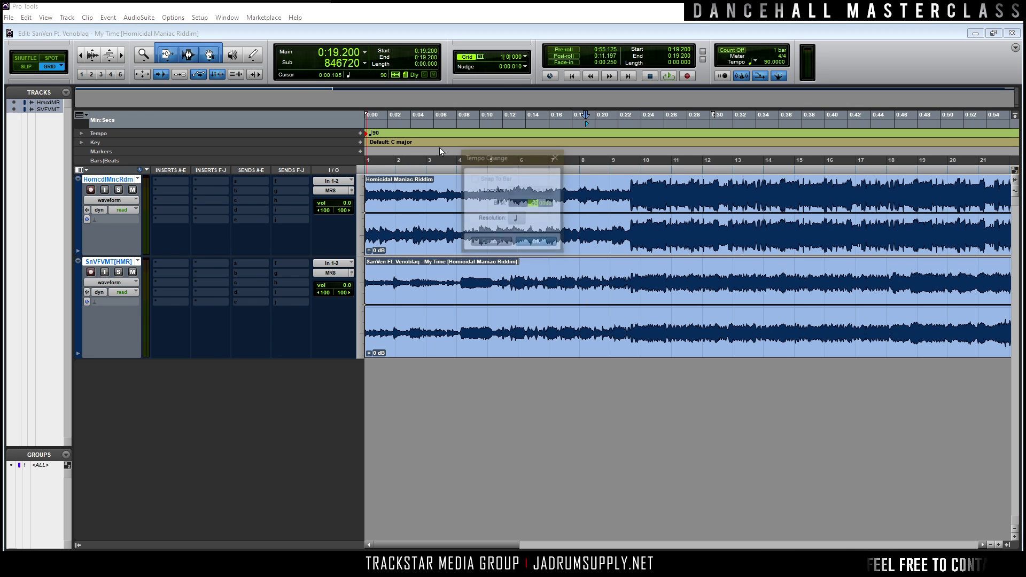
text(88)
key(Return)
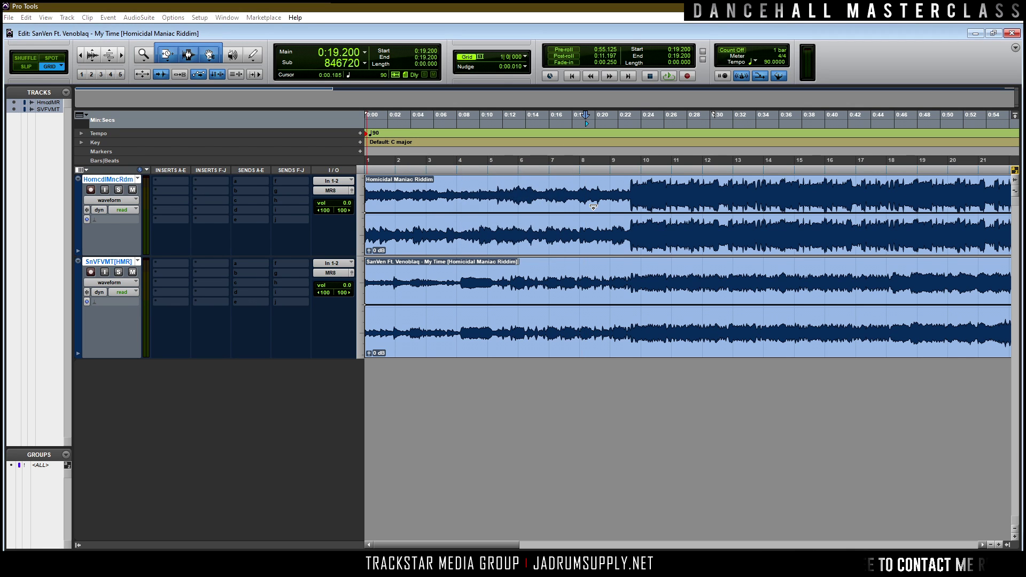
click(616, 174)
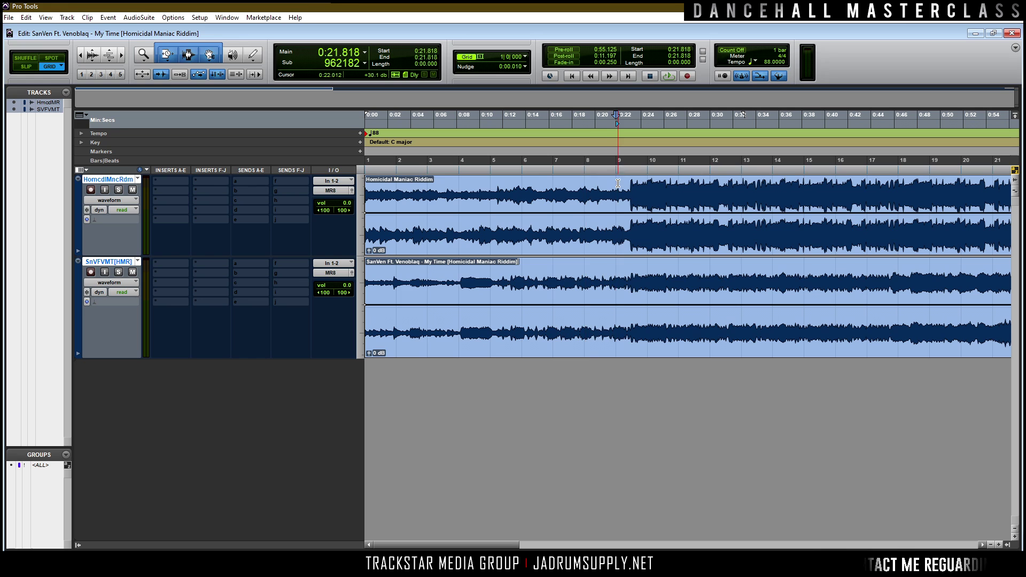
Step: Make the My Time track inactive, keep the Homicidal Maniac Riddim track active, and audition it from bar 9
right_click(128, 267)
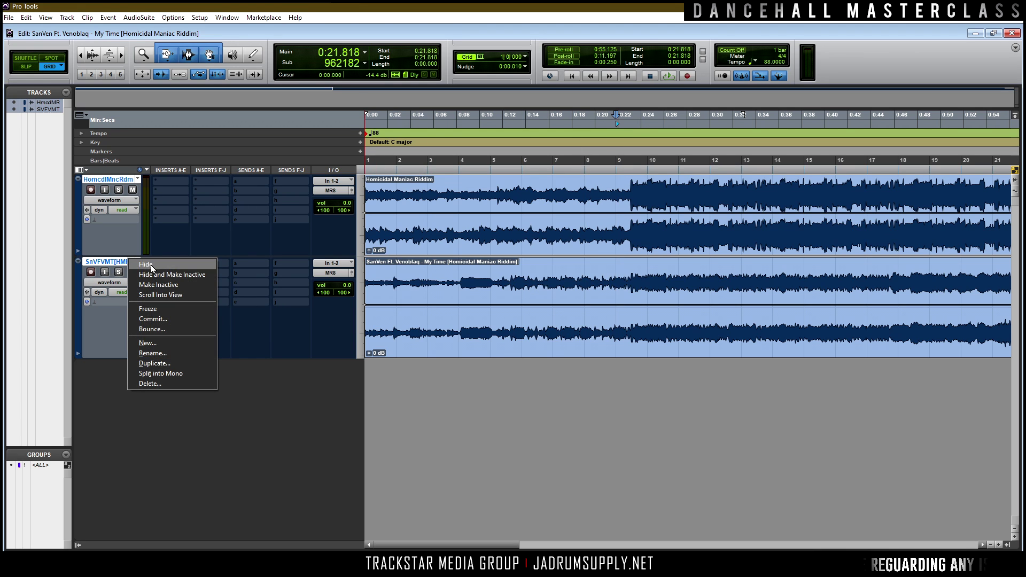
click(155, 286)
key(space)
key(space)
right_click(114, 180)
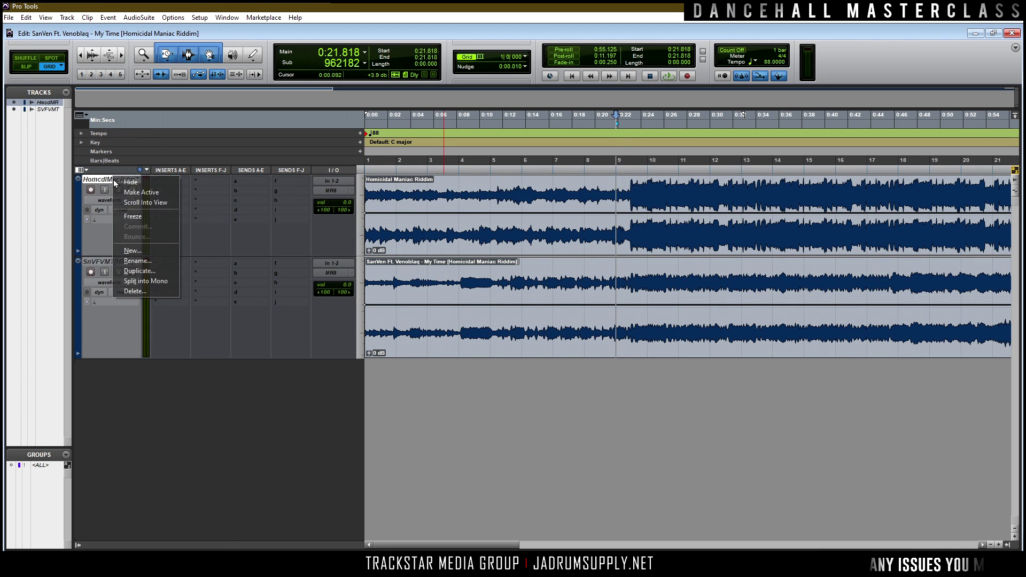
click(142, 192)
key(space)
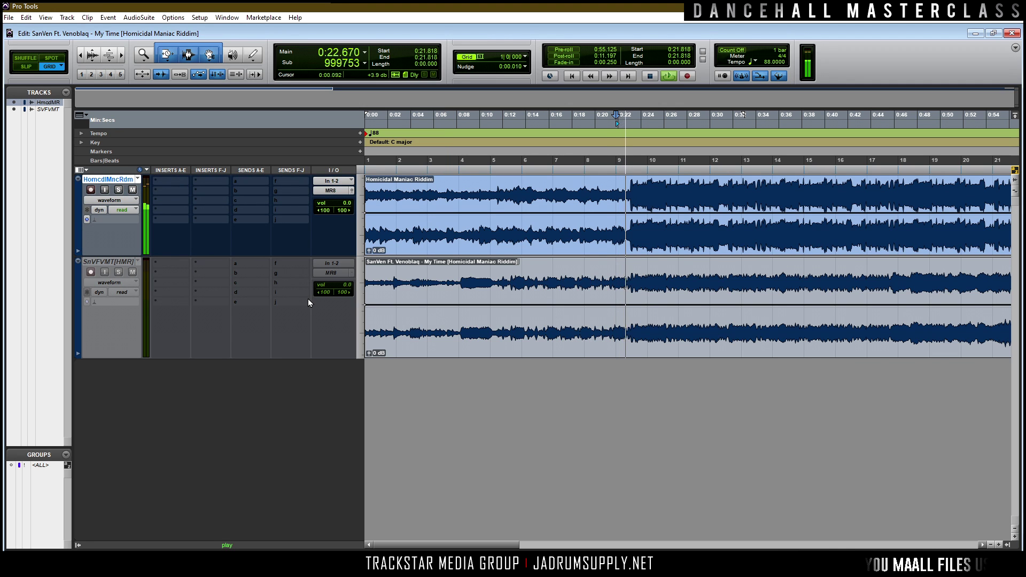
key(space)
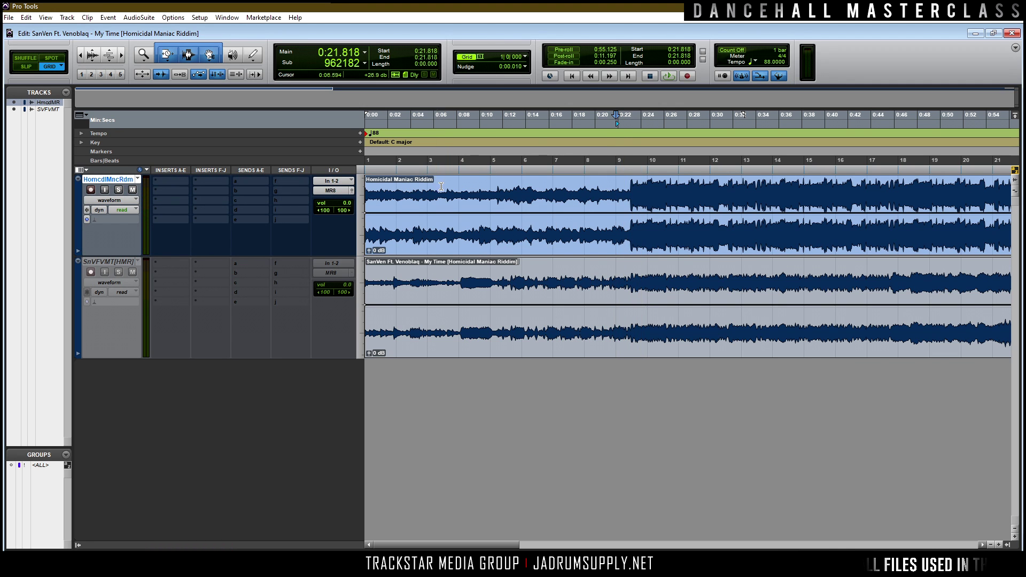
Step: Try a session tempo of 85 BPM against a wider stretch of the riddim waveform
key(ctrl+bracketleft)
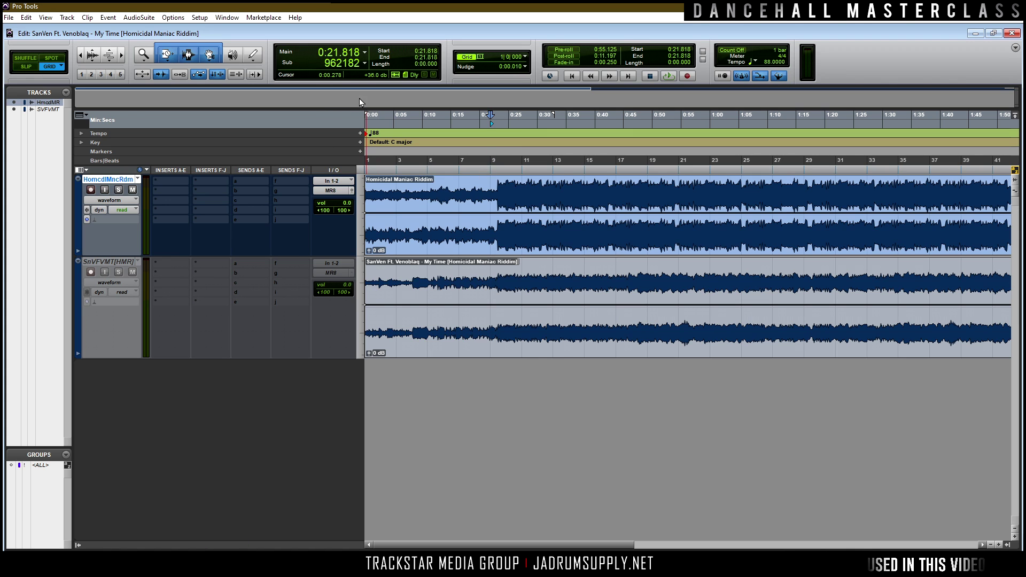
double_click(368, 135)
text(85)
key(Return)
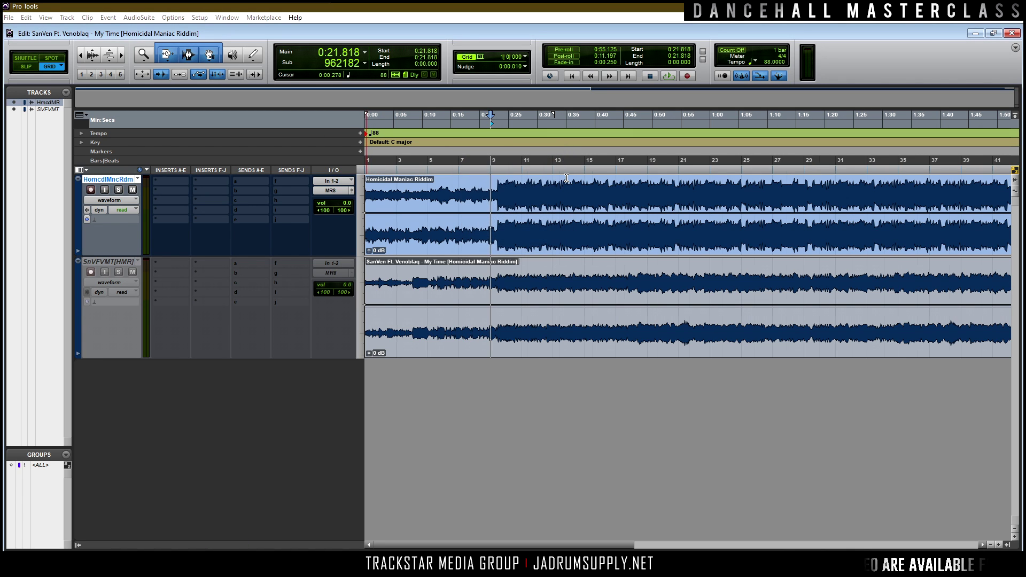
Step: Try lowering the session tempo to 82 BPM and inspect how bar 9 meets the beat drop
double_click(369, 135)
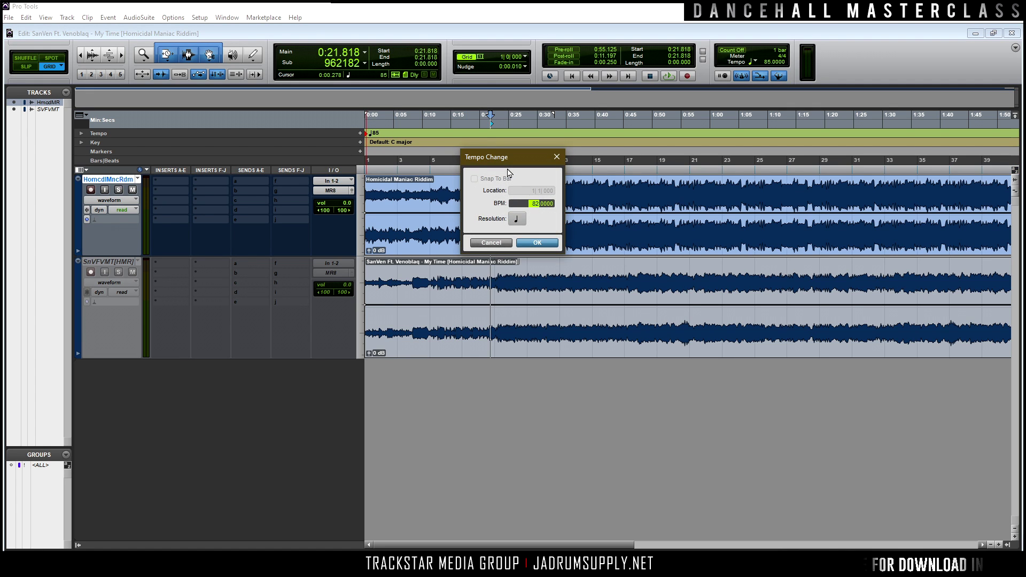
key(Return)
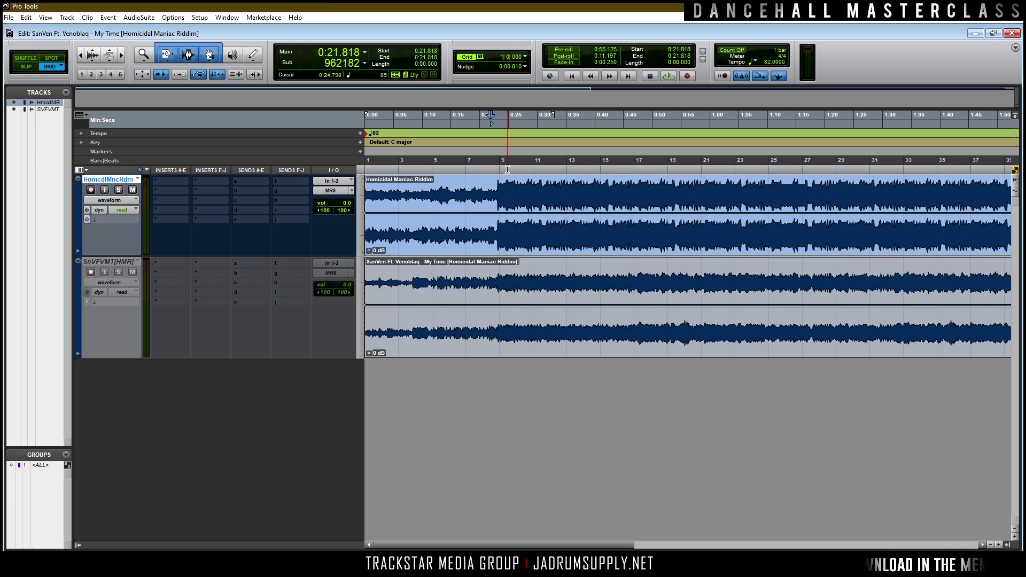
key(ctrl+bracketright)
key(ctrl+bracketright)
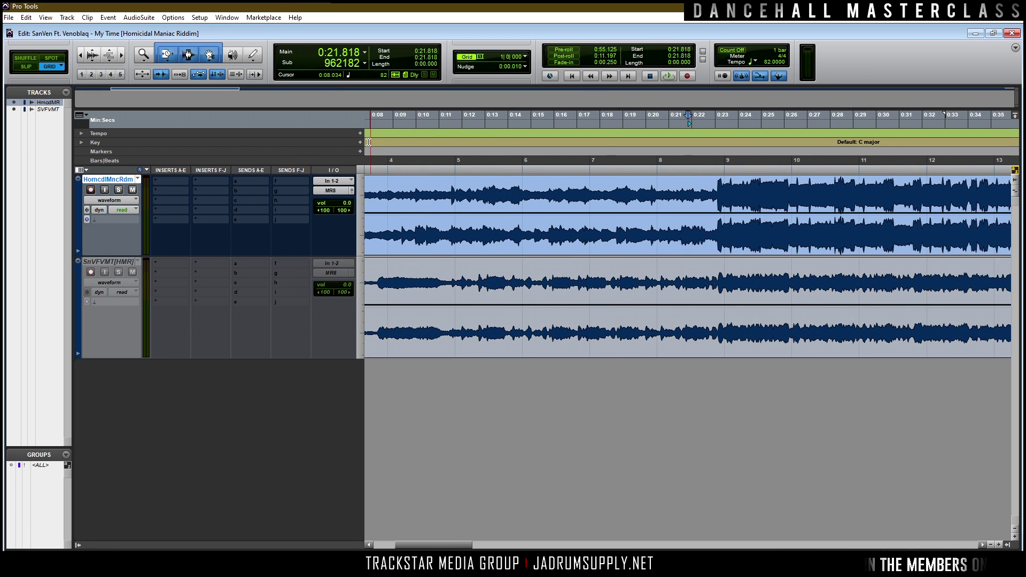
key(ctrl+bracketleft)
key(ctrl+bracketleft)
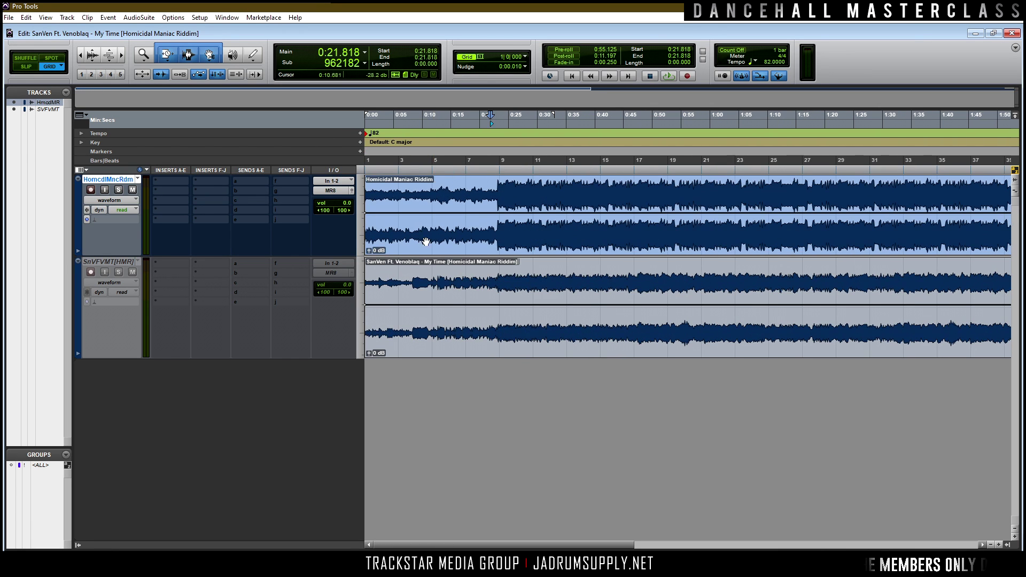
Step: Set the session tempo to 83 BPM and check the bar 9 alignment with the beat drop across the full waveforms
double_click(368, 135)
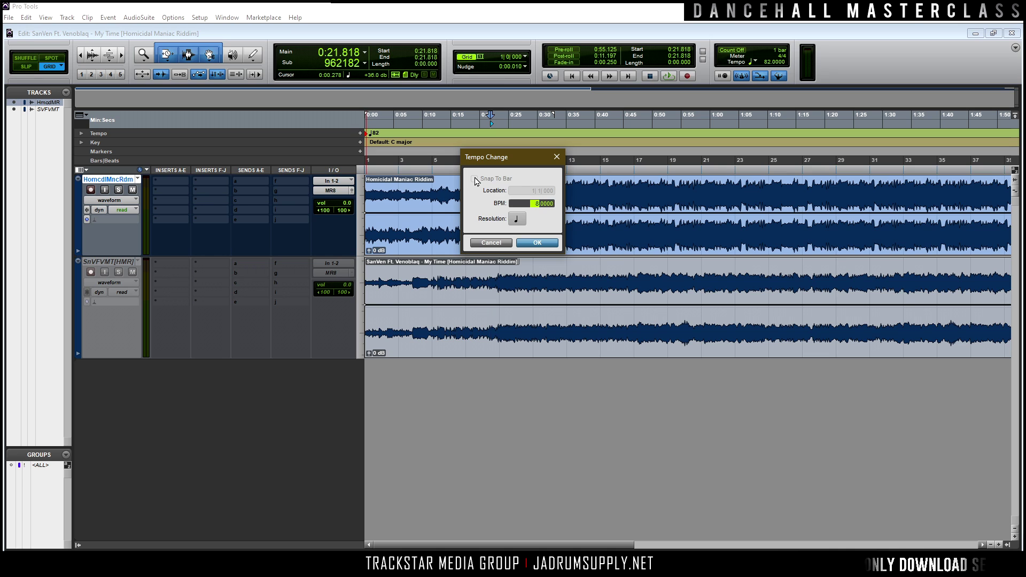
key(Return)
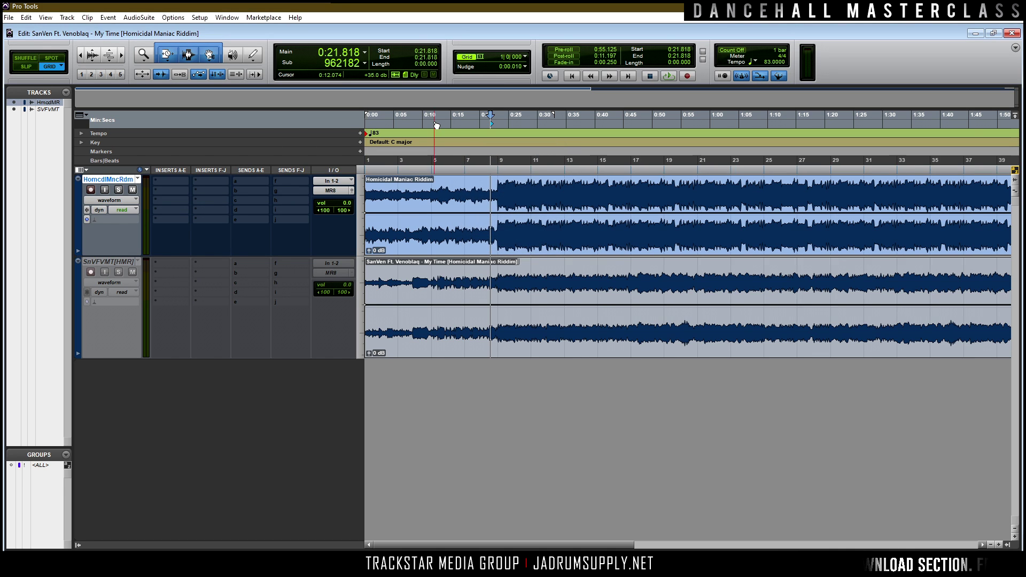
click(501, 171)
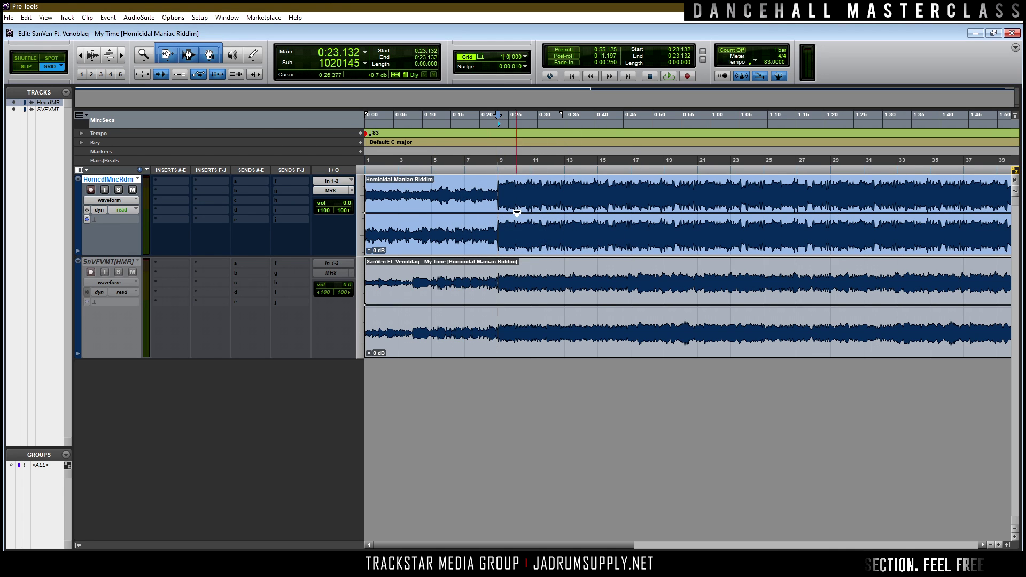
key(ctrl+bracketleft)
key(ctrl+bracketleft)
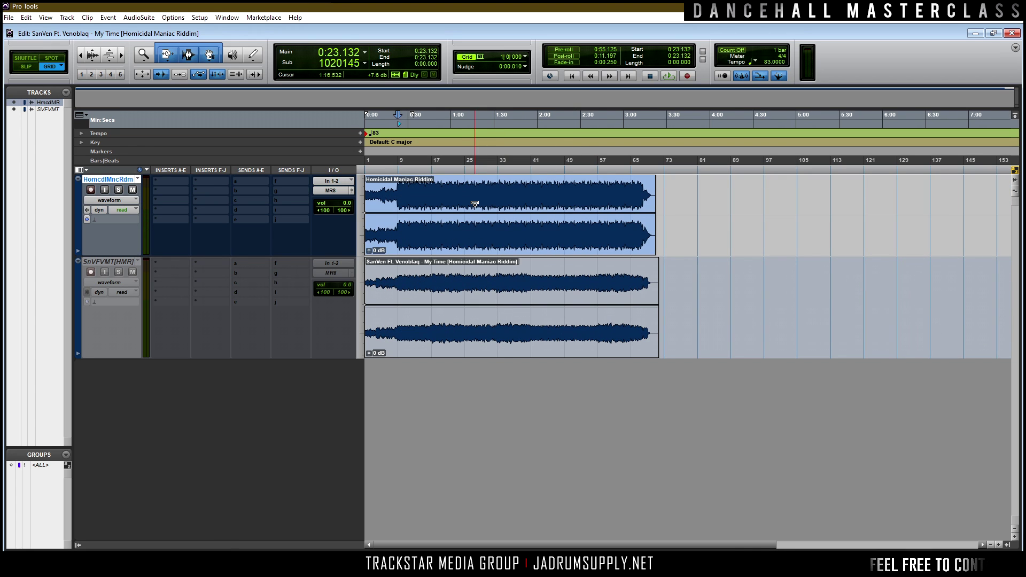
key(ctrl+bracketright)
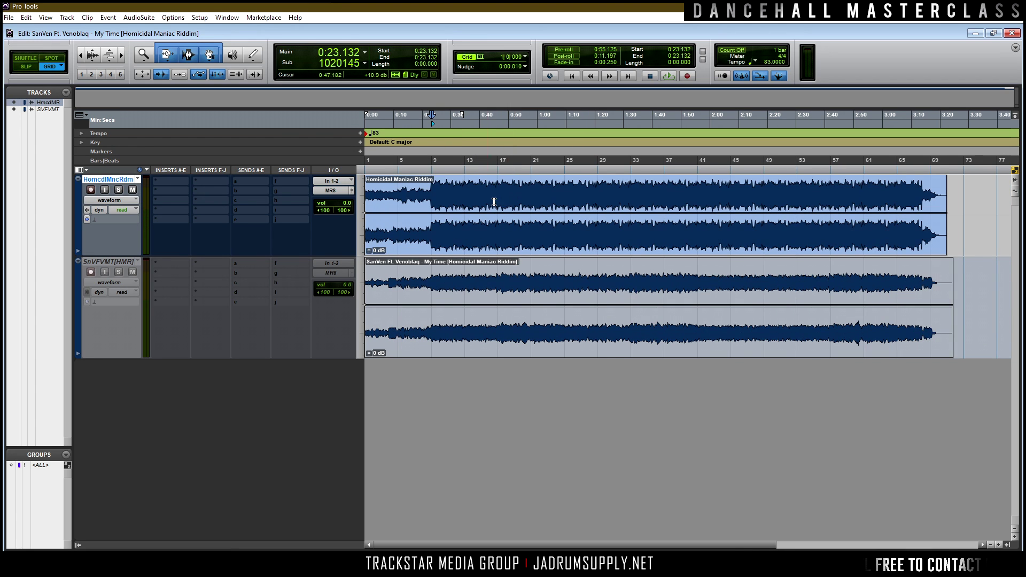
Step: Return the cursor to the session start, reactivate the My Time track and make the Homicidal Maniac Riddim track inactive
click(365, 166)
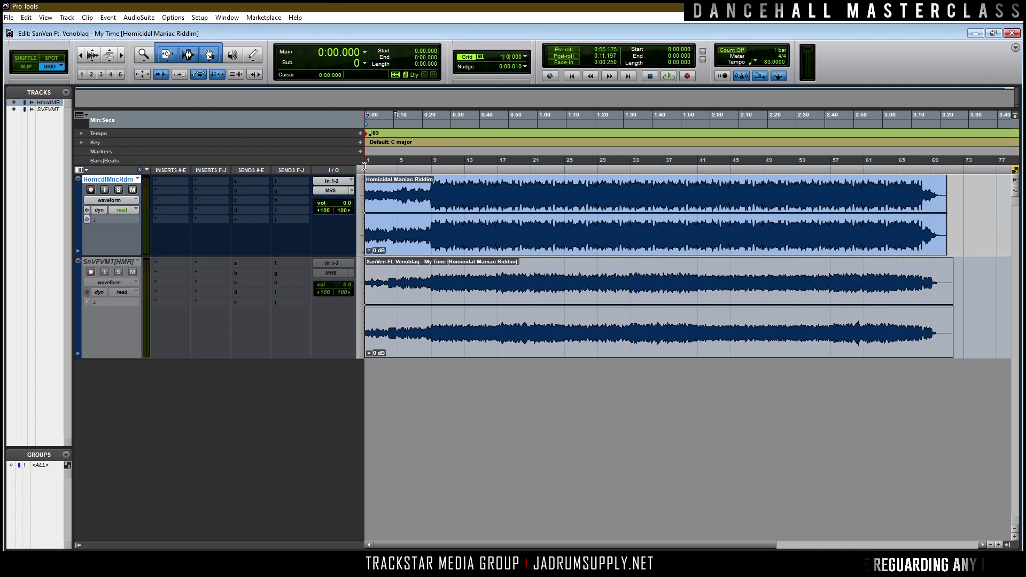
right_click(118, 264)
click(127, 270)
right_click(116, 180)
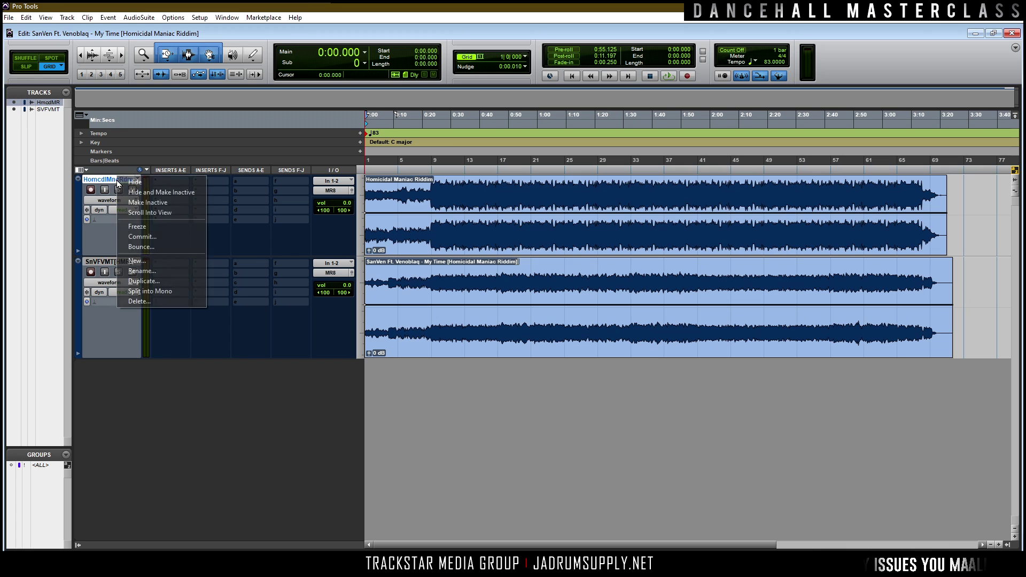
click(163, 202)
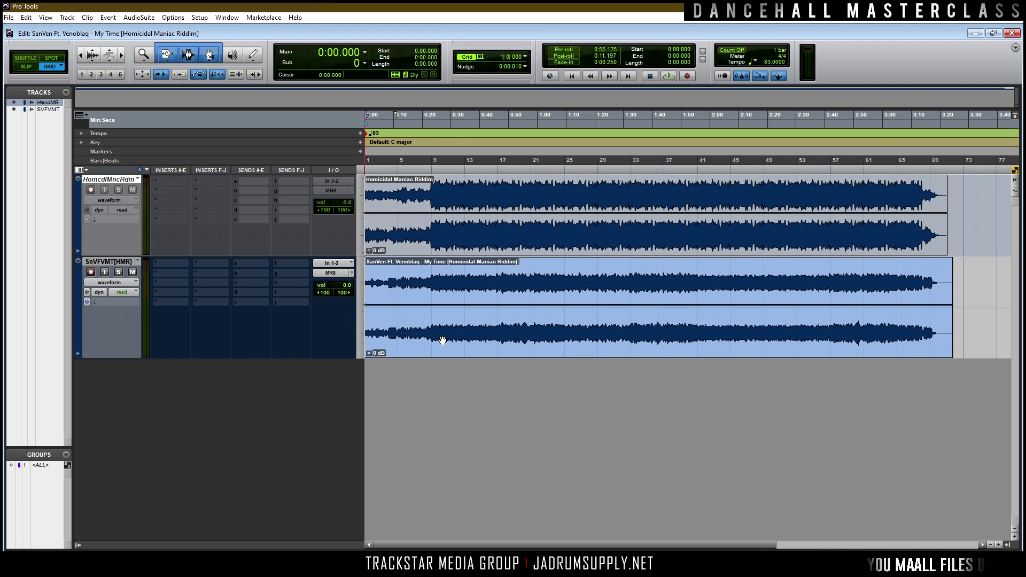
Step: Add a marker named START at the beginning of the session
key(KP_Enter)
text(START)
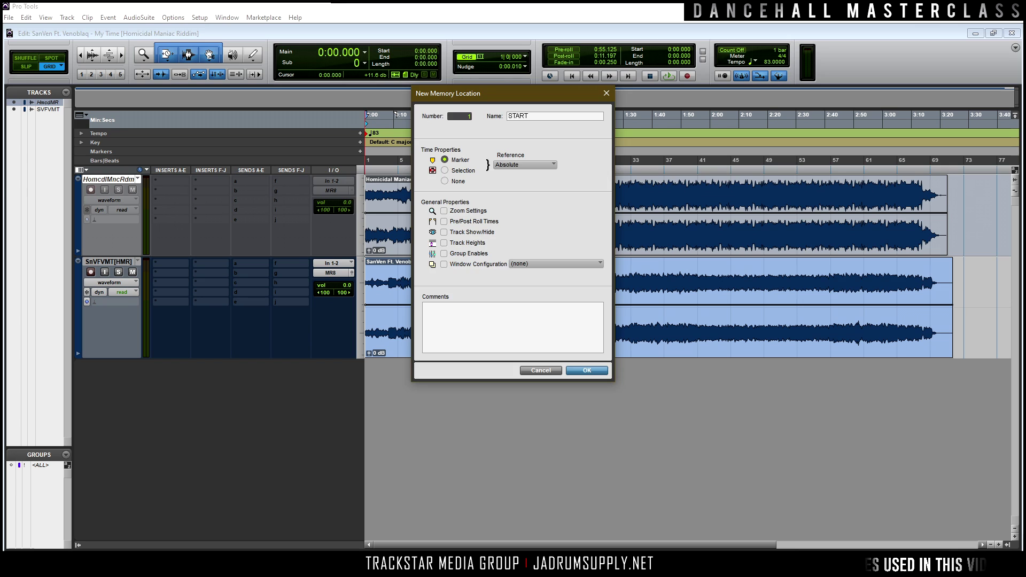
key(Return)
Step: Audition the My Time track from bar 9 and add a marker named V1 there
key(space)
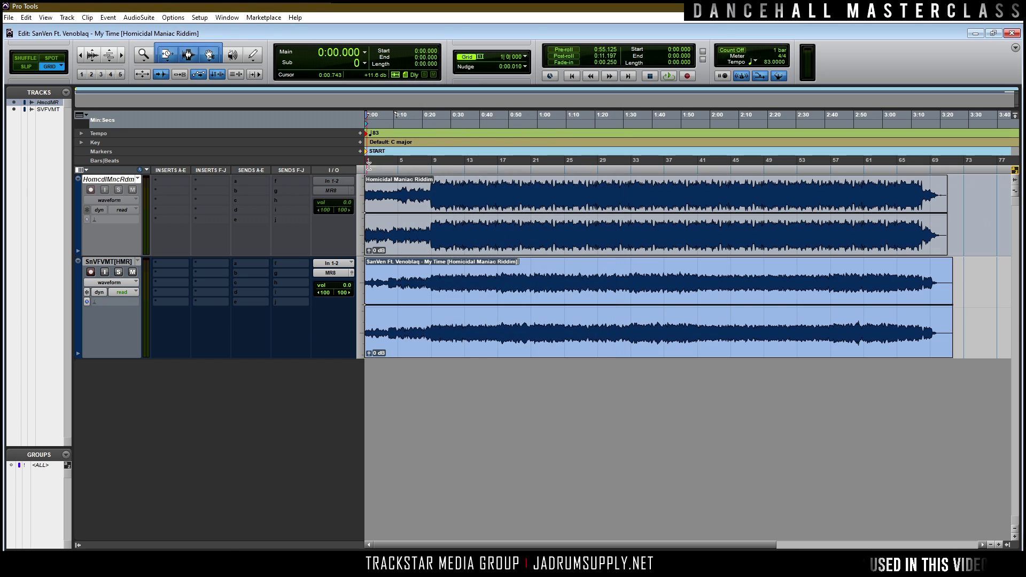
click(435, 158)
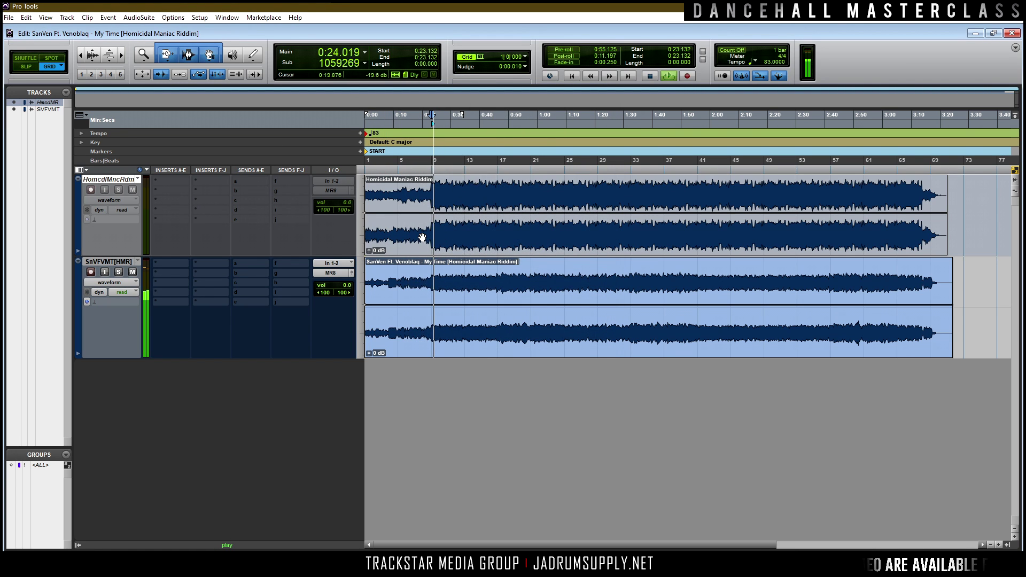
key(space)
key(KP_Enter)
text(Ve)
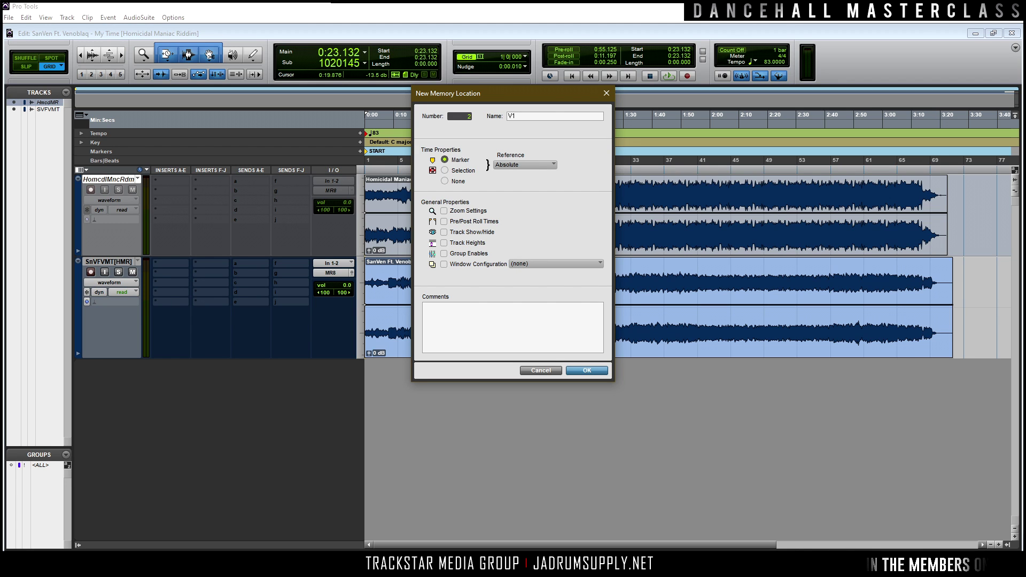
key(Return)
Step: Audition the song from V1 and bar 17, and add a marker named H1 at bar 17
key(space)
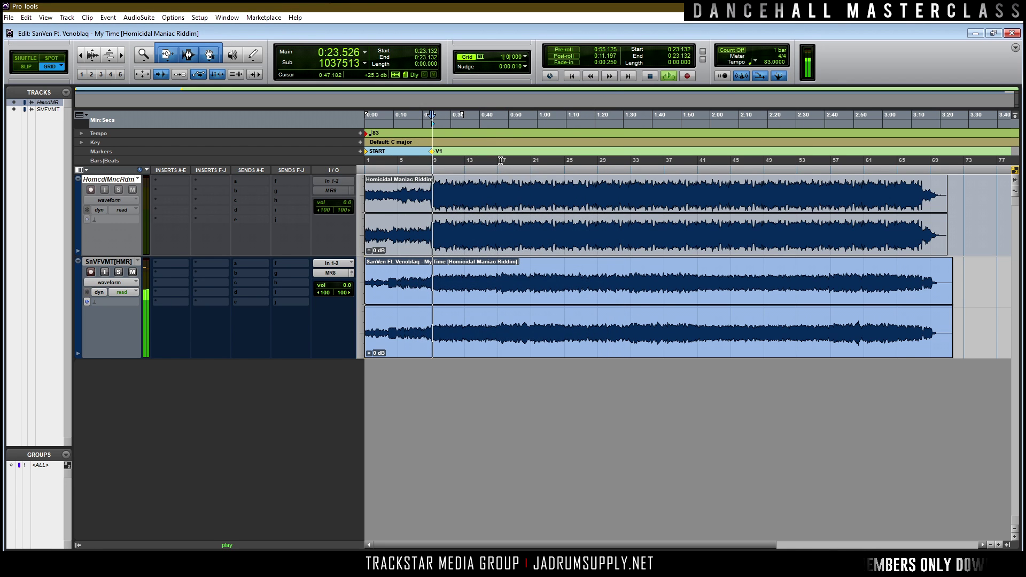
click(499, 160)
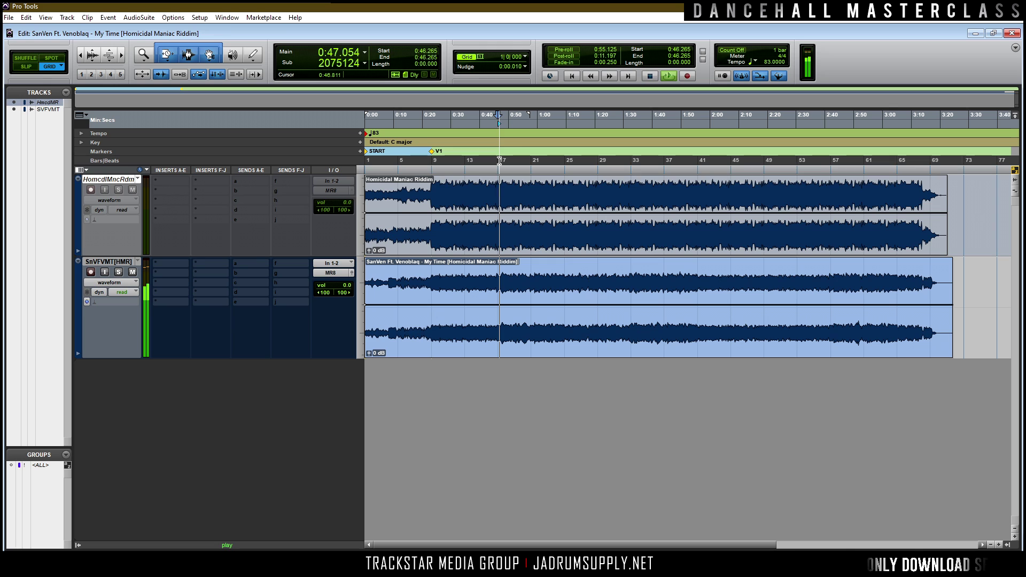
key(space)
key(Return)
text(H1)
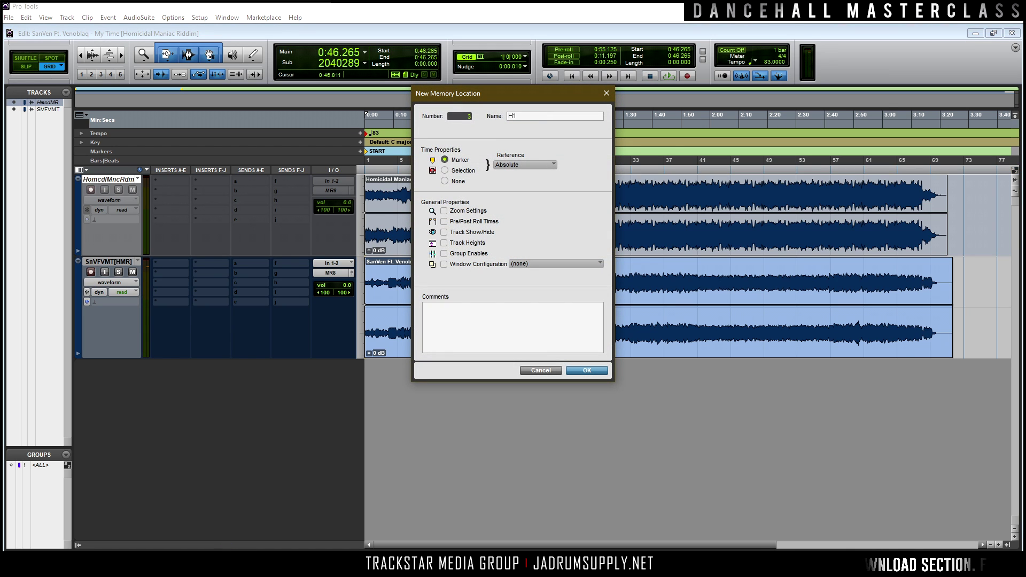
key(Return)
Step: Audition the song from bar 25 and add a marker named B1 there
click(565, 160)
key(space)
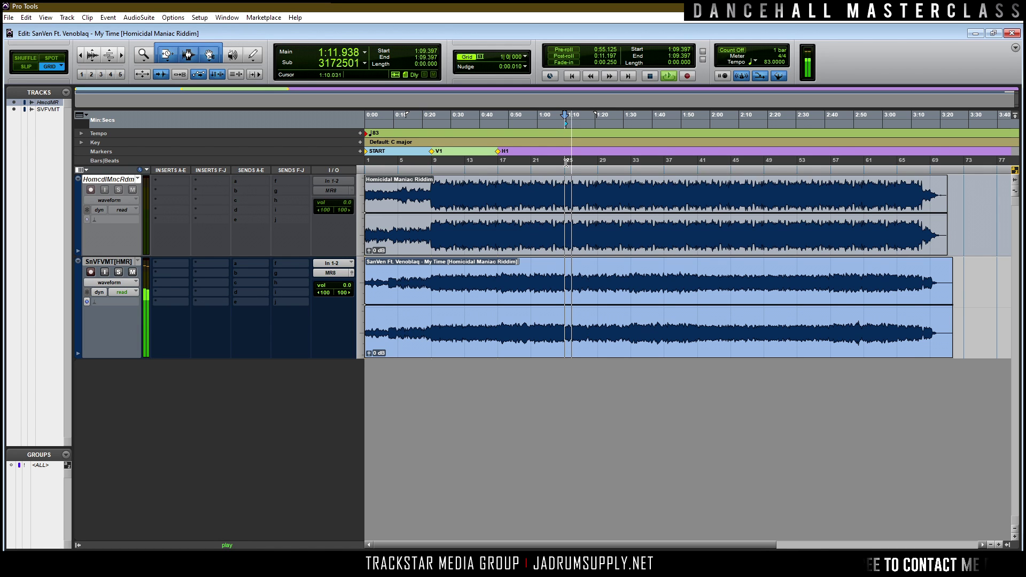
key(space)
key(KP_Enter)
text(B1)
key(Return)
Step: Audition the sections at bars 29 and 33, and rename the B1 marker to V2
key(space)
click(598, 162)
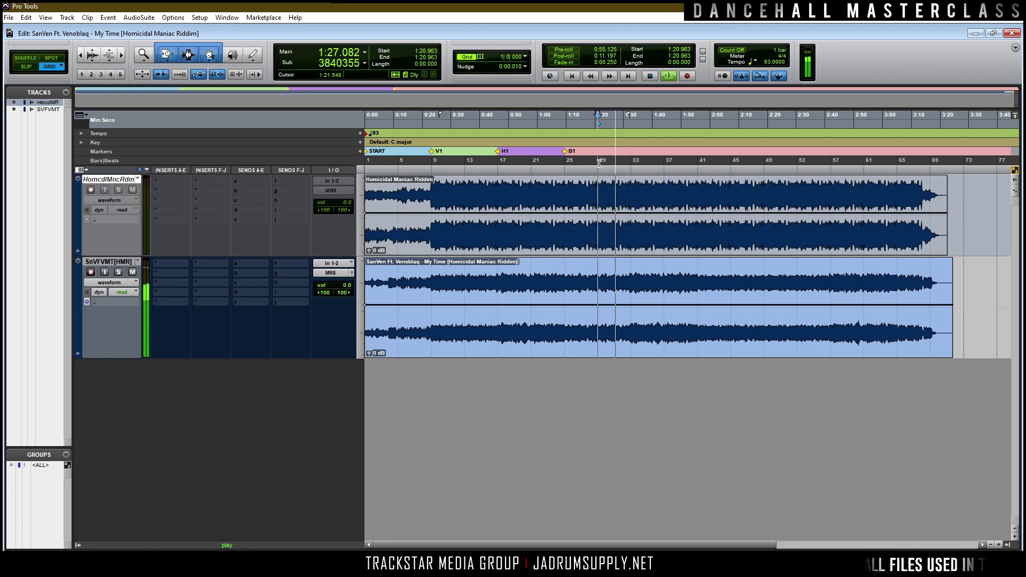
click(629, 163)
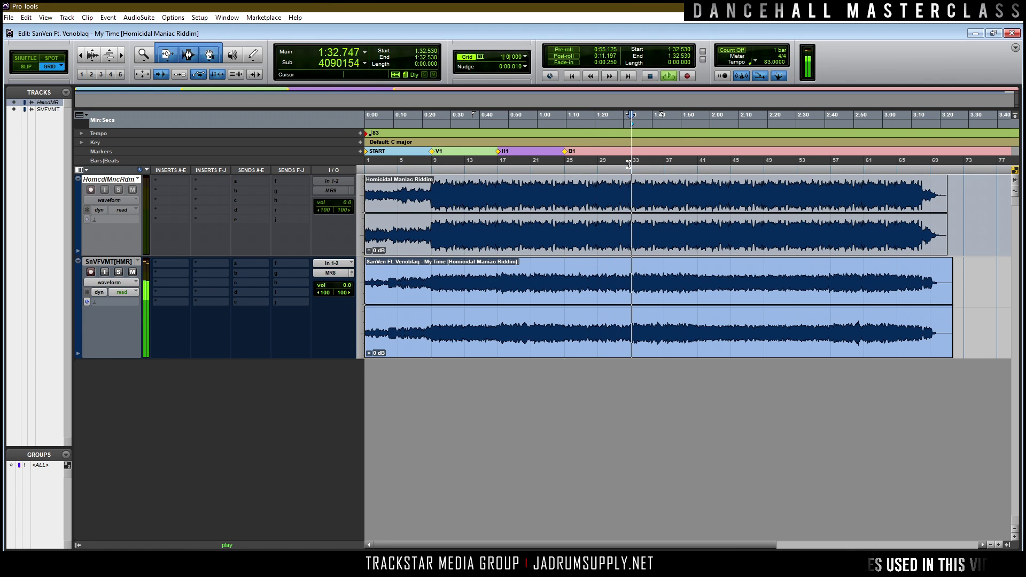
double_click(566, 152)
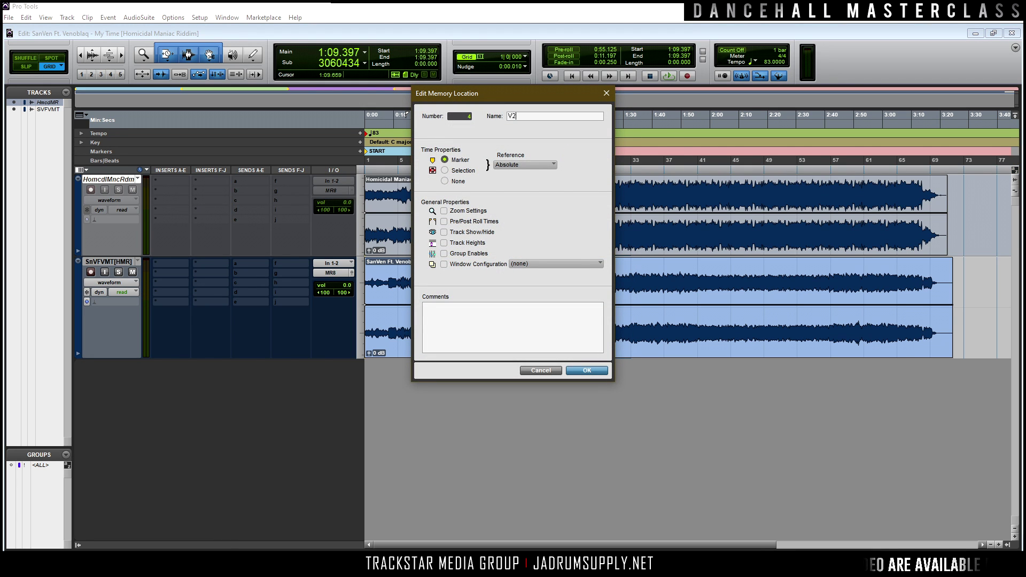
key(Return)
Step: Add a marker named H2 at bar 33
click(634, 160)
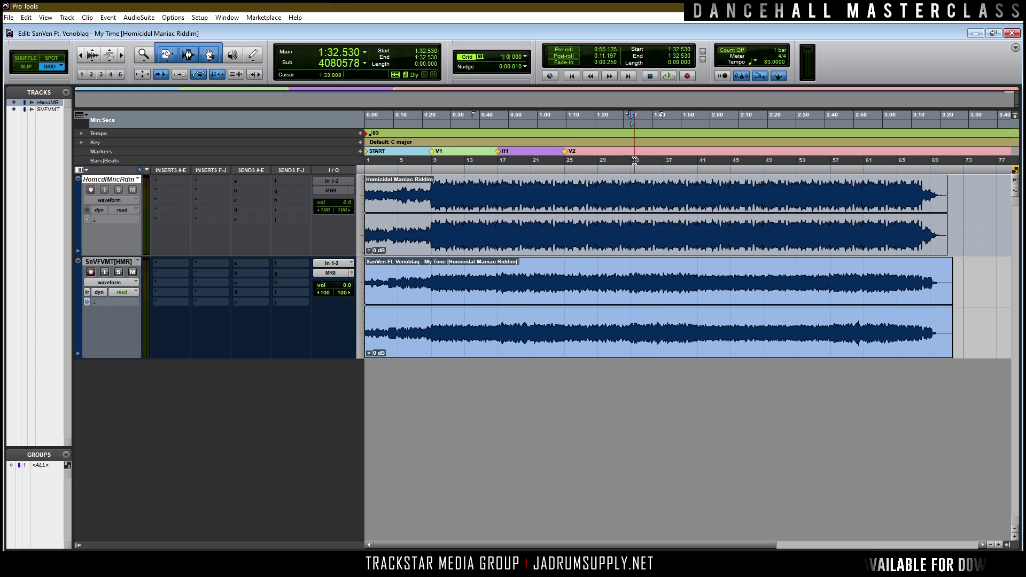
key(Return)
text(H2)
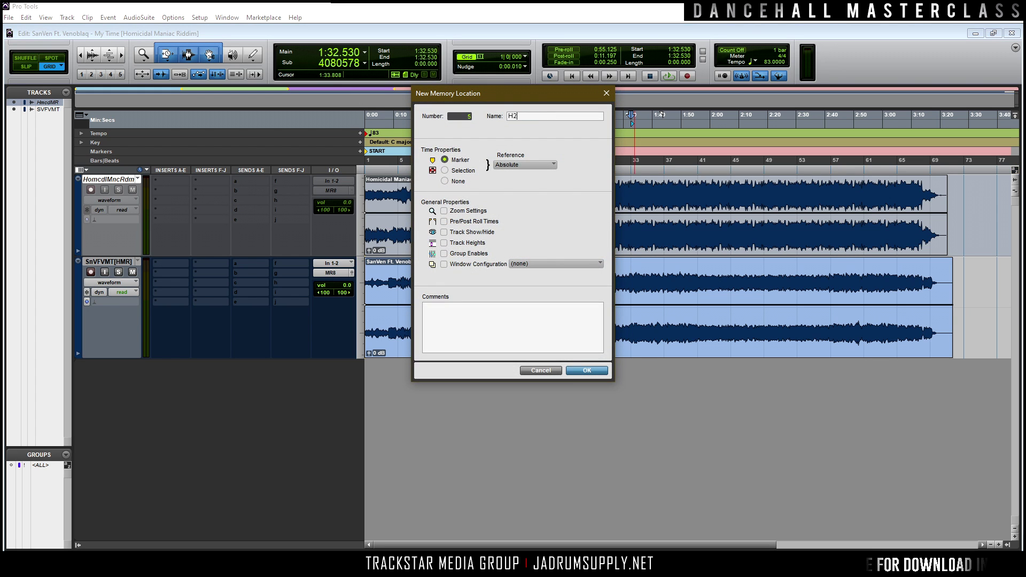
key(Return)
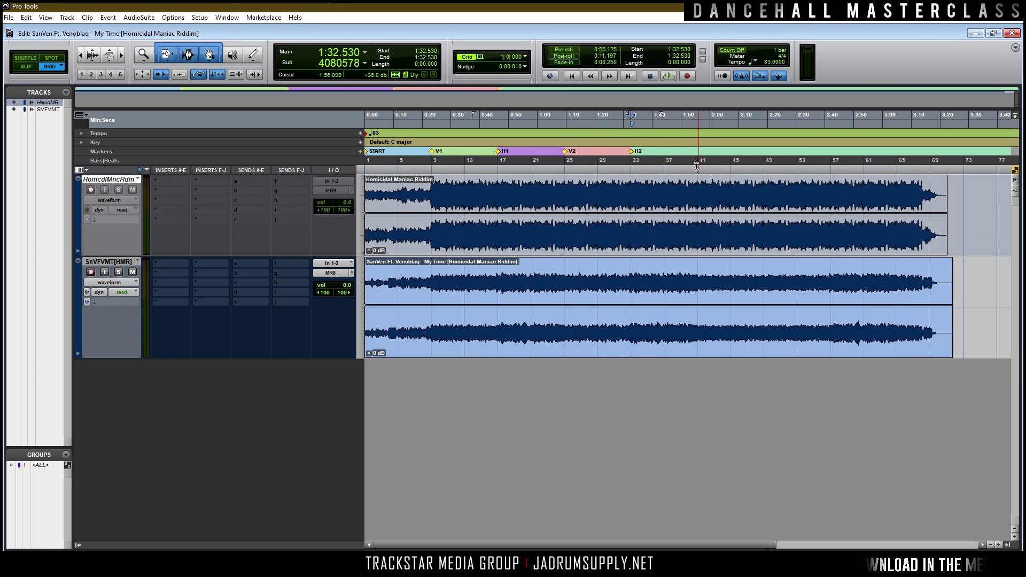
Step: Audition the song from bar 41 and add a marker named V3 (Veno Blaq) there
click(694, 166)
key(space)
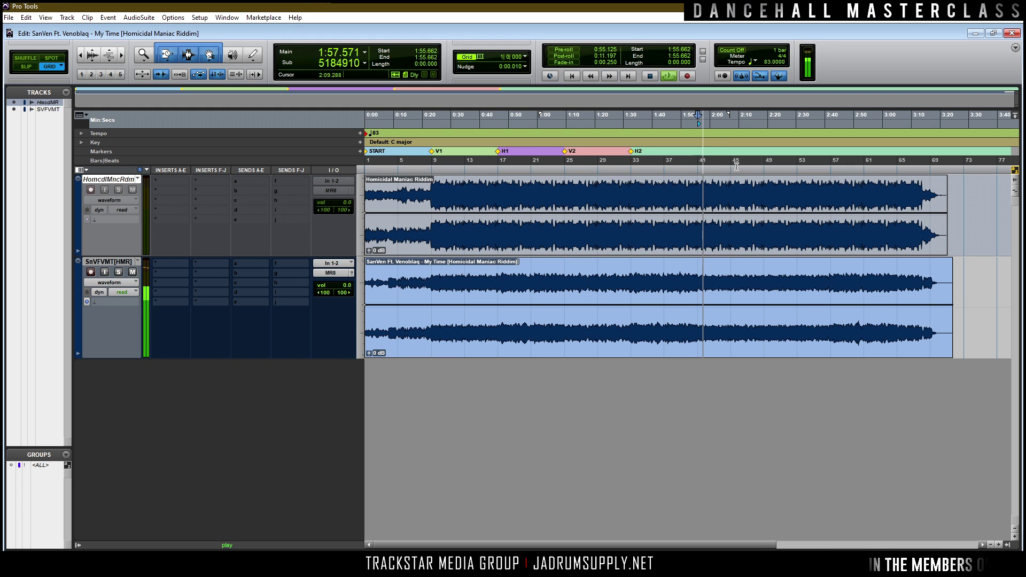
key(space)
key(Return)
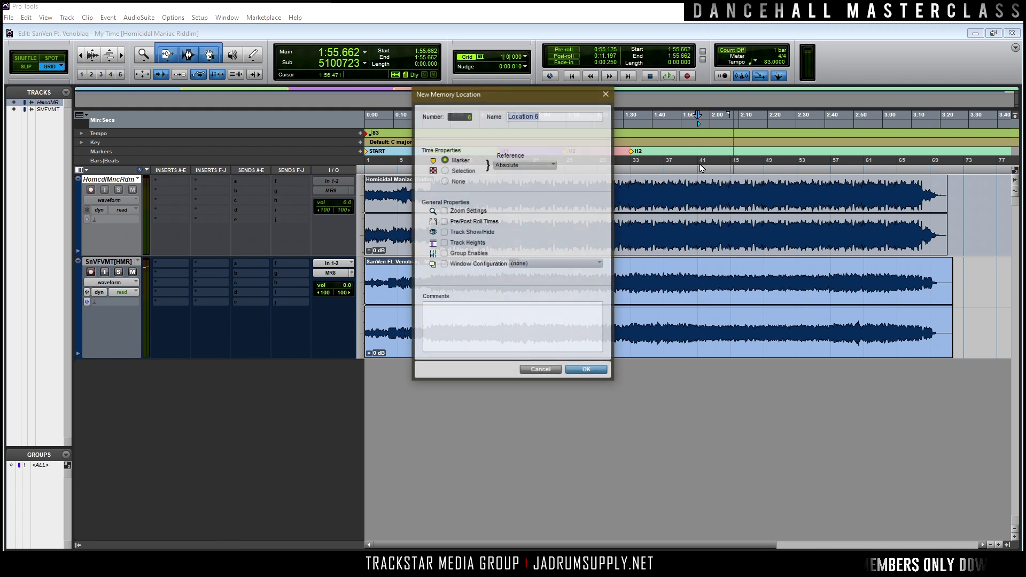
text(V3 ()
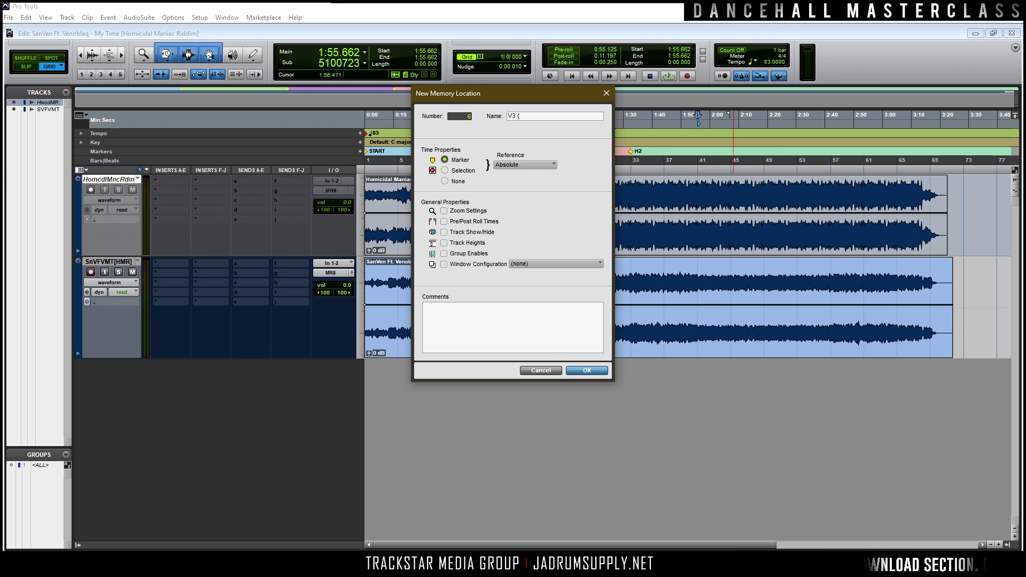
text(V))
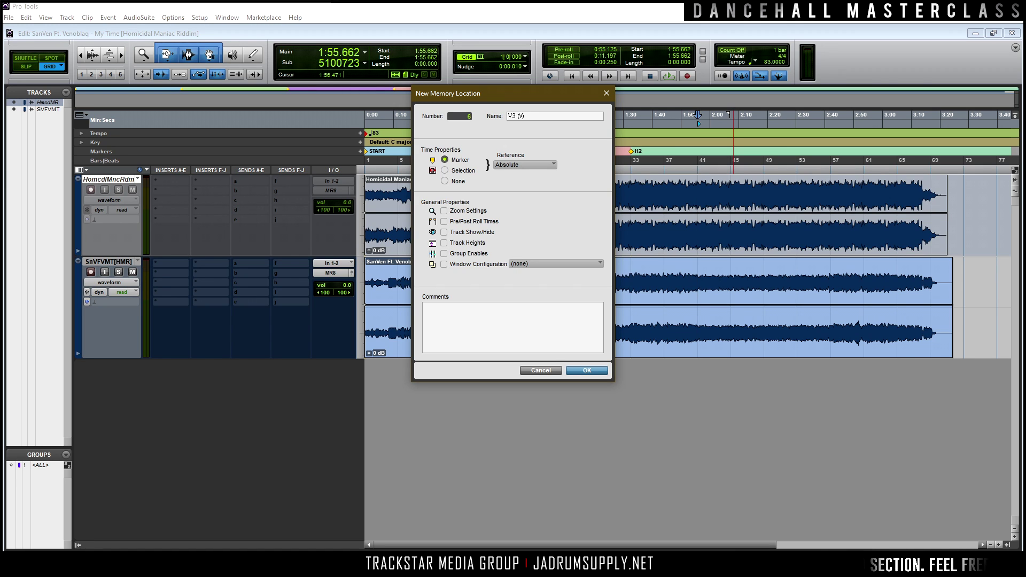
key(Left)
text(ENO bLAQ)
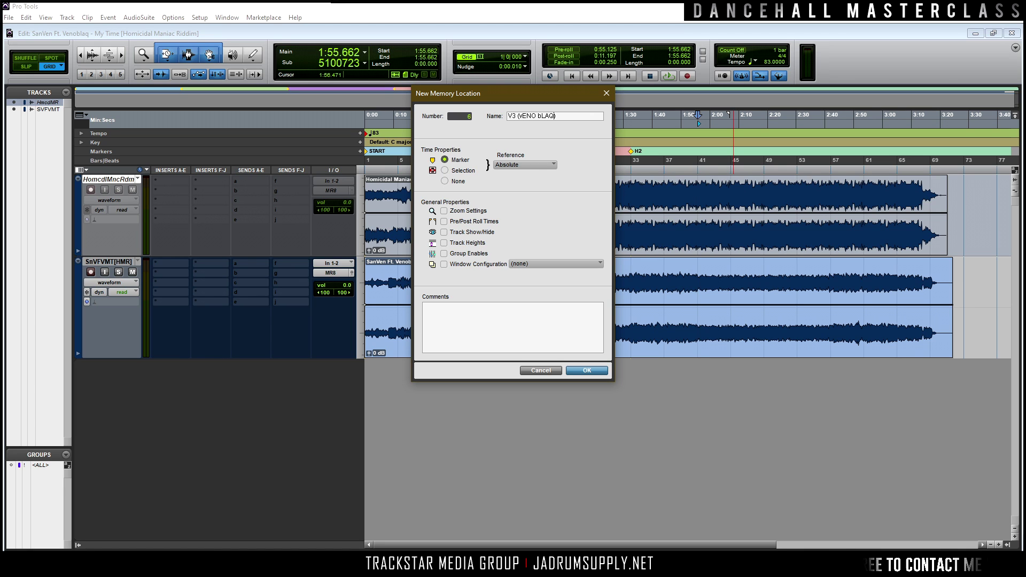
key(BackSpace)
key(BackSpace)
key(BackSpace)
key(BackSpace)
key(BackSpace)
key(BackSpace)
key(BackSpace)
key(BackSpace)
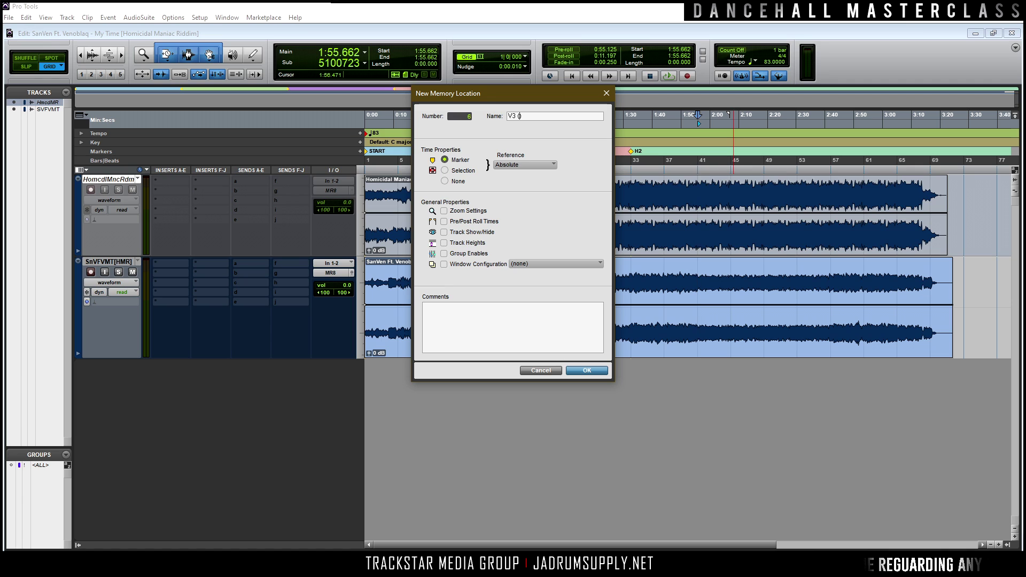
key(BackSpace)
text(Veno Blaq)
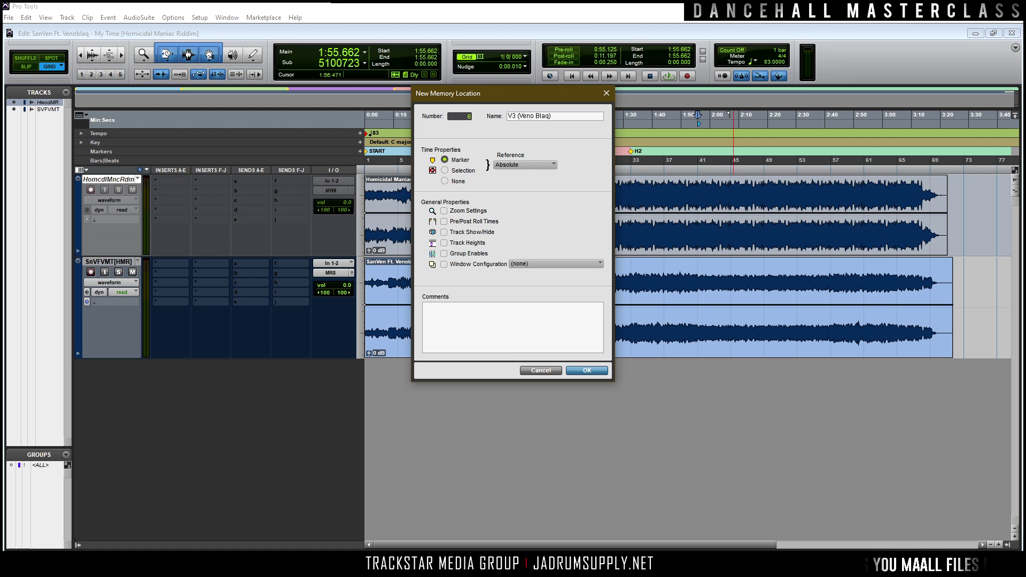
key(Return)
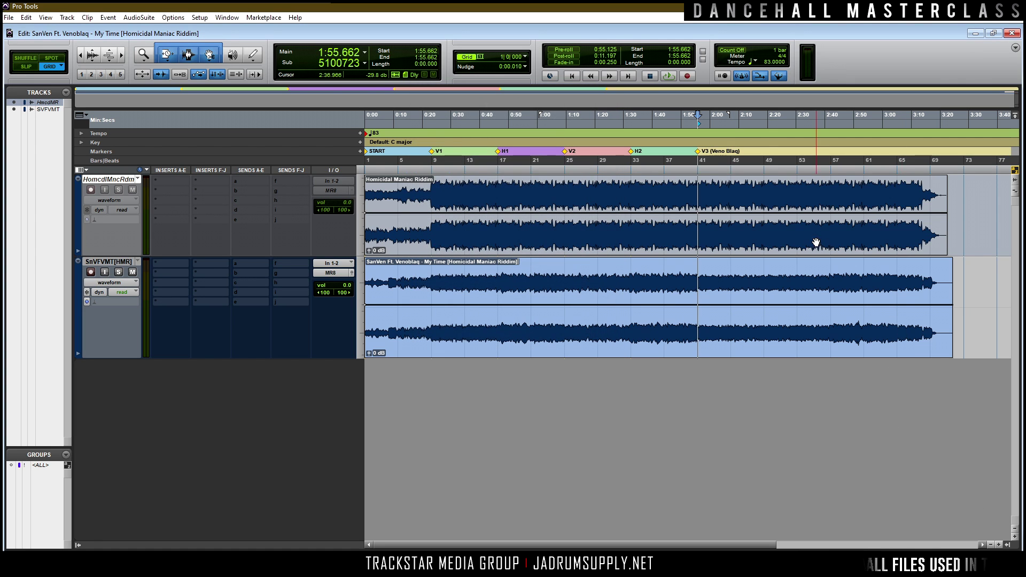
Step: Audition the song from bar 49 and again shortly before bar 57, and add a marker named H23 at bar 57
click(763, 162)
key(space)
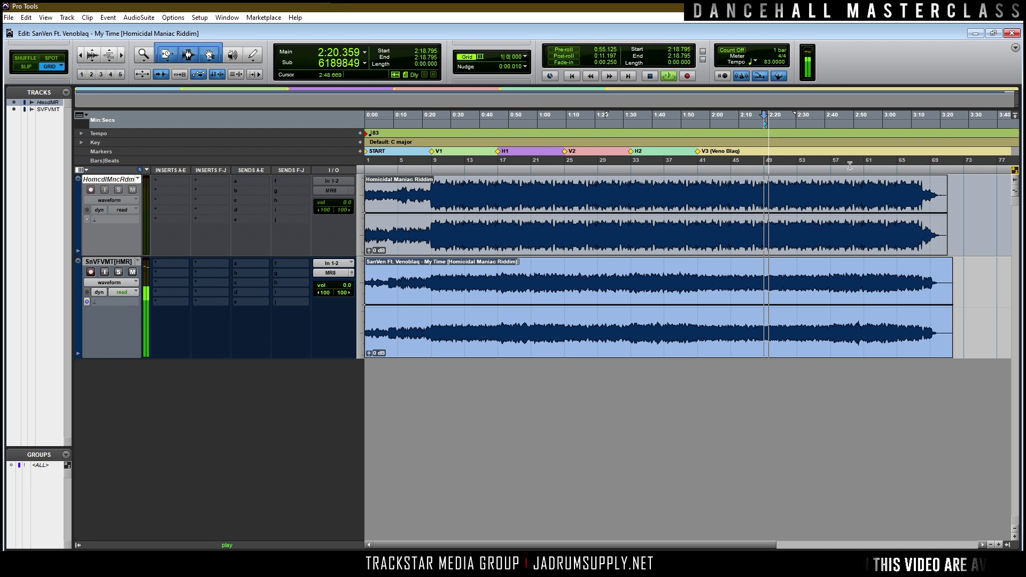
click(814, 159)
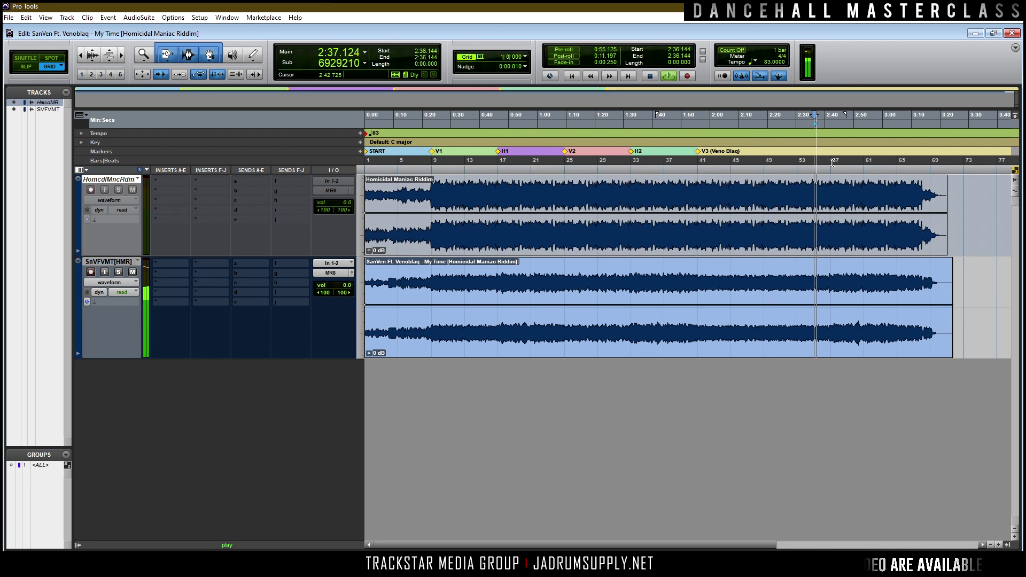
click(832, 162)
key(KP_Enter)
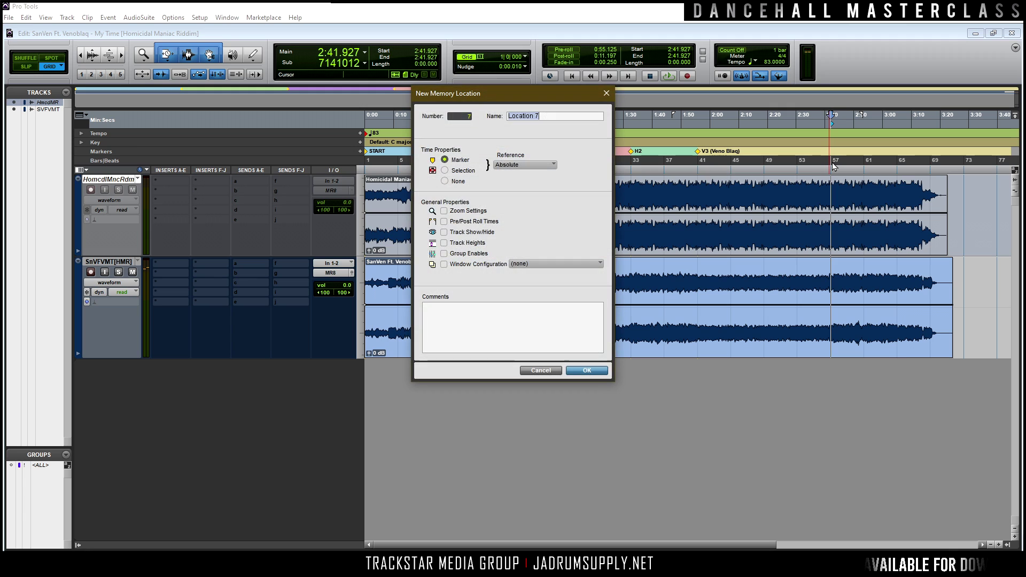
text(H)
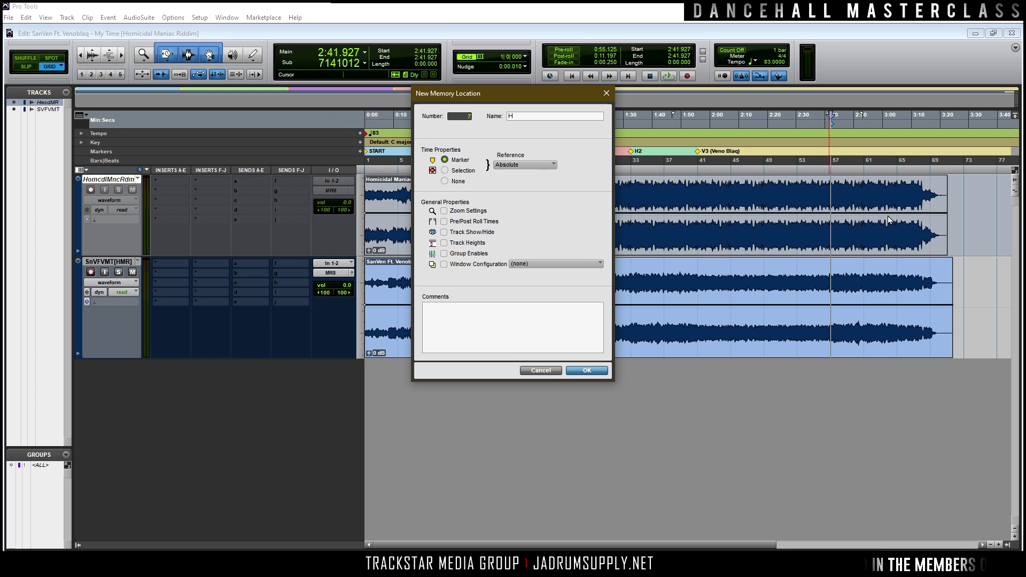
text(23)
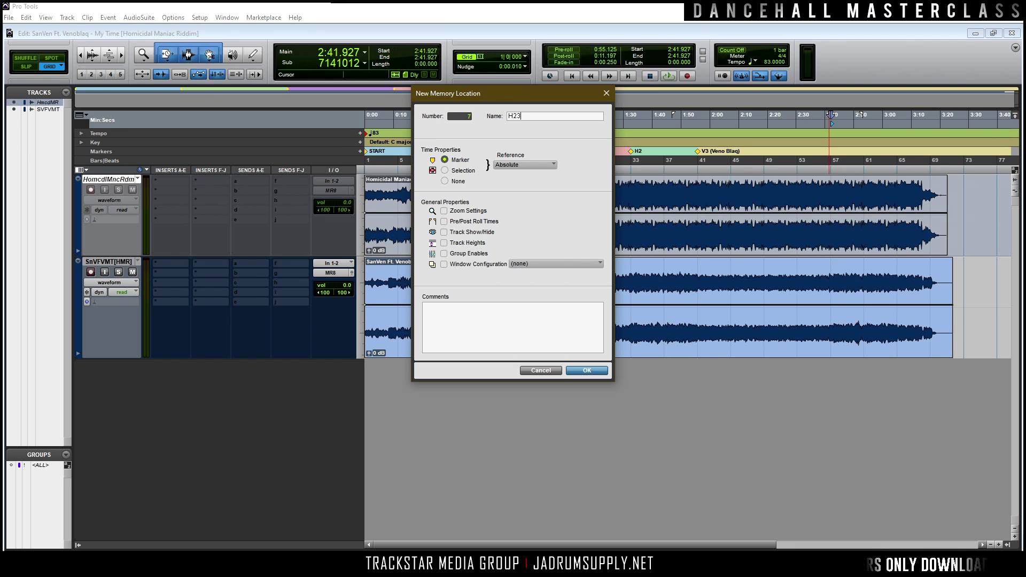
key(Return)
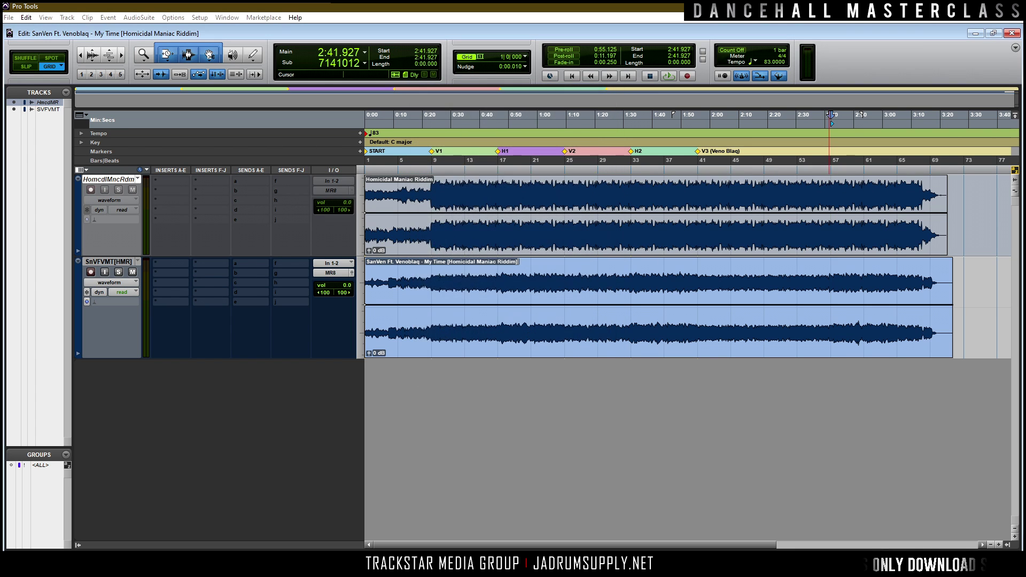
Step: Rename the marker at bar 57 to H3
double_click(831, 152)
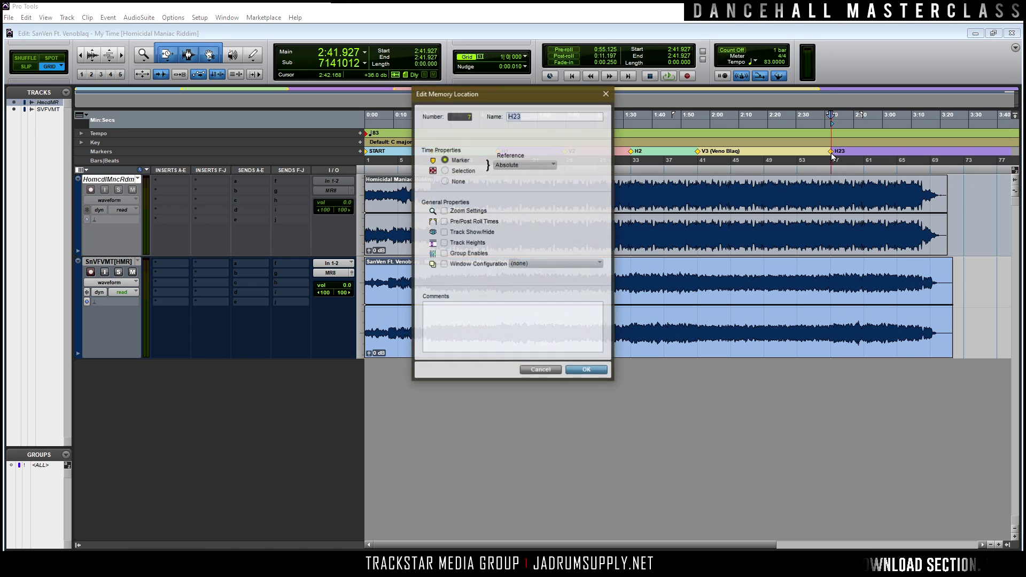
text(H)
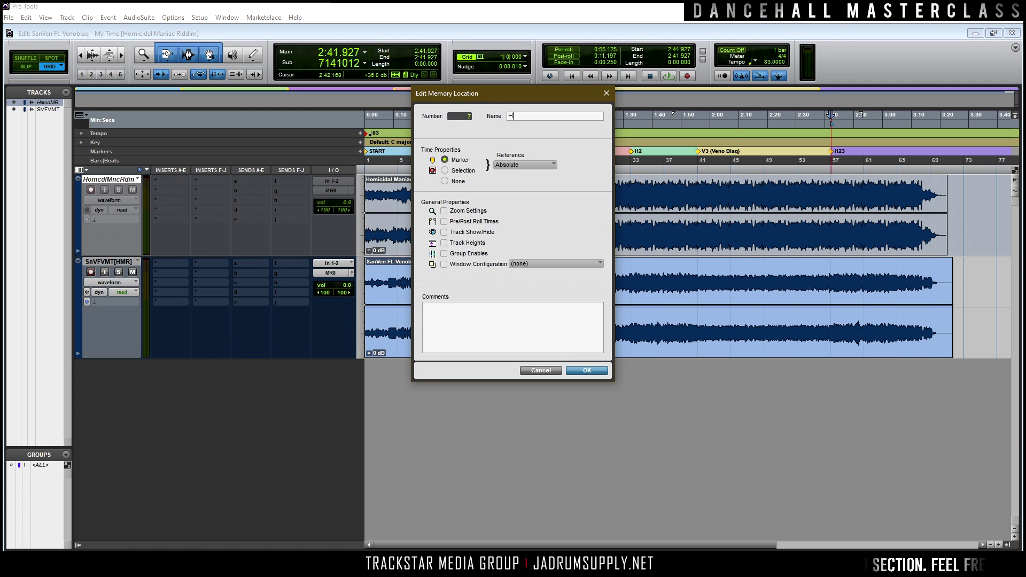
text(3)
key(Return)
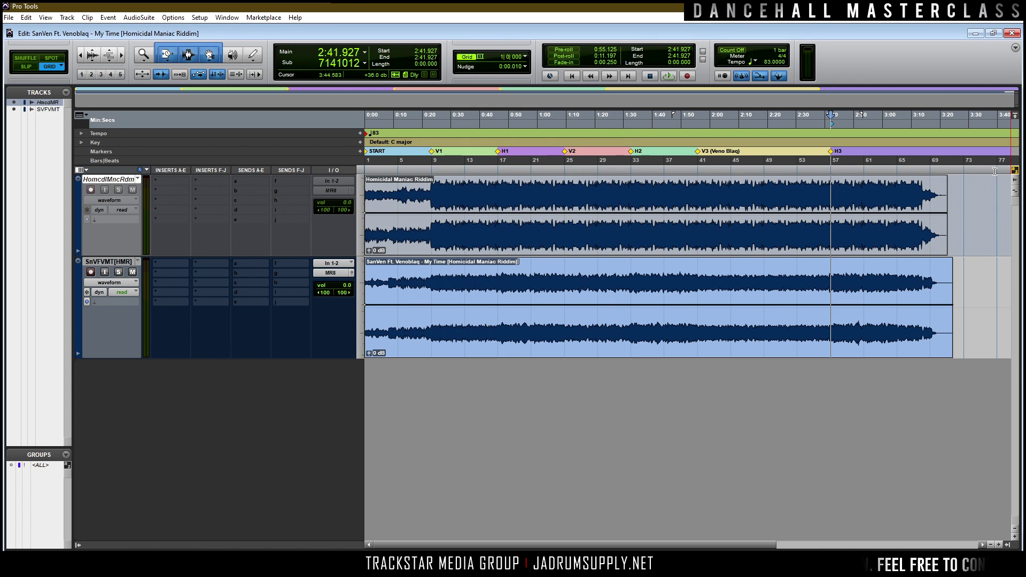
Step: Audition the song from bar 65 and add a marker named outro there
click(898, 115)
key(space)
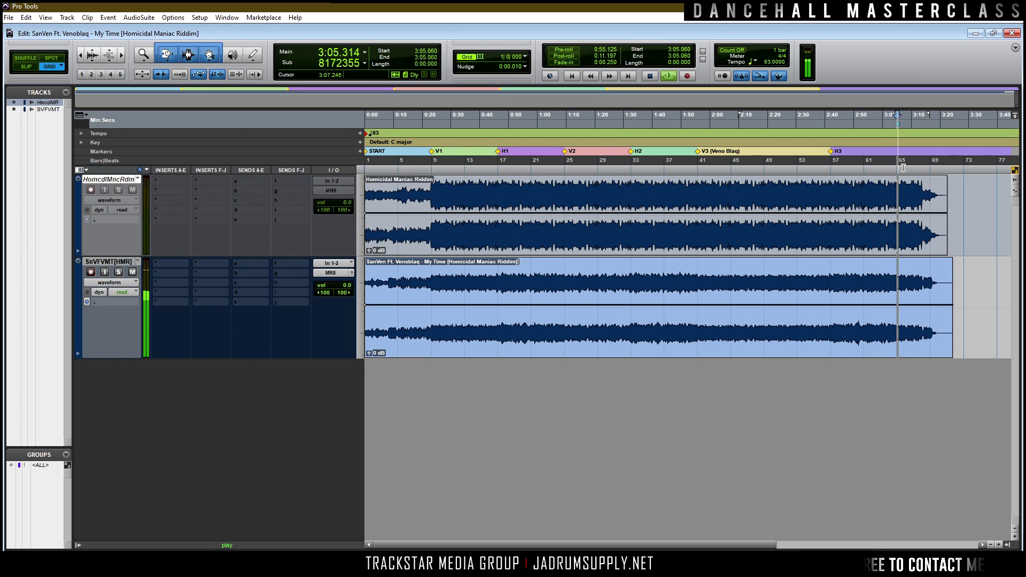
key(space)
key(KP_Enter)
text(outro)
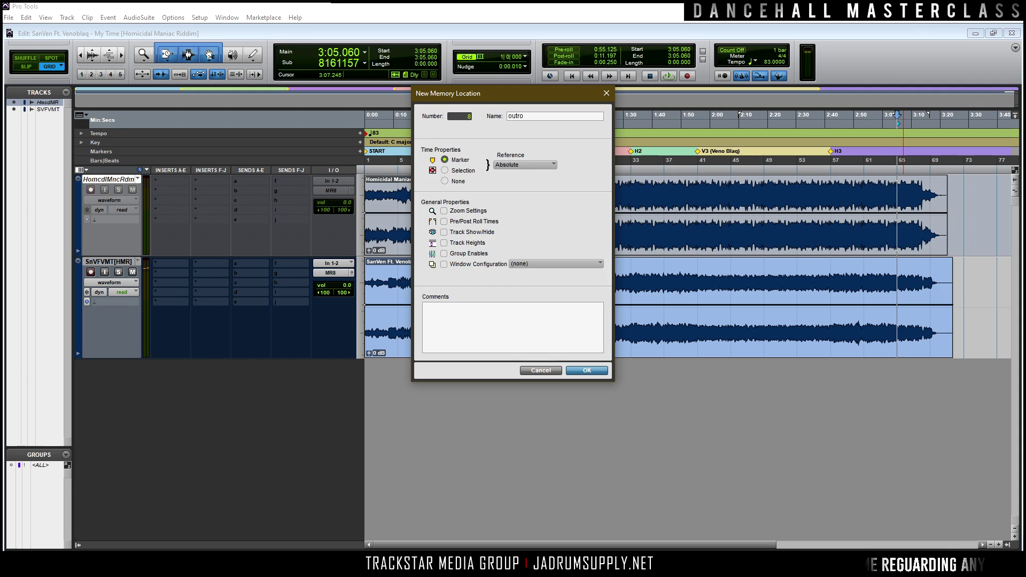
key(Return)
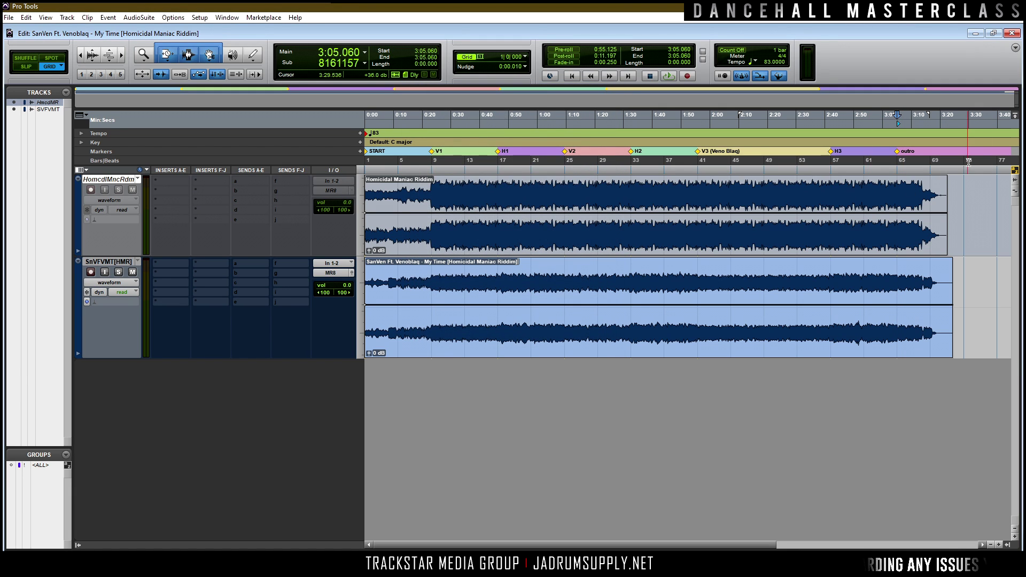
Step: Add a marker named END at bar 71, where the Homicidal Maniac Riddim clip ends
click(949, 163)
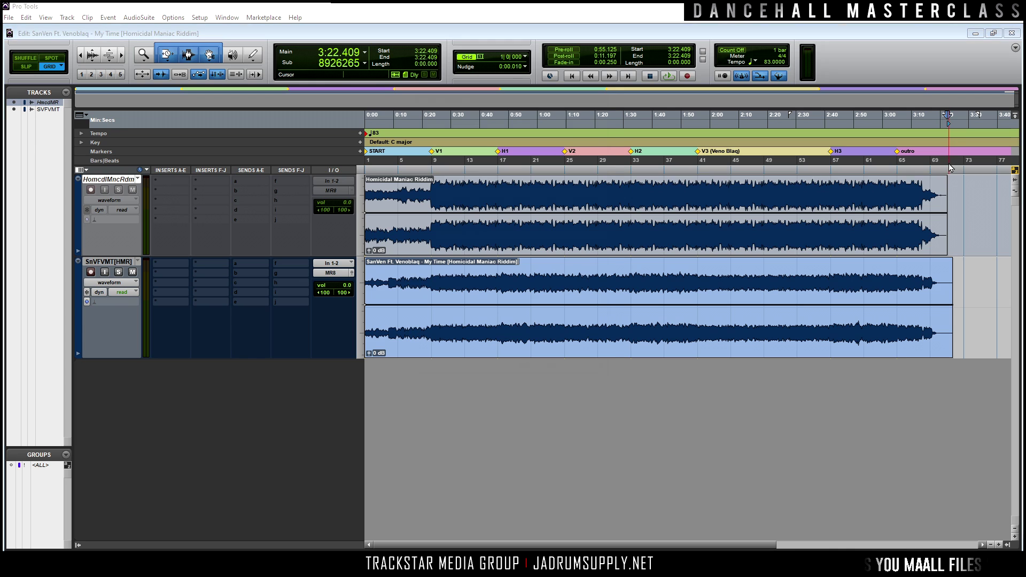
key(KP_Enter)
text(END)
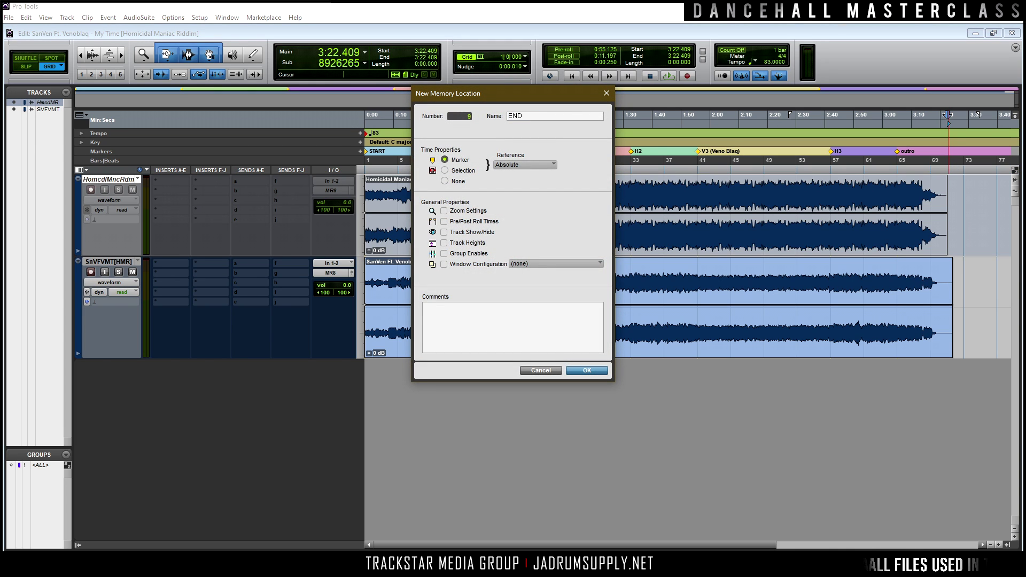
key(Return)
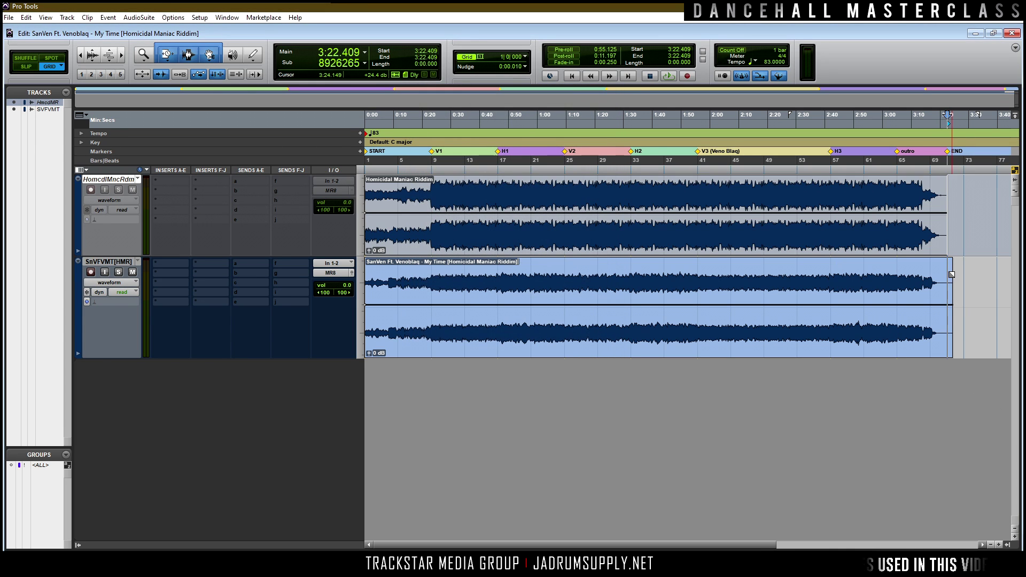
Step: Set the grid value to 0|2|000 and trim the end of the My Time clip back to the END marker
click(167, 54)
click(192, 61)
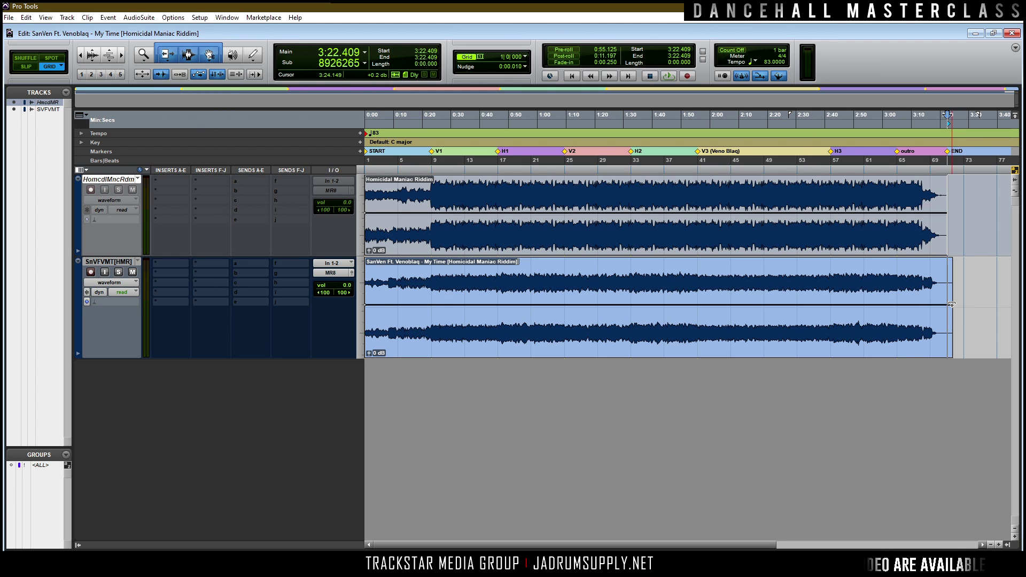
click(951, 305)
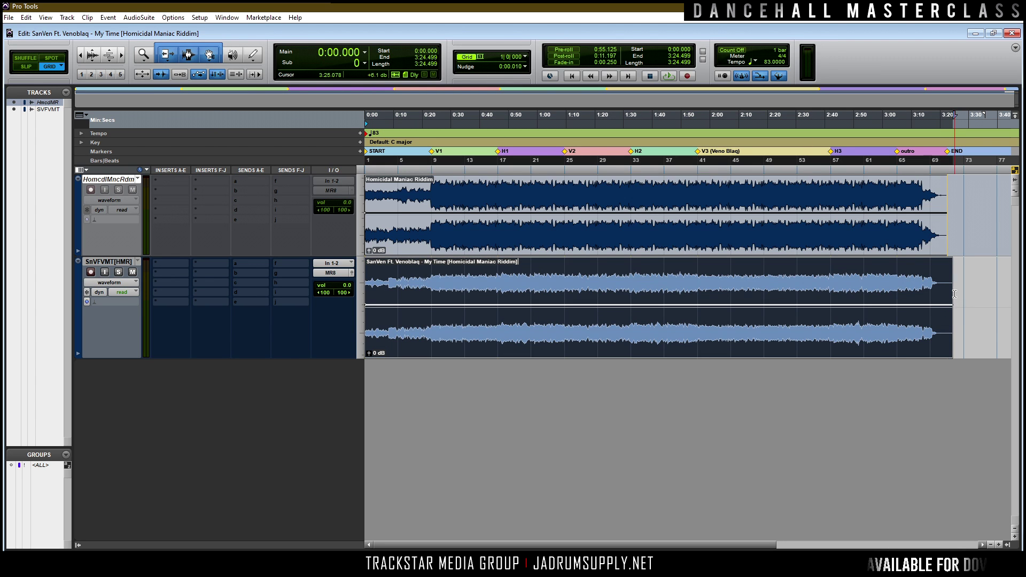
key(ctrl+])
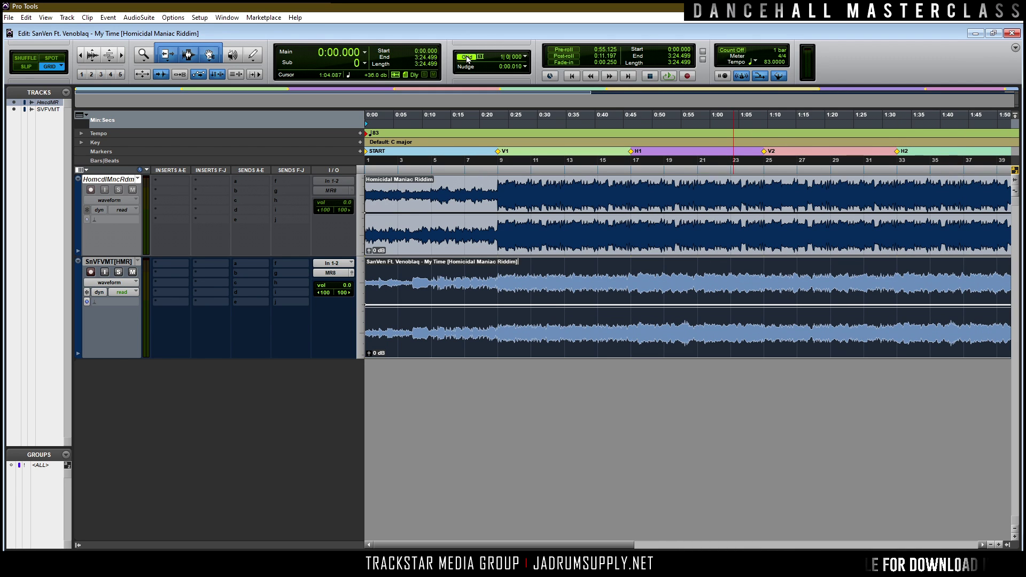
click(484, 56)
click(500, 79)
mouse_move(564, 548)
mouse_down()
mouse_move(861, 534)
mouse_move(787, 378)
mouse_up()
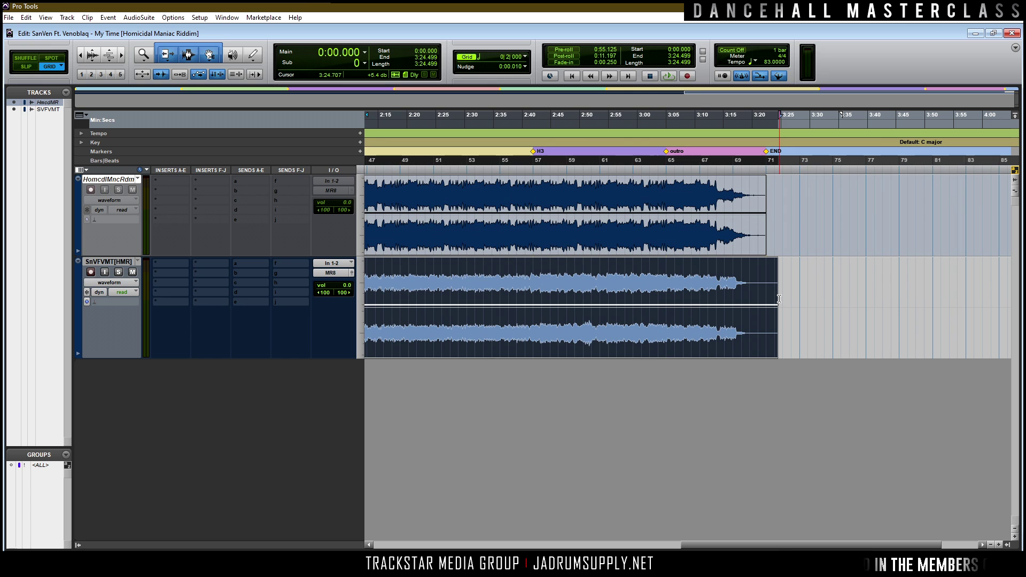
drag(779, 298, 766, 297)
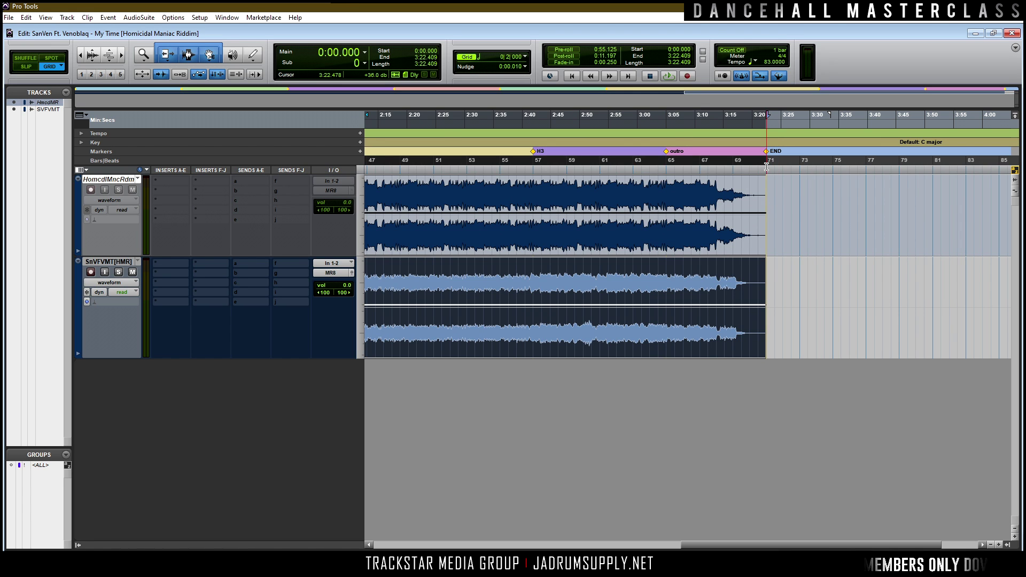
Step: Add fade-outs about 4.3 seconds long to the ends of the Homicidal Maniac Riddim and My Time clips
click(766, 167)
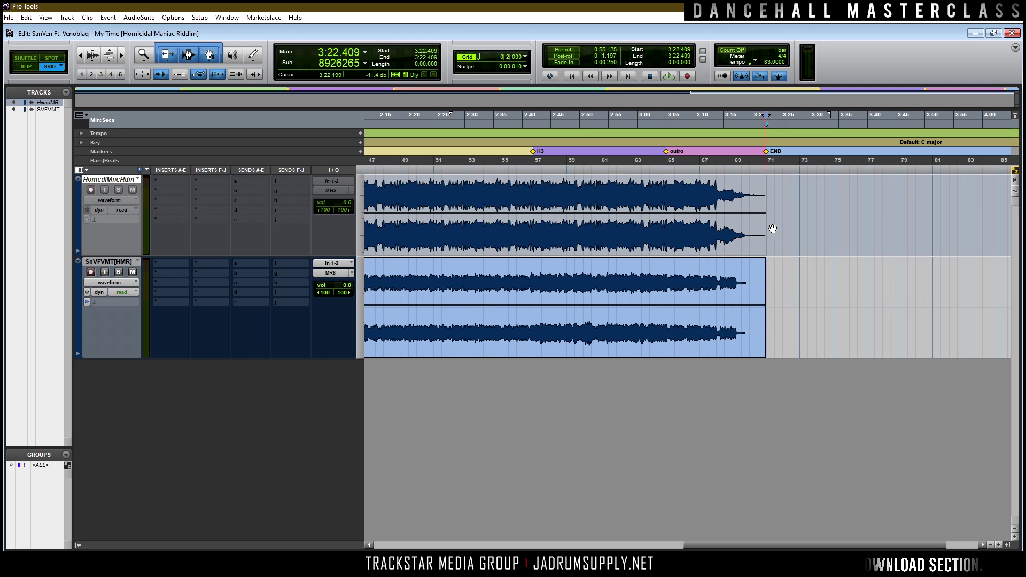
drag(764, 177, 740, 175)
drag(765, 259, 739, 260)
Step: Trim about 0.026 seconds of silence from the start of the My Time clip, up to its first sound
key(ctrl+bracketleft)
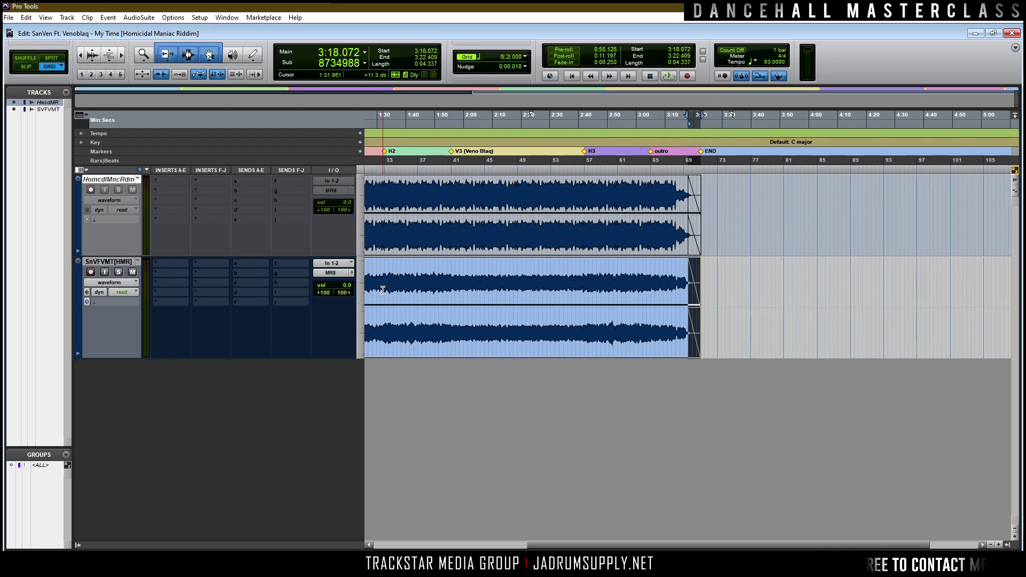
drag(531, 545, 166, 515)
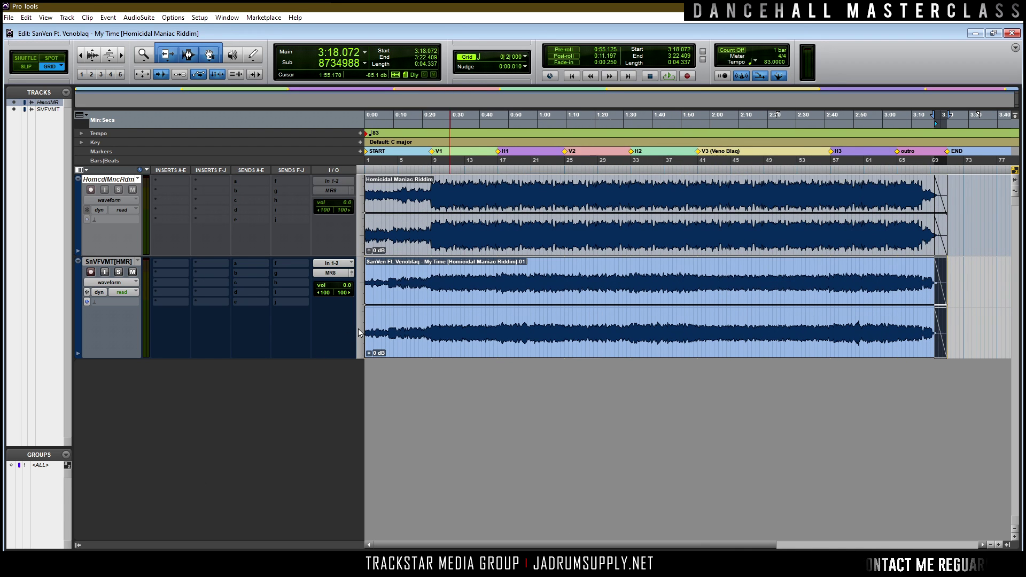
key(ctrl+bracketright)
key(ctrl+bracketright)
key(ctrl+bracketright)
key(ctrl+bracketright)
key(ctrl+bracketright)
key(ctrl+bracketright)
key(ctrl+bracketright)
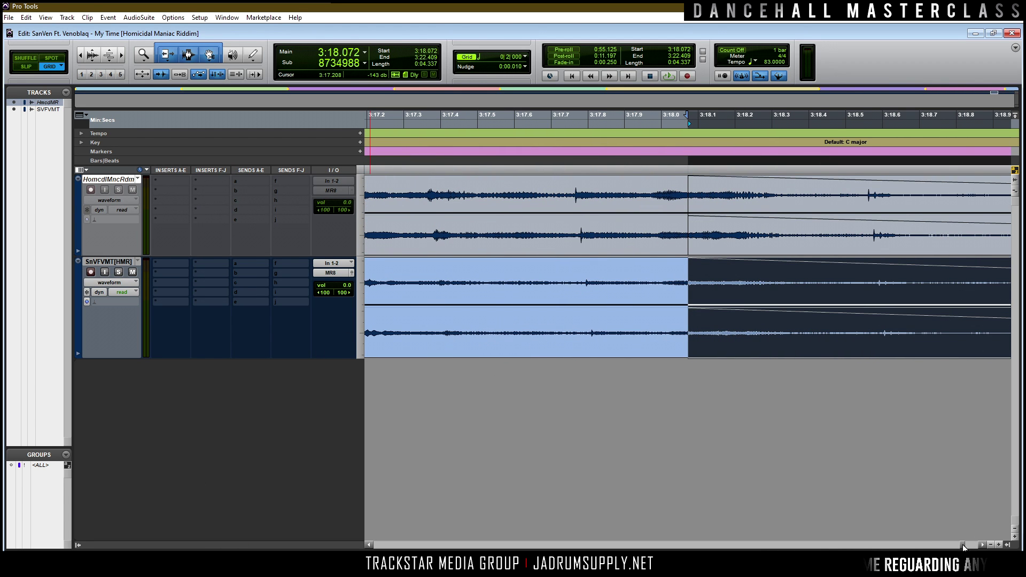
drag(967, 547, 315, 525)
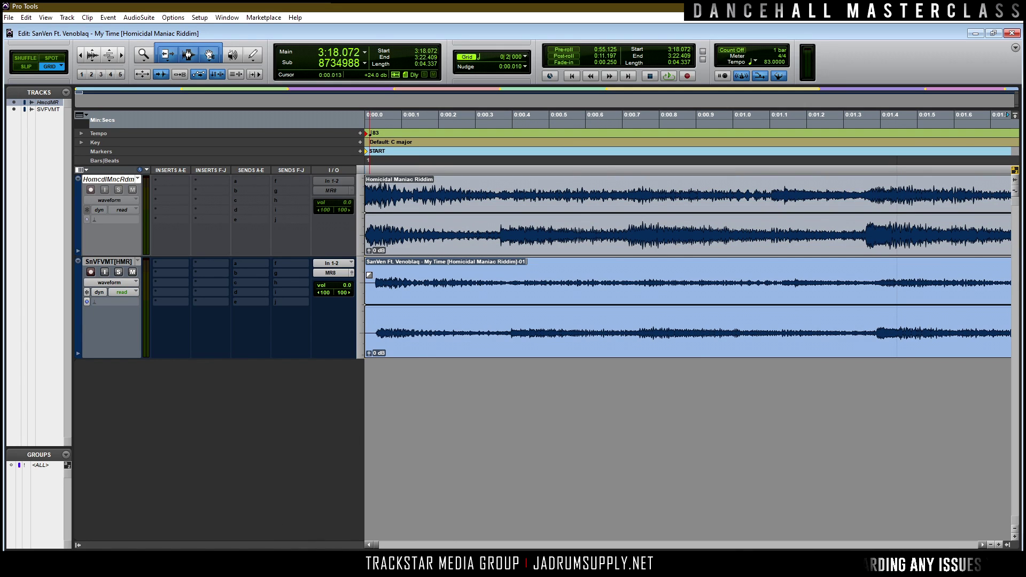
shift+click(367, 275)
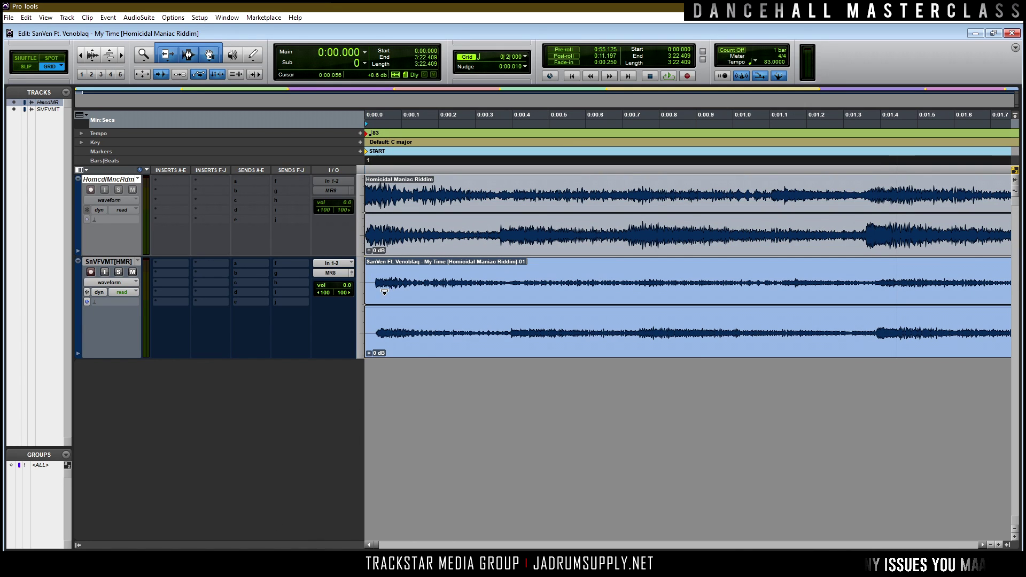
drag(370, 284, 376, 283)
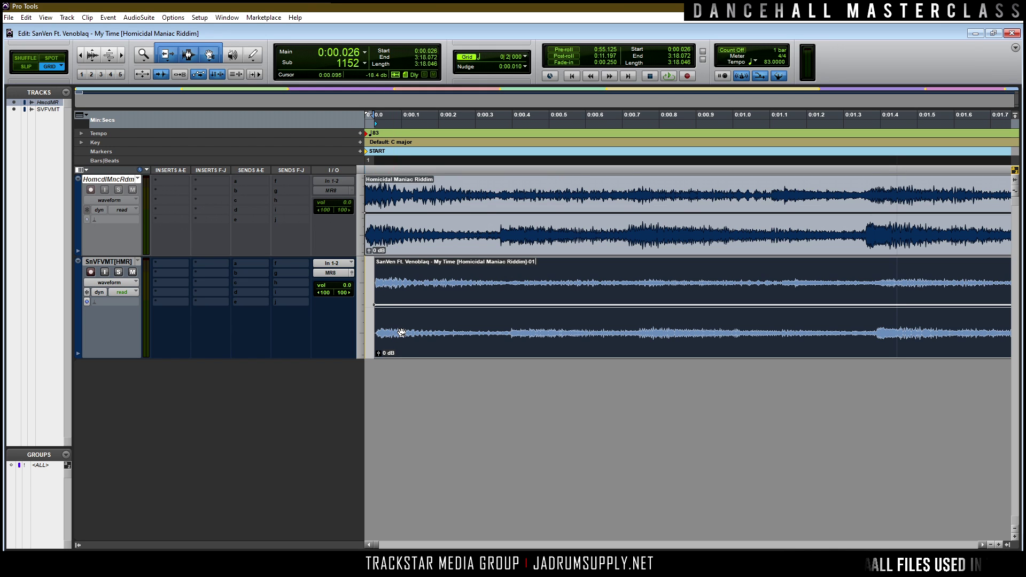
Step: Move the My Time clip to the session start at 0:00.000 and play back the opening to check its alignment
key(ctrl+bracketright)
key(ctrl+bracketright)
drag(439, 349, 307, 348)
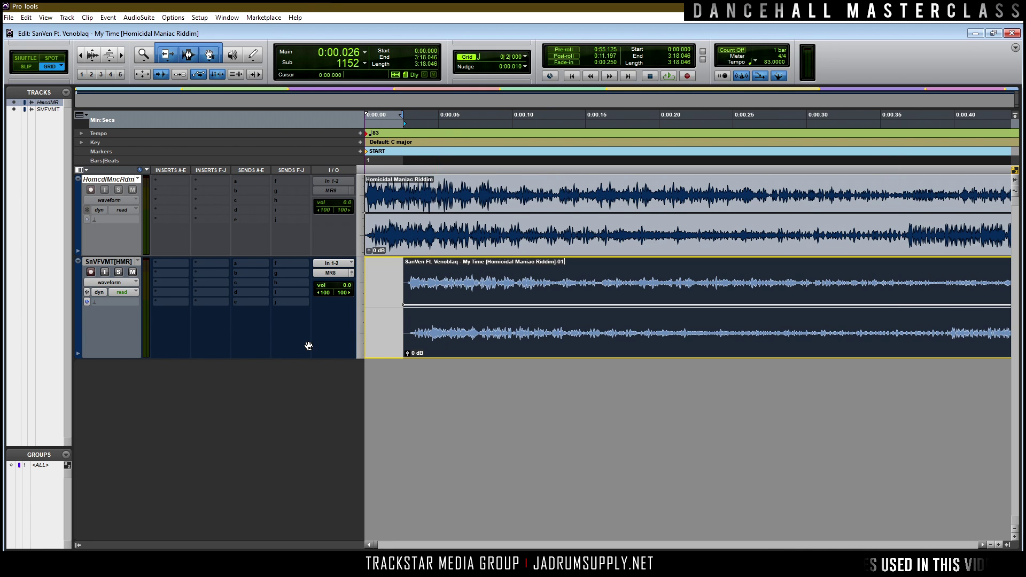
key(ctrl+bracketleft)
key(space)
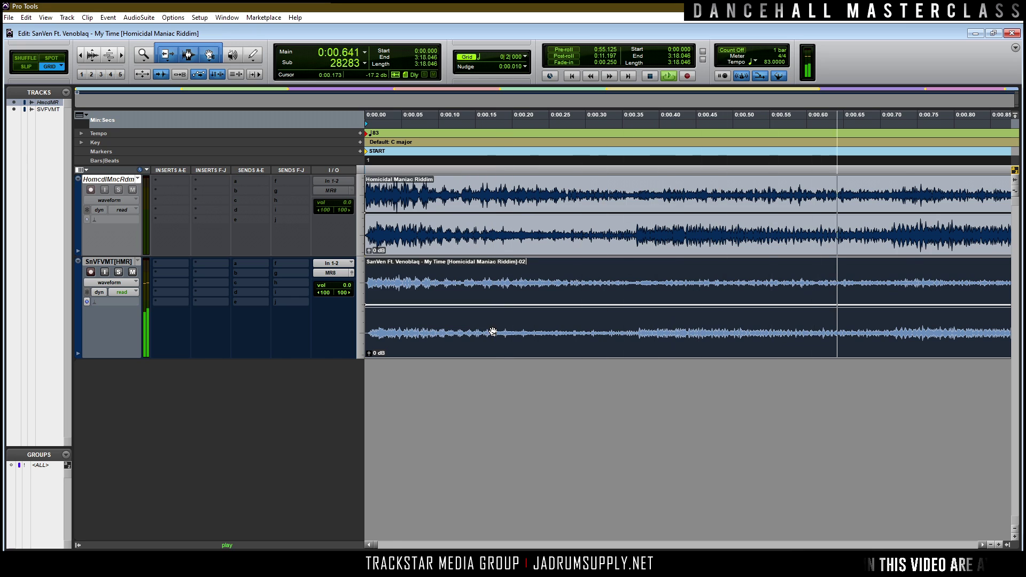
key(ctrl+bracketright)
key(ctrl+bracketright)
key(space)
Step: Add fade-ins about 0.002 seconds long to the starts of the My Time and Homicidal Maniac Riddim clips
key(ctrl+bracketright)
key(ctrl+bracketright)
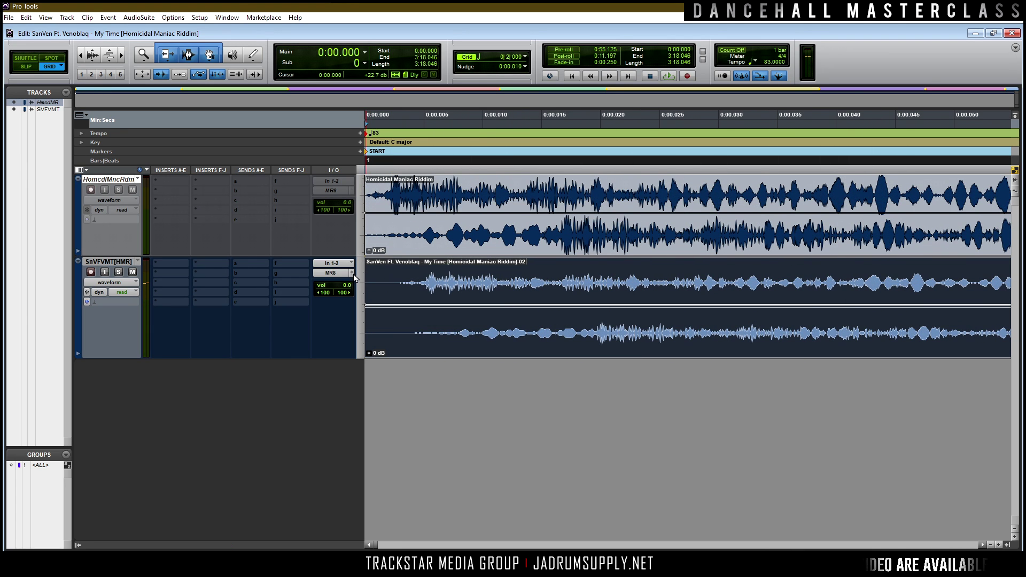
drag(369, 268, 398, 266)
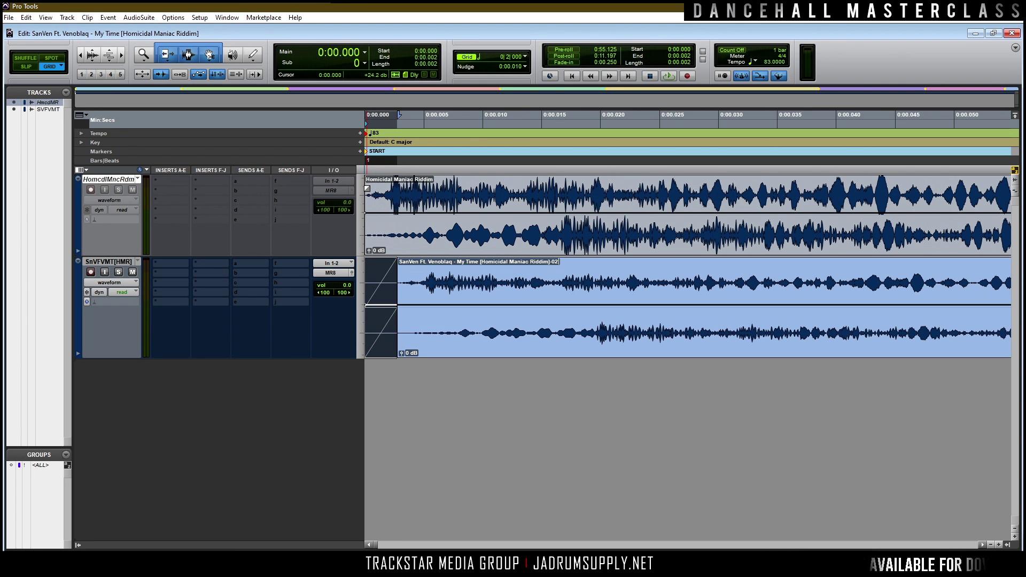
drag(370, 181, 396, 181)
key(ctrl+bracketleft)
key(ctrl+bracketleft)
key(ctrl+bracketleft)
key(ctrl+bracketleft)
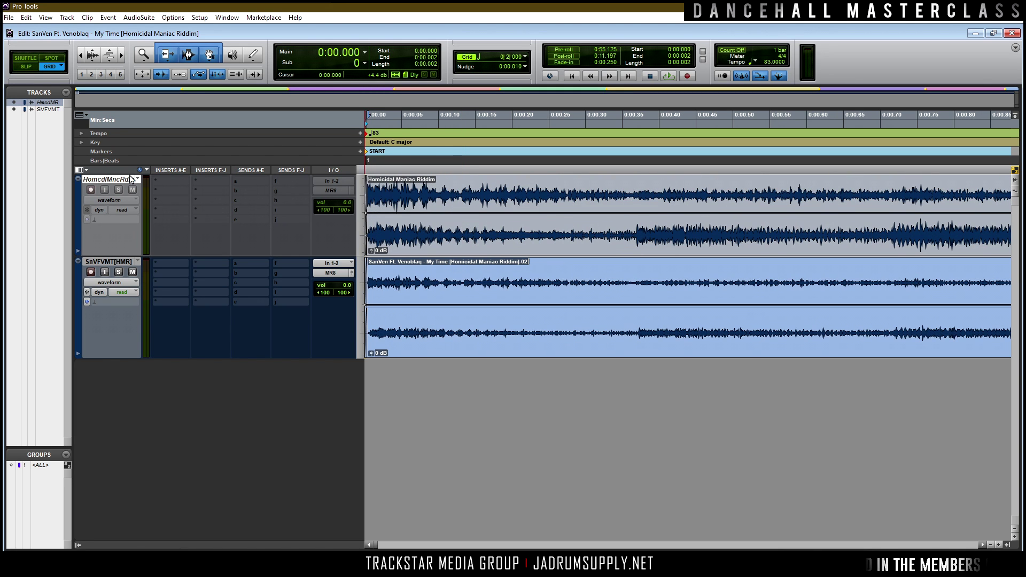
Step: Hide the Homicidal Maniac Riddim track and increase the height of the My Time track
right_click(134, 179)
click(147, 183)
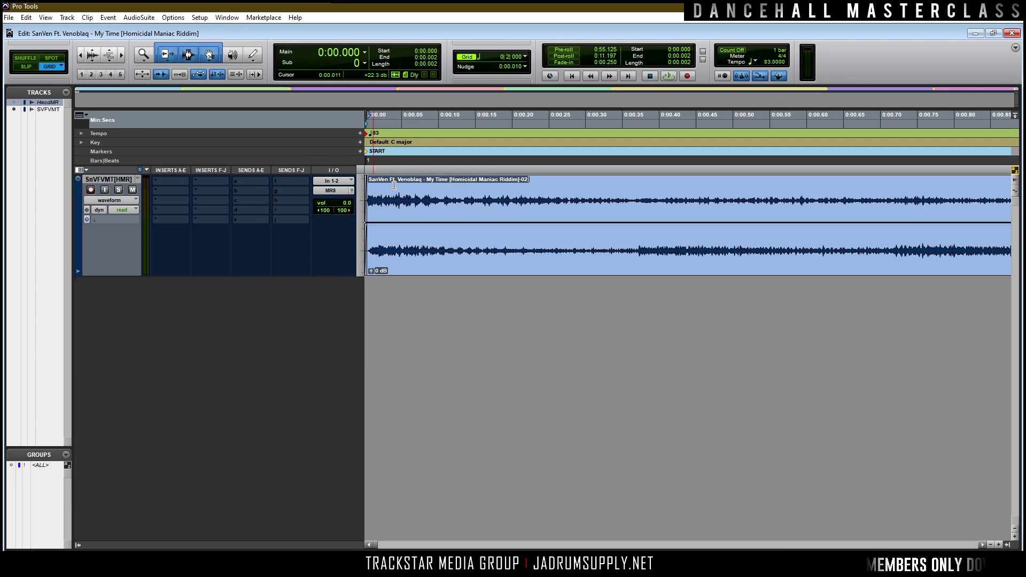
drag(118, 275, 117, 322)
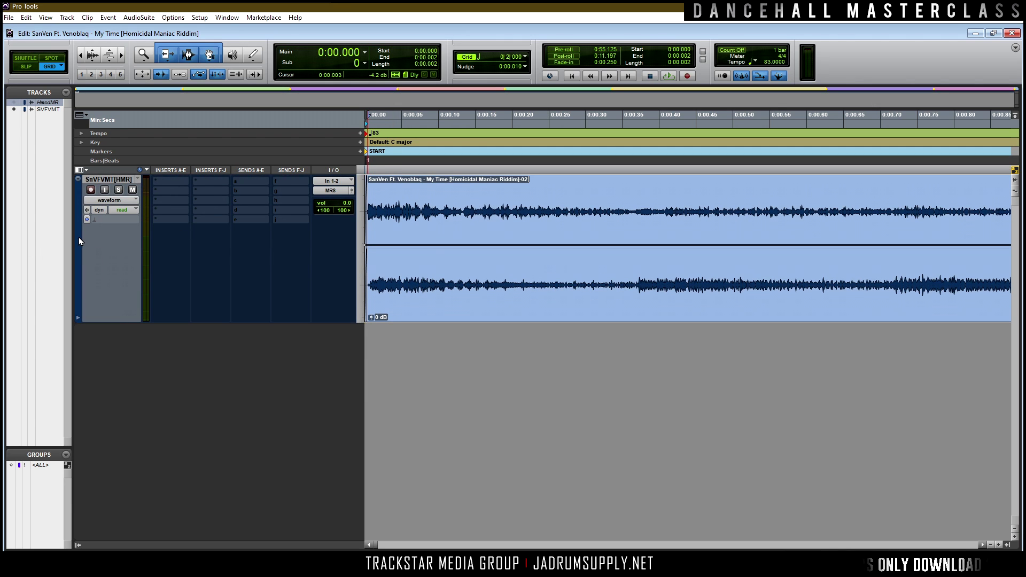
Step: Colour the My Time track teal, show its full length in the timeline, and reduce the track's height
double_click(77, 226)
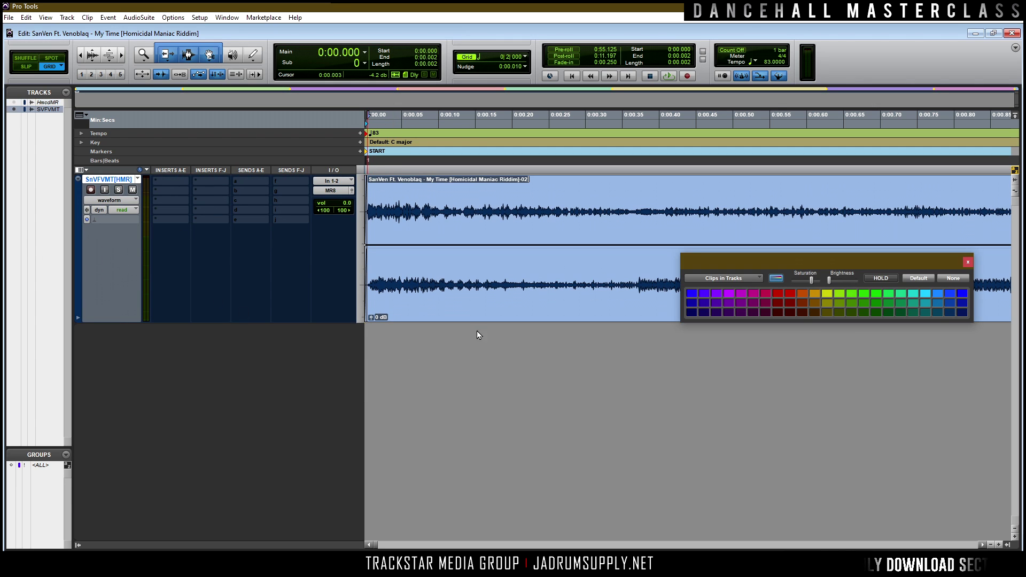
click(925, 303)
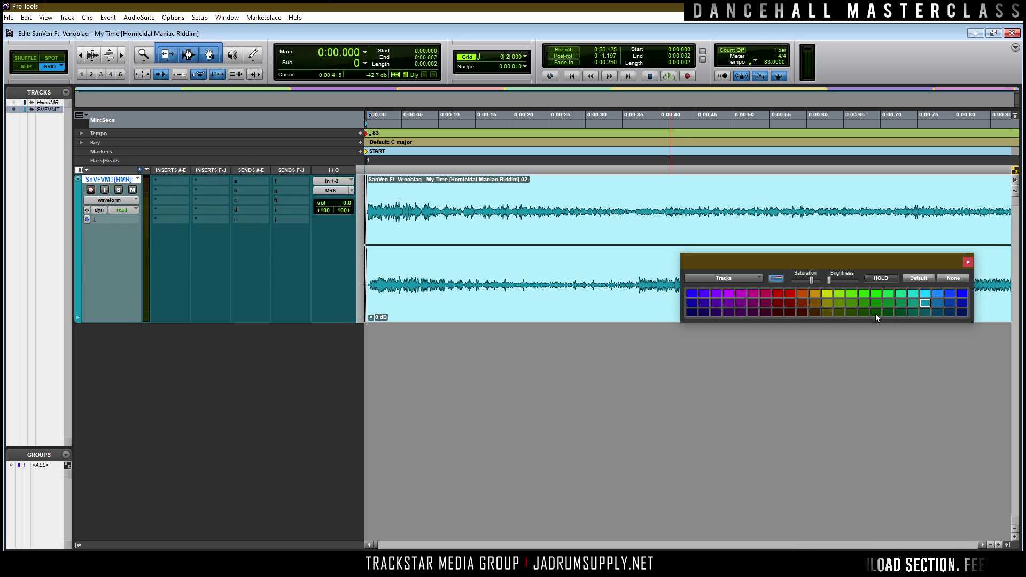
click(967, 262)
scroll(510, 224, down, 12)
scroll(509, 223, up, 12)
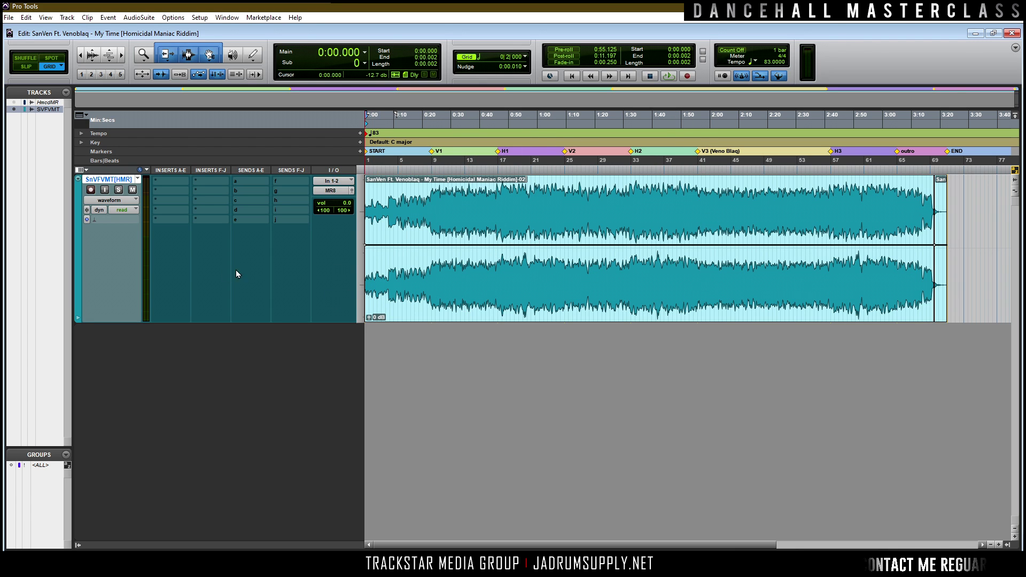
drag(127, 321, 138, 272)
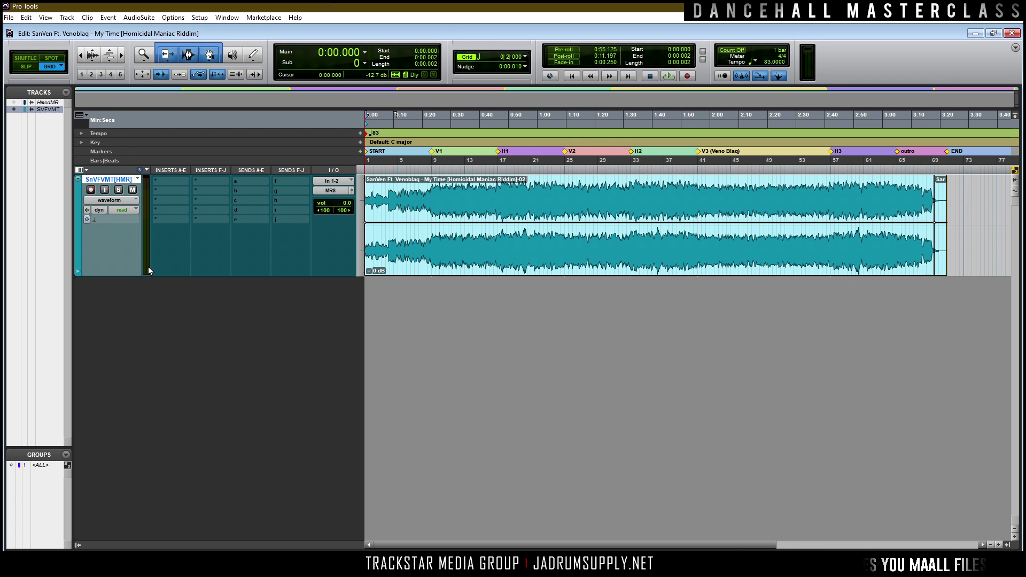
Step: Create two stereo Aux Input tracks and two stereo Audio tracks below the My Time track
key(ctrl+shift+n)
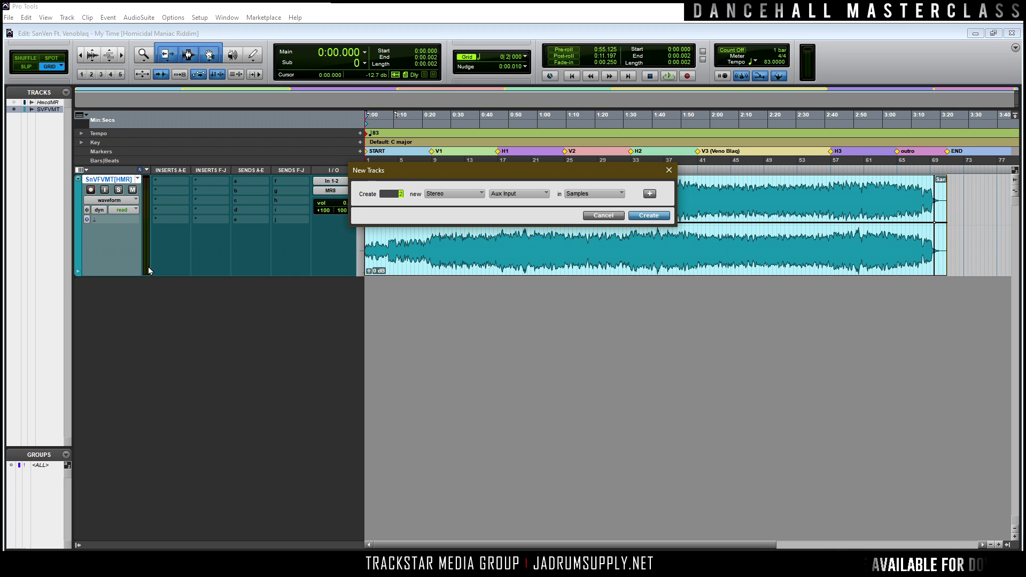
key(ctrl+shift+Down)
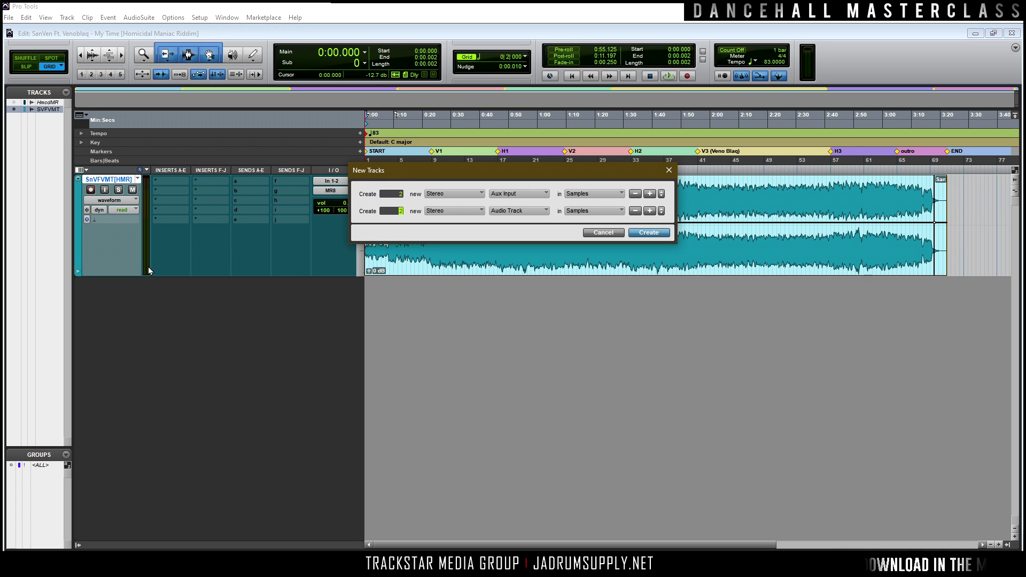
key(Return)
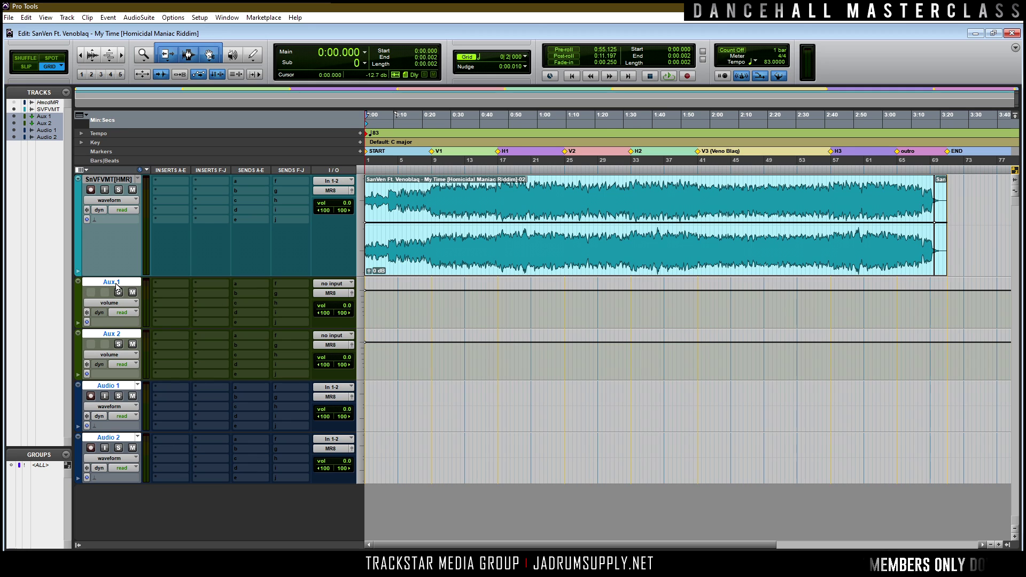
Step: Name the new tracks Stream Aux, CD Aux, CD Master and Stream Master, and place Stream Master above CD Master
double_click(114, 283)
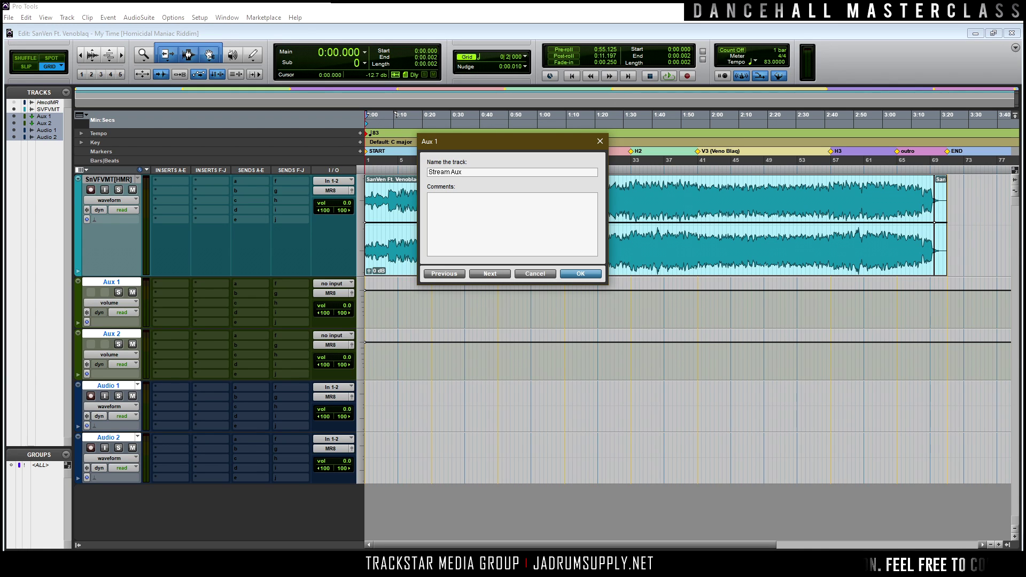
key(ctrl+Right)
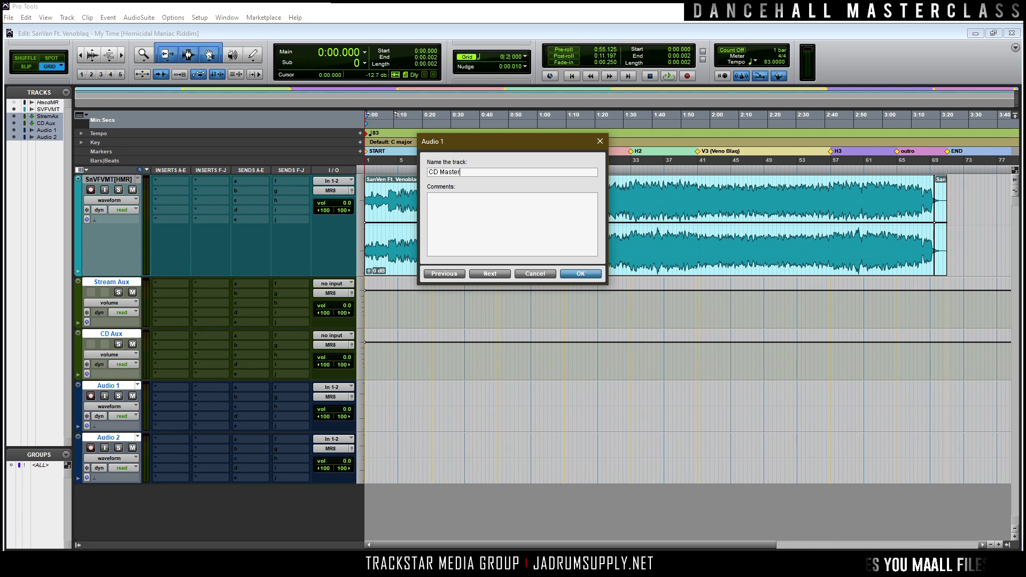
key(ctrl+Right)
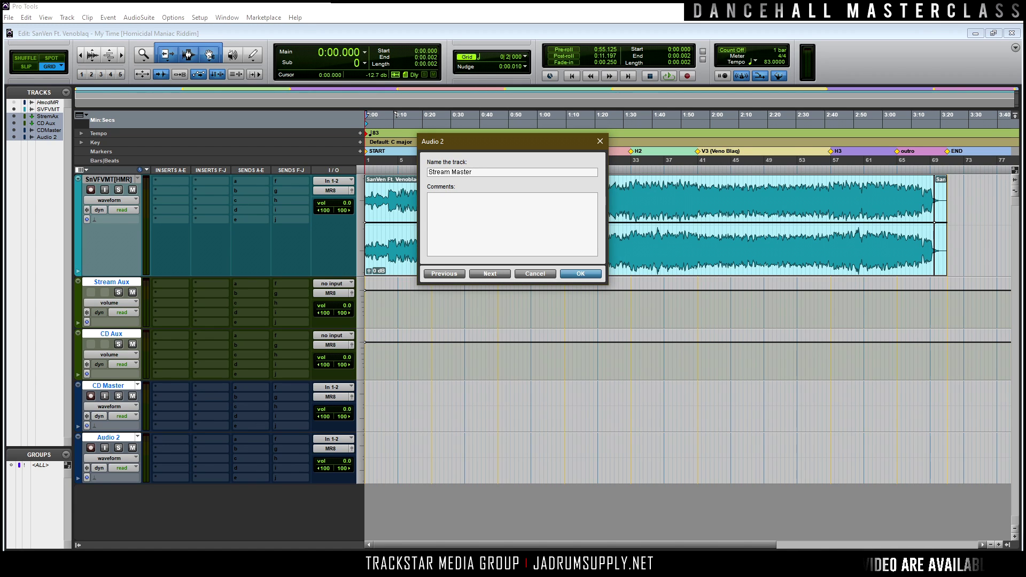
key(Return)
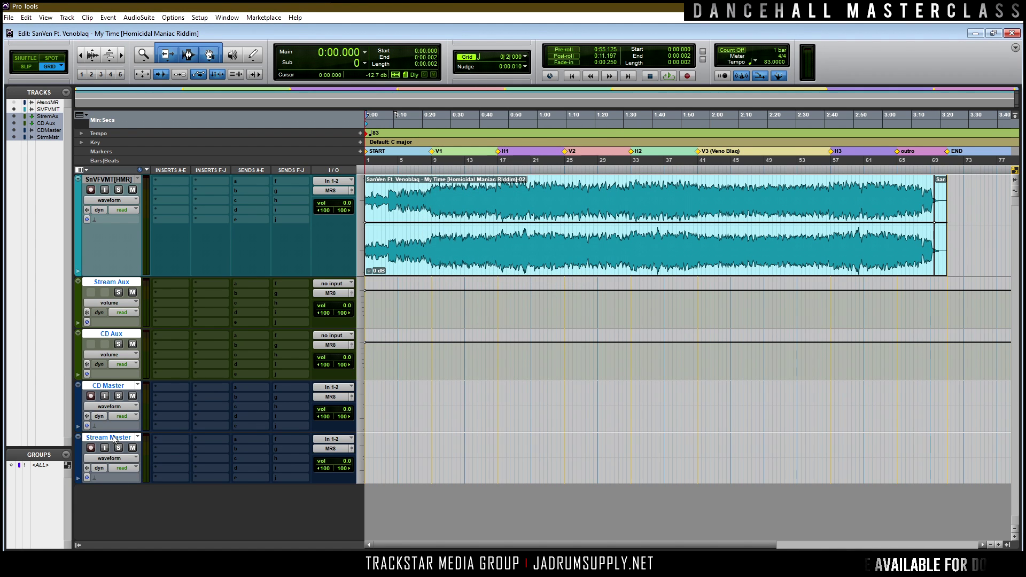
drag(113, 438, 150, 431)
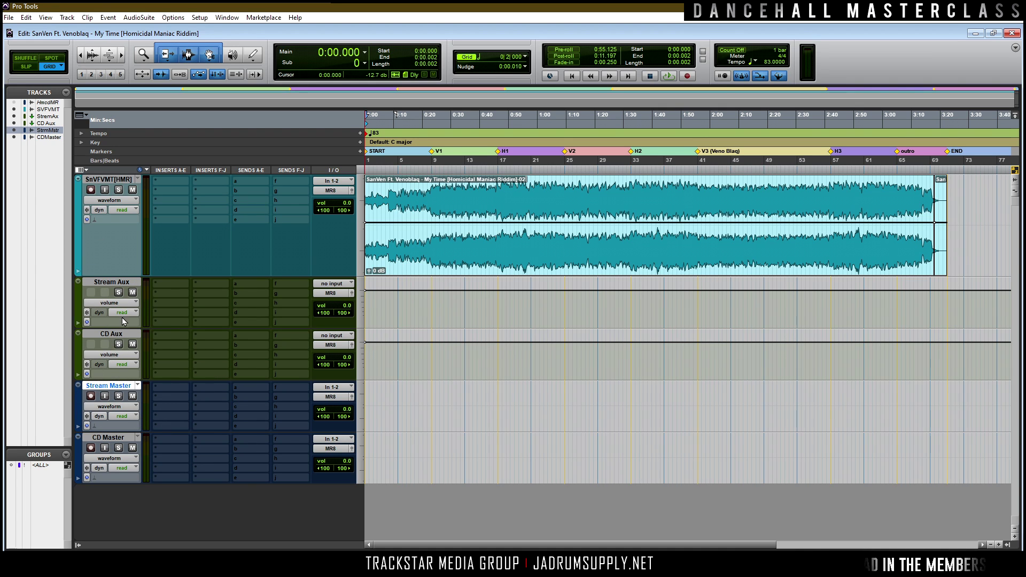
Step: Colour the Stream Aux and CD Aux tracks dark purple
click(79, 345)
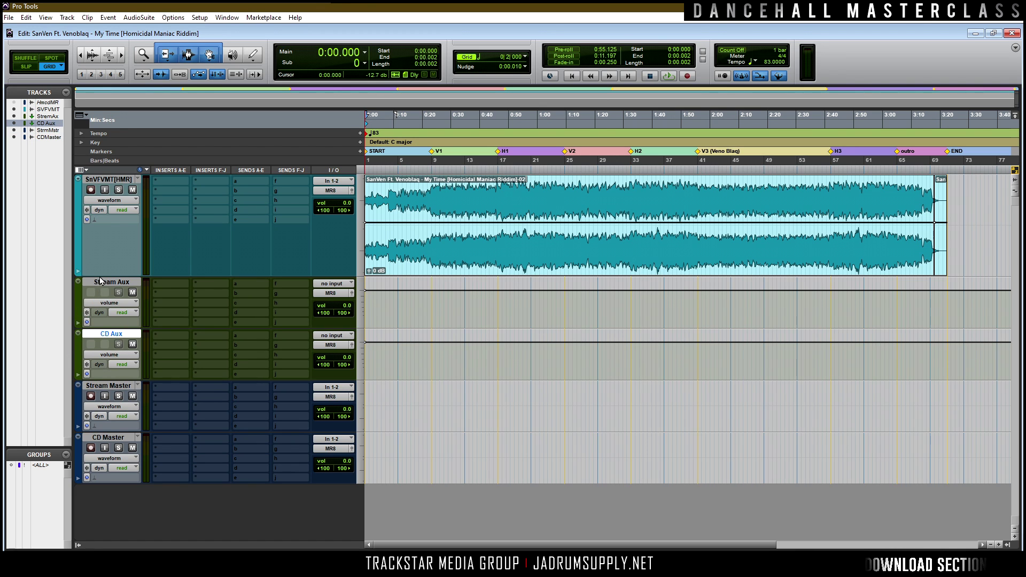
shift+click(79, 295)
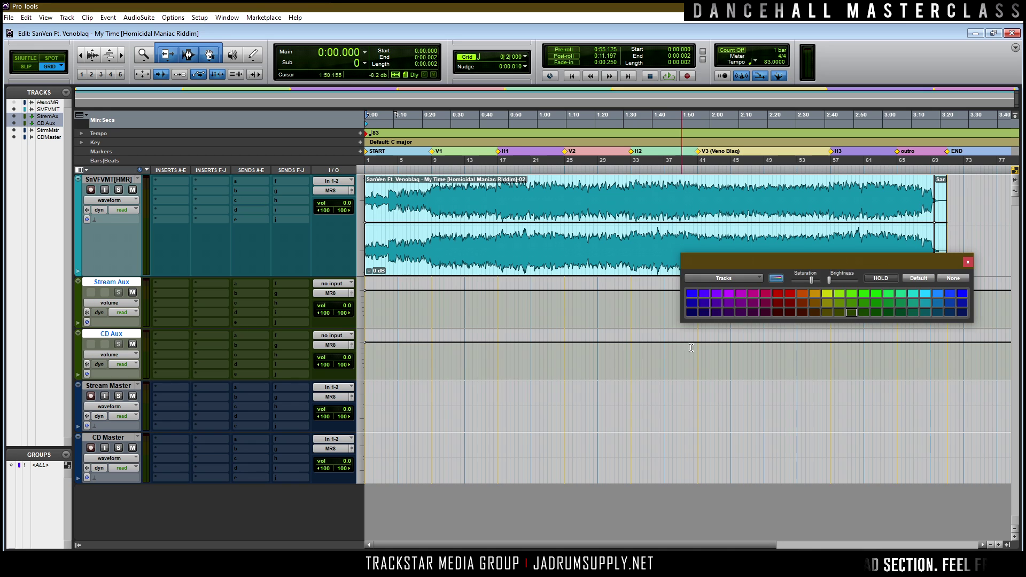
click(753, 312)
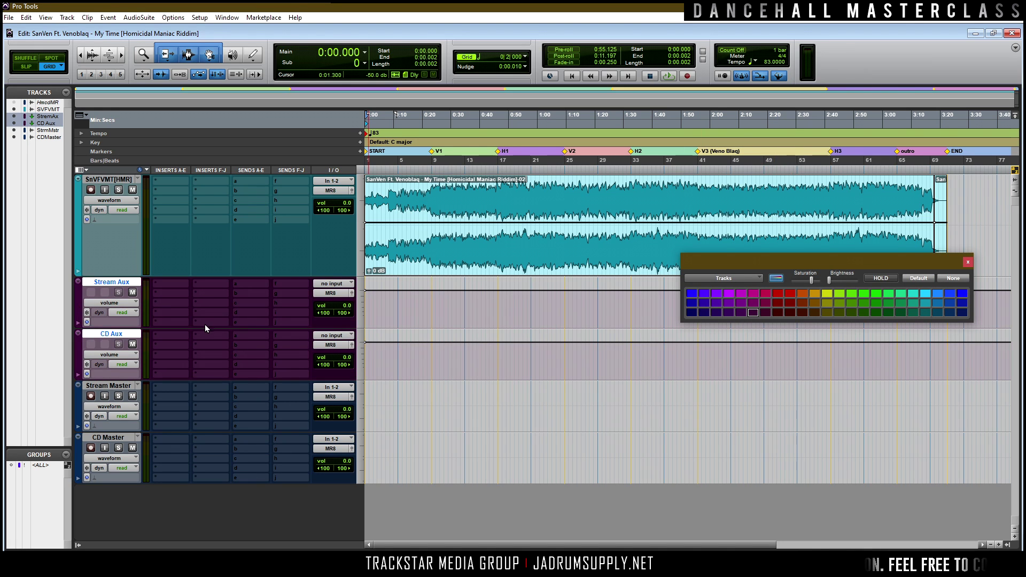
Step: Colour the Stream Master and CD Master tracks red and close the colour palette
click(103, 387)
shift+click(115, 437)
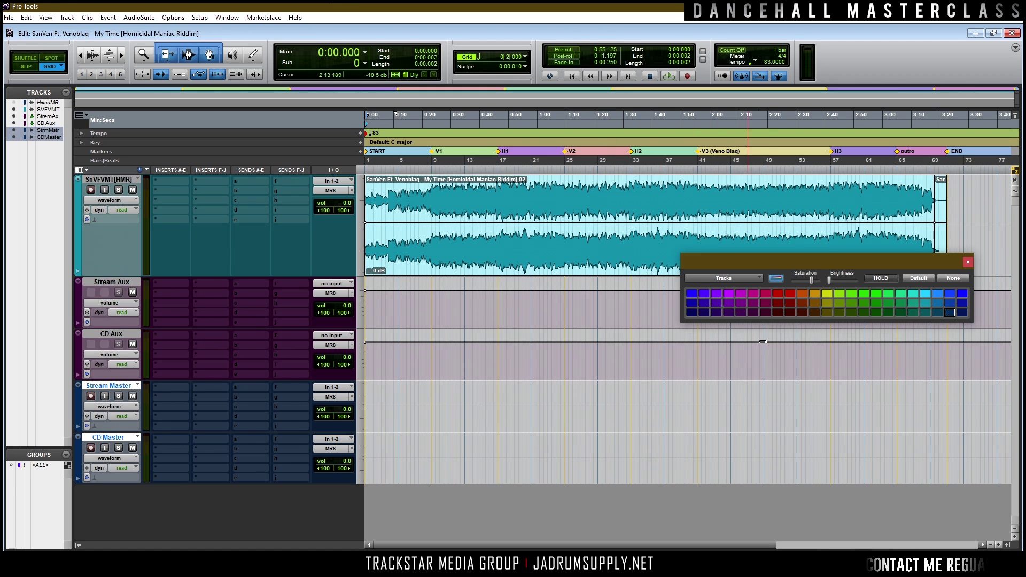
click(779, 297)
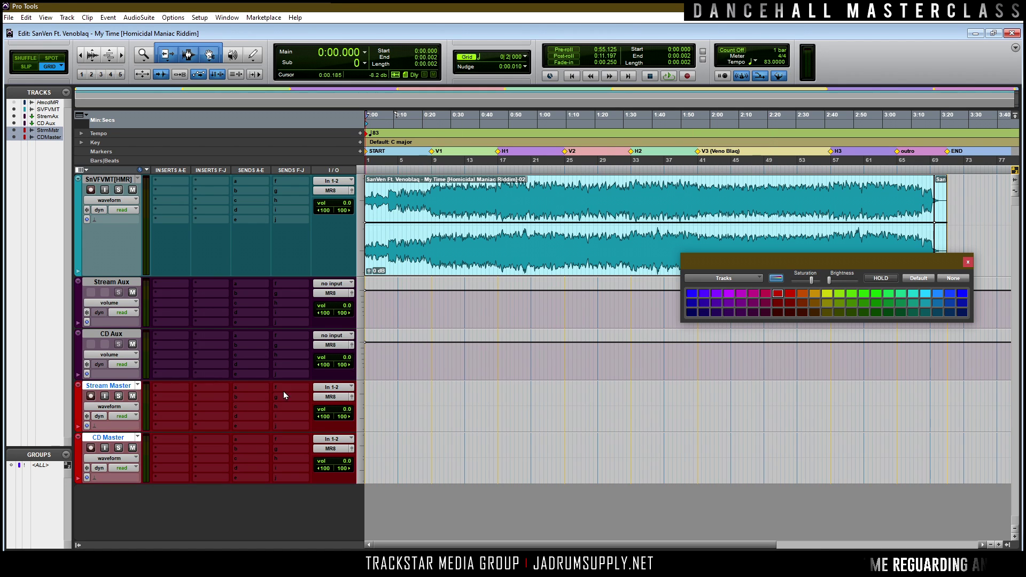
click(967, 262)
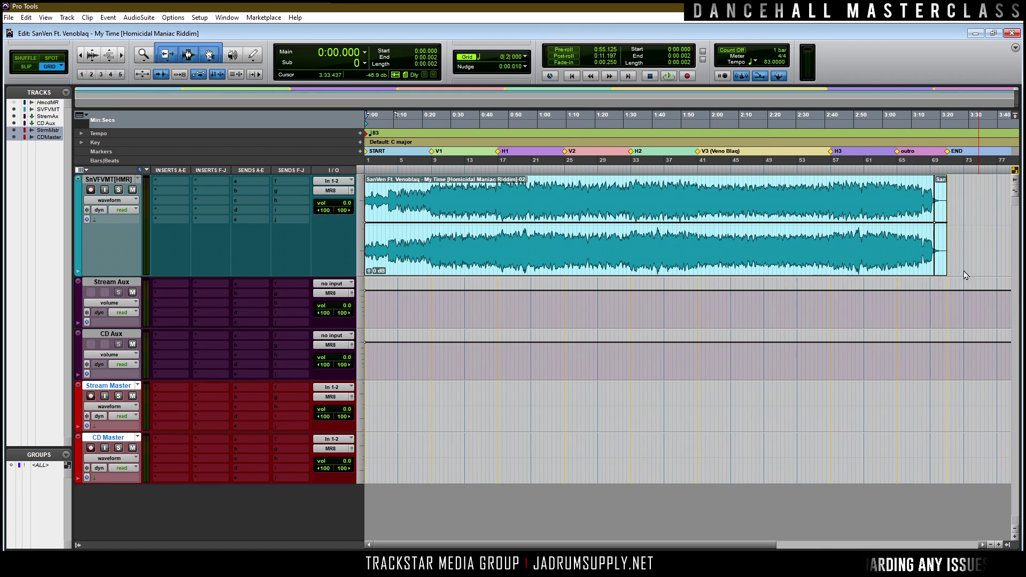
Step: In the Mix window, route the outputs of the My Time, Stream Master and CD Master tracks to the Stream Aux track
key(ctrl+equal)
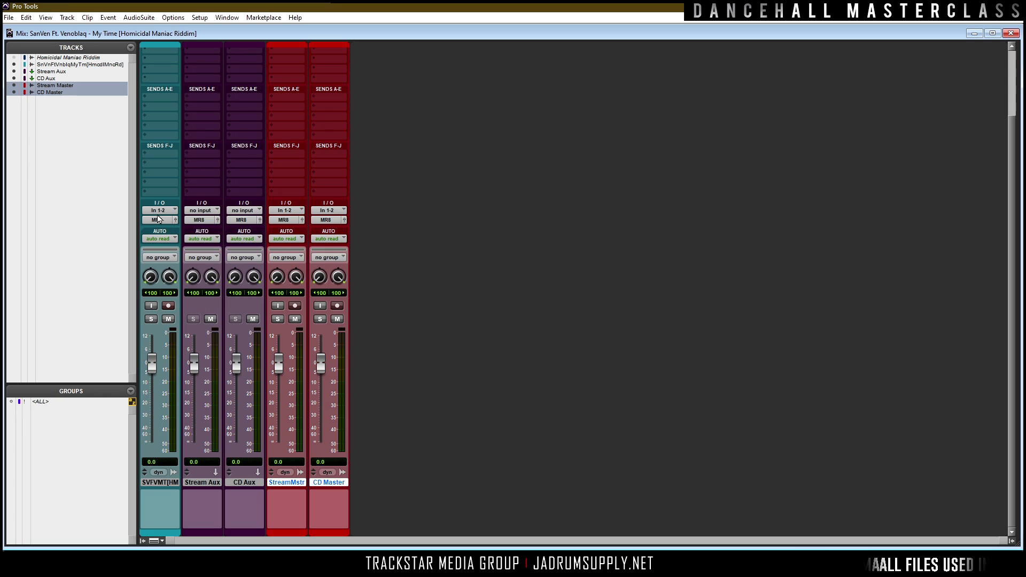
click(158, 221)
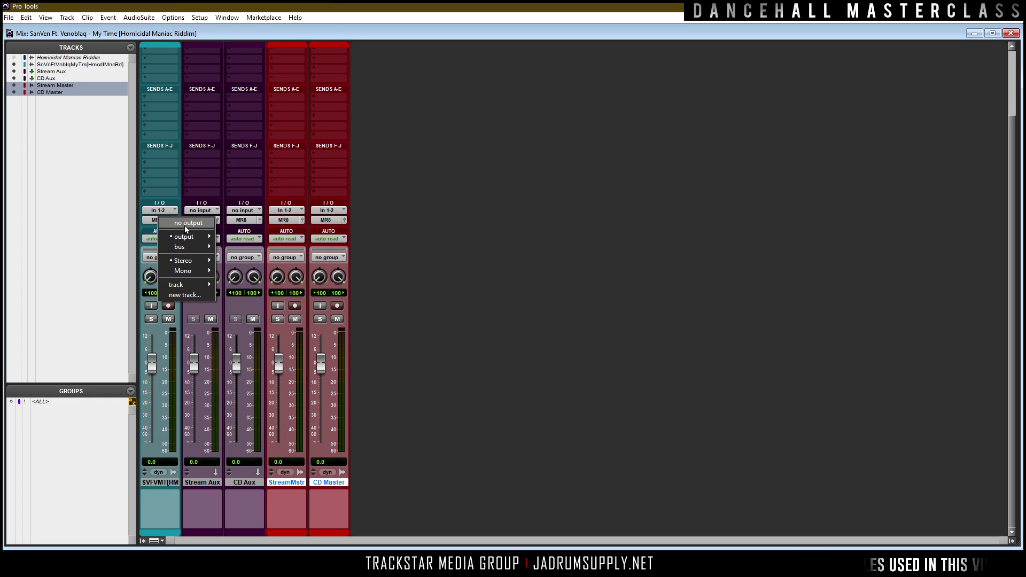
mouse_move(196, 286)
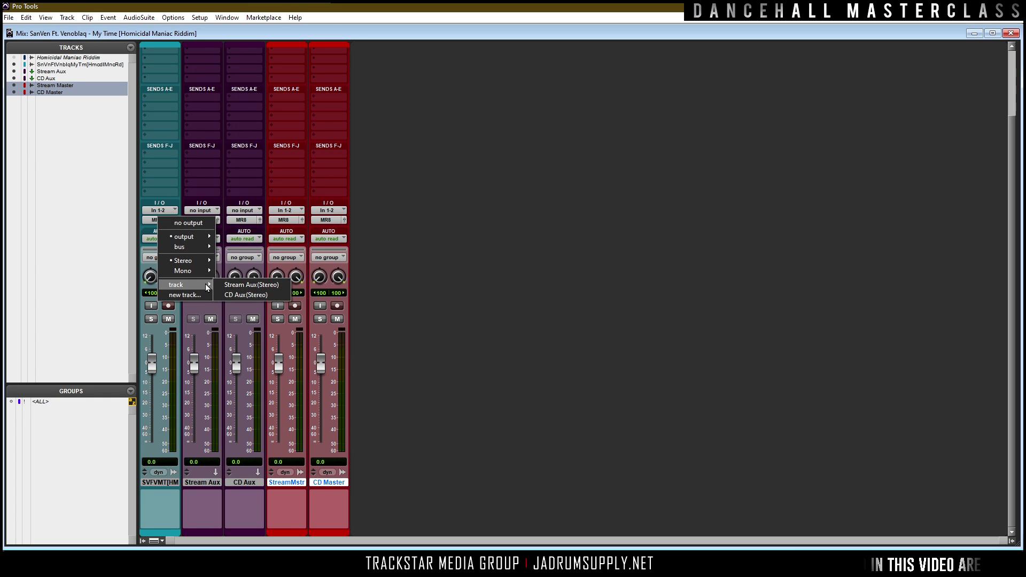
click(632, 295)
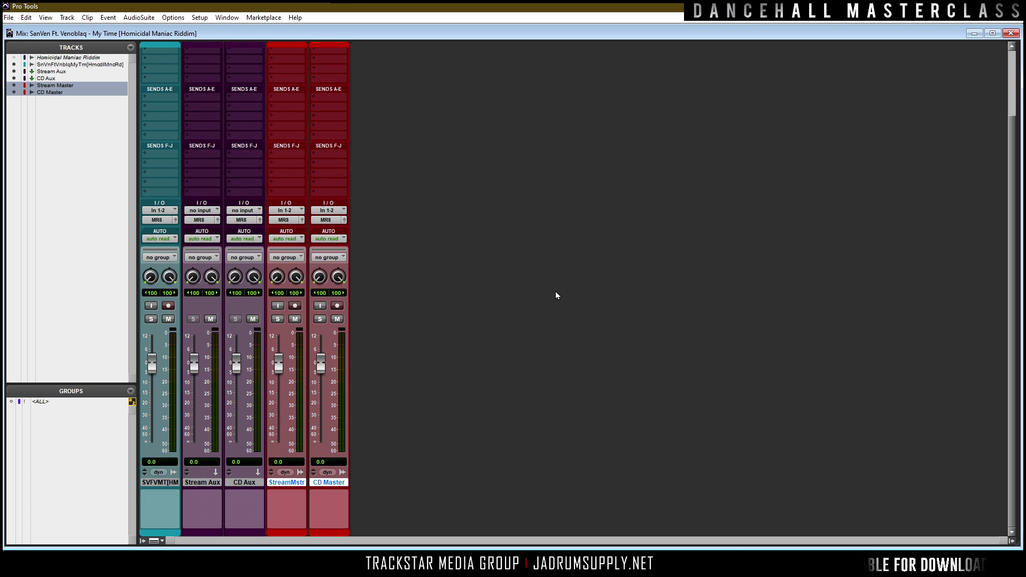
click(162, 222)
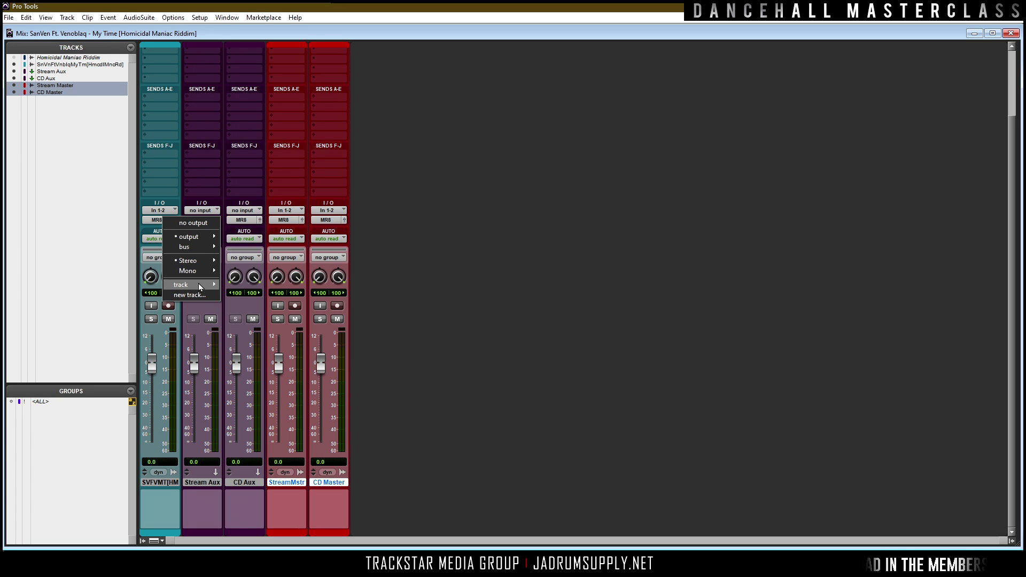
mouse_move(199, 287)
click(246, 285)
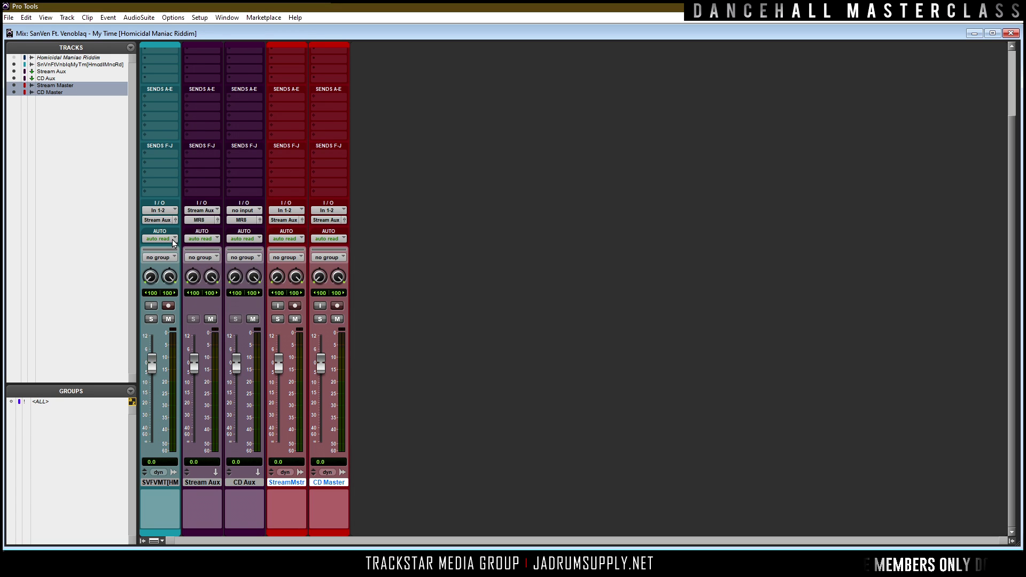
Step: Remove the Stream Aux output from the My Time, Stream Master and CD Master tracks, and route only My Time to Stream Aux again
click(156, 221)
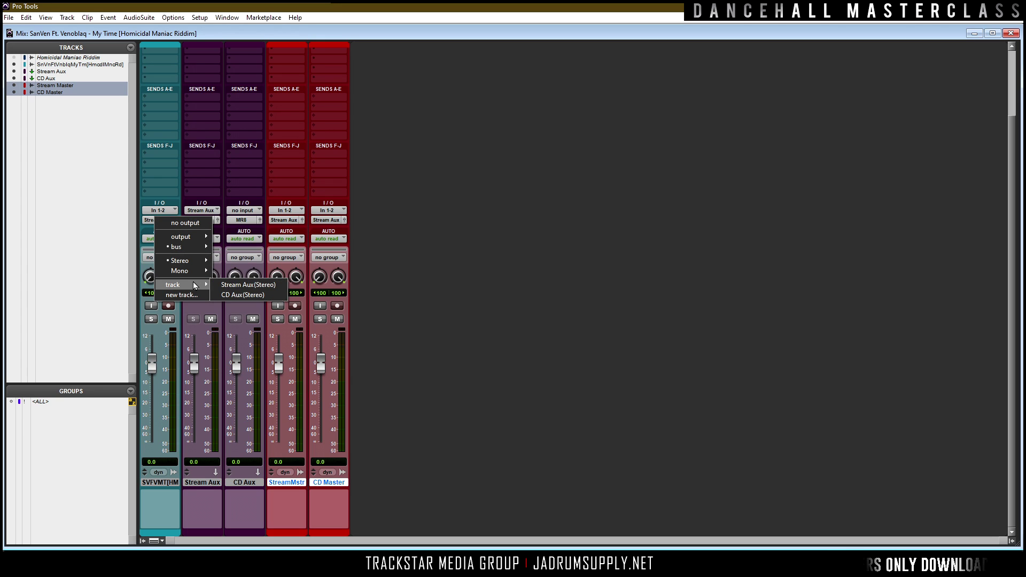
click(222, 284)
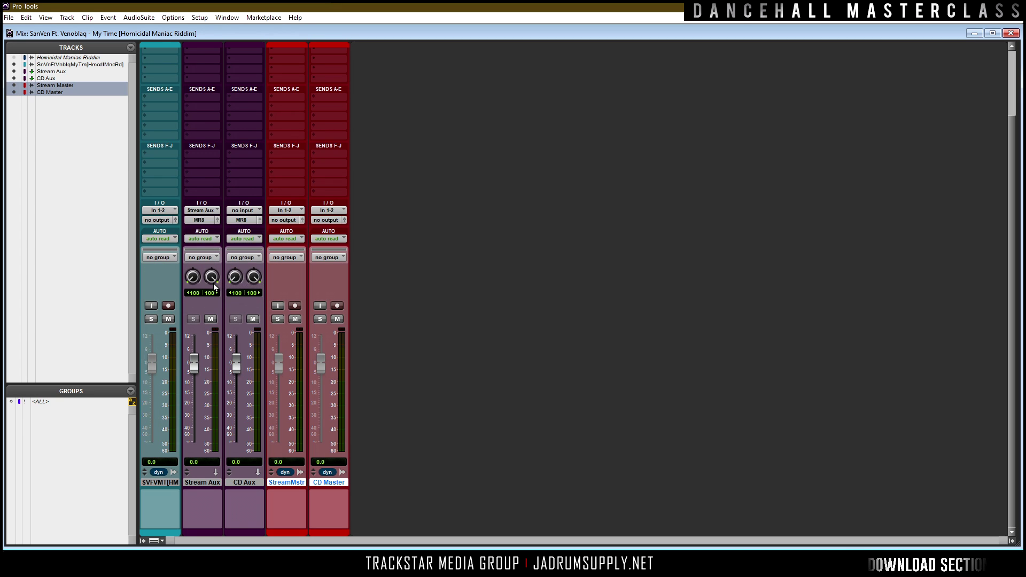
click(163, 220)
mouse_move(191, 288)
click(238, 284)
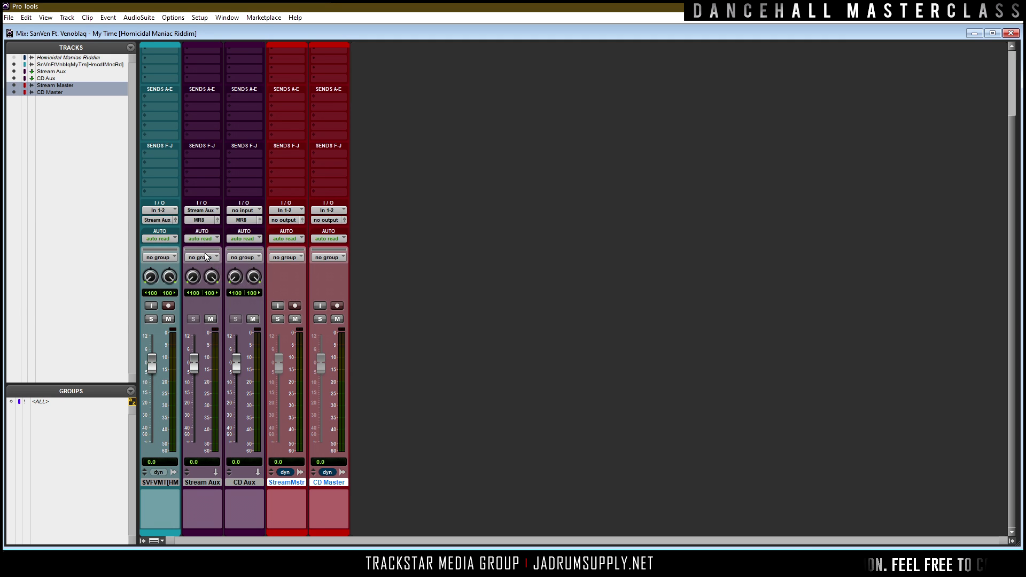
Step: Take the My Time track off the Stream Aux track and route its output to Stream Aux again
click(162, 223)
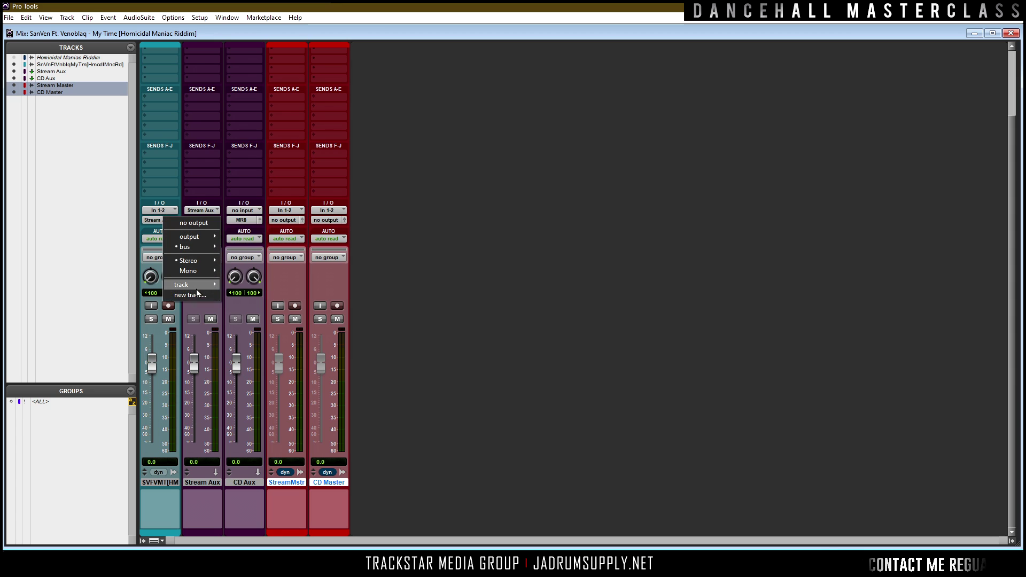
mouse_move(201, 287)
click(259, 284)
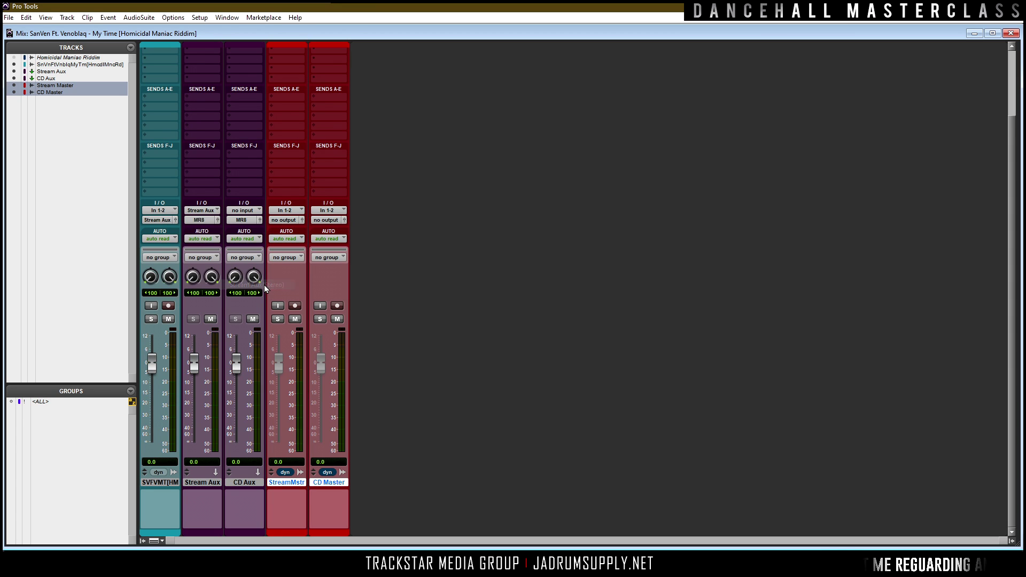
click(157, 221)
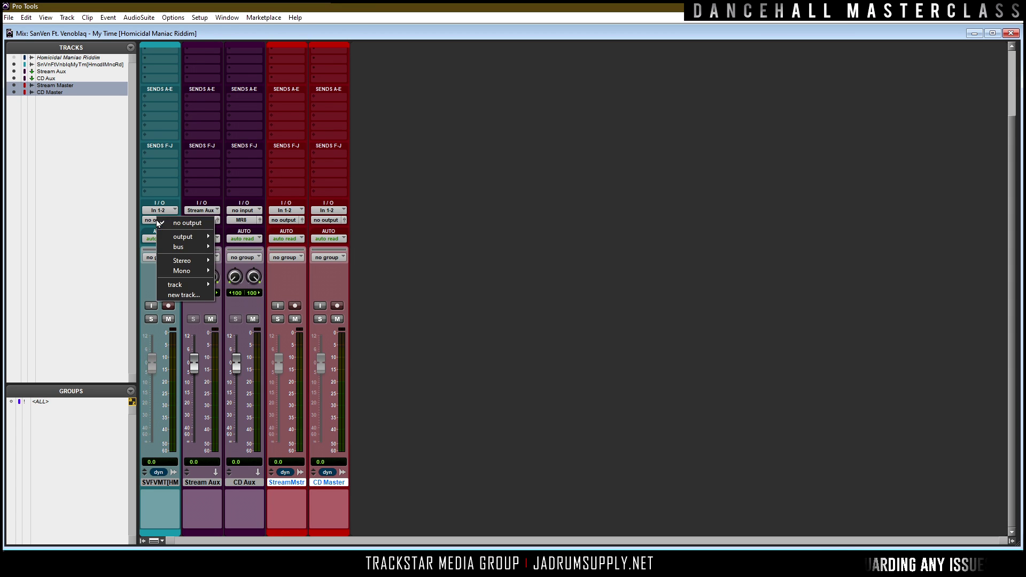
mouse_move(187, 283)
click(230, 288)
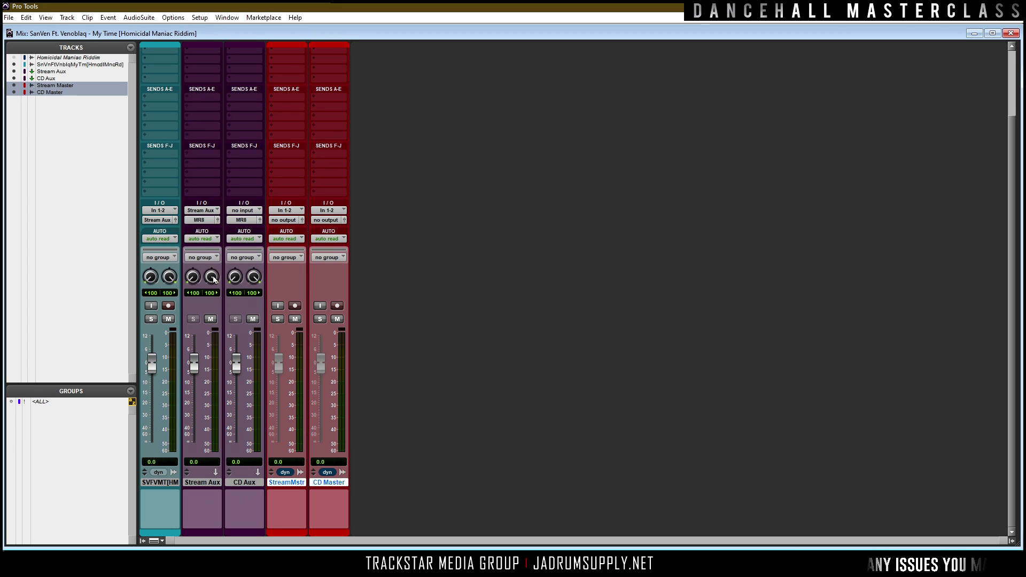
Step: Toggle the My Time track's Stream Aux output inactive and back to active twice
ctrl+super+click(161, 220)
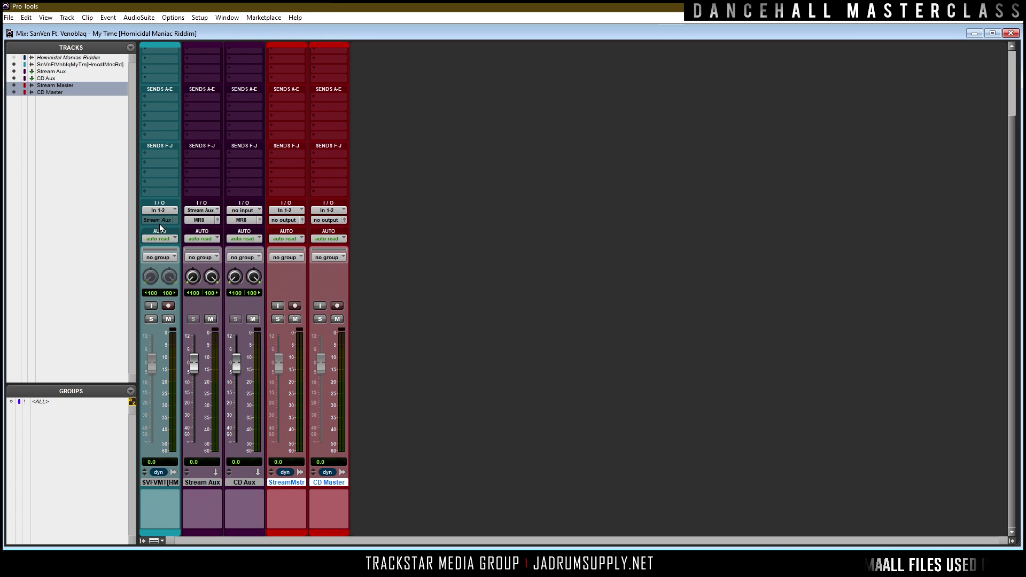
ctrl+super+click(160, 221)
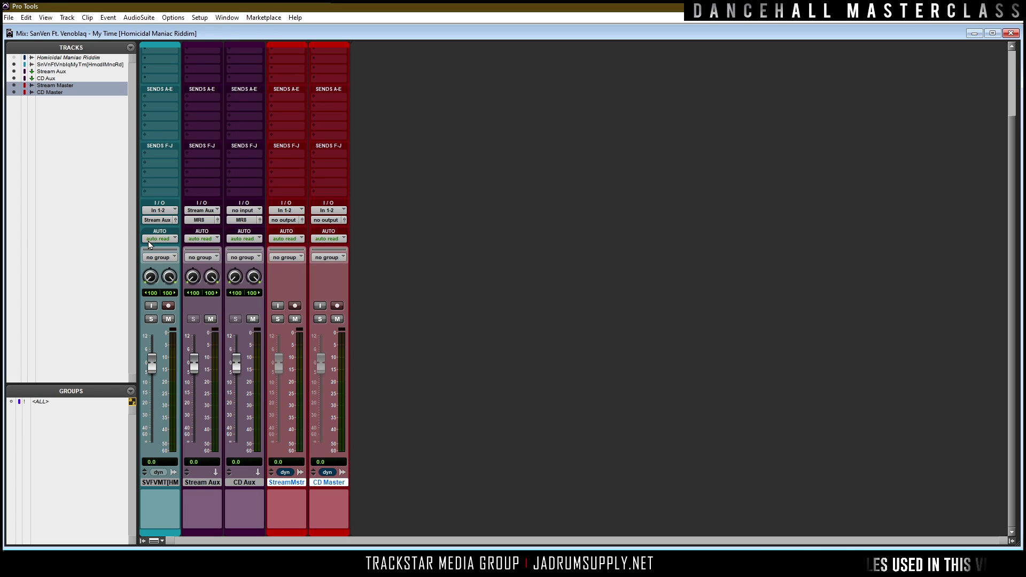
ctrl+super+click(164, 222)
ctrl+super+click(160, 224)
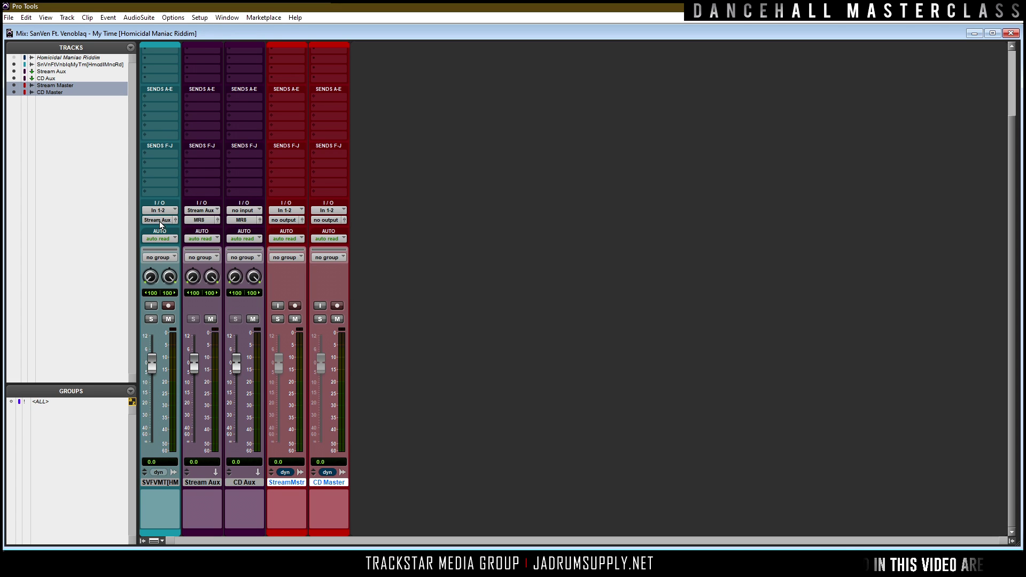
Step: Remove the My Time track's output, and assign Stream Aux as the output of My Time, Stream Master and CD Master together
click(159, 223)
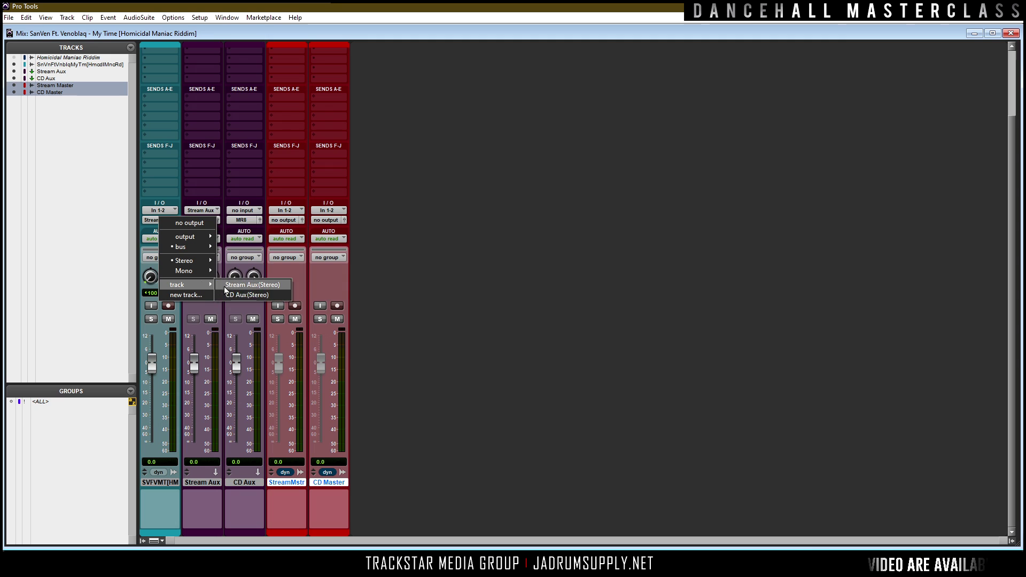
click(256, 288)
click(159, 220)
click(155, 219)
click(158, 222)
click(151, 219)
mouse_move(186, 285)
alt+click(239, 285)
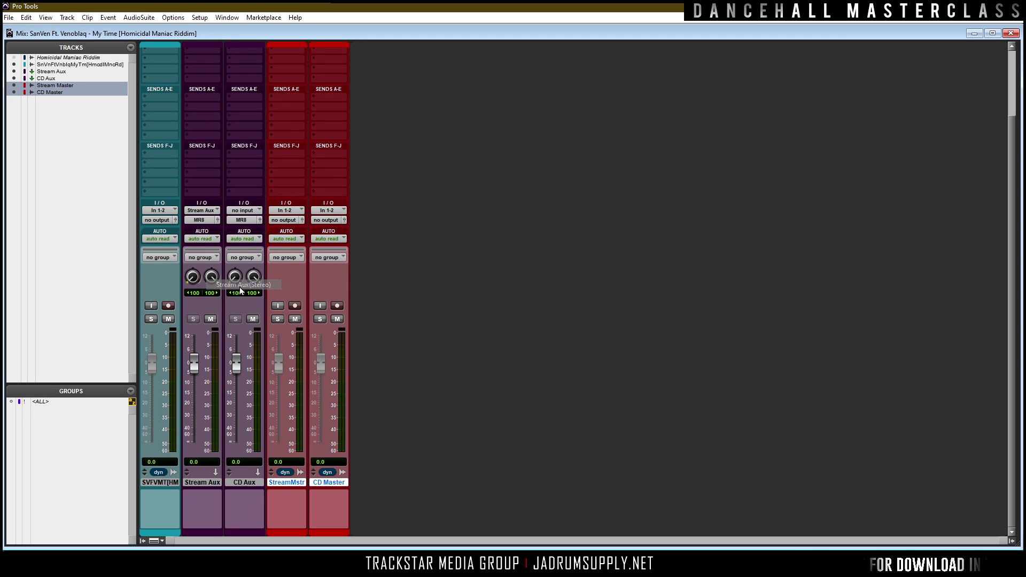
click(161, 220)
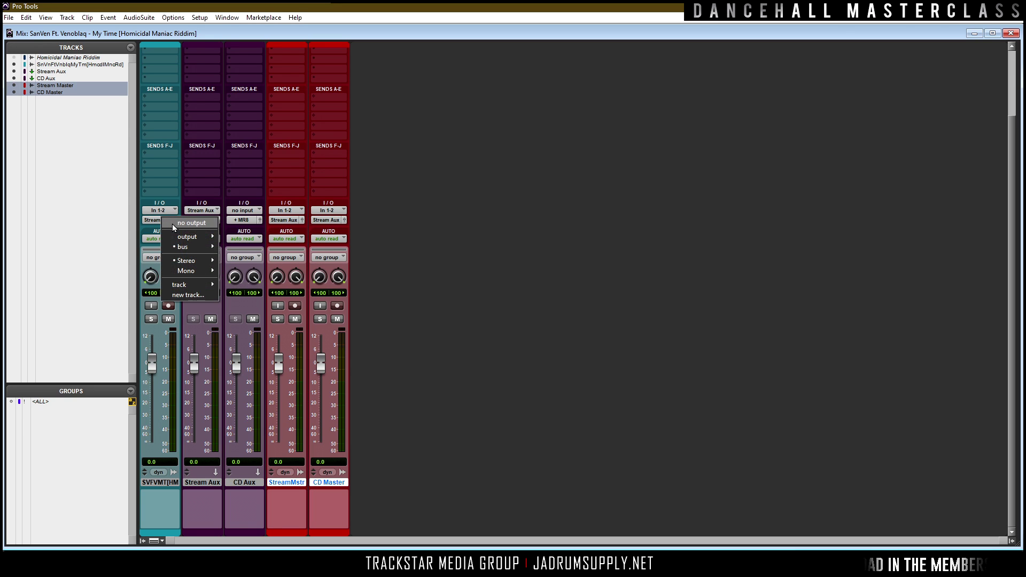
mouse_move(203, 284)
click(249, 284)
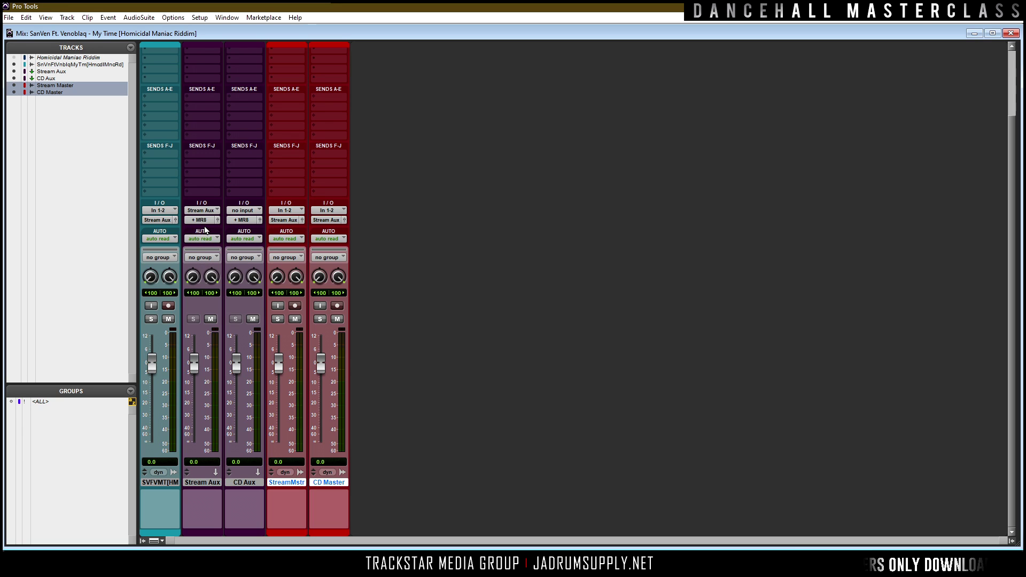
Step: Switch the My Time, Stream Master and CD Master outputs to CD Aux, and reset every track's output to MR8 (Stereo)
click(163, 221)
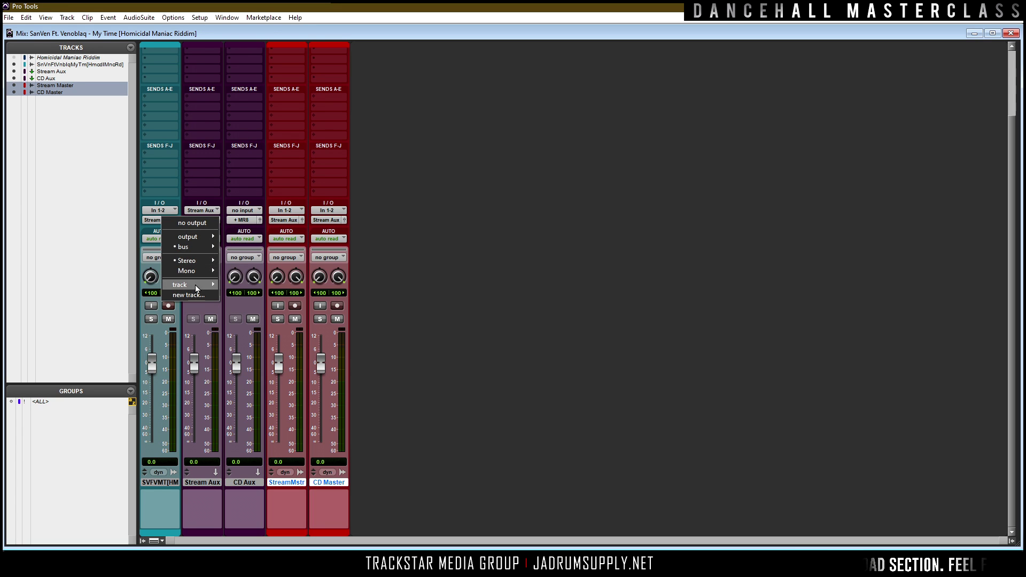
mouse_move(197, 290)
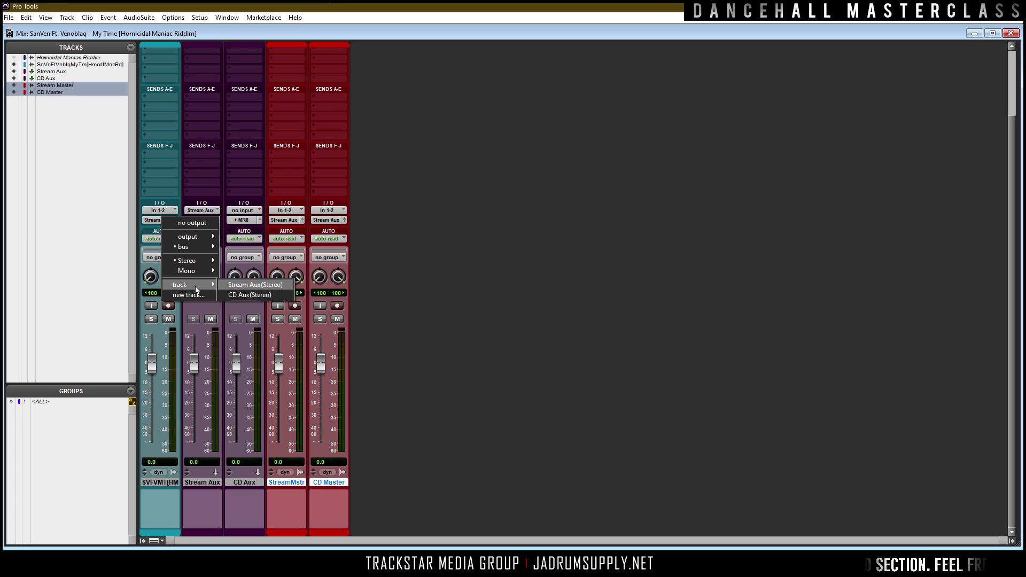
click(243, 295)
click(157, 223)
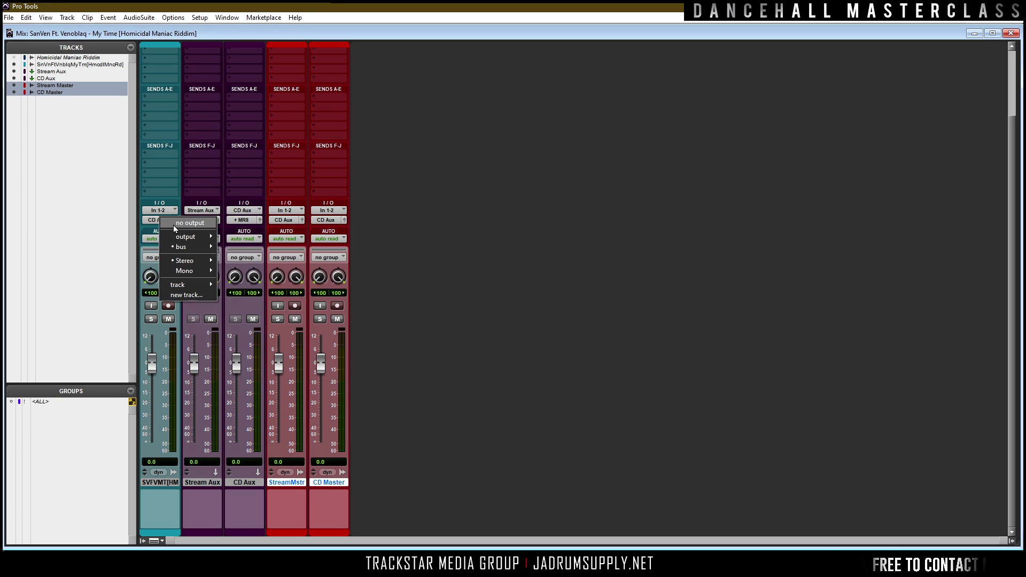
mouse_move(194, 237)
alt+click(237, 236)
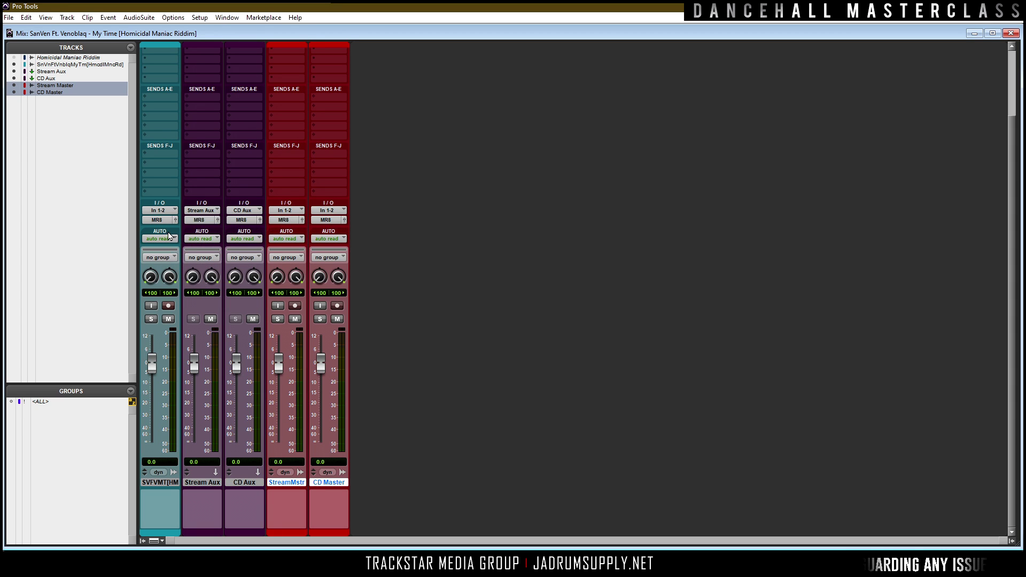
Step: Assign both CD Aux and Stream Aux as outputs of the My Time, Stream Master and CD Master tracks
click(161, 220)
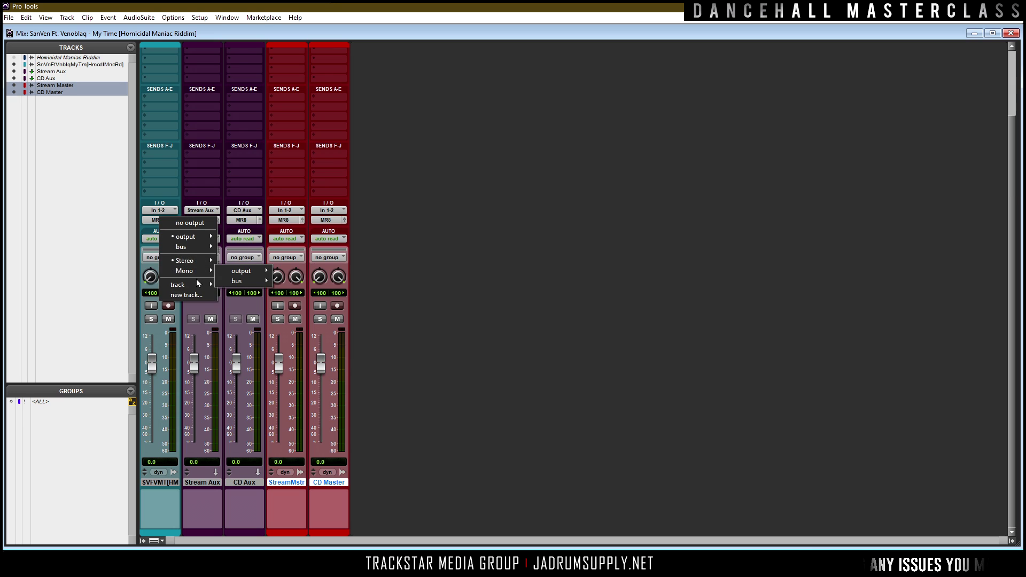
mouse_move(197, 283)
click(232, 285)
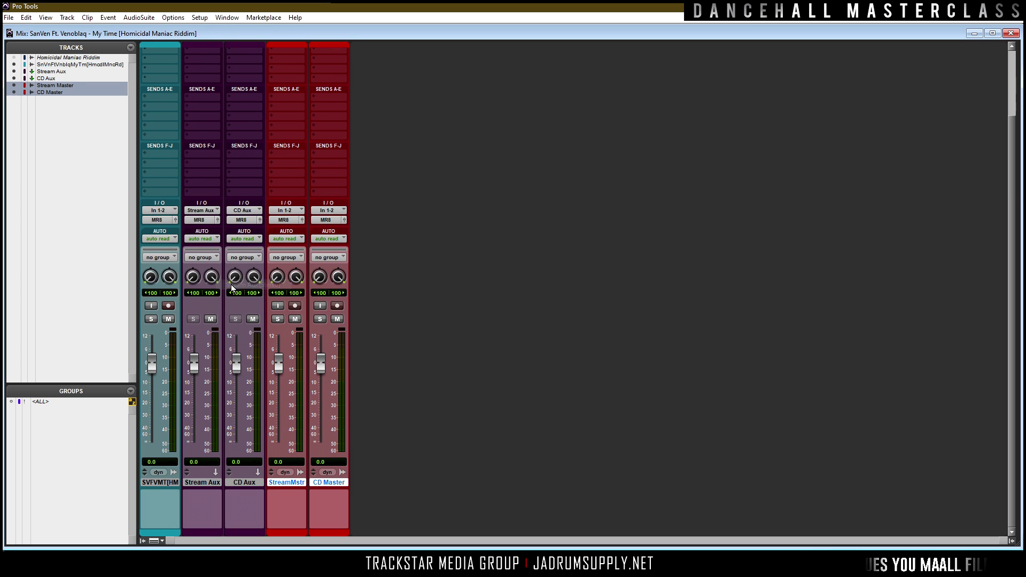
click(162, 223)
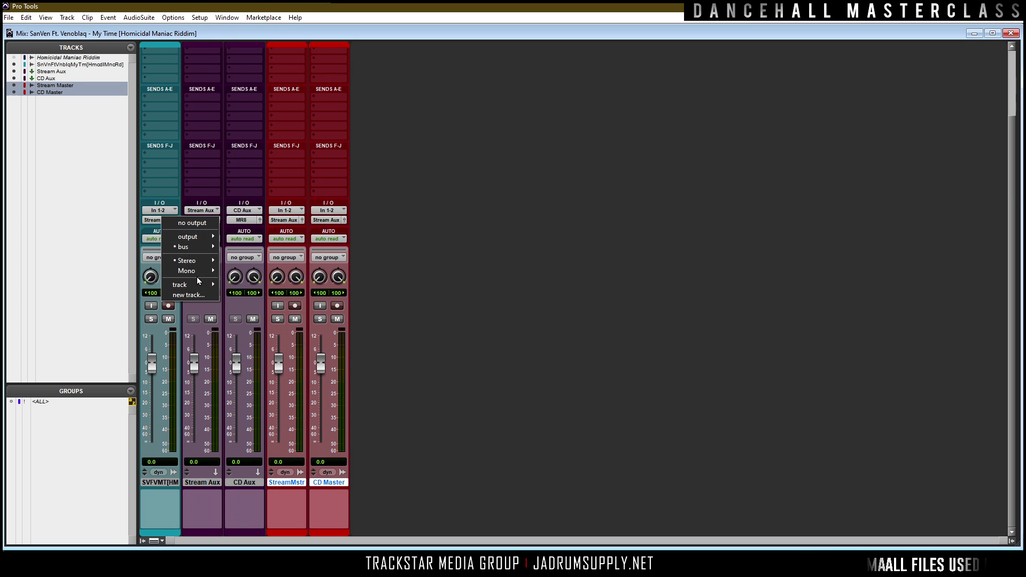
mouse_move(200, 285)
click(242, 294)
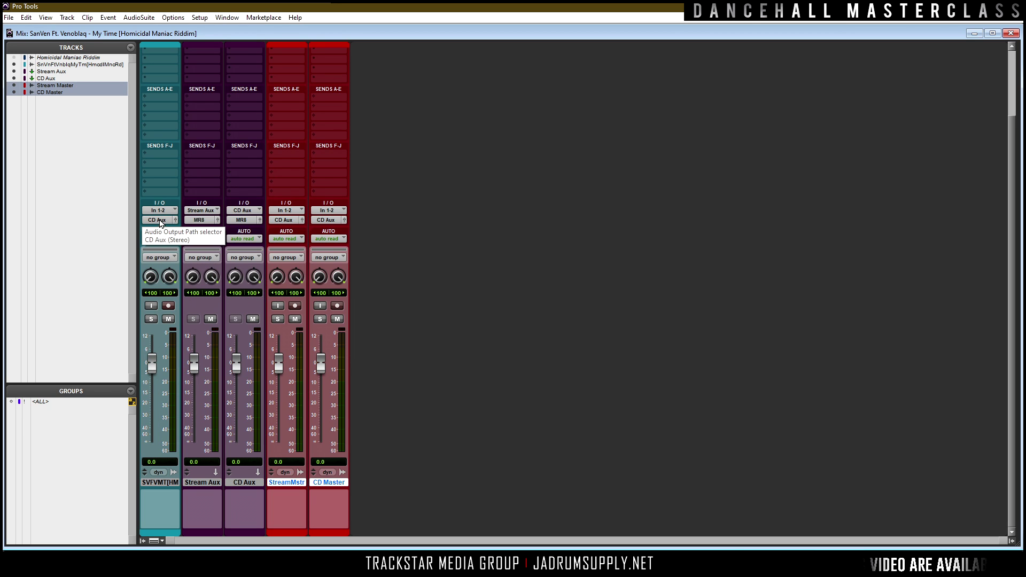
click(159, 222)
mouse_move(203, 284)
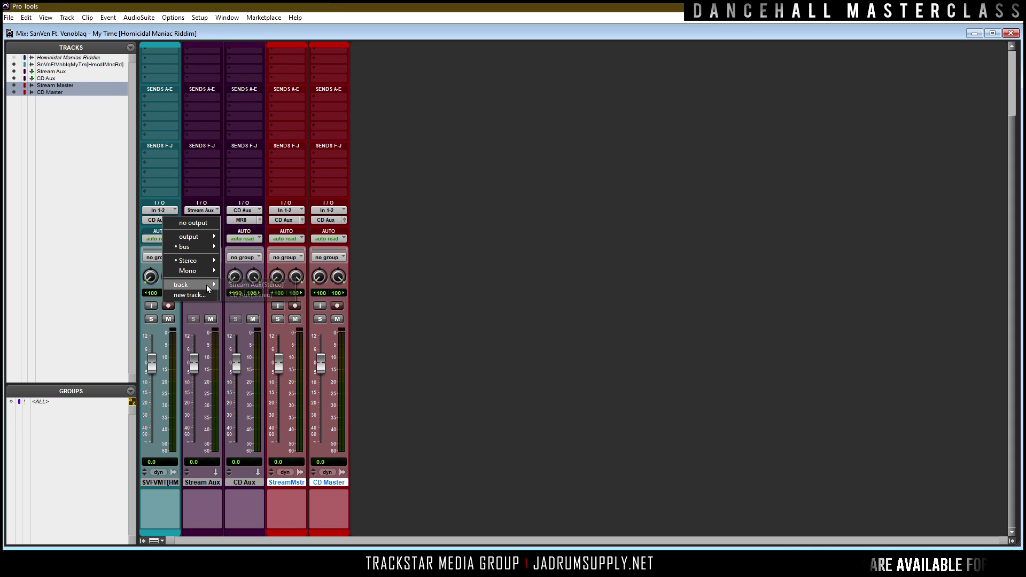
click(245, 284)
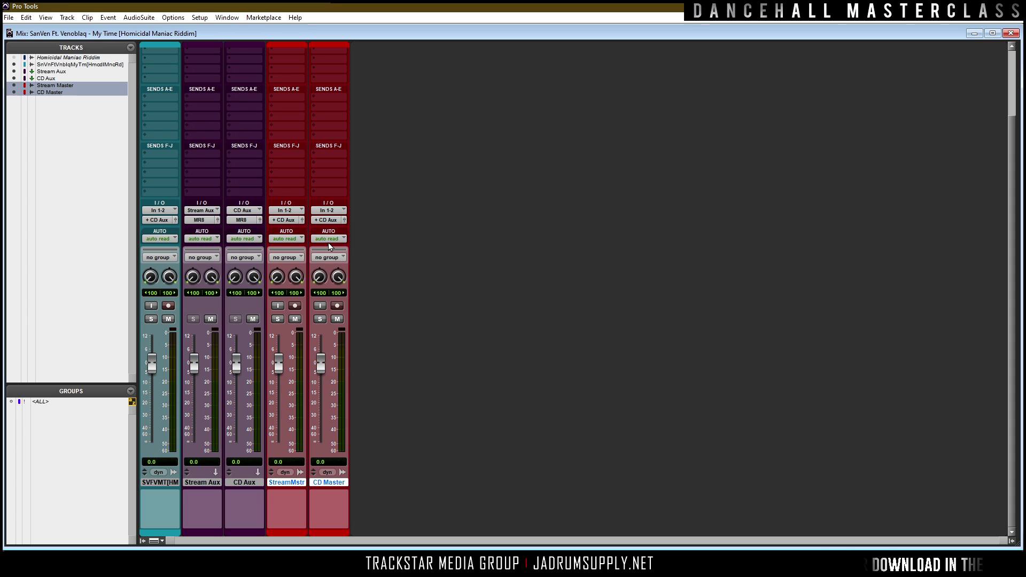
Step: Set the outputs of the Stream Master and CD Master tracks to MR8 (Stereo), and mute CD Master
click(285, 221)
mouse_move(318, 237)
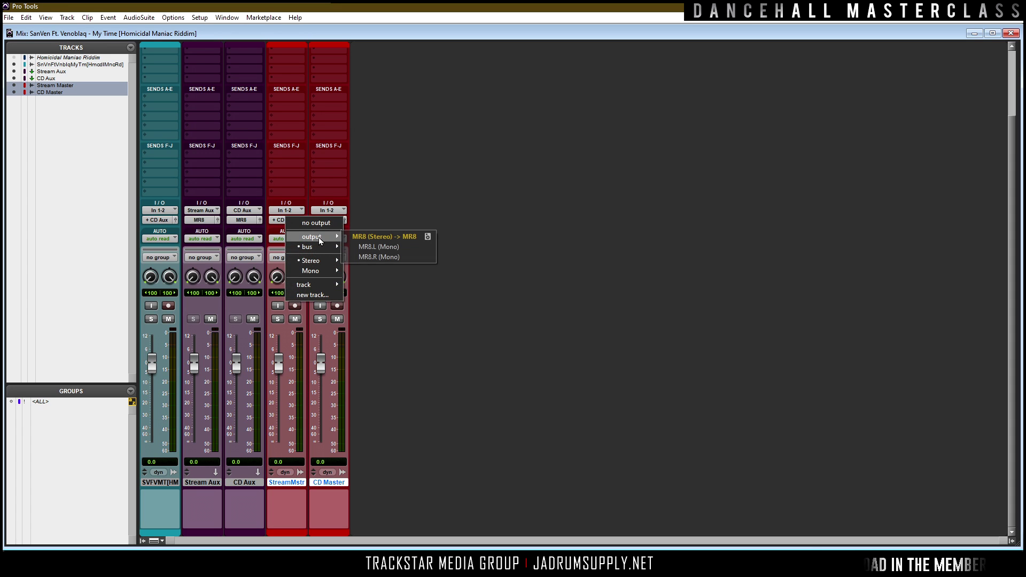
click(380, 237)
click(328, 220)
click(368, 226)
click(328, 220)
mouse_move(353, 237)
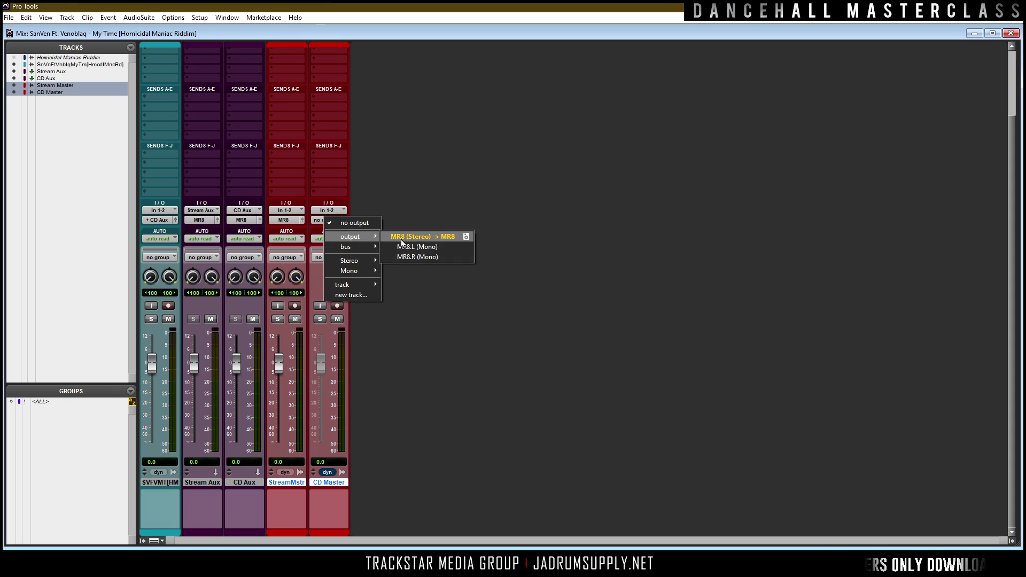
click(406, 238)
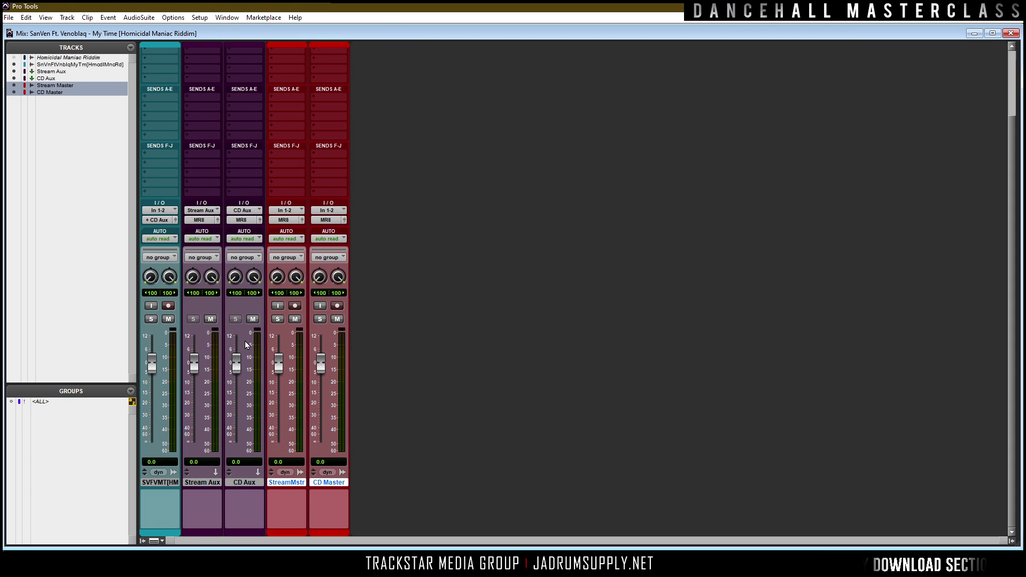
click(336, 319)
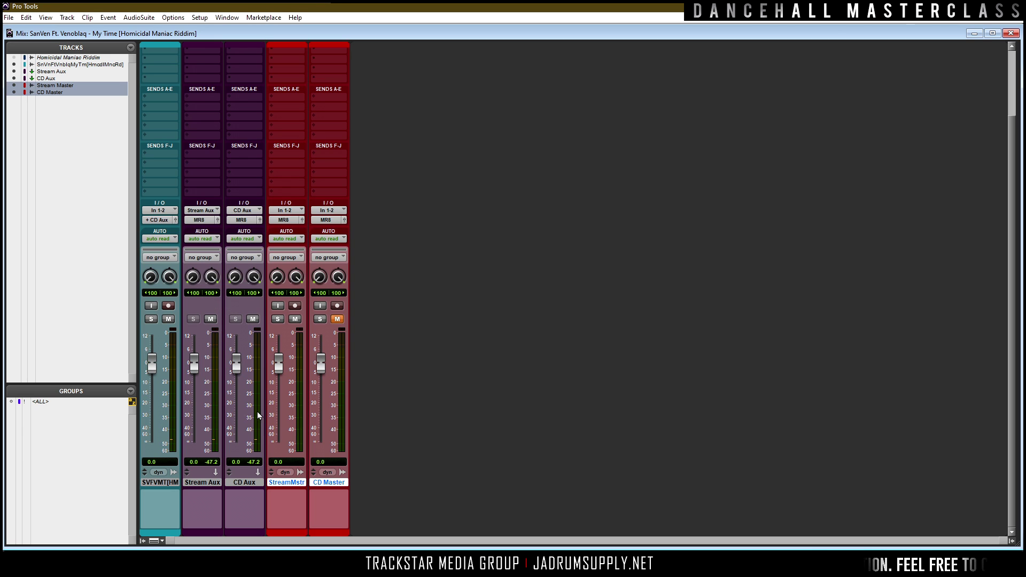
Step: Uncover the Edit window, play the beginning of the song to check the signal flow, and return to the full-size Mix window
drag(345, 33, 346, 330)
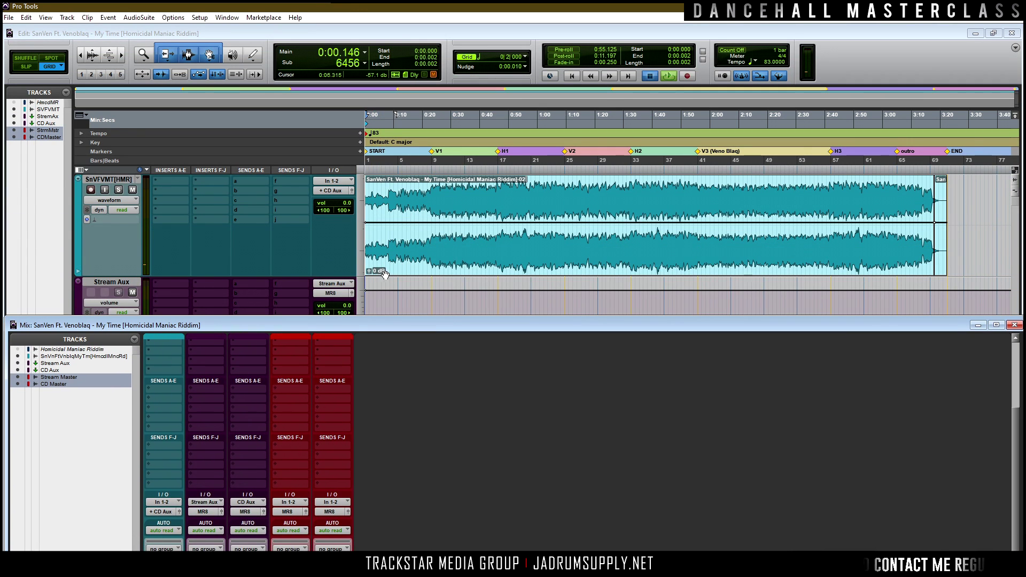
key(space)
key(space)
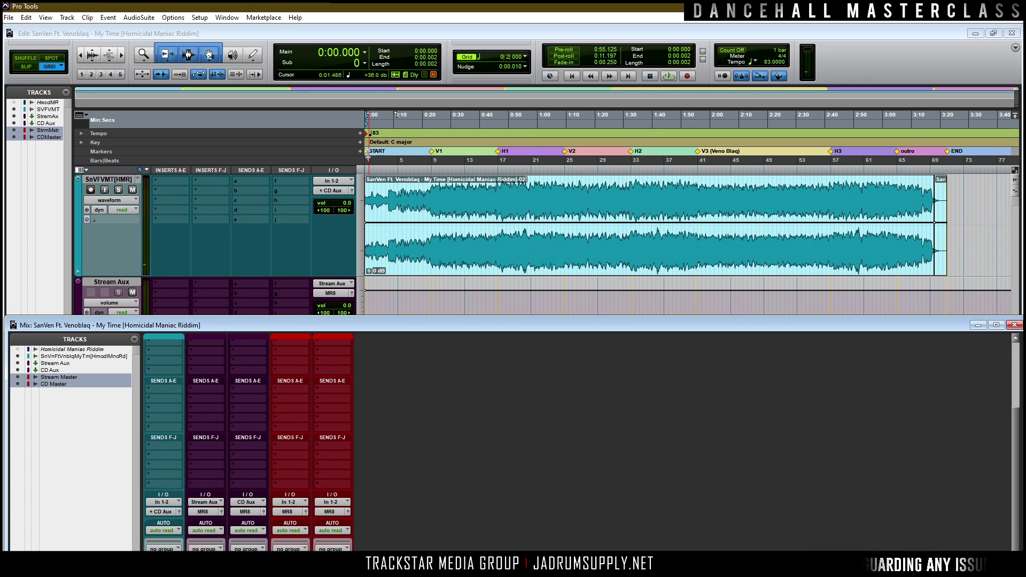
key(ctrl+equal)
key(space)
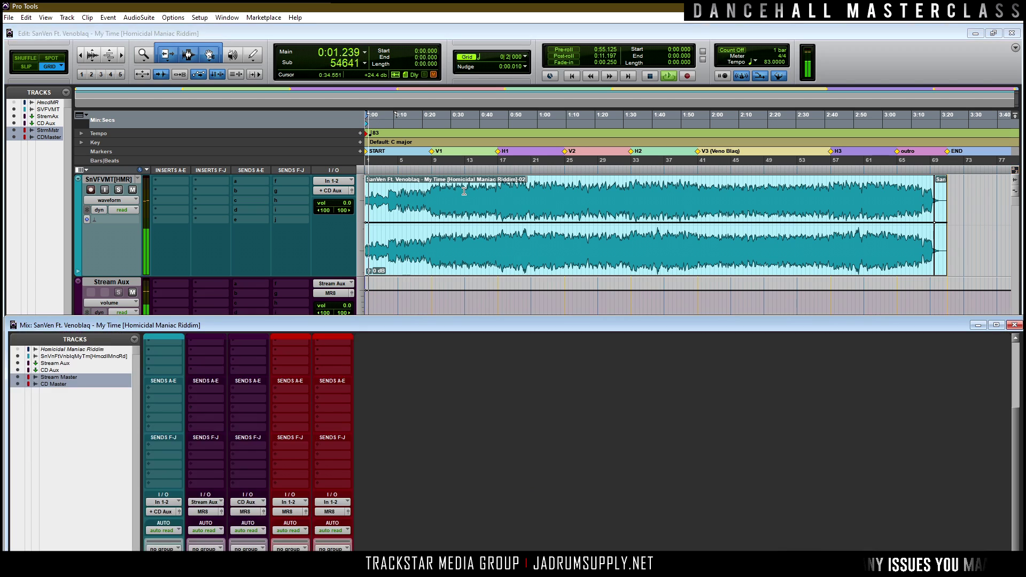
key(ctrl+equal)
drag(283, 320, 296, 52)
double_click(296, 53)
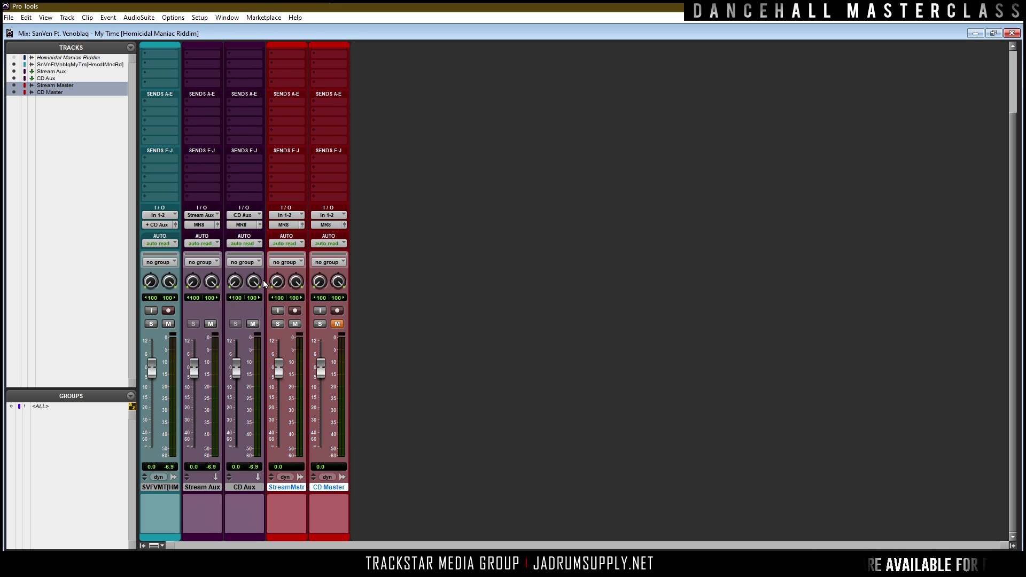
Step: Route the output of the Stream Aux track to stereo Bus 1-2
click(200, 225)
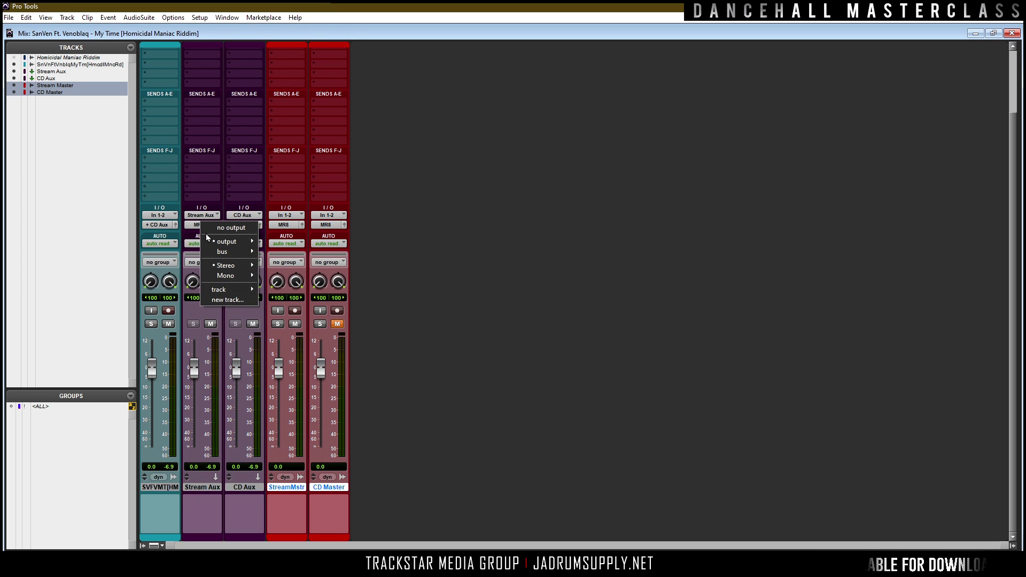
mouse_move(232, 290)
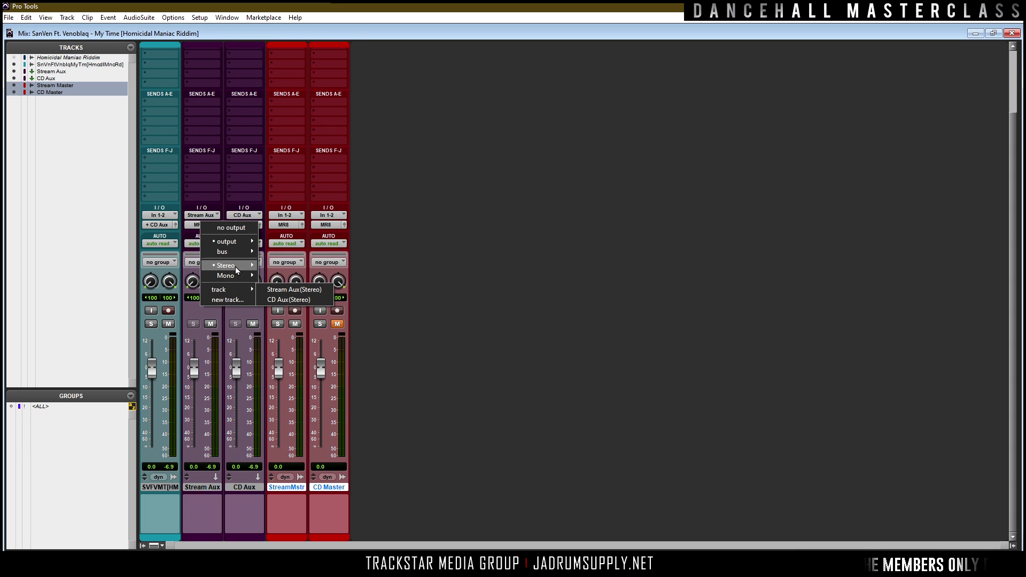
mouse_move(237, 267)
mouse_move(290, 277)
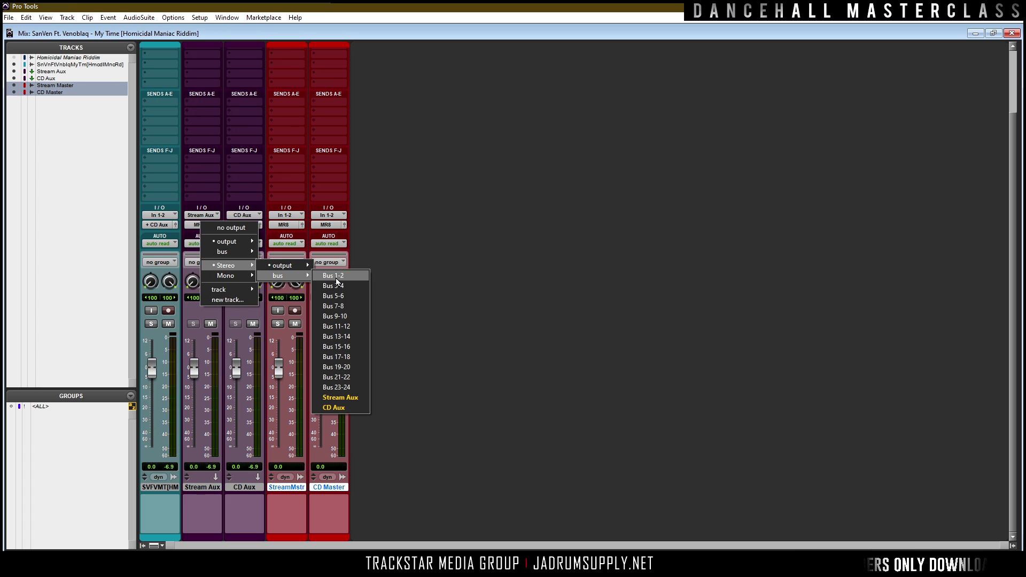
click(337, 278)
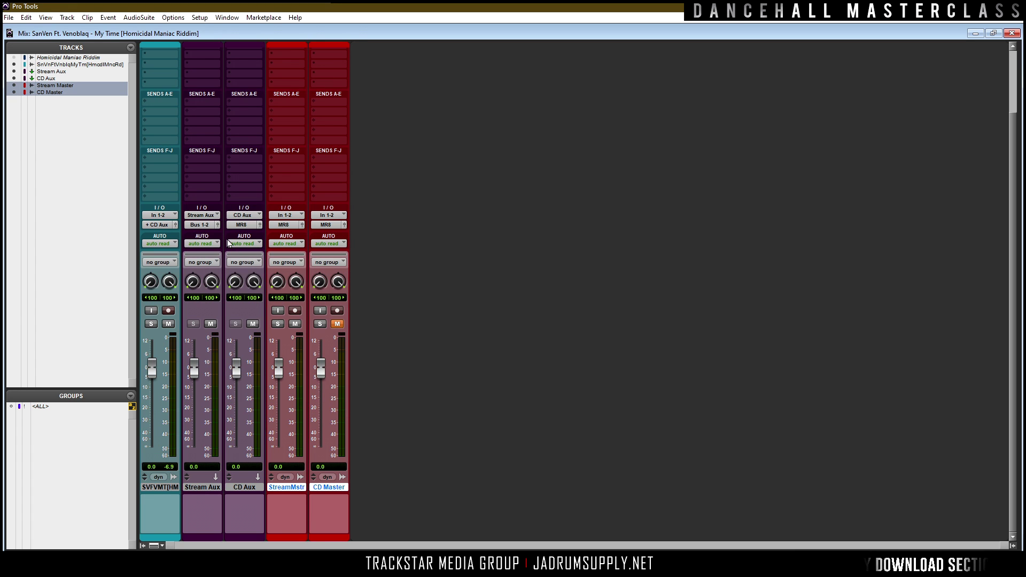
Step: Route the CD Aux output to stereo Bus 3-4 and set the CD Master input to Bus 3-4
click(244, 226)
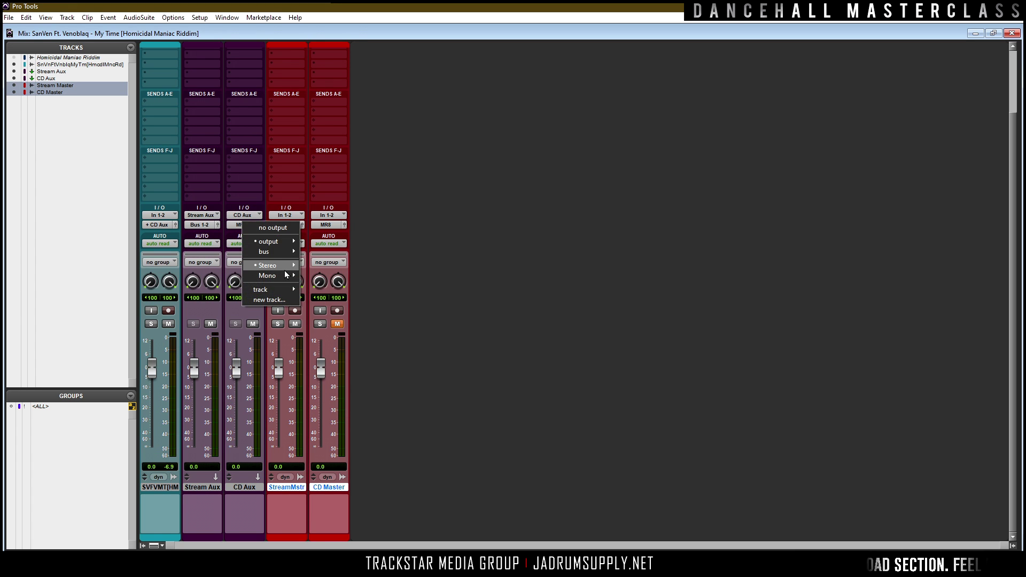
mouse_move(286, 258)
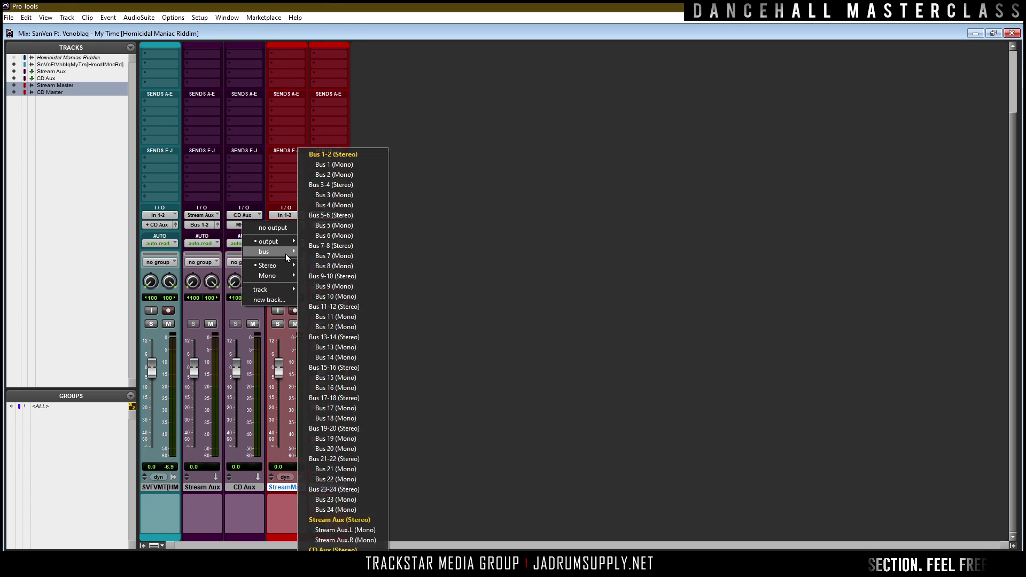
click(333, 184)
click(335, 215)
mouse_move(370, 243)
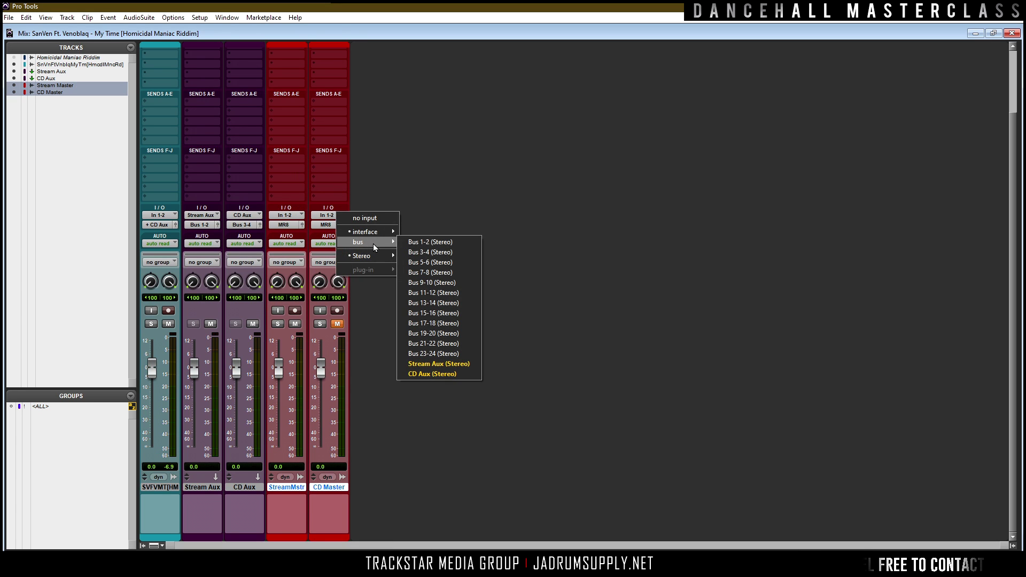
click(422, 253)
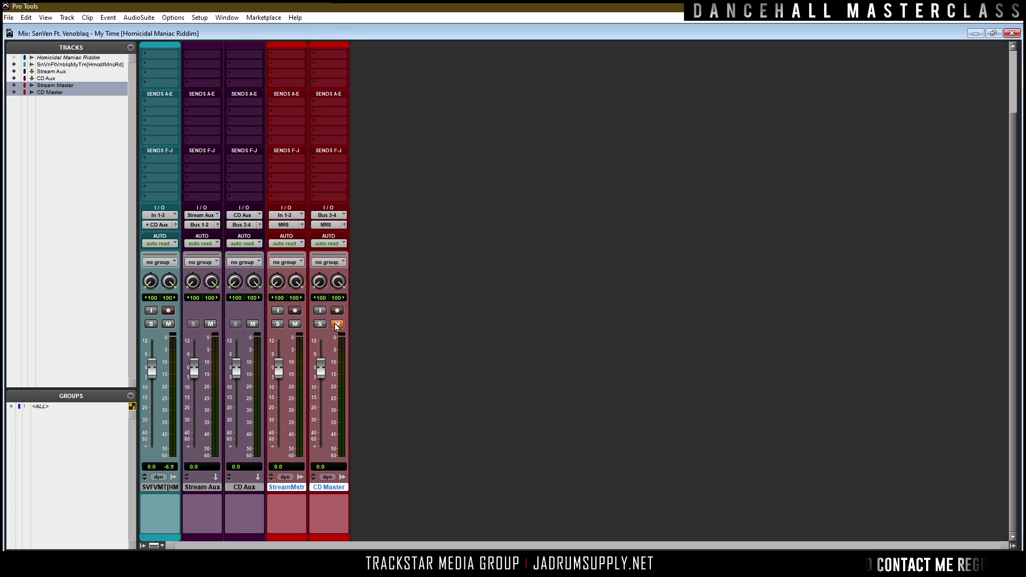
Step: Play the song, enable input monitoring on Stream Master and CD Master, and mute CD Aux to check the routing
key(space)
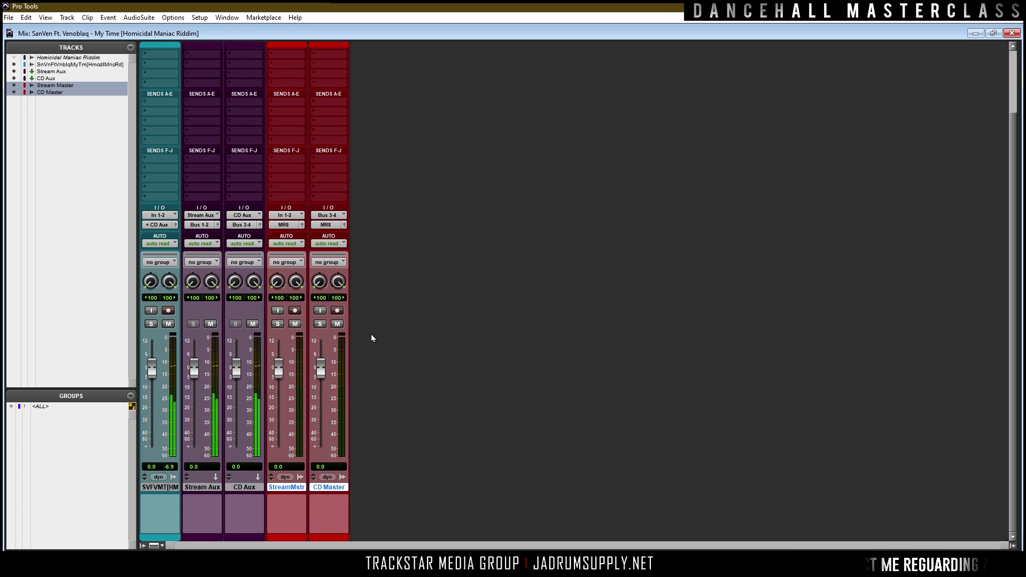
click(278, 312)
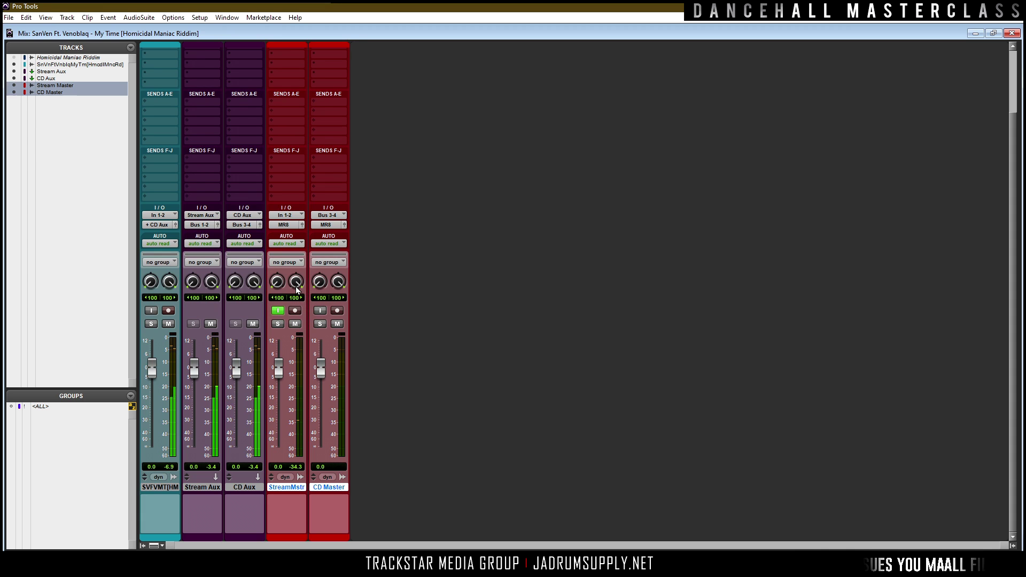
click(217, 225)
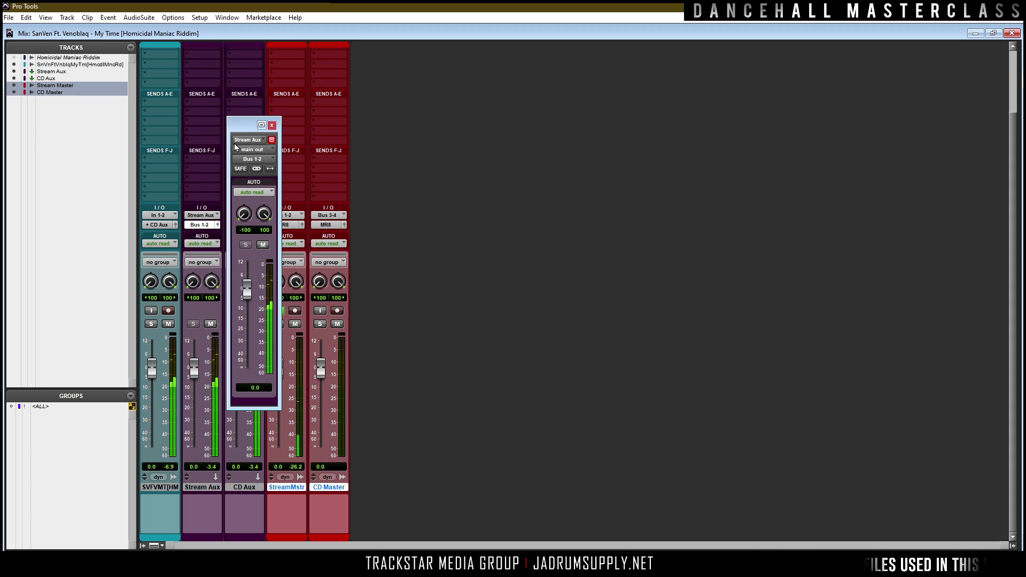
drag(246, 124, 550, 154)
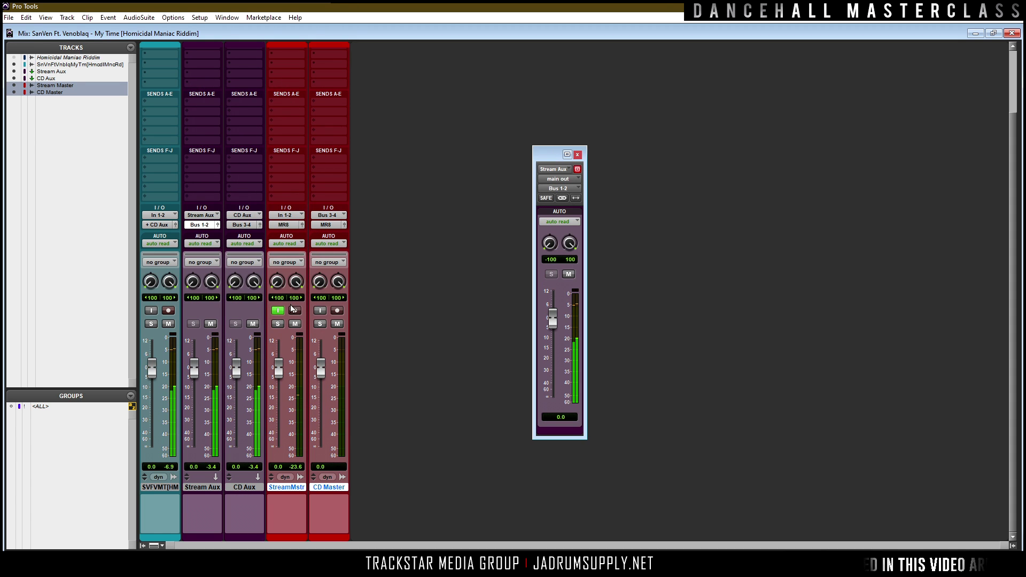
click(320, 311)
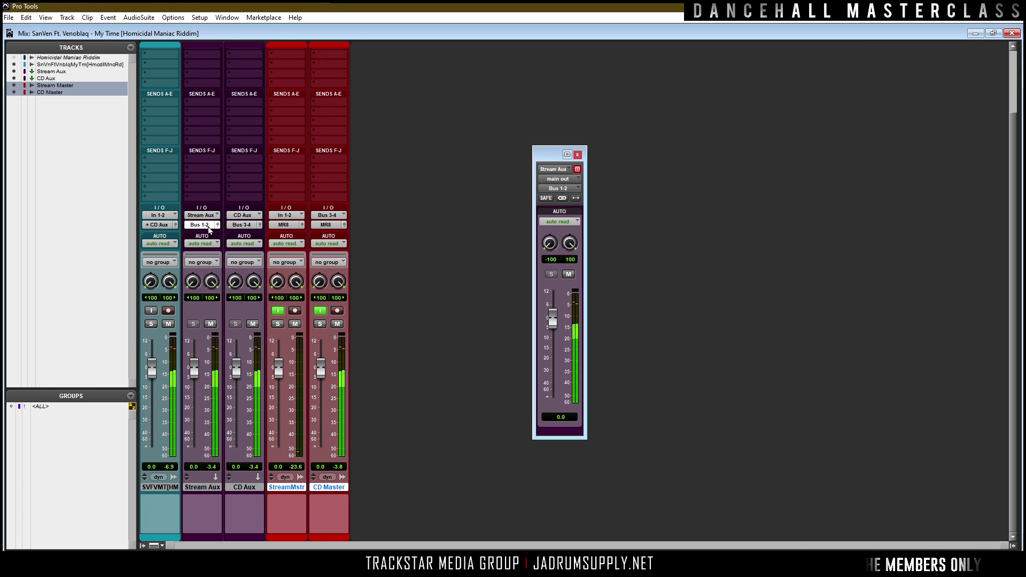
click(252, 323)
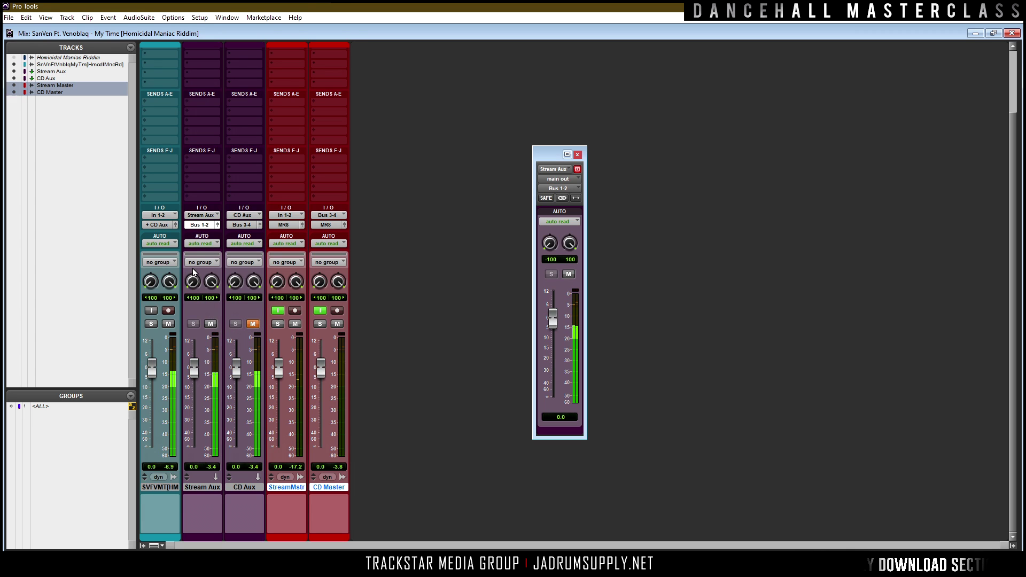
Step: Change the Stream Aux output to stereo Bus 5-6 and set the Stream Master input to Bus 5-6
click(216, 225)
click(217, 226)
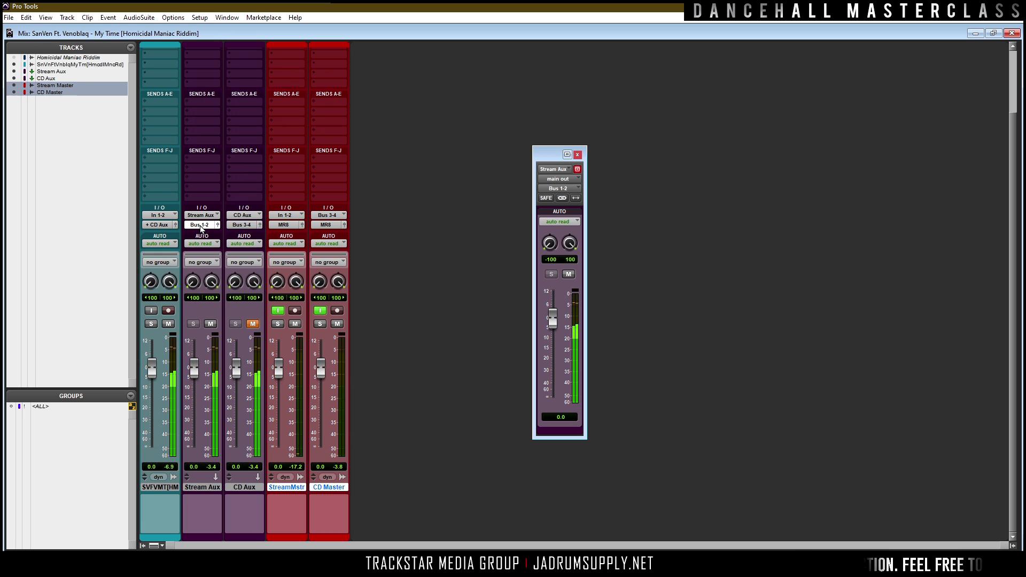
click(201, 225)
mouse_move(247, 247)
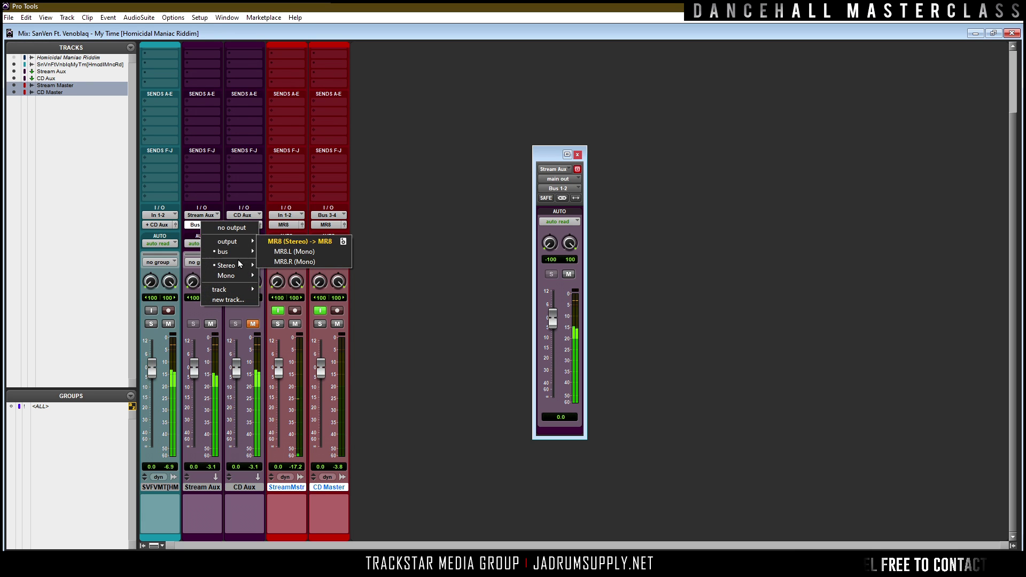
mouse_move(251, 252)
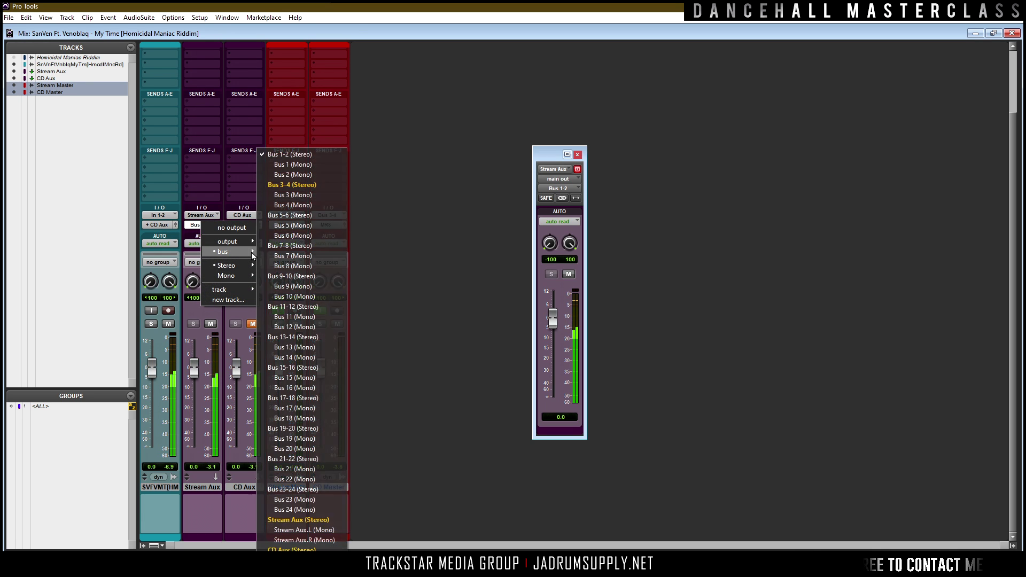
click(290, 215)
click(295, 216)
mouse_move(321, 242)
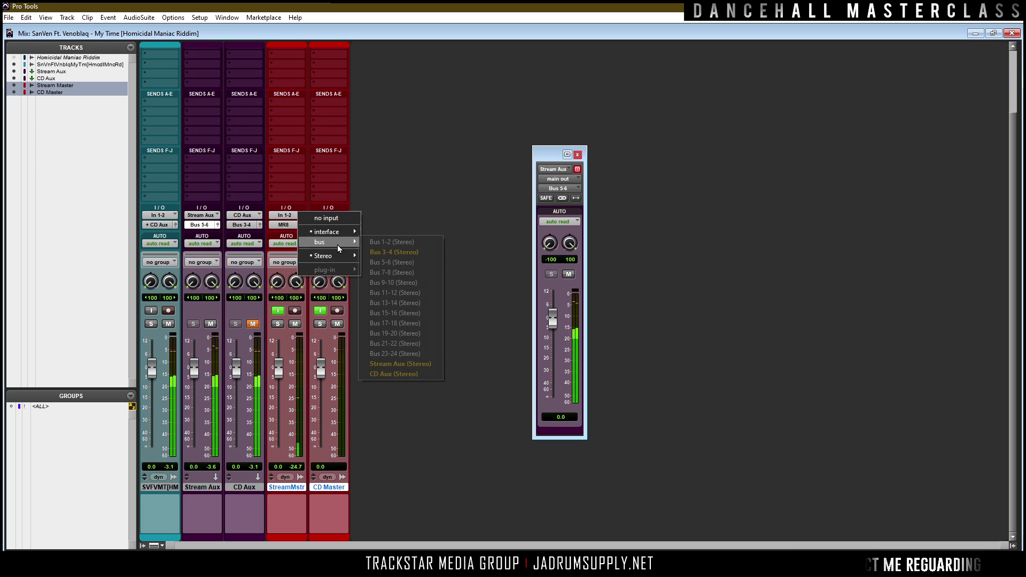
click(401, 267)
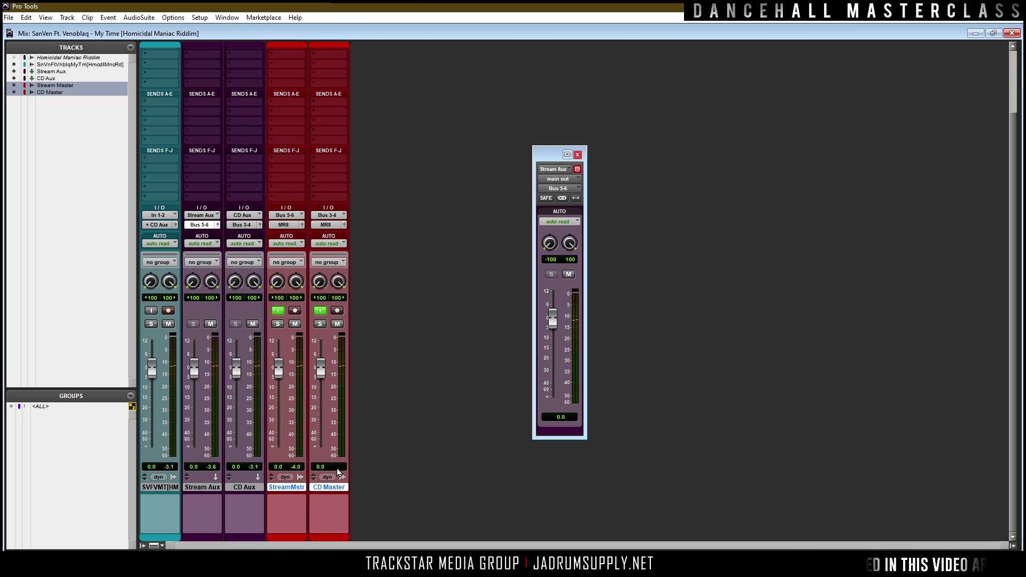
Step: Select only the CD Master track and make it inactive
click(324, 488)
right_click(325, 487)
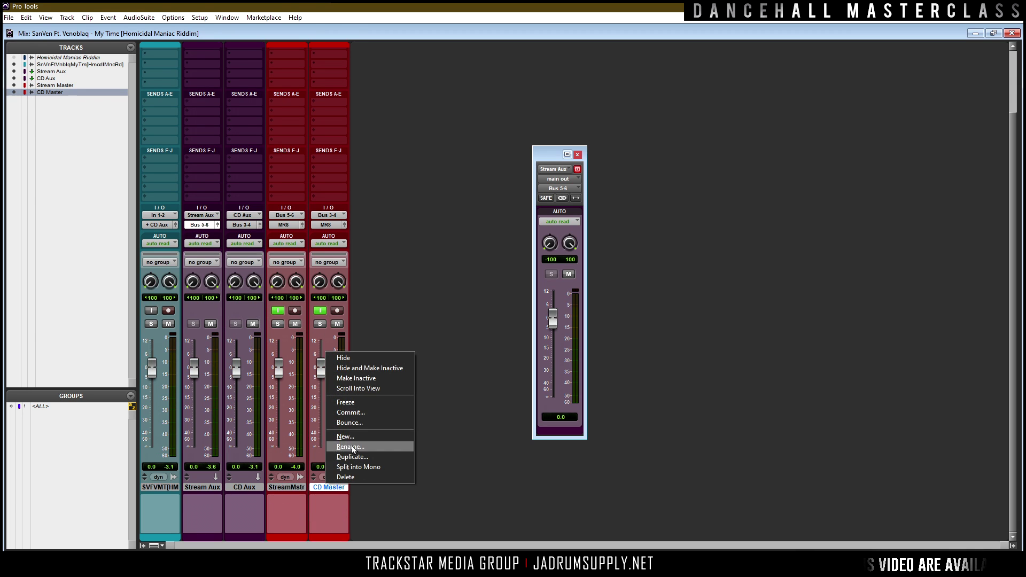
click(367, 378)
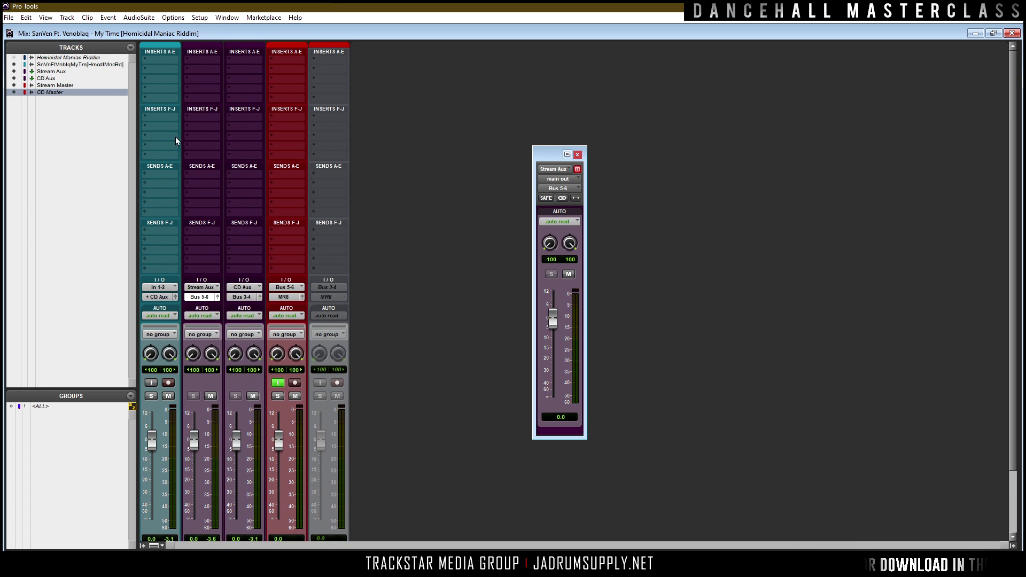
Step: Hide Sends A-E and Sends F-J in the Mix window, and close it to show the Edit window
click(200, 165)
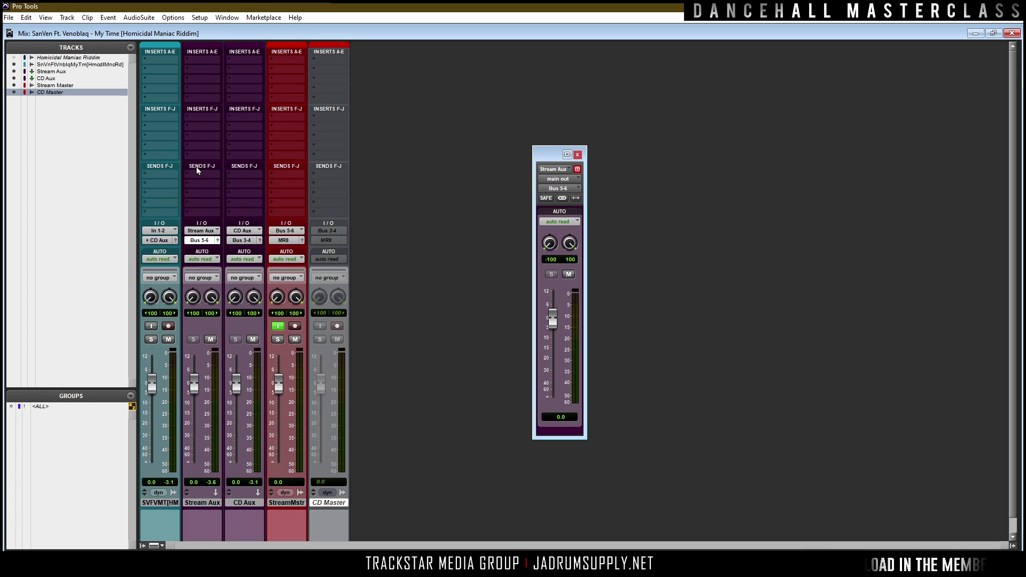
click(213, 166)
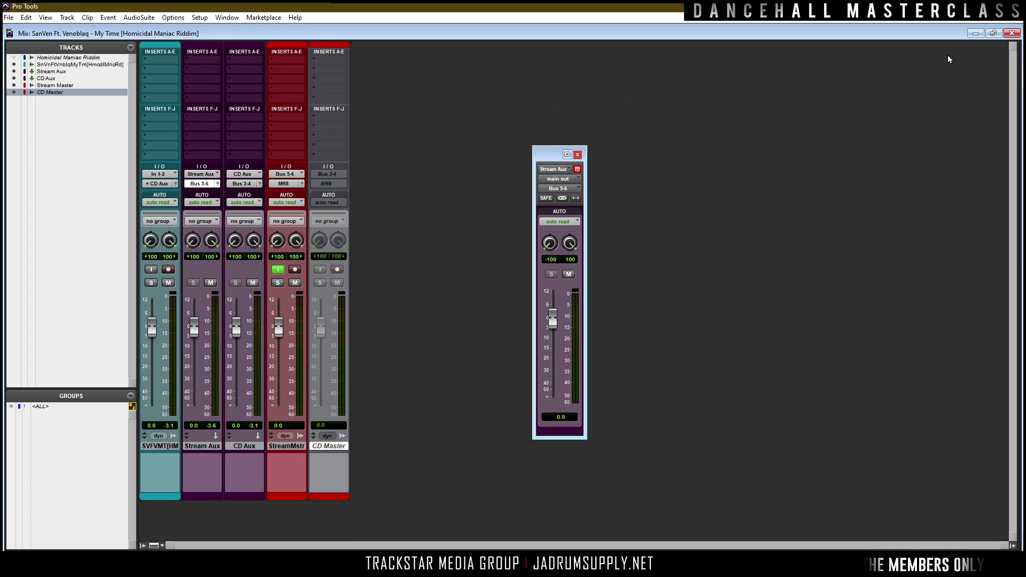
click(1010, 35)
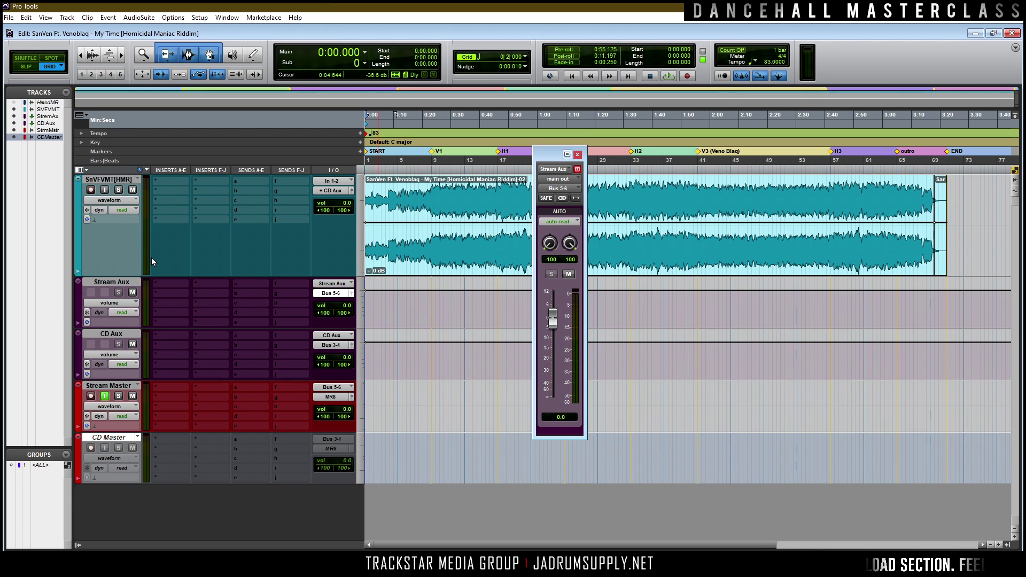
Step: Move the floating Stream Aux output window off the song's middle and select the H1 section from bar 17 to V2
click(555, 151)
drag(552, 158, 900, 253)
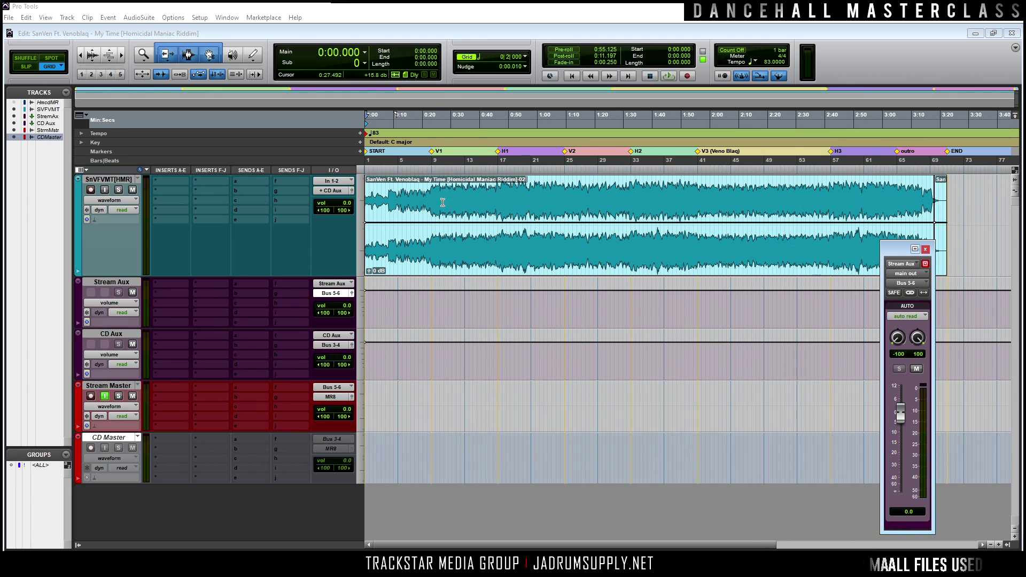
drag(501, 170, 564, 177)
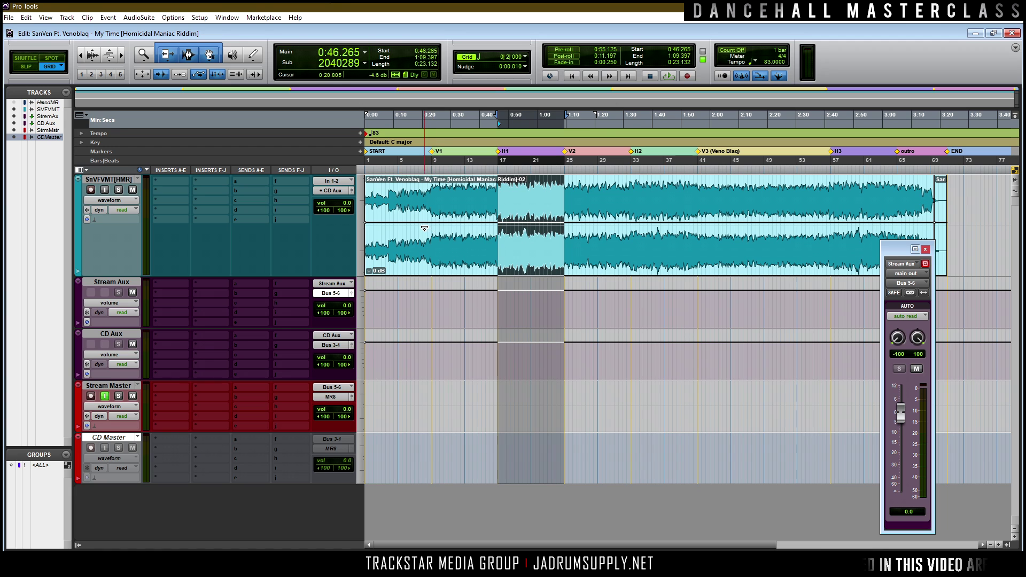
click(172, 388)
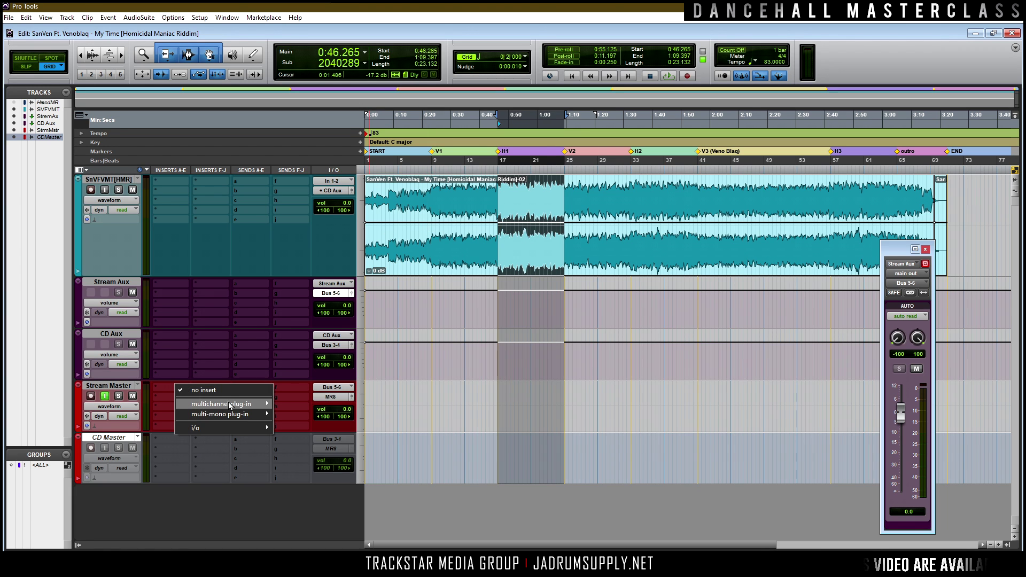
mouse_move(238, 408)
mouse_move(297, 409)
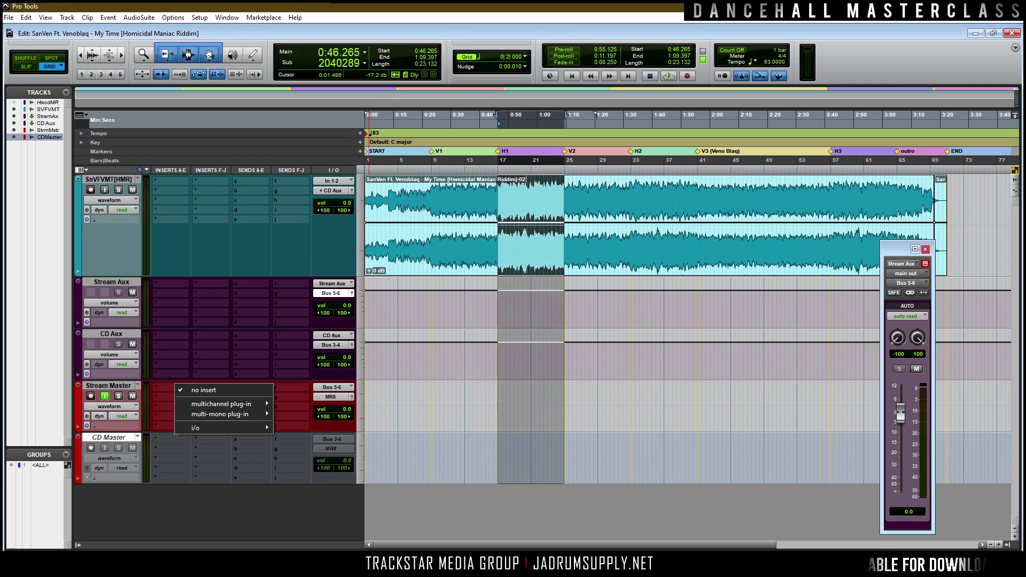
key(Escape)
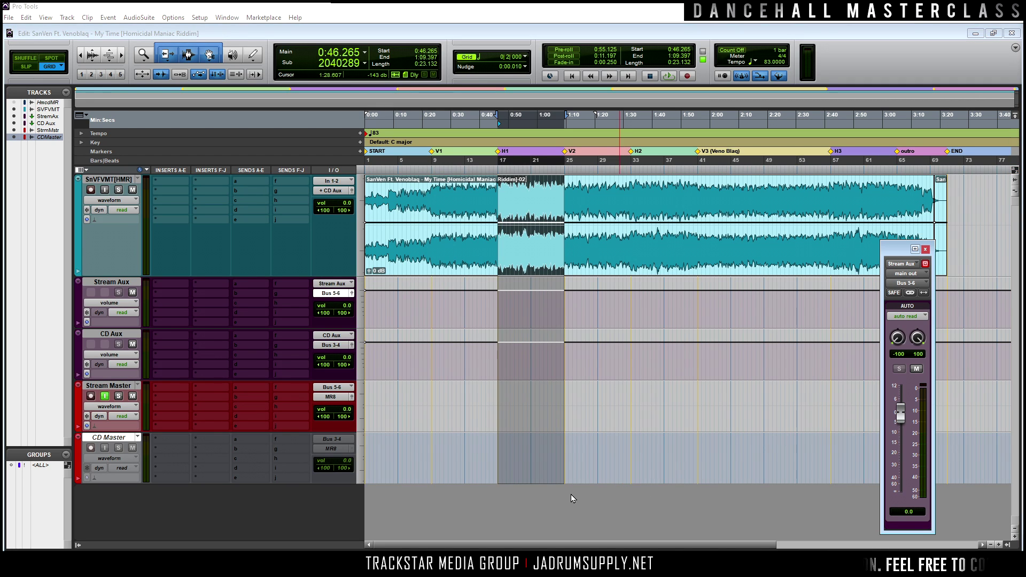
Step: Insert the multichannel NUGEN MasterCheck (stereo) plug-in in the last F-J slot of Stream Aux and move its window clear of the selection
click(178, 286)
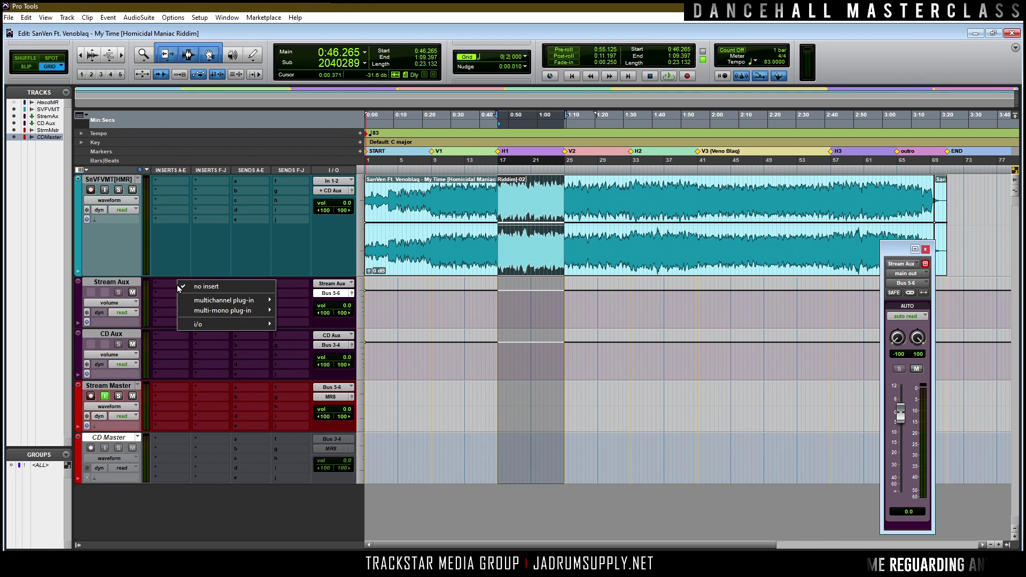
mouse_move(226, 304)
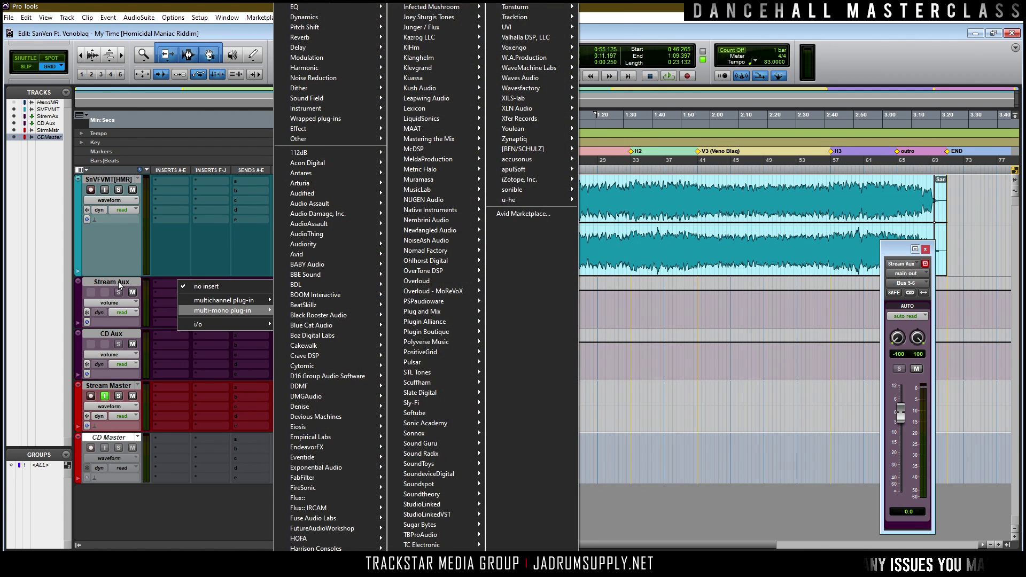
click(117, 281)
click(217, 323)
mouse_move(291, 342)
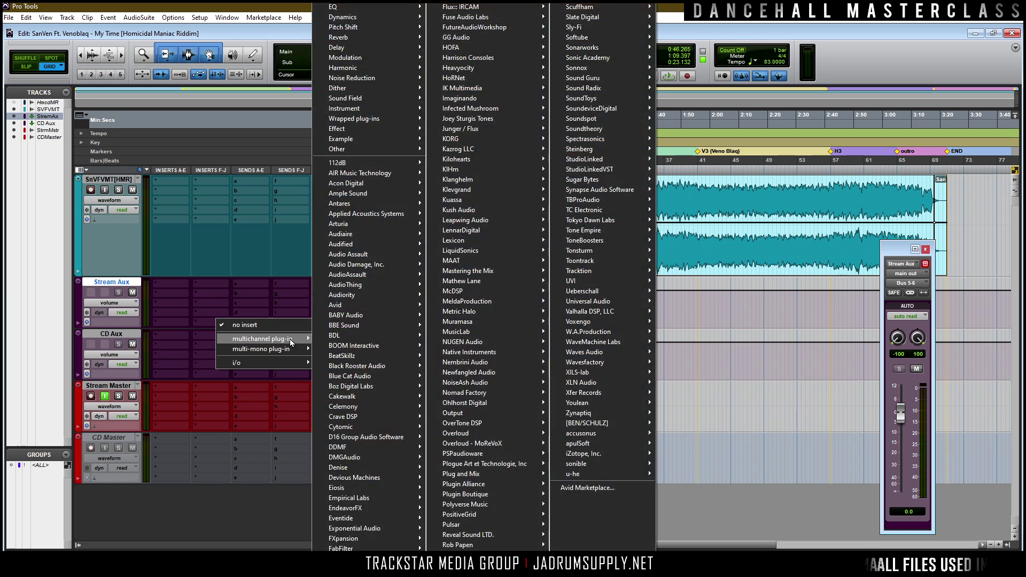
mouse_move(492, 495)
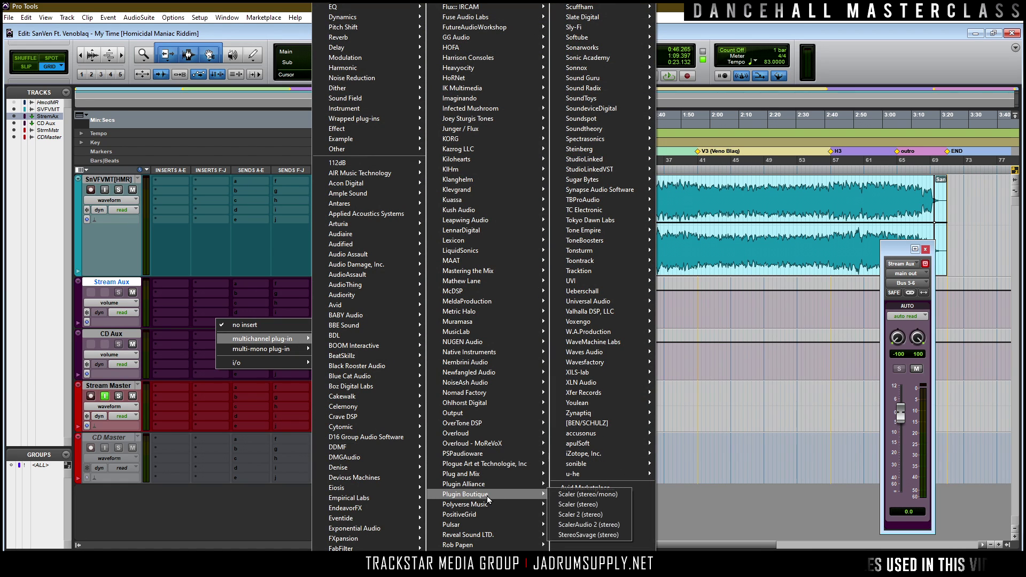
mouse_move(503, 350)
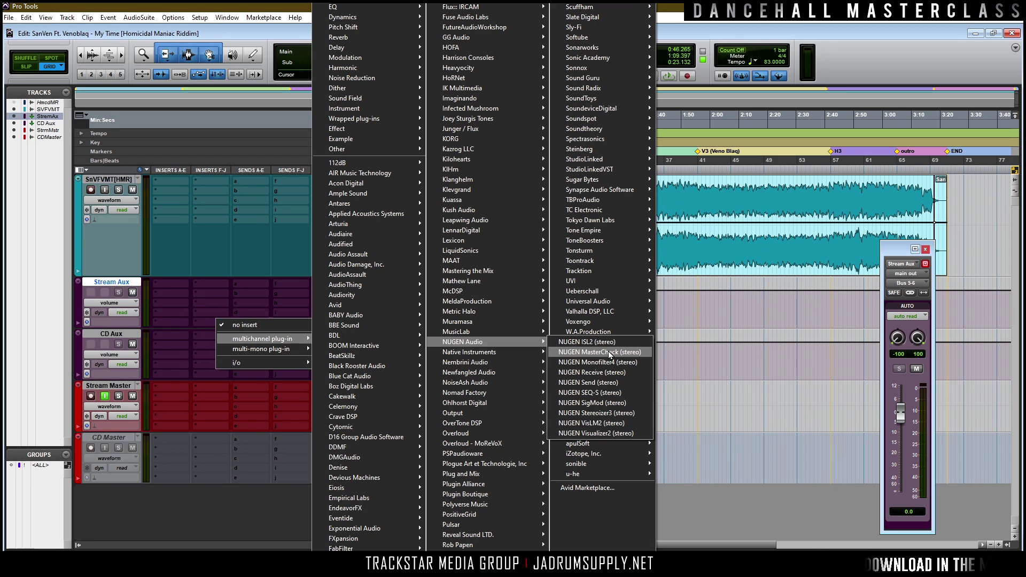
click(613, 353)
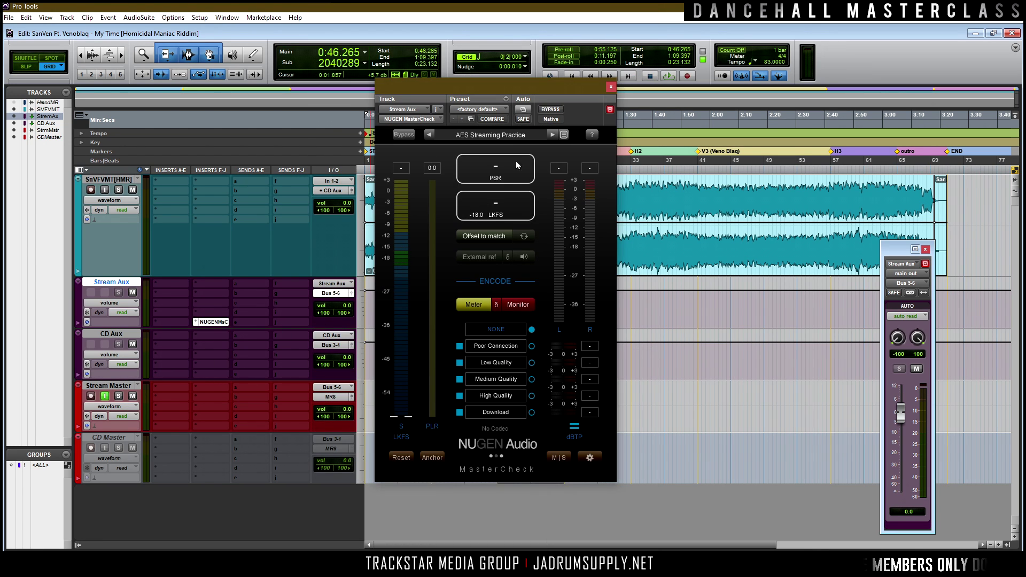
drag(500, 87, 641, 92)
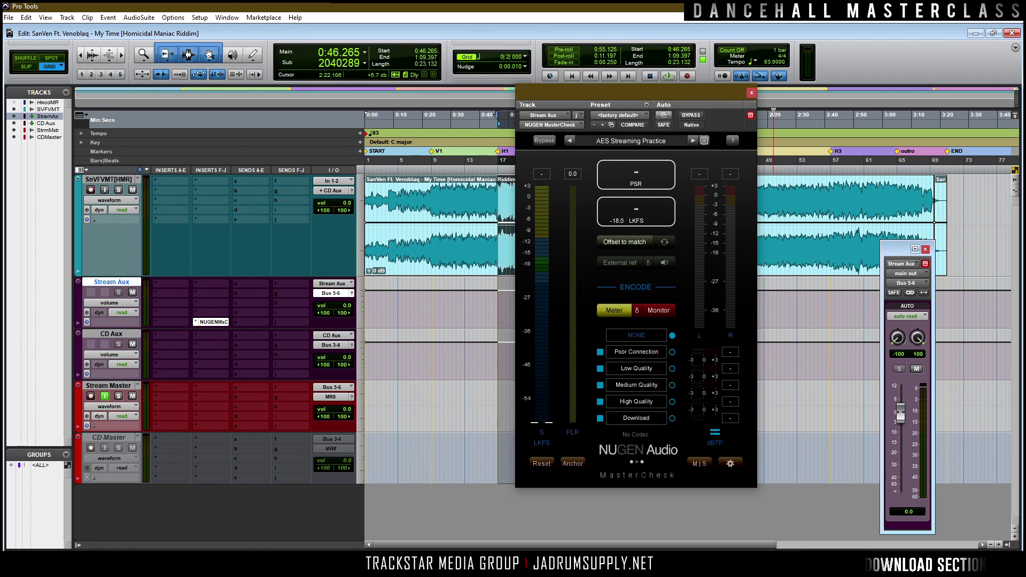
drag(685, 93, 945, 154)
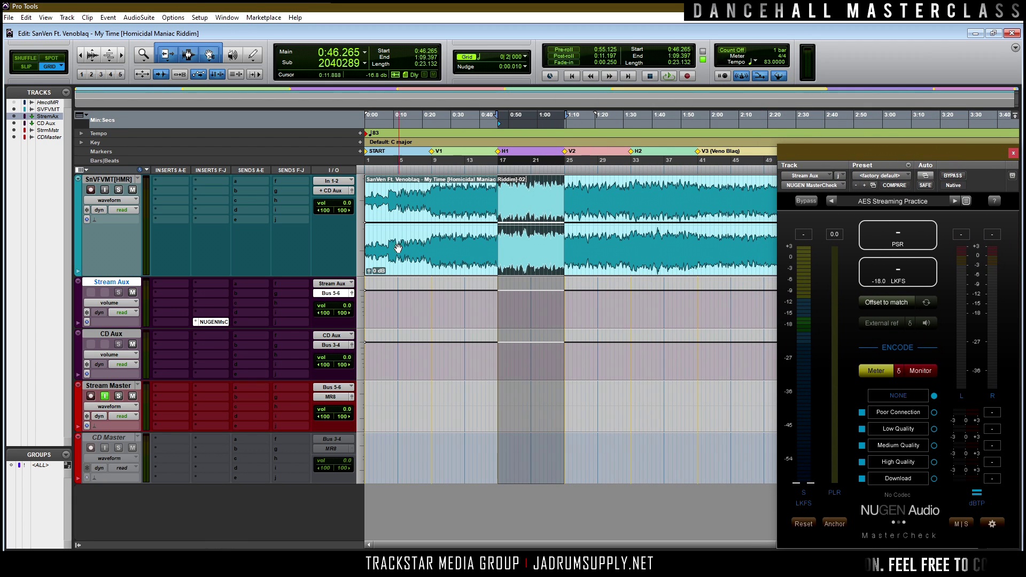
Step: Insert the multichannel Dorrough (stereo) meter above MasterCheck on Stream Aux, reduce it to the horizontal meter, and place its window above MasterCheck
click(214, 318)
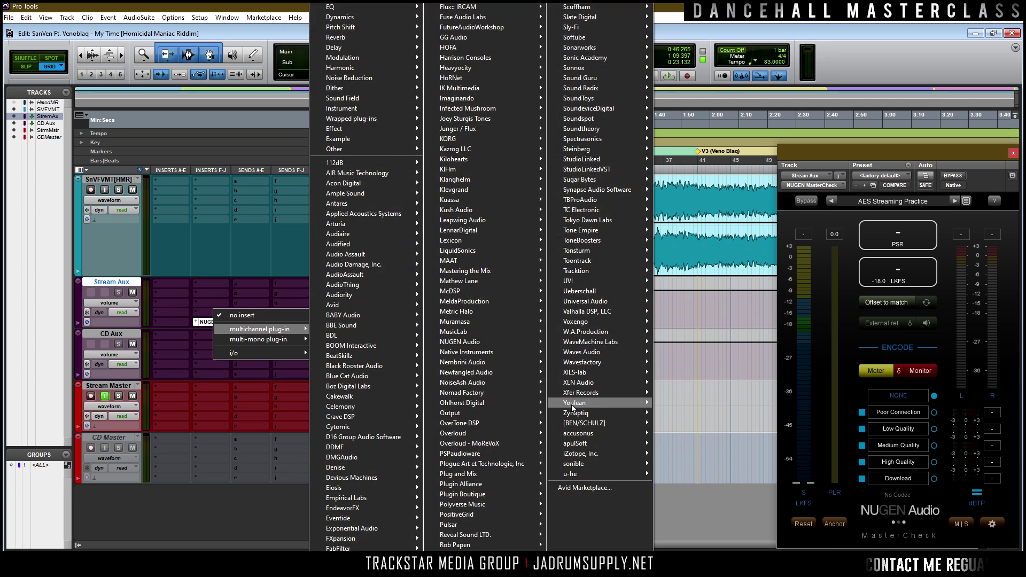
mouse_move(602, 356)
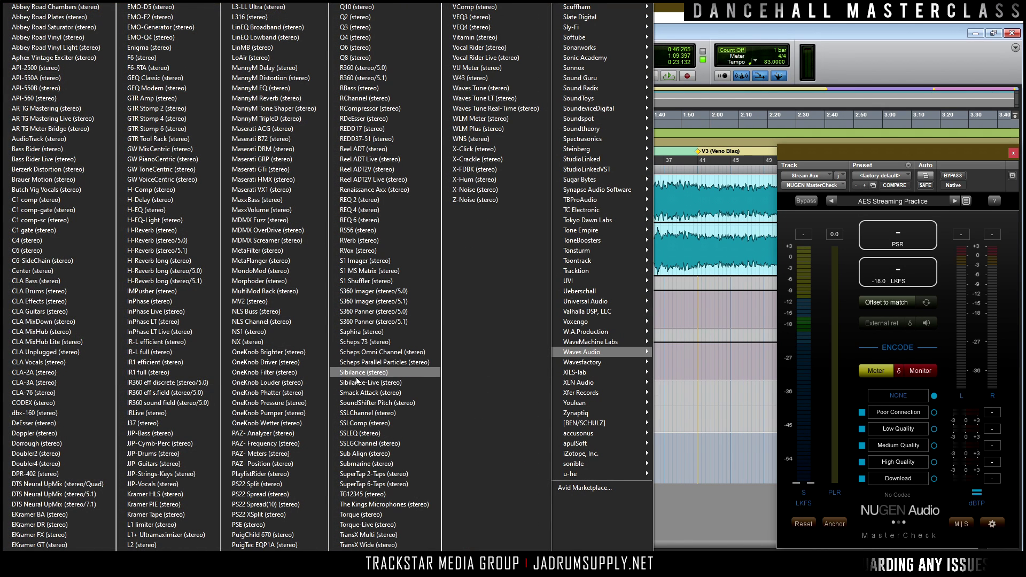
click(58, 444)
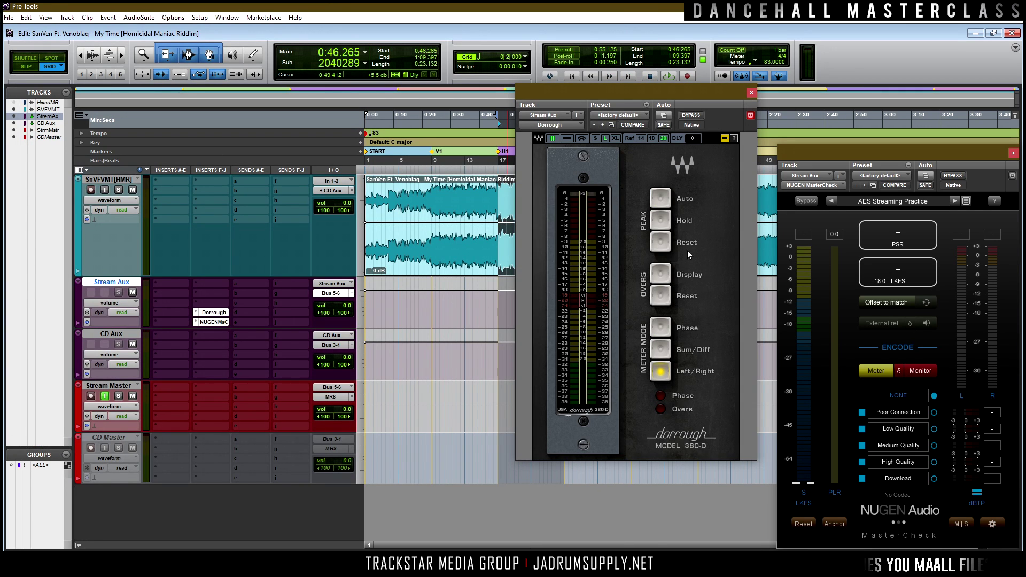
click(724, 138)
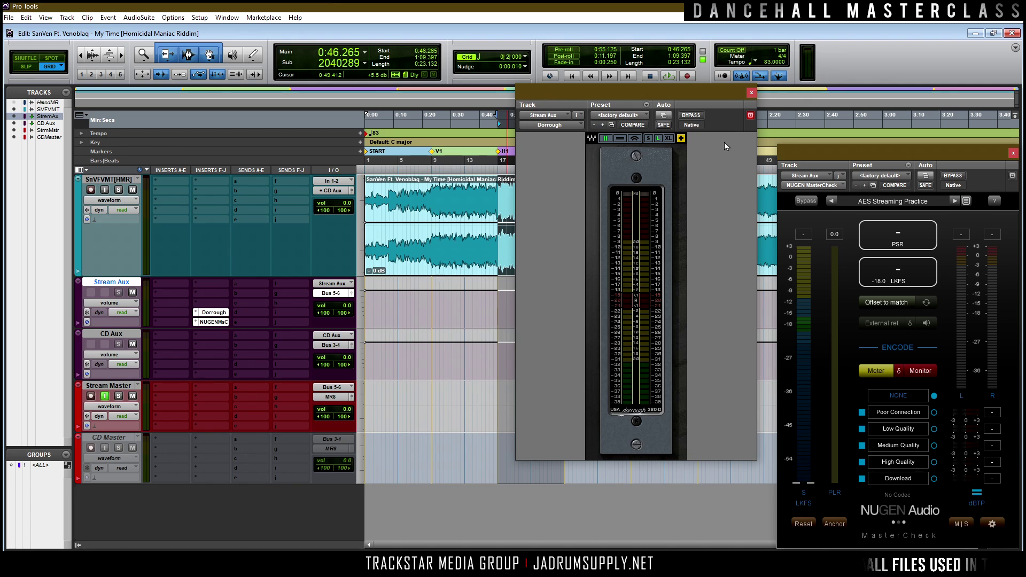
click(620, 139)
drag(707, 91, 815, 30)
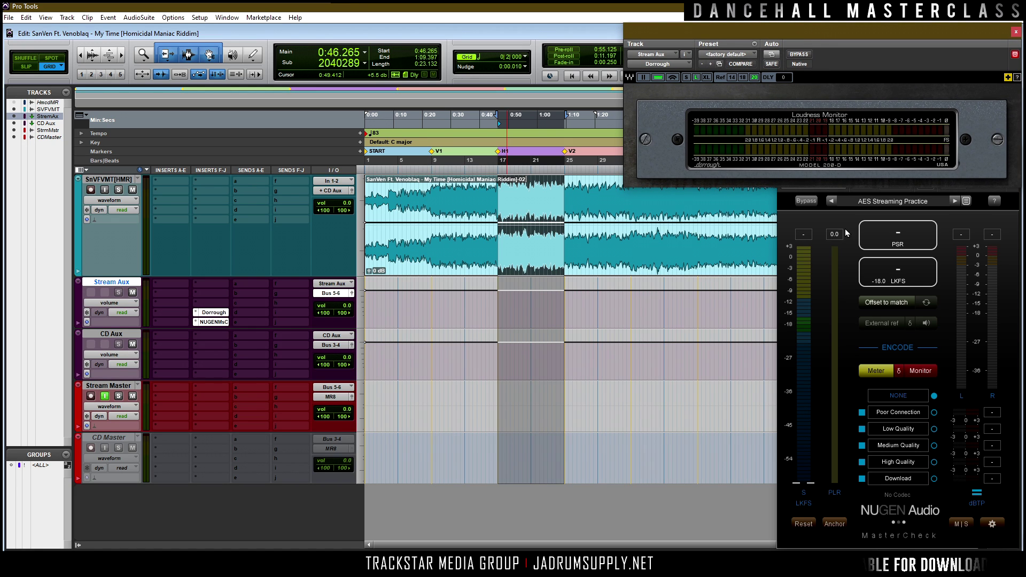
Step: Examine the list of streaming and broadcast presets offered by MasterCheck, keeping the AES Streaming Practice preset
click(906, 202)
click(906, 202)
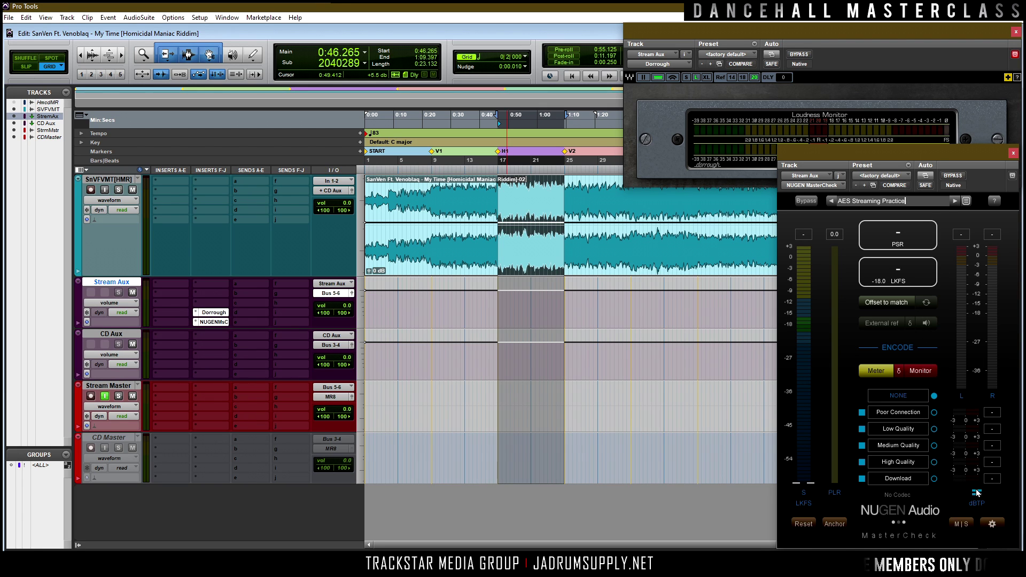
click(964, 201)
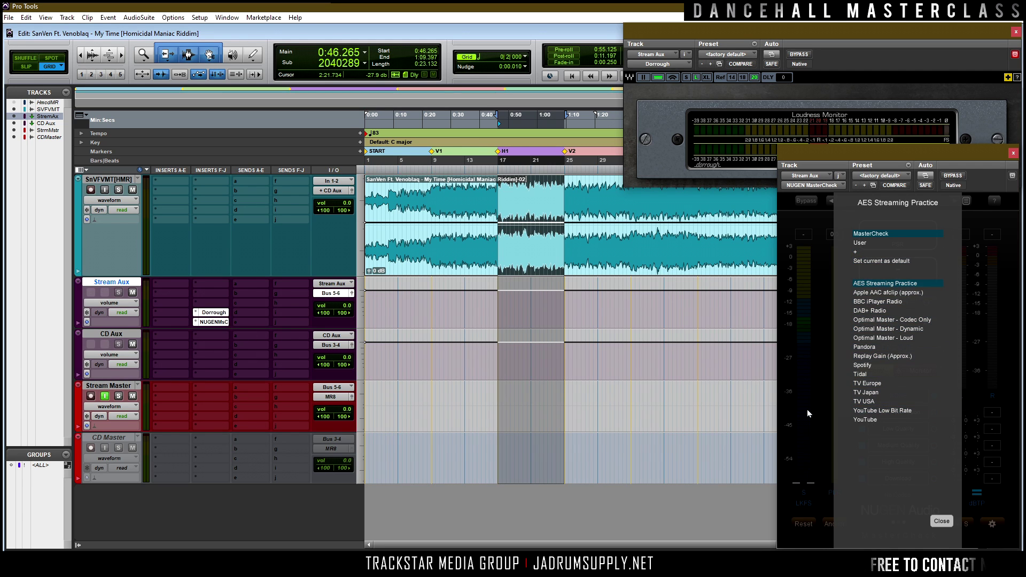
click(815, 379)
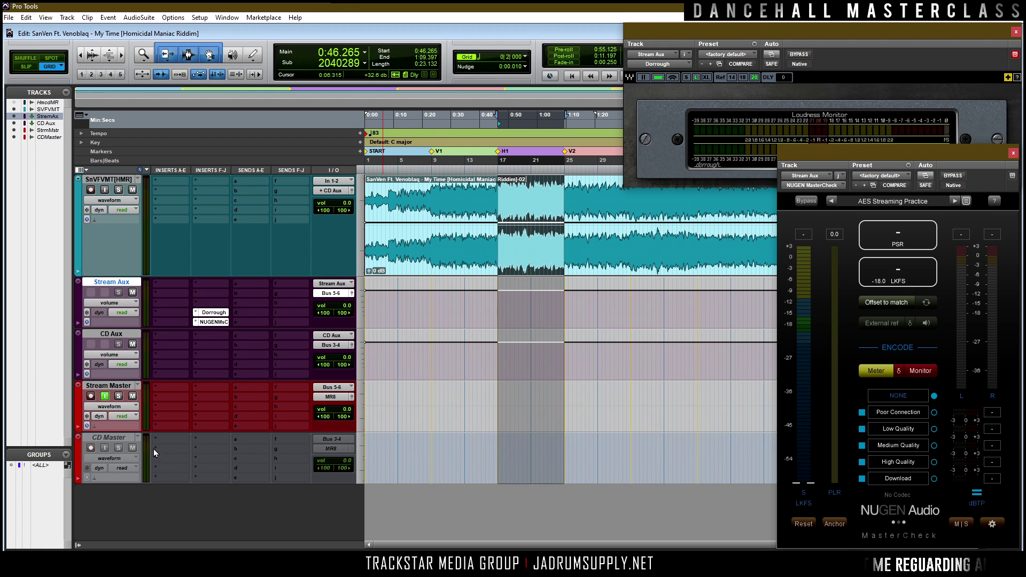
Step: Insert the multichannel Black Box Analog Design HG-2 (stereo) in Stream Aux's first A-E slot and move its window away from the meters
click(172, 286)
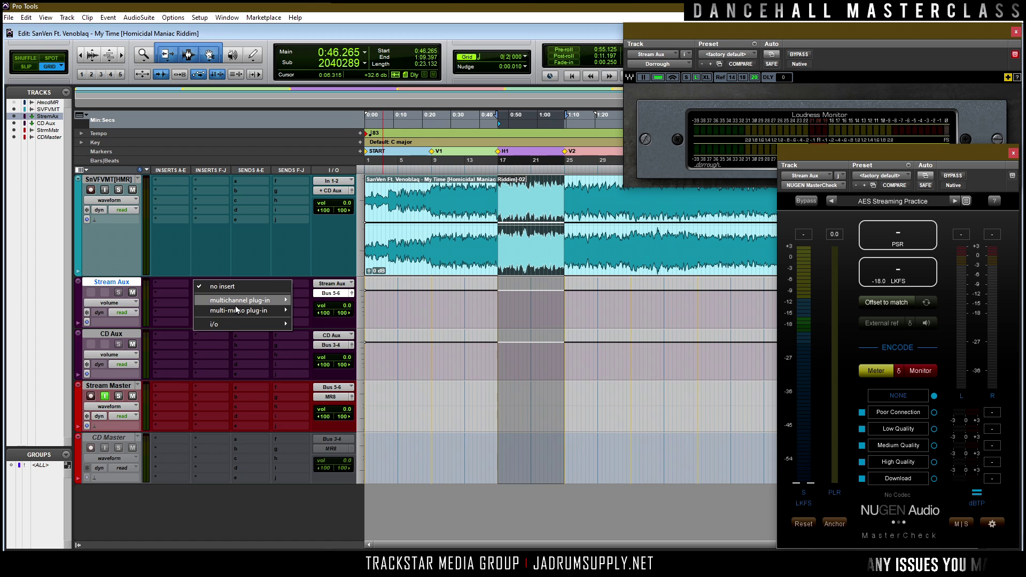
mouse_move(252, 307)
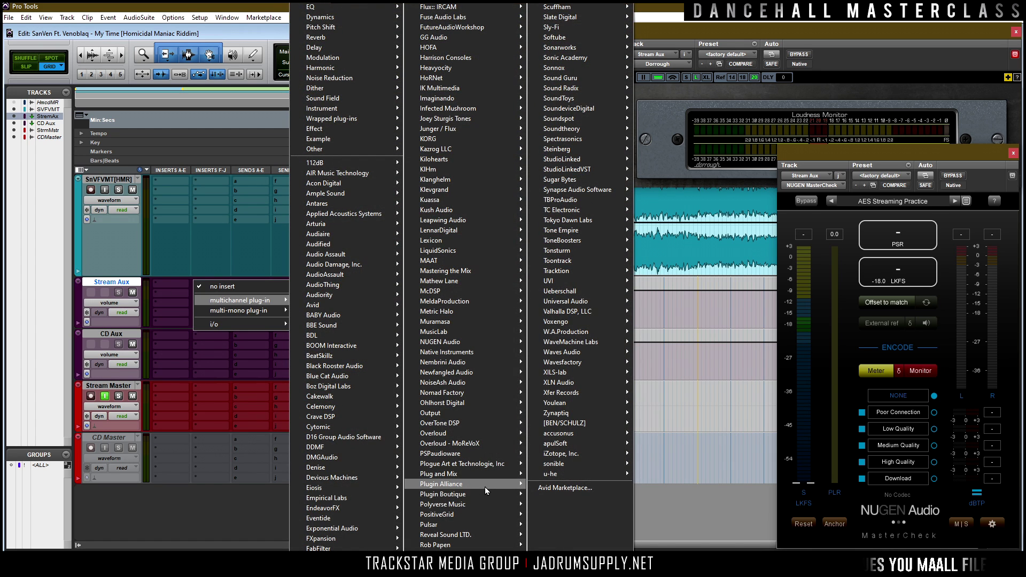
mouse_move(509, 485)
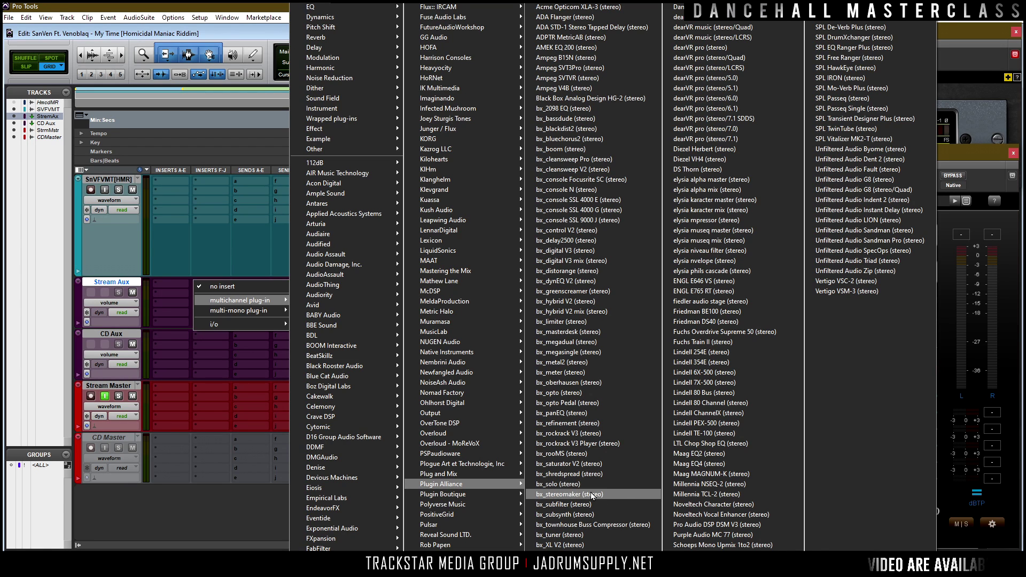
click(601, 101)
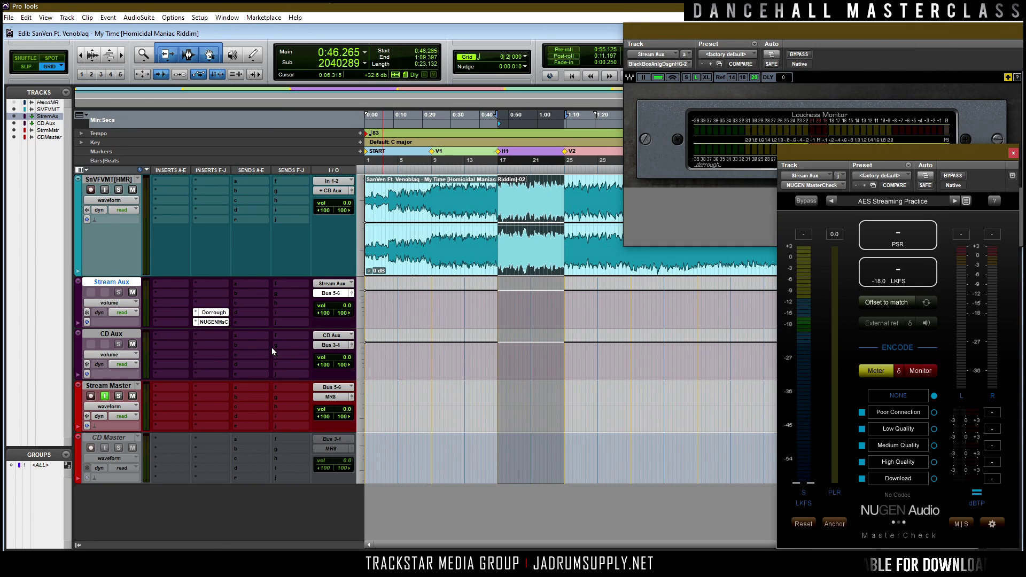
drag(783, 38, 200, 63)
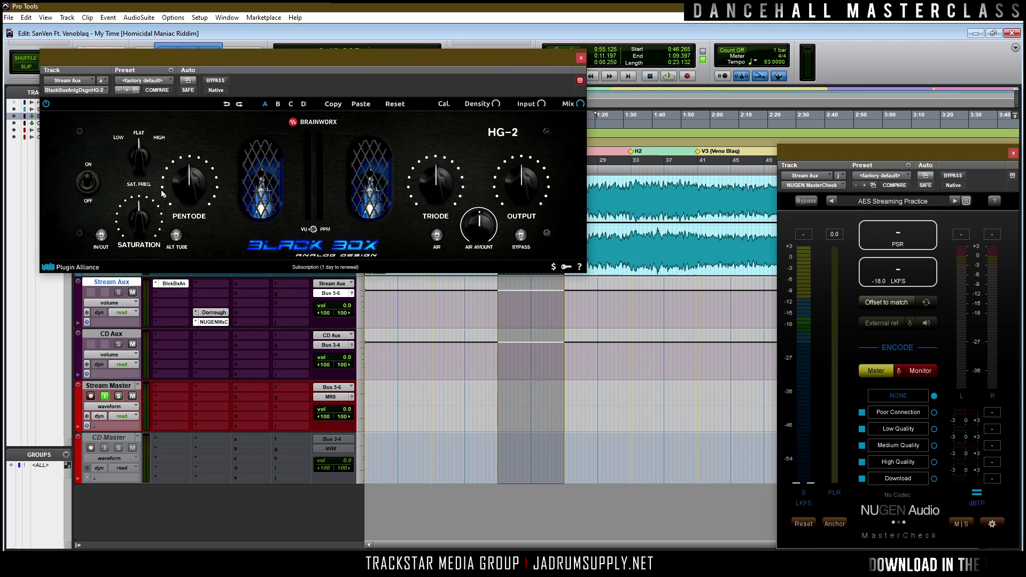
Step: Reopen the Dorrough meter from Stream Aux's inserts and place its window above MasterCheck
click(213, 314)
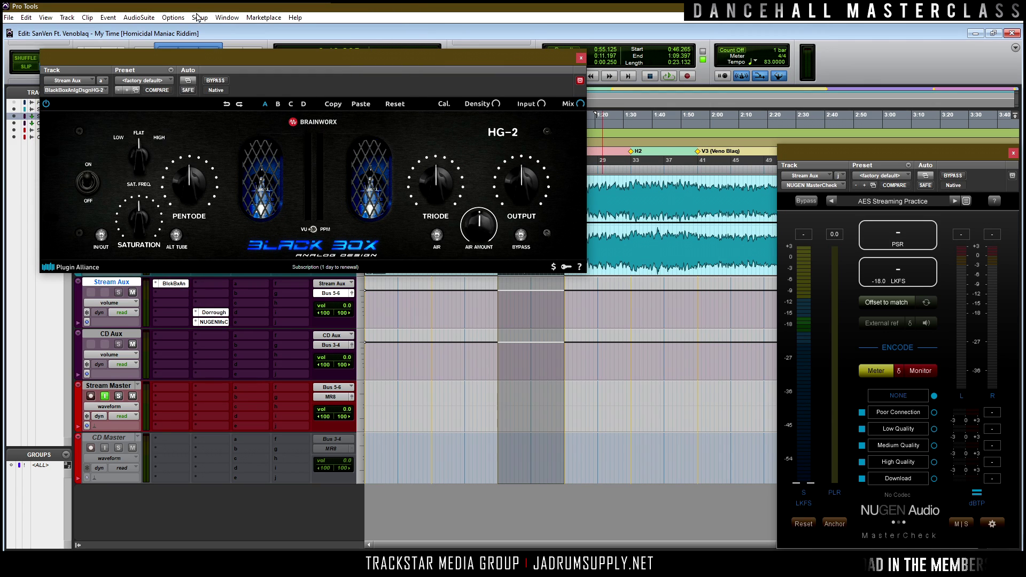
drag(262, 18, 881, 24)
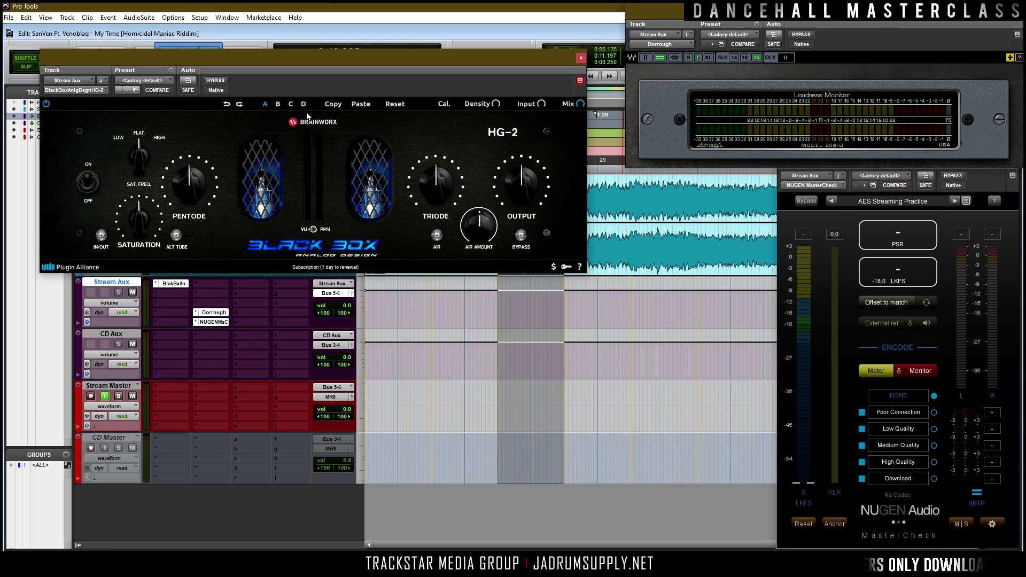
Step: Bypass the HG-2 and play the H1 selection, keeping the HG-2 window below the song's waveform
drag(294, 58, 291, 199)
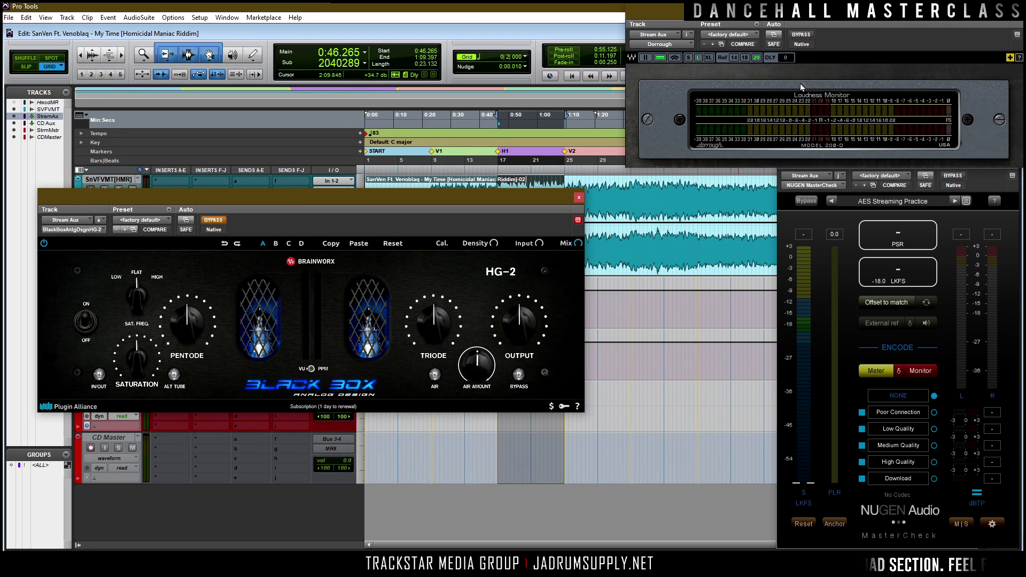
key(space)
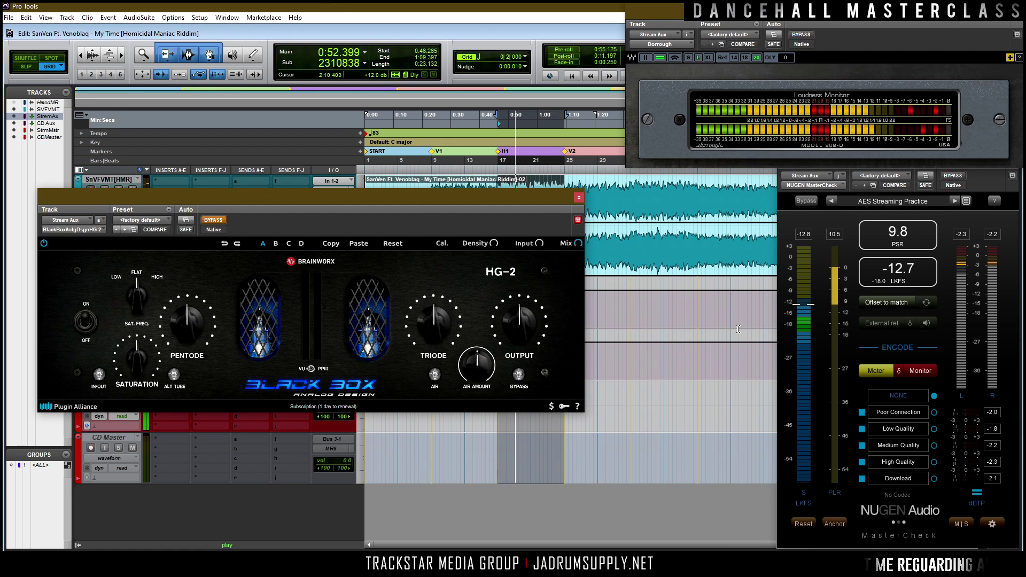
drag(447, 201, 623, 324)
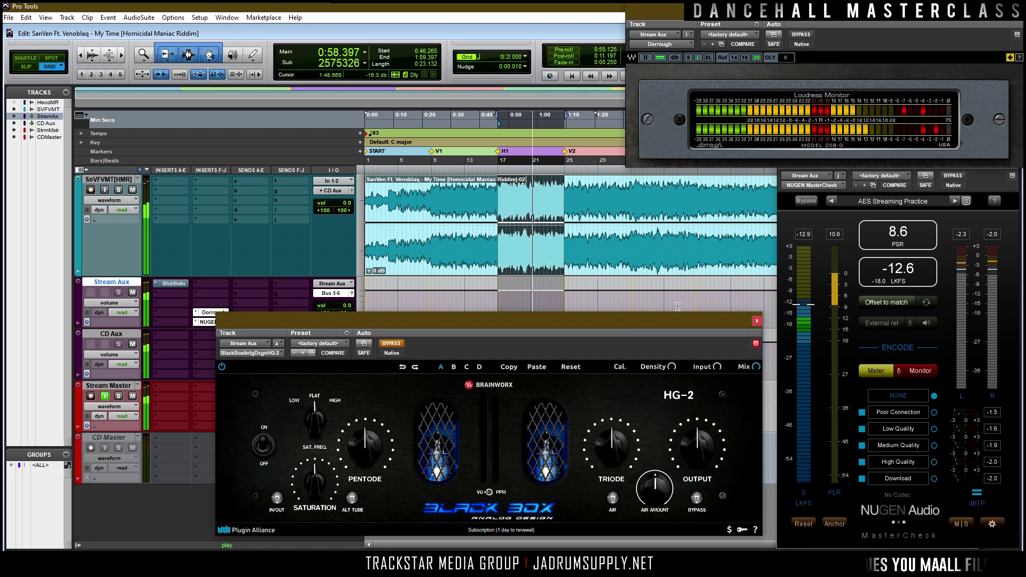
Step: Switch MasterCheck's Encode mode from Meter to Monitor while the selection plays
click(911, 268)
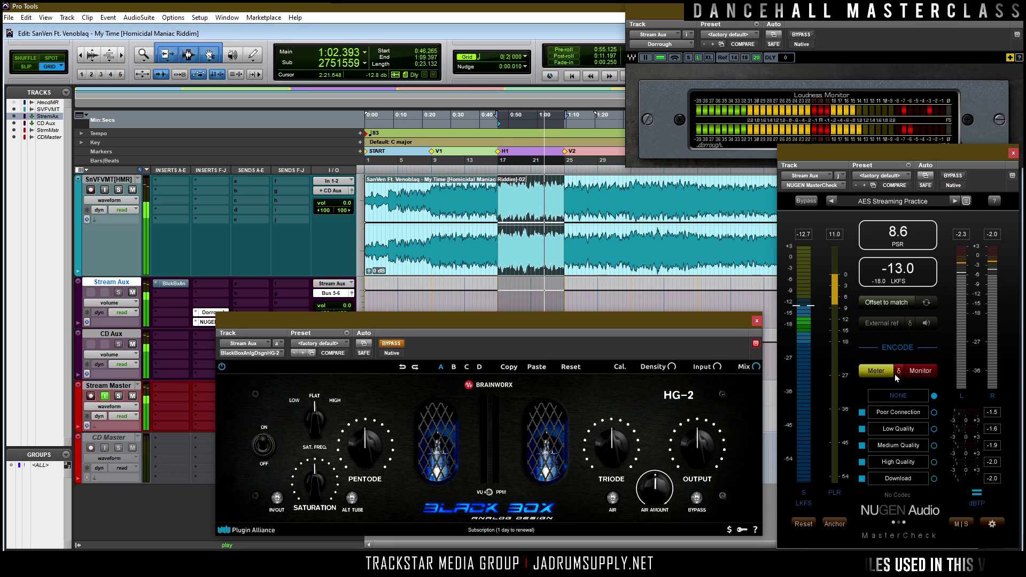
click(915, 371)
click(876, 370)
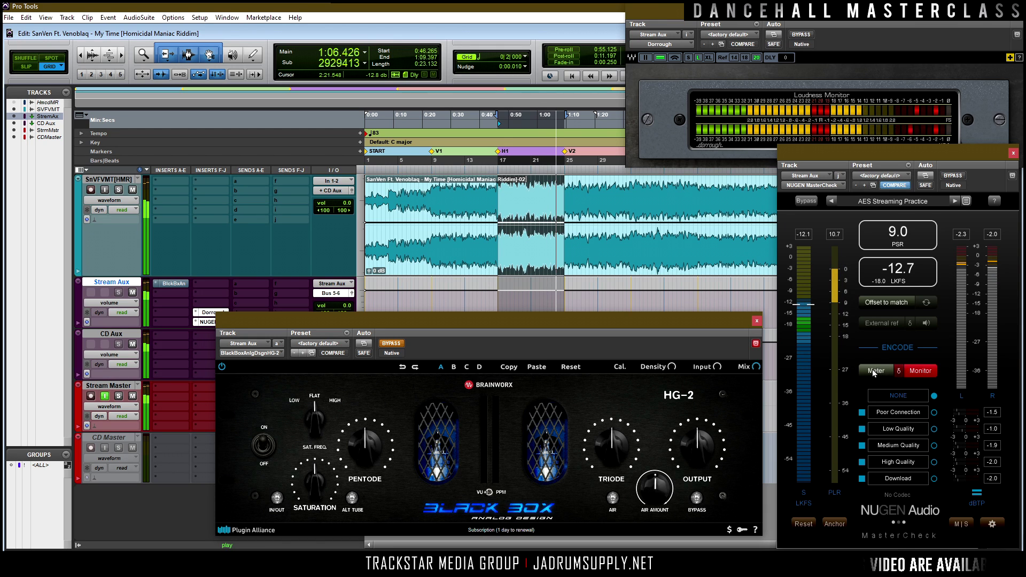
Step: Load the Spotify preset in MasterCheck in place of AES Streaming Practice
click(992, 524)
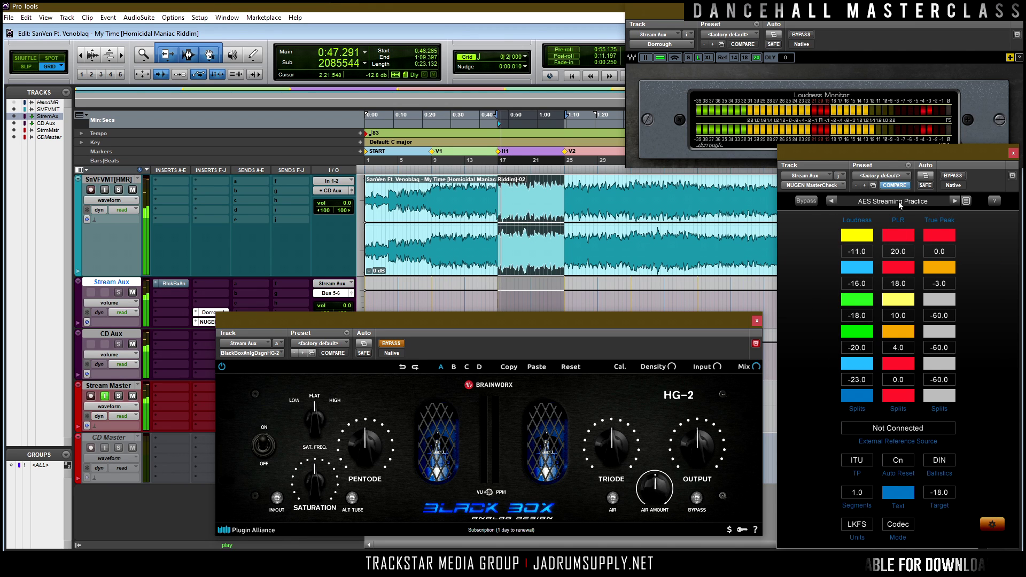
click(893, 200)
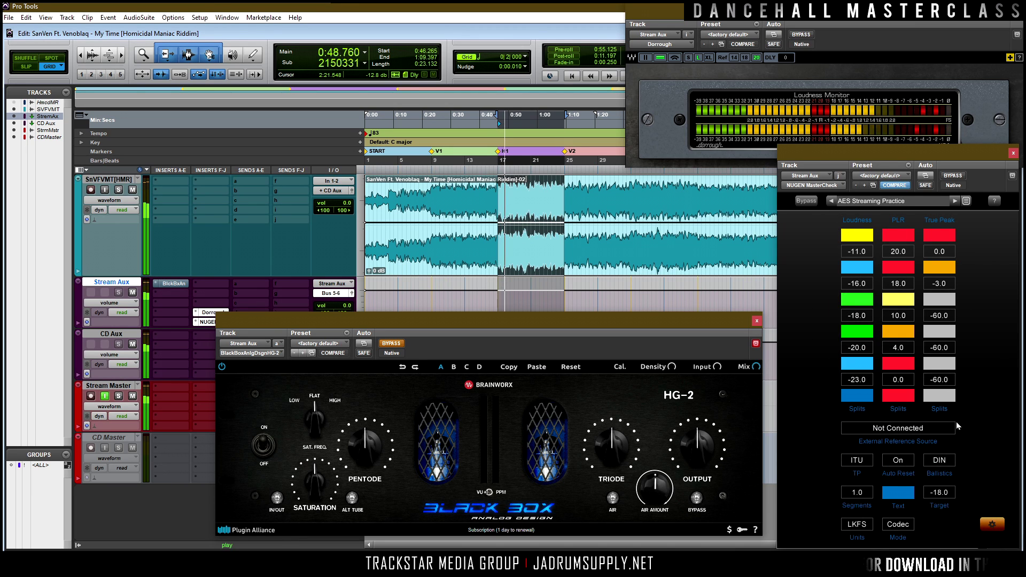
click(992, 524)
click(921, 201)
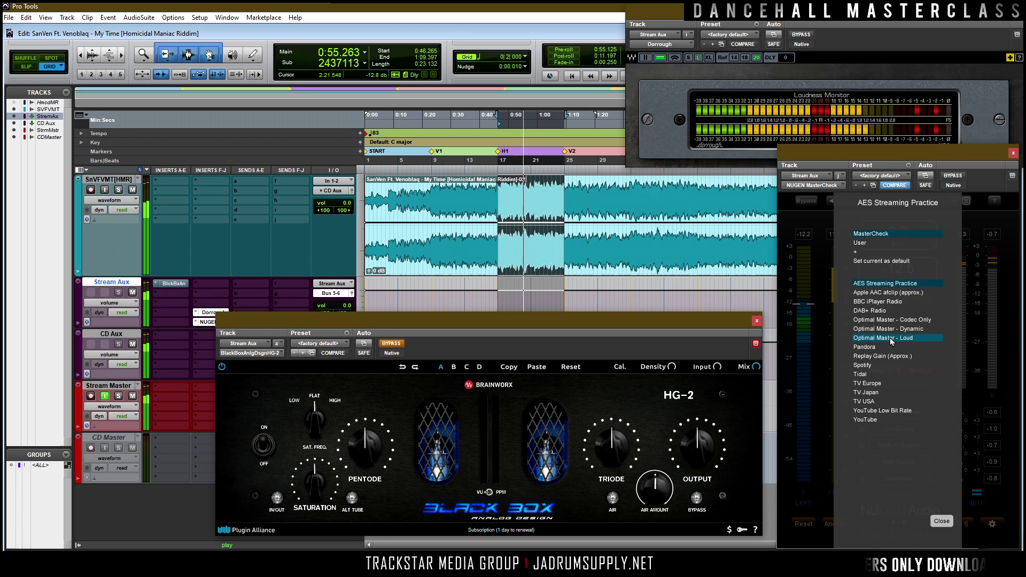
click(891, 367)
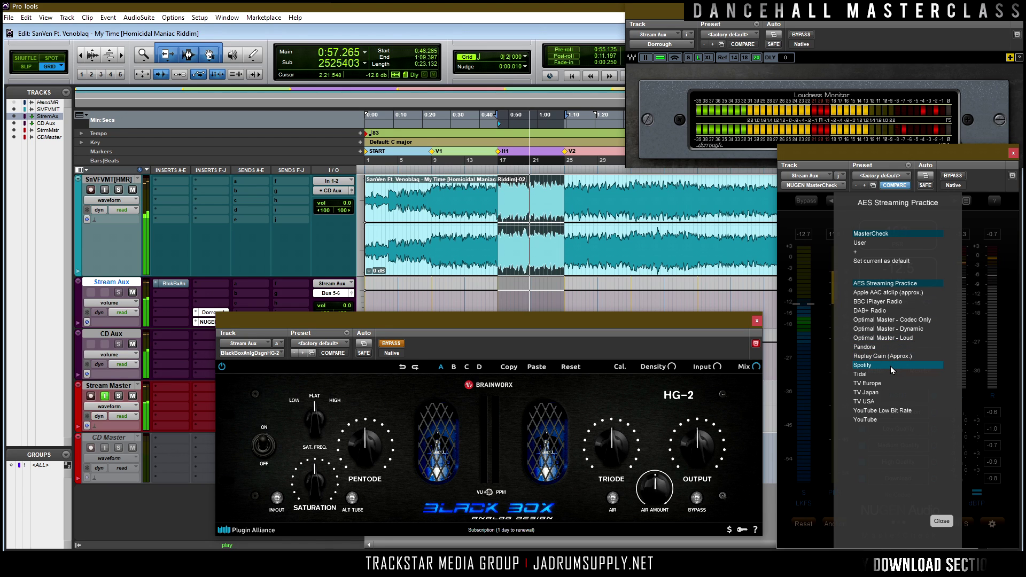
click(942, 522)
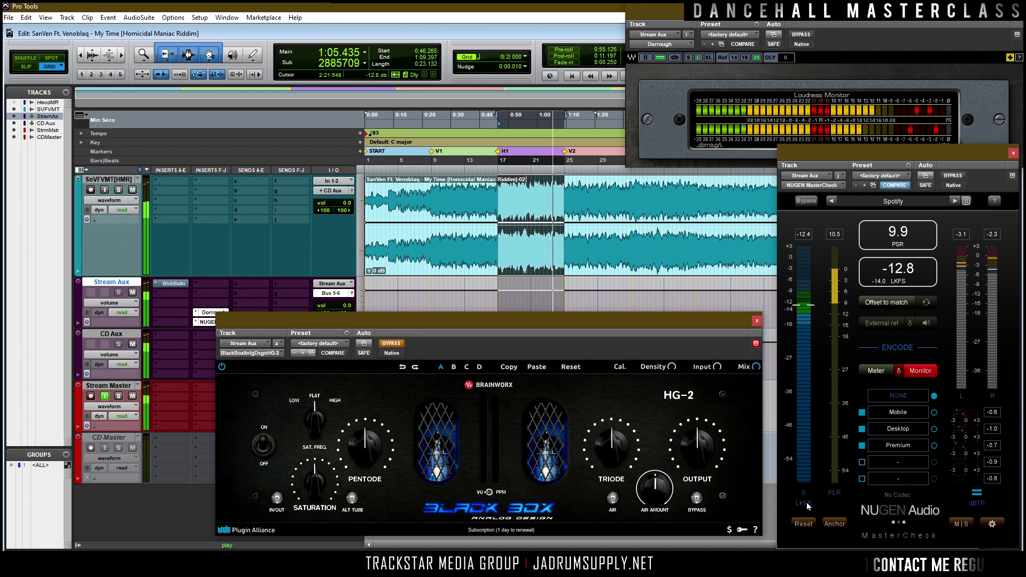
Step: Check the song's loudness and peaks against the Spotify target in MasterCheck, and stop playback
click(902, 523)
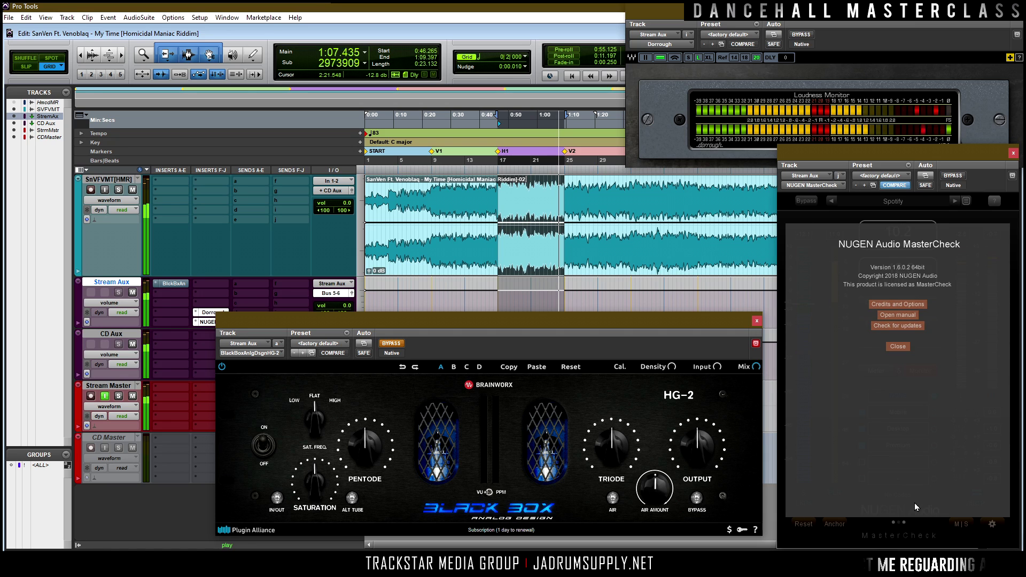
click(903, 347)
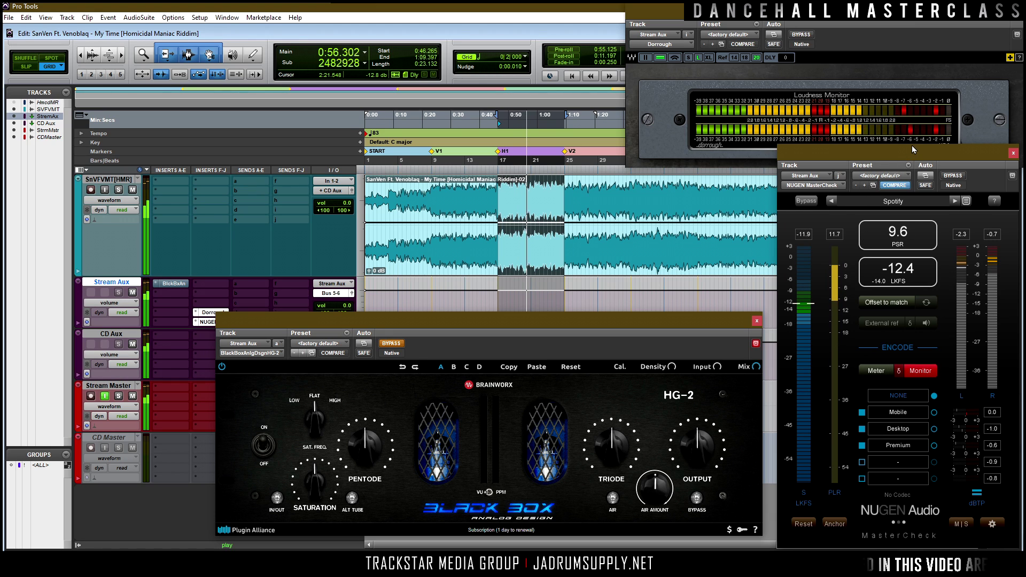
key(space)
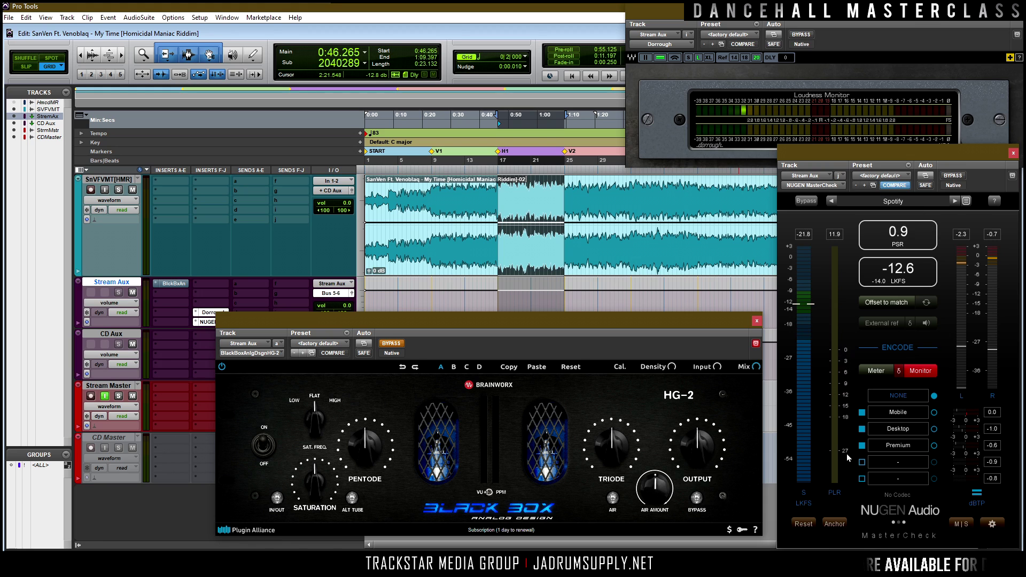
Step: Set MasterCheck's loudness units to LUFS in its settings, keep the Codec mode, and return to the meter view
click(992, 524)
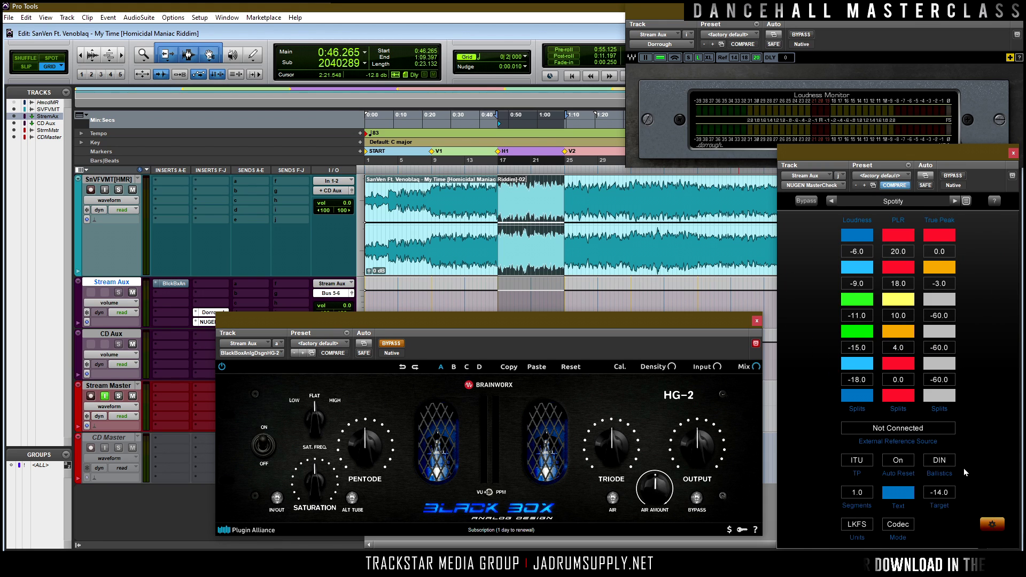
click(858, 525)
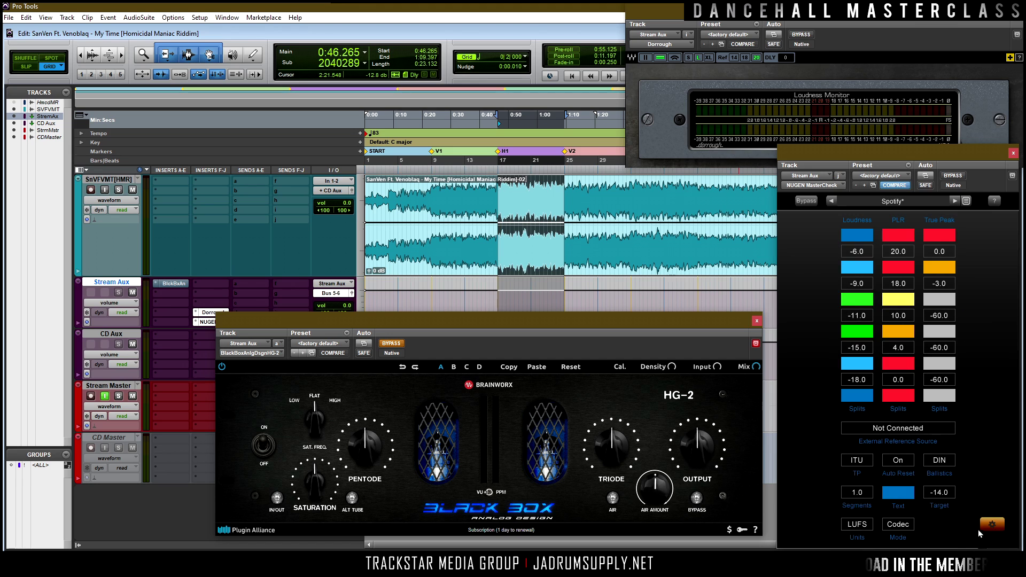
click(897, 525)
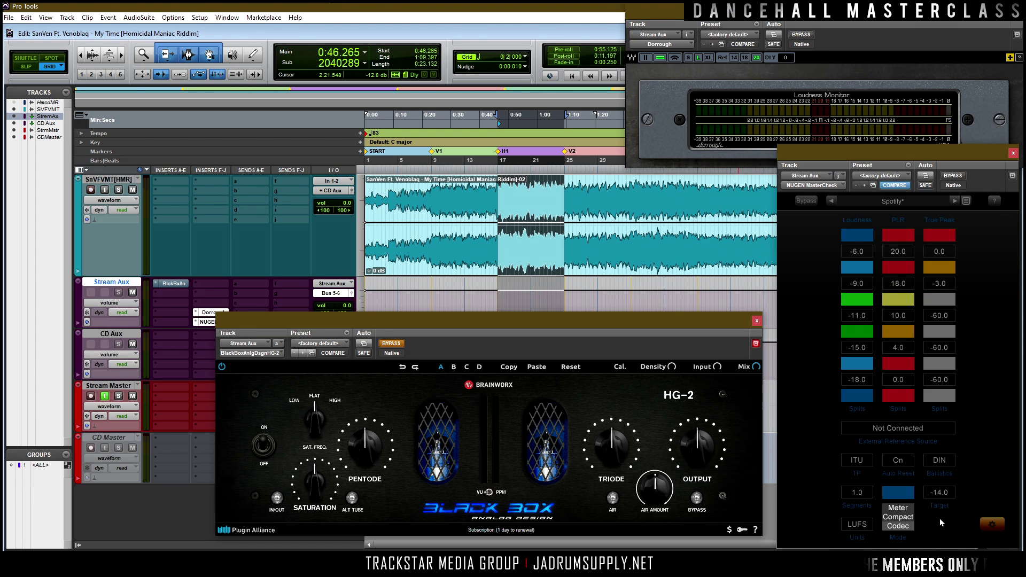
click(941, 523)
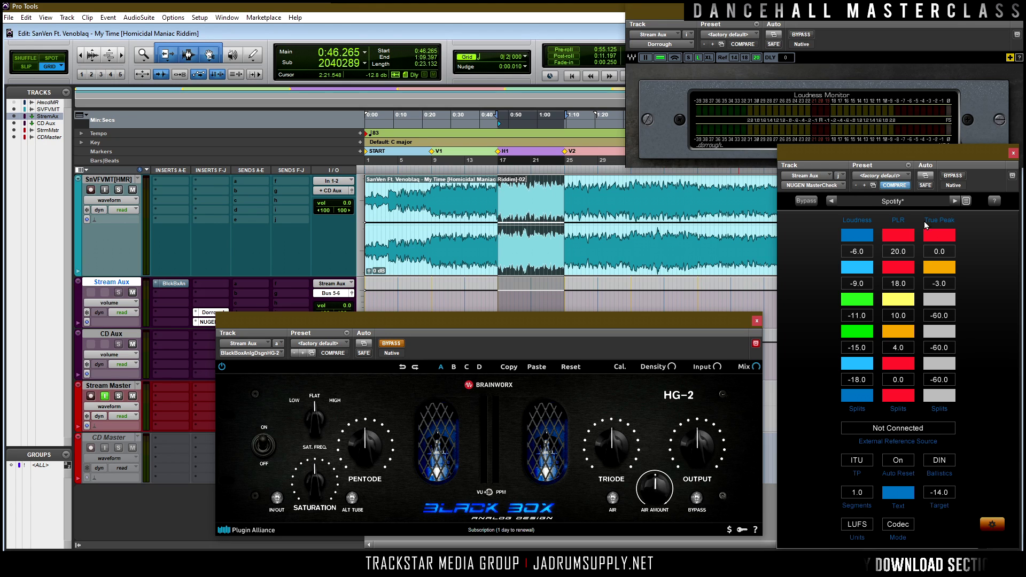
click(992, 524)
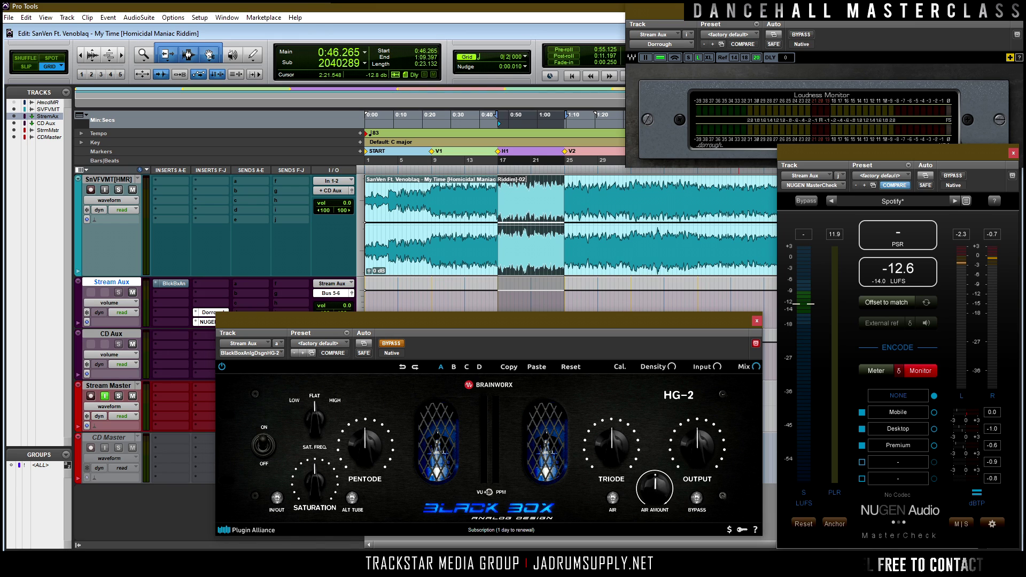
Step: View MasterCheck's user presets and play the H1 selection again to check its levels in LUFS
click(897, 202)
click(869, 242)
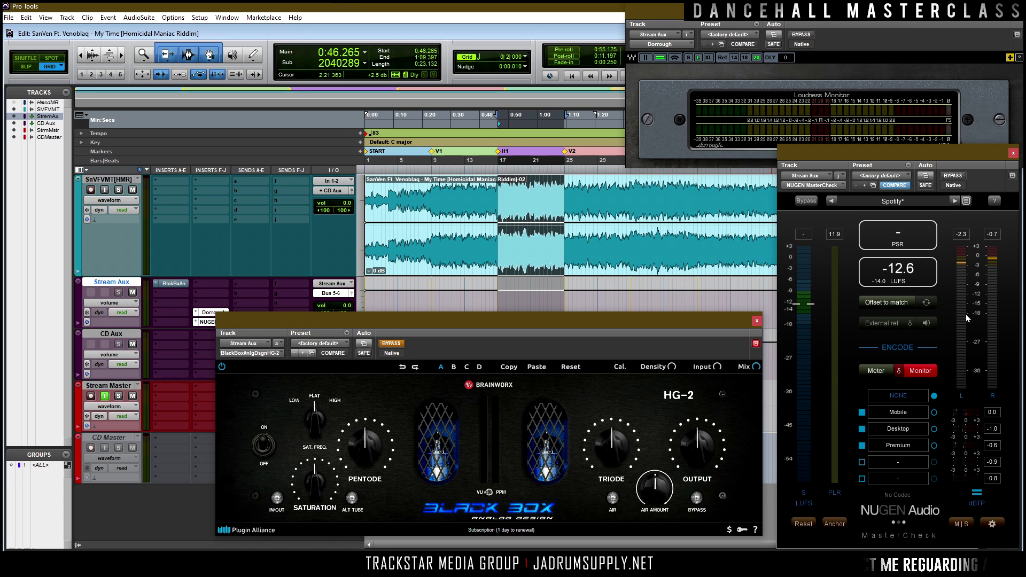
key(space)
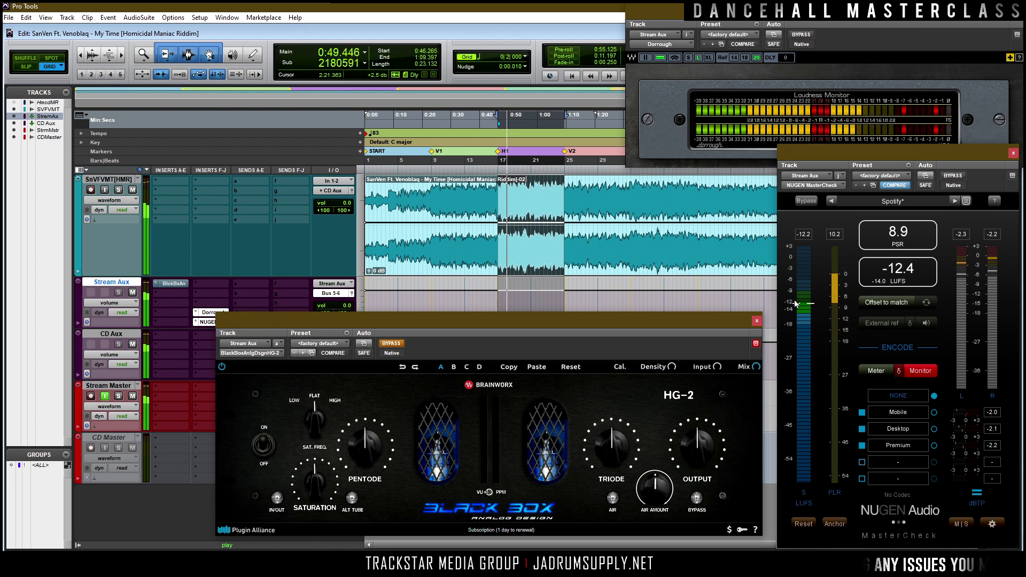
Step: Stop playback and try MasterCheck's Tidal, TV Europe, TV Japan and TV USA presets to compare their loudness targets
key(space)
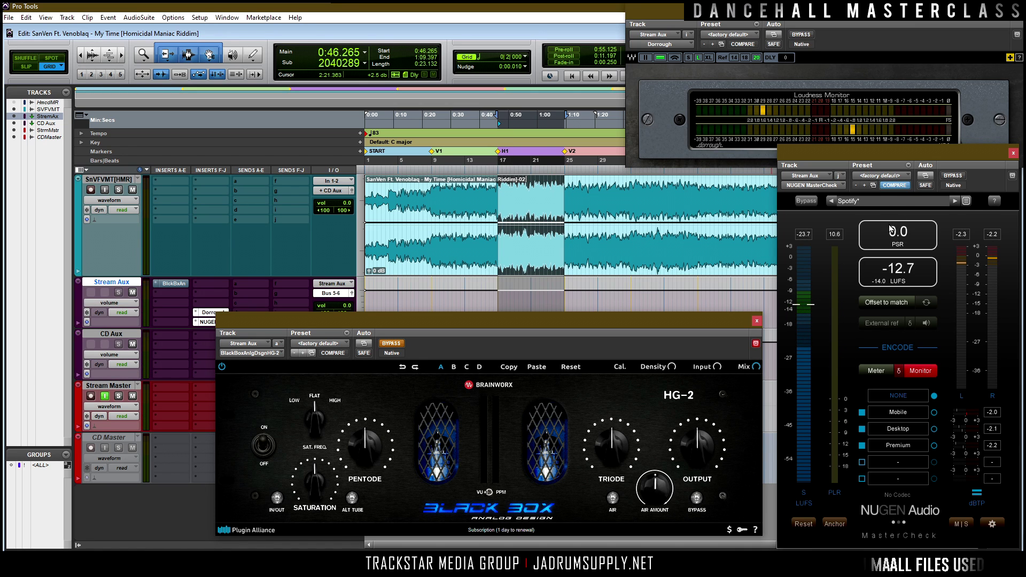
click(897, 201)
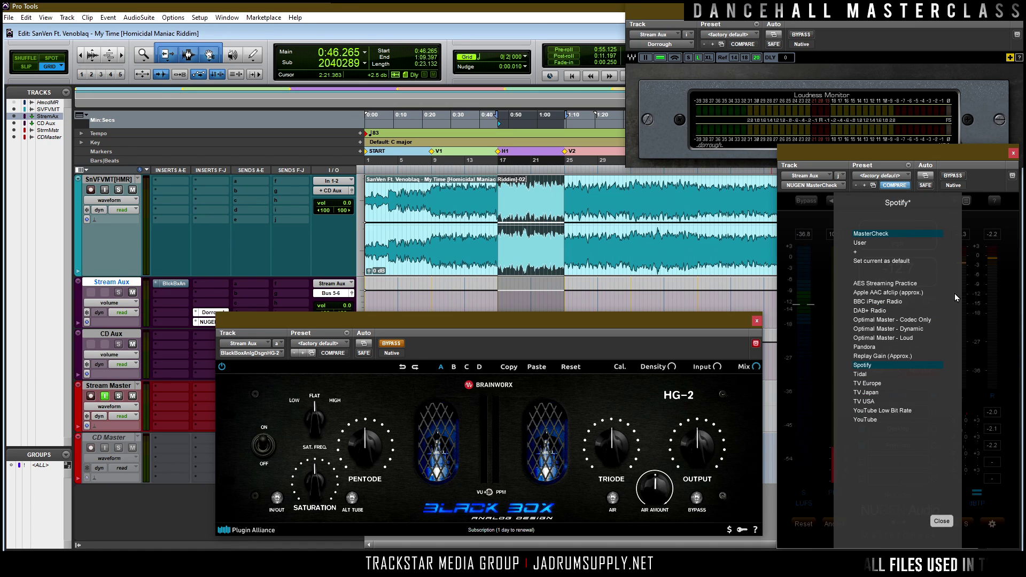
click(865, 375)
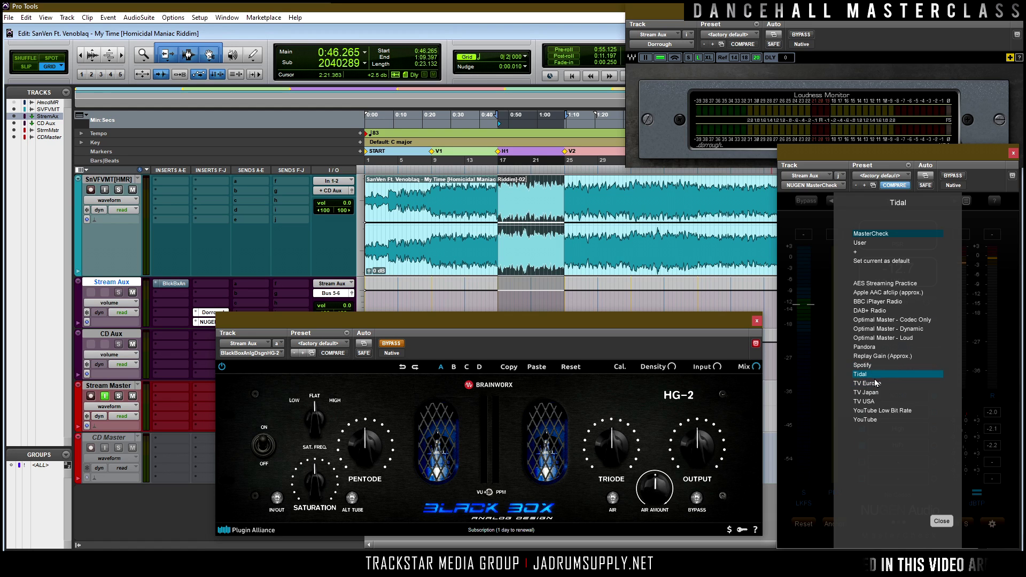
click(871, 374)
click(864, 384)
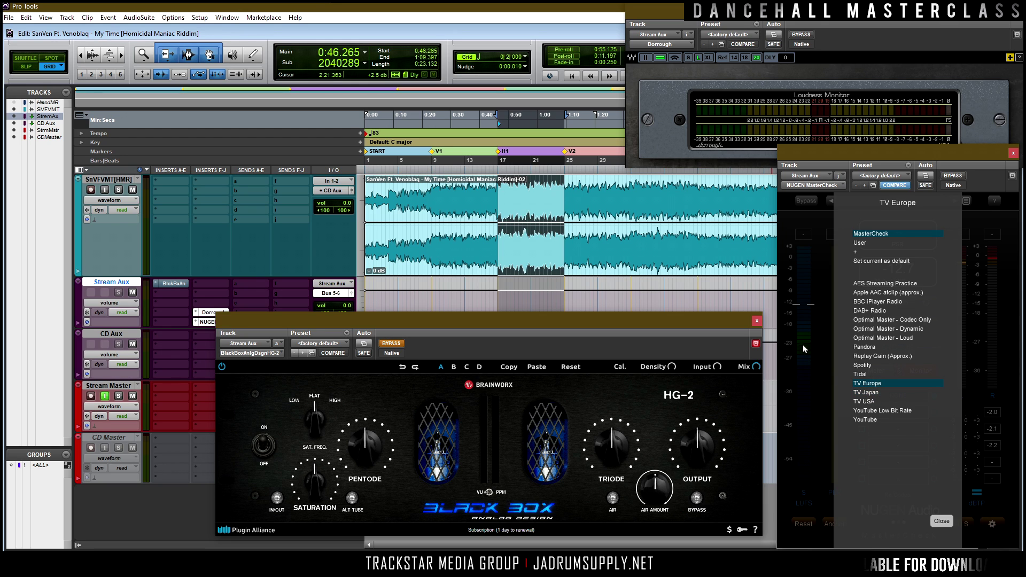
click(864, 392)
click(864, 402)
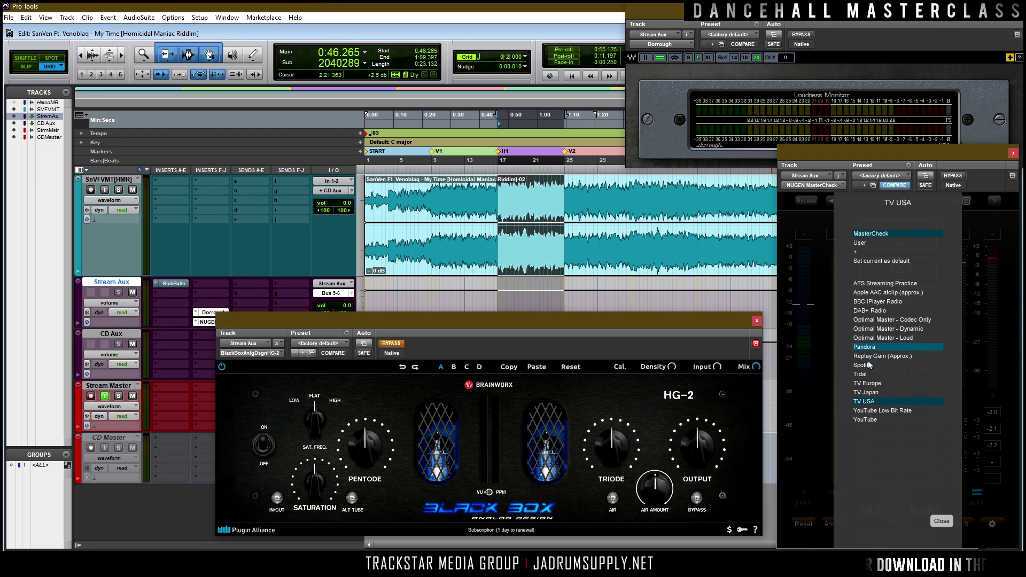
Step: Reload the Spotify preset in MasterCheck, and play the H1 selection to check its levels before stopping playback
click(867, 365)
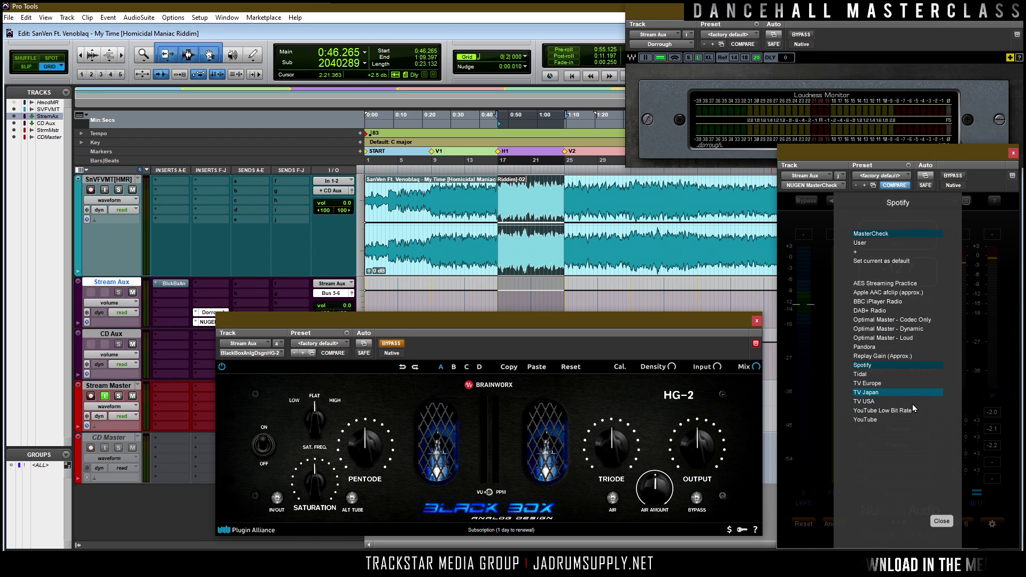
click(940, 519)
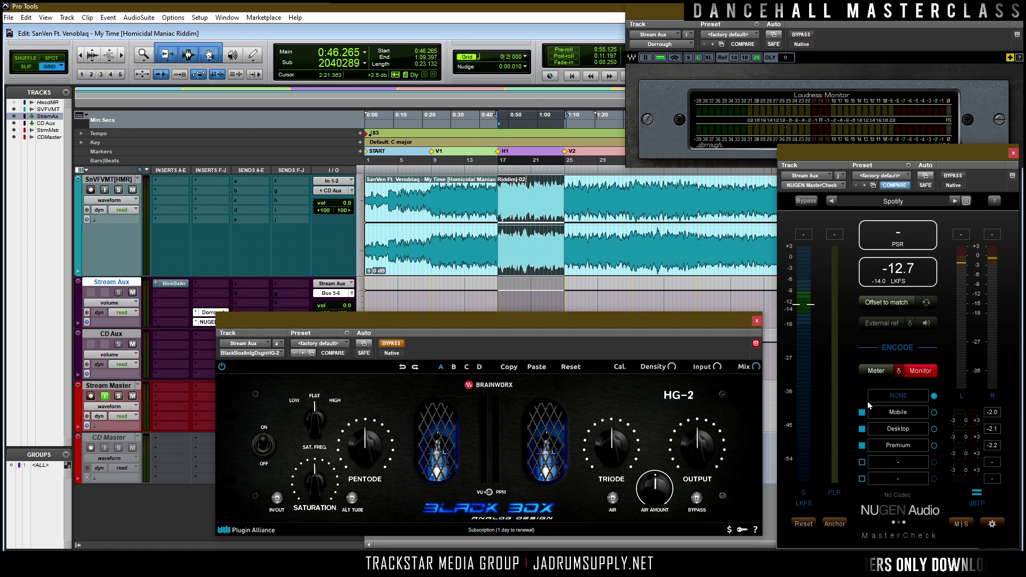
key(space)
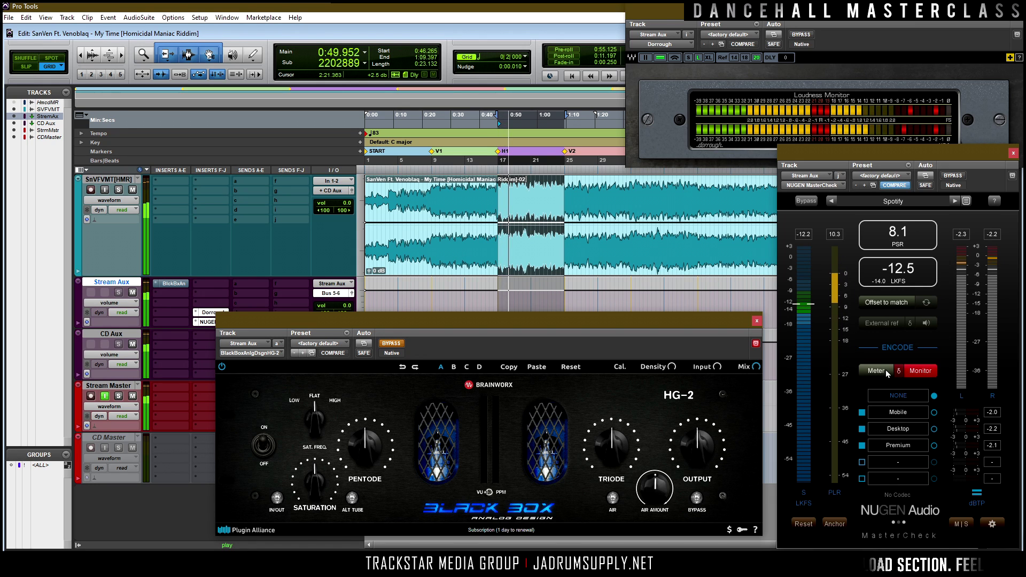
key(space)
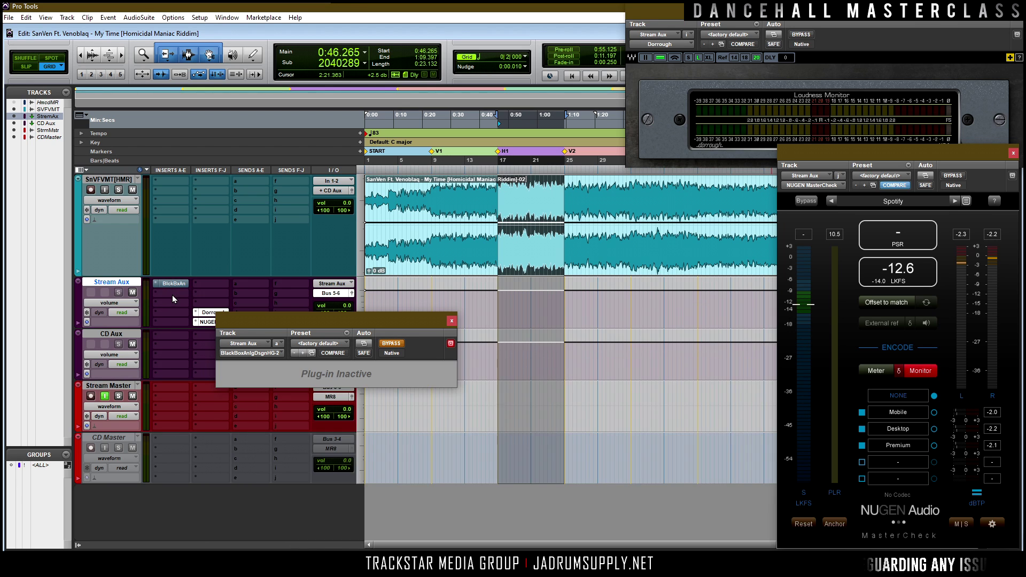
click(177, 287)
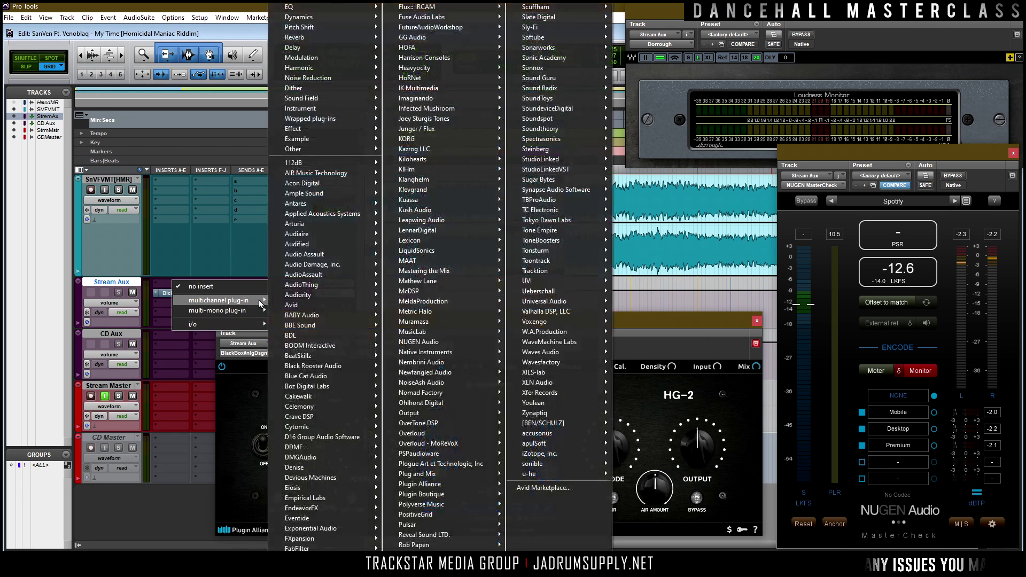
mouse_move(230, 300)
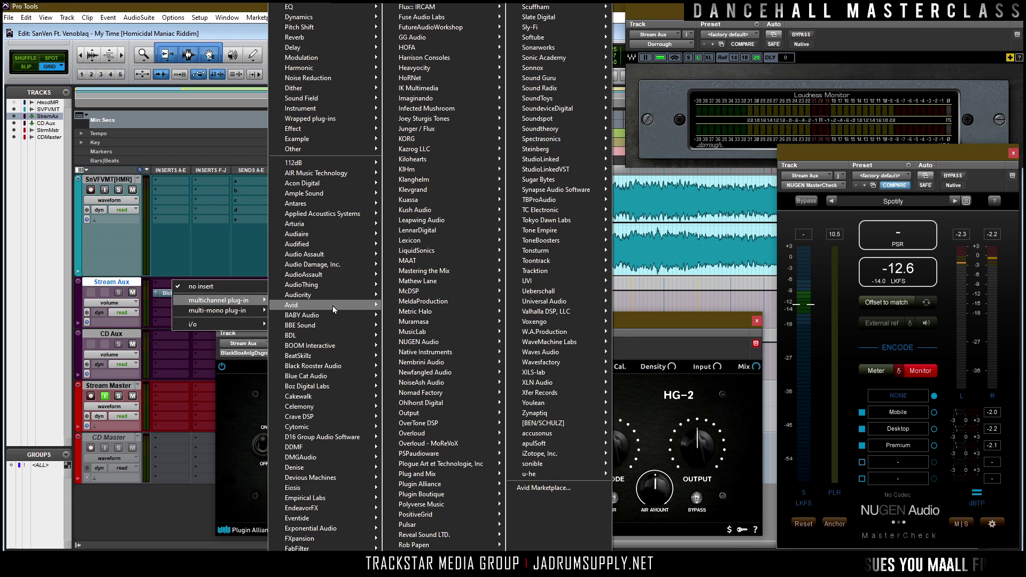
mouse_move(332, 306)
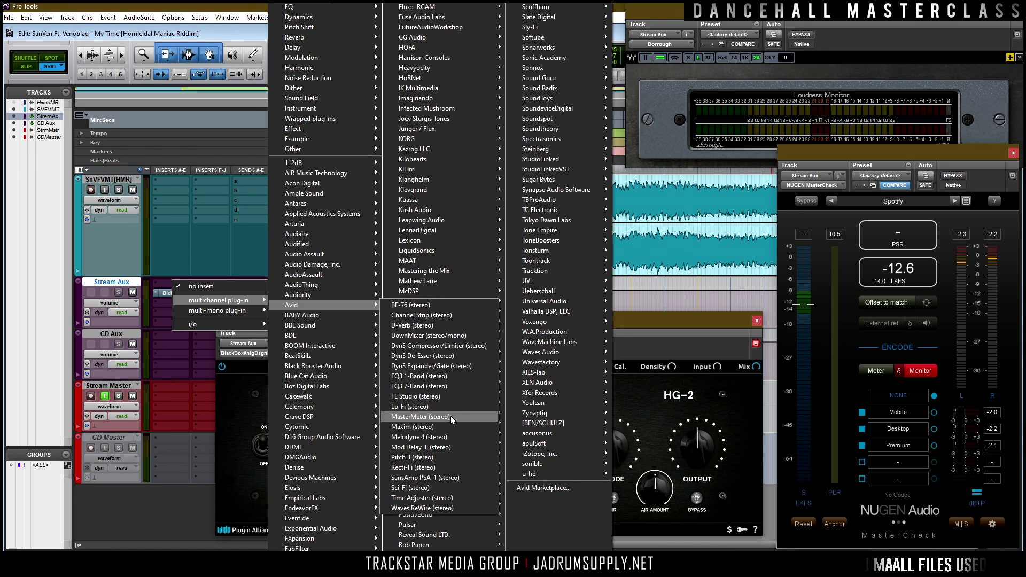
mouse_move(347, 148)
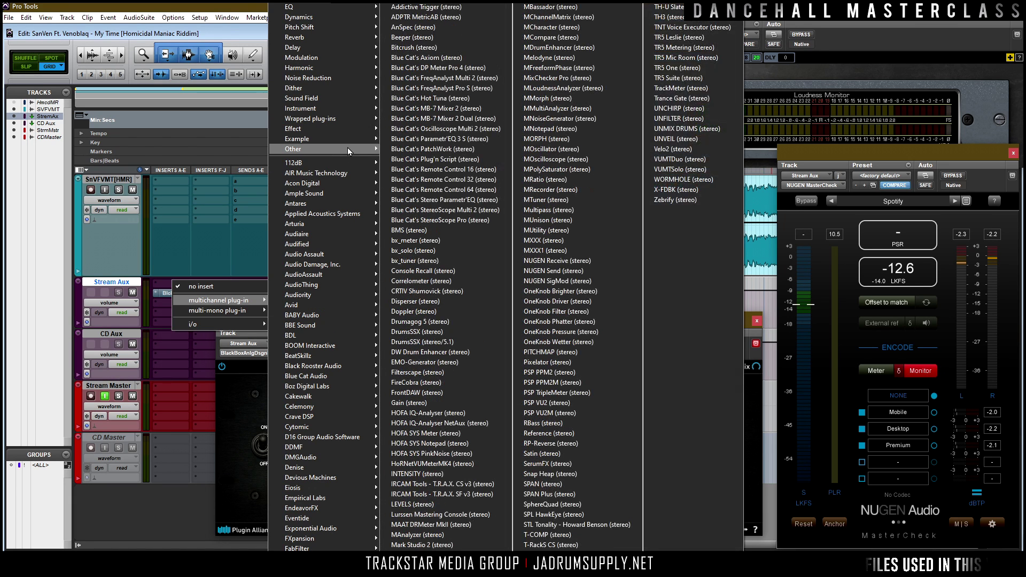
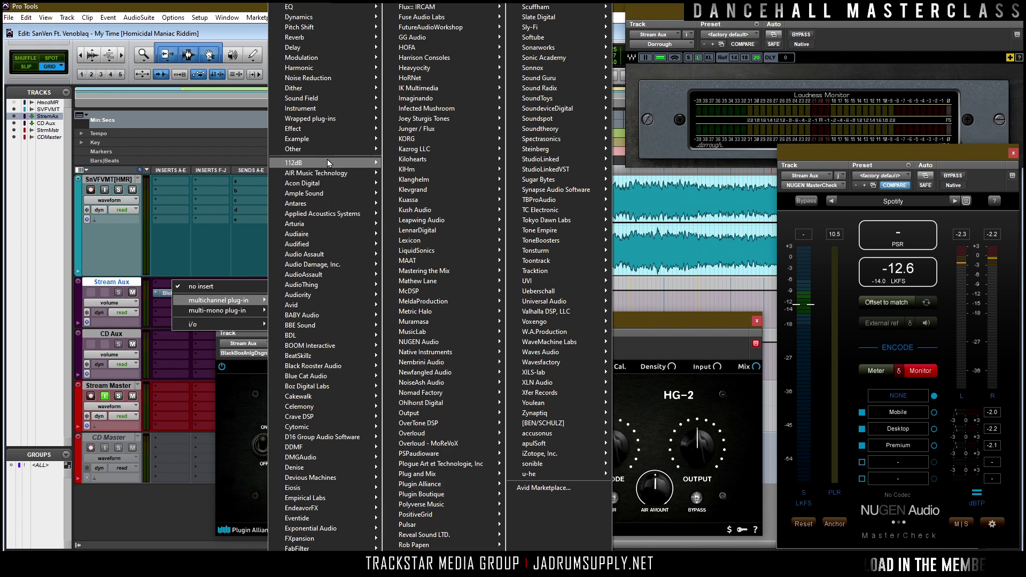
mouse_move(342, 130)
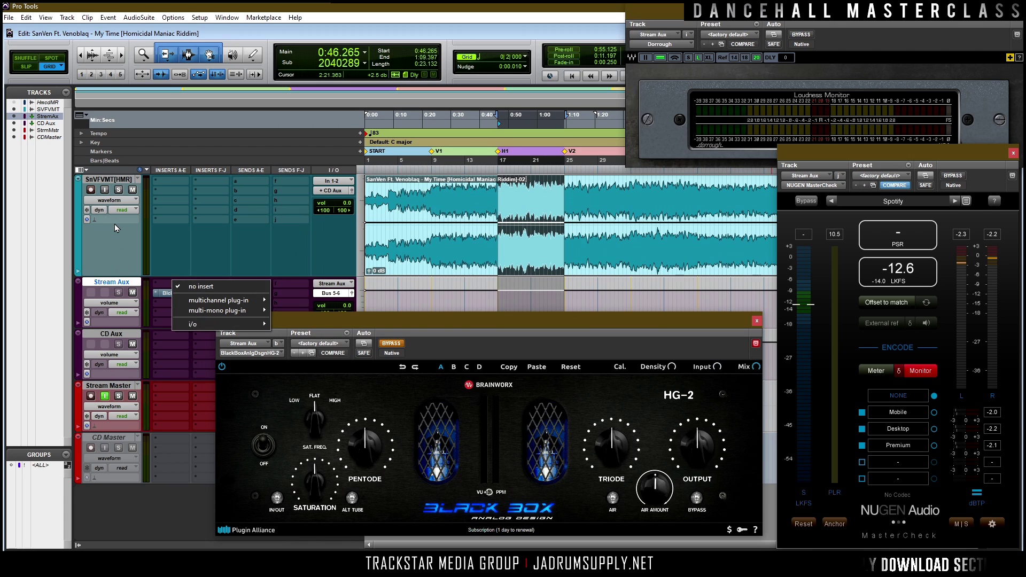
Step: Insert a multi-mono Trim plug-in on the SnVFVMT track and move it to Stream Aux's first insert slot, ahead of the Black Box
click(164, 187)
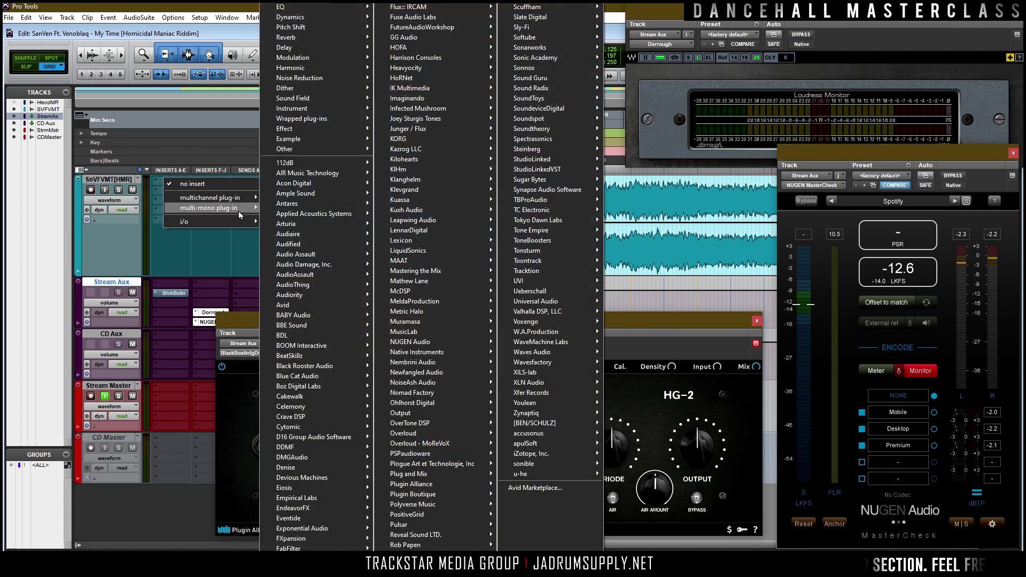
mouse_move(241, 209)
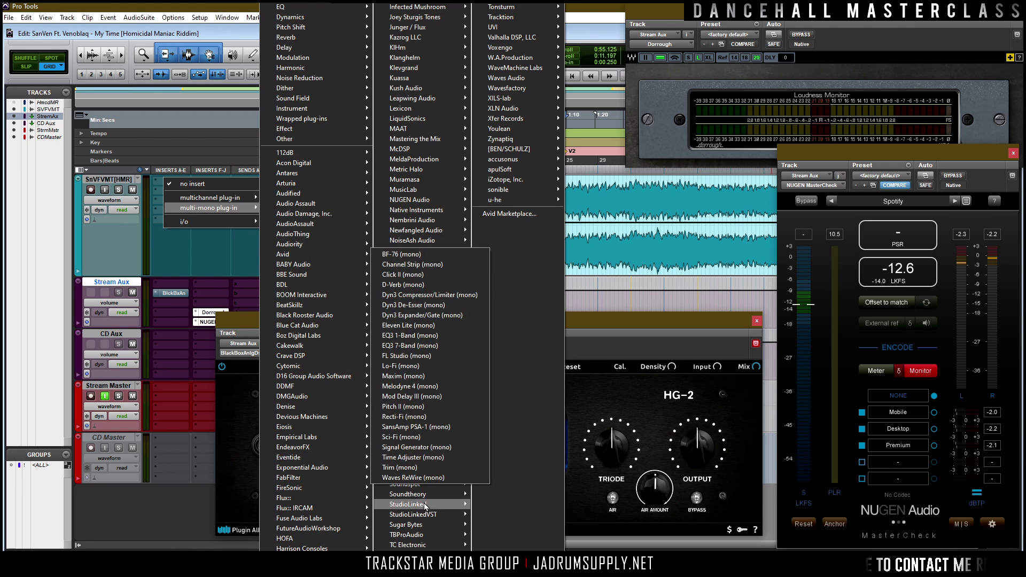
click(409, 468)
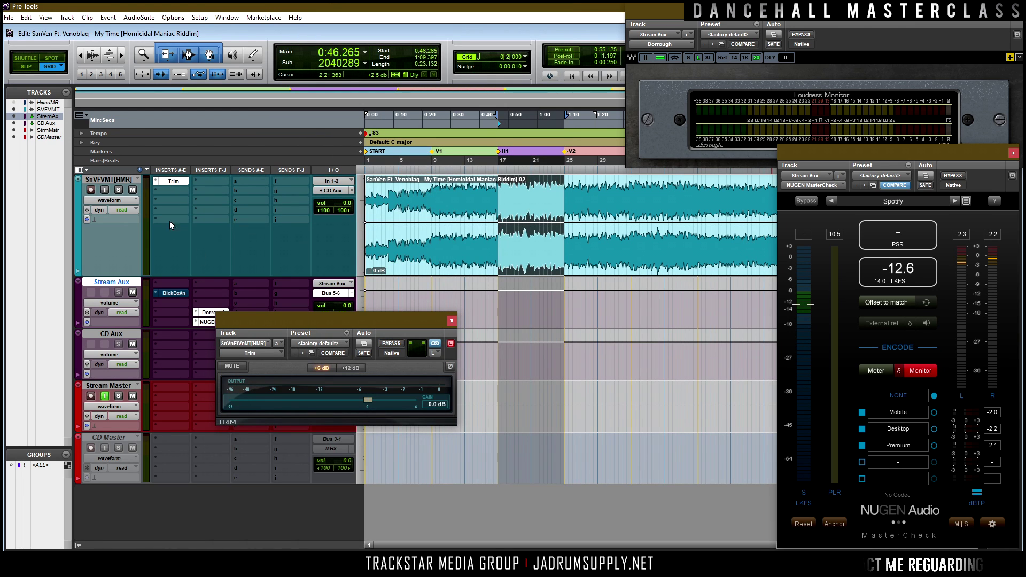
drag(175, 287, 176, 288)
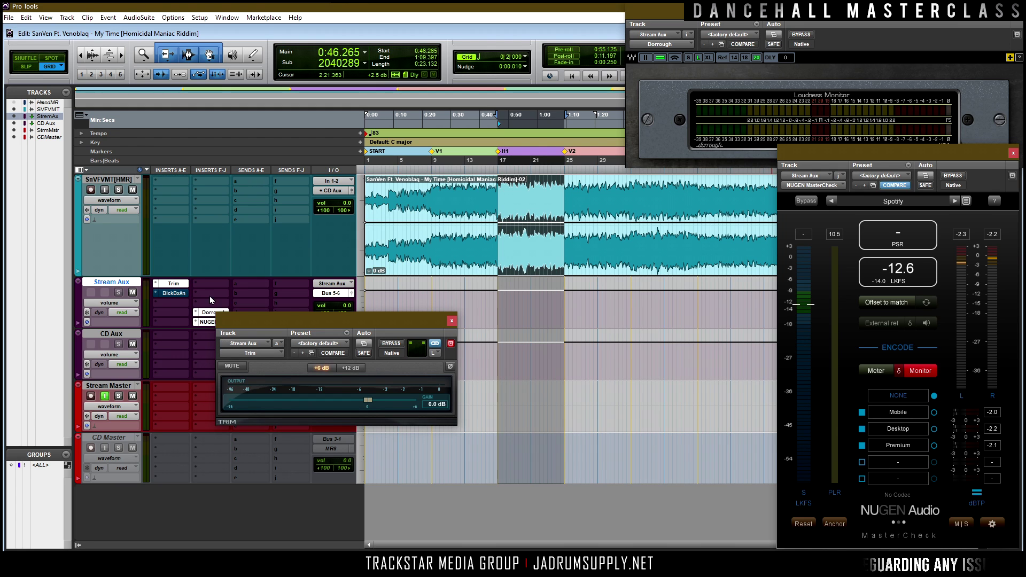
Step: Play the H1 selection and compare the signal with the Trim plug-in bypassed and active
key(space)
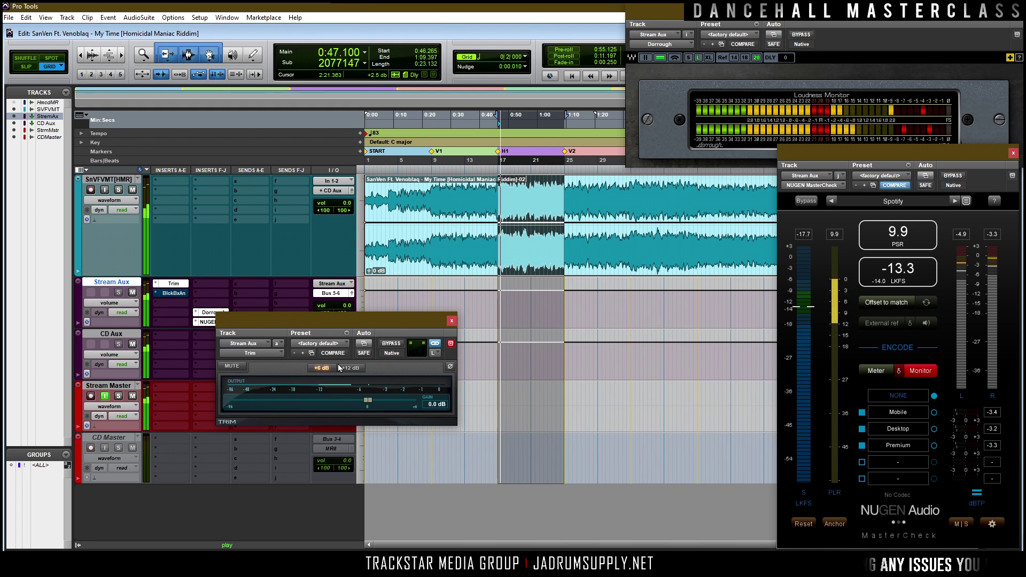
click(394, 344)
click(394, 345)
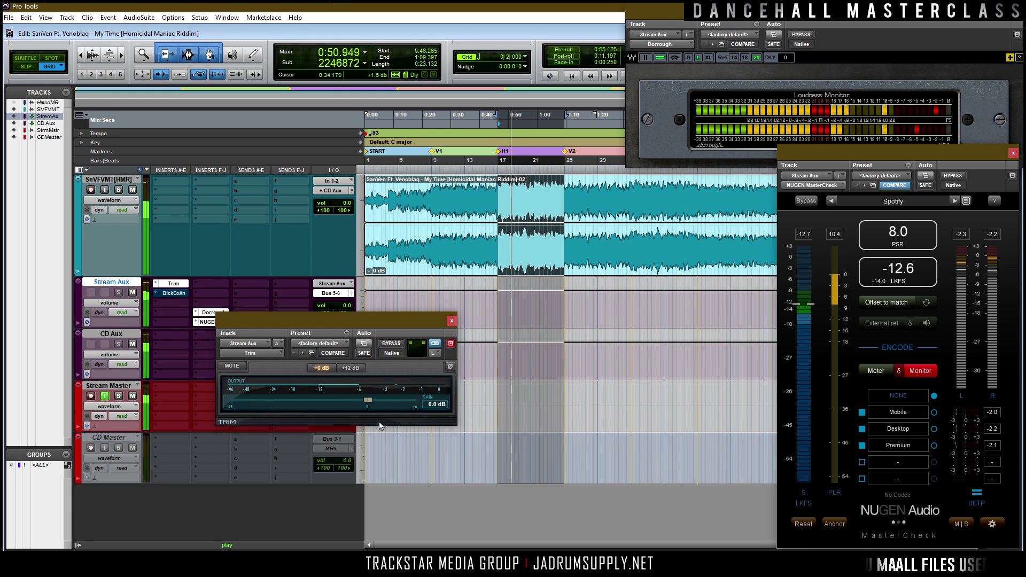
key(space)
Step: Set the Trim plug-in's gain on Stream Aux to -4.0 dB
click(432, 403)
text(-)
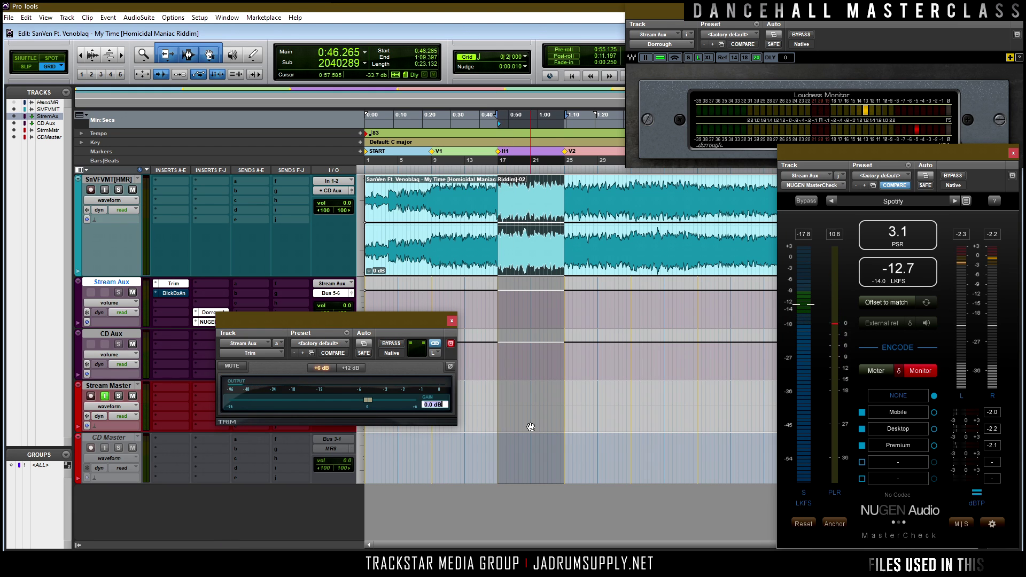
text(4)
key(Return)
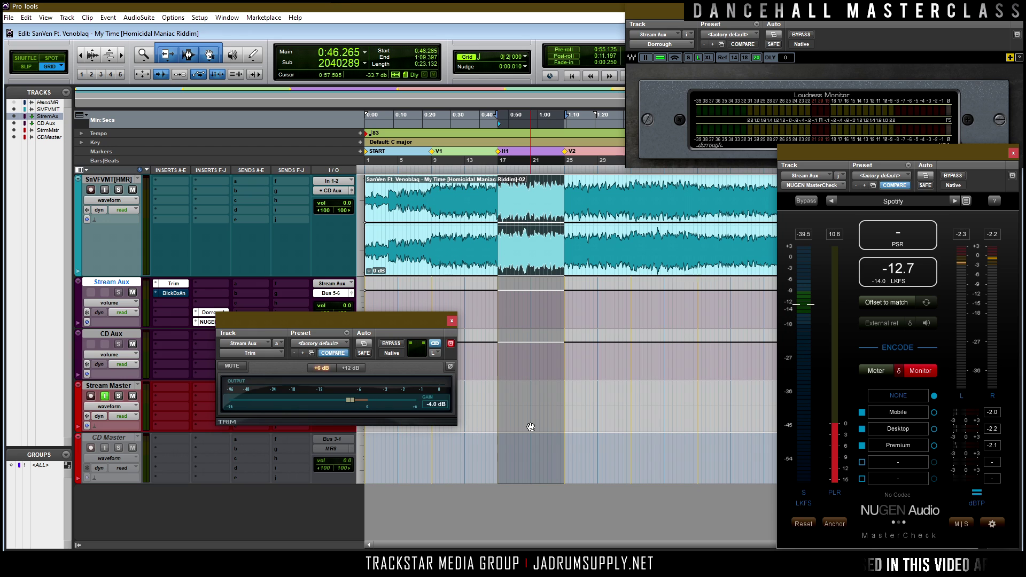
Step: Change the MasterCheck loudness unit to LUFS and check the trimmed level while the H1 selection plays
key(space)
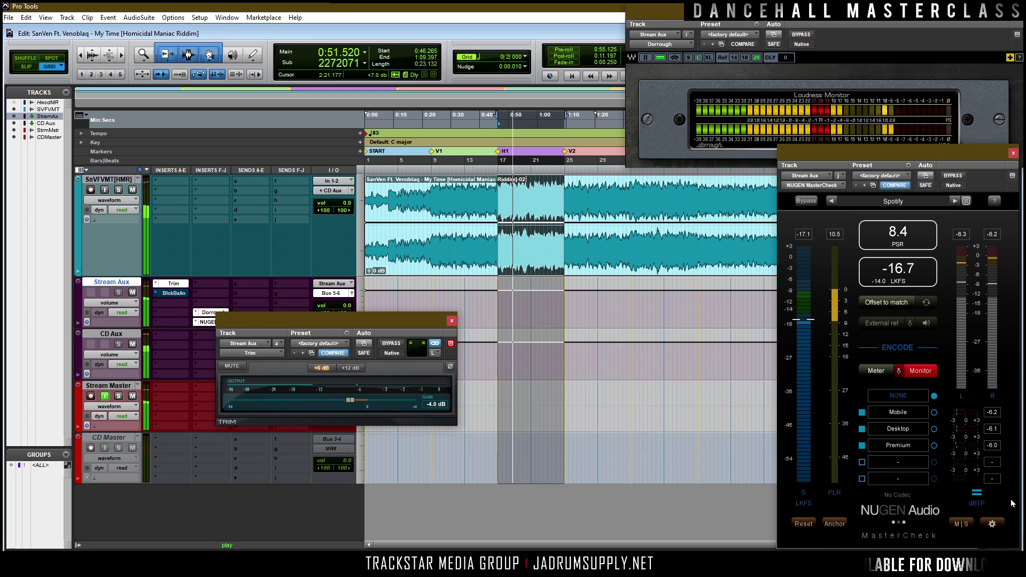
click(991, 523)
click(860, 527)
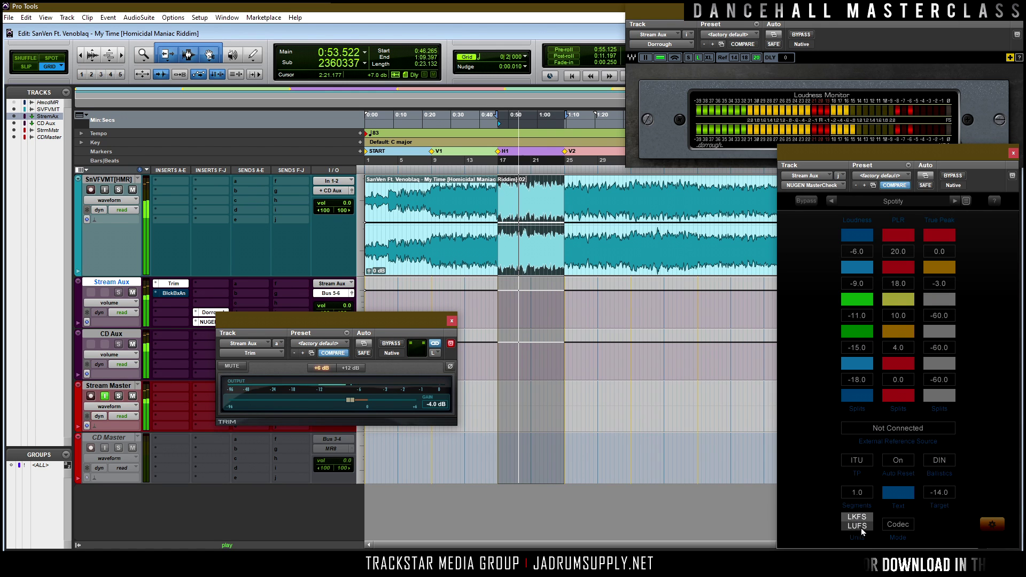
click(991, 523)
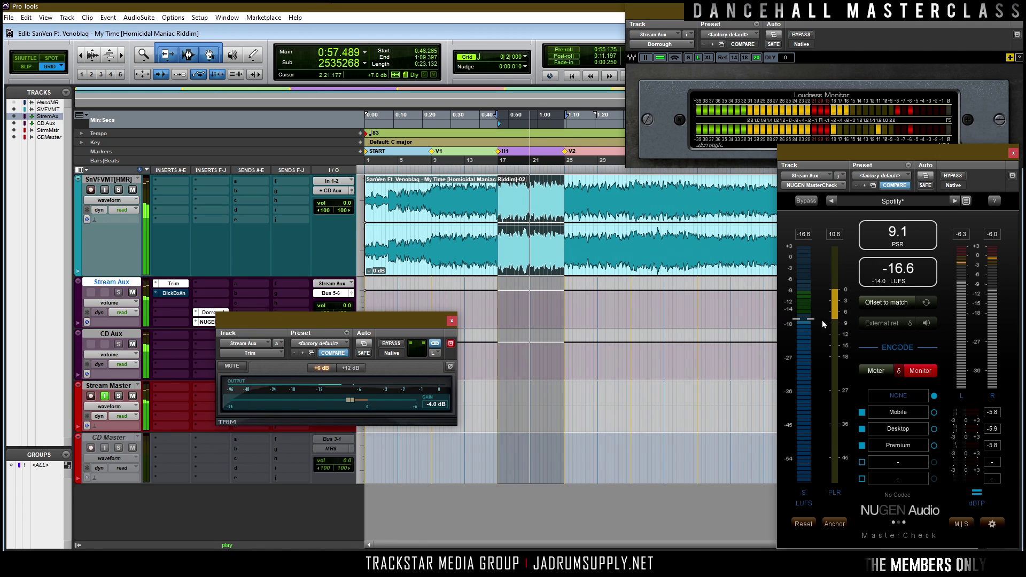
key(space)
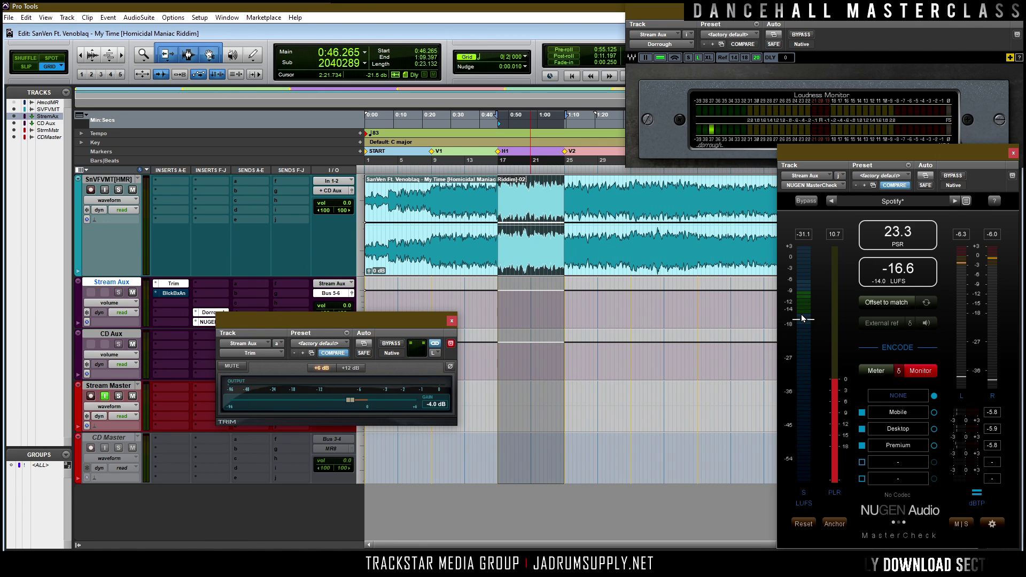
Step: Close the Trim window and open Stream Aux's Black Box HG-2, placing its window higher over the edit area
click(451, 320)
click(173, 293)
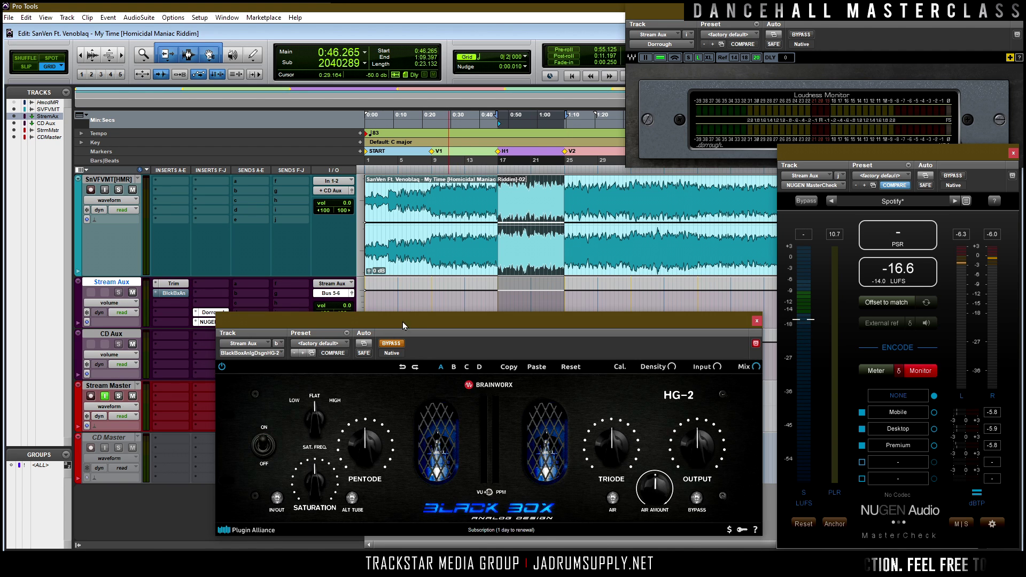
drag(431, 321, 428, 230)
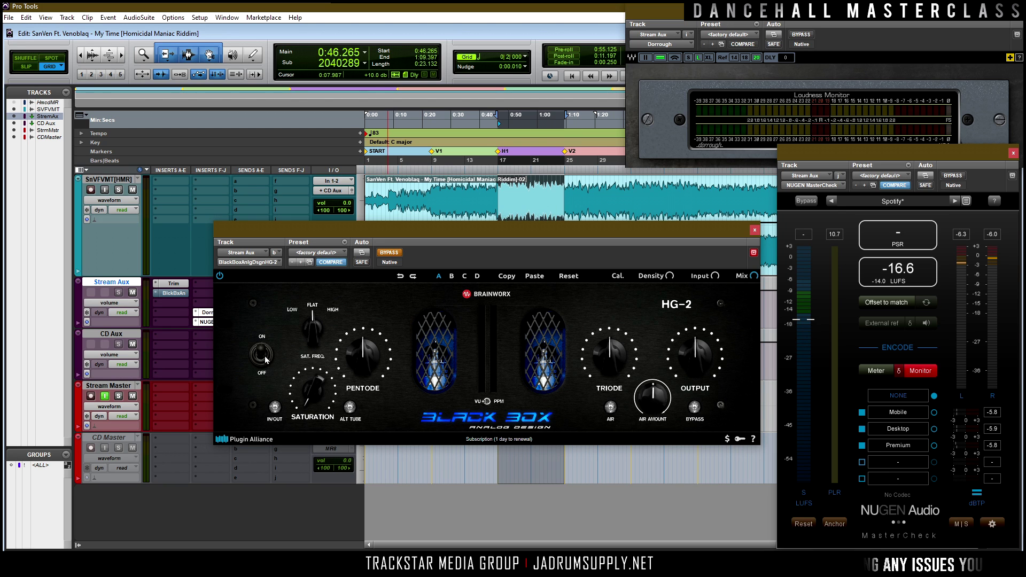
Step: Take the Black Box HG-2 out of bypass during playback and engage its saturation with the saturation frequency on HIGH
key(space)
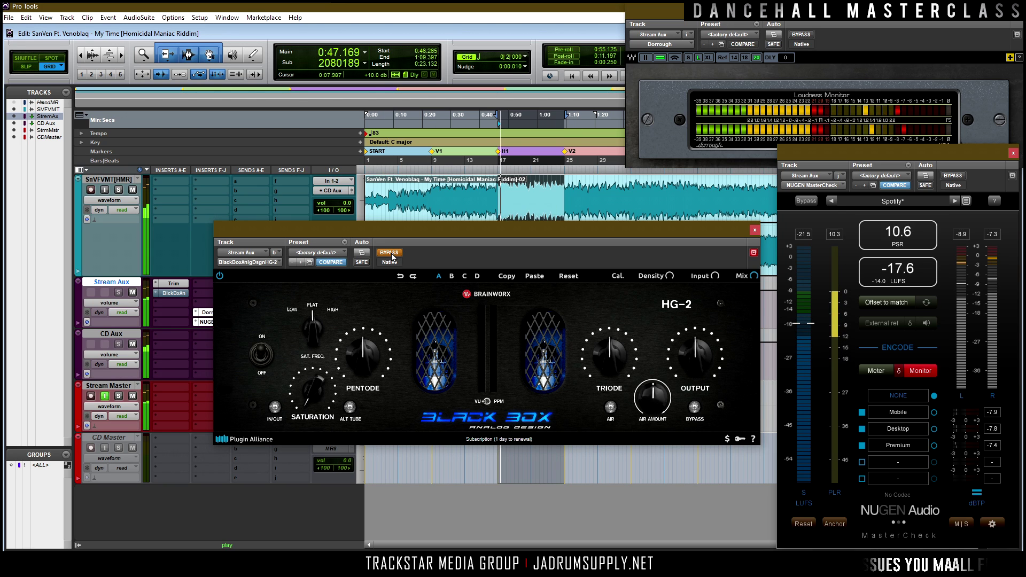
click(390, 253)
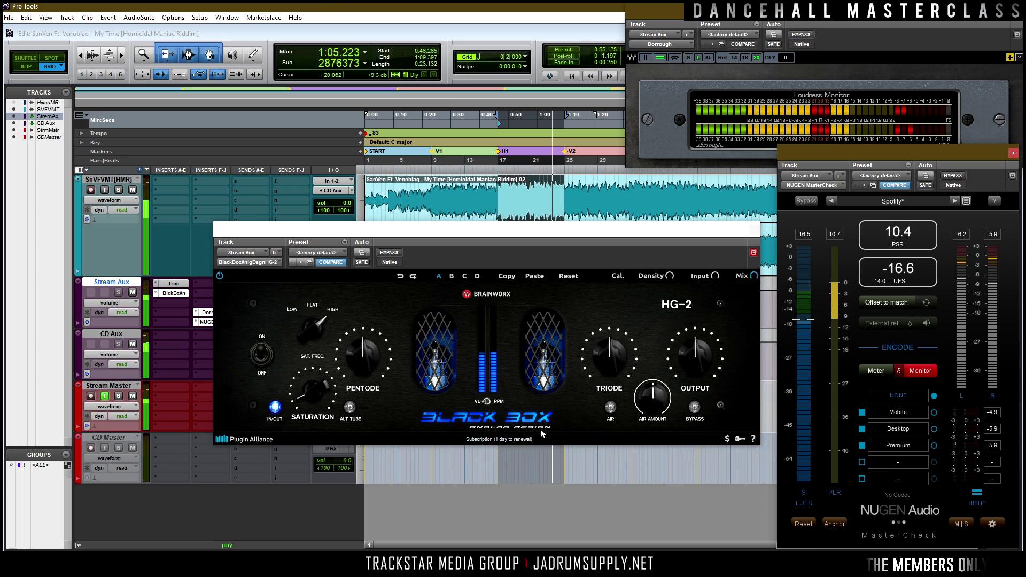
click(316, 392)
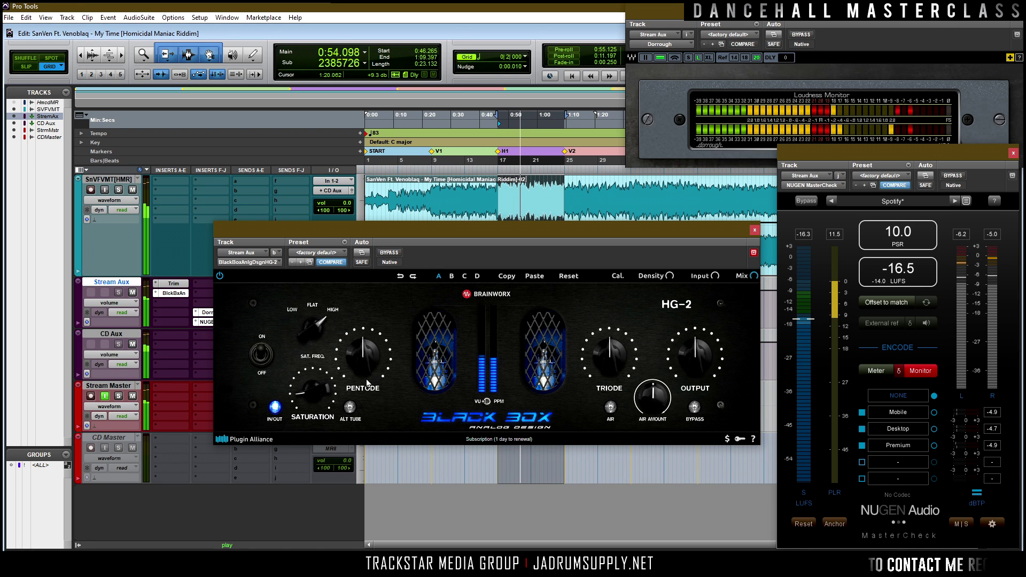
key(space)
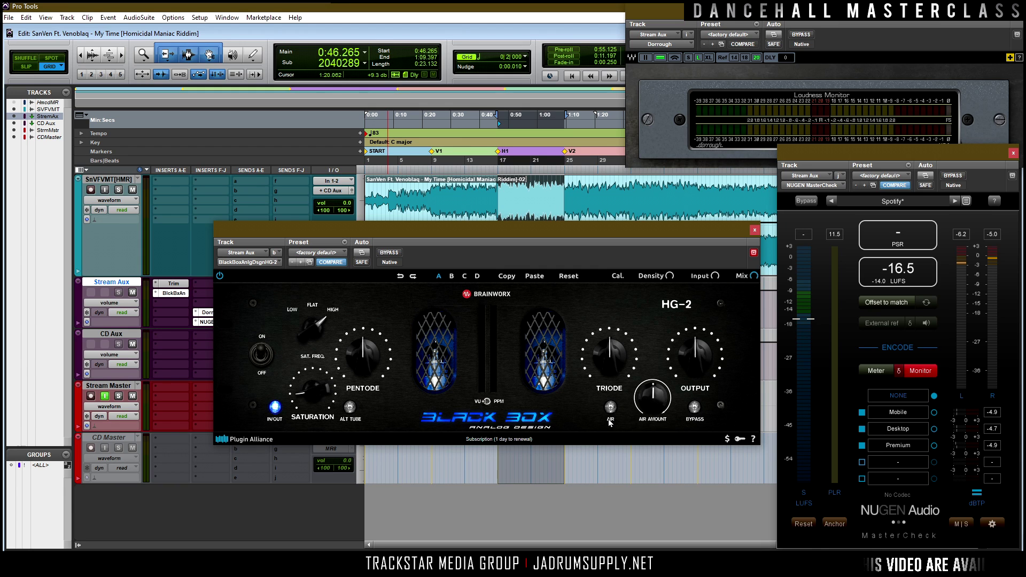
Step: Turn the HG-2's Air Amount down to minimum and raise its Pentode to about 54% while the H1 selection plays
drag(652, 398, 636, 517)
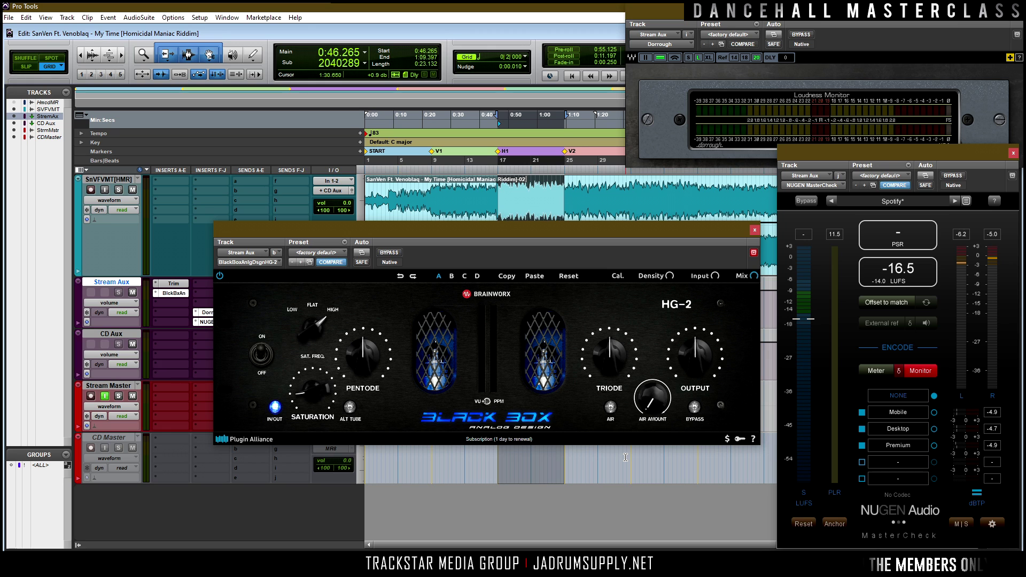
key(space)
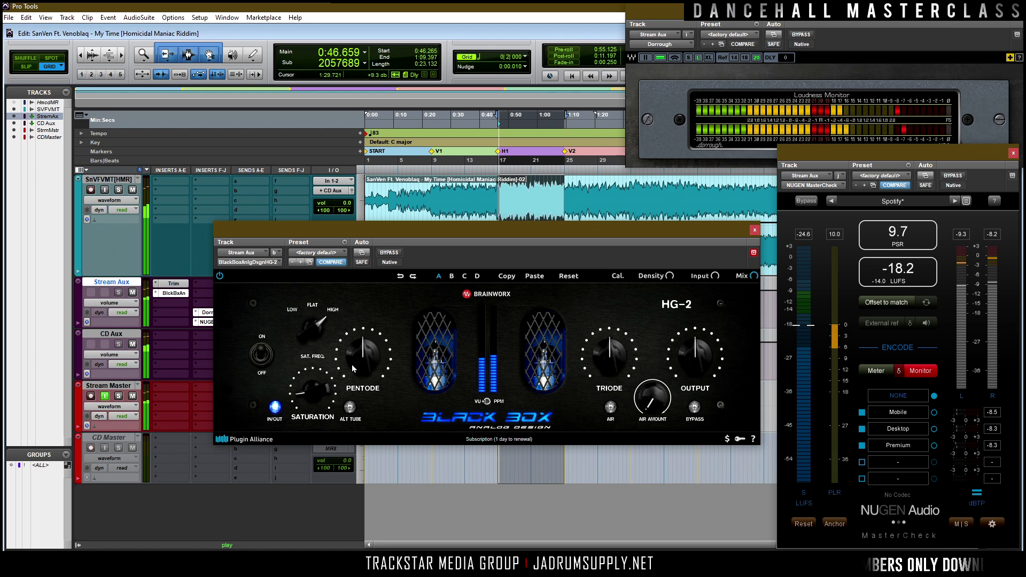
mouse_move(360, 359)
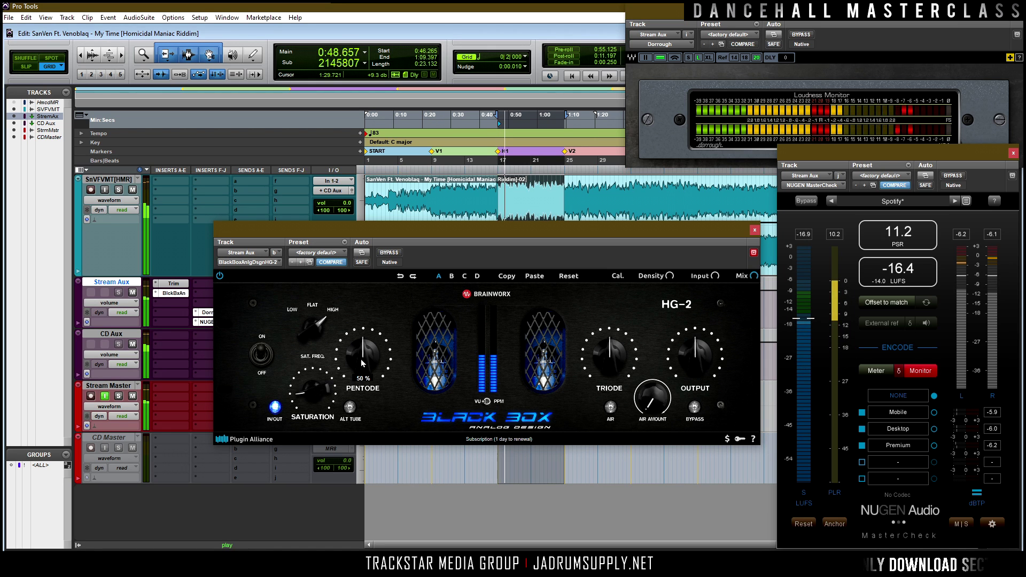
mouse_move(361, 359)
mouse_down()
mouse_move(360, 332)
mouse_move(364, 358)
mouse_up()
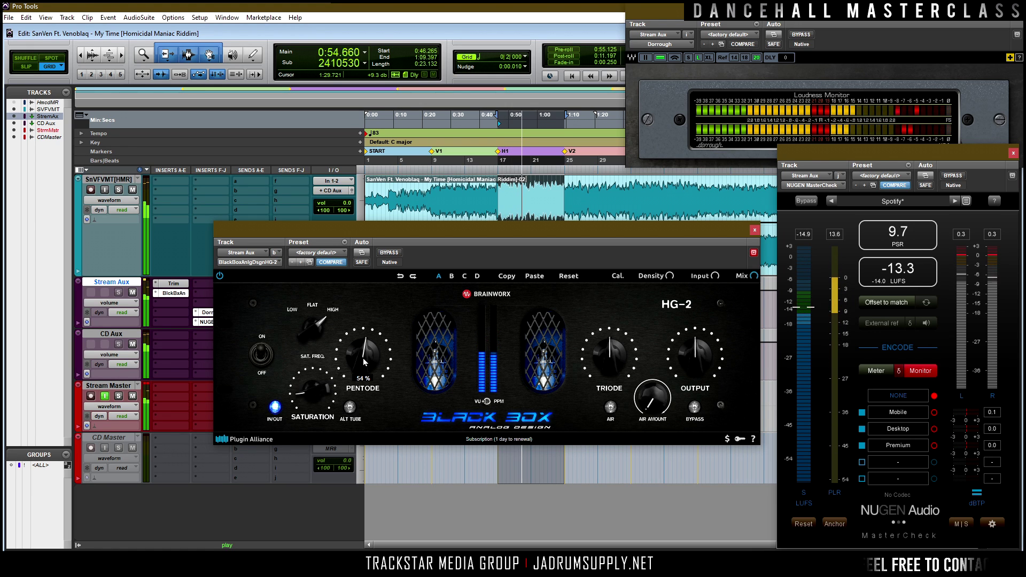
Step: Raise the HG-2's Triode slightly above its midpoint while listening to the H1 selection
click(611, 365)
drag(612, 360, 613, 364)
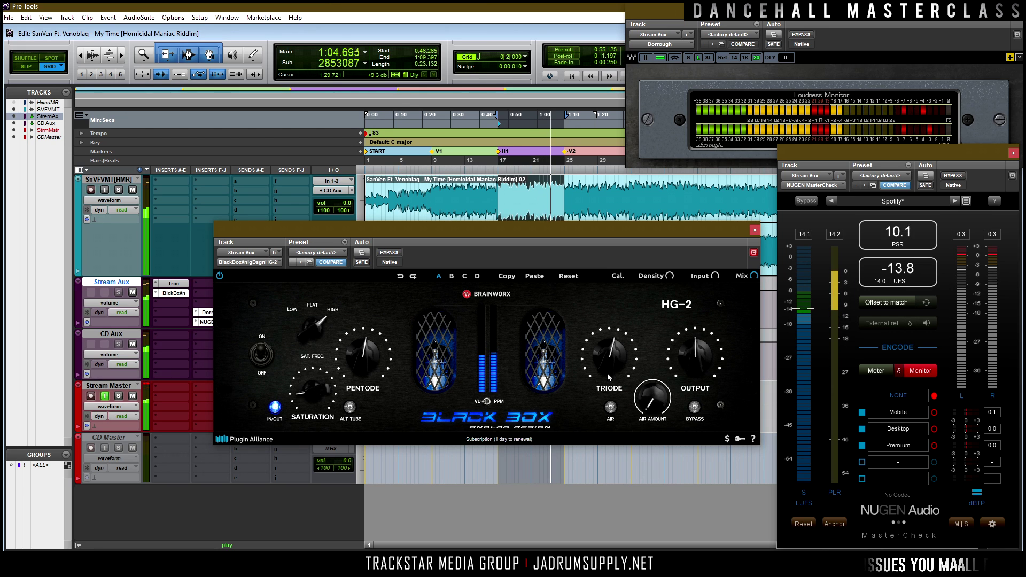
key(space)
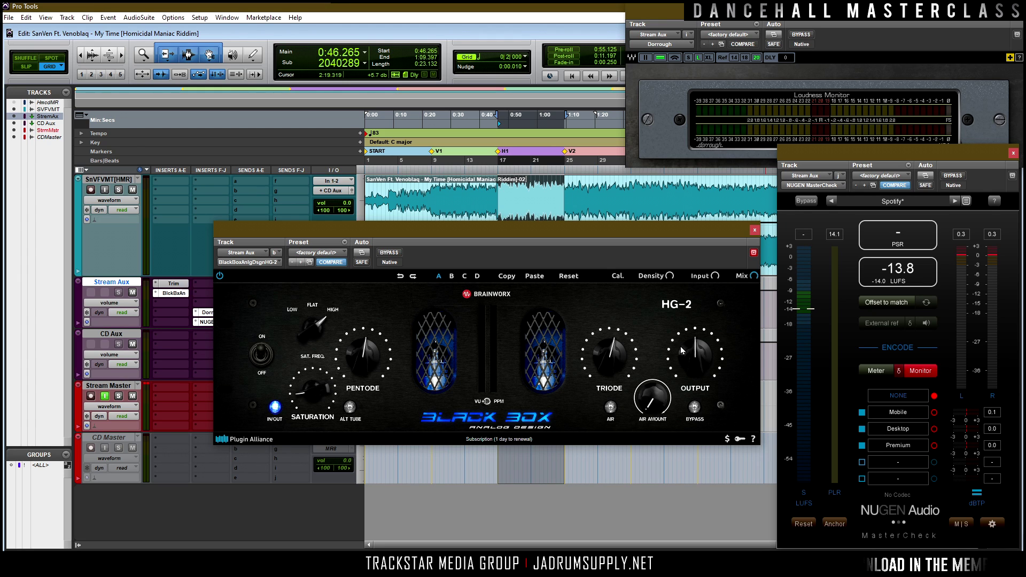
Step: Lower the HG-2's Output to 46% while the H1 selection plays
key(space)
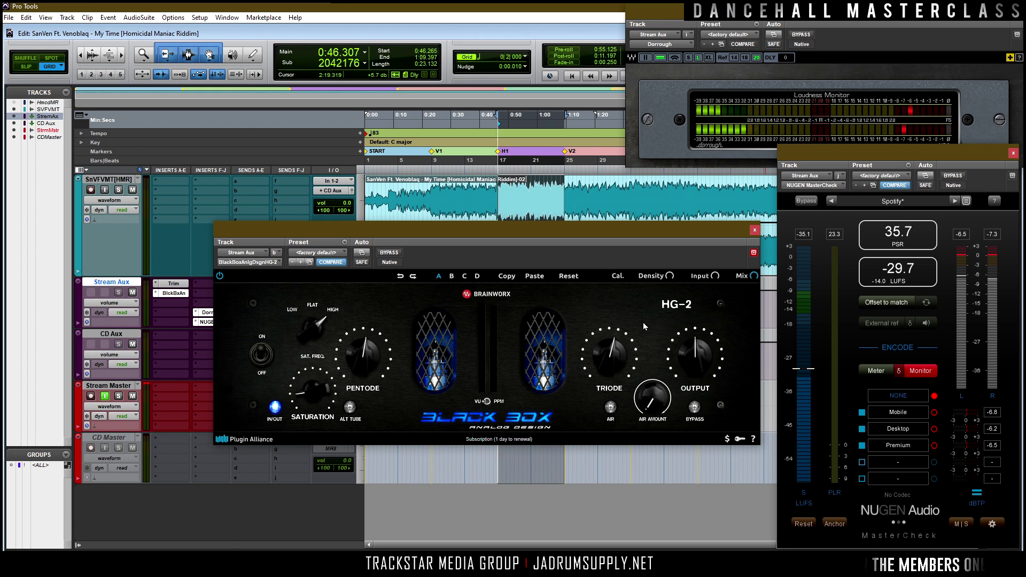
mouse_move(698, 363)
drag(698, 363, 707, 374)
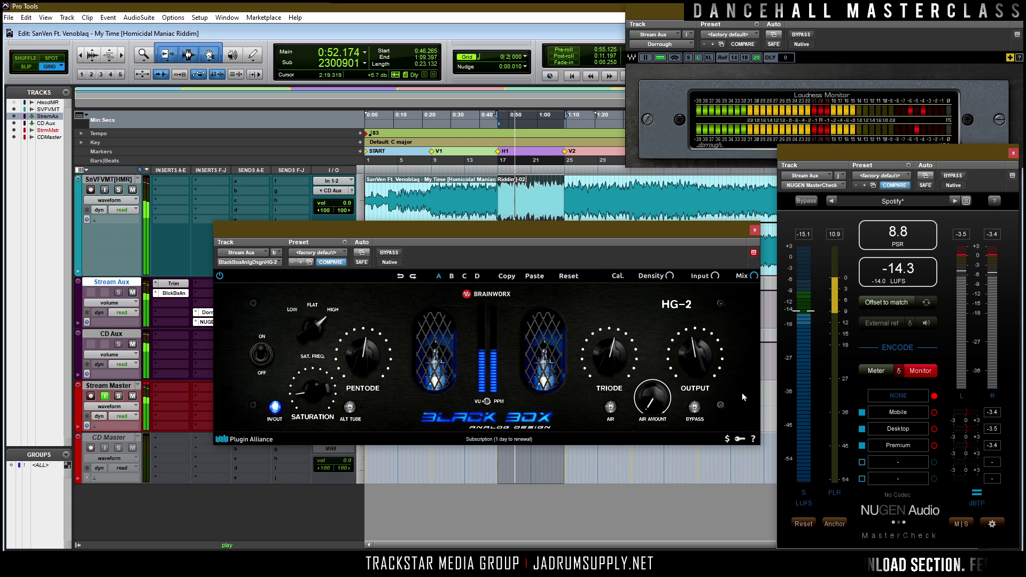
mouse_move(702, 369)
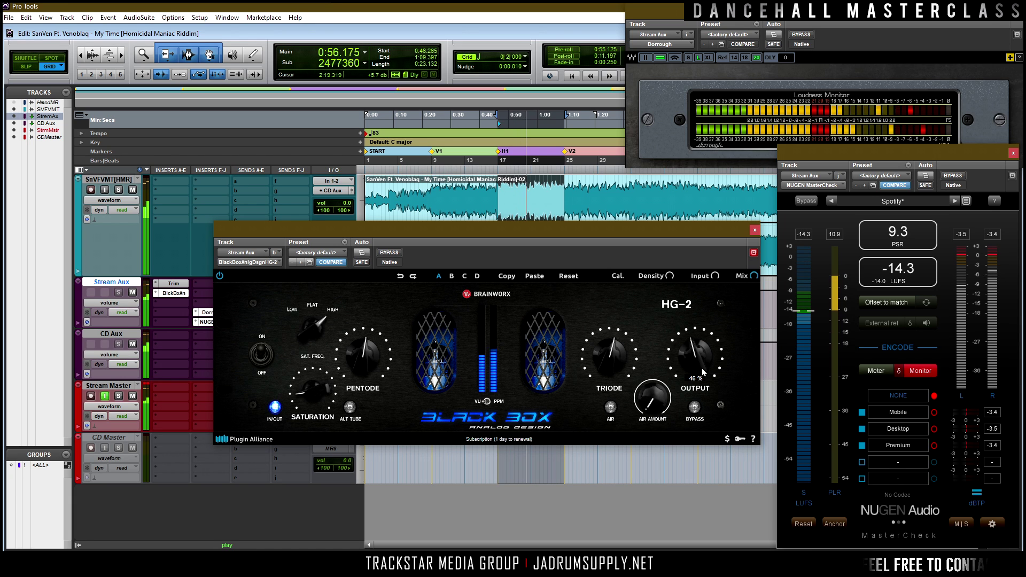
key(space)
Step: Enable the HG-2's Air control and raise its Air Amount moderately during playback
click(610, 407)
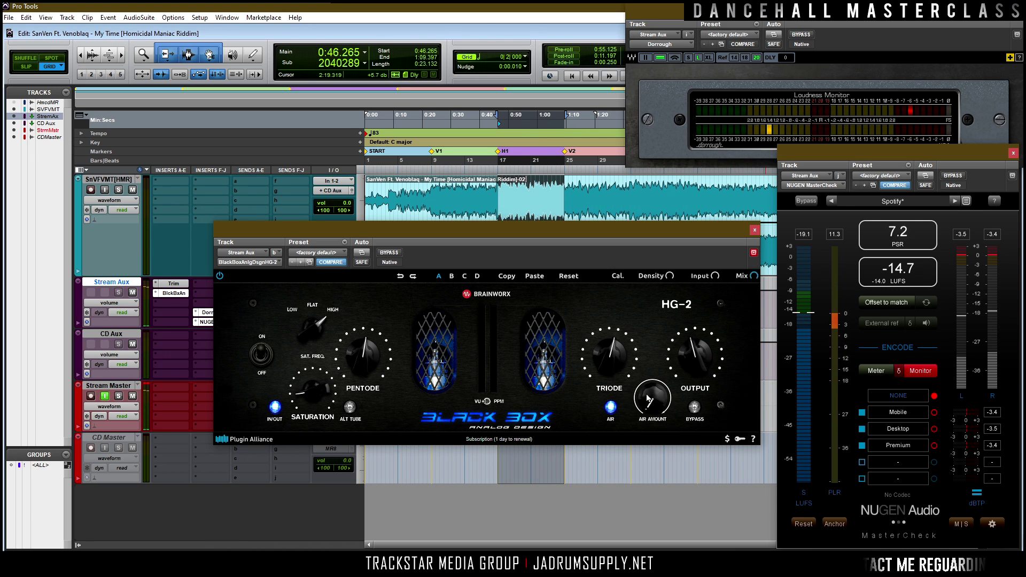
key(space)
drag(656, 403, 651, 378)
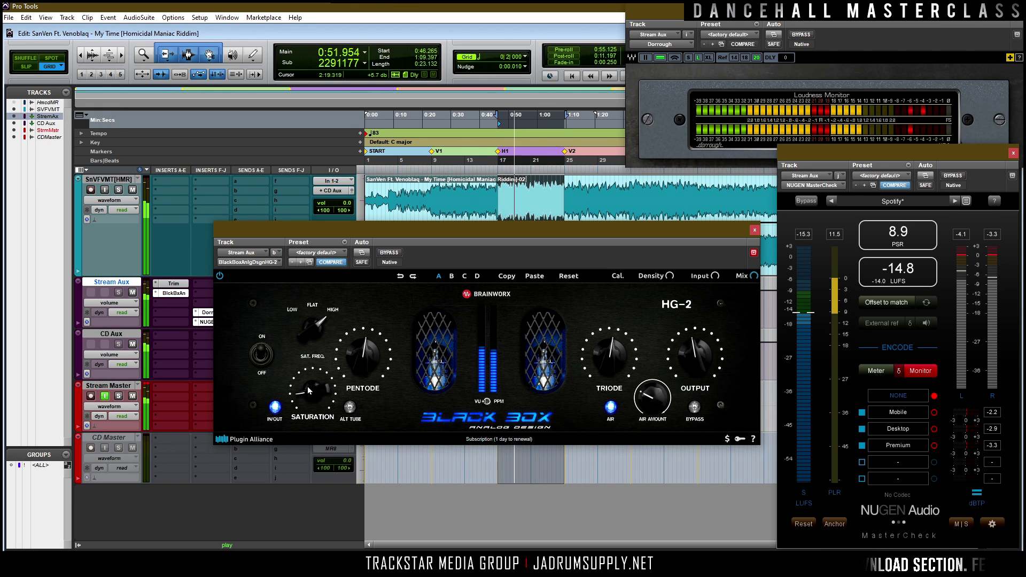
Step: Compare the H1 selection with the HG-2 bypassed and active, leave it active, and close the plug-in window
mouse_move(311, 399)
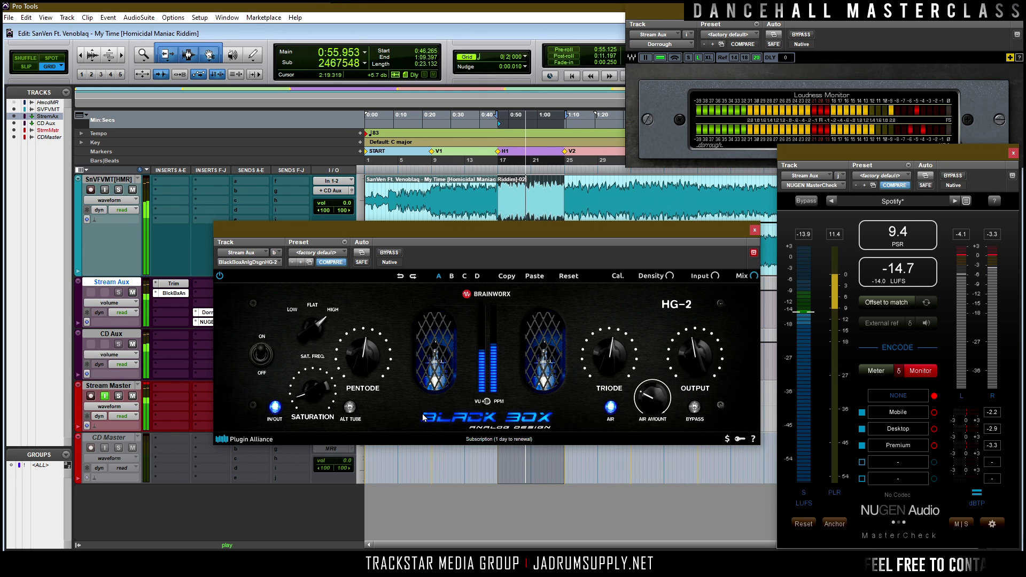
key(space)
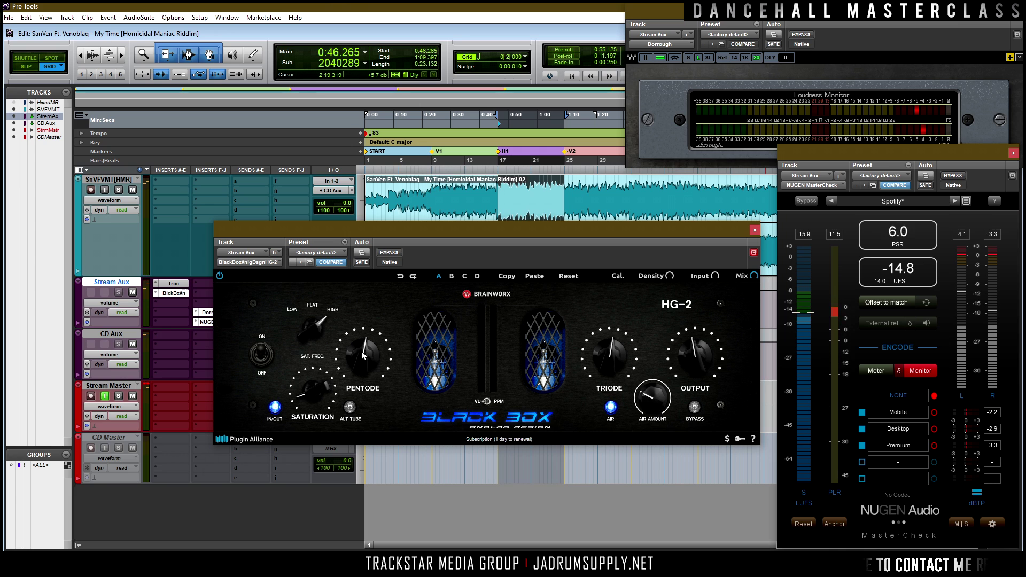
click(389, 252)
key(space)
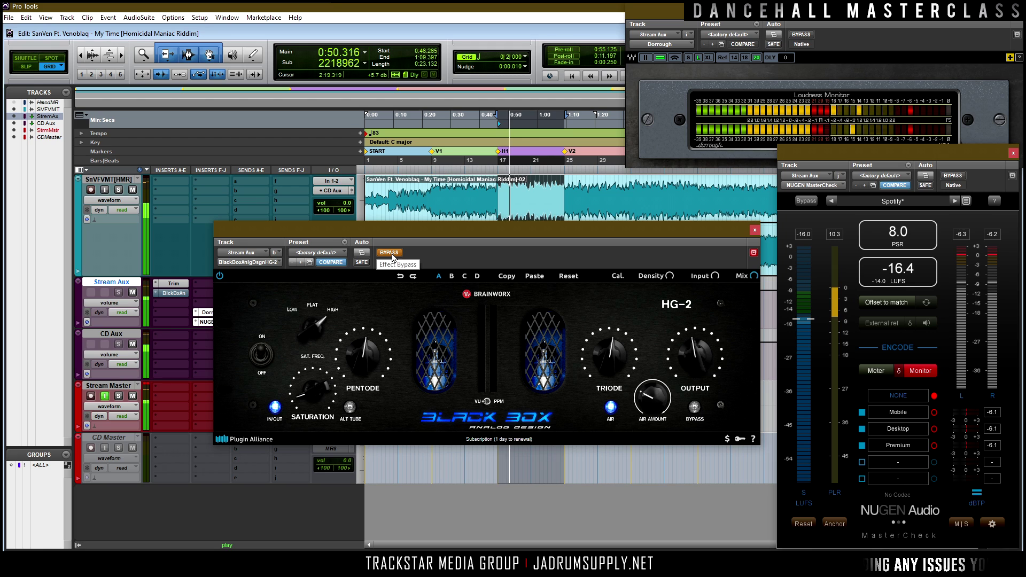
click(389, 252)
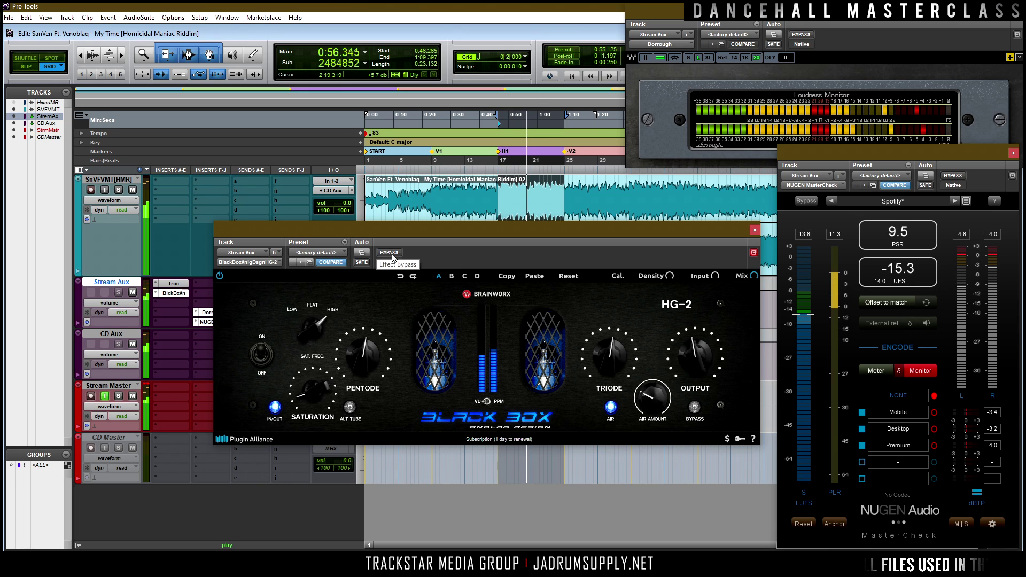
click(392, 256)
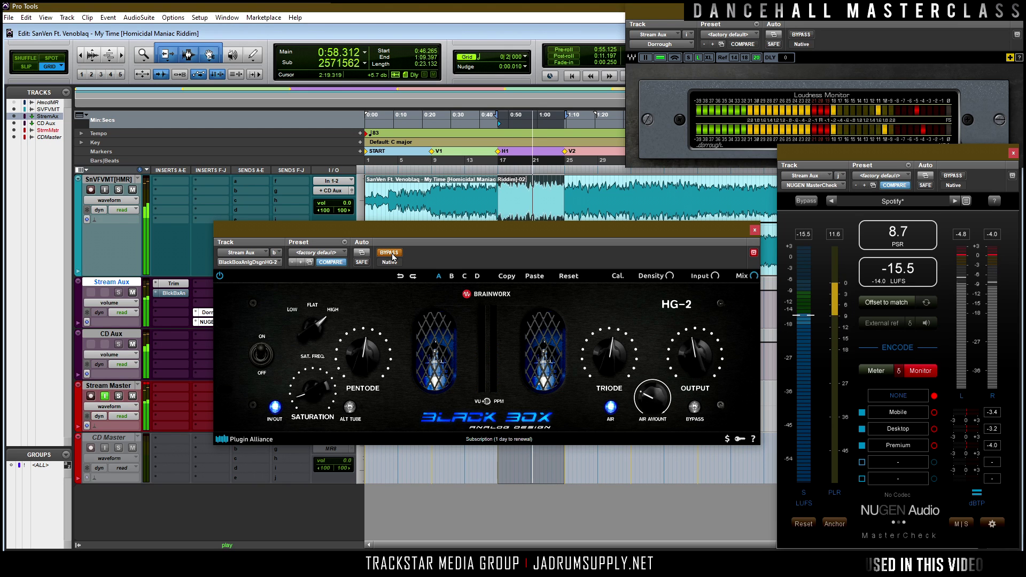
click(393, 257)
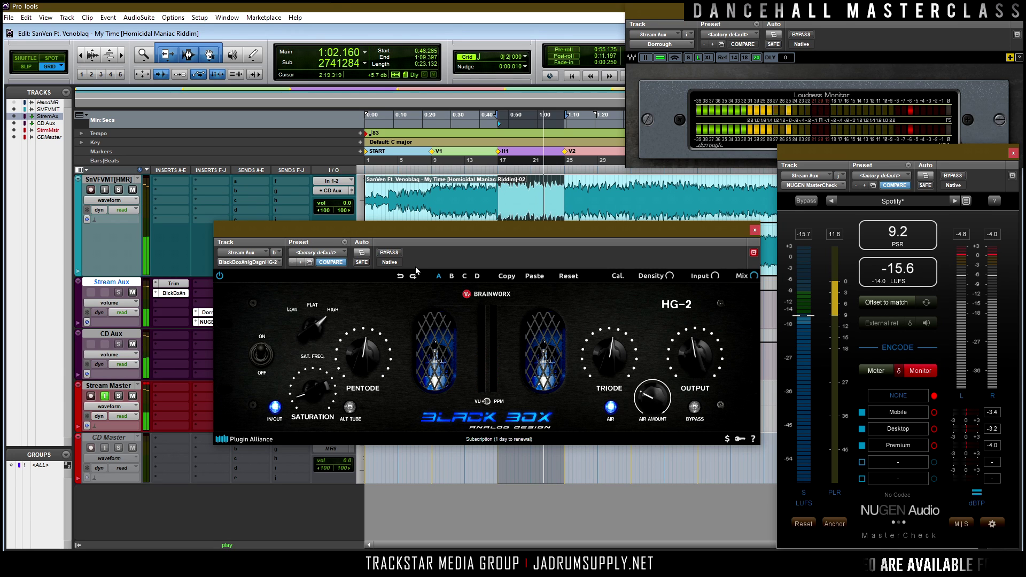
key(space)
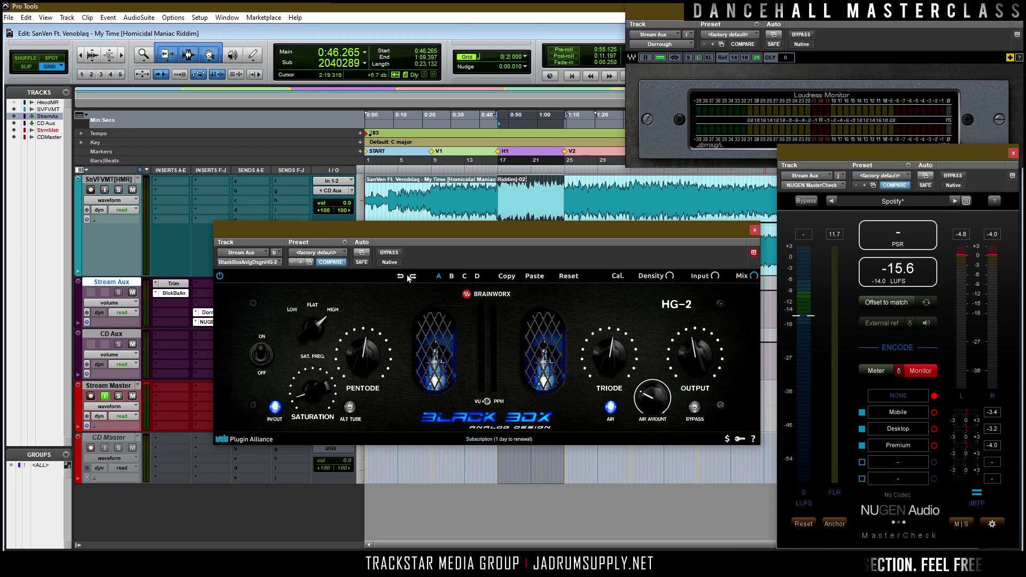
click(754, 231)
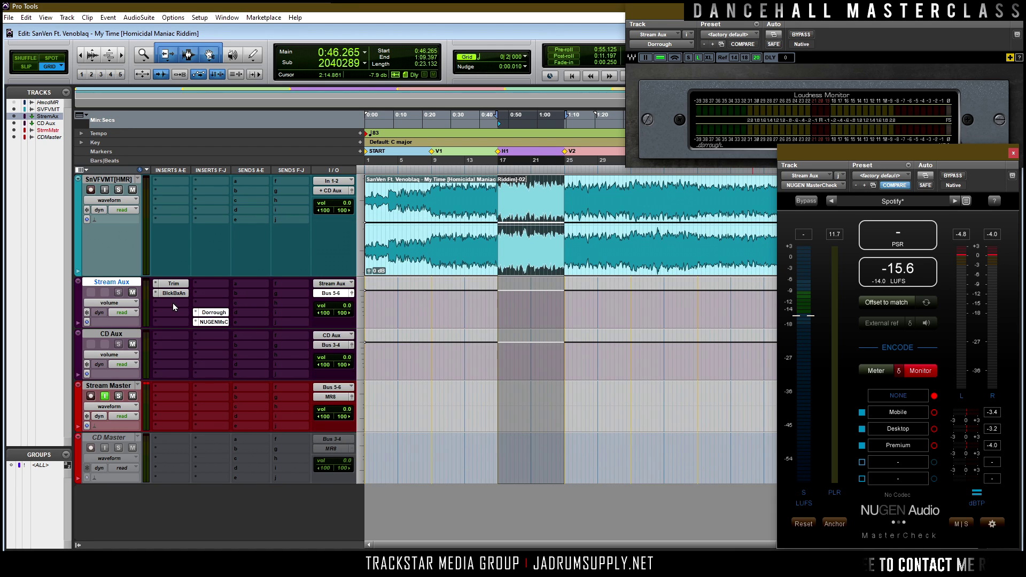
Step: Insert the stereo Shadow Hills Mastering Compressor after the HG-2 on Stream Aux and reposition its window so all controls show
key(ctrl+alt+[)
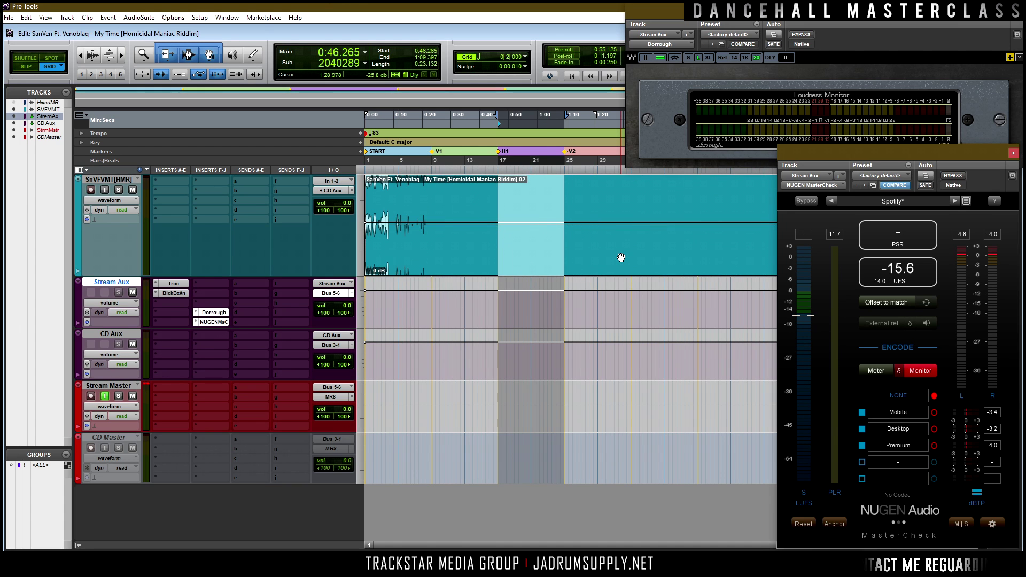
key(ctrl+alt+])
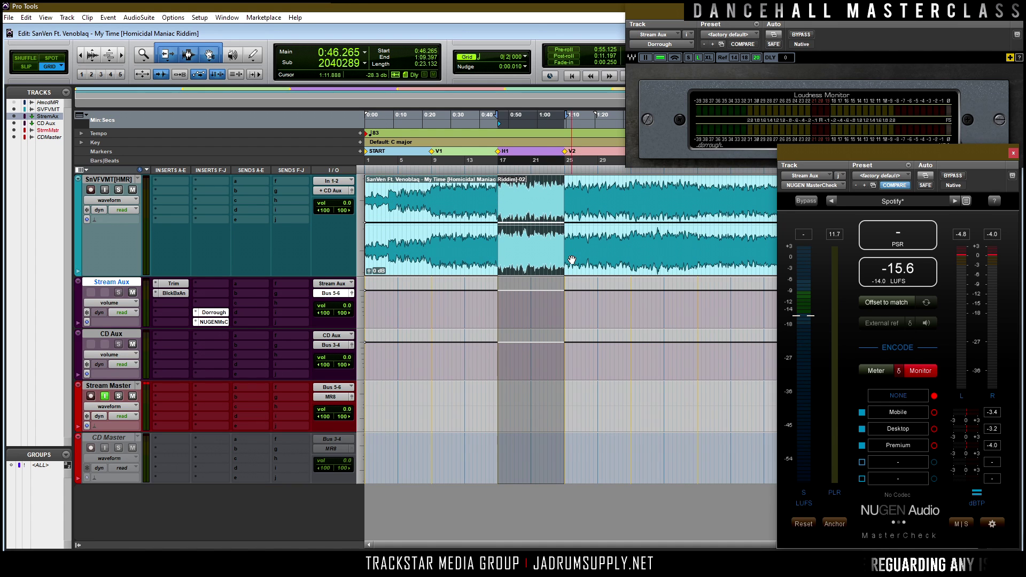
key(ctrl+[)
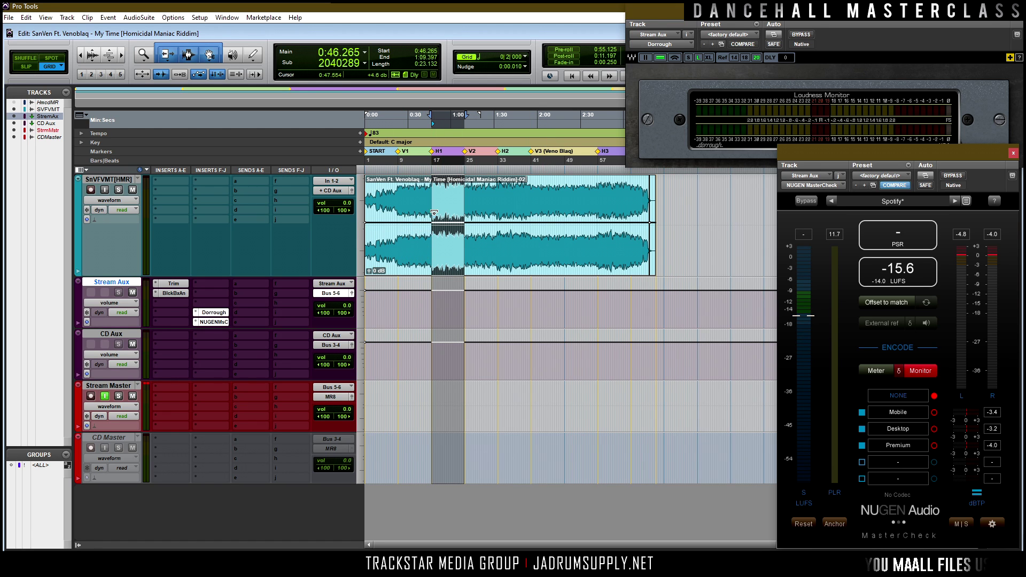
click(178, 305)
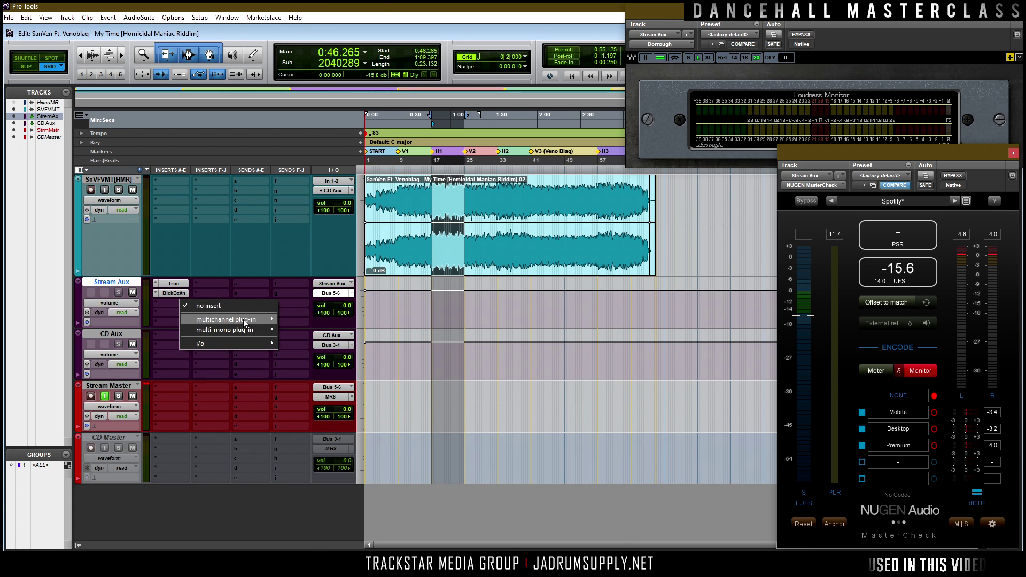
mouse_move(244, 323)
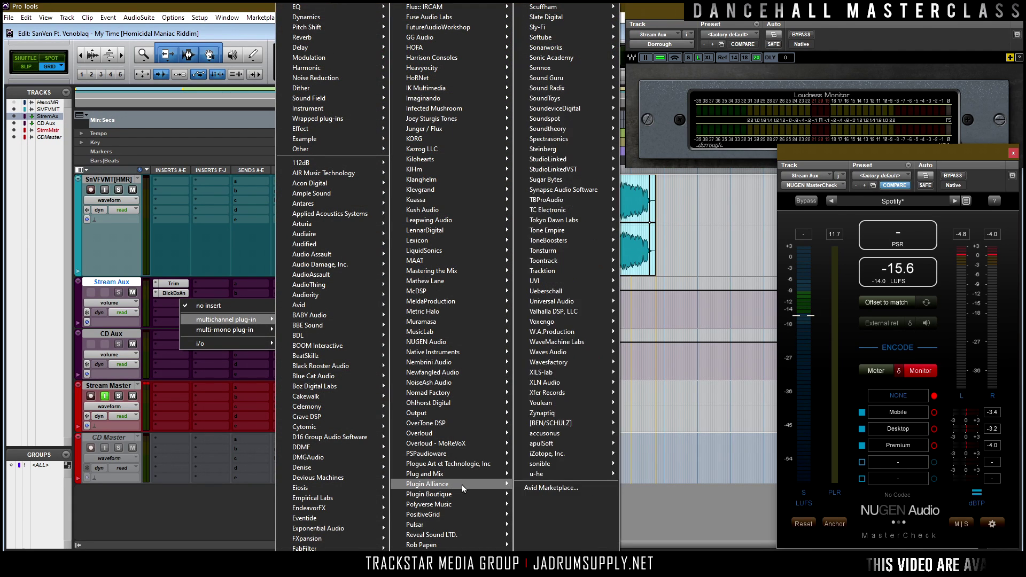
mouse_move(461, 486)
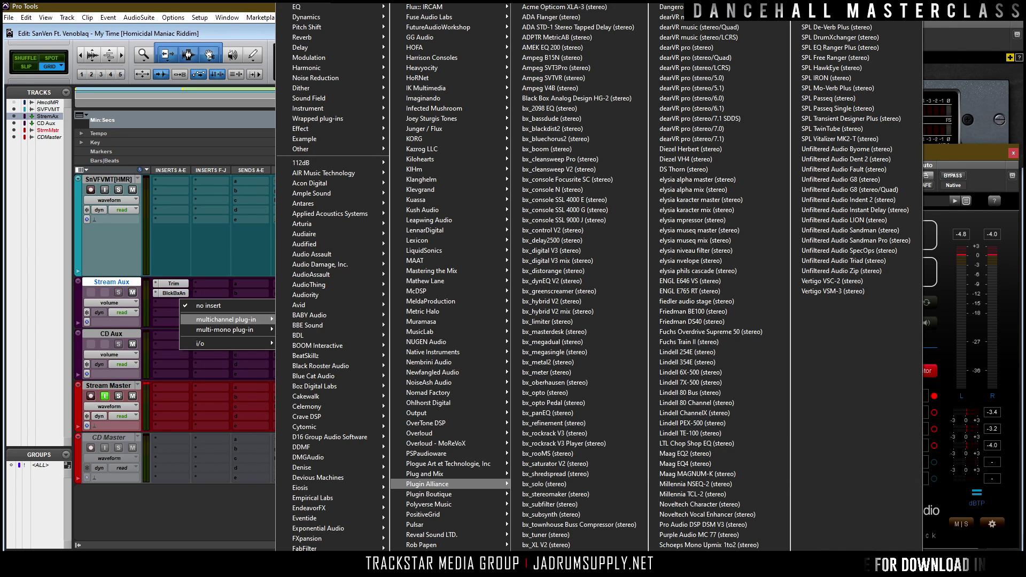
click(833, 6)
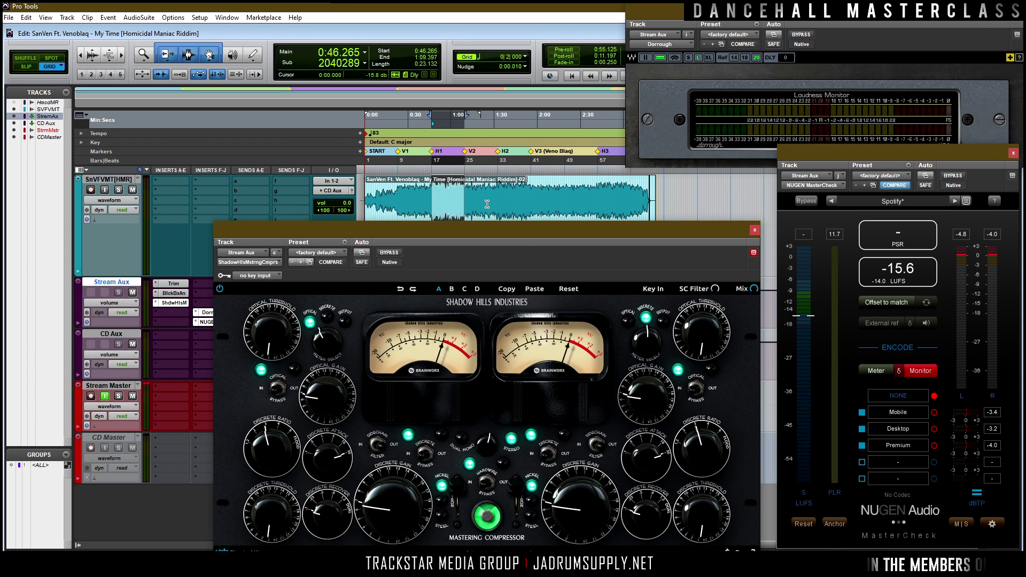
drag(482, 227, 485, 208)
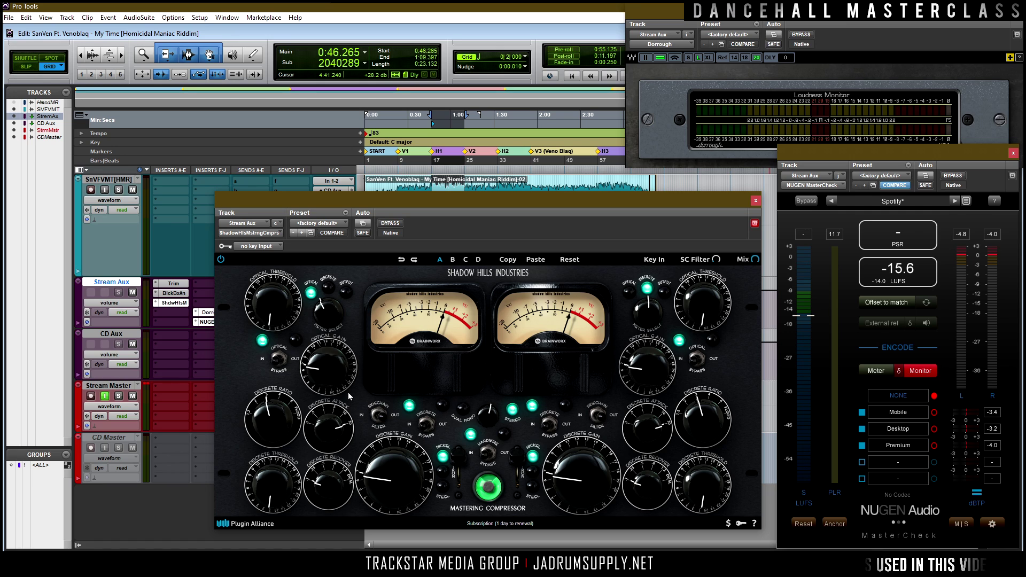
Step: Set the compressor's metering to Discrete, take its Optical section out, and audition the H1 selection briefly
click(329, 298)
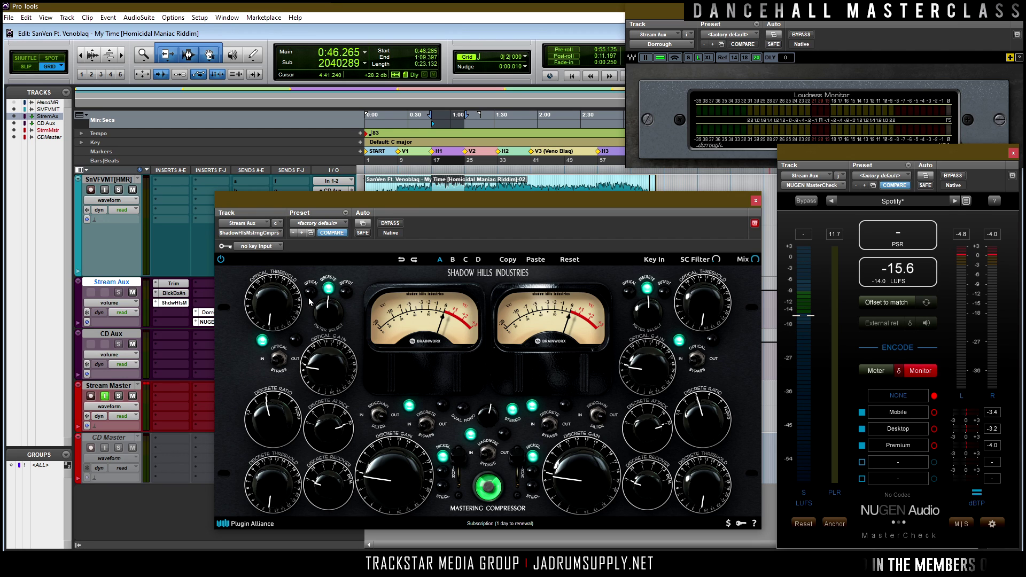
click(277, 360)
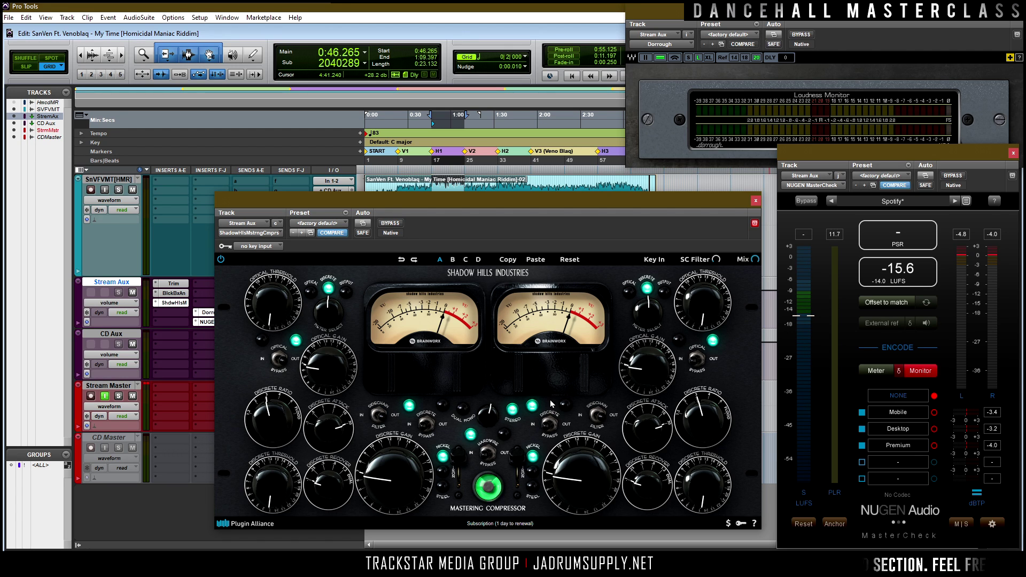
key(space)
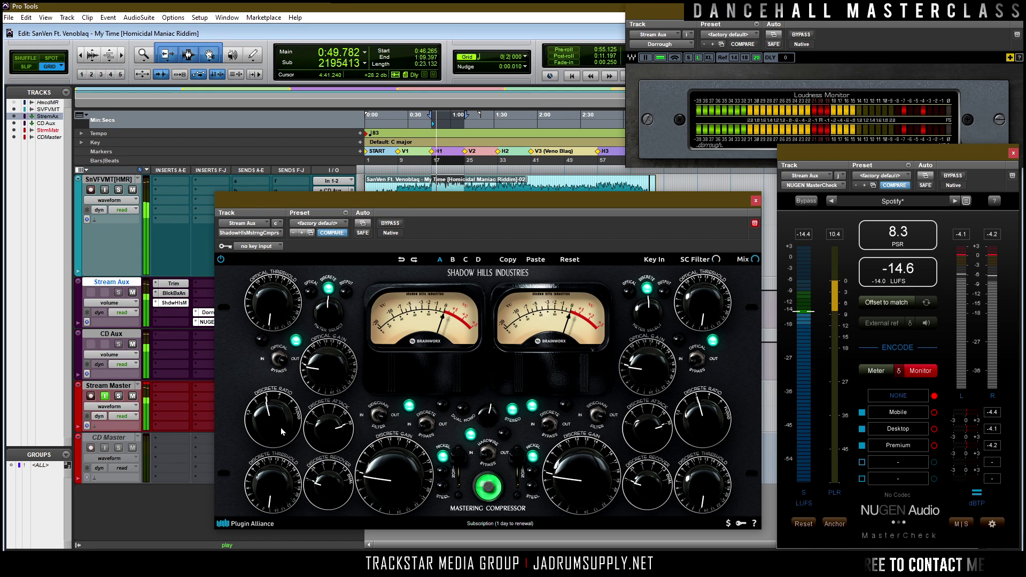
key(space)
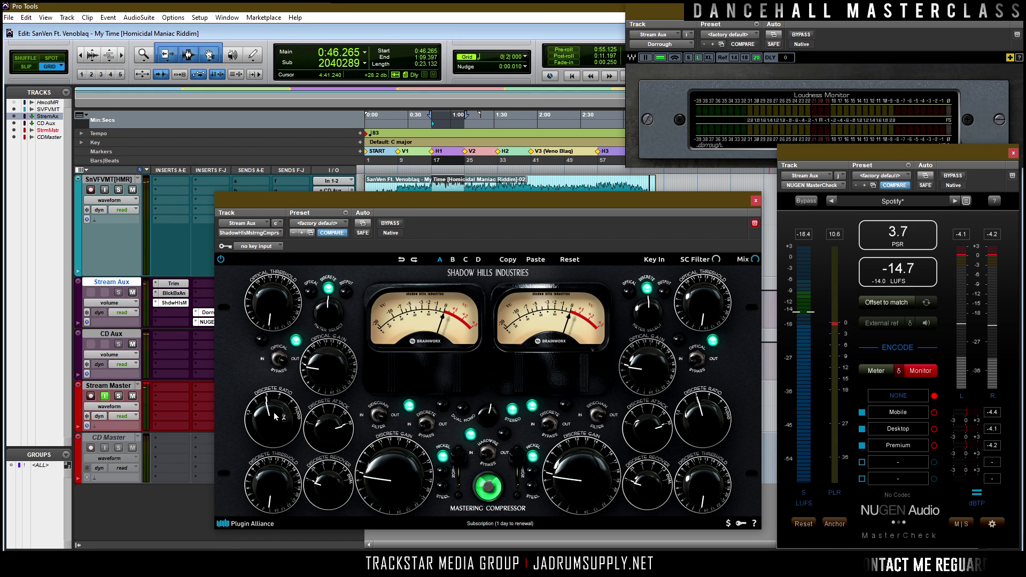
Step: Lower the left channel's Discrete Ratio, raise its Discrete Threshold during playback, and return its Recover to the original setting
drag(270, 431, 240, 415)
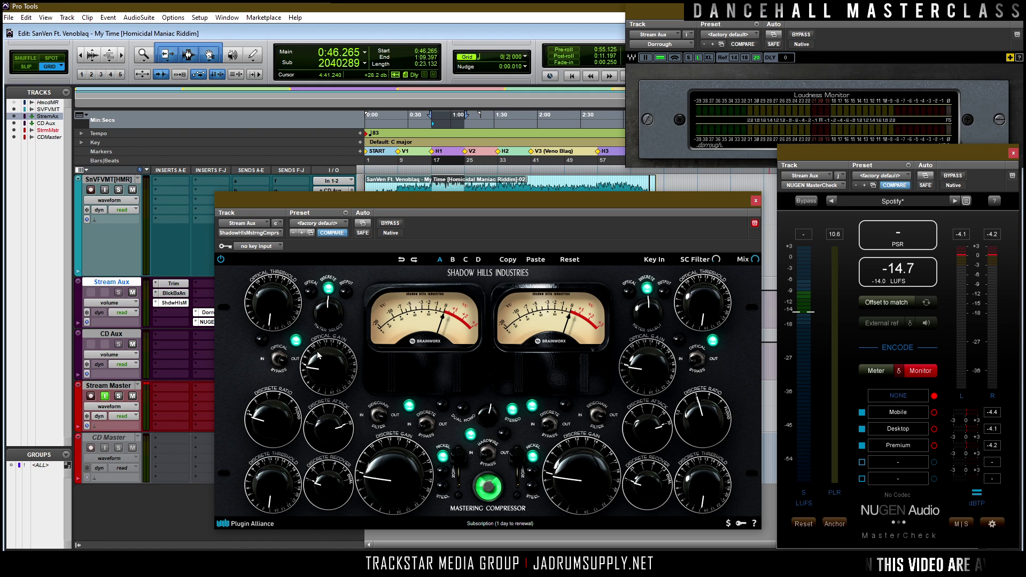
key(space)
drag(267, 491, 280, 469)
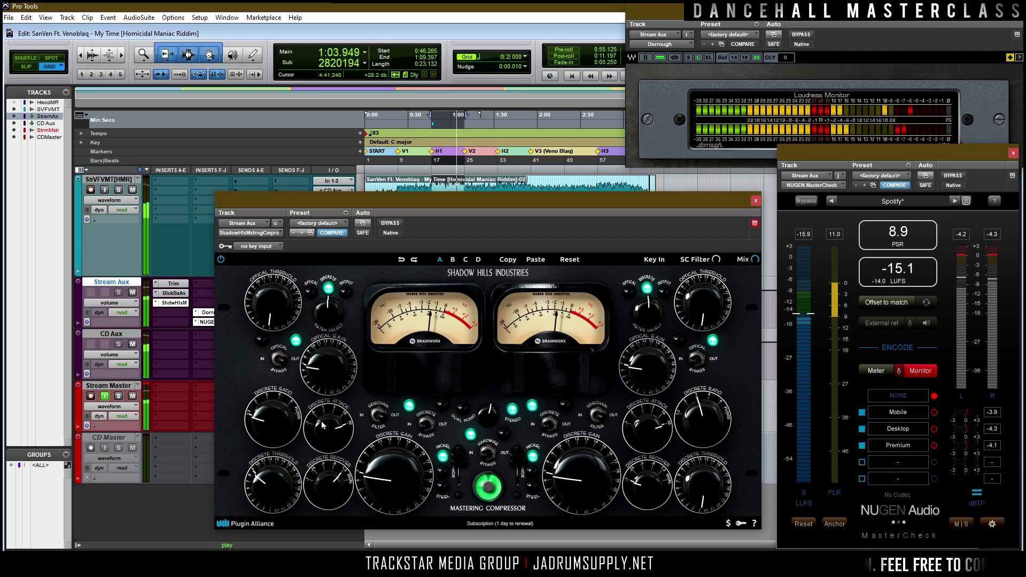
drag(330, 470, 339, 529)
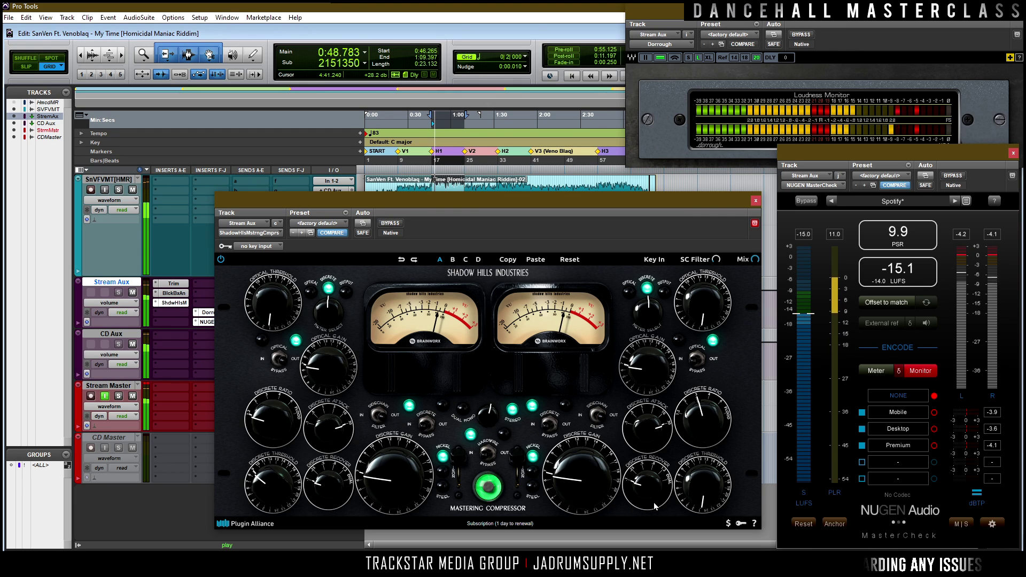
Step: Raise the right channel's Discrete Threshold to match the left channel while listening to the H1 selection
drag(700, 482, 694, 431)
drag(703, 481, 698, 434)
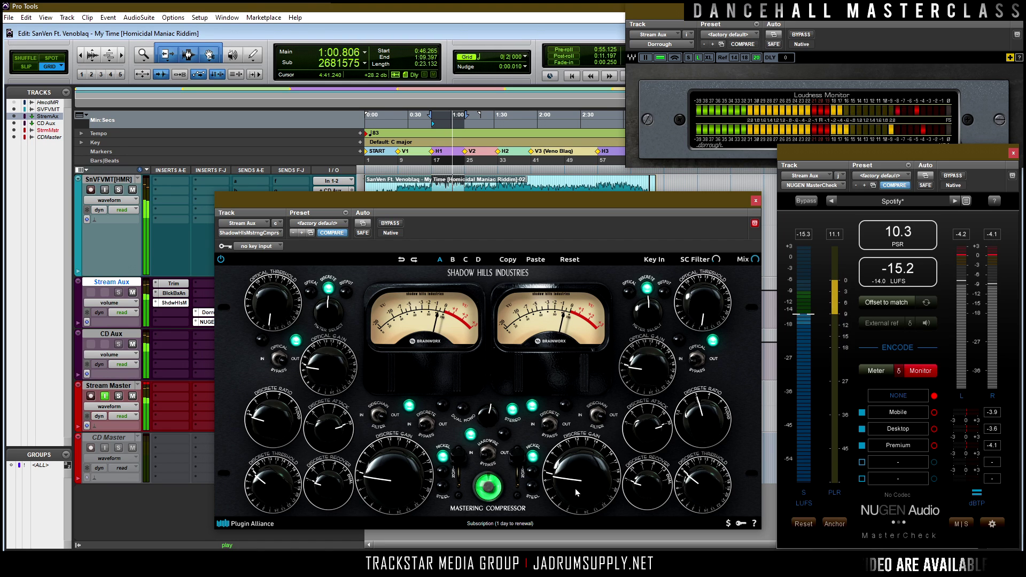
key(space)
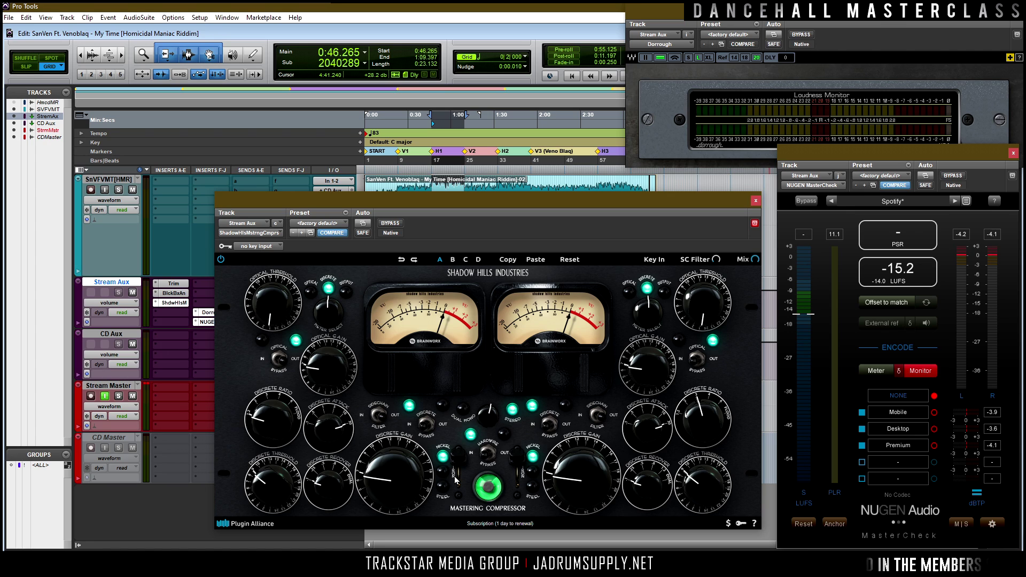
Step: Audition the compressor's Steel and Iron output transformers on the H1 selection, and return both channels to Nickel
click(463, 460)
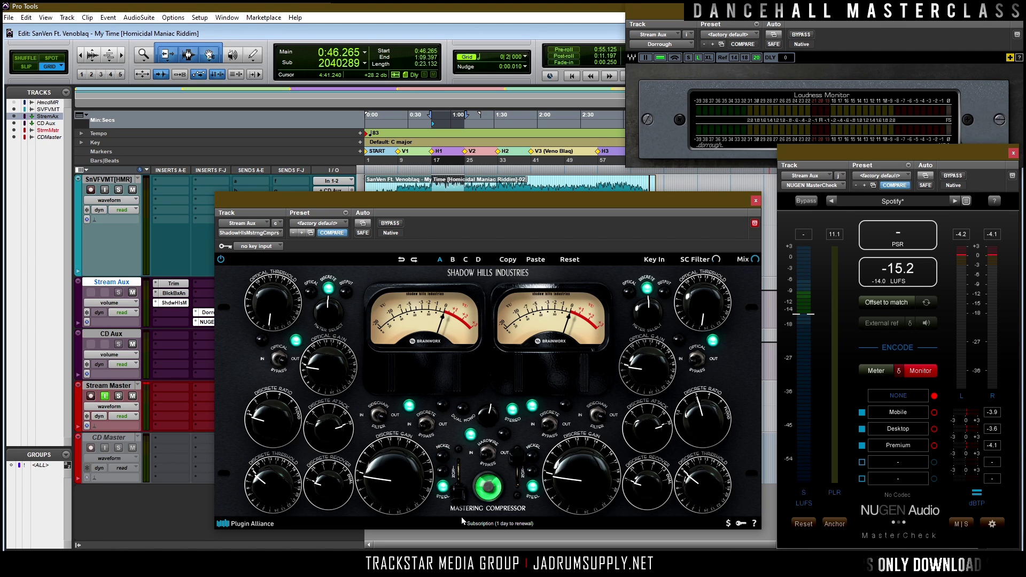
key(space)
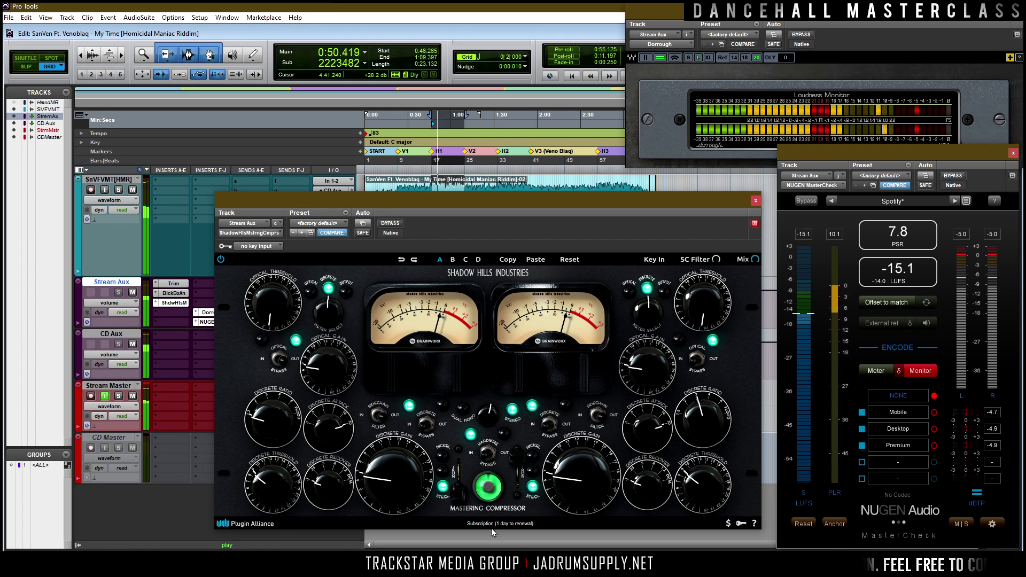
click(460, 491)
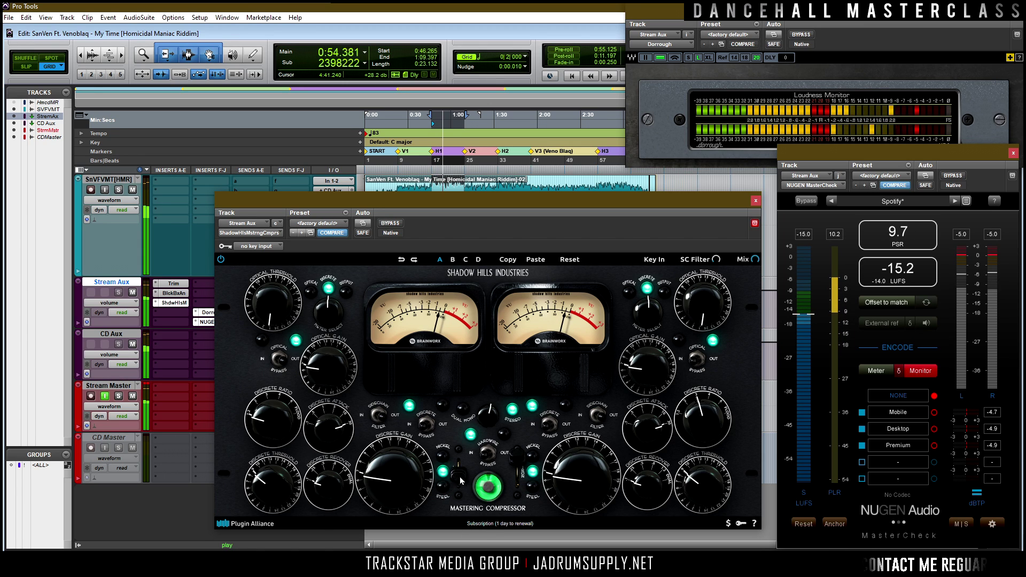
click(461, 482)
key(space)
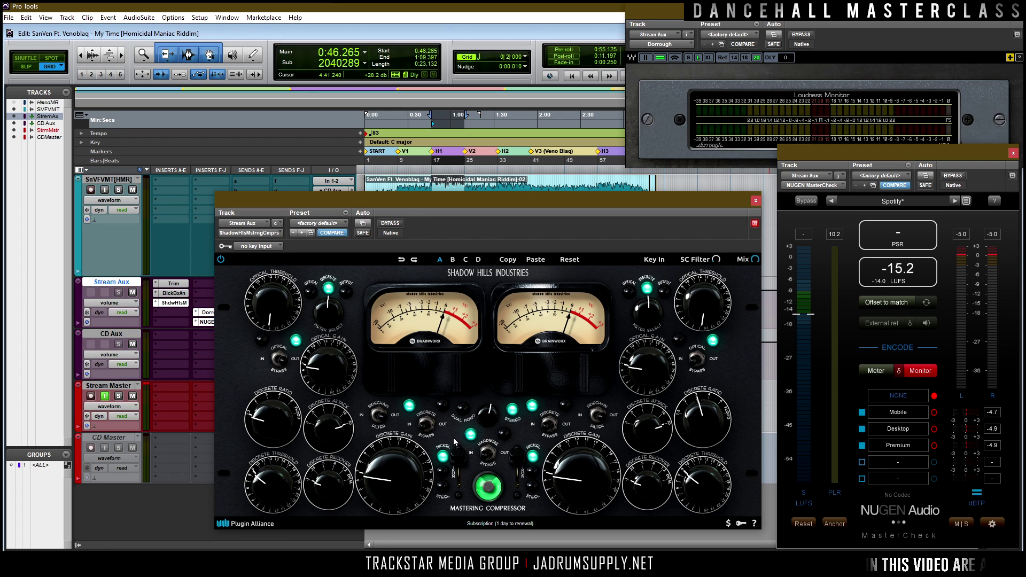
Step: Compare the H1 selection with the compressor's Discrete section in and out, leaving it in
key(space)
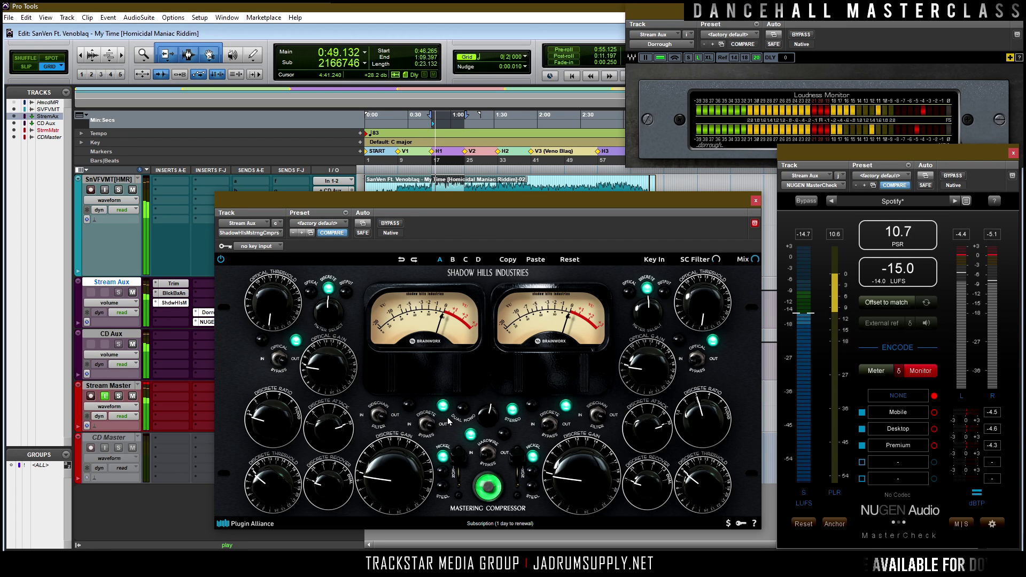
key(space)
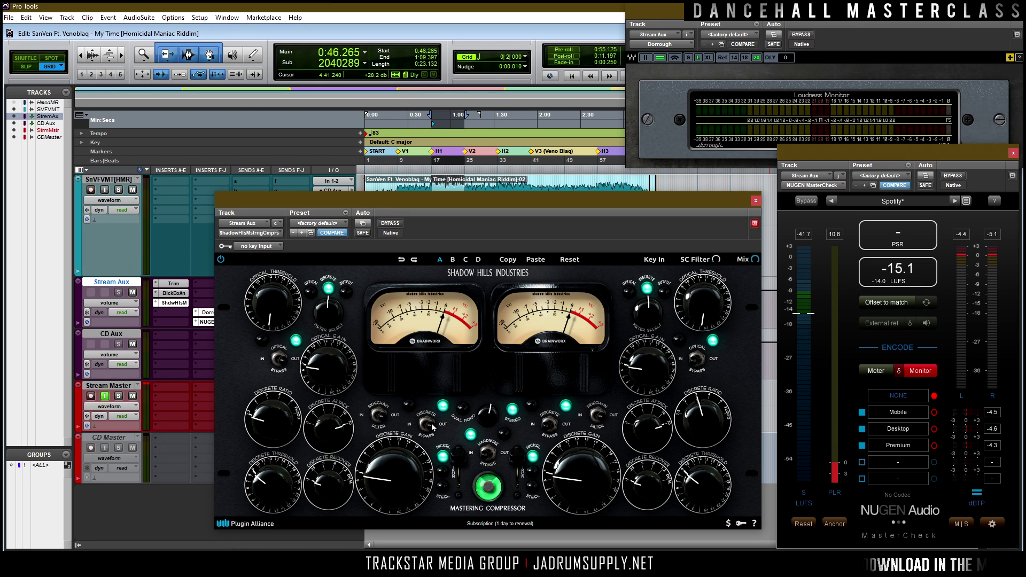
key(space)
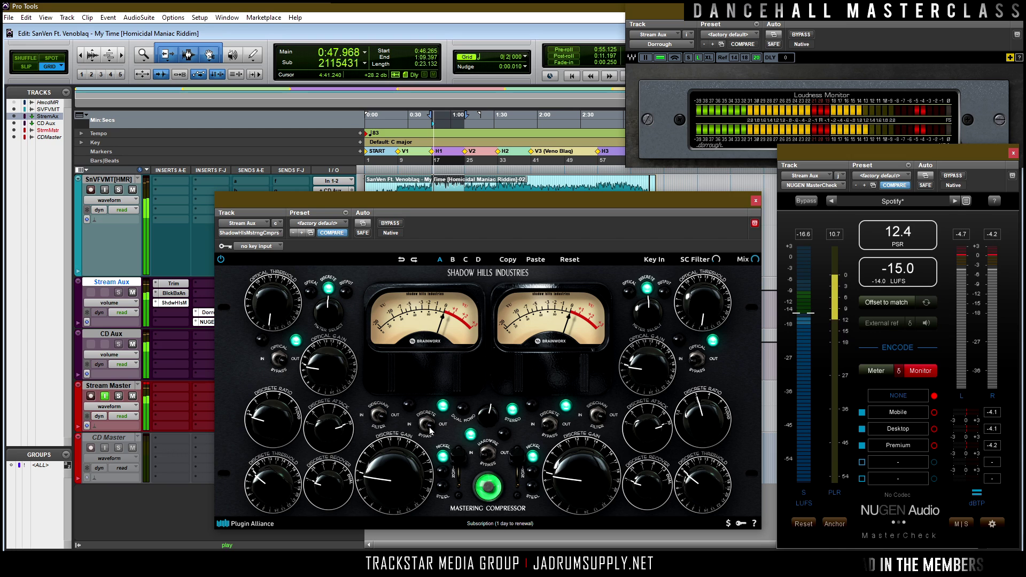
click(410, 427)
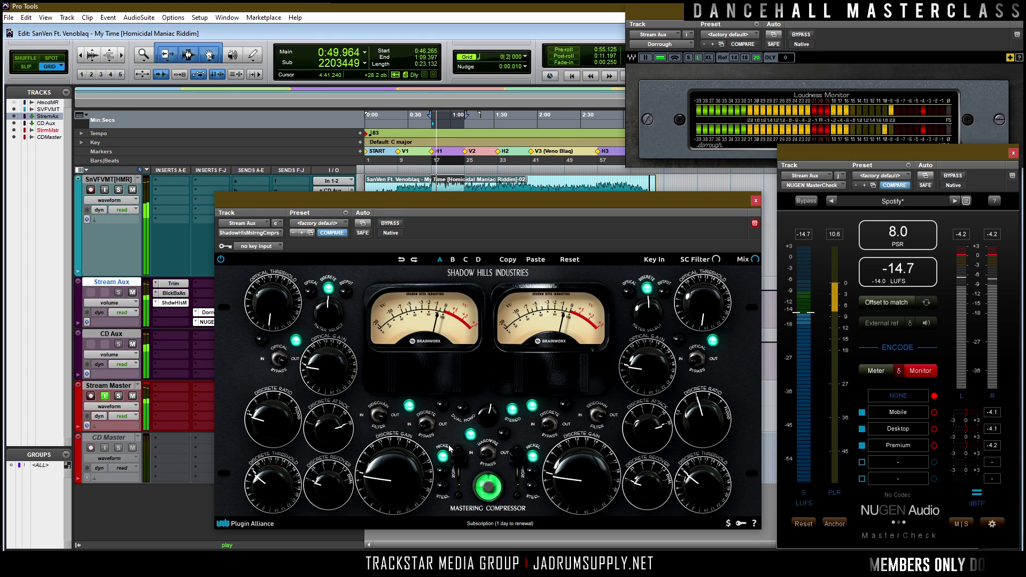
click(424, 428)
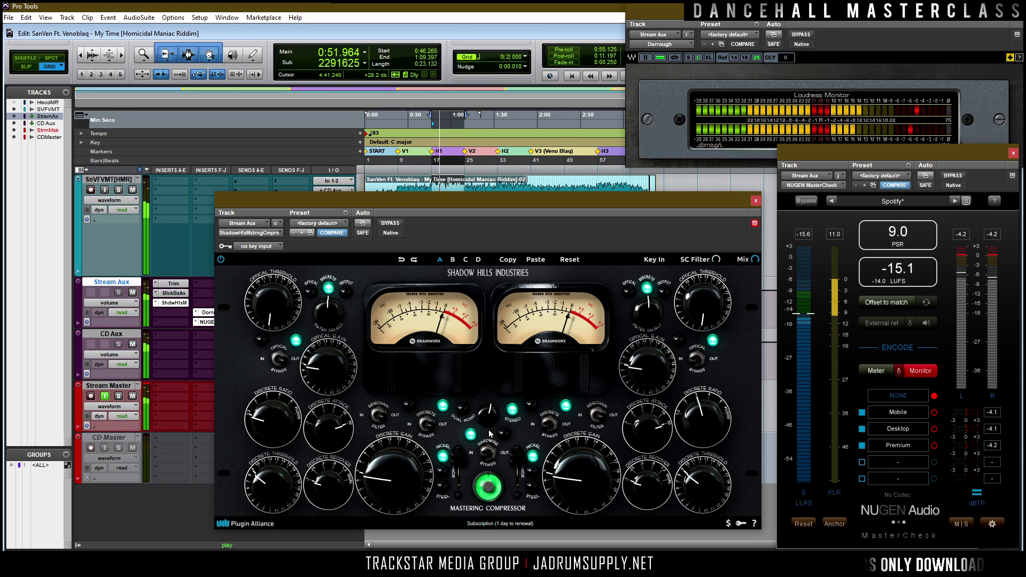
click(426, 426)
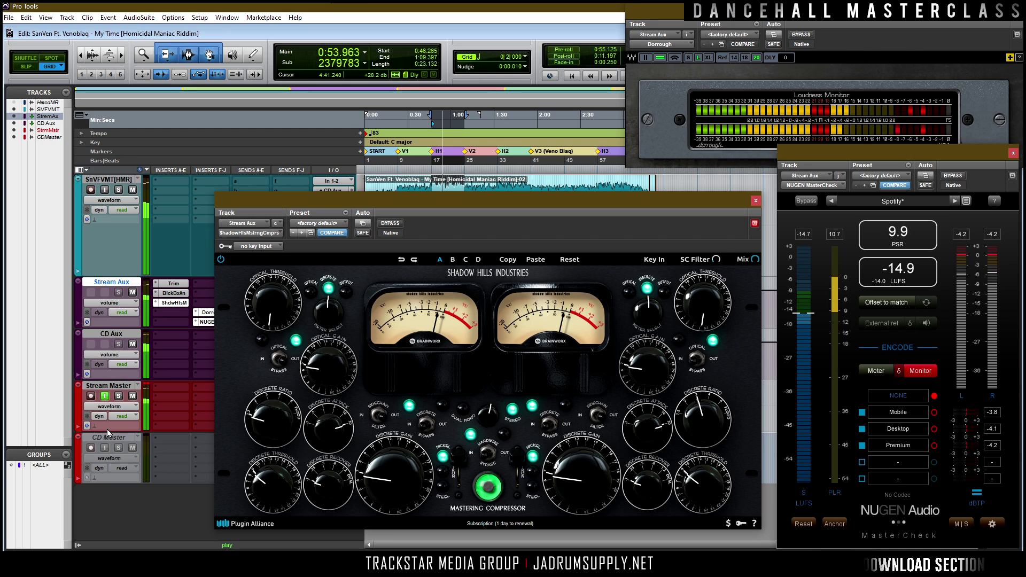
Step: Audition the compressor's Discrete section out and in again, and raise the left channel's Discrete Gain during H1 playback
click(425, 426)
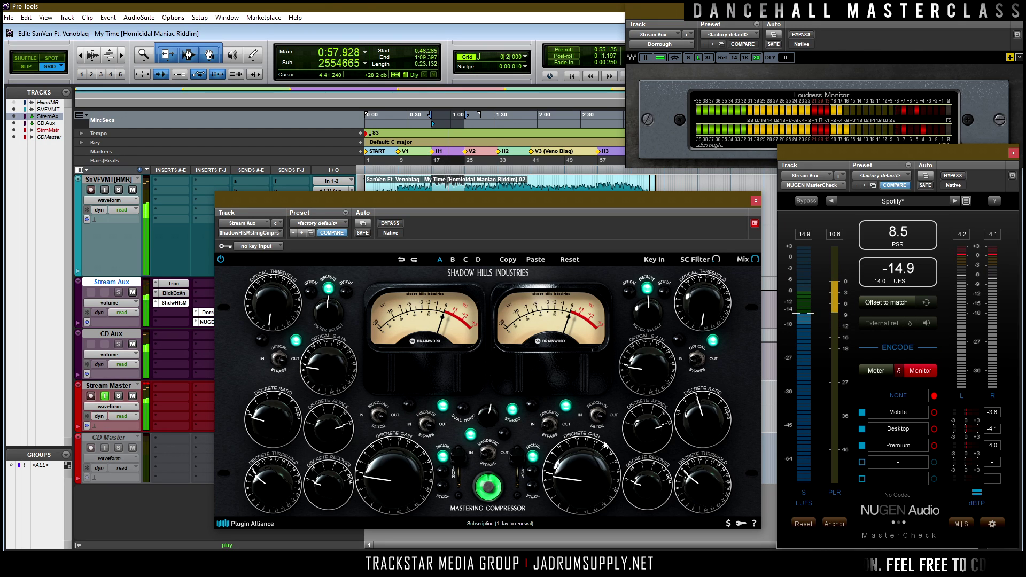
click(426, 426)
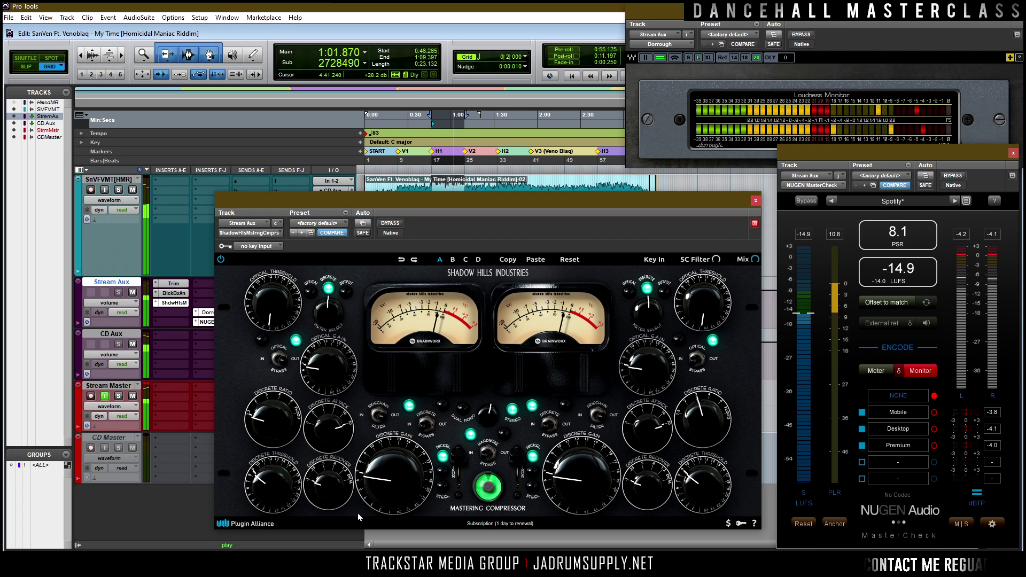
key(space)
key(space)
drag(392, 485, 393, 479)
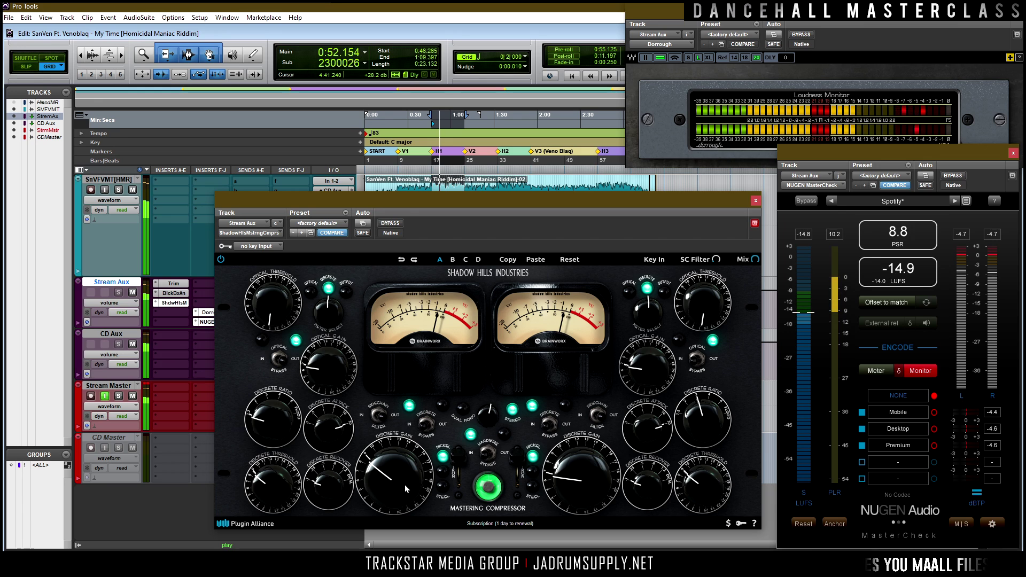
drag(408, 481, 406, 471)
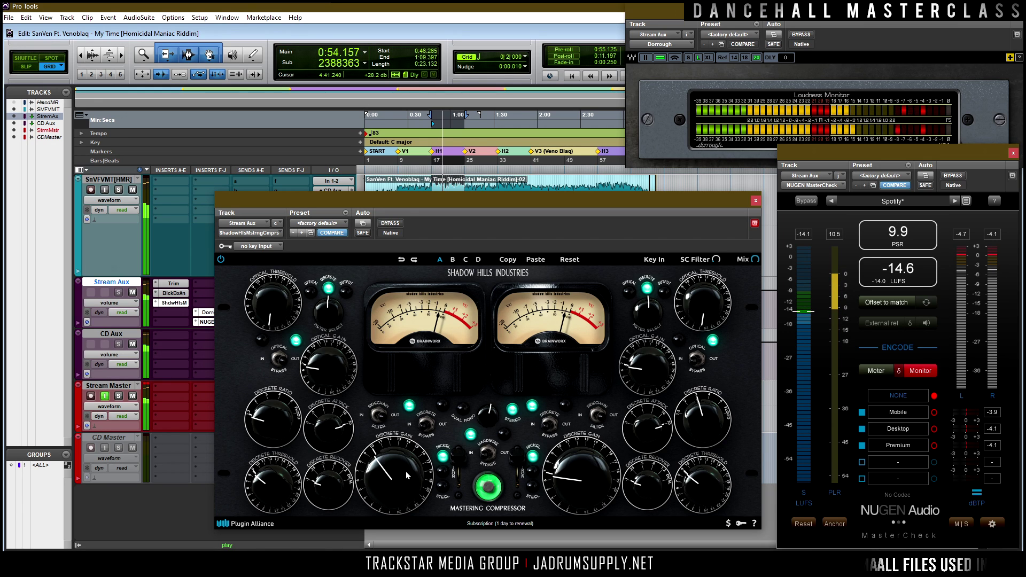
Step: Compare the Discrete section out and in with the raised gain, leave it in, and stop playback
click(427, 428)
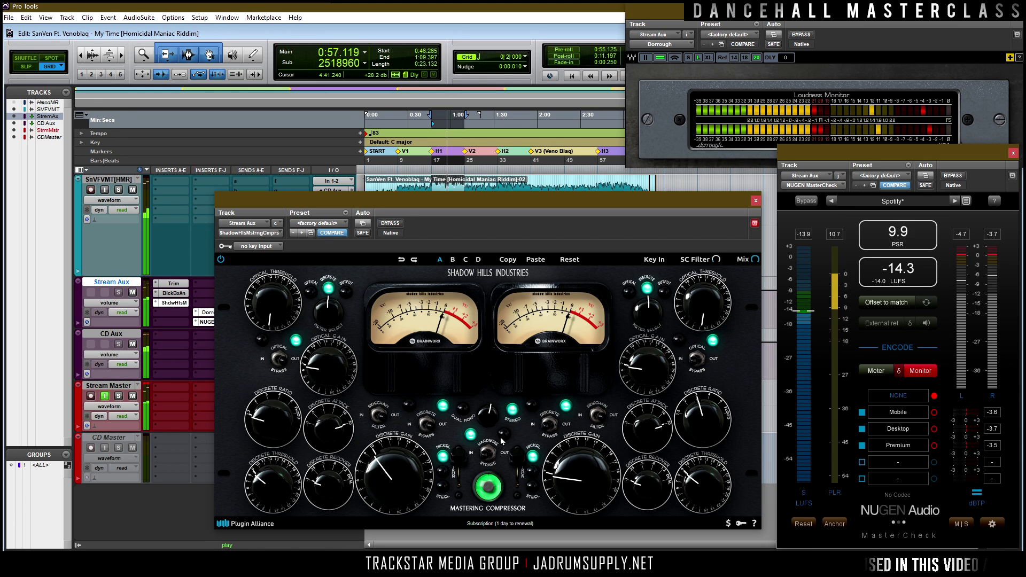
click(429, 428)
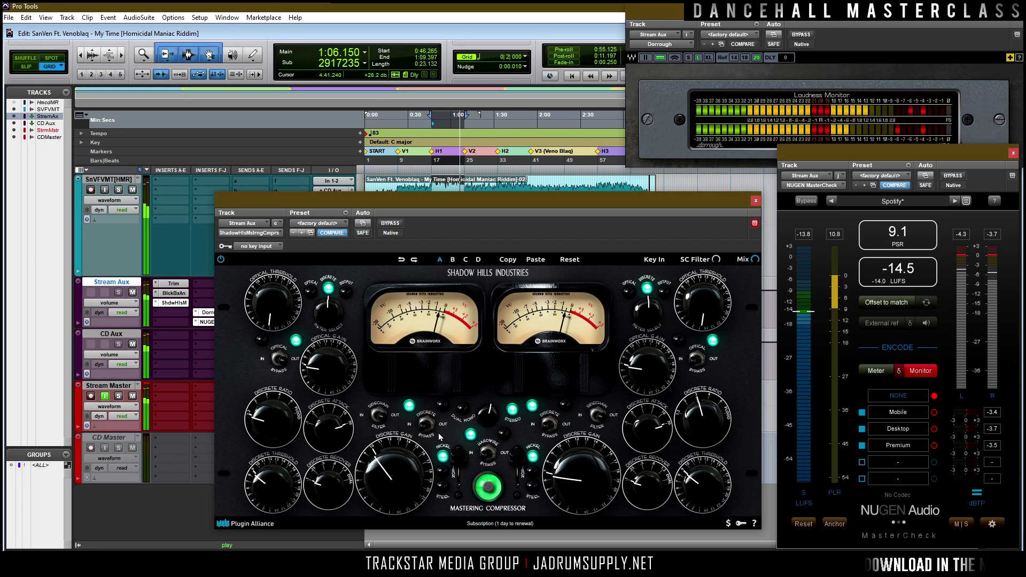
key(space)
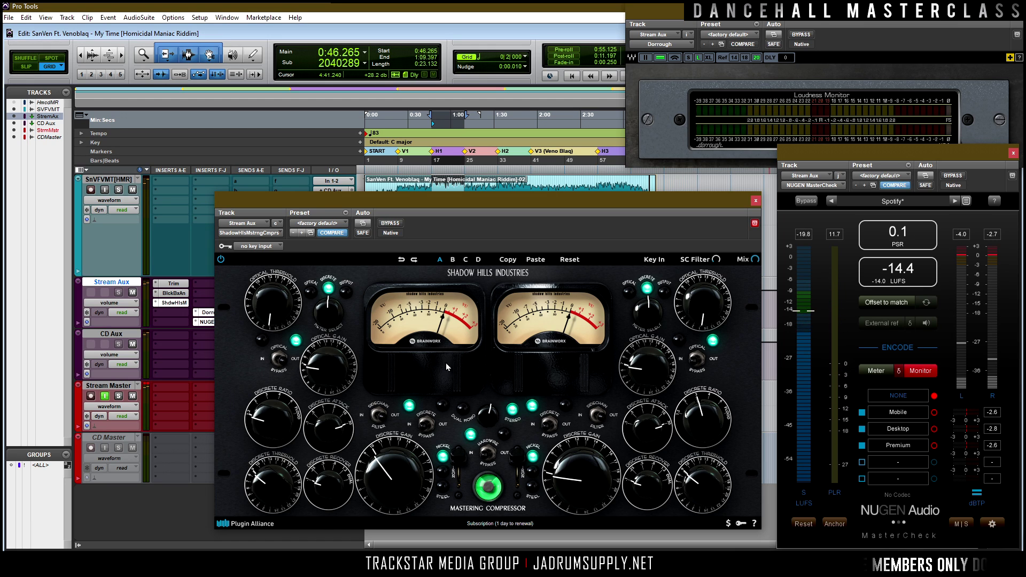
Step: Bypass the HG-2 and Shadow Hills inserts on Stream Aux, and re-enable them during playback to compare the sound
ctrl+click(173, 293)
ctrl+click(173, 302)
key(space)
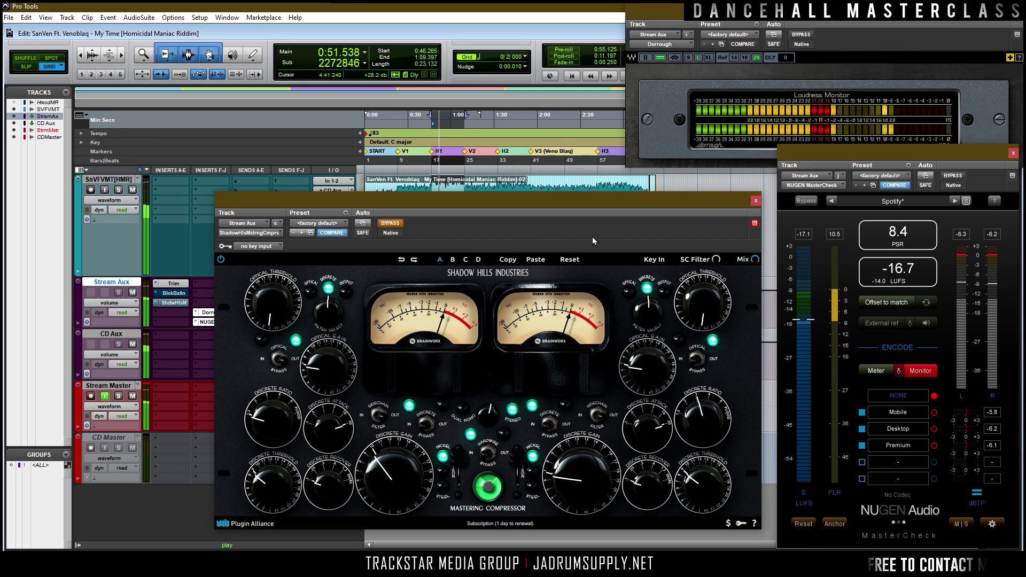
ctrl+click(173, 294)
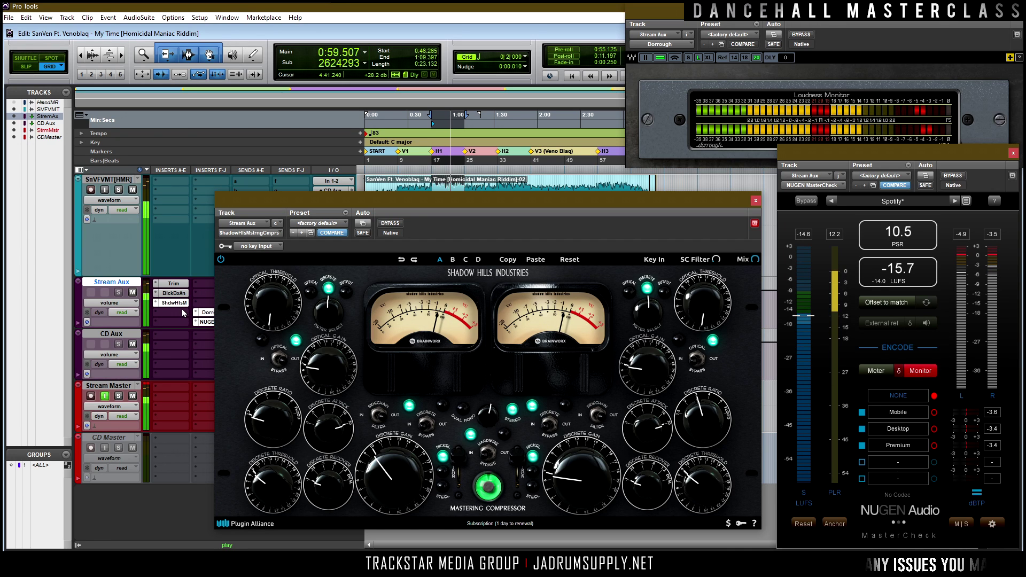
key(space)
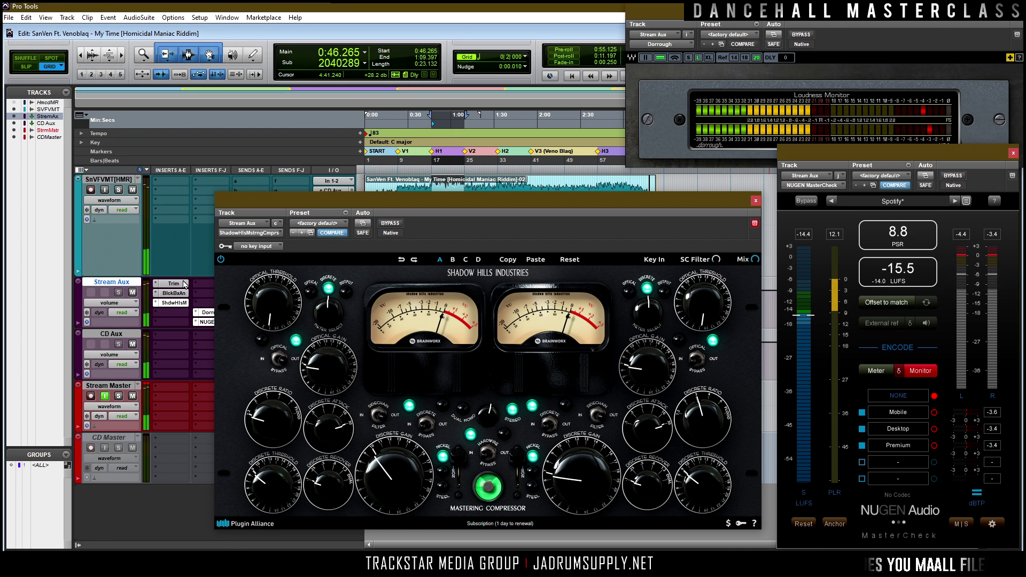
Step: Bypass all Stream Aux inserts, and reactivate them to listen to the H1 selection with the full chain
ctrl+shift+click(177, 284)
key(space)
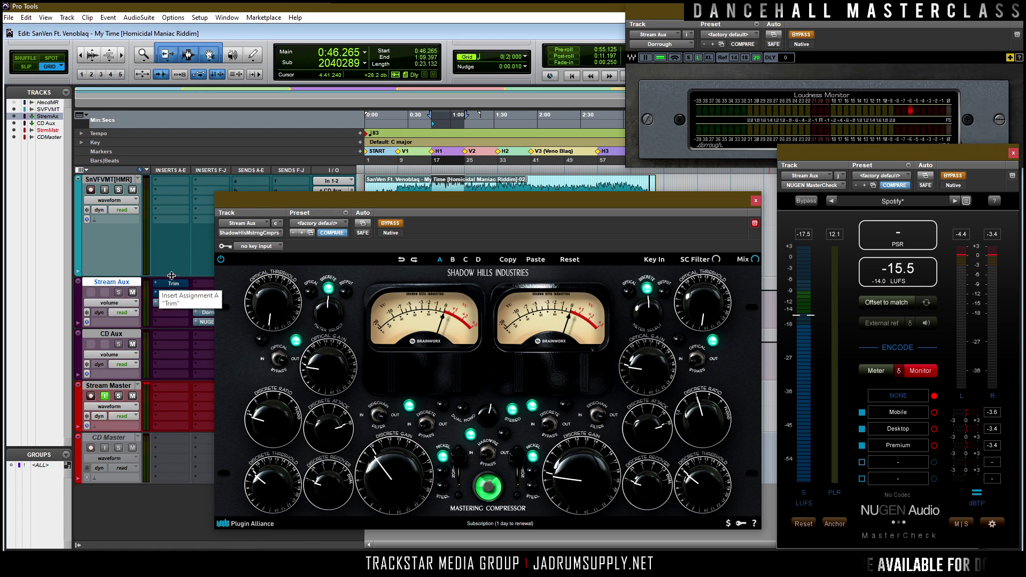
key(space)
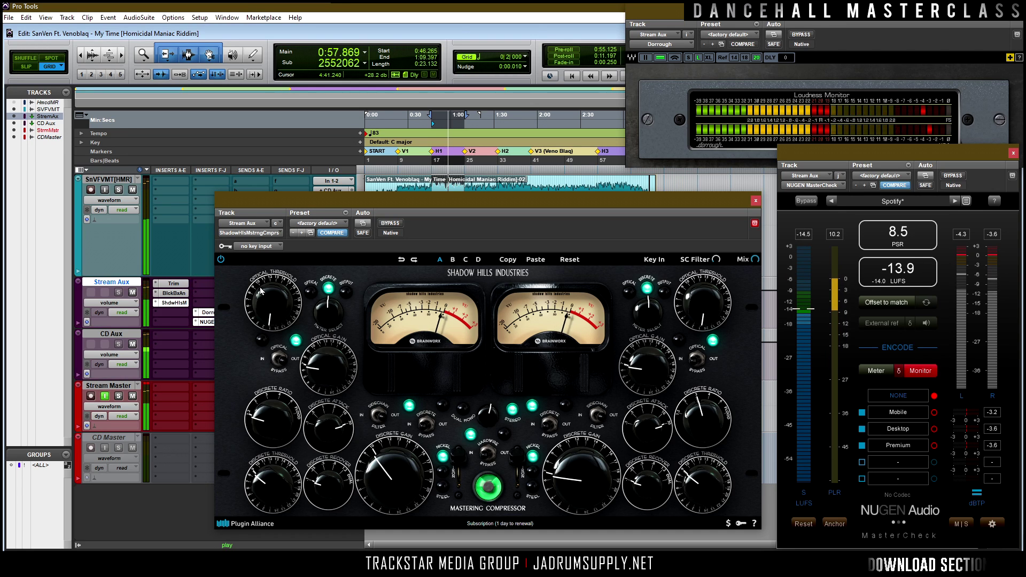
key(space)
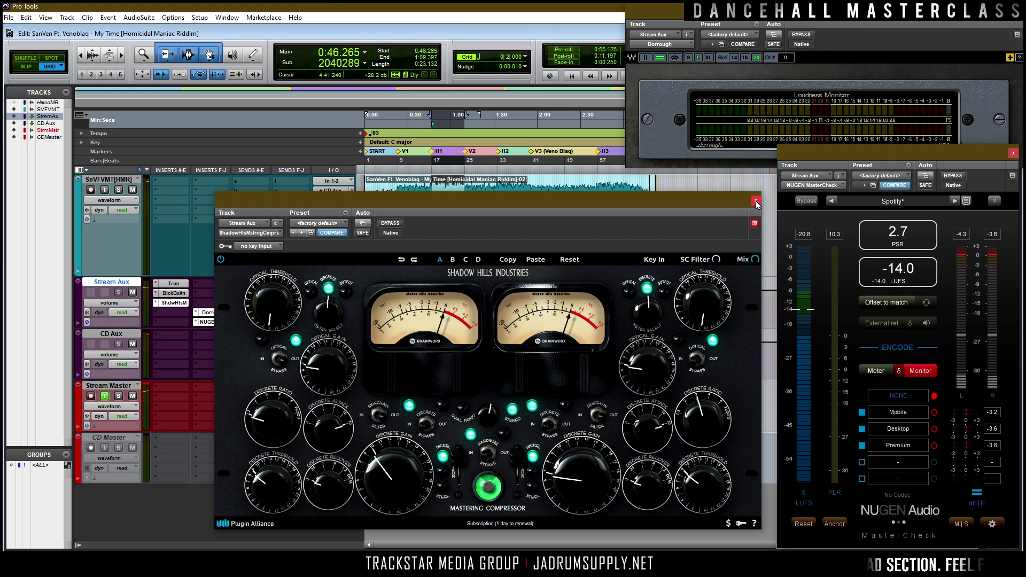
Step: Close the compressor window and insert the stereo AMEK EQ 200 in Stream Aux's insert slot E, moving its window clear of the meters
click(755, 202)
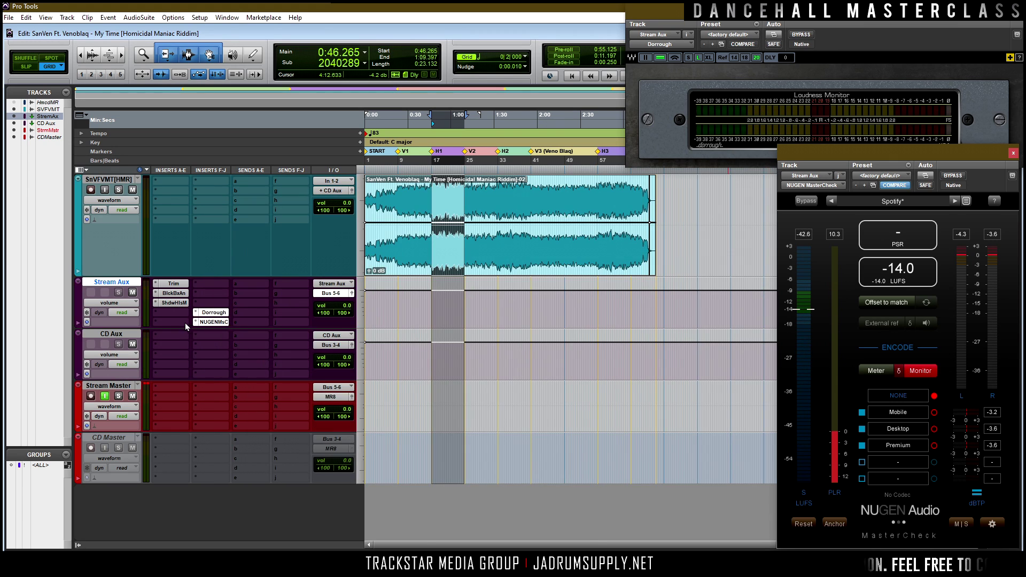
click(163, 324)
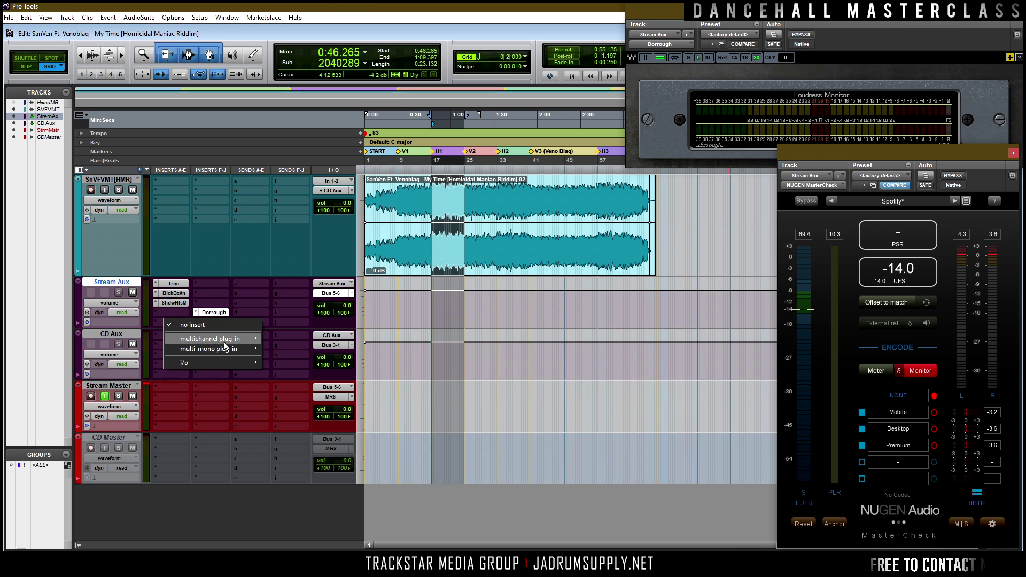
mouse_move(225, 342)
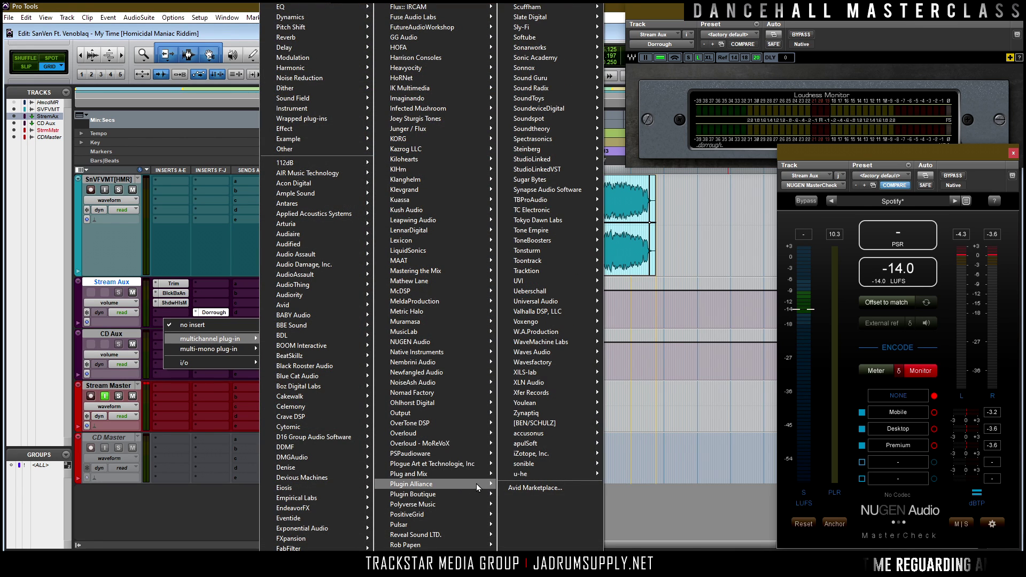
mouse_move(476, 483)
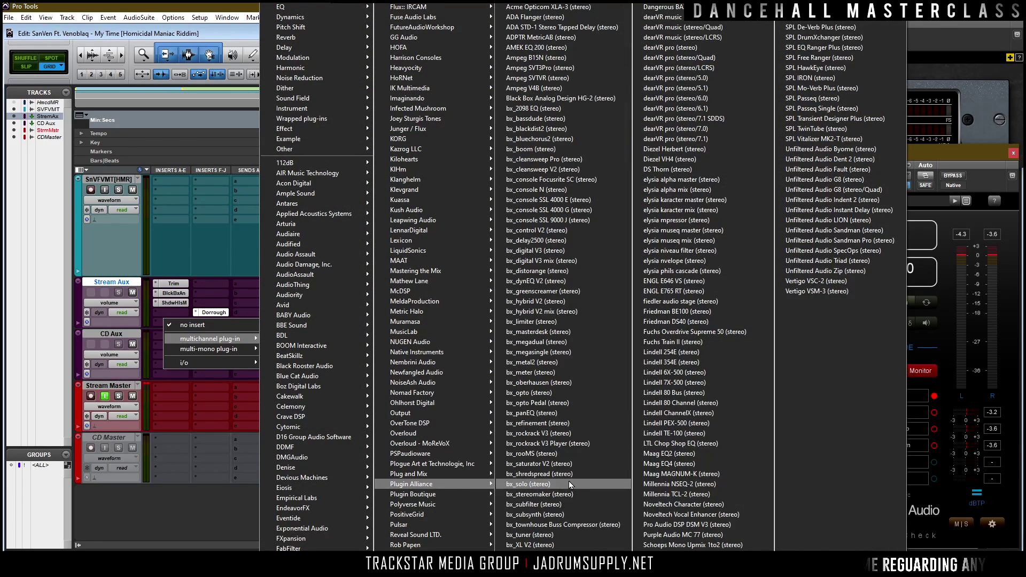
click(551, 48)
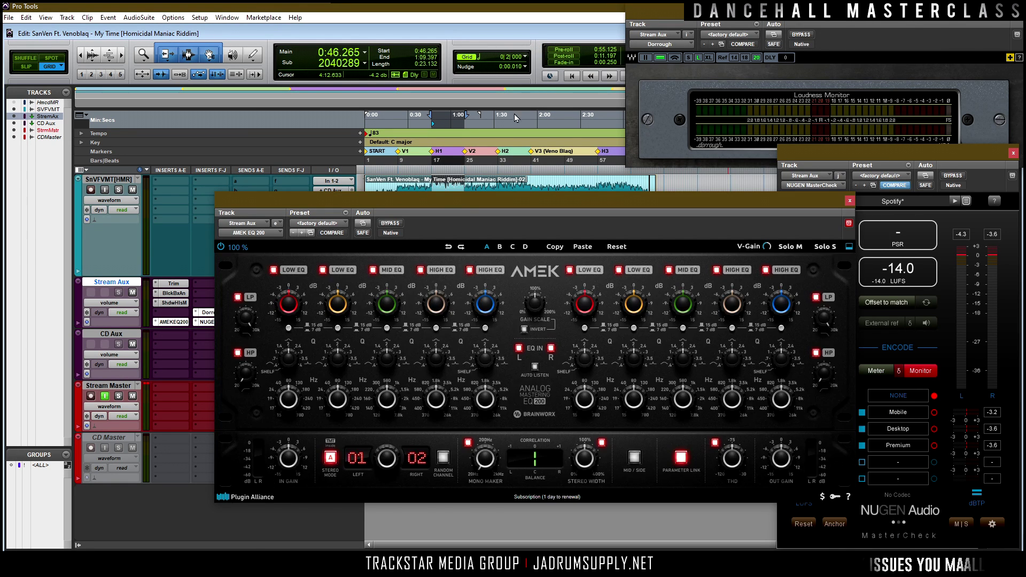
drag(481, 208, 399, 187)
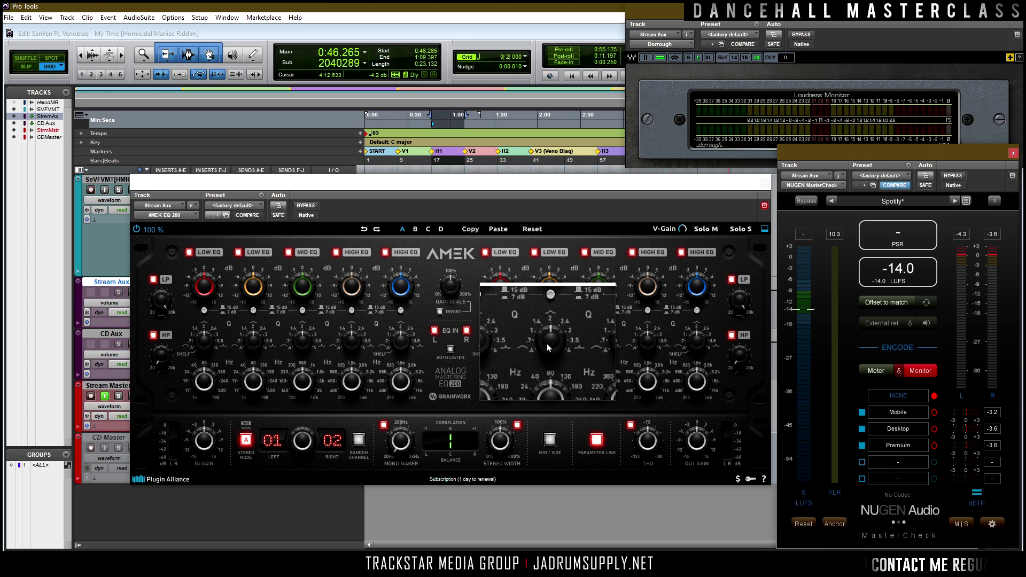
Step: Try out the Q and frequency controls of the right channel's second Low EQ band
mouse_move(552, 341)
mouse_down()
mouse_move(559, 322)
mouse_move(553, 346)
mouse_up()
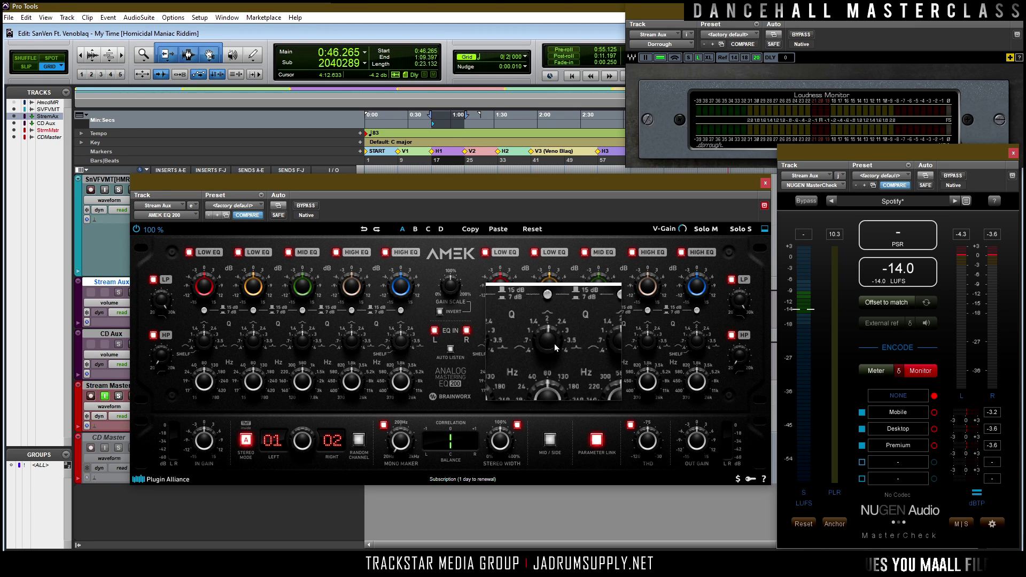
mouse_move(554, 381)
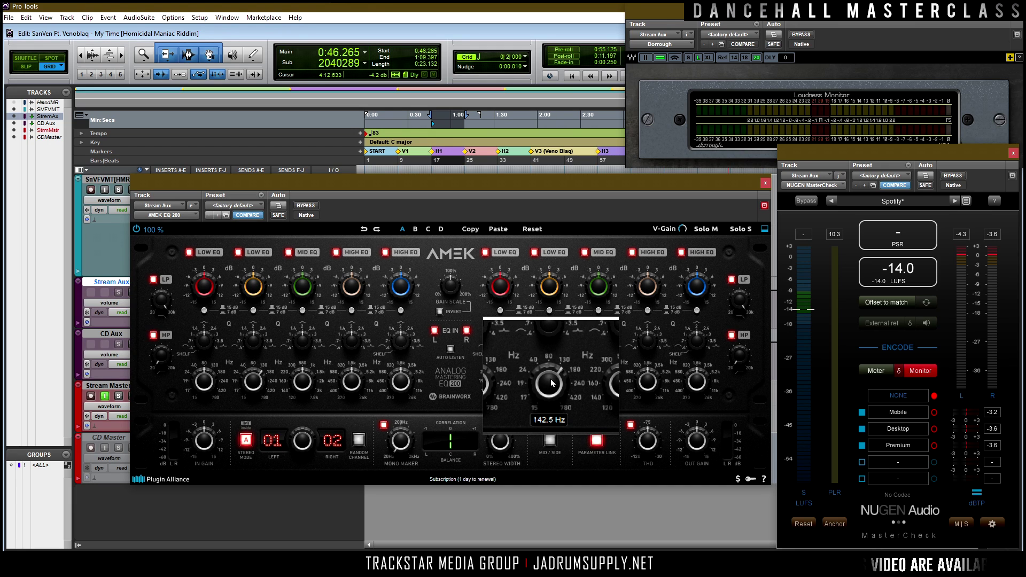
scroll(552, 382, up, 2)
Step: Raise the EQ's Mono Maker frequency and compare it off and on over the H1 selection, leaving it on
key(space)
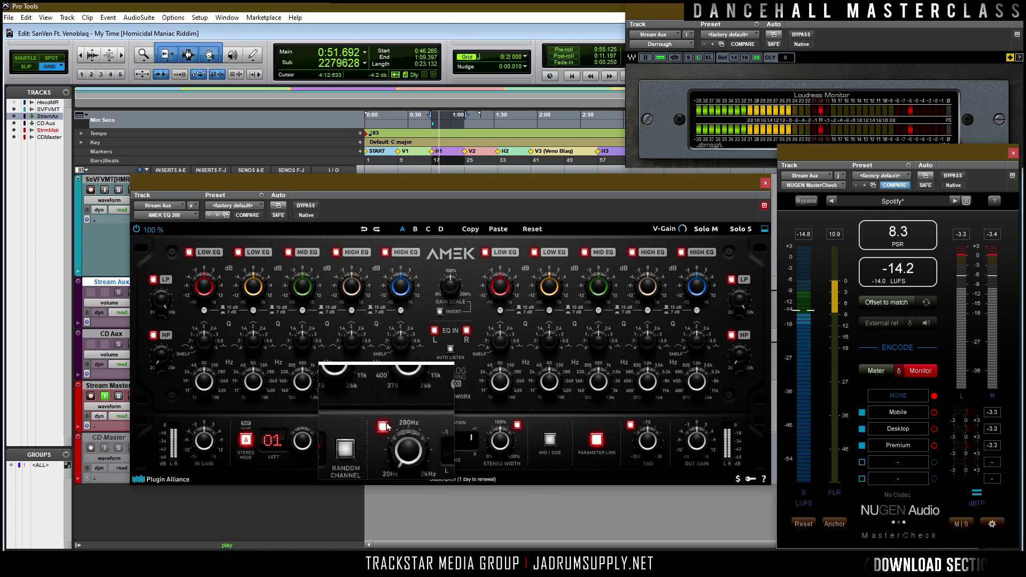
key(space)
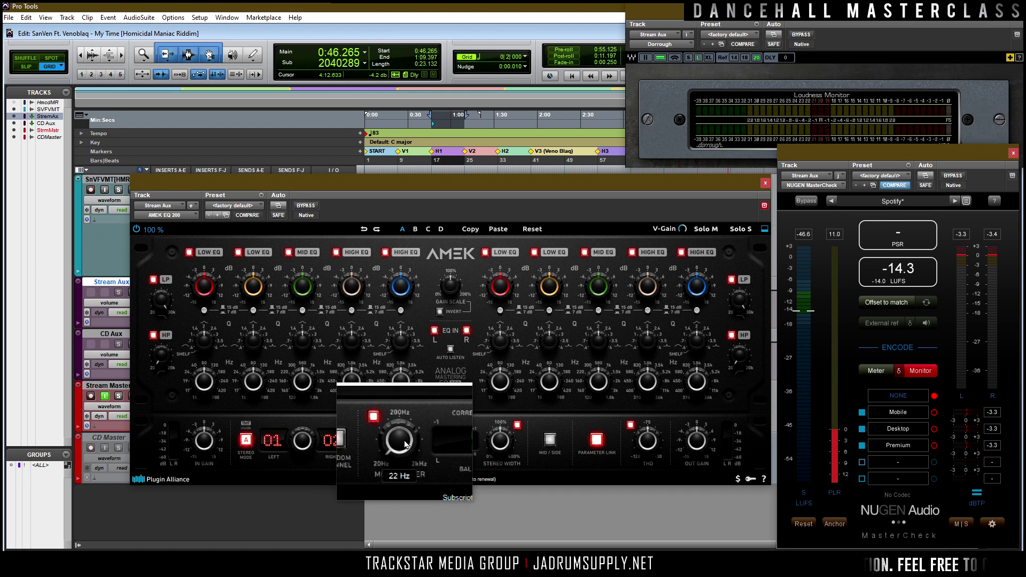
drag(403, 449, 407, 452)
key(space)
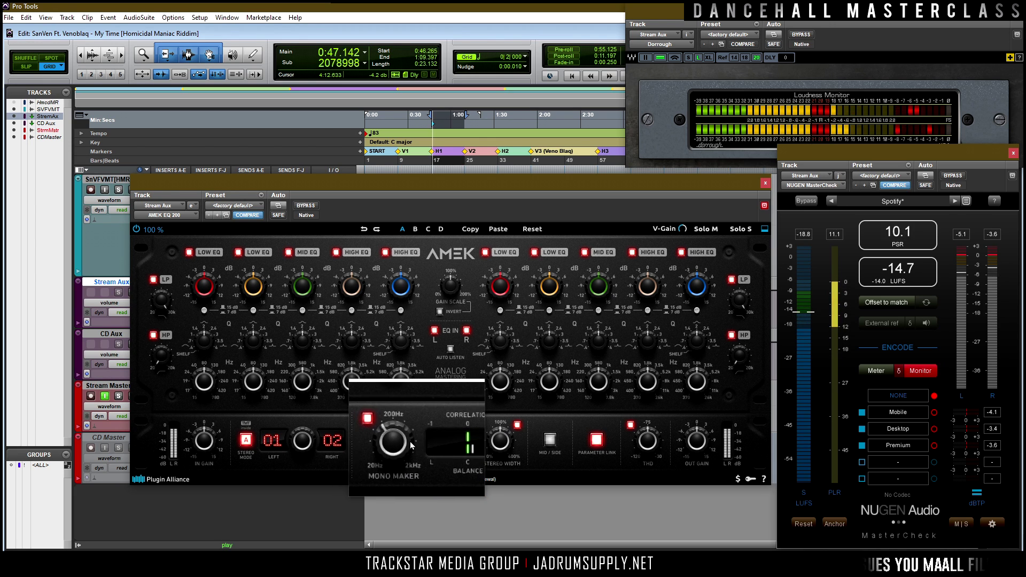
click(383, 425)
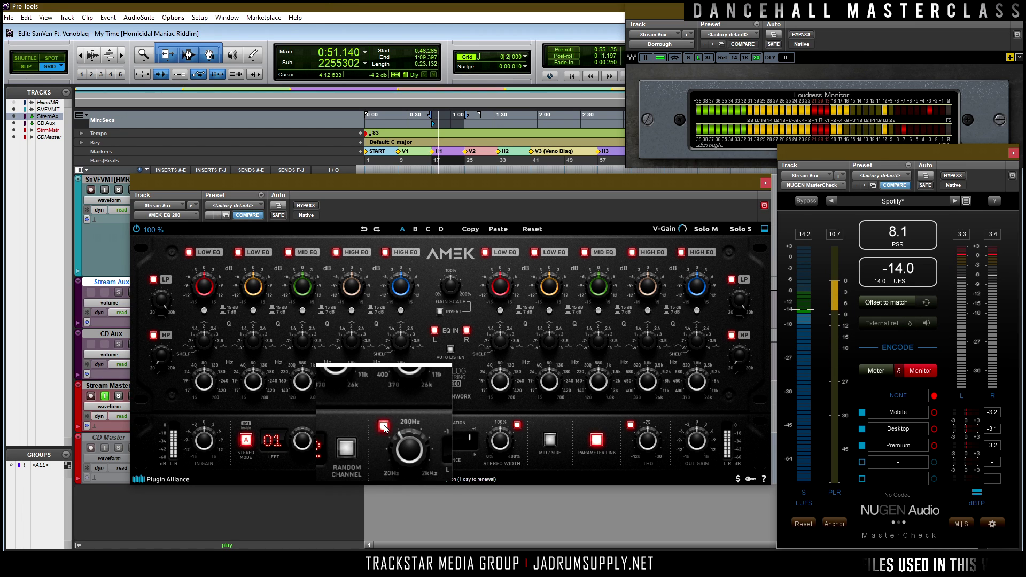
click(383, 425)
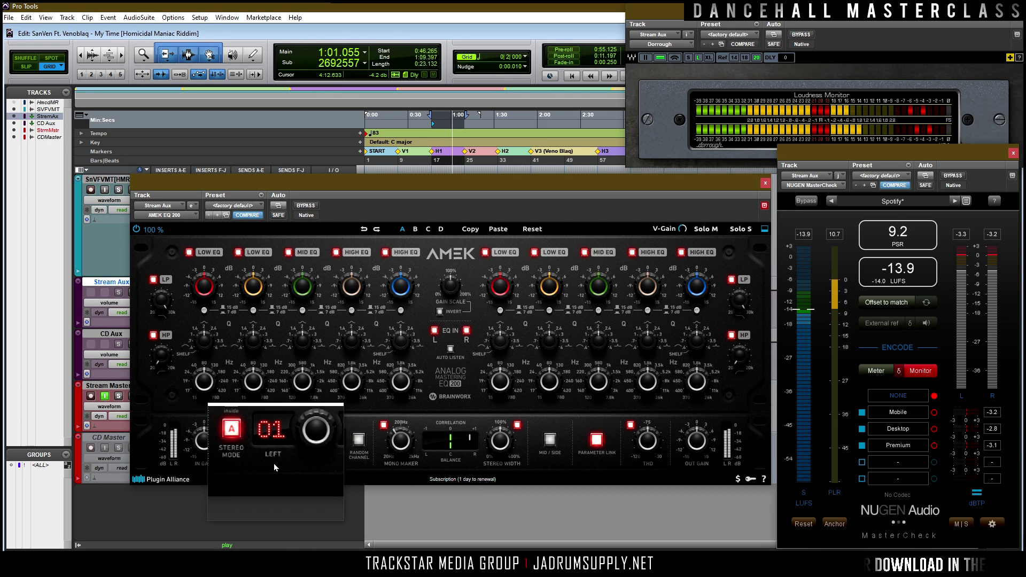
Step: Replay the H1 selection and switch off the EQ's Stereo Width
key(space)
key(space)
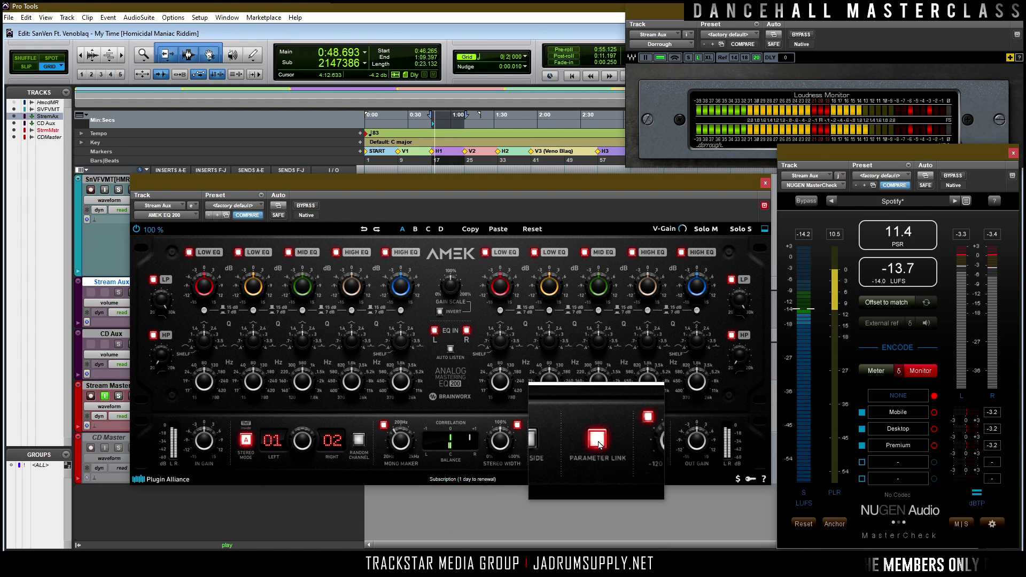
key(space)
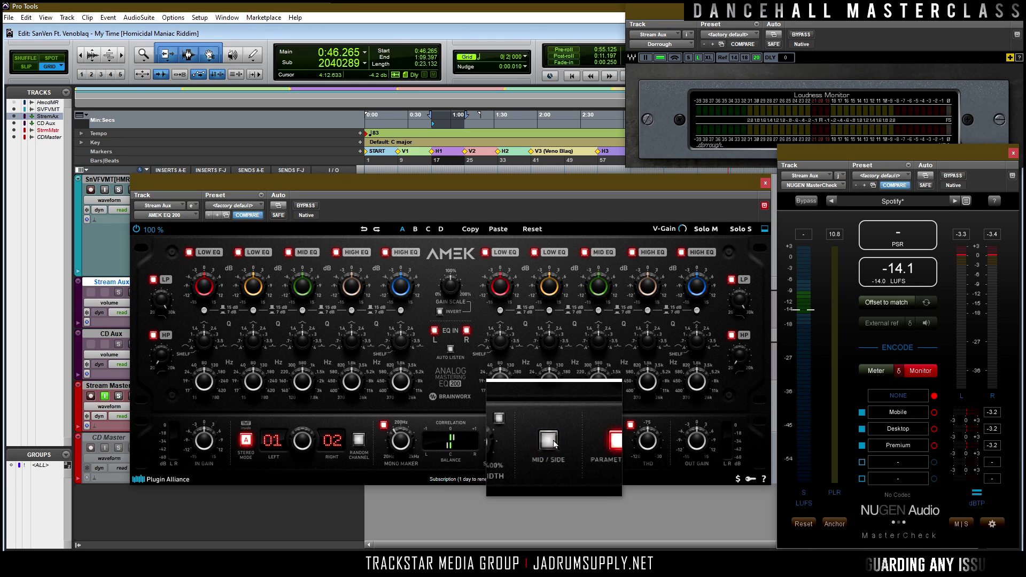
Step: Switch the EQ to Mid/Side processing and turn off the Mid channel's first Low EQ band
click(551, 441)
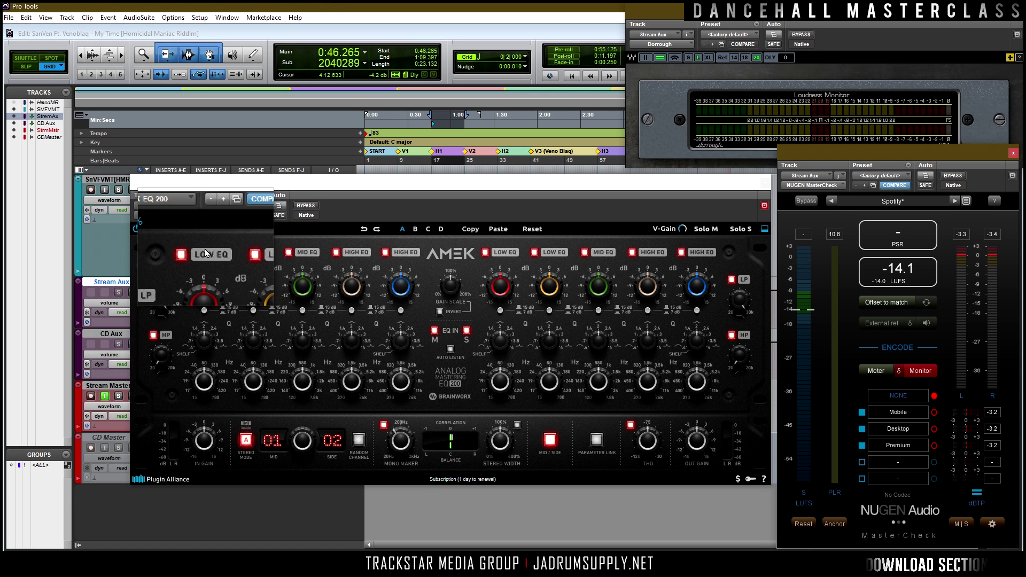
click(189, 251)
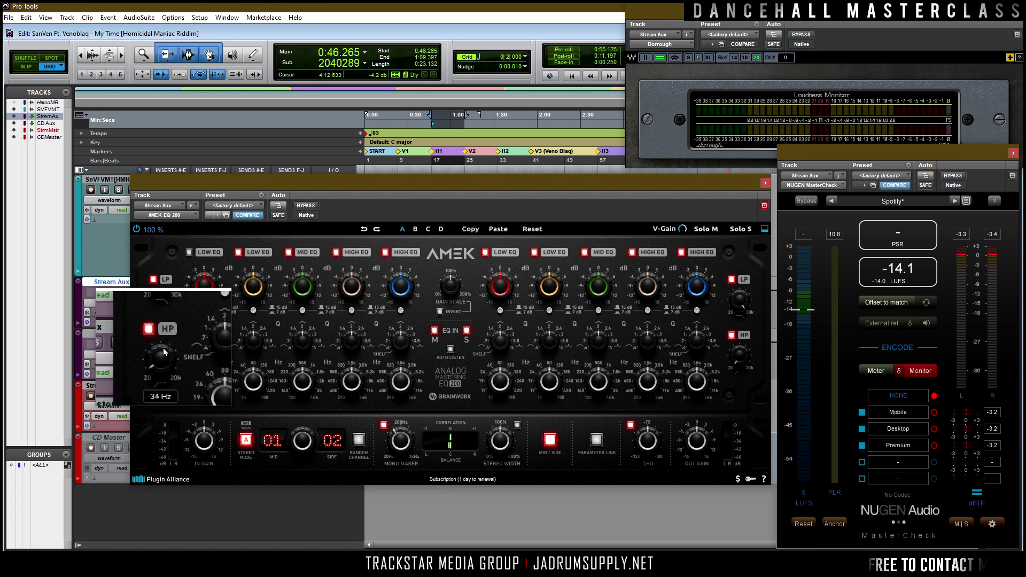
Step: Raise the Mid channel's high-pass filter to about 36 Hz while listening to the H1 selection
mouse_move(162, 361)
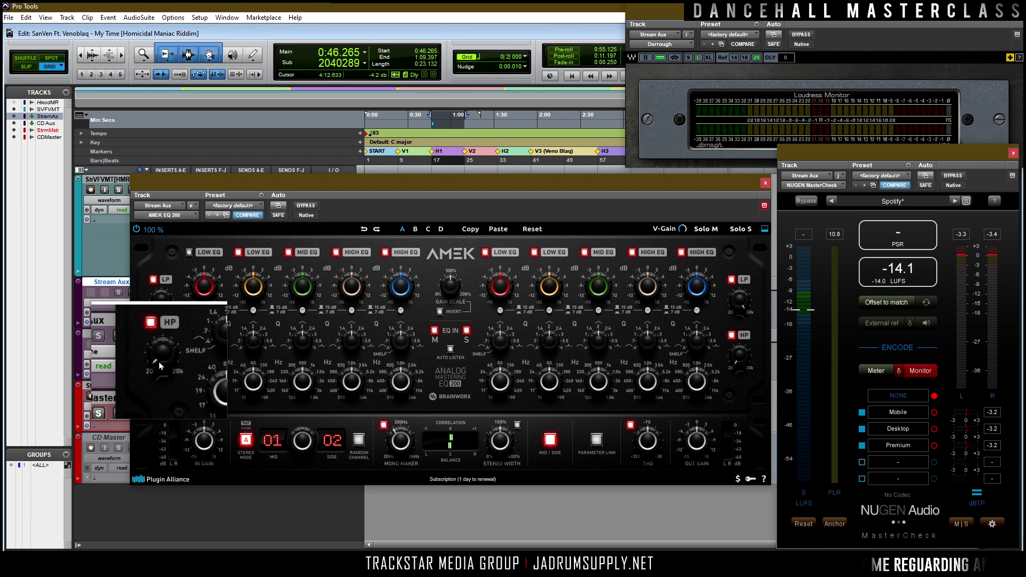
key(space)
scroll(162, 355, up, 3)
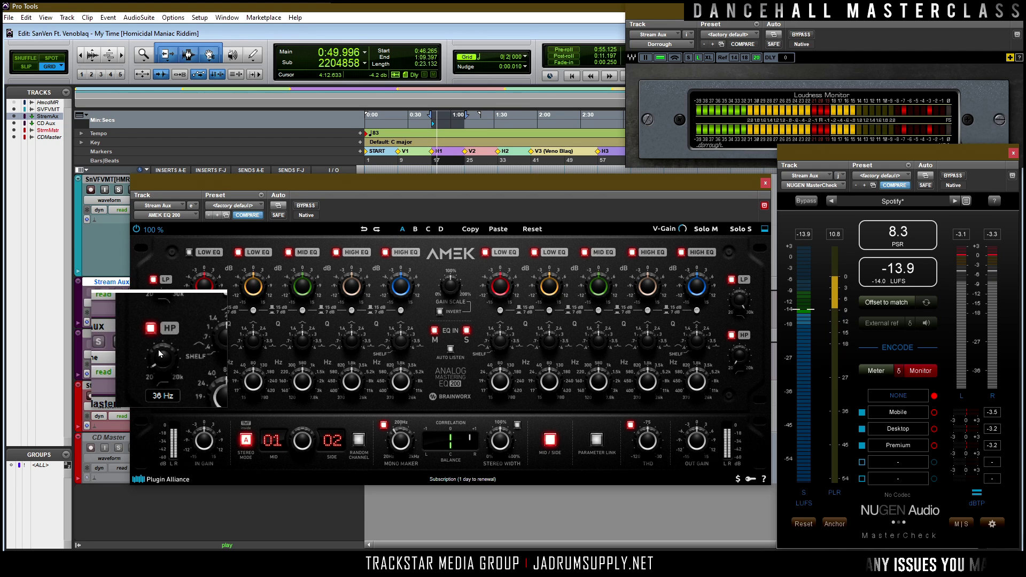
scroll(159, 353, up, 1)
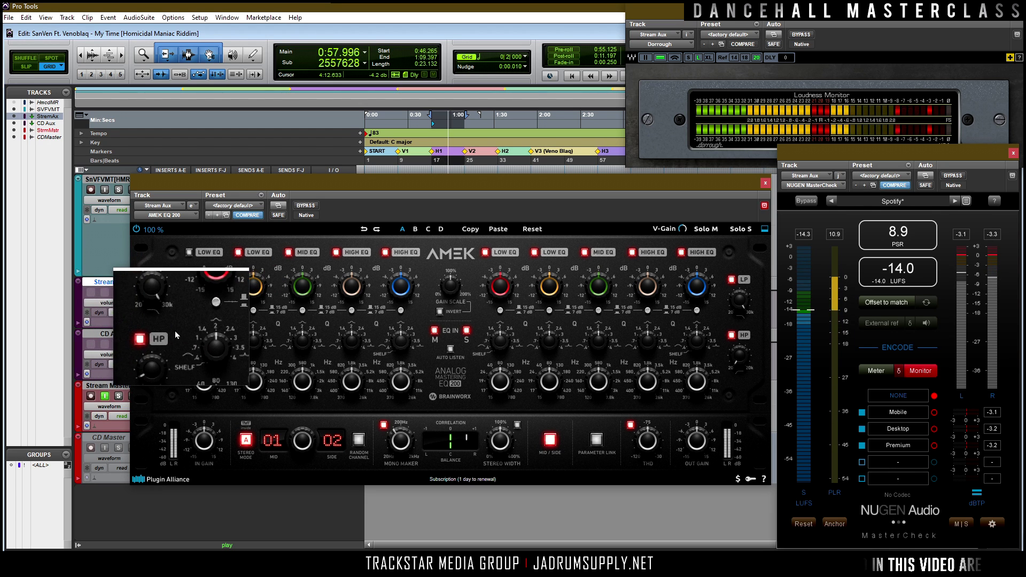
key(space)
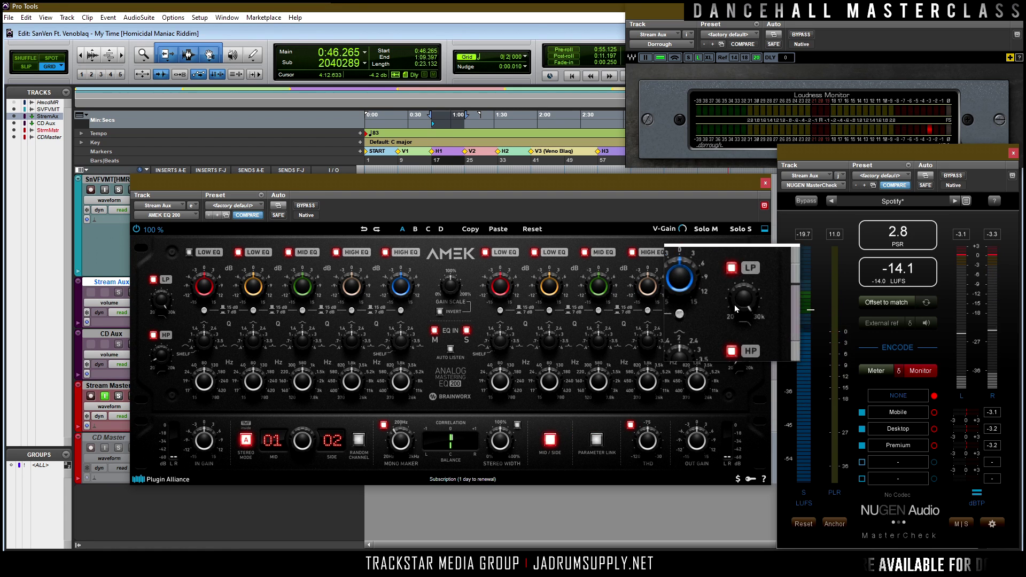
mouse_move(738, 357)
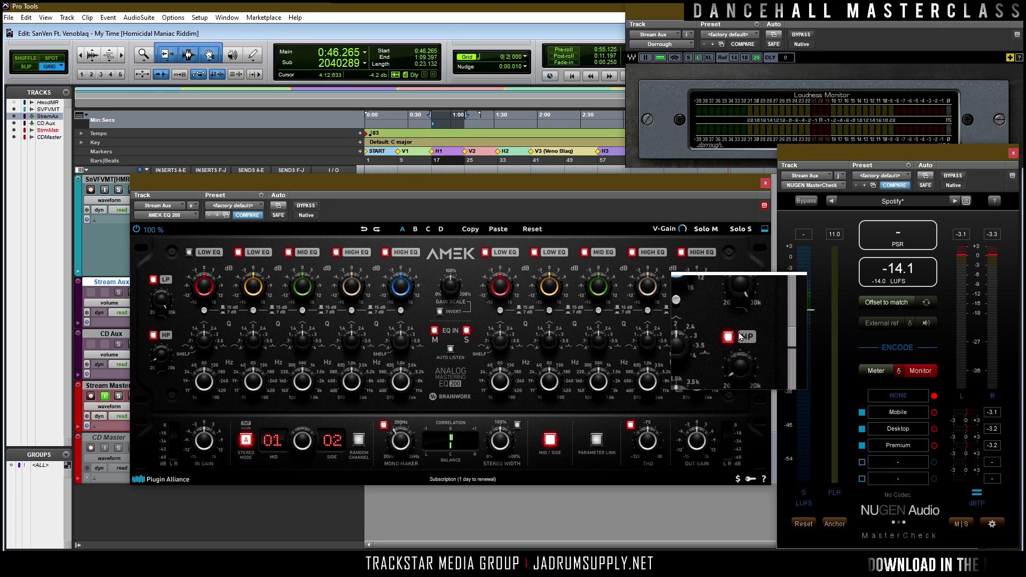
Step: Adjust the Side channel's high-pass filter frequency and listen to the H1 selection
drag(741, 367, 742, 358)
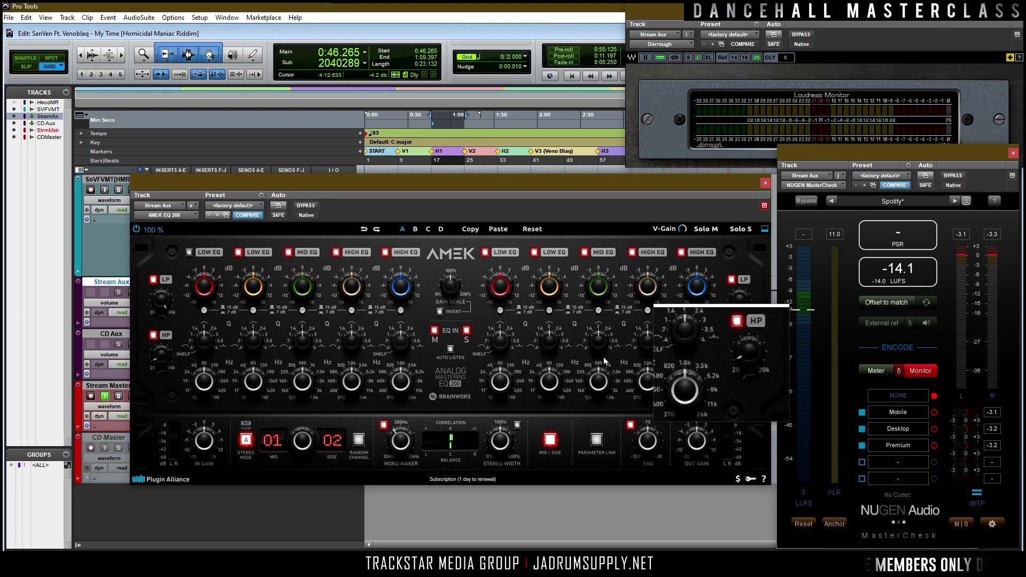
key(space)
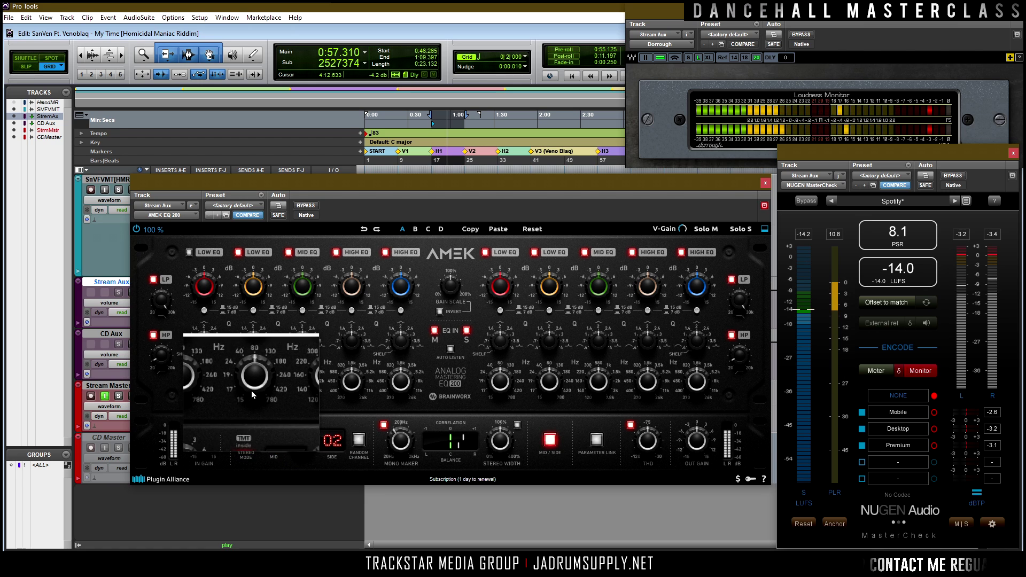
key(space)
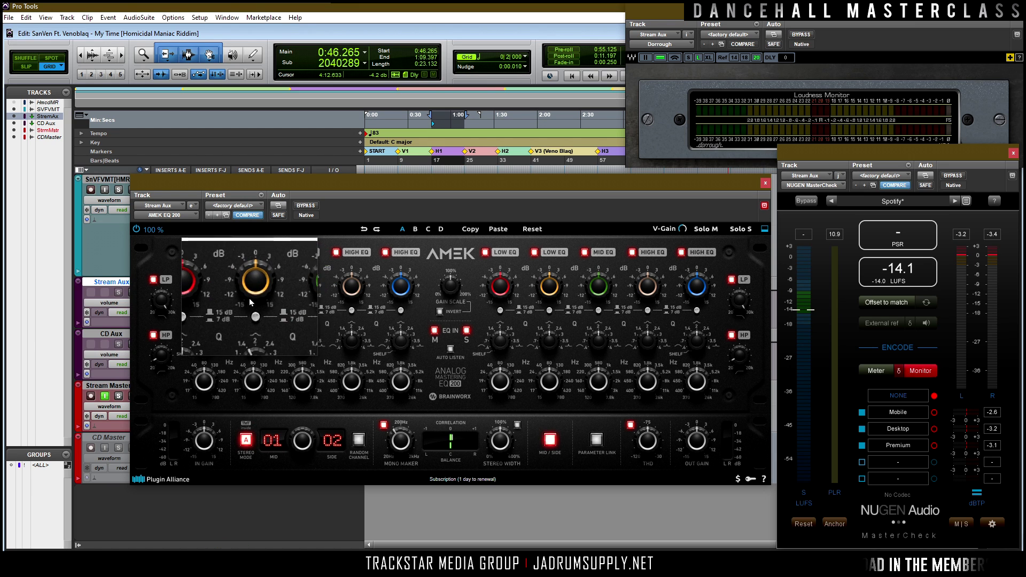
Step: Boost the Mid channel's second Low EQ slightly over the H1 selection, comparing with the EQ bypassed and fine-tuning the gain
key(space)
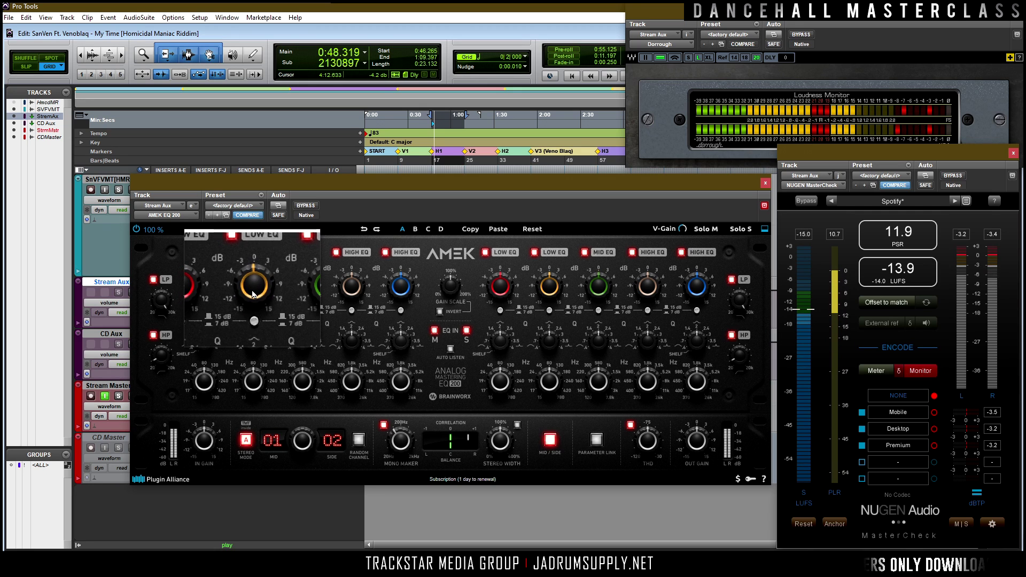
drag(253, 290, 251, 291)
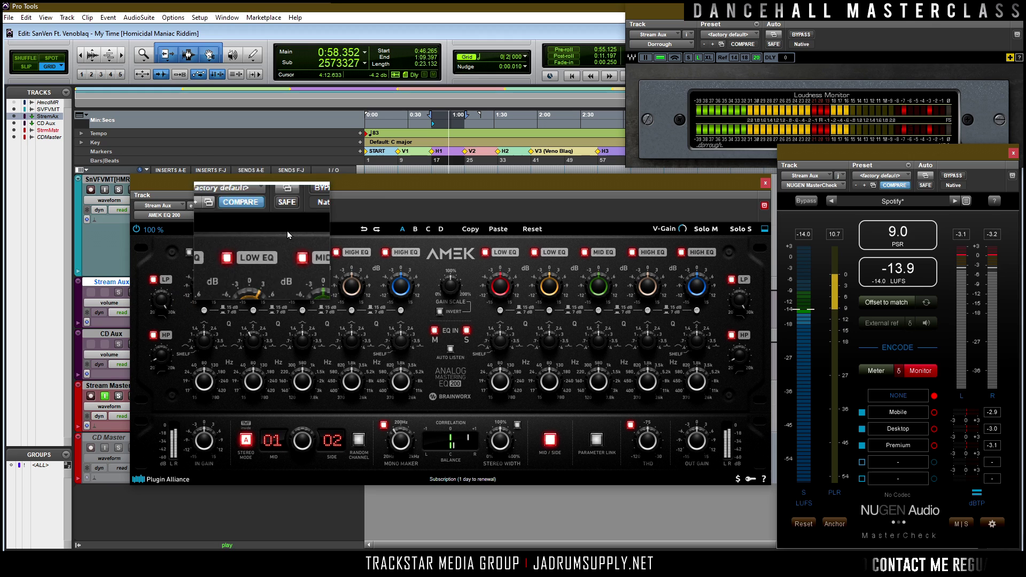
click(306, 207)
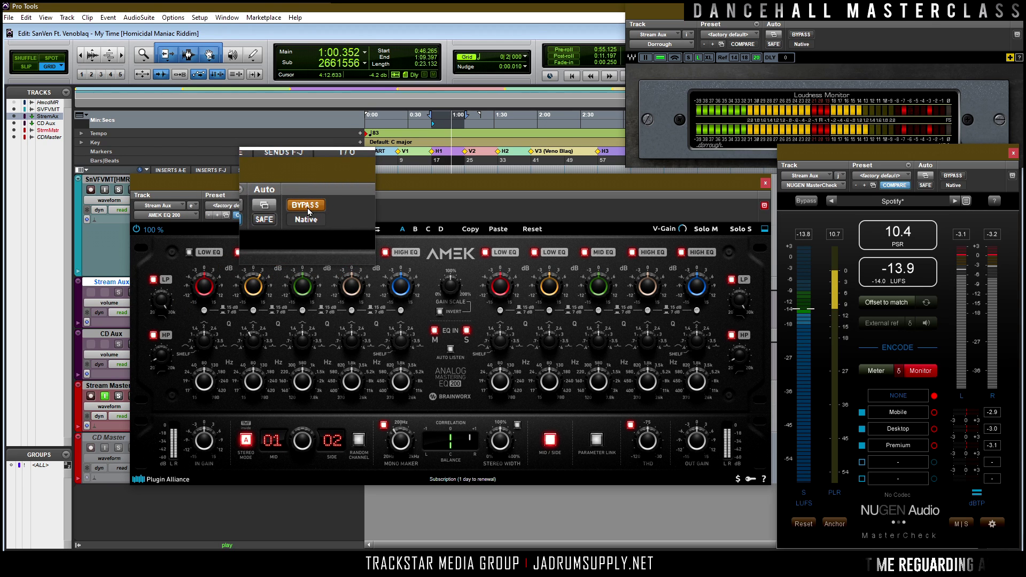
click(312, 211)
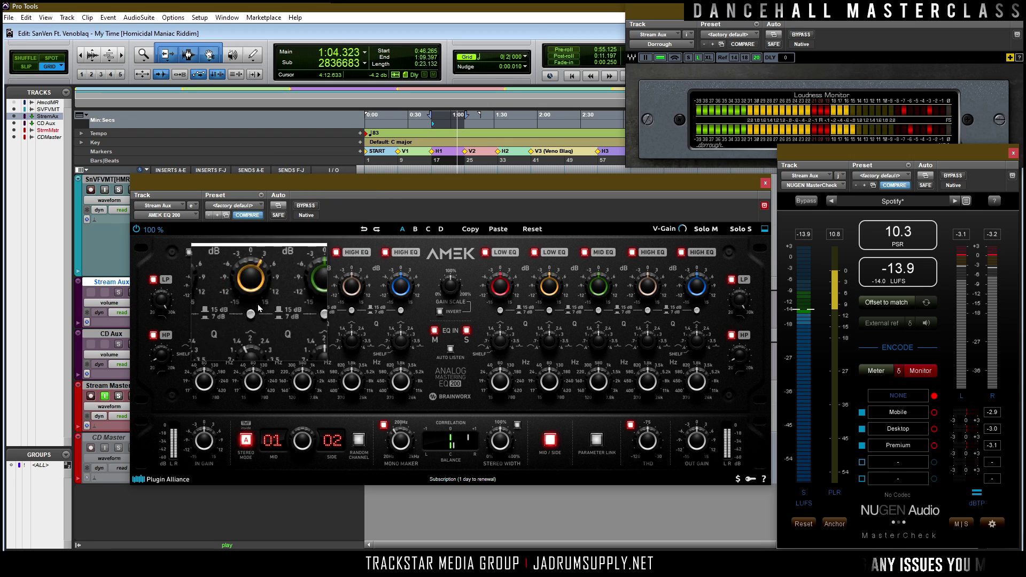
drag(258, 308, 258, 294)
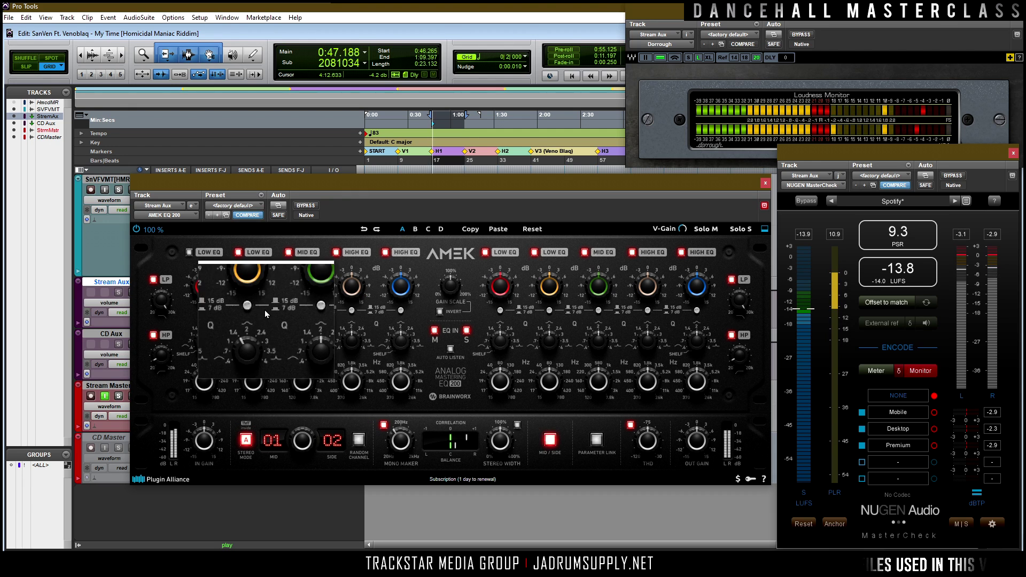
drag(254, 287, 254, 289)
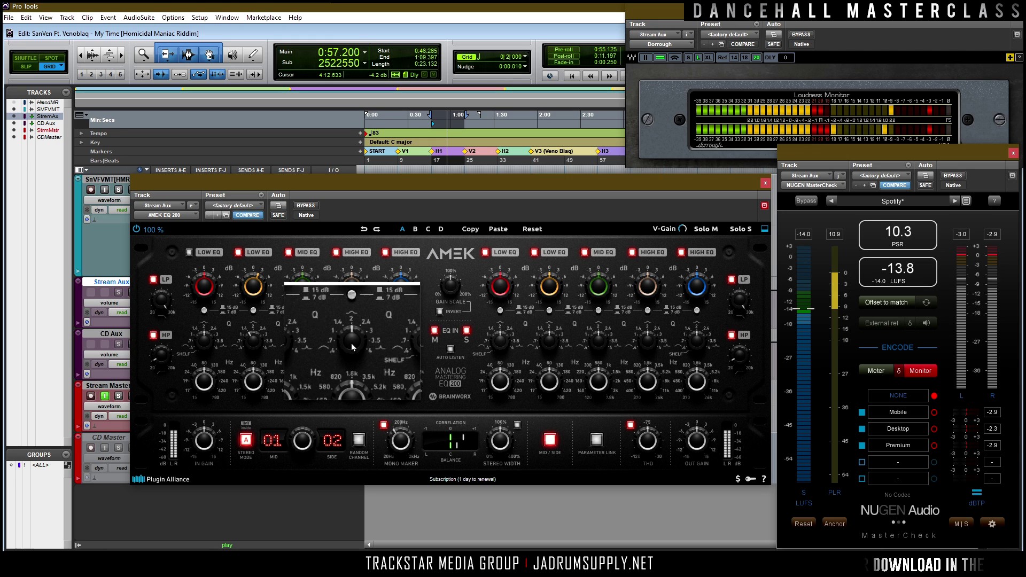
key(space)
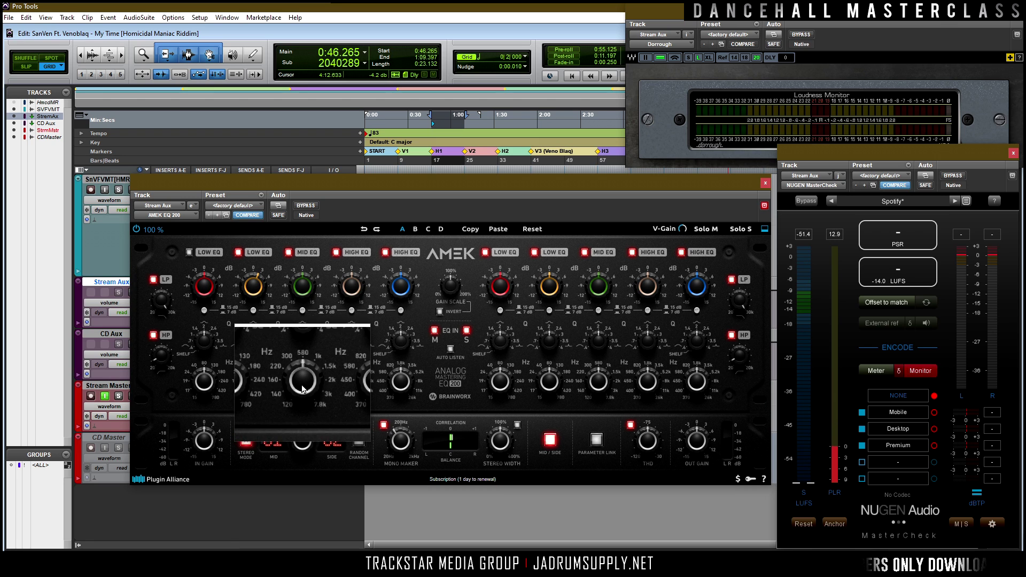
Step: Set the Mid channel's Mid EQ frequency to about 1.1 kHz, auditioning it with boosted gain over the H1 selection
key(space)
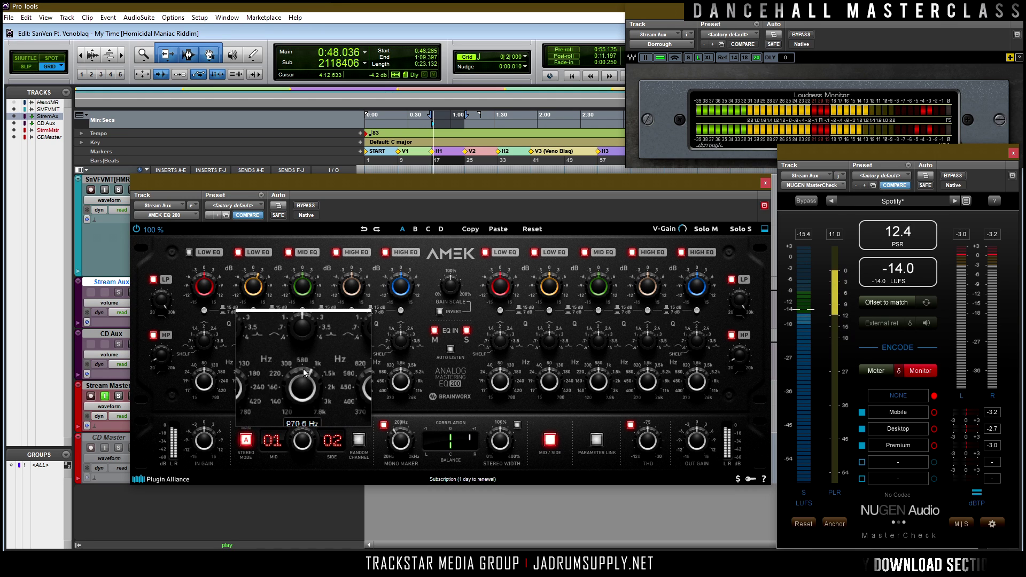
key(space)
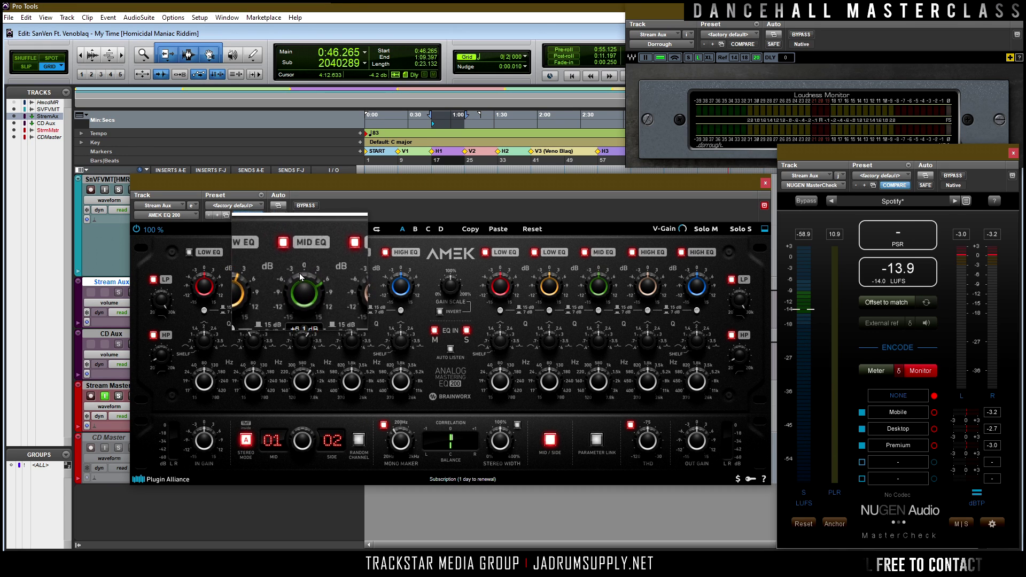
key(space)
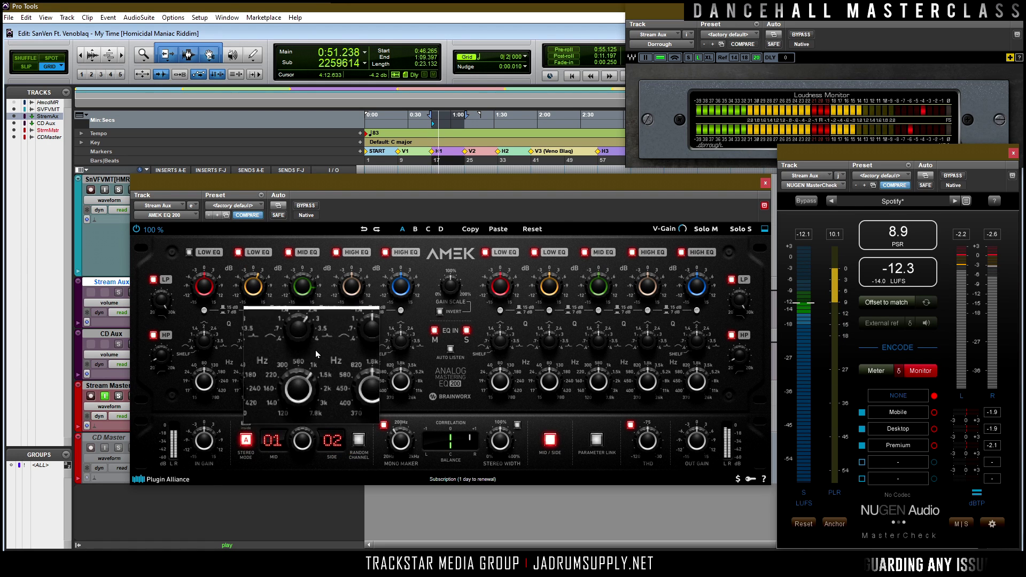
key(space)
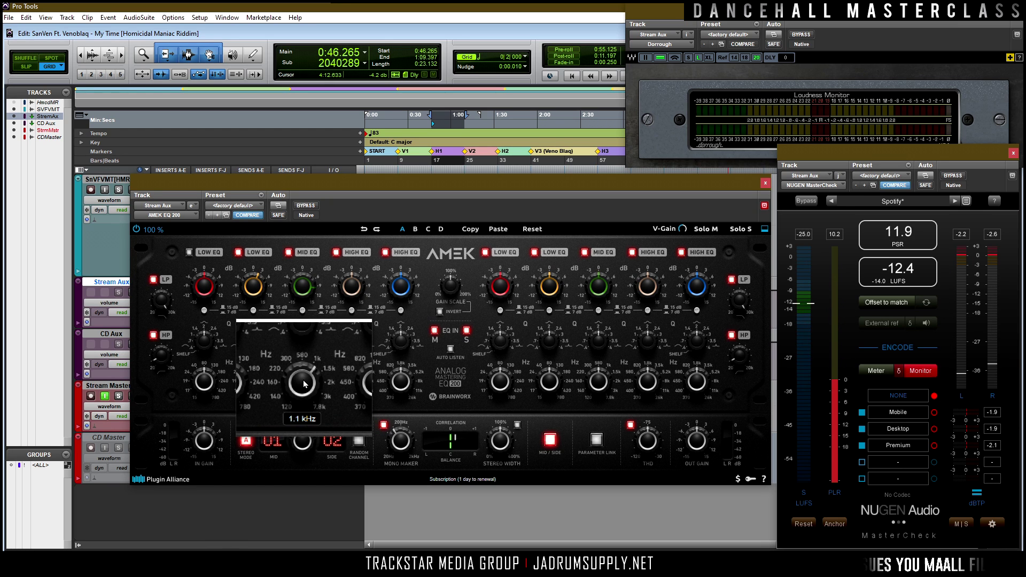
Step: Lower the Mid channel's Mid EQ gain during H1 playback and compare with the EQ bypassed, leaving it active
drag(302, 293, 305, 292)
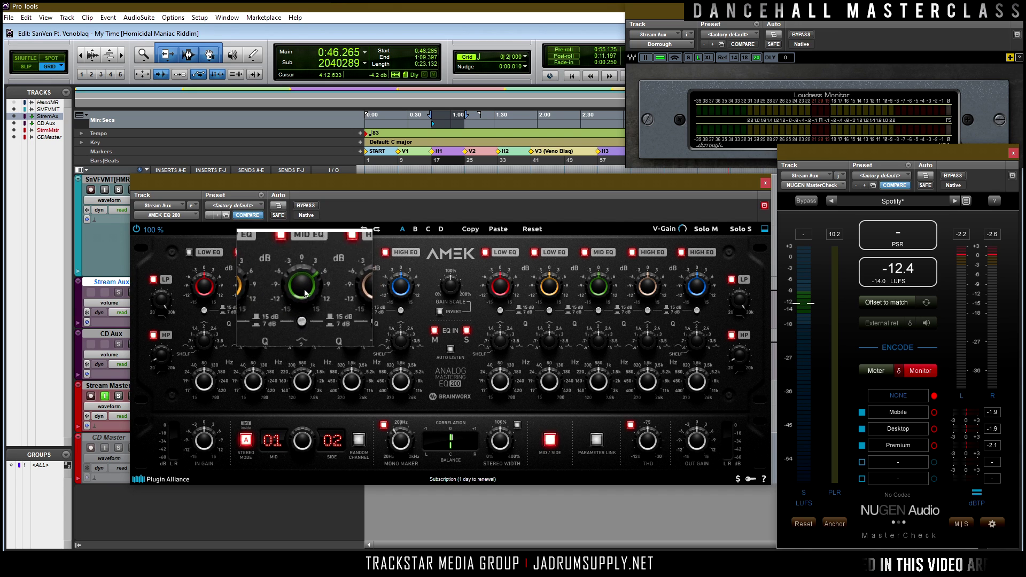
key(space)
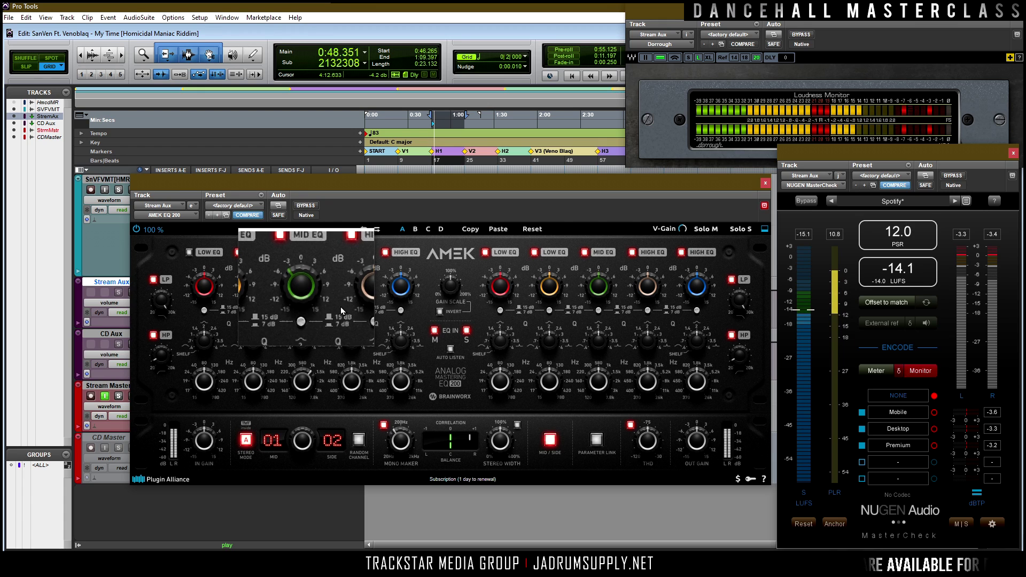
drag(303, 287, 304, 290)
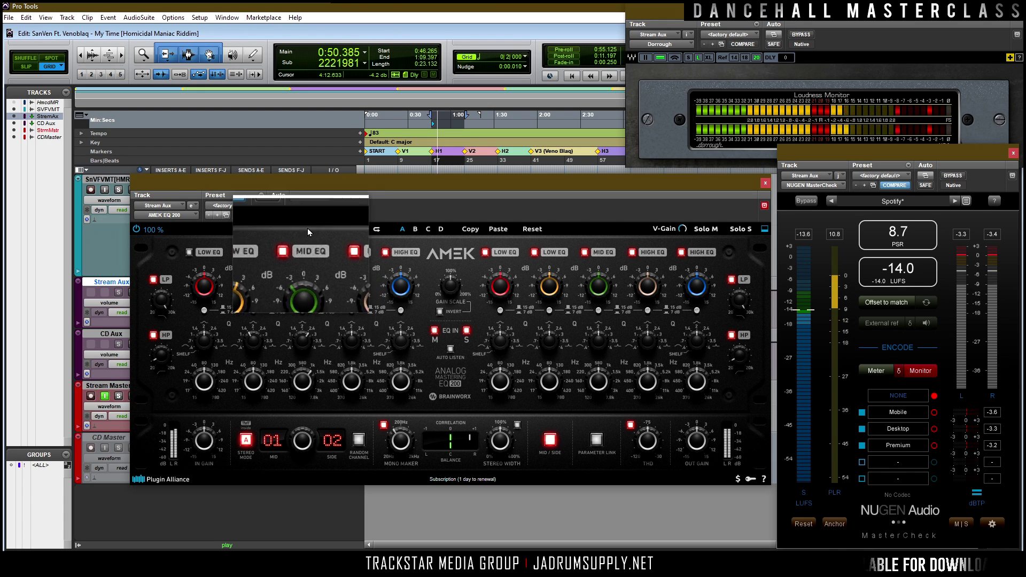
click(306, 208)
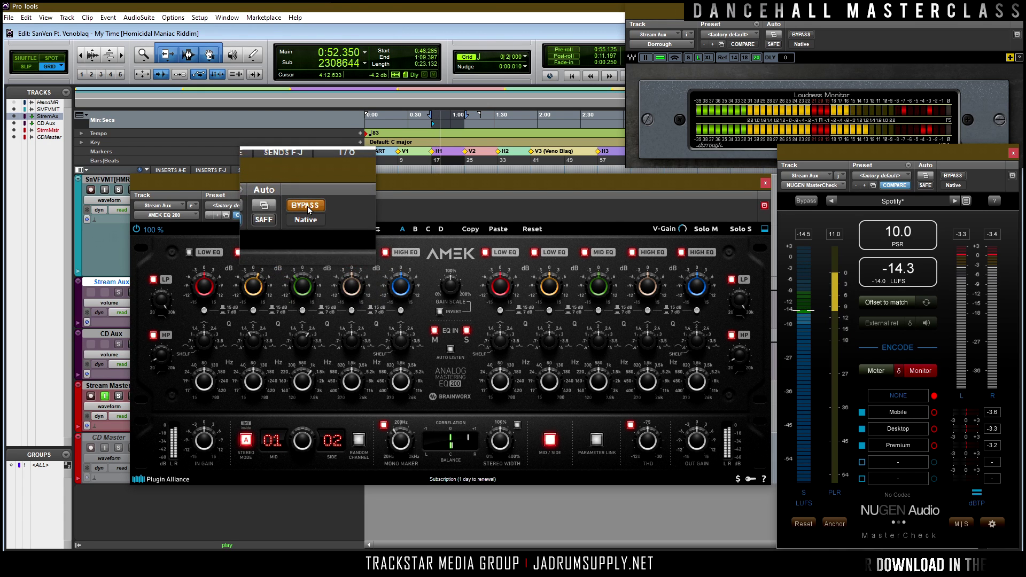
click(307, 206)
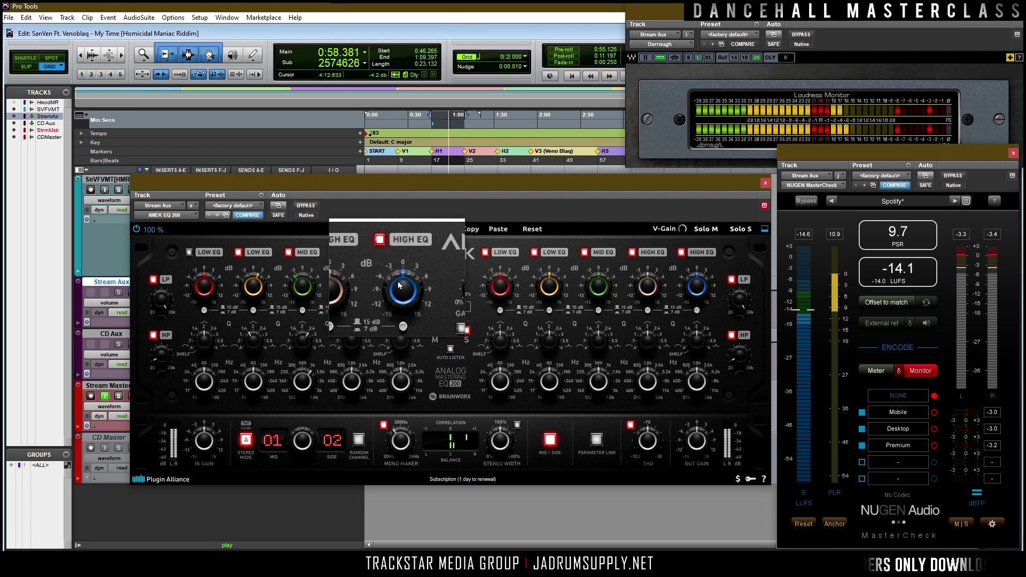
key(space)
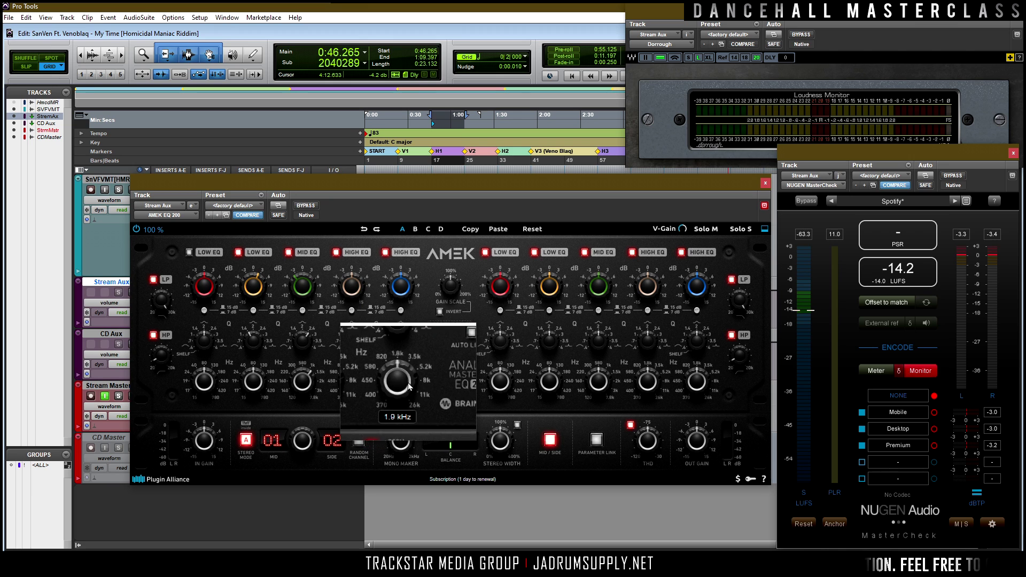
Step: Set the frequency of the Mid channel's second High EQ and boost its gain slightly, auditioning it over the H1 selection
mouse_move(401, 382)
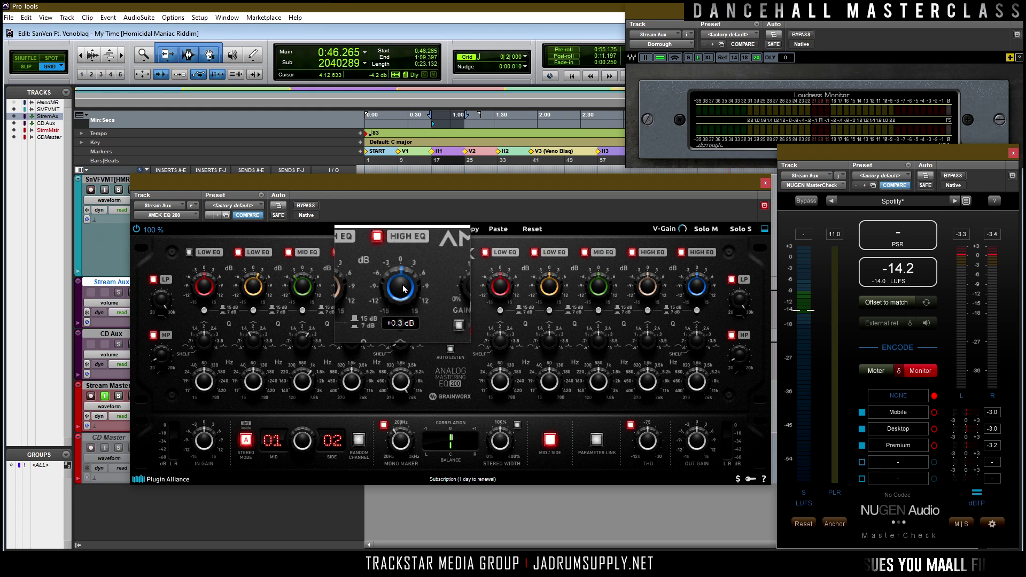
key(space)
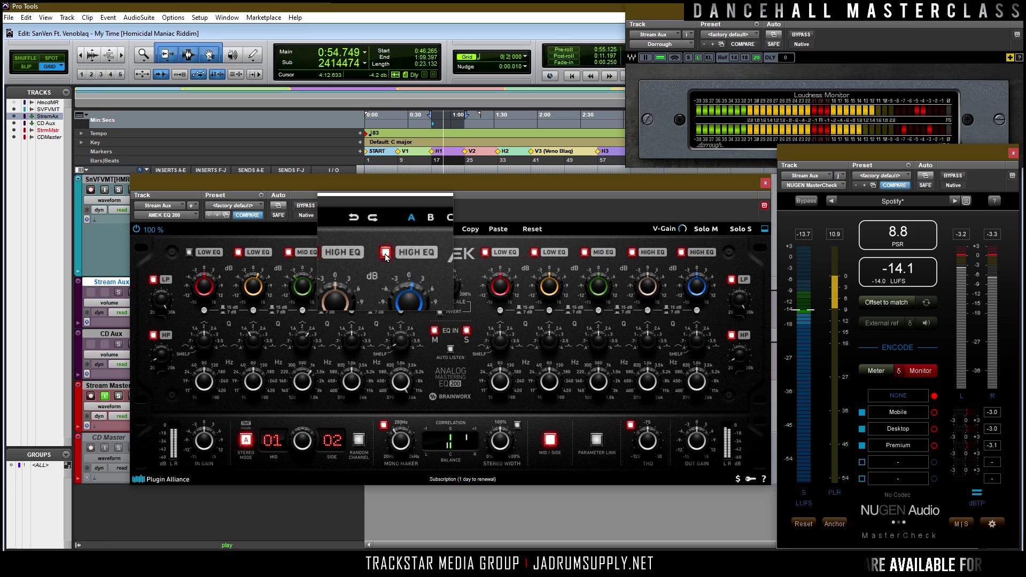
key(space)
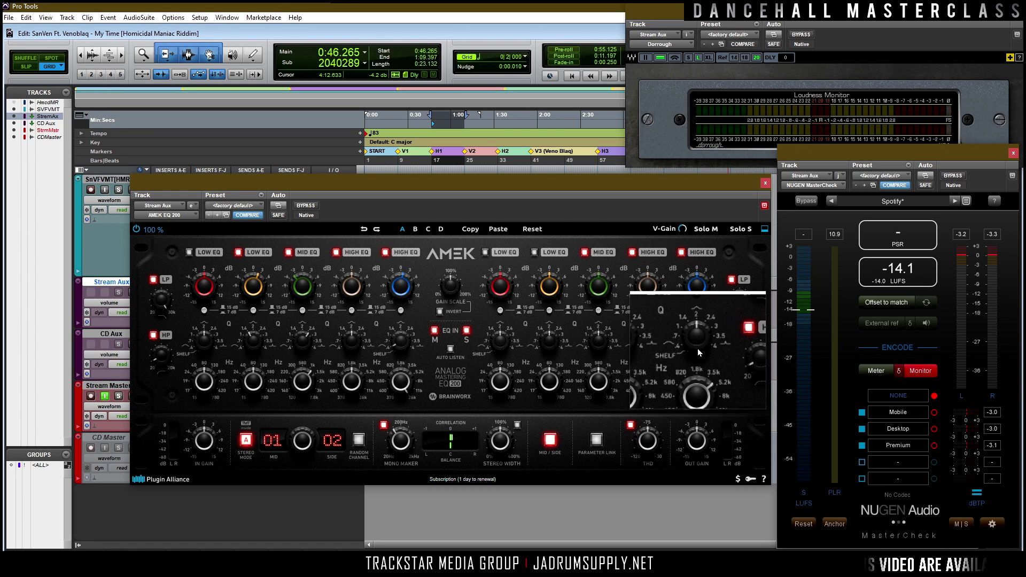
Step: Boost the Side channel's second High EQ to about +3.3 dB over the H1 selection and compare the band off and on
mouse_move(696, 390)
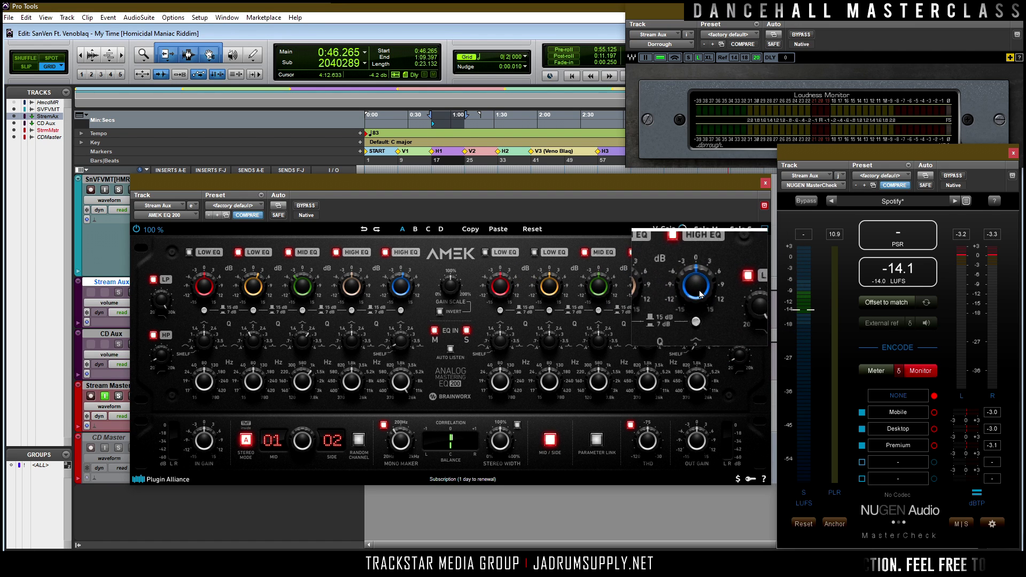
key(space)
drag(701, 293, 696, 259)
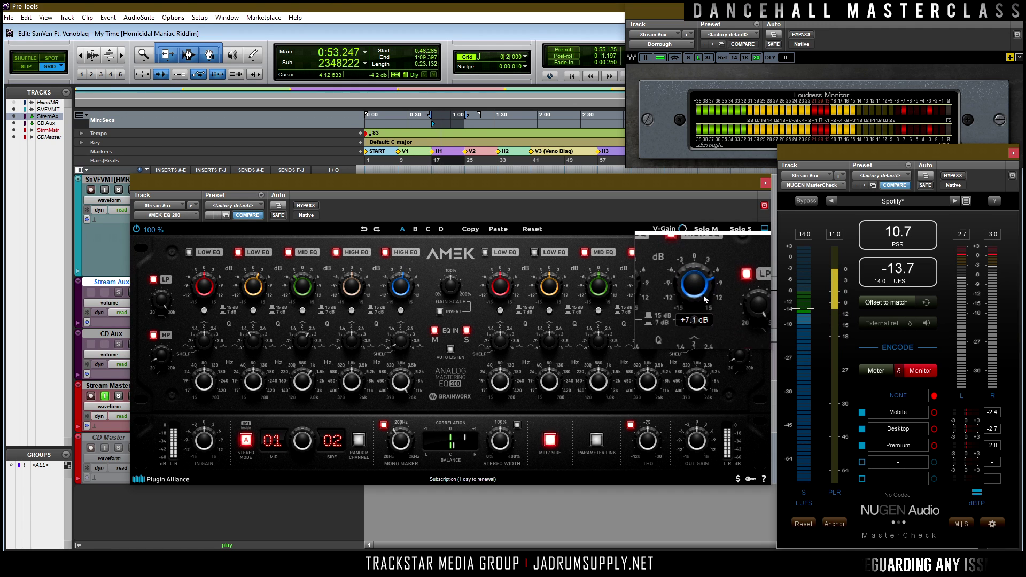
drag(704, 293, 705, 295)
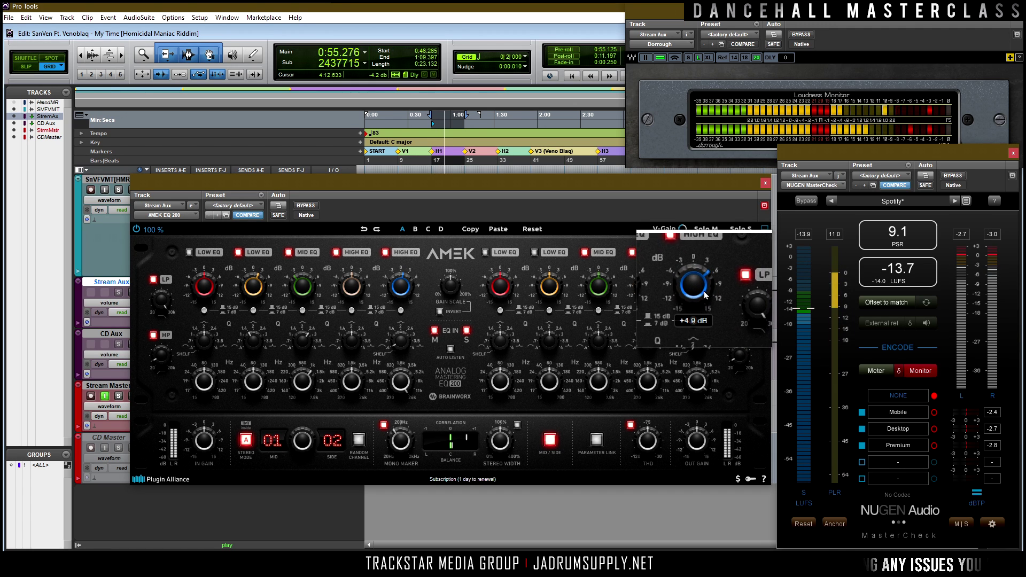
scroll(705, 295, down, 5)
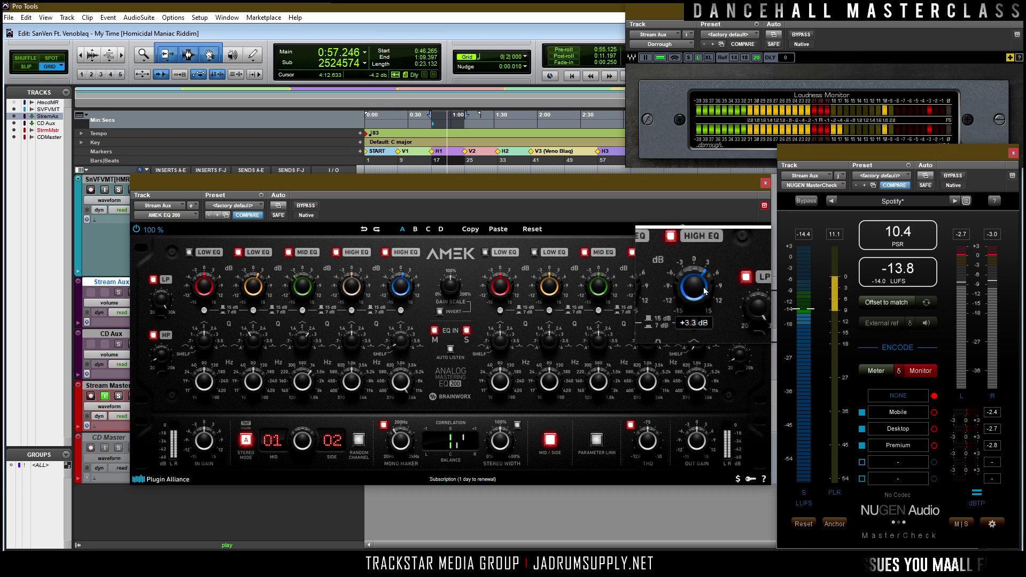
mouse_move(704, 292)
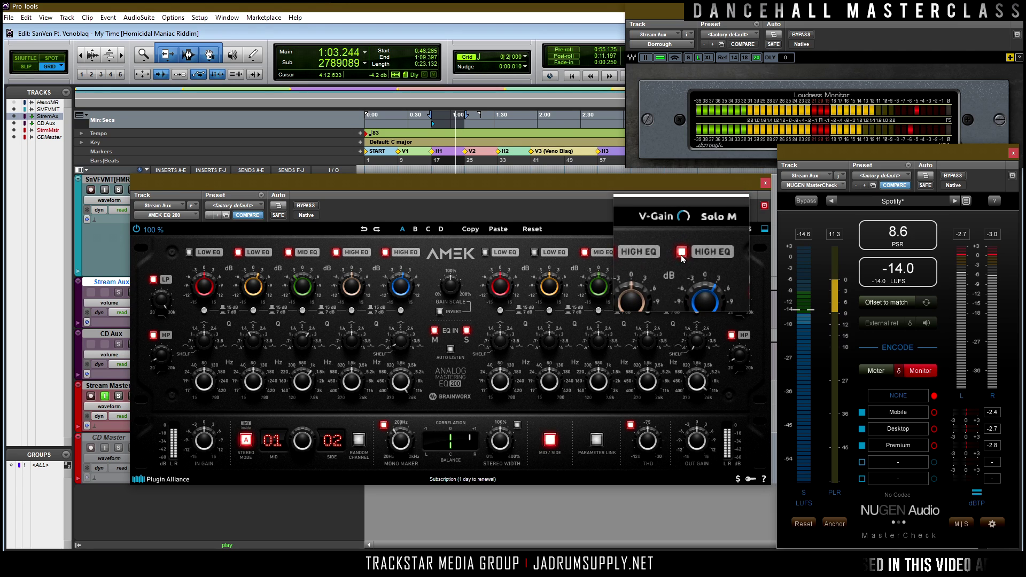
click(681, 258)
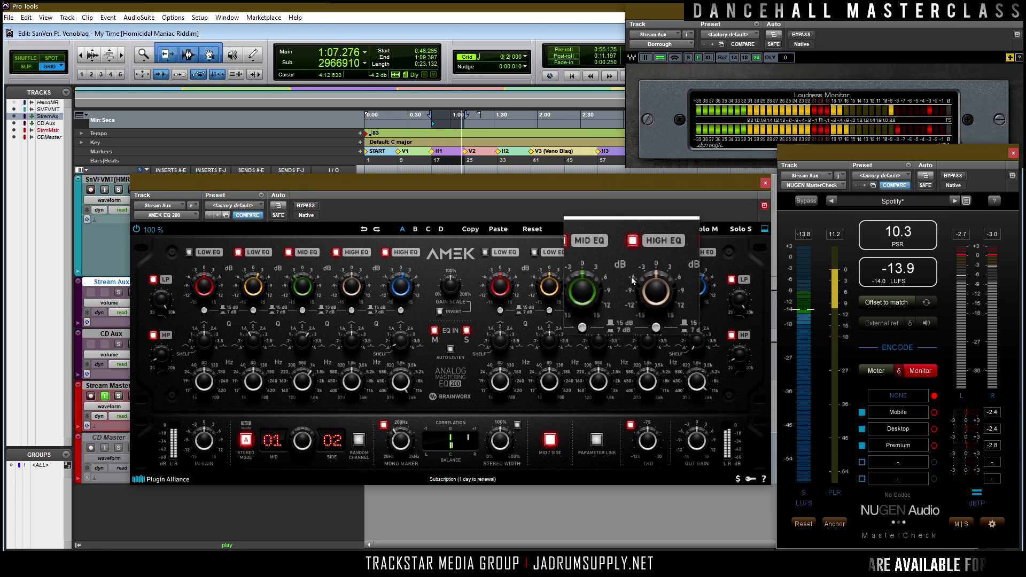
key(space)
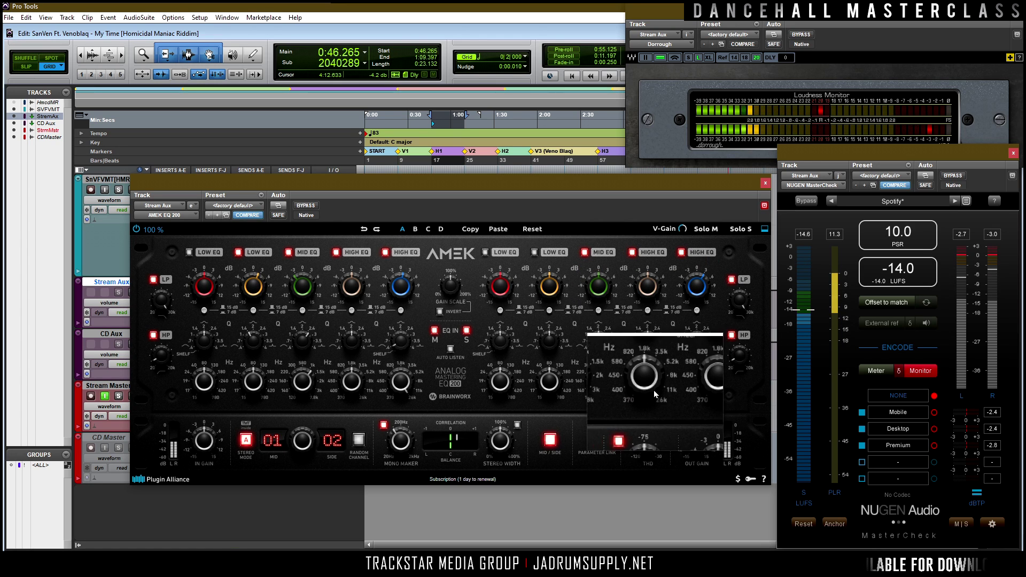
Step: Set the frequency and Q of the Side channel's first High EQ band
mouse_move(651, 389)
mouse_down()
mouse_move(650, 379)
mouse_move(649, 389)
mouse_up()
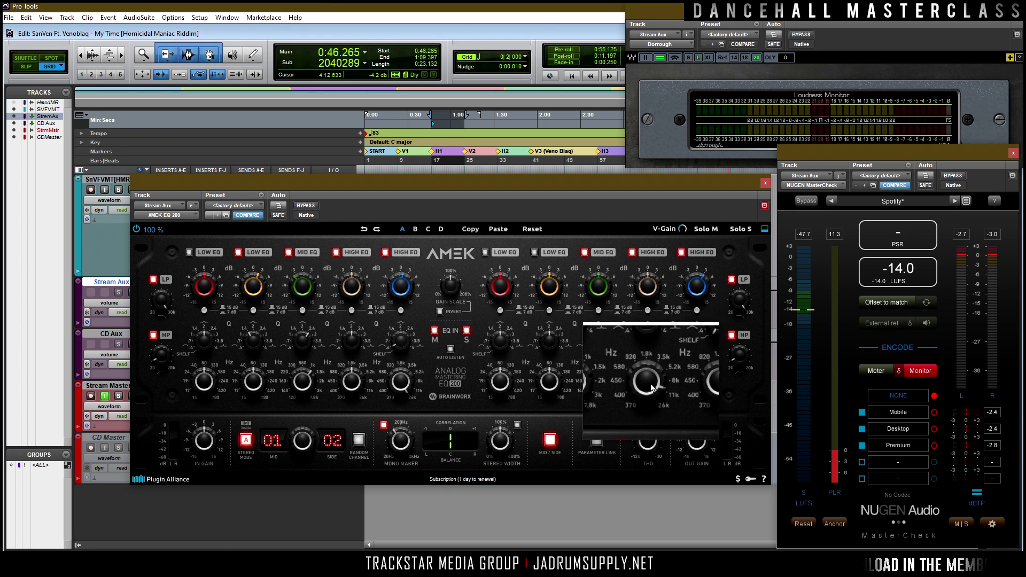
drag(652, 387, 668, 410)
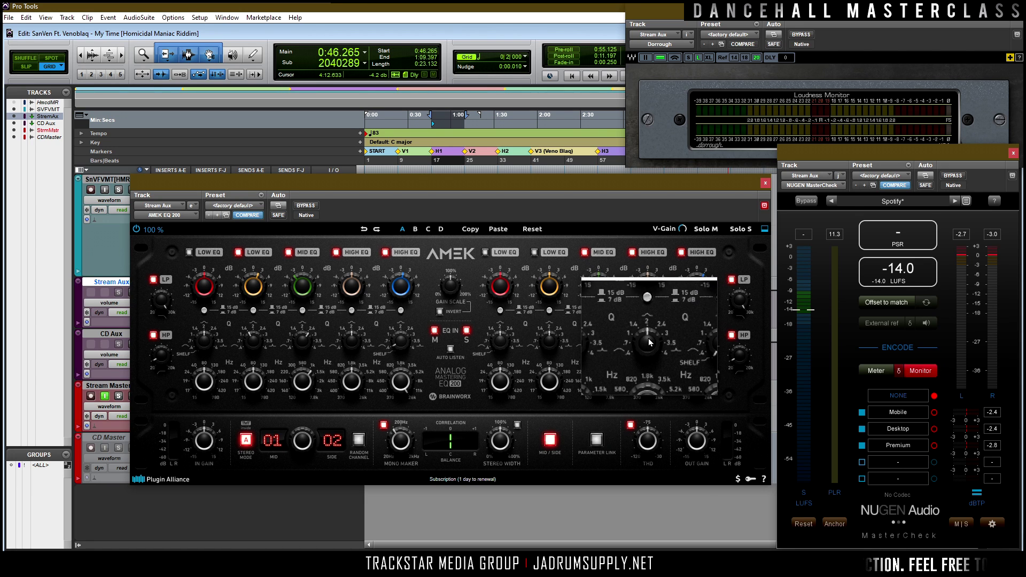
drag(649, 338, 652, 332)
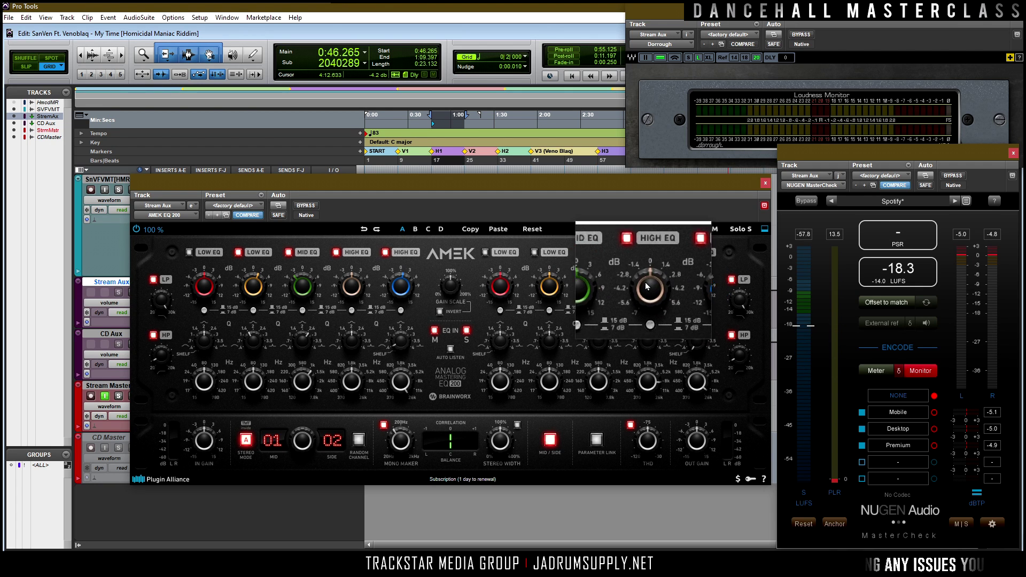
Step: Boost the Side channel's first High EQ to about +2.8 dB during H1 playback and compare the band off and on
key(space)
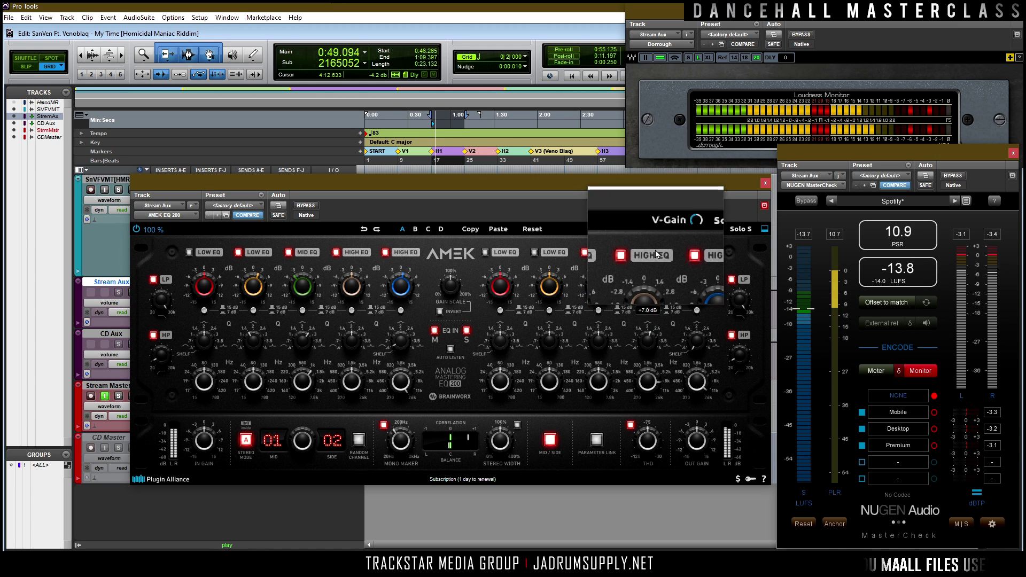
key(space)
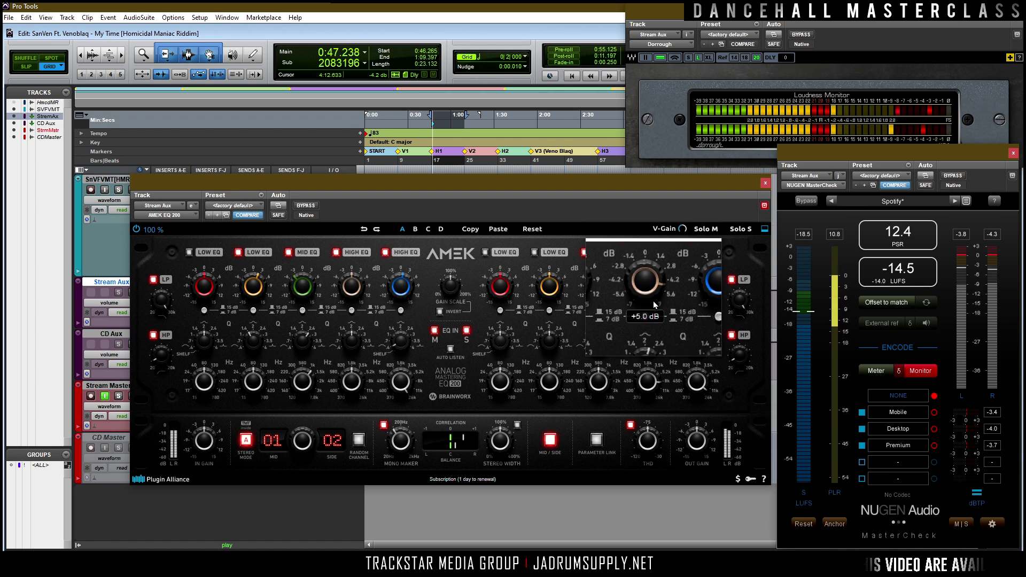
drag(658, 295, 653, 286)
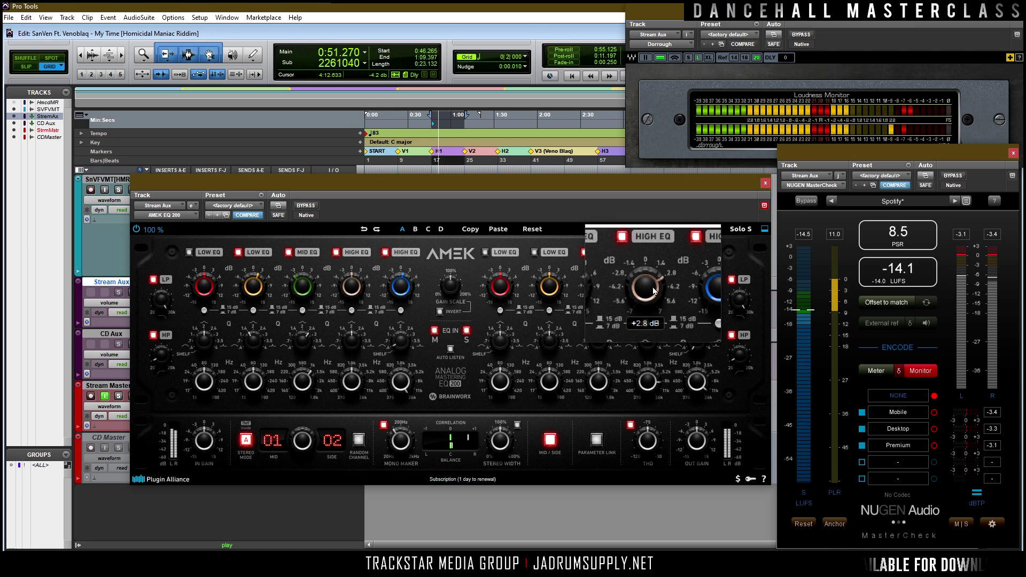
click(634, 253)
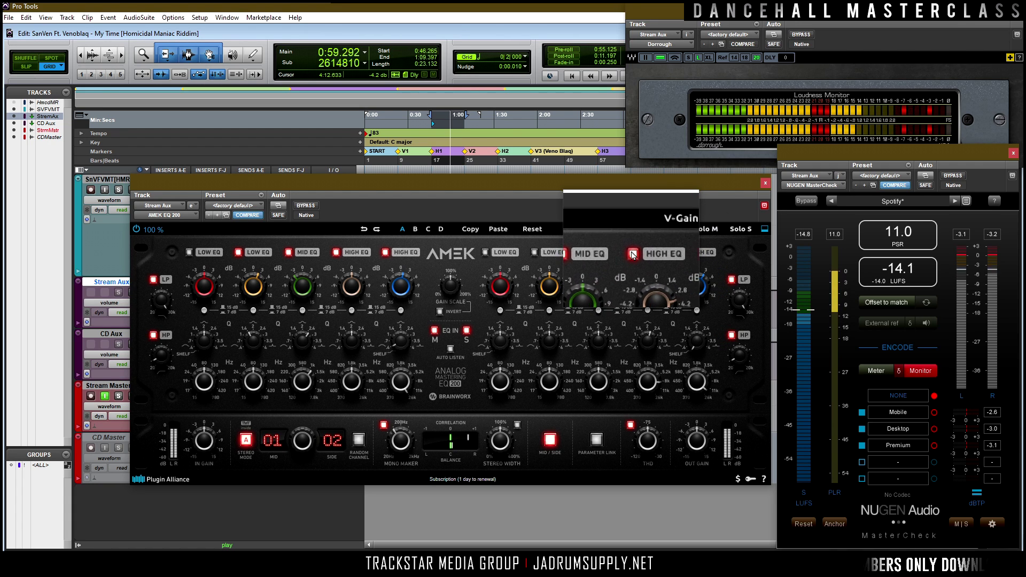
click(632, 255)
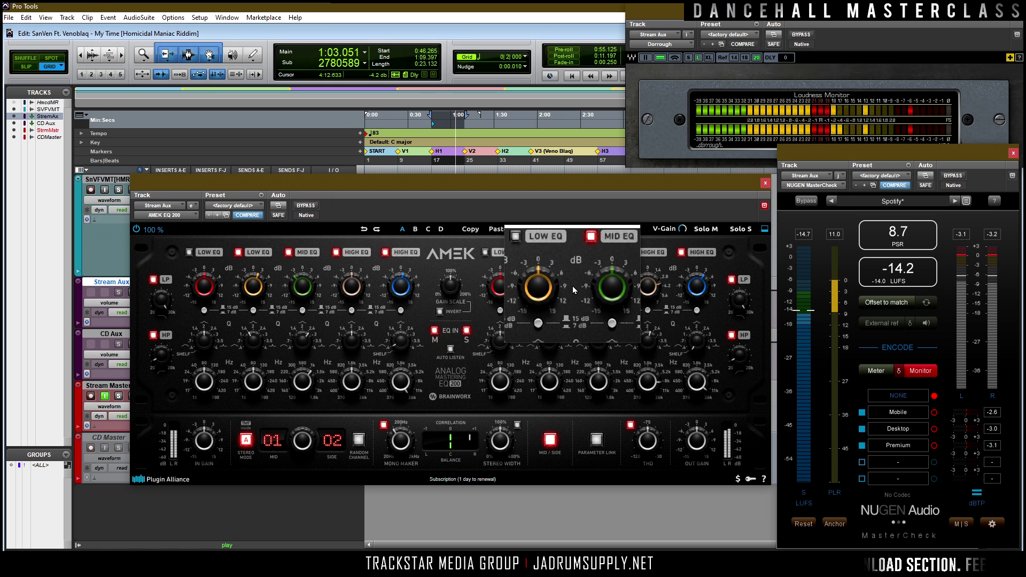
key(space)
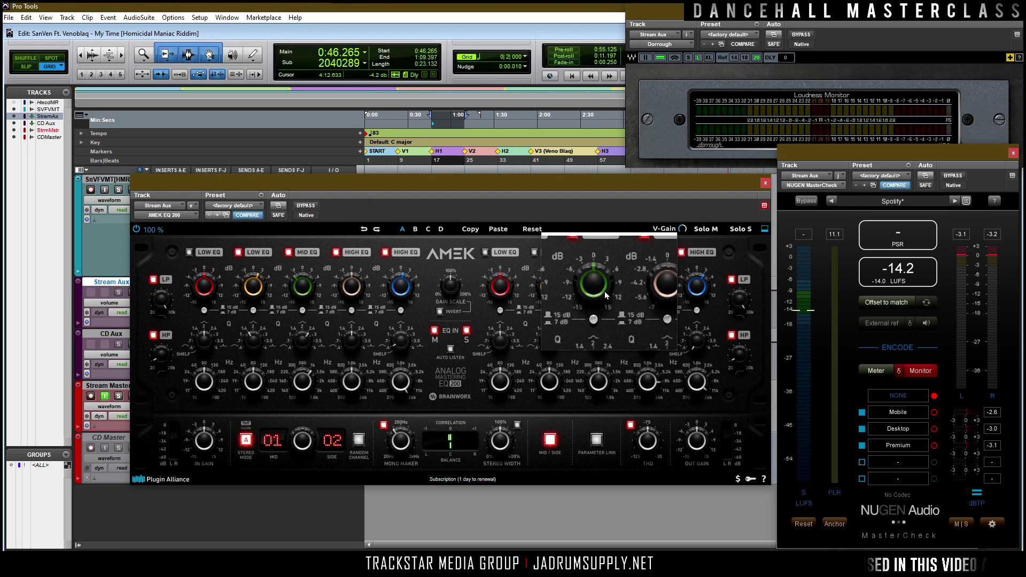
Step: Set the Side channel's Mid EQ frequency and cut its gain to about -3.2 dB, auditioning it over the H1 selection
drag(596, 397, 599, 379)
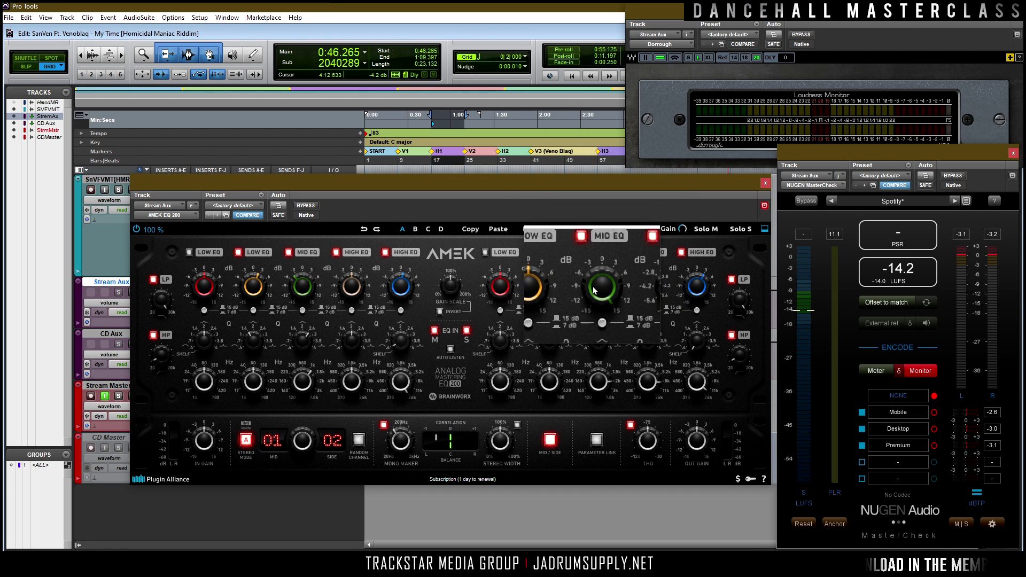
key(space)
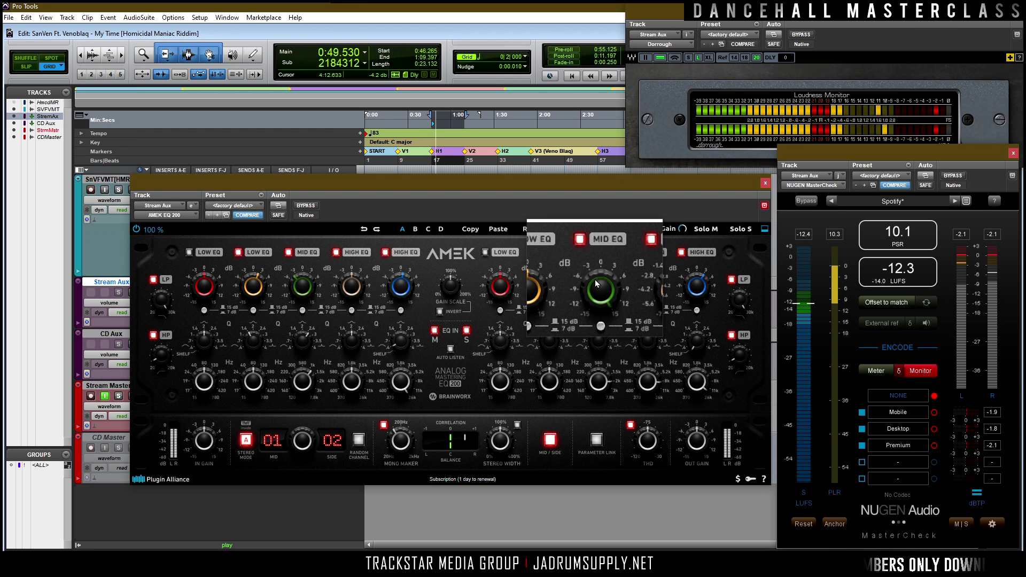
key(space)
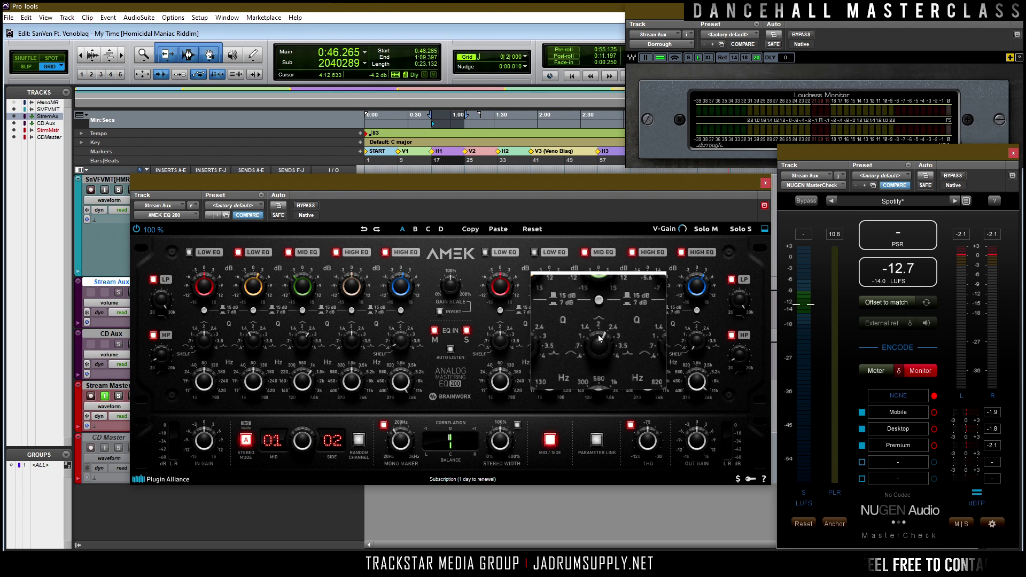
mouse_move(598, 298)
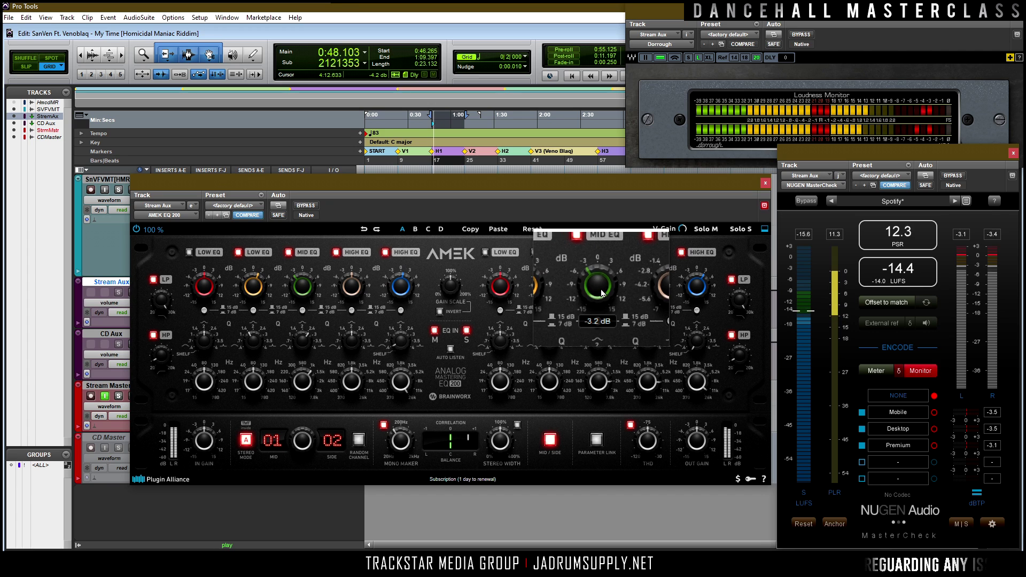
mouse_move(592, 373)
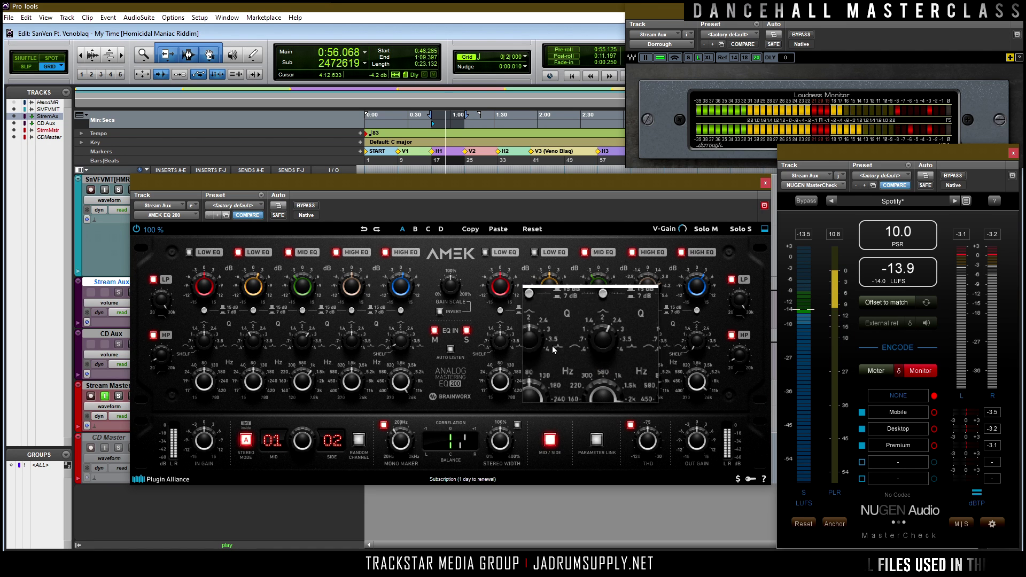
key(space)
Step: Compare the H1 section with the AMEK EQ 200 bypassed and active, leaving it active
click(304, 206)
key(space)
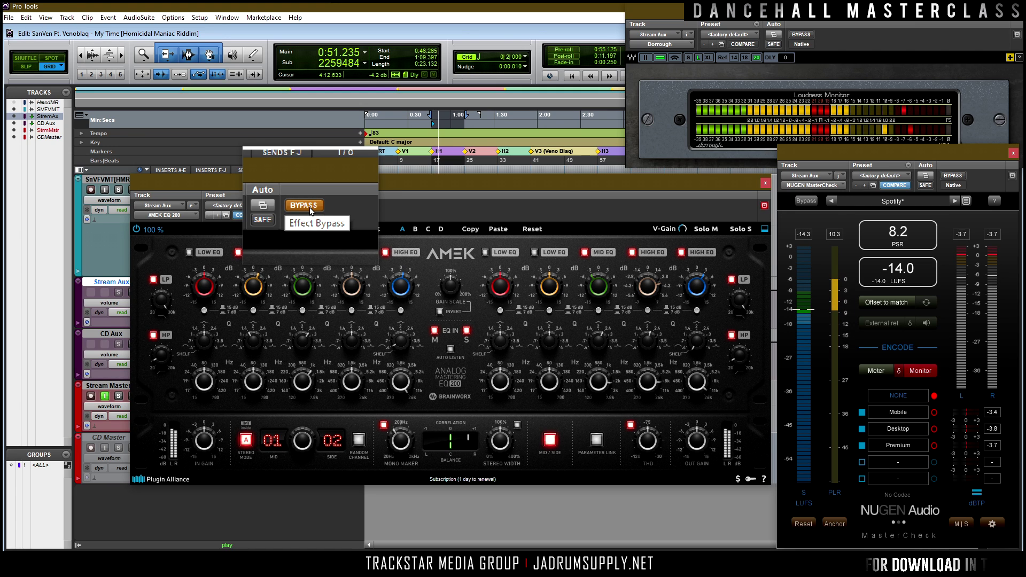
click(310, 209)
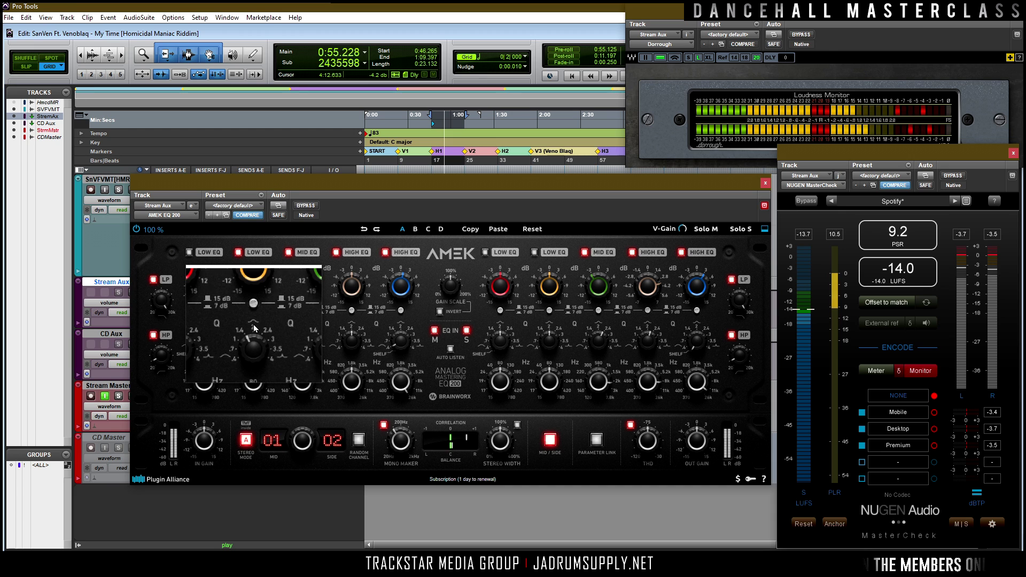
key(space)
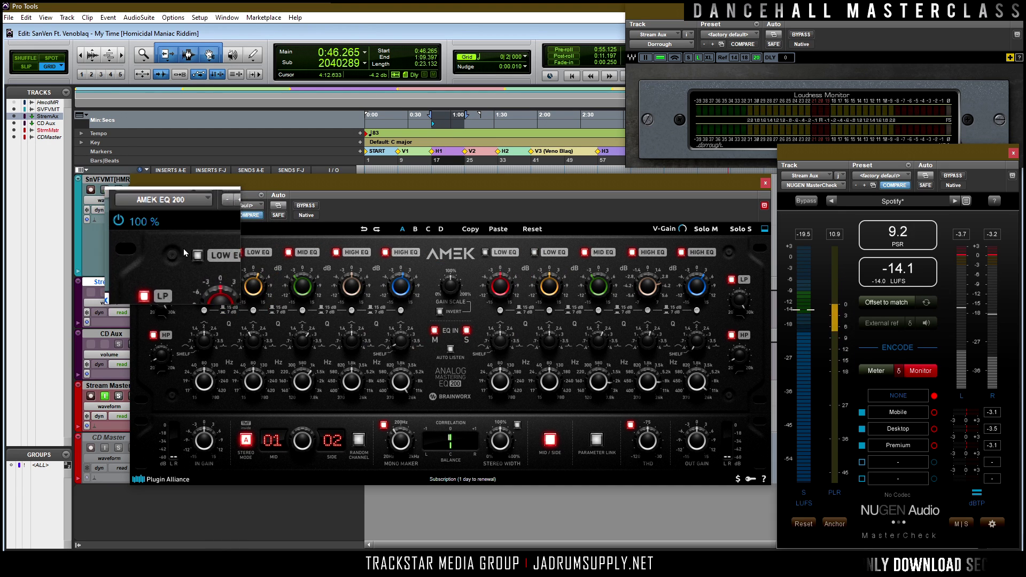
Step: Enable the Mid channel's first Low EQ around 65 Hz and boost its gain slightly, auditioning it over the H1 selection
click(189, 252)
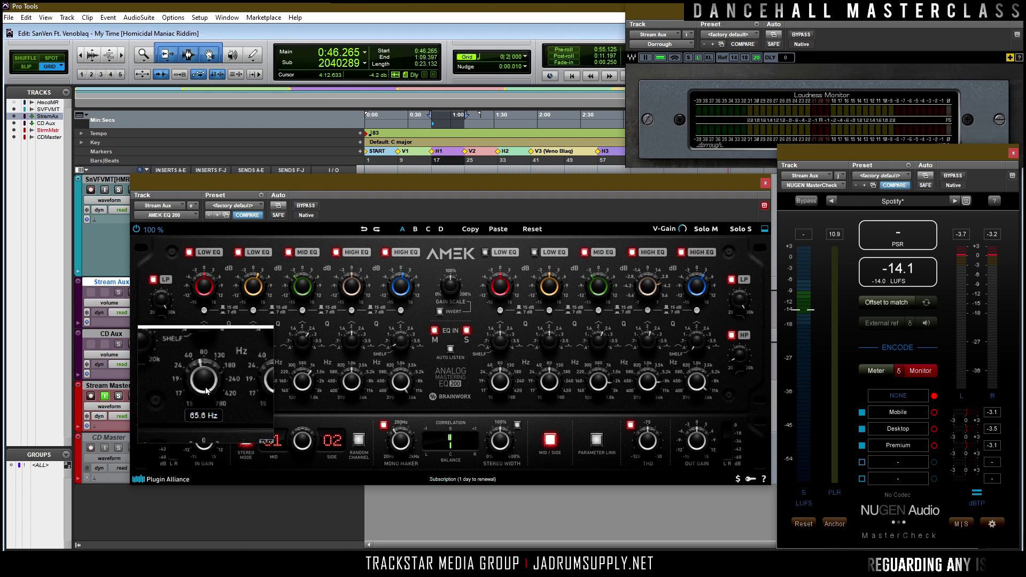
mouse_move(204, 287)
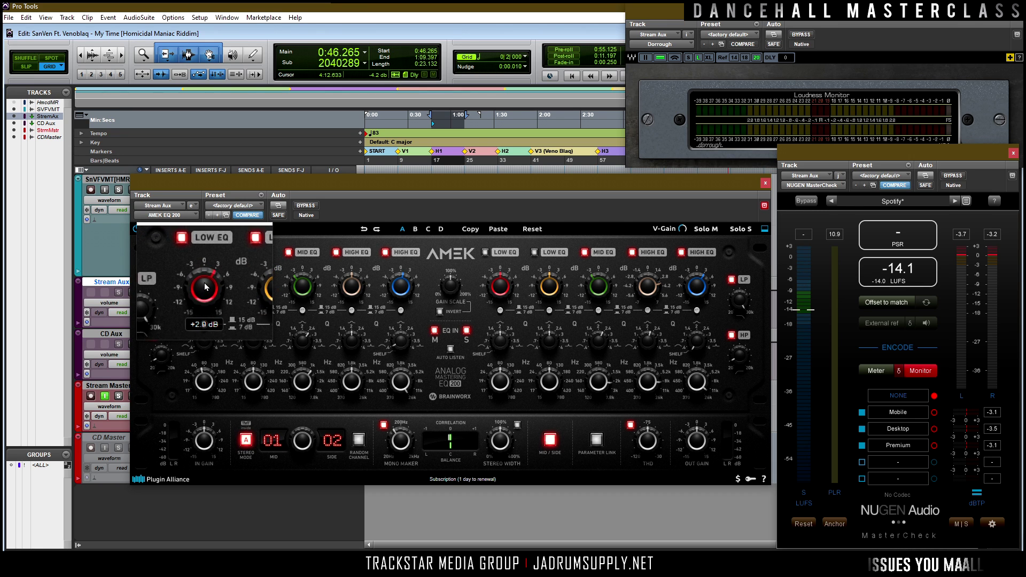
key(space)
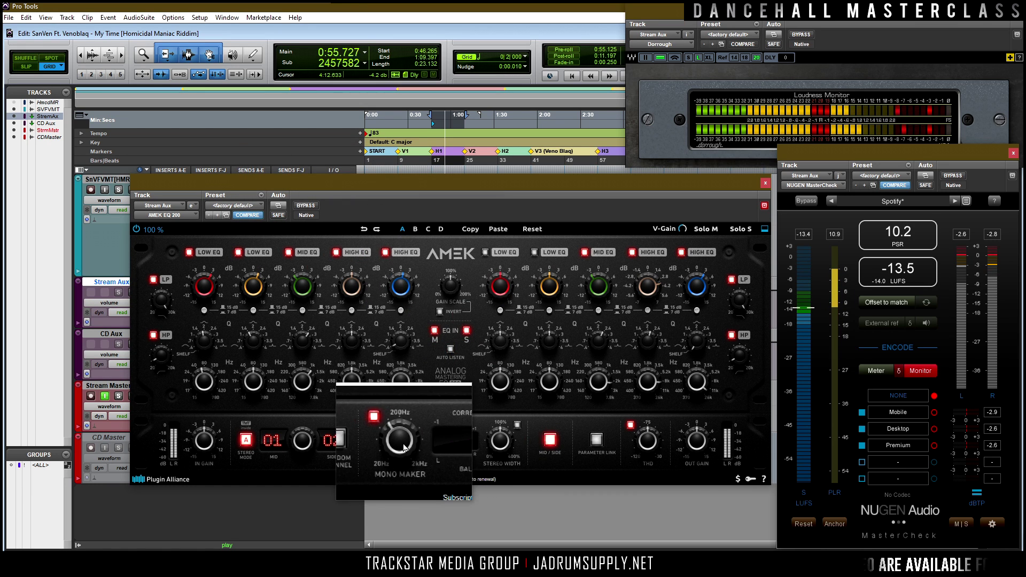
key(space)
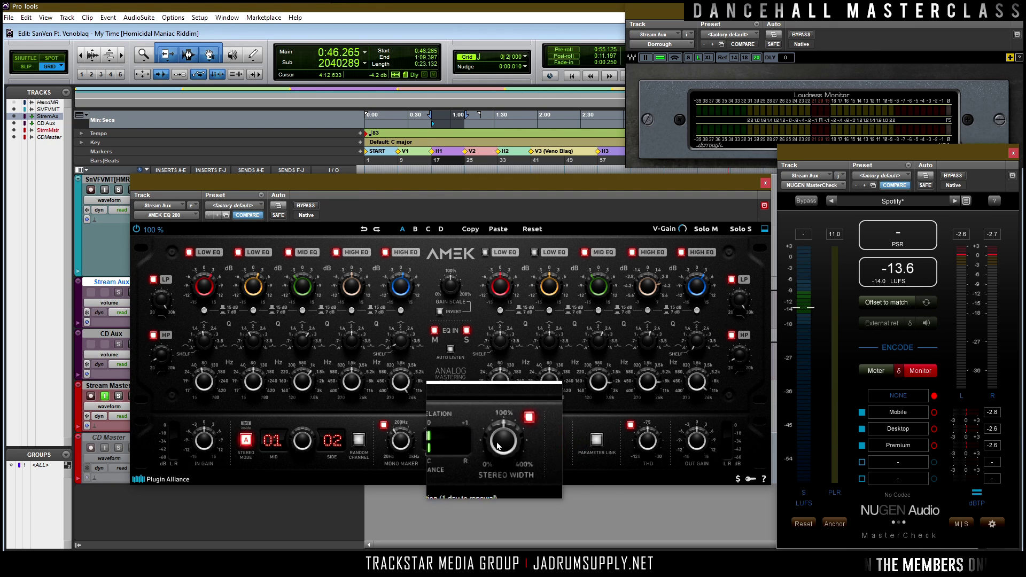
Step: Adjust the enabled Stereo Width to slightly above 100% while auditioning the H1 selection
key(space)
mouse_move(506, 447)
mouse_move(506, 446)
mouse_down()
mouse_move(500, 433)
mouse_move(501, 443)
mouse_up()
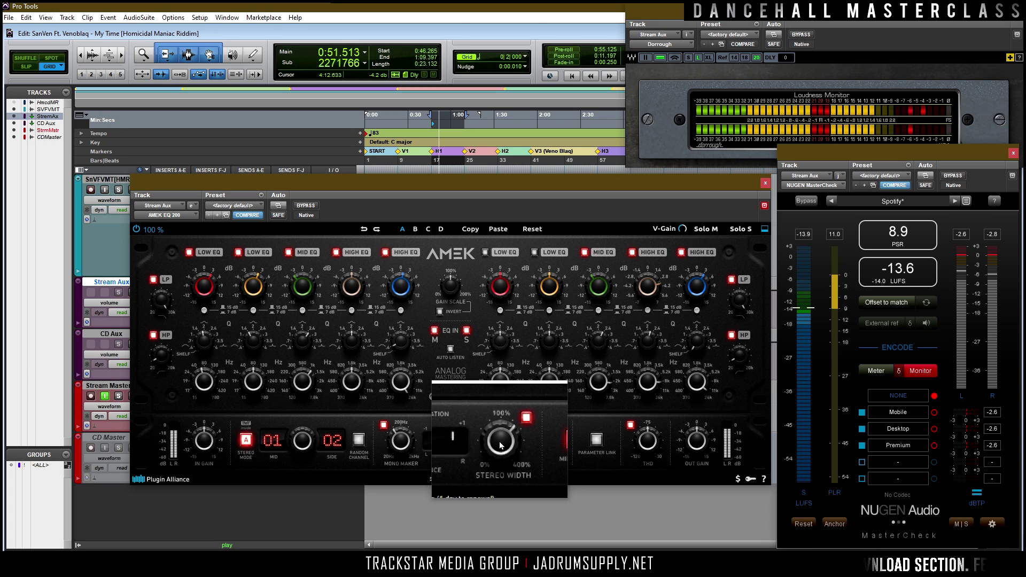
drag(501, 444, 502, 446)
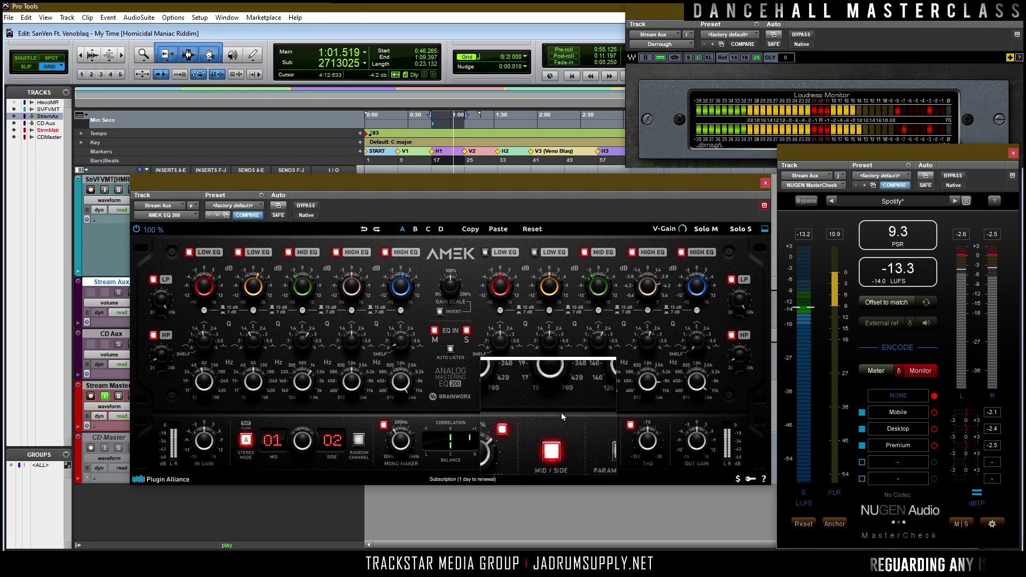
Step: Compare H1 with the AMEK EQ 200 bypassed and active, then close its window with the EQ left active
key(space)
click(314, 208)
key(space)
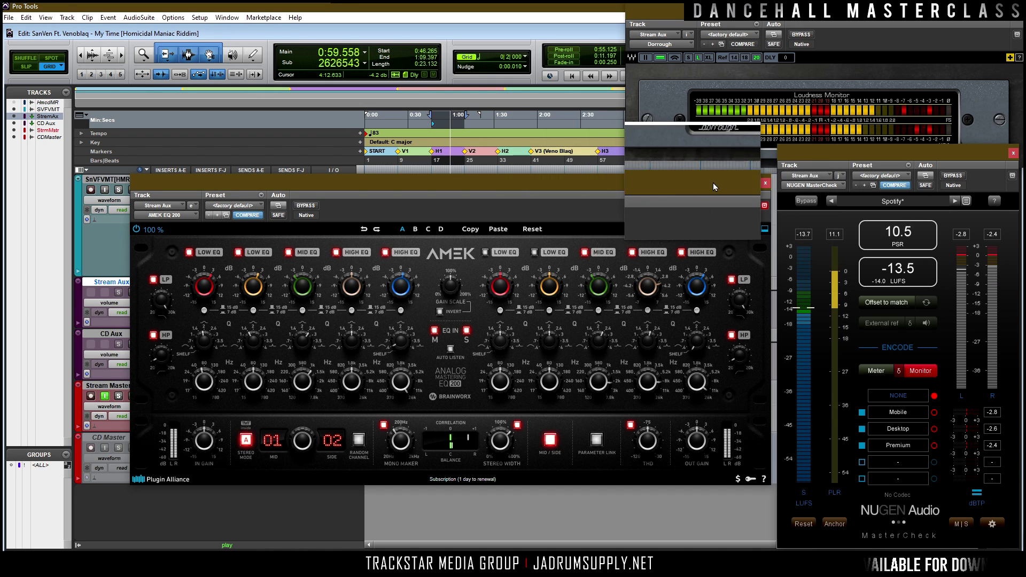
click(772, 184)
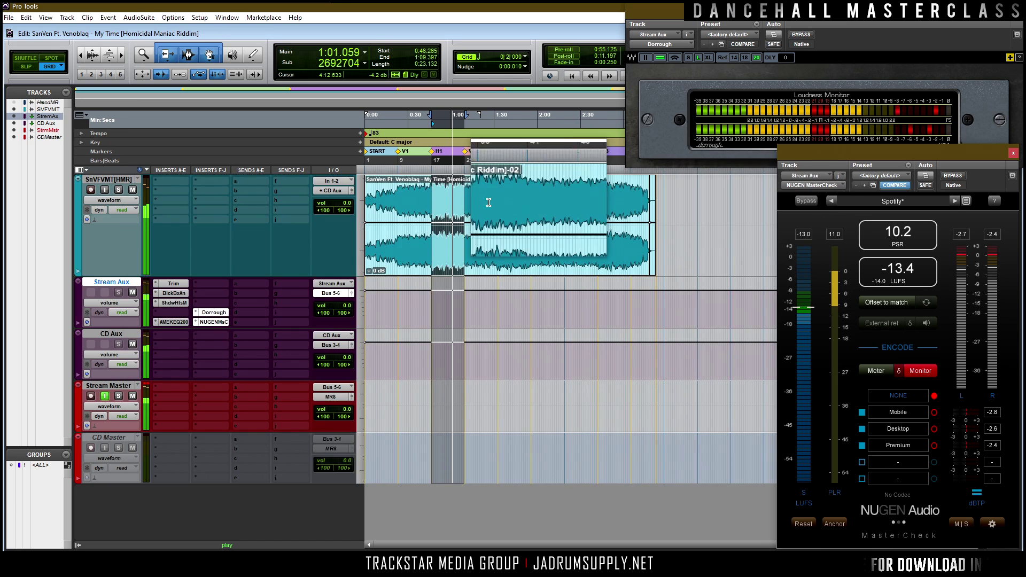
key(space)
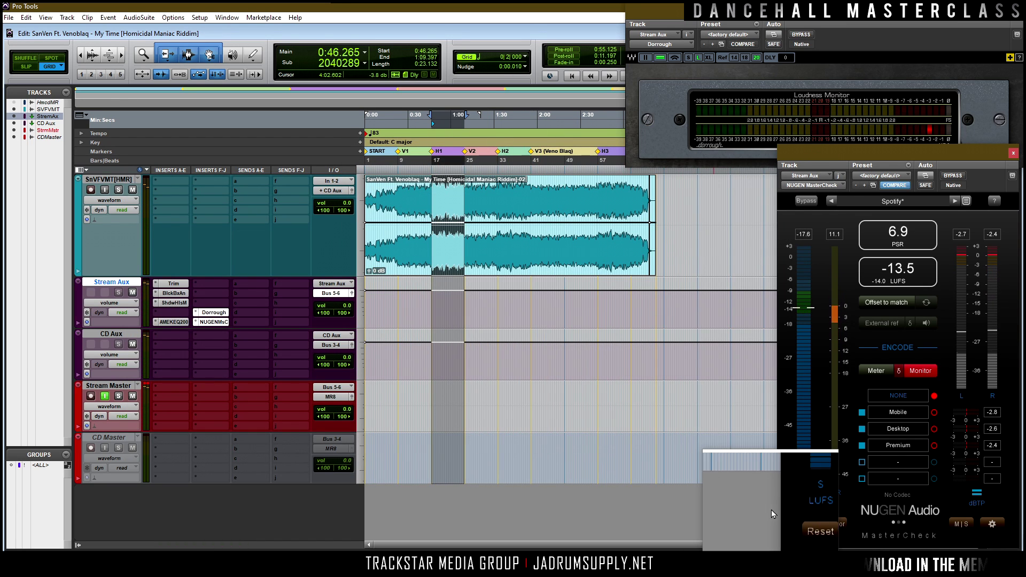
right_click(785, 565)
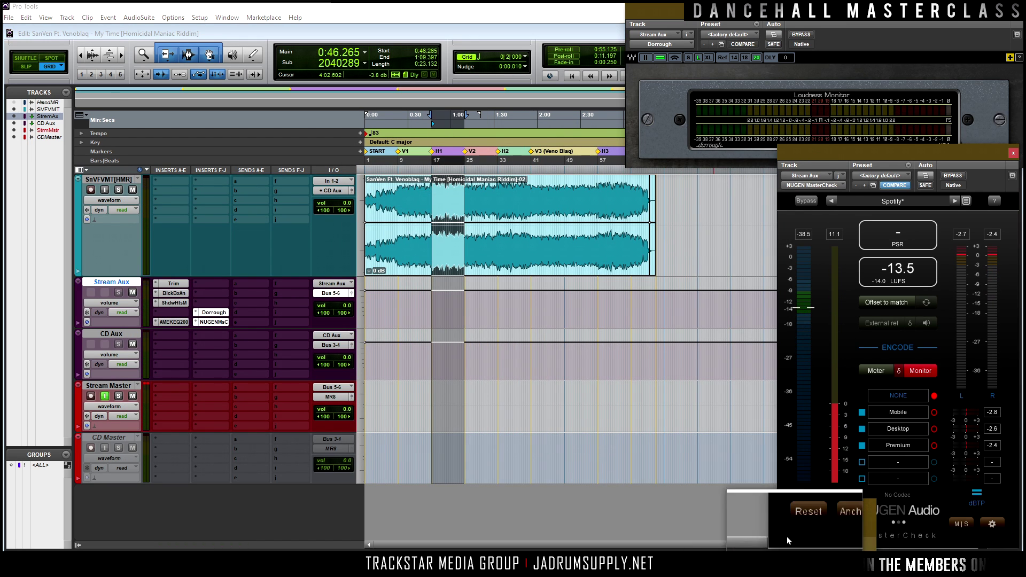
click(764, 543)
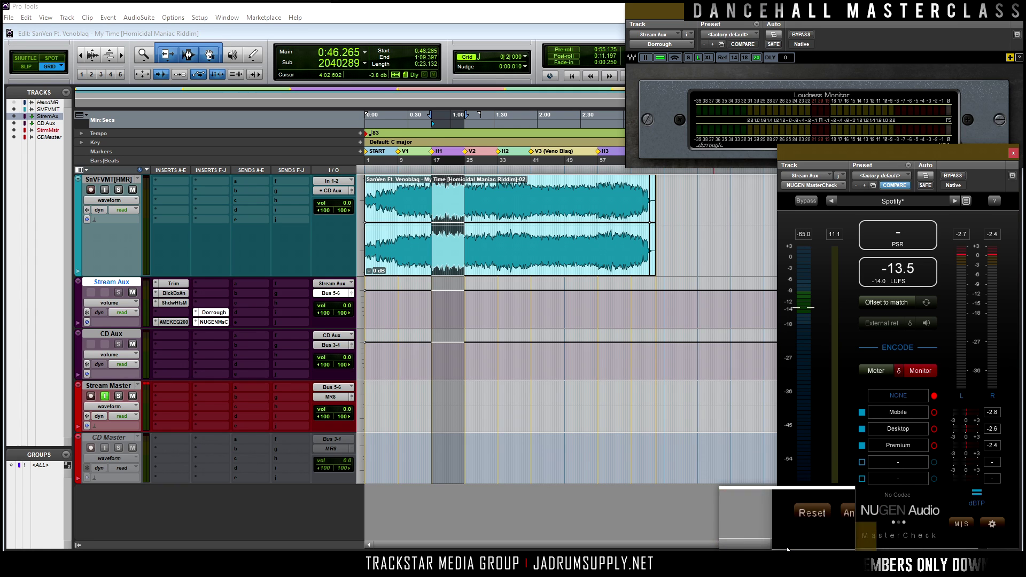
Step: Audition the H1 selection and compare it with all Stream Aux inserts bypassed and active, leaving them active
key(space)
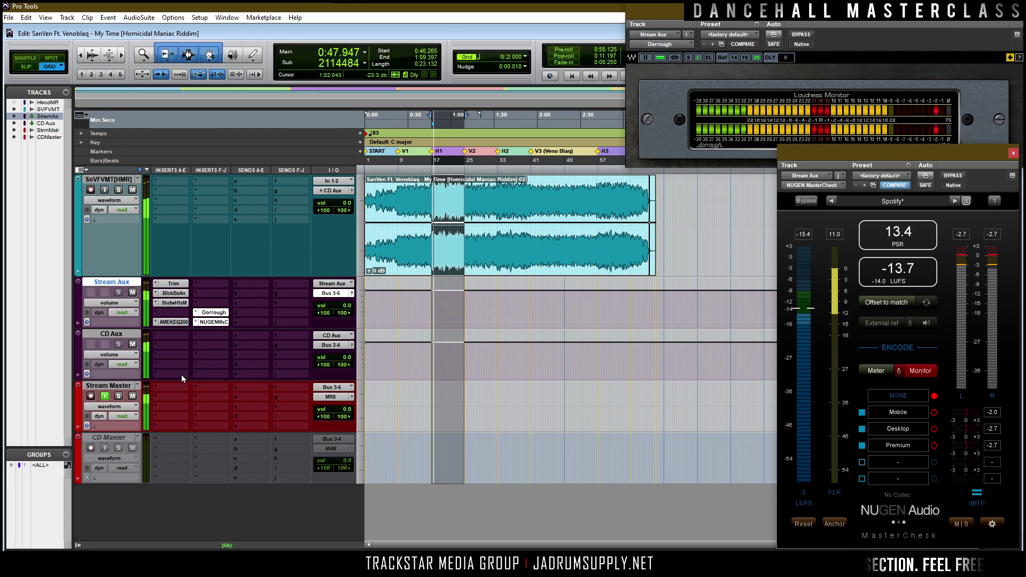
key(space)
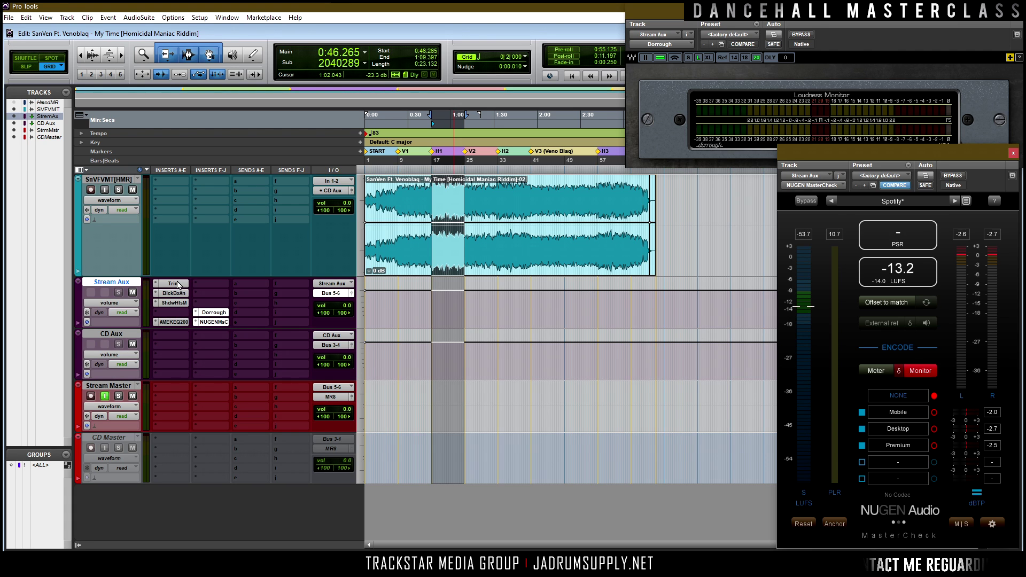
ctrl+alt+click(178, 285)
key(space)
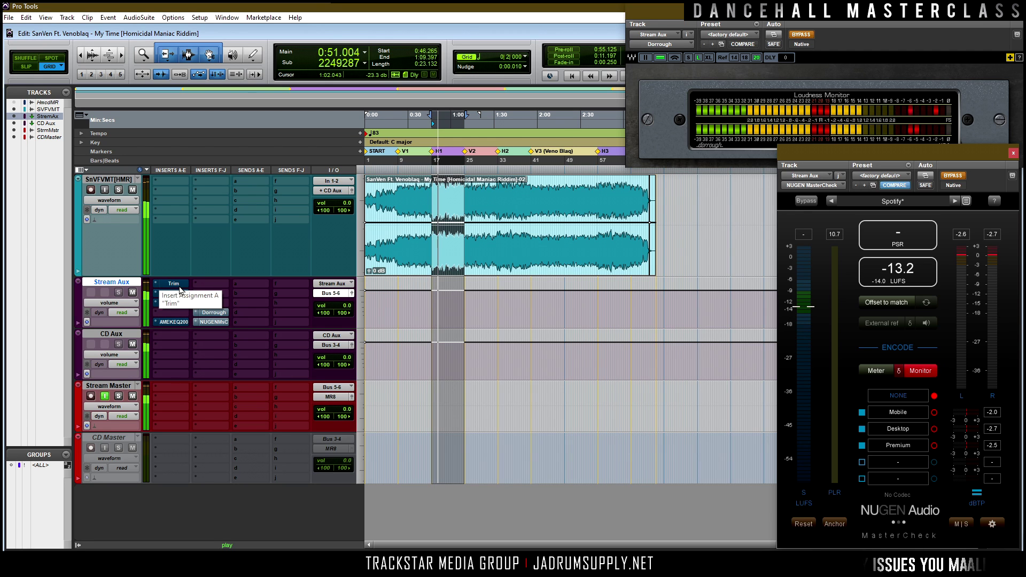
ctrl+alt+click(180, 291)
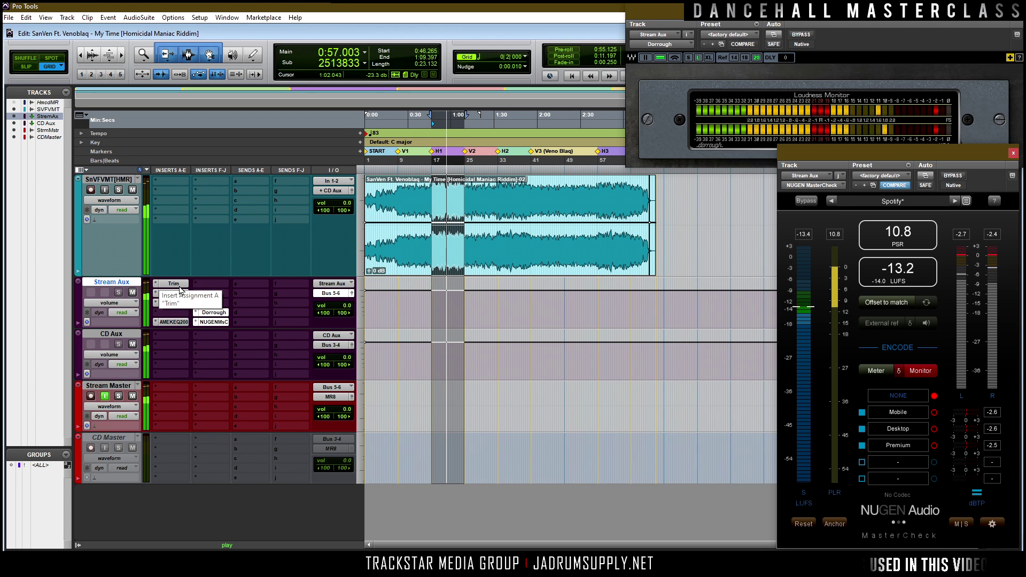
ctrl+shift+click(180, 289)
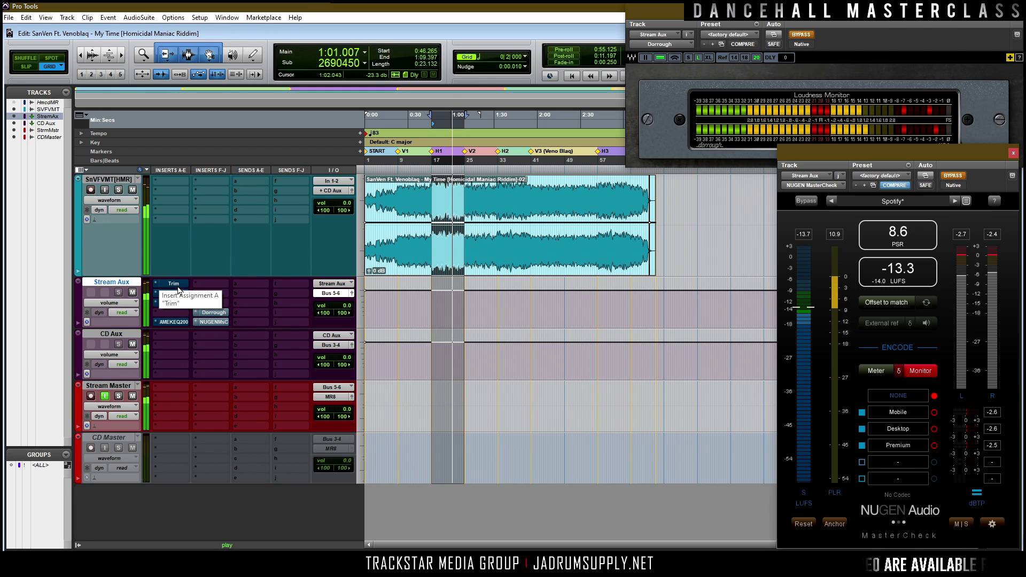
ctrl+shift+click(183, 287)
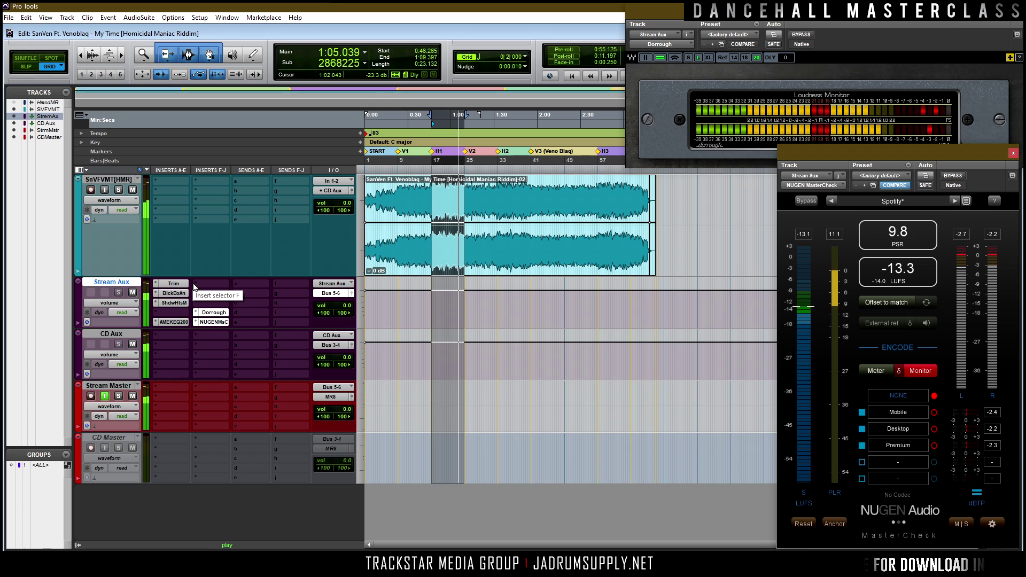
key(space)
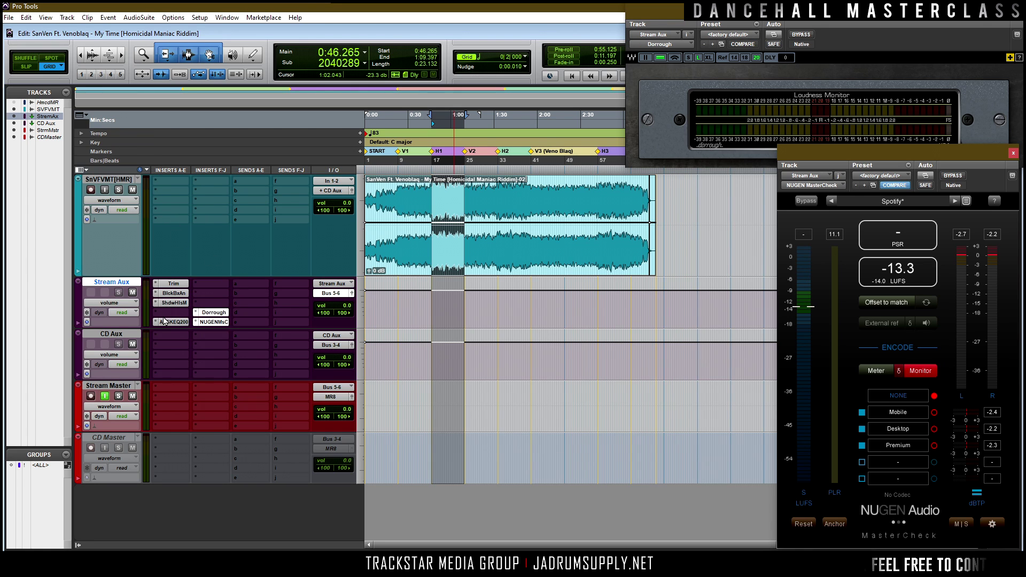
Step: Insert a multichannel FabFilter Pro-Q 3 in Stream Aux's insert F and arrange it beside the reopened AMEK EQ 200
click(211, 286)
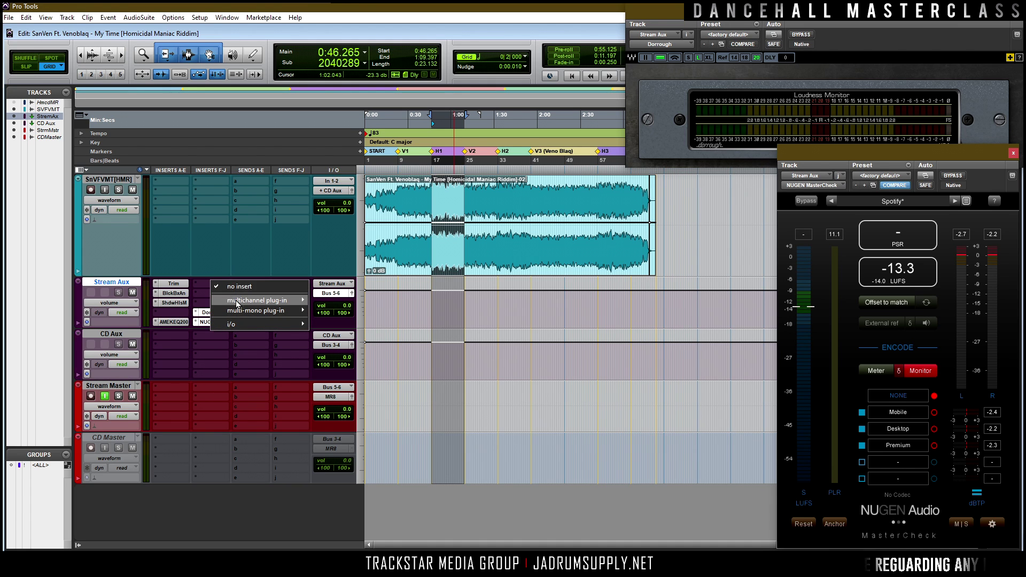
mouse_move(267, 300)
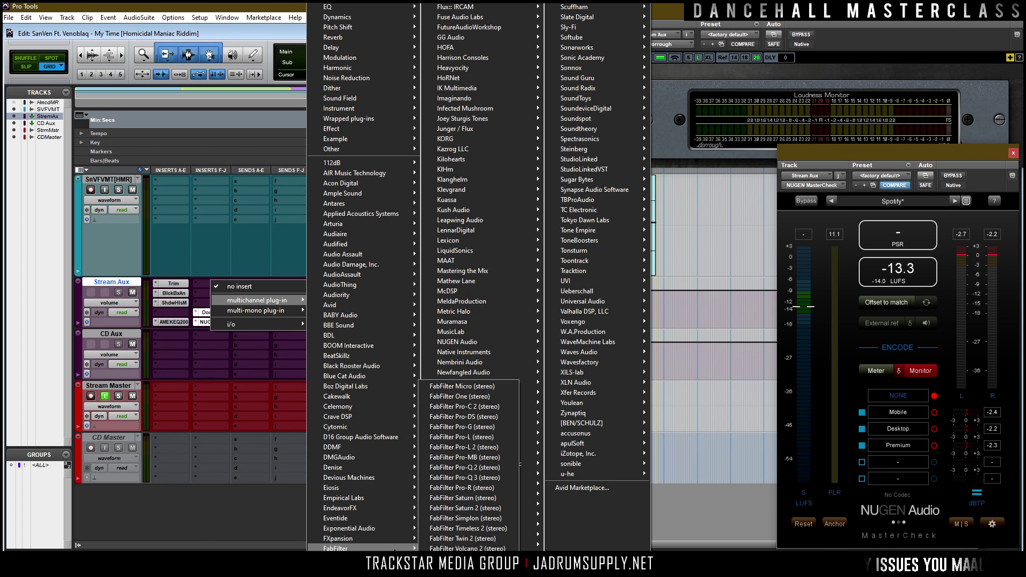
key(Escape)
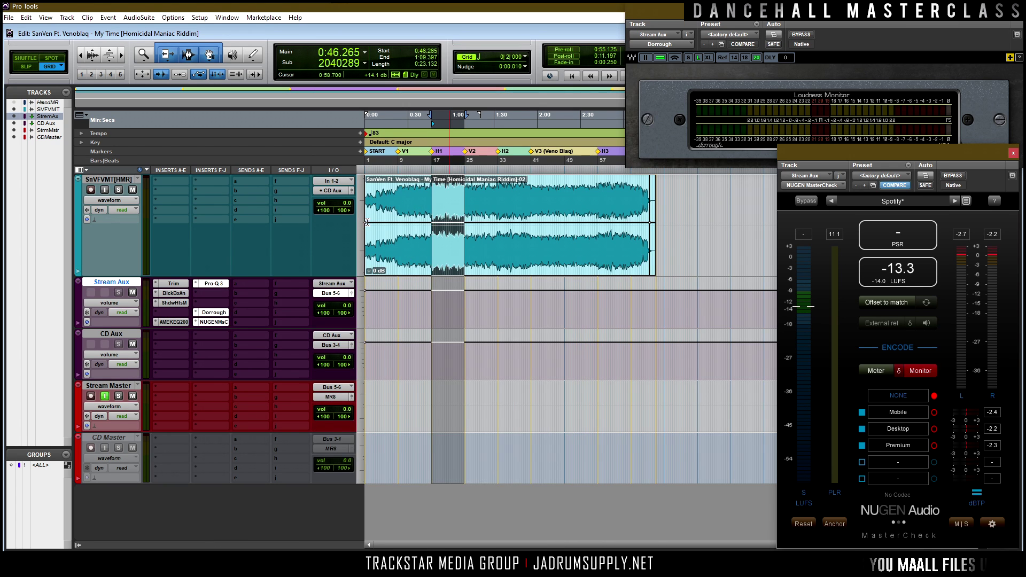
drag(406, 182, 814, 220)
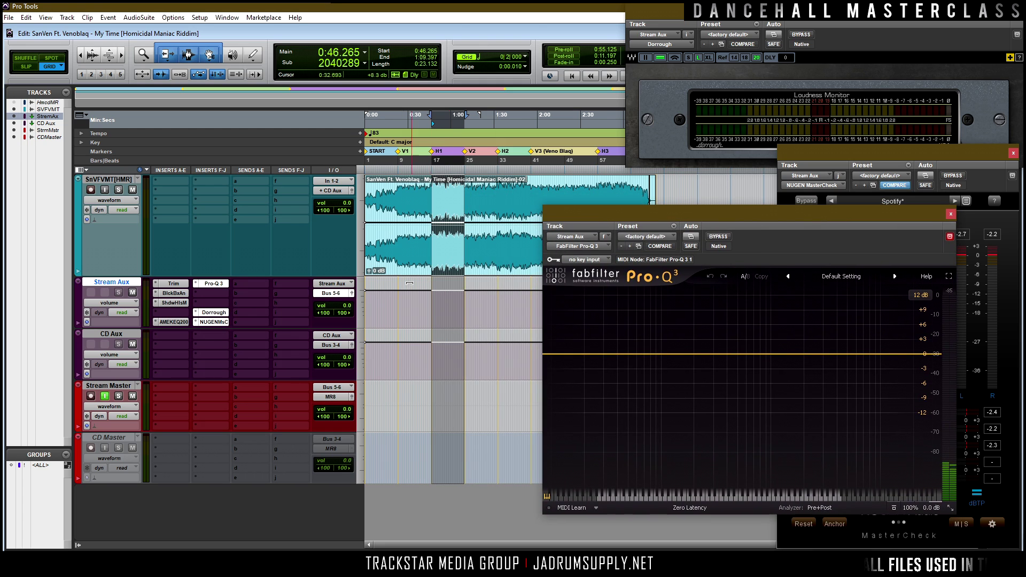
click(175, 323)
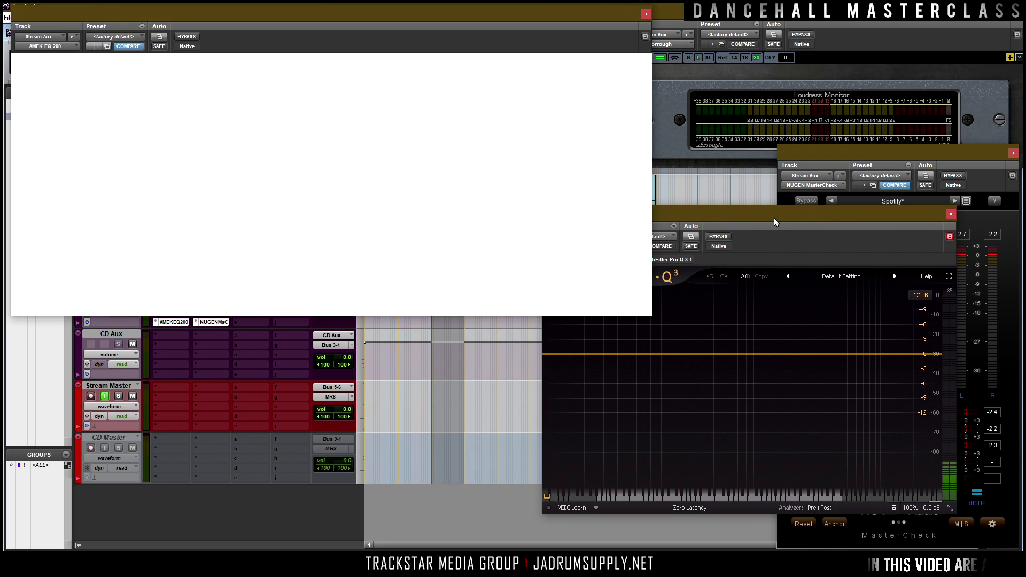
drag(774, 218, 703, 207)
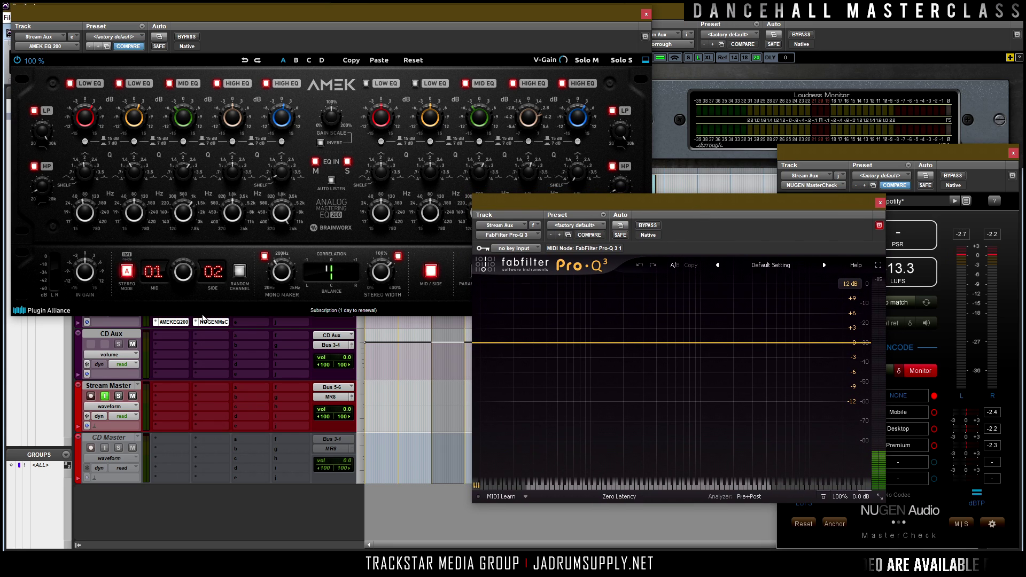
Step: Create a Low Cut band at 40 Hz in Pro-Q 3 with a 36 dB/oct slope
click(482, 344)
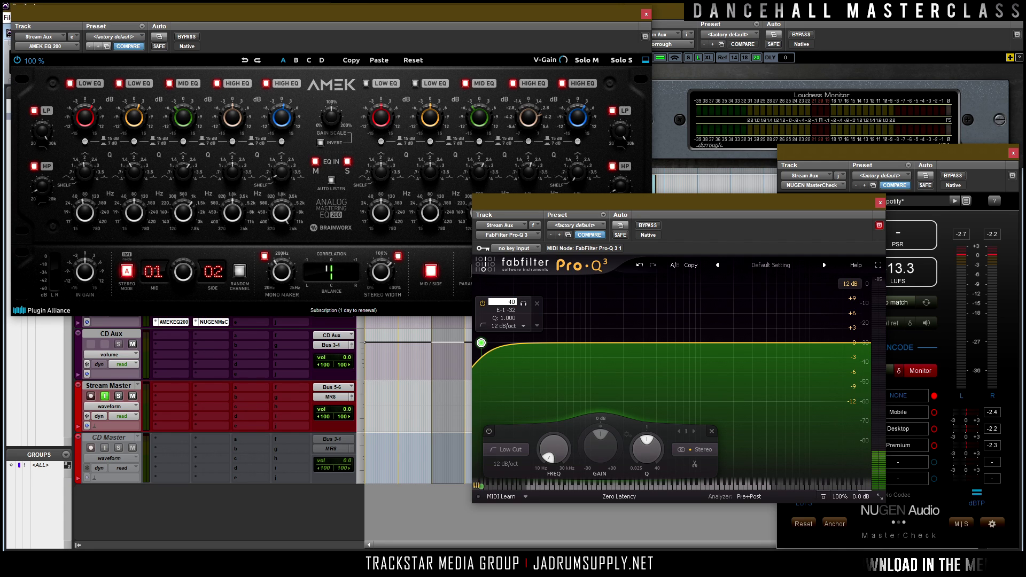
key(Return)
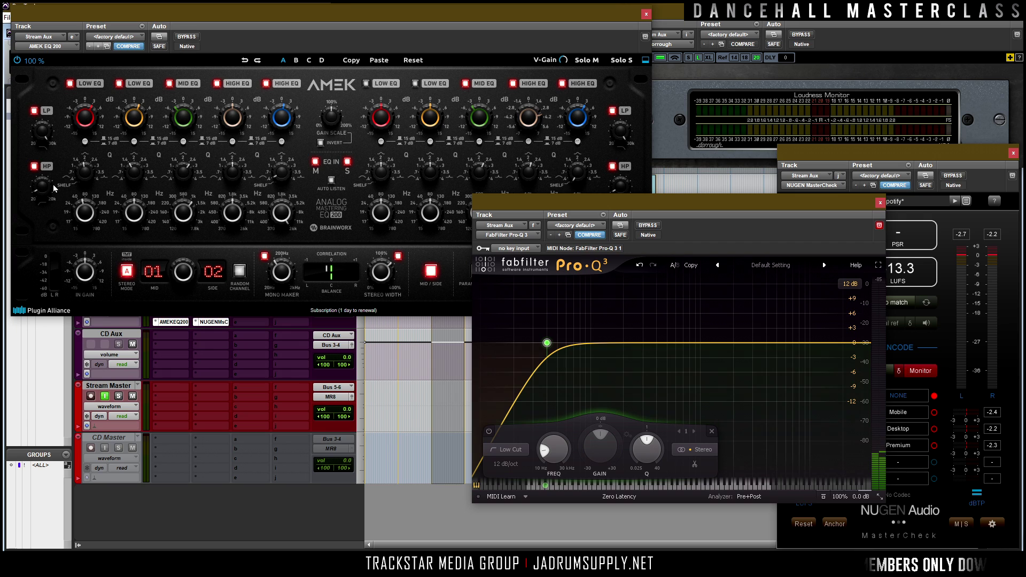
click(546, 326)
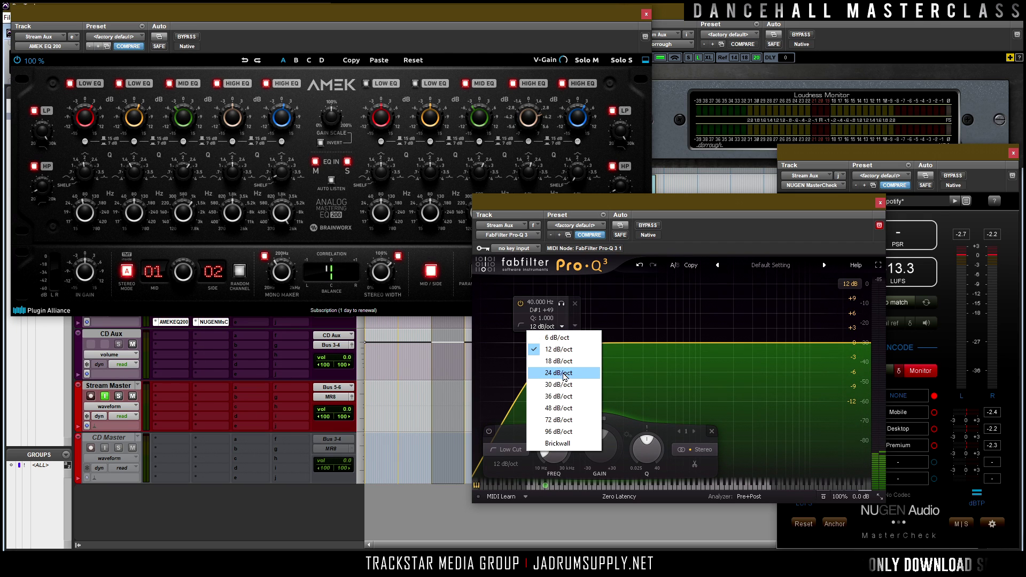
click(558, 420)
scroll(540, 329, down, 2)
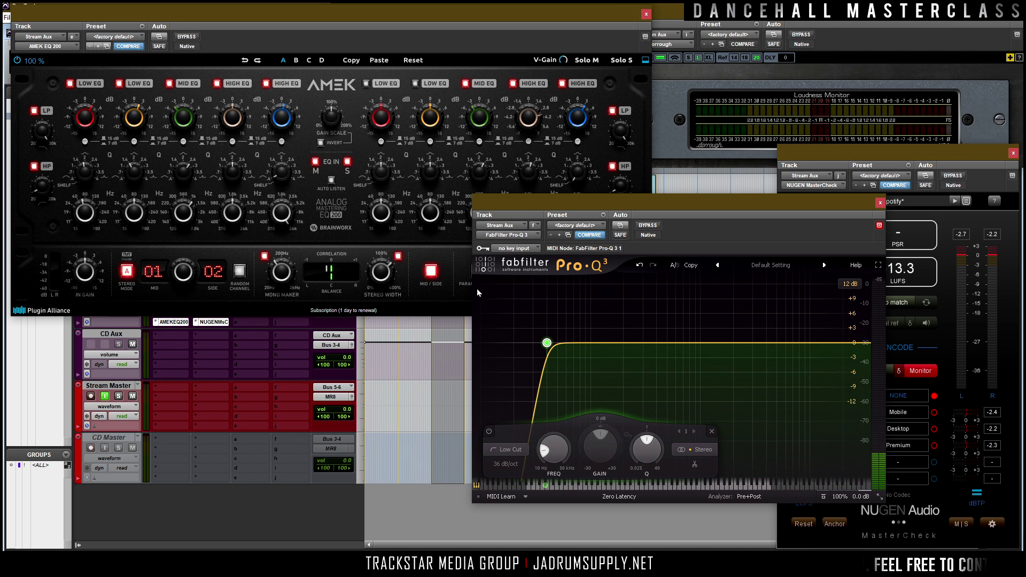
Step: Add a Bell band at 60 Hz in Pro-Q 3 with a gain of +3 dB
double_click(587, 342)
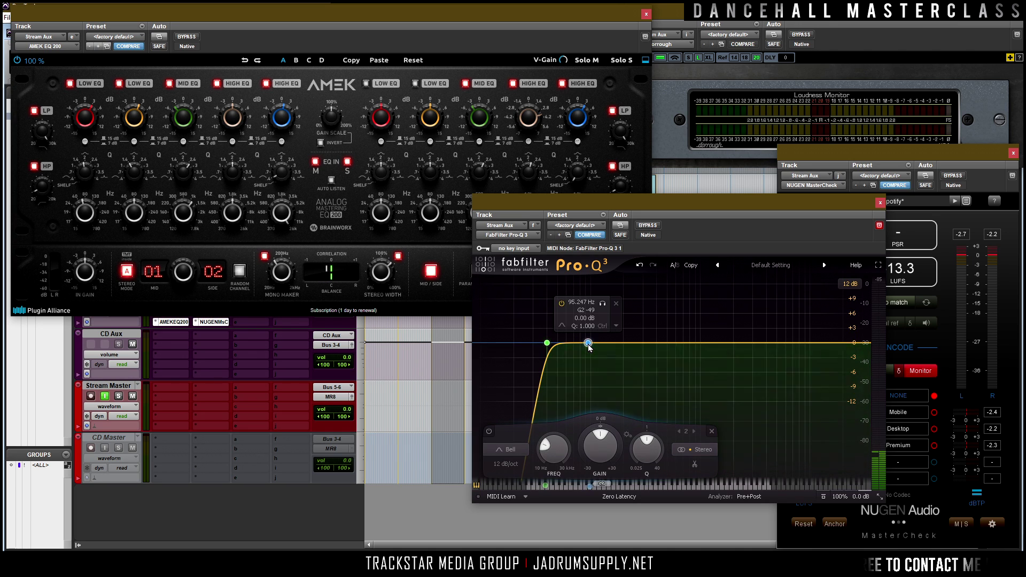
text(40)
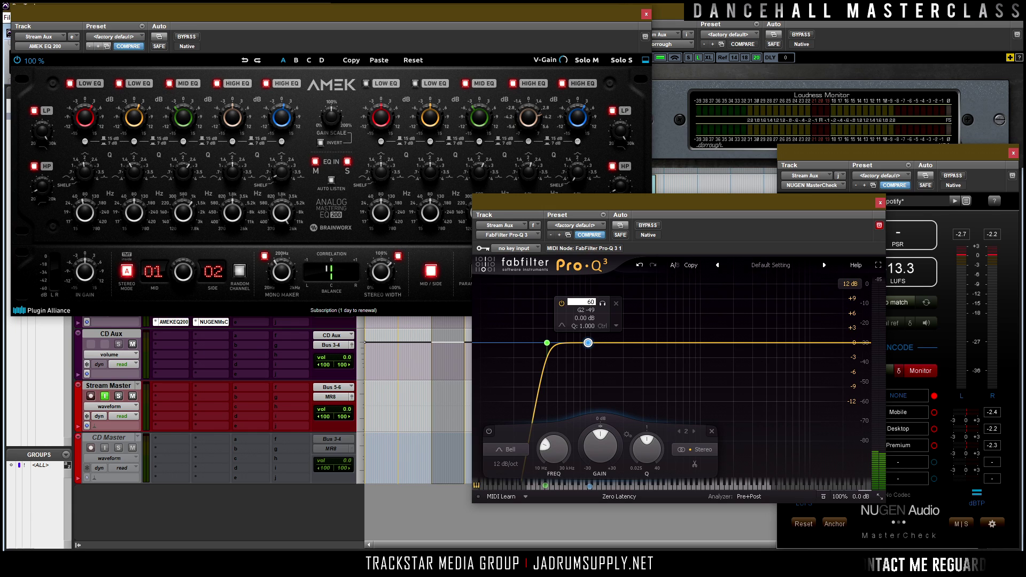
key(Return)
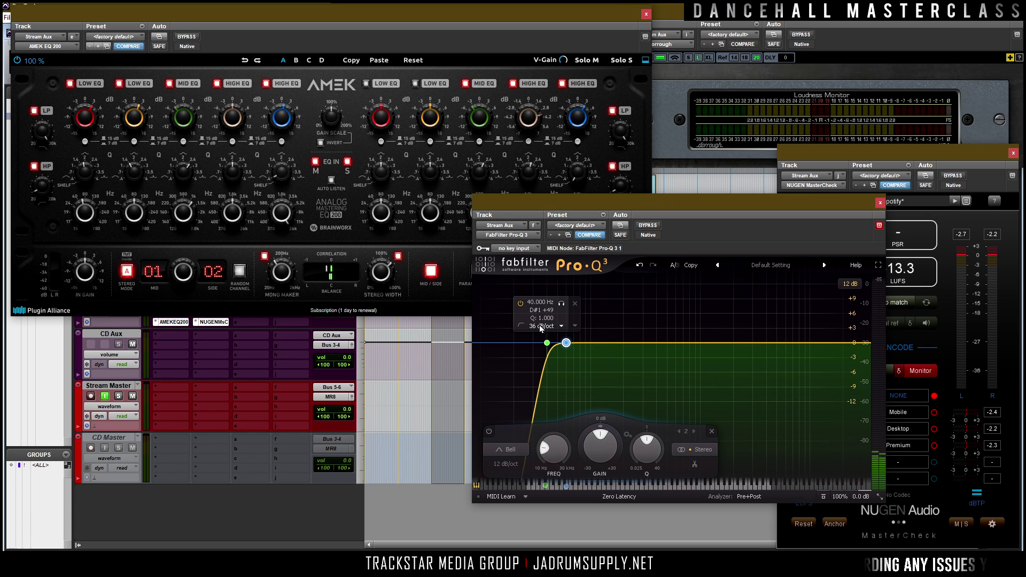
double_click(564, 319)
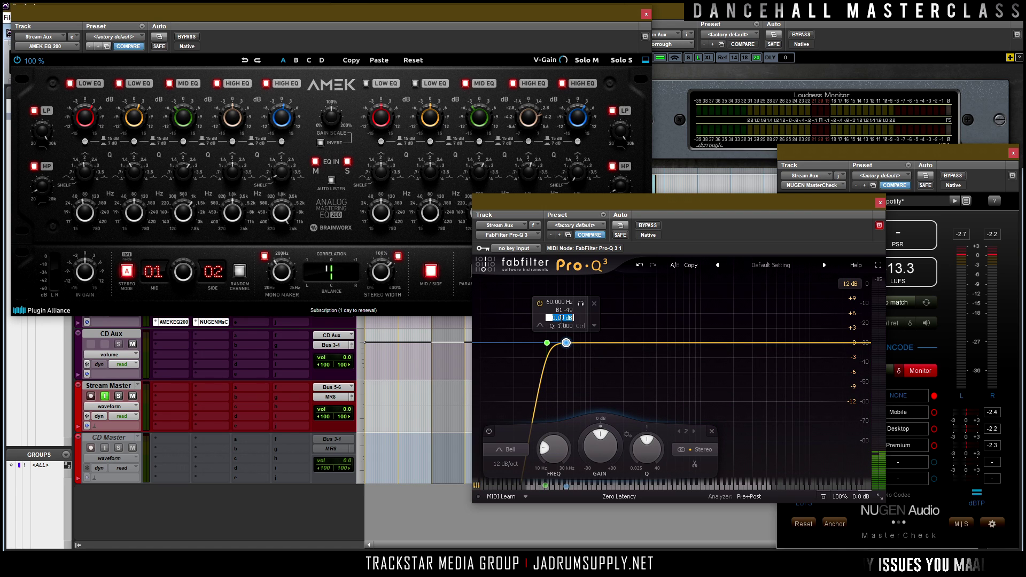
text(3)
key(Return)
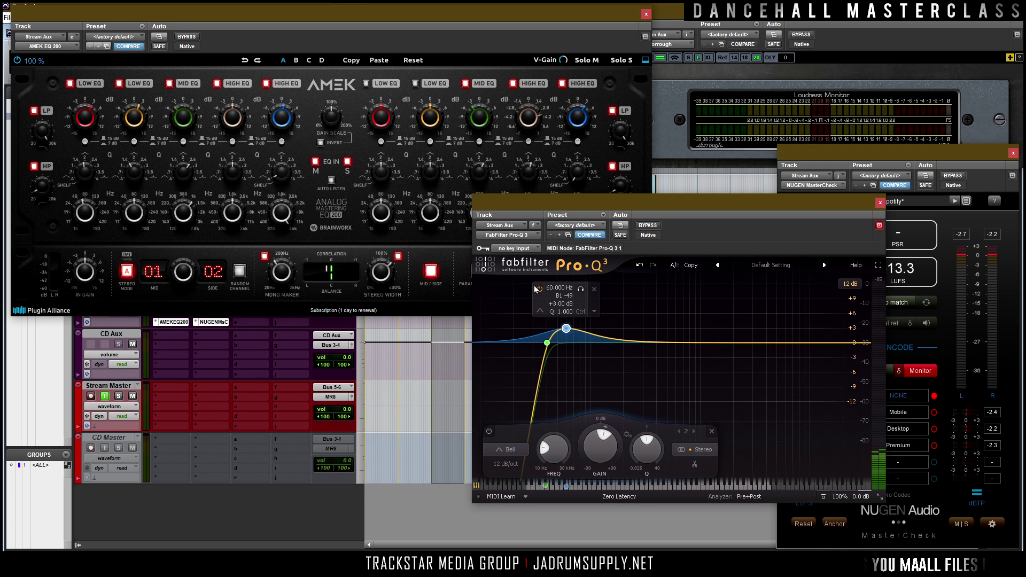
scroll(569, 358, up, 3)
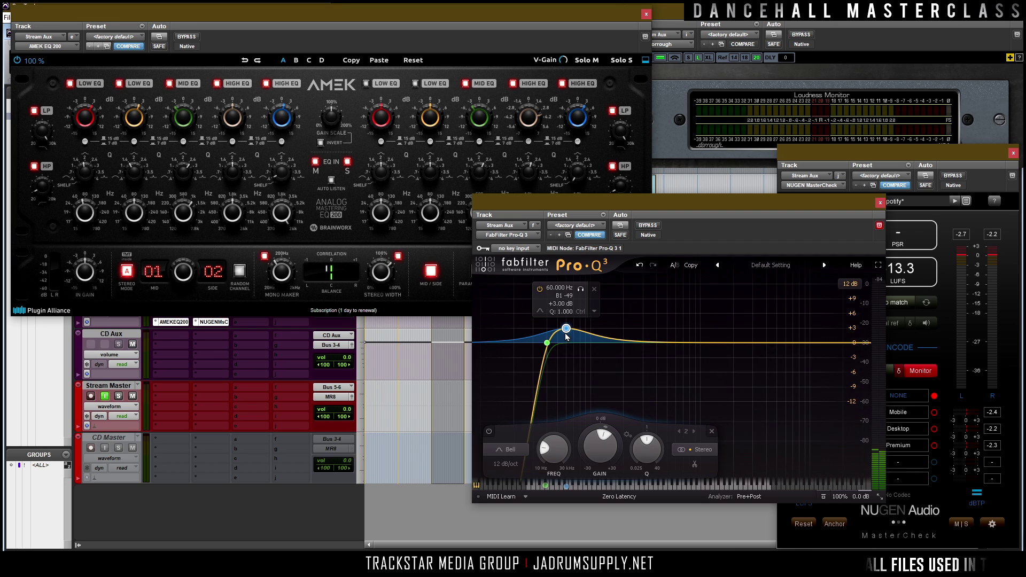
Step: Add a Bell band at 80 Hz with a 2.7 dB gain and adjust its Q to about 1
click(590, 339)
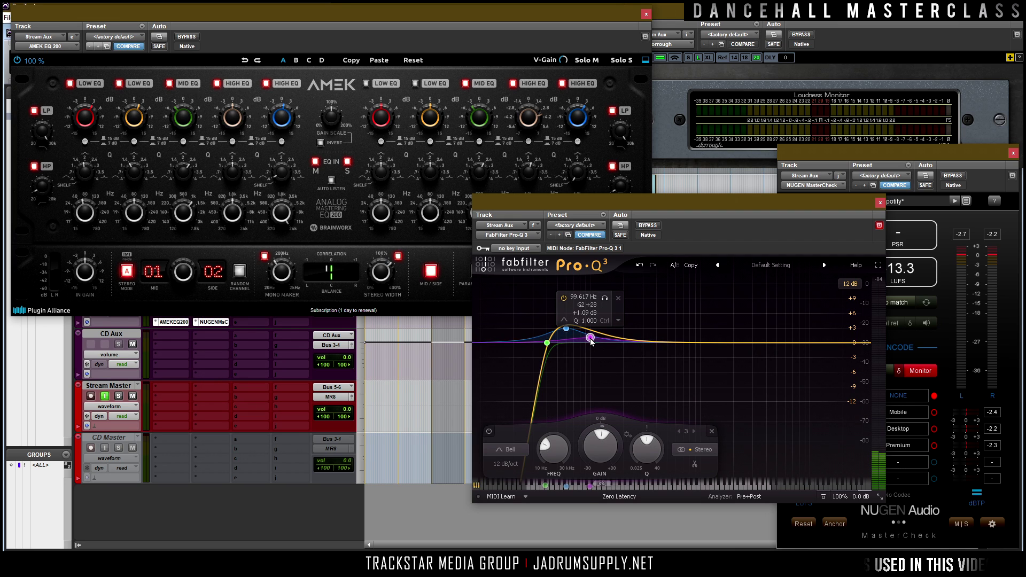
double_click(584, 298)
text(80)
key(Return)
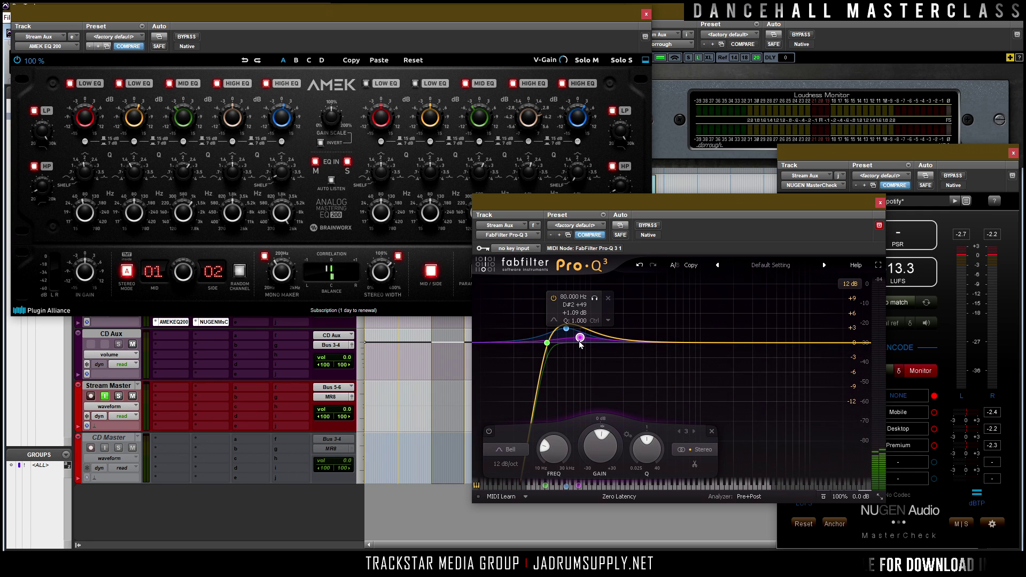
text(2.7)
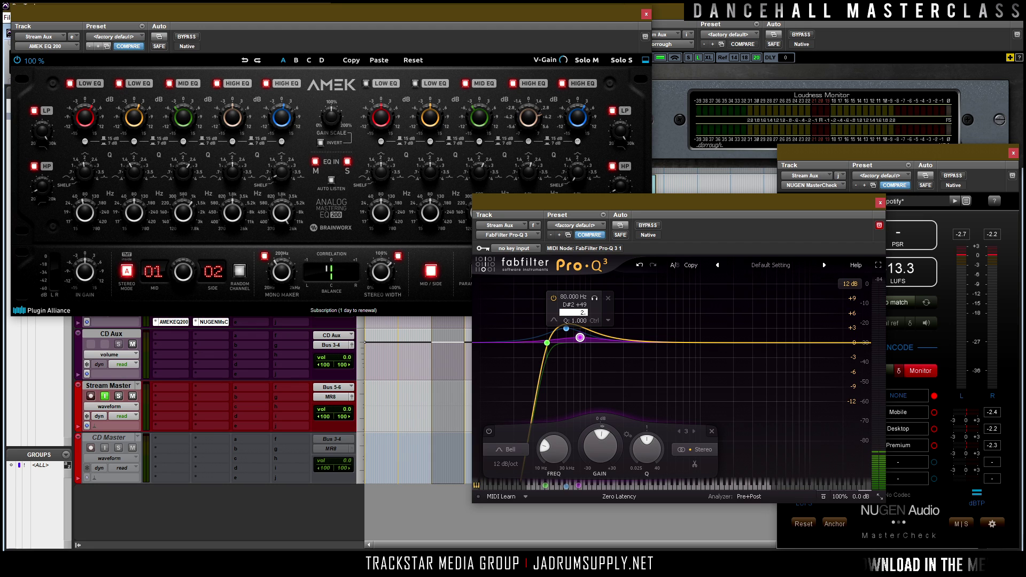
key(Return)
scroll(581, 332, up, 4)
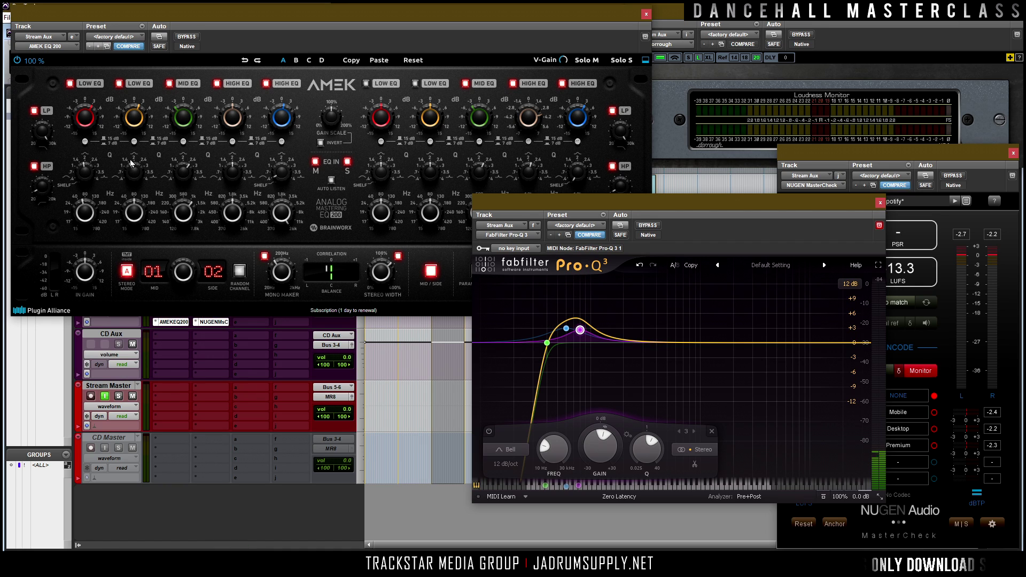
scroll(580, 330, down, 3)
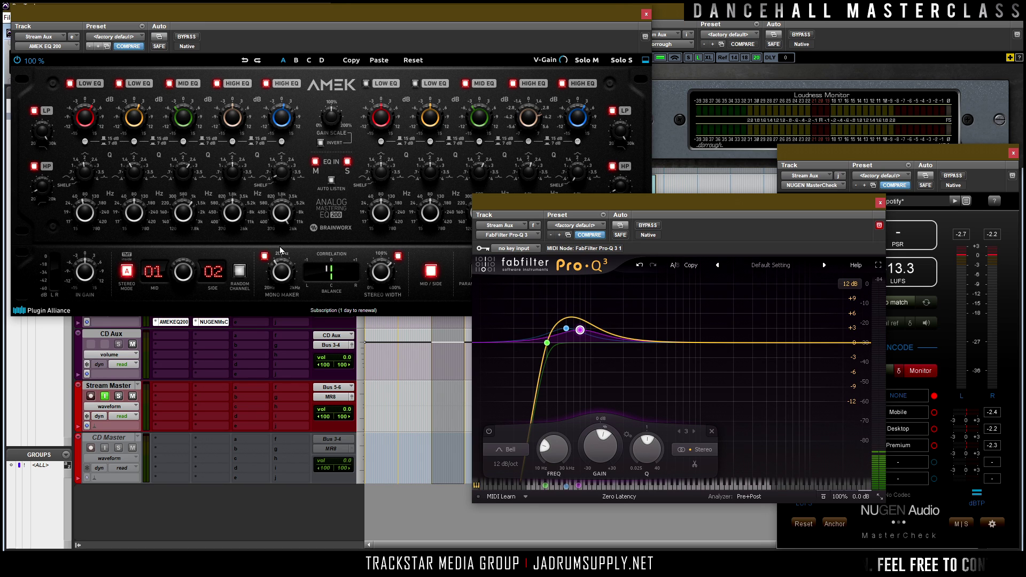
Step: Add a Bell band at 1.1 kHz with a gain of -4 dB and narrow it to a Q of about 2.53
click(653, 342)
double_click(648, 300)
text(1.1k)
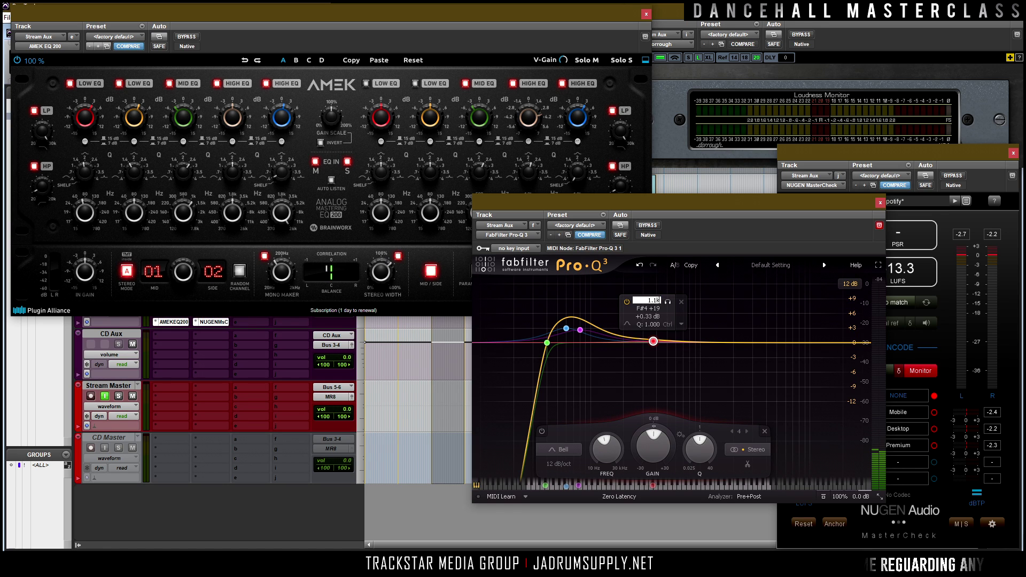
key(Return)
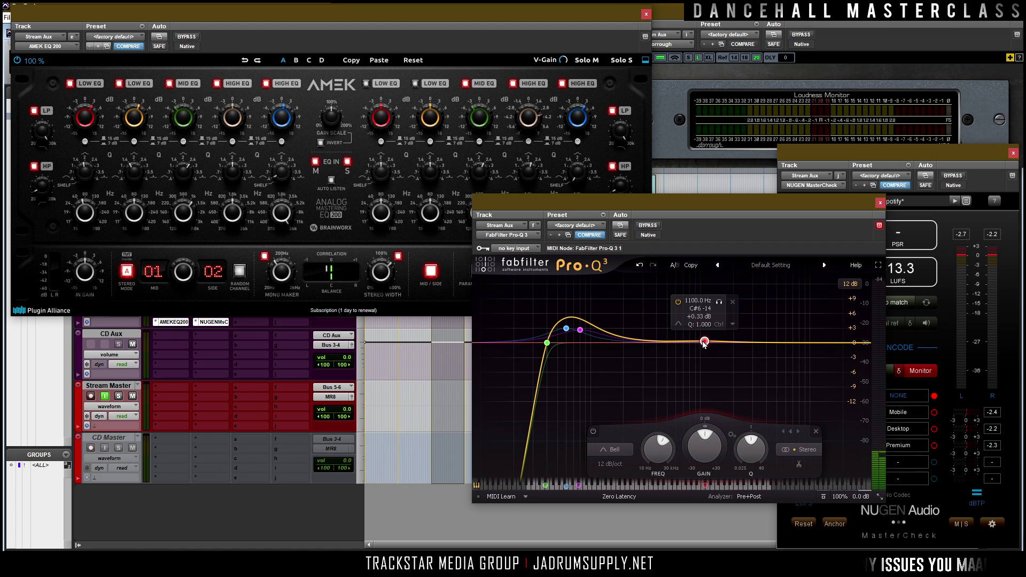
double_click(700, 316)
text(-4)
key(Return)
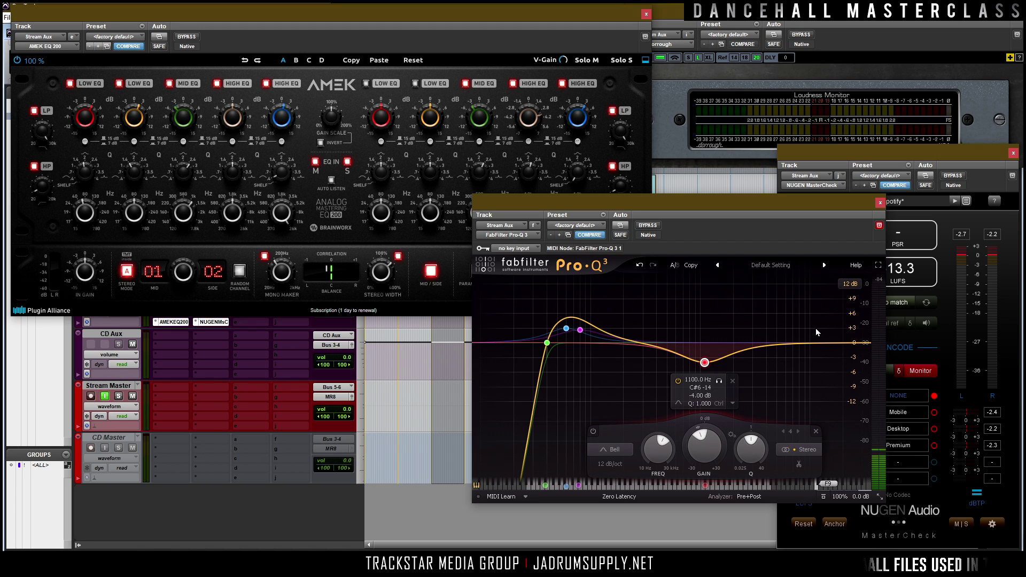
scroll(704, 361, up, 6)
scroll(706, 363, up, 1)
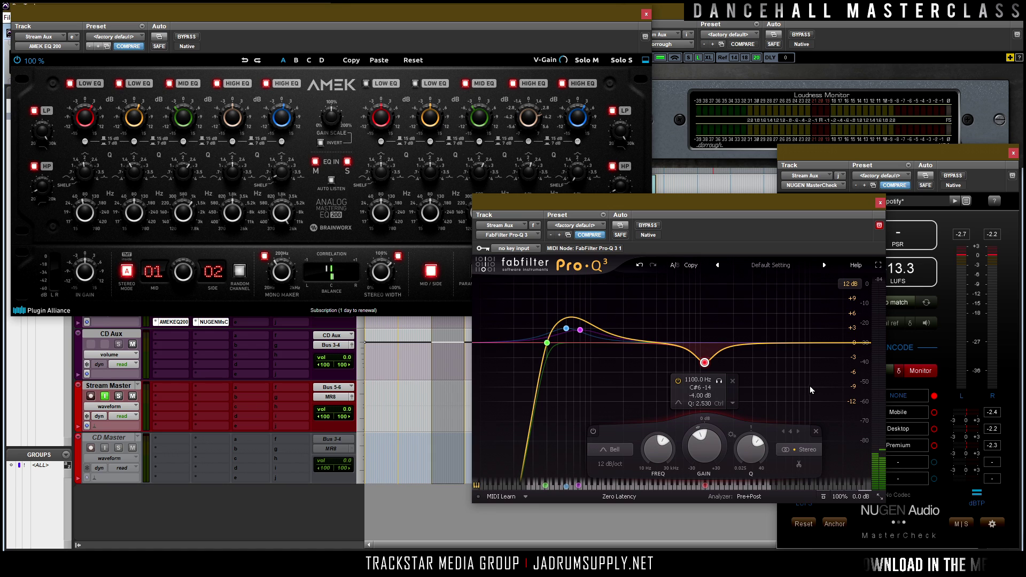
Step: Add a Bell band at 26000 Hz with a gain of +1 dB and broaden its Q
click(790, 343)
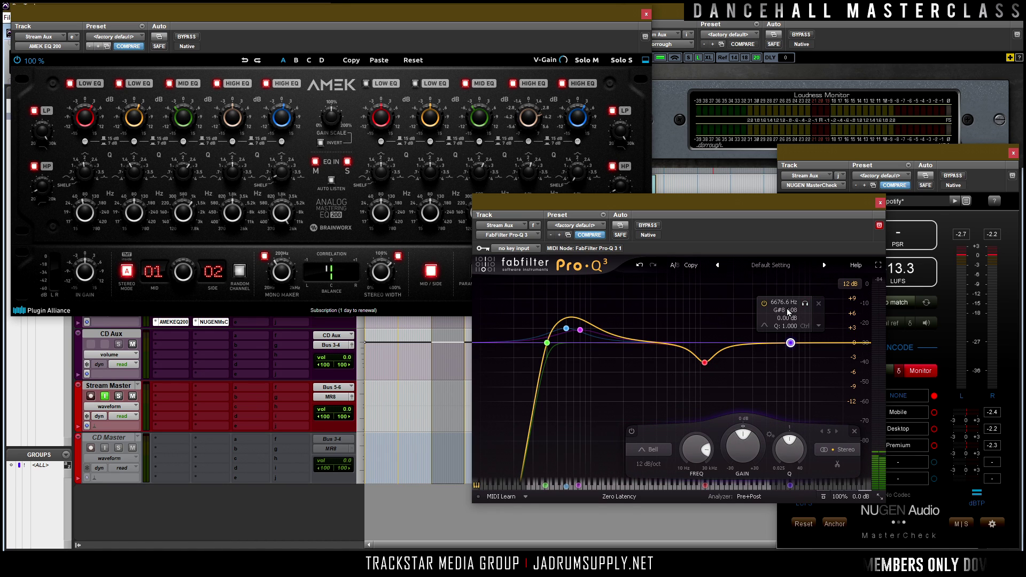
text(260000)
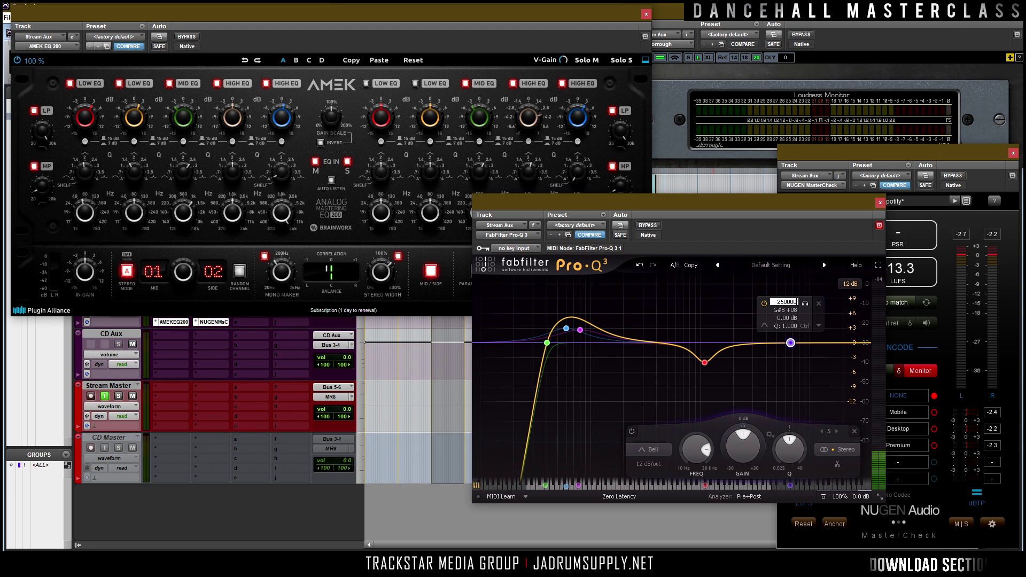
key(Return)
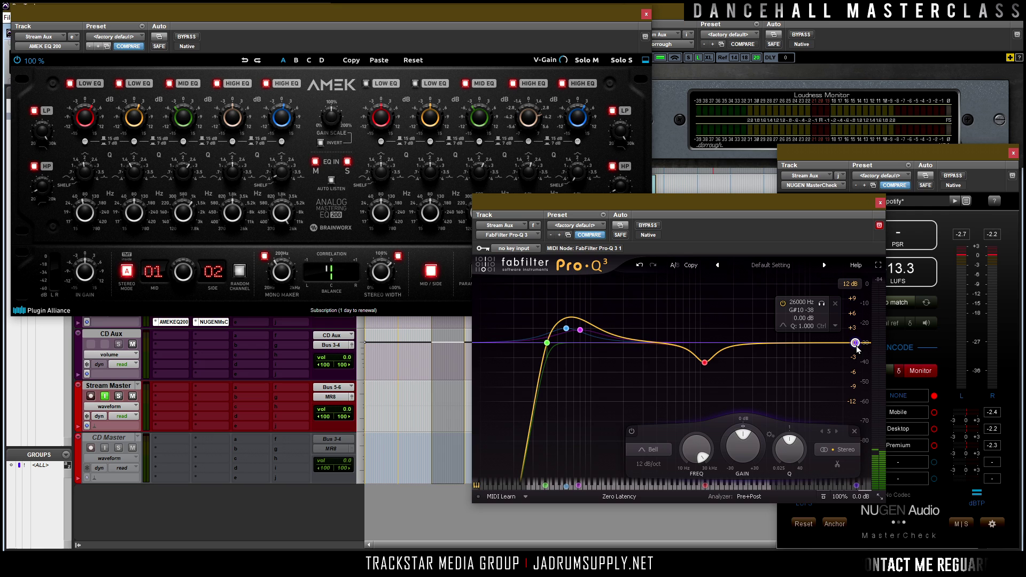
click(283, 116)
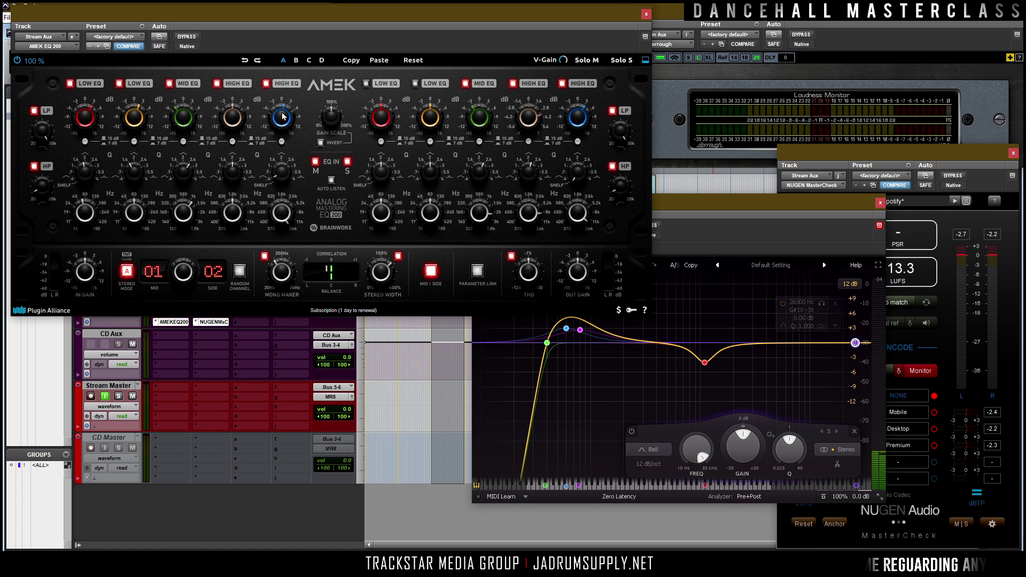
mouse_move(855, 342)
double_click(799, 318)
text(1)
key(Return)
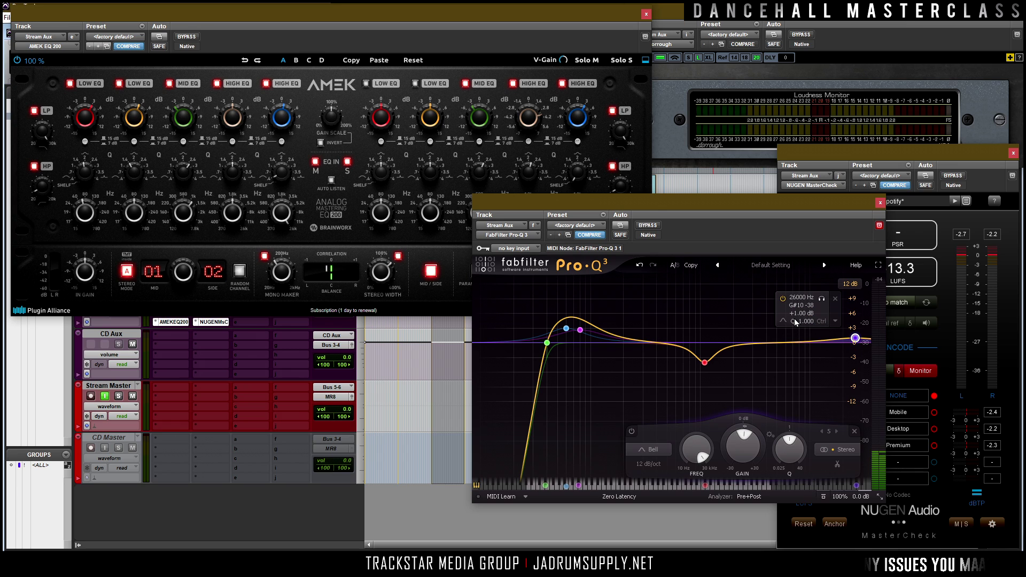
scroll(855, 338, down, 15)
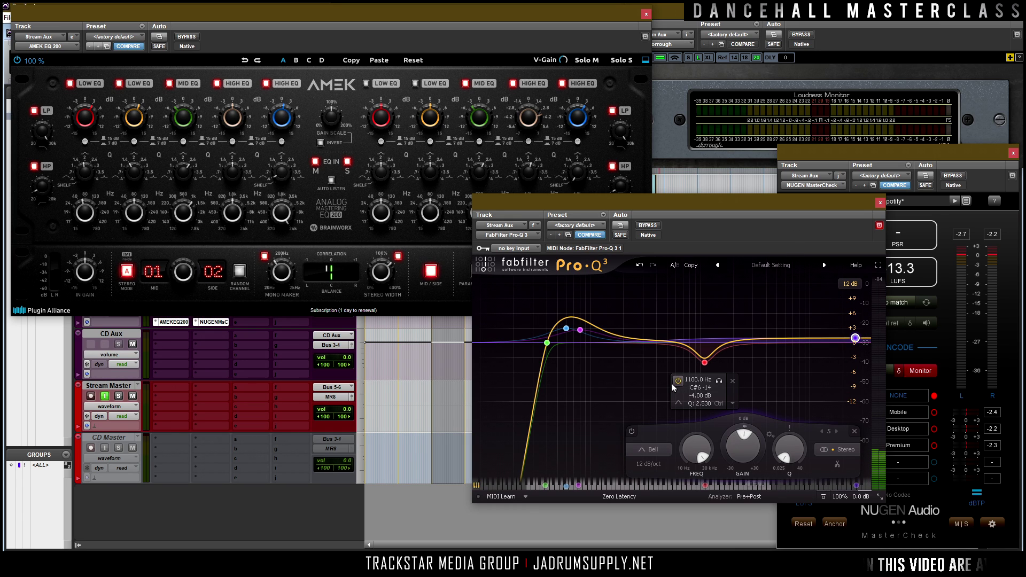
Step: Set the stereo placement of all Pro-Q 3 bands to Mid
right_click(705, 363)
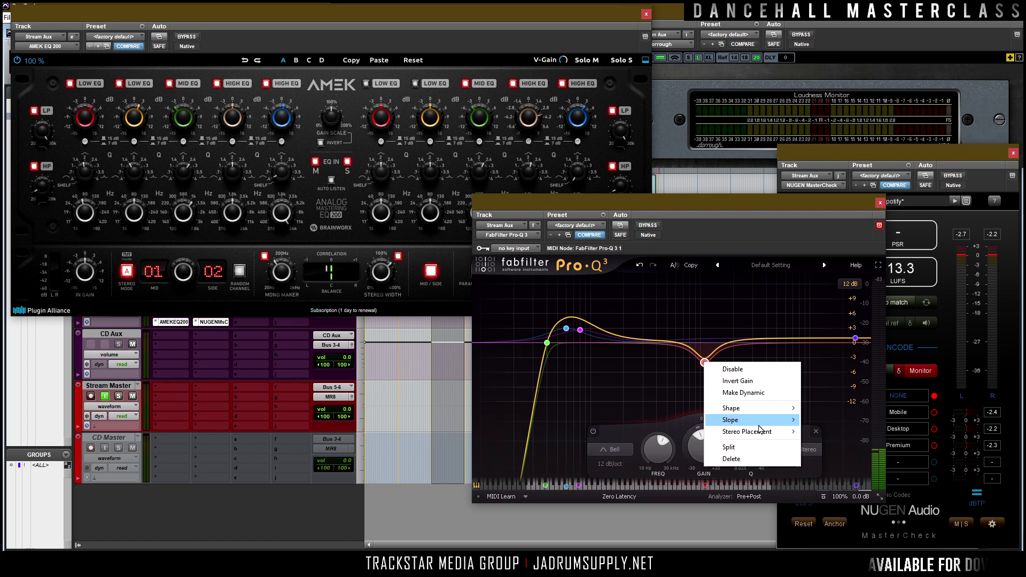
mouse_move(774, 432)
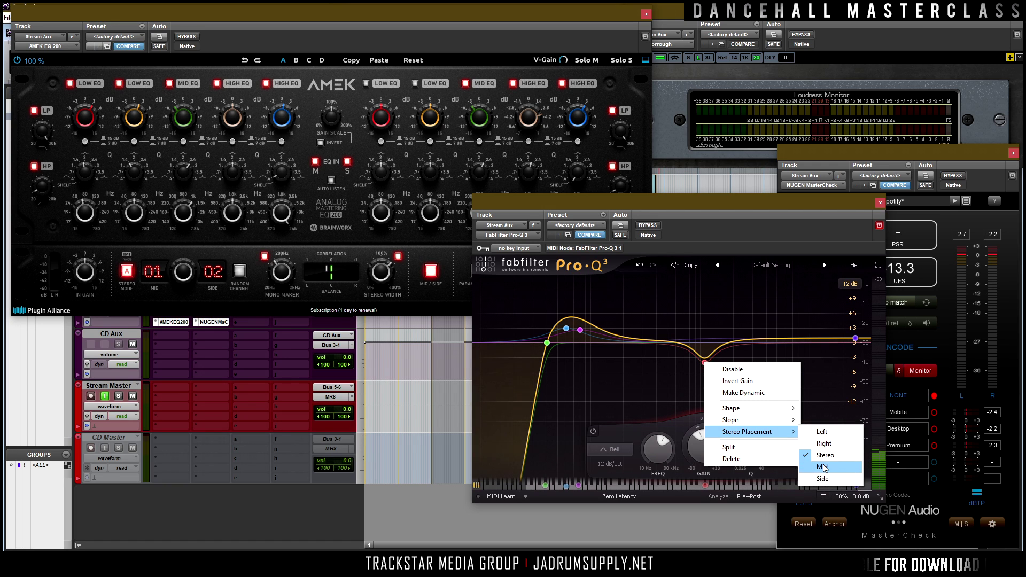
drag(511, 291, 962, 450)
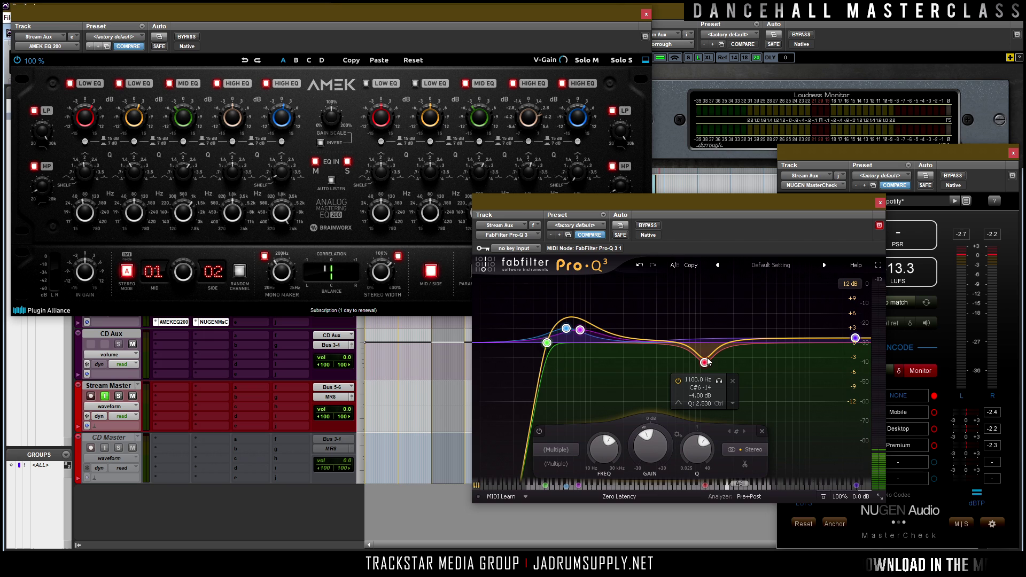
right_click(705, 363)
mouse_move(769, 433)
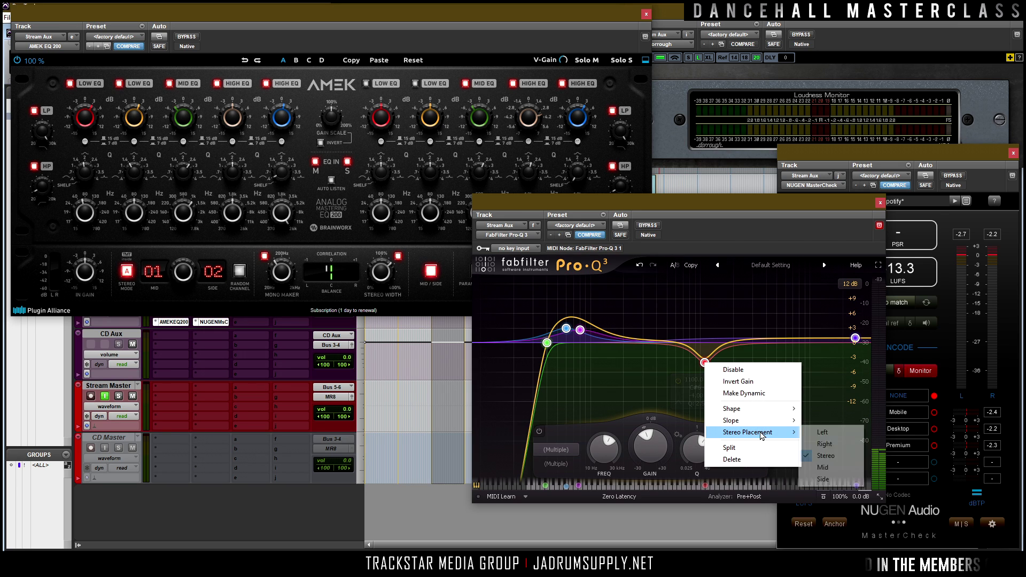
click(826, 468)
click(705, 363)
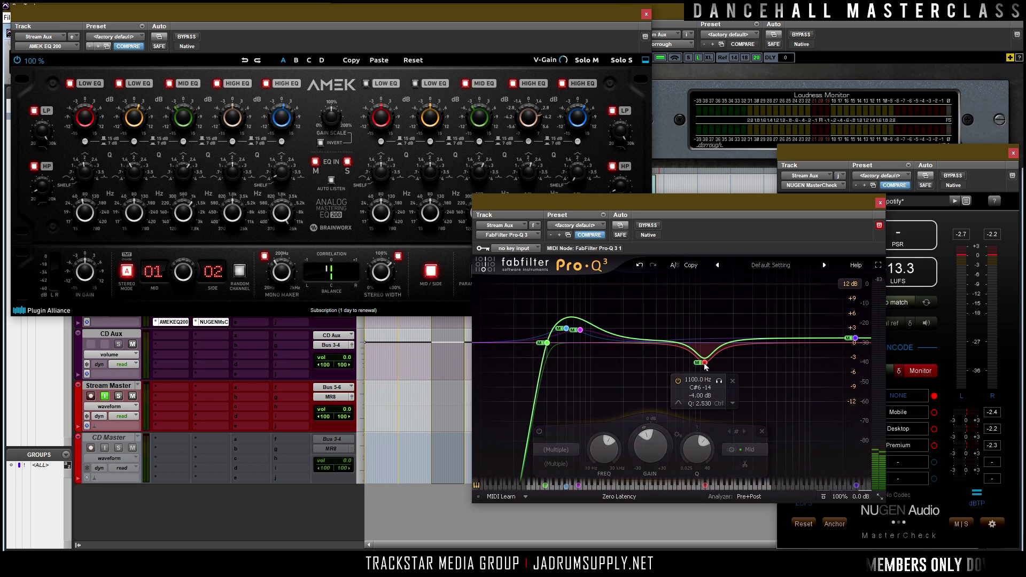
Step: Split the 1100 Hz band and set the resulting Mid band's frequency to 2200 Hz
right_click(705, 363)
click(747, 452)
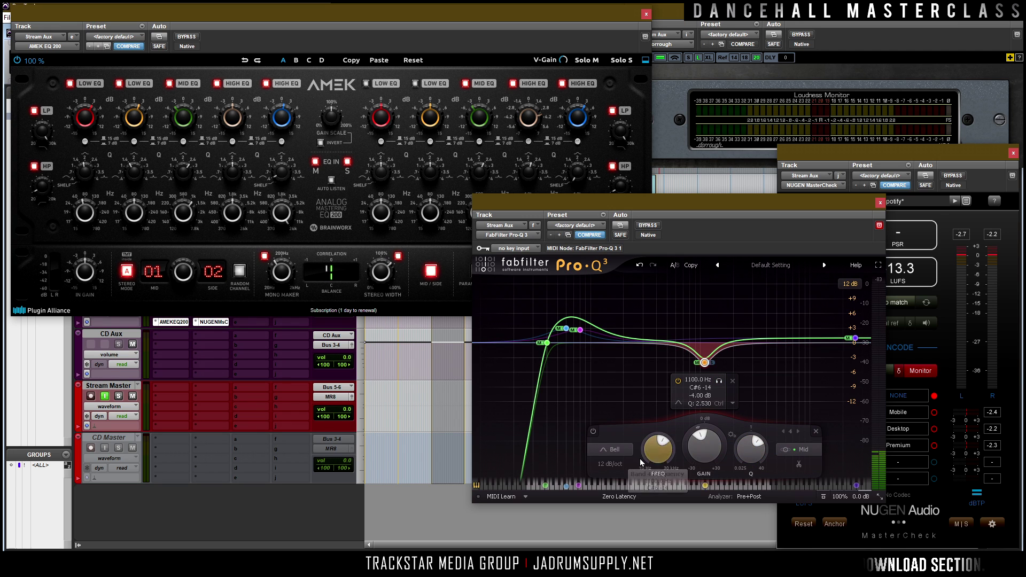
double_click(668, 460)
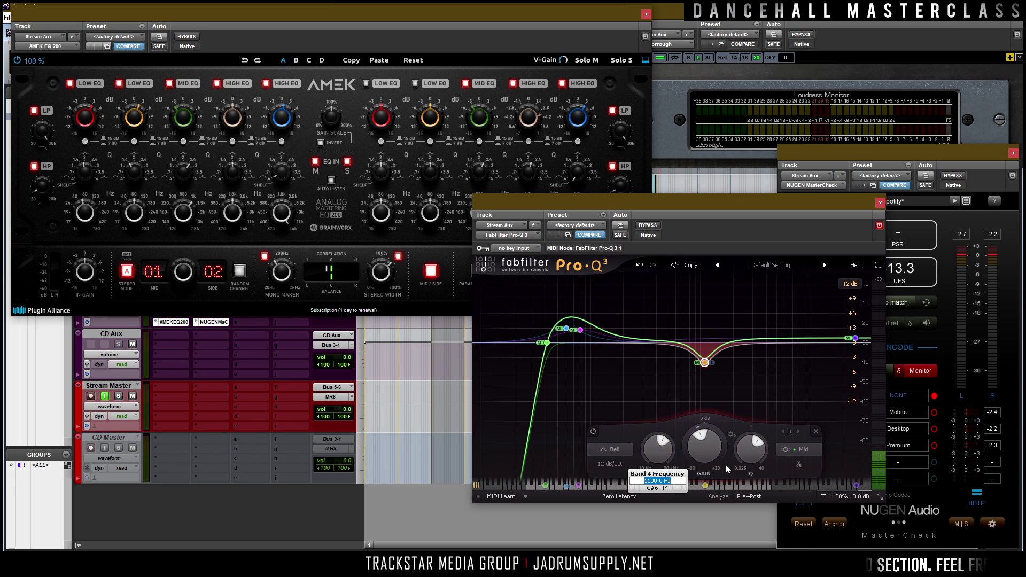
text(2.)
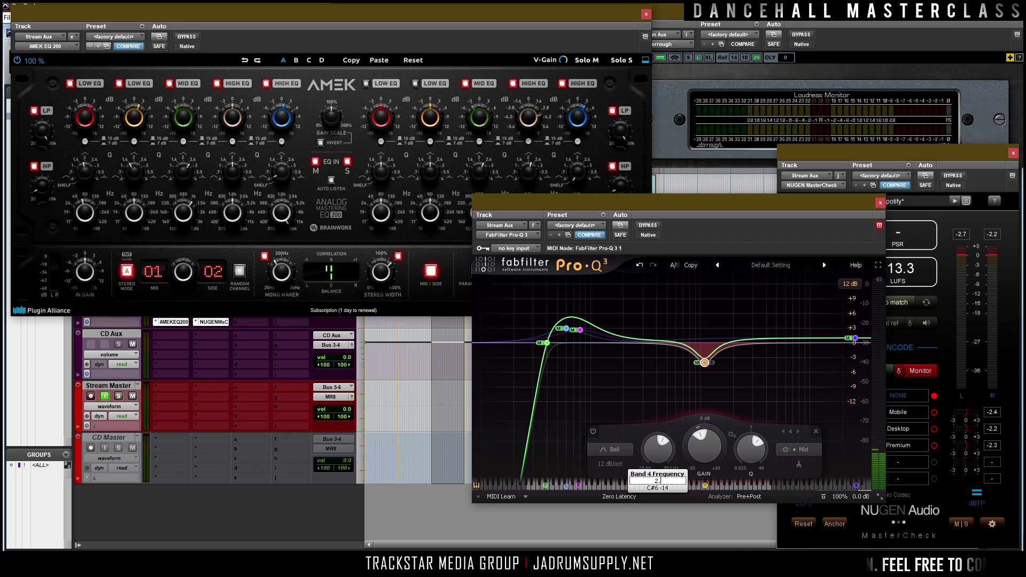
text(200)
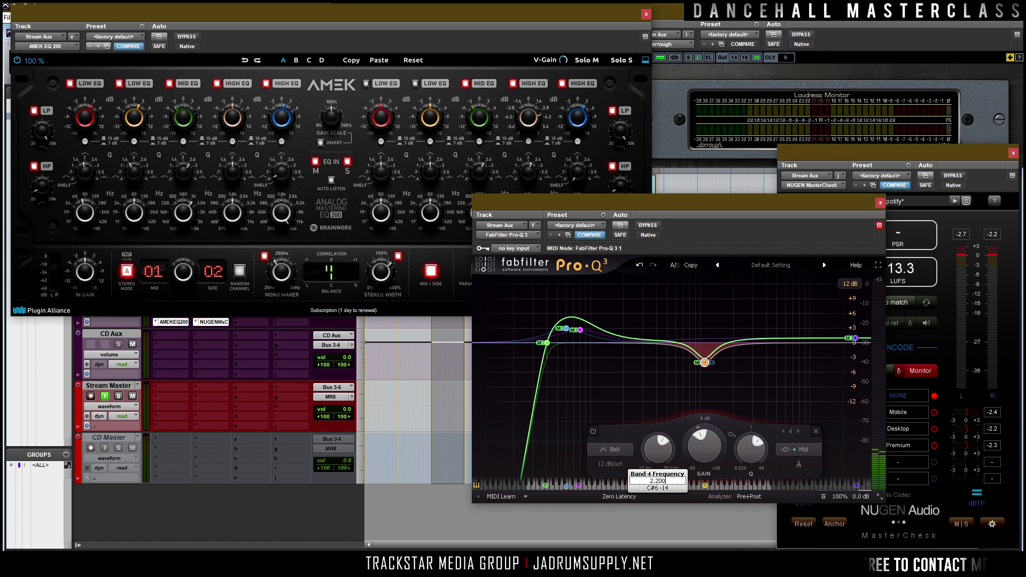
key(Return)
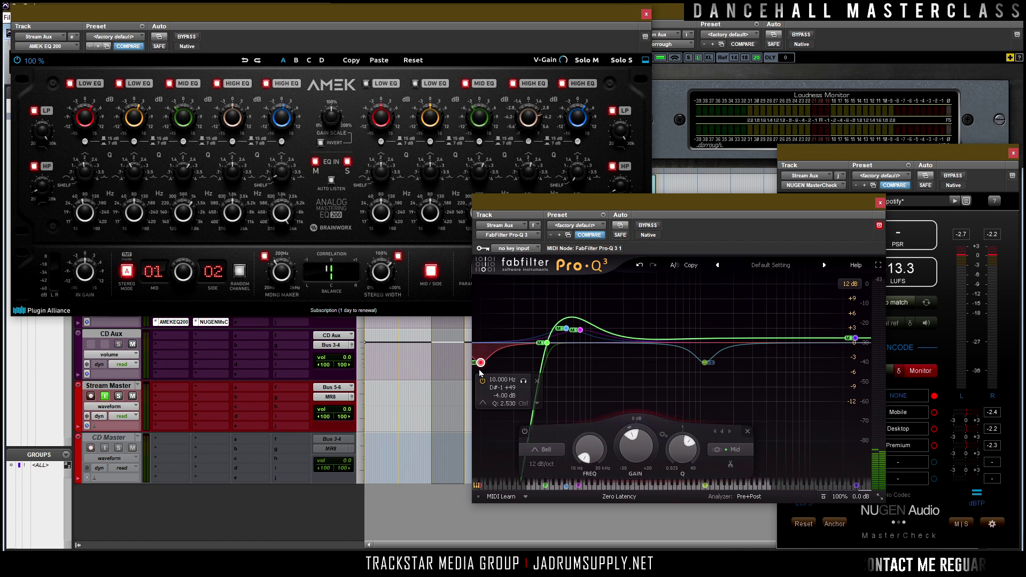
double_click(502, 380)
text(2200)
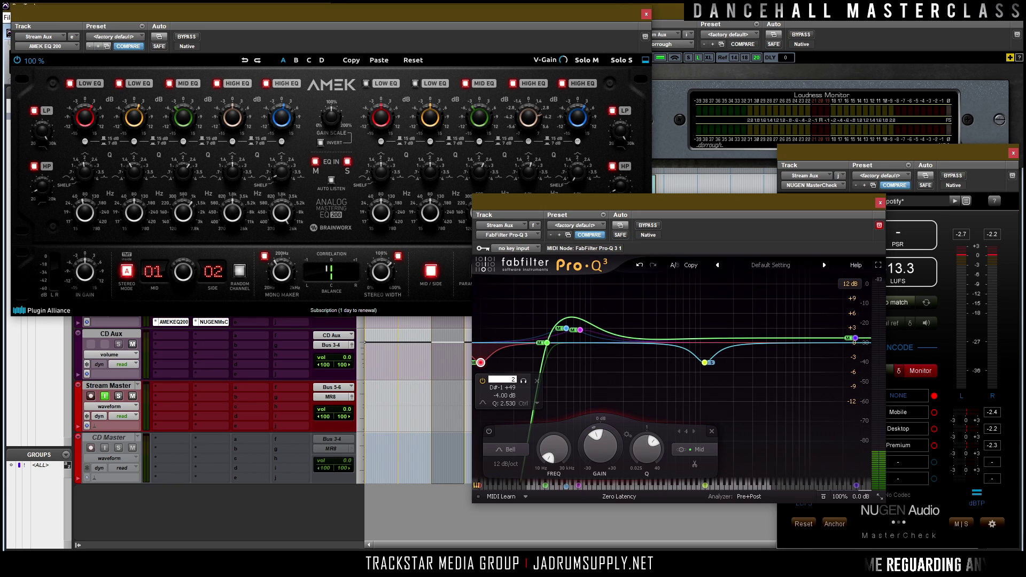
key(Return)
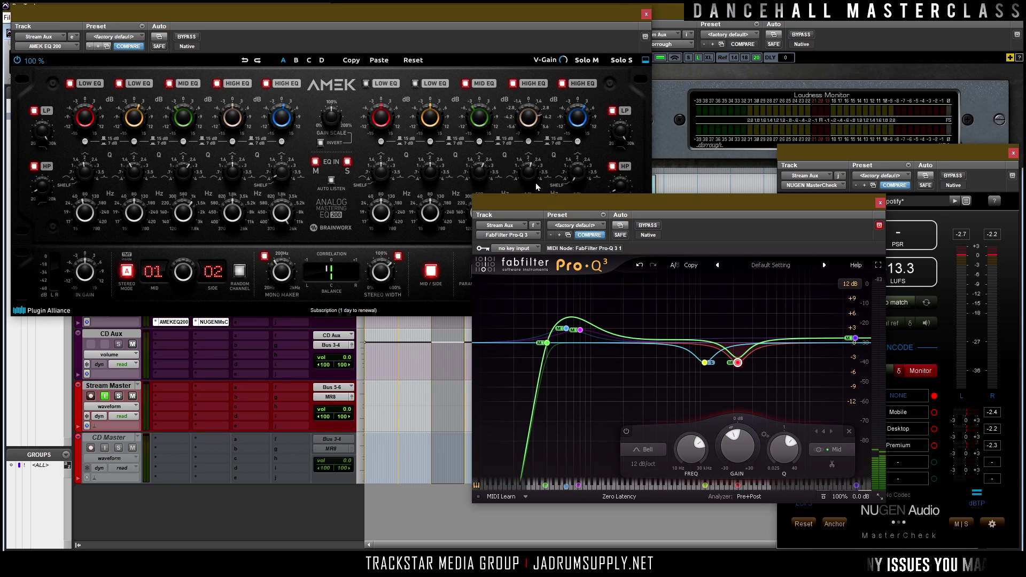
Step: Narrow the 2200 Hz Mid band to a Q of about 3.29 and set its gain to -3 dB
drag(540, 200, 573, 227)
mouse_move(773, 394)
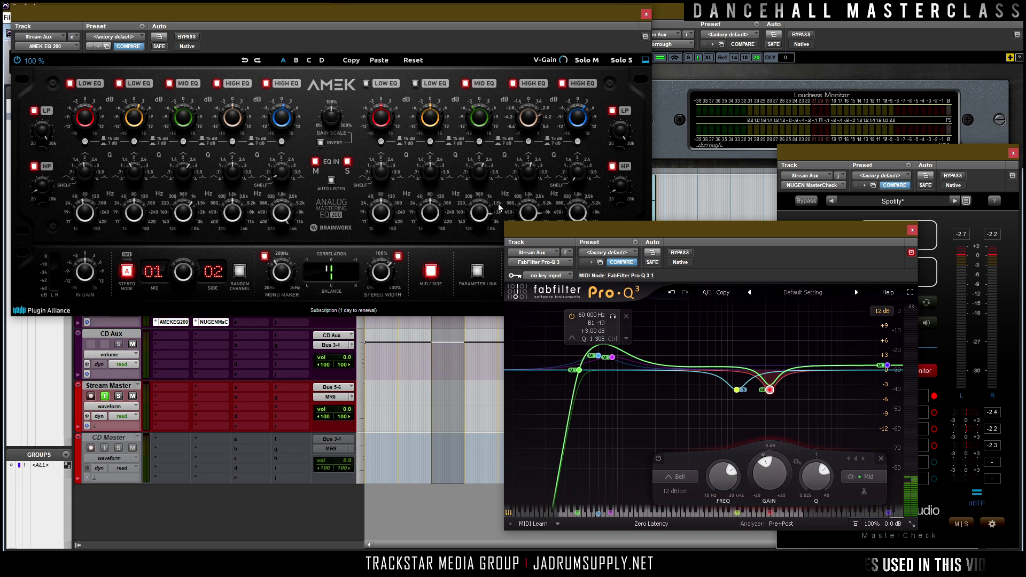
scroll(765, 426, up, 3)
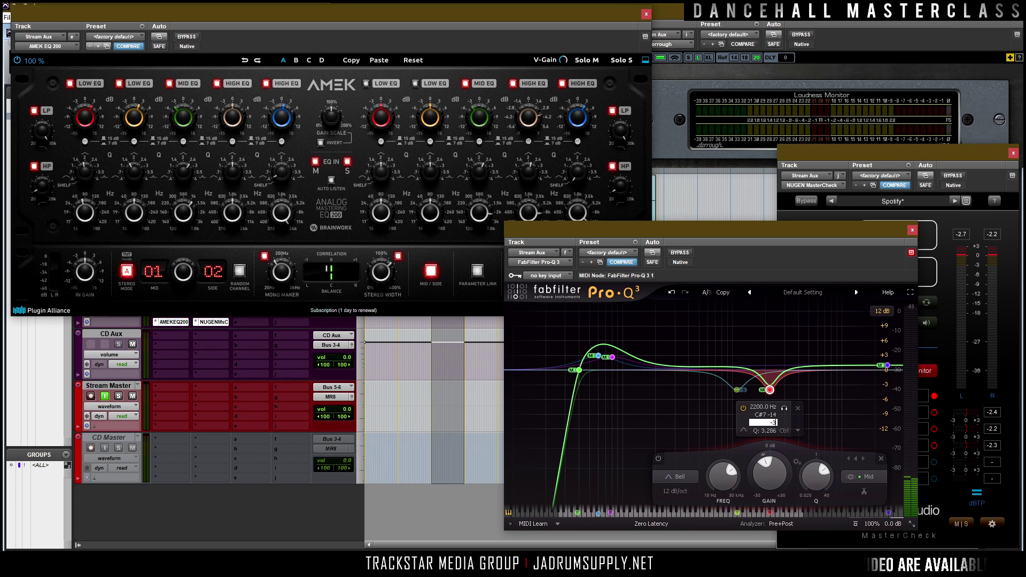
key(Return)
Step: Split the 26000 Hz band and set the resulting Mid band to 16000 Hz with a gain of +3 dB
mouse_move(887, 367)
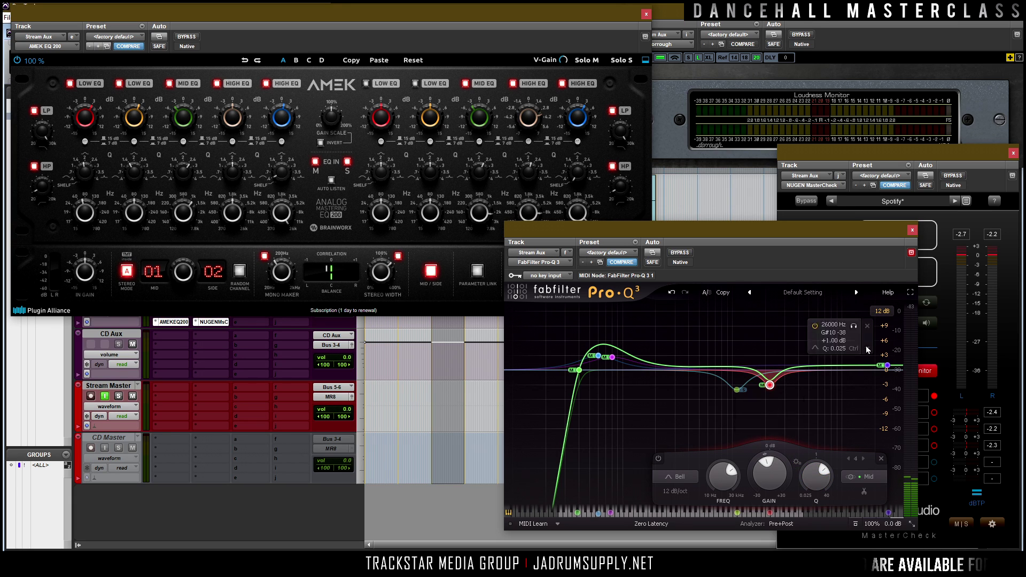
right_click(887, 367)
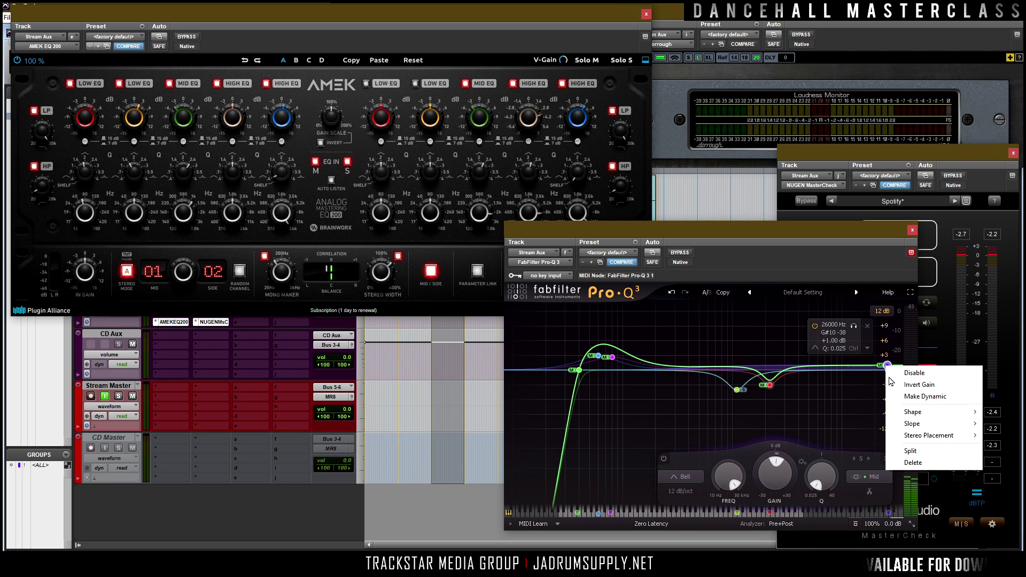
click(909, 452)
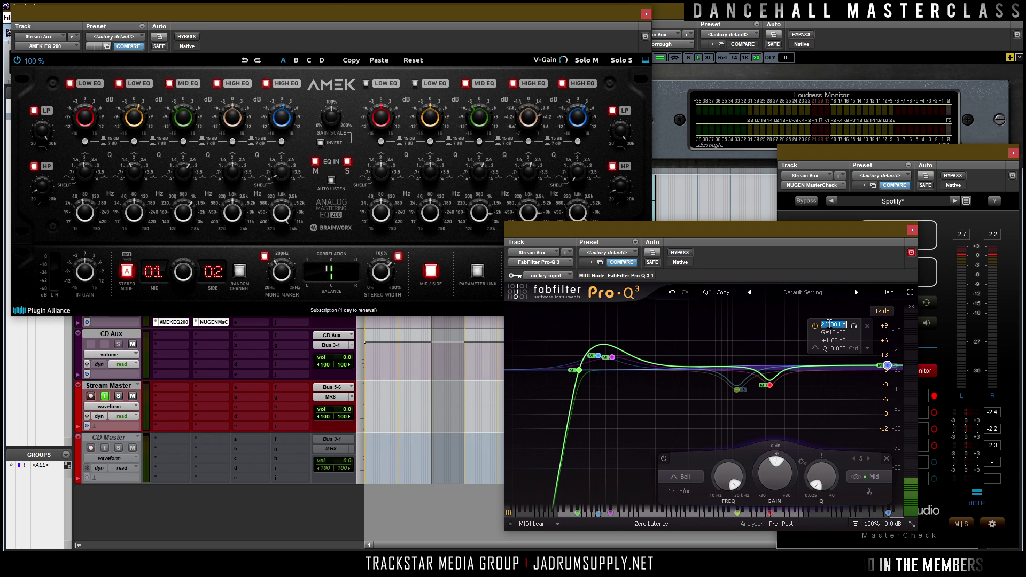
key(Return)
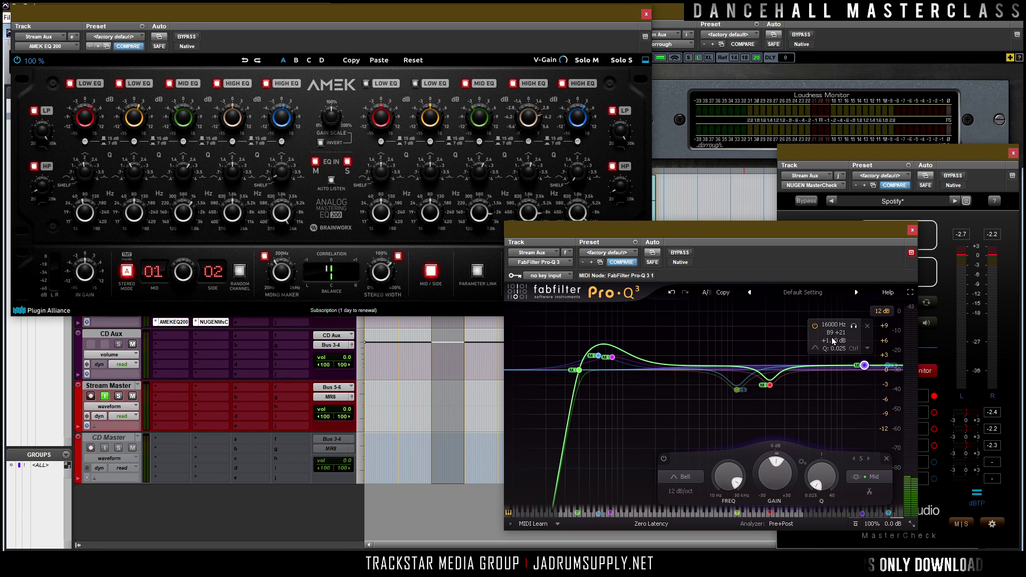
double_click(831, 344)
text(3)
key(Return)
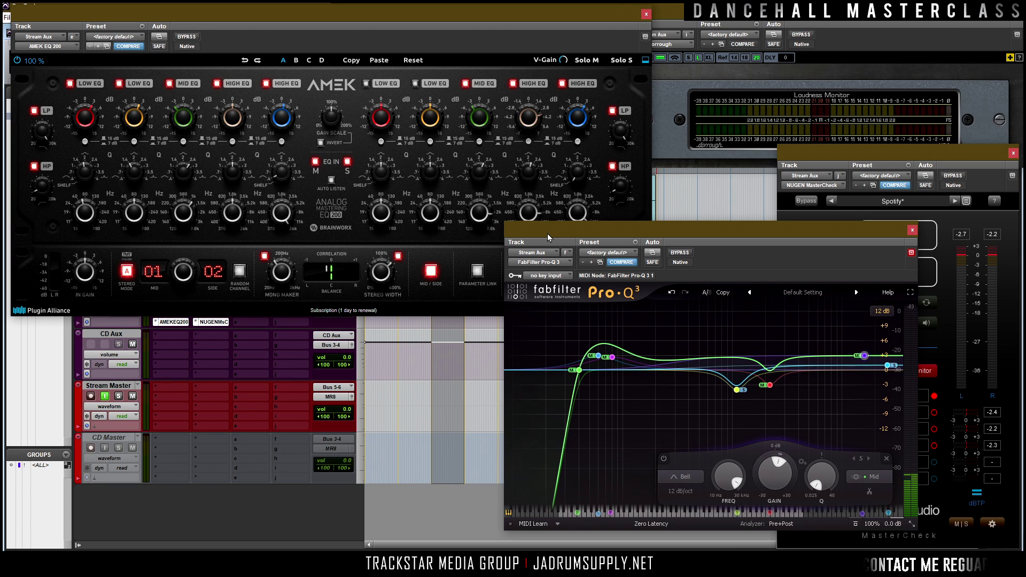
Step: Add a Mid Bell band in the upper frequencies and set its frequency to 8100 Hz
click(817, 355)
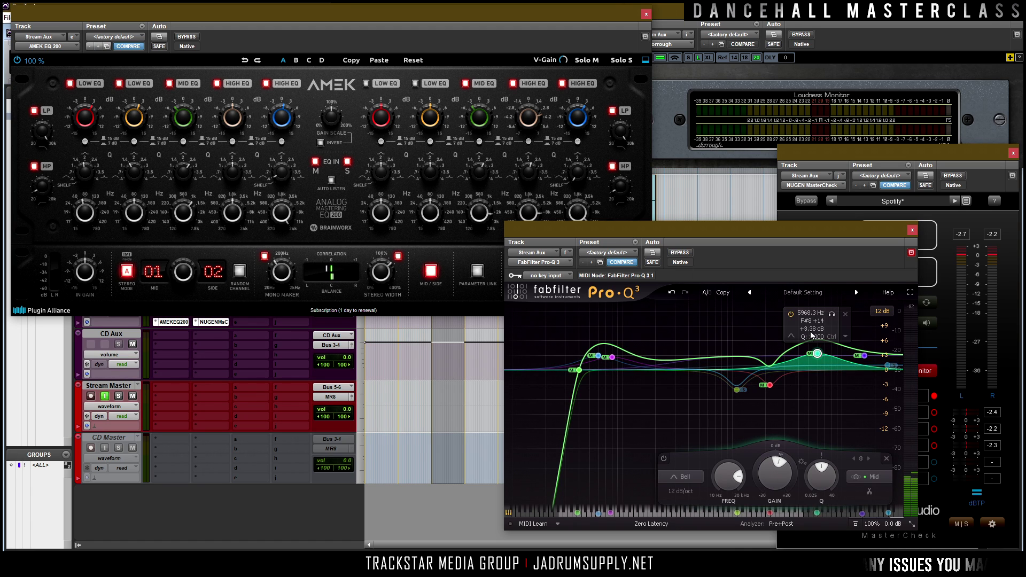
click(807, 313)
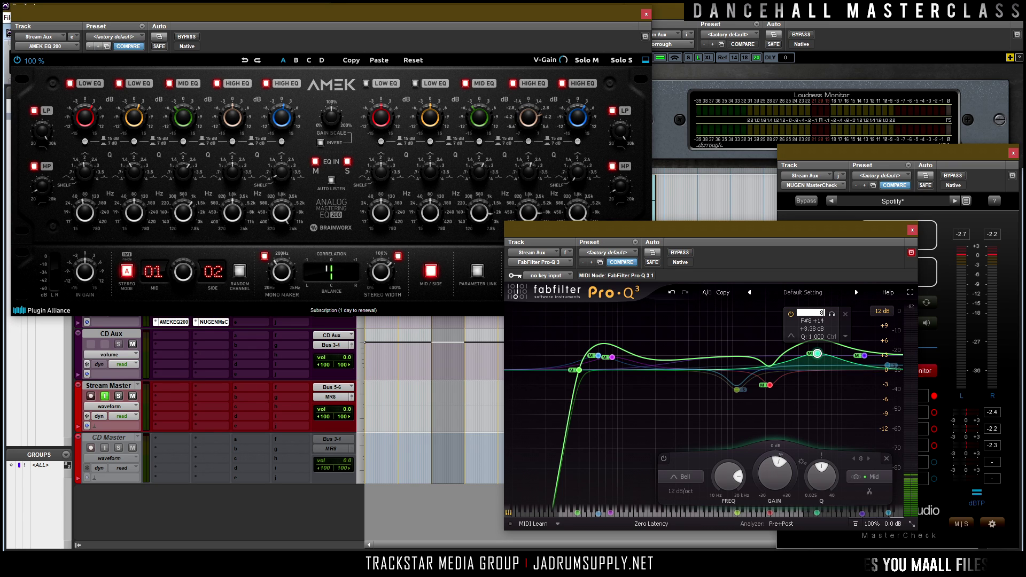
key(Return)
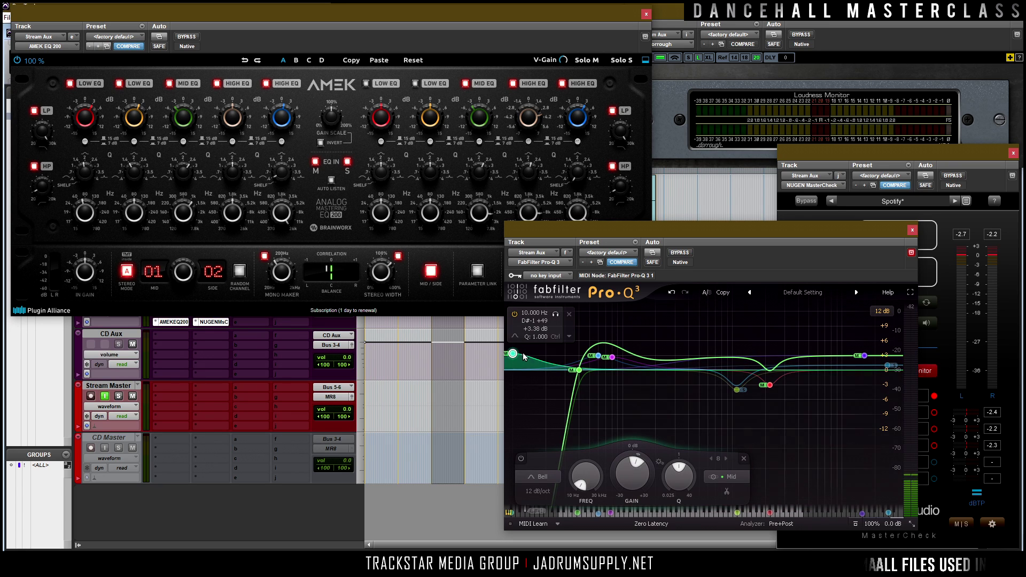
text(8100)
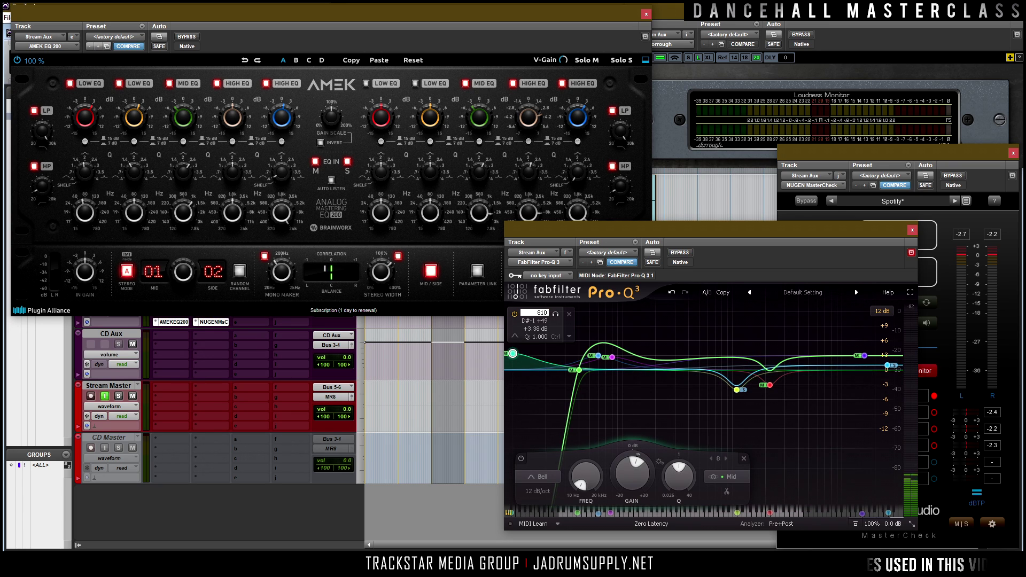
key(Return)
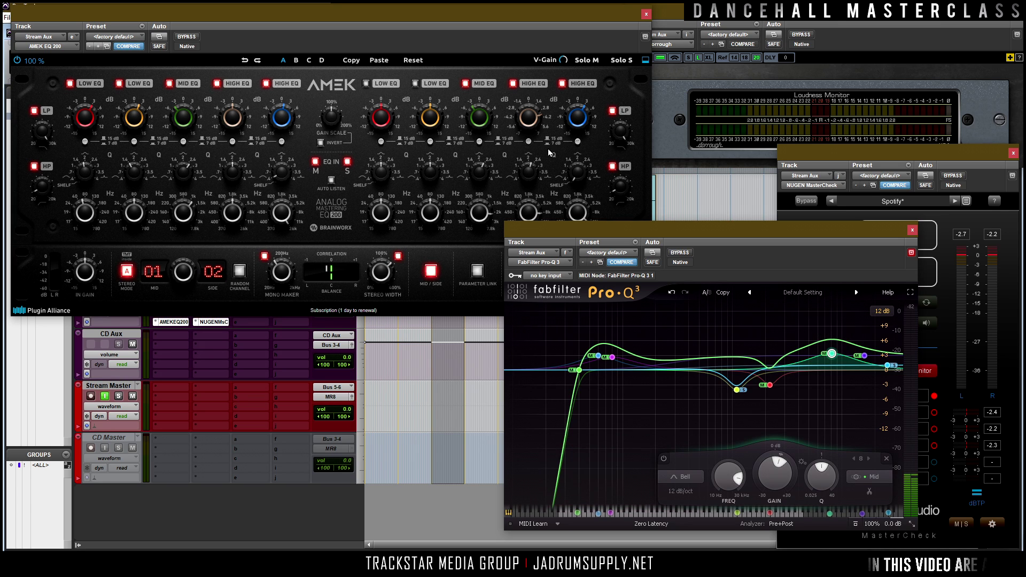
Step: Narrow the 8100 Hz band's Q and lower its gain to about +3 dB
mouse_move(857, 382)
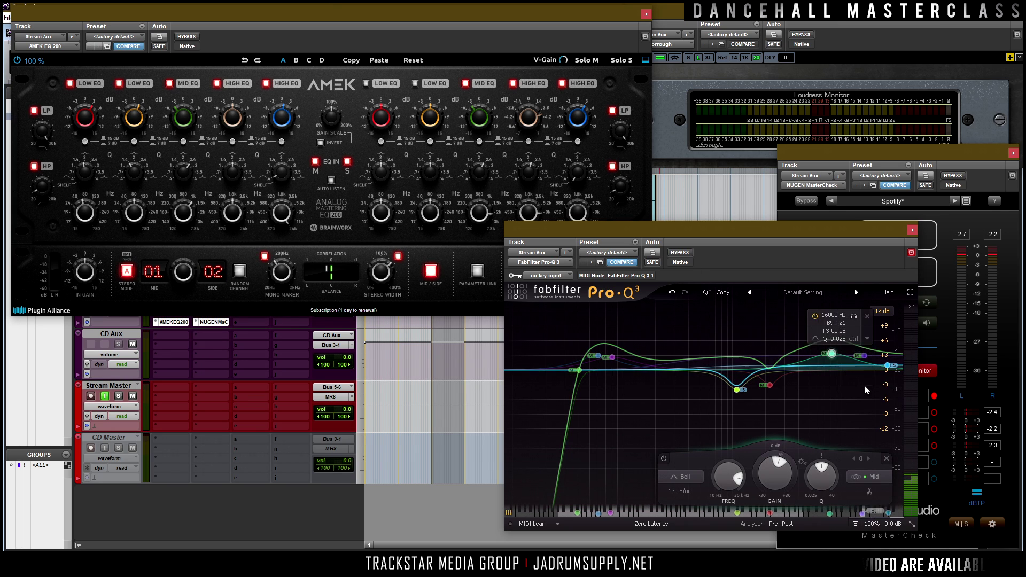
mouse_move(831, 353)
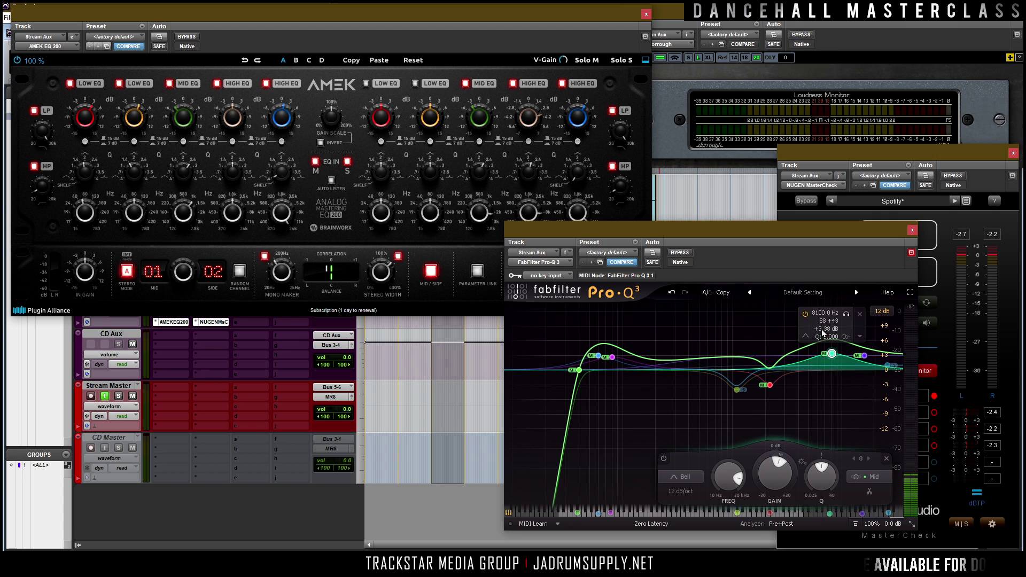
scroll(831, 354, up, 5)
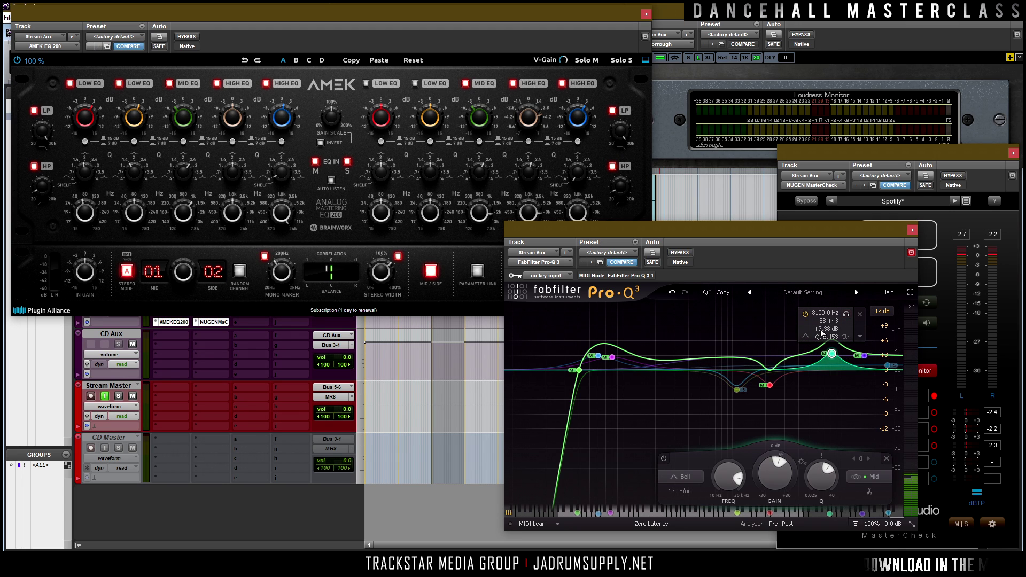
scroll(821, 331, down, 4)
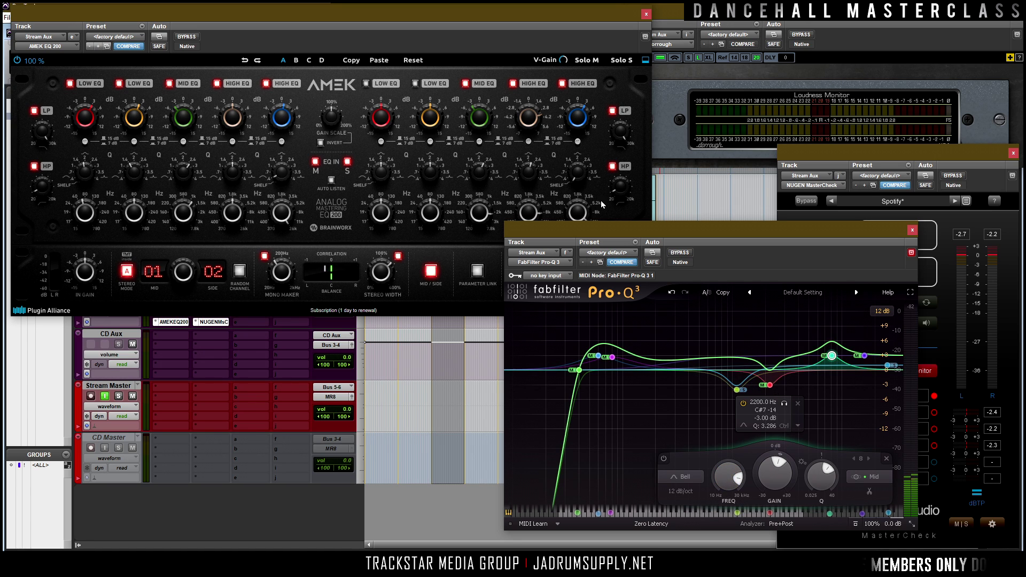
Step: Change the stereo placement of the 8100 Hz and 16000 Hz bands to Side
right_click(830, 357)
mouse_move(903, 427)
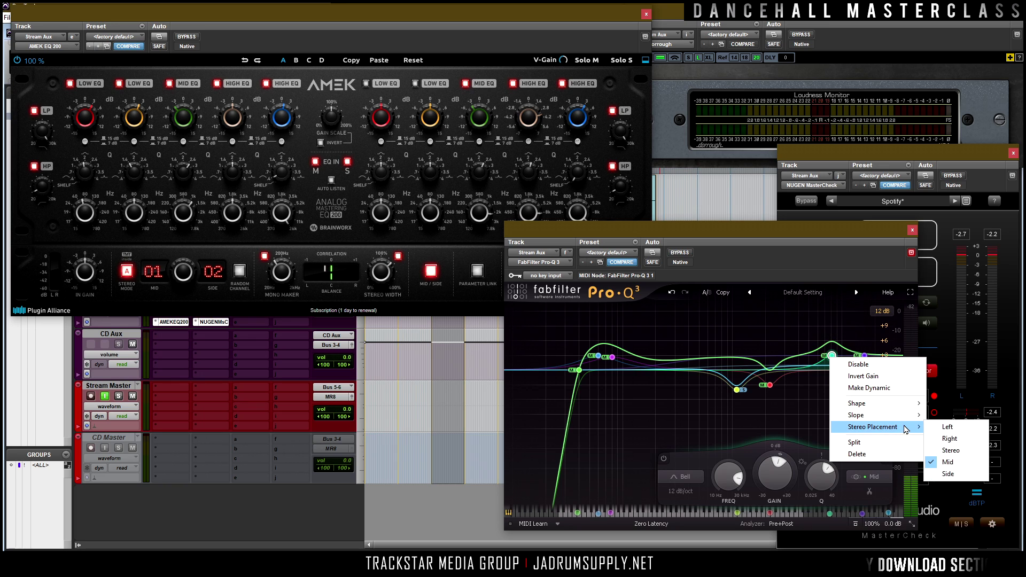
click(962, 470)
right_click(864, 355)
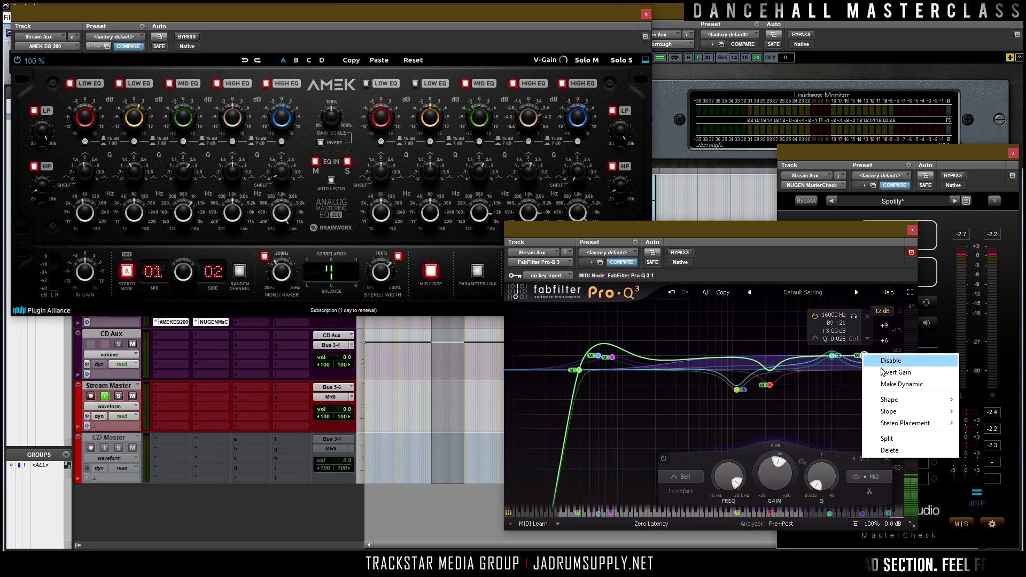
mouse_move(908, 423)
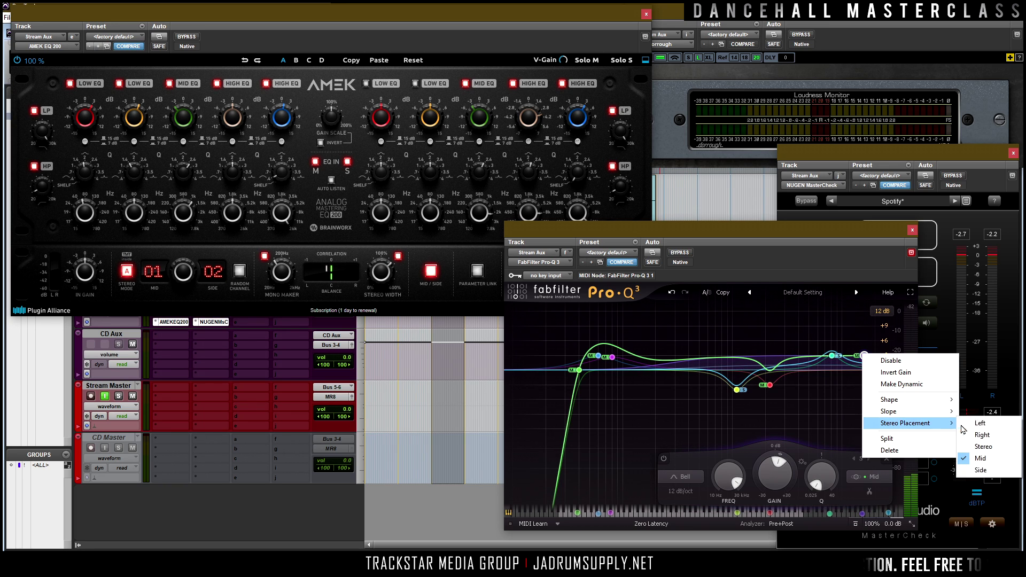
click(981, 472)
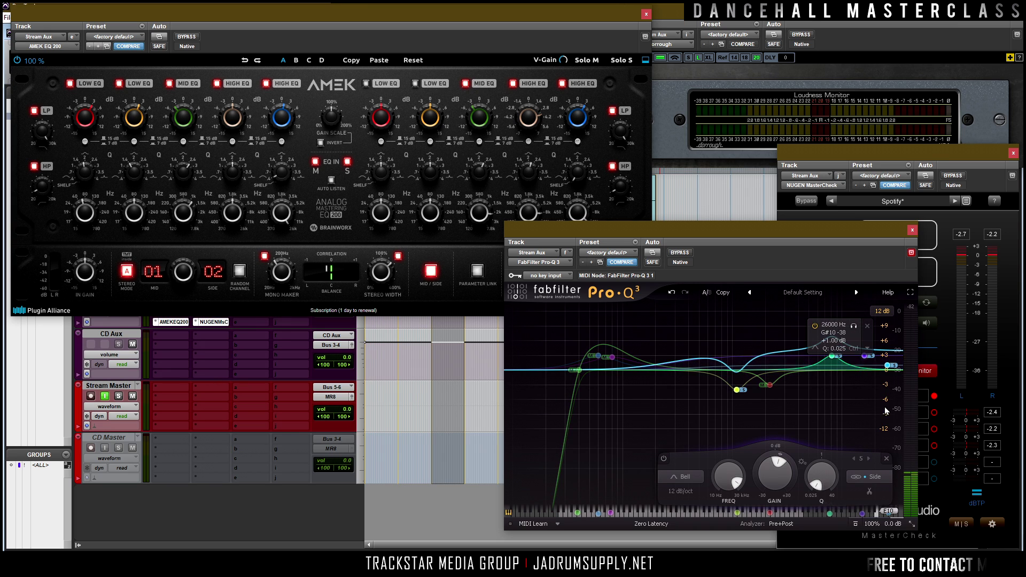
Step: Change the 26000 Hz band's stereo placement to Mid and bring the AMEK EQ 200 window to the front
right_click(887, 366)
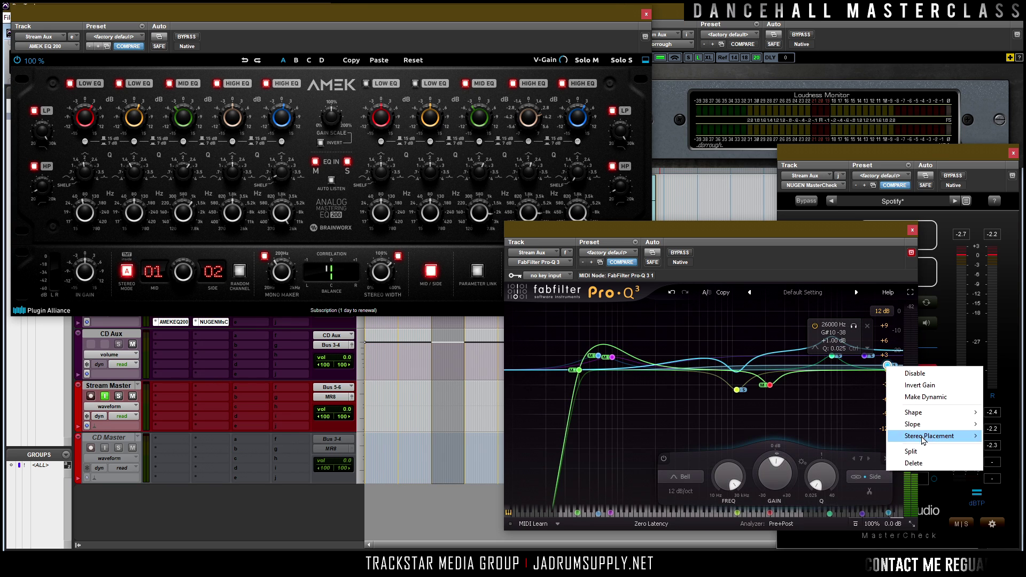
mouse_move(929, 439)
click(849, 471)
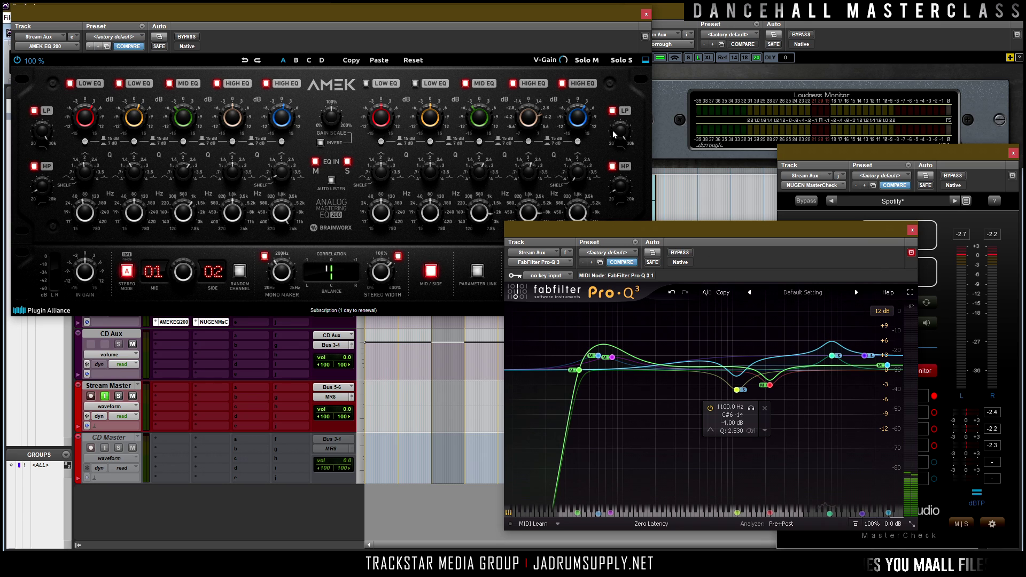
click(552, 36)
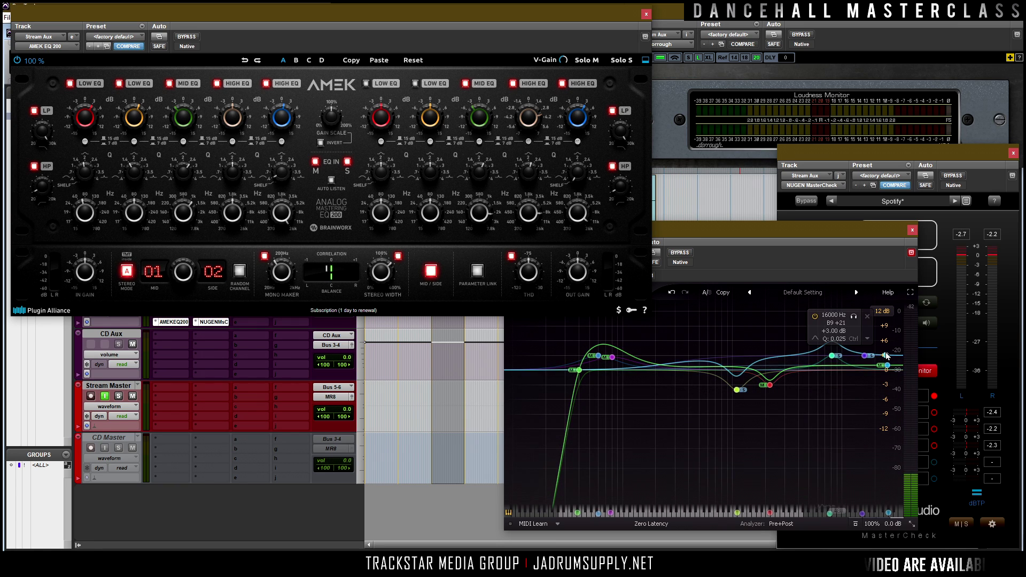
Step: Bring the Pro-Q 3 window in front beside the AMEK EQ 200 and examine its mid/side curves full screen and the 1100 Hz Side band
click(673, 375)
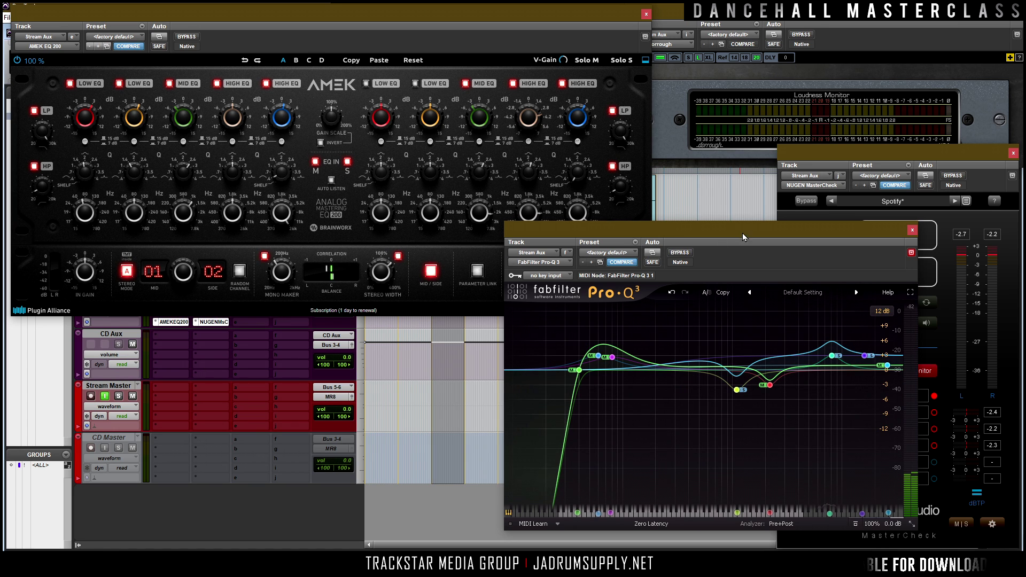
drag(743, 236, 649, 139)
click(815, 195)
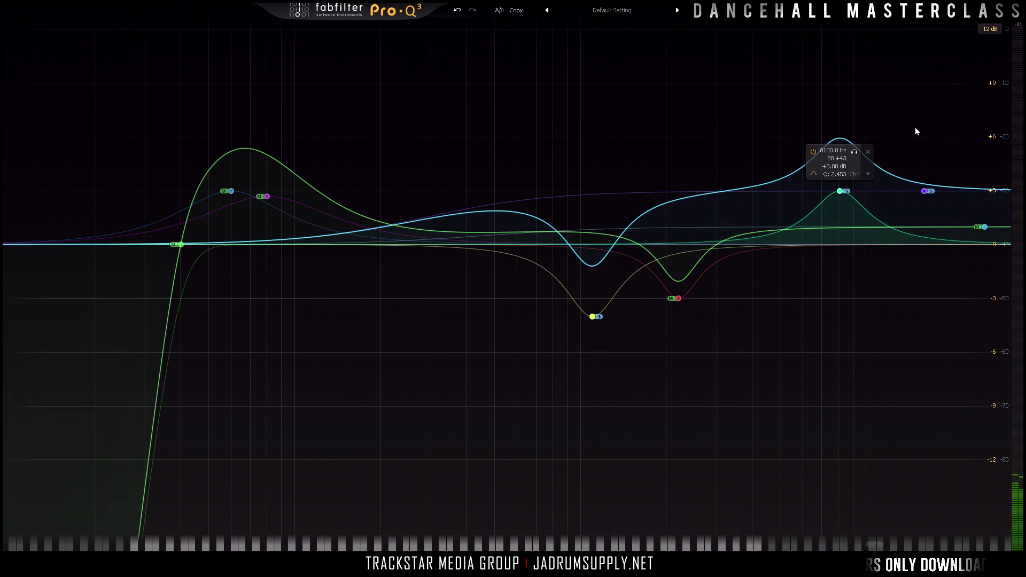
key(Escape)
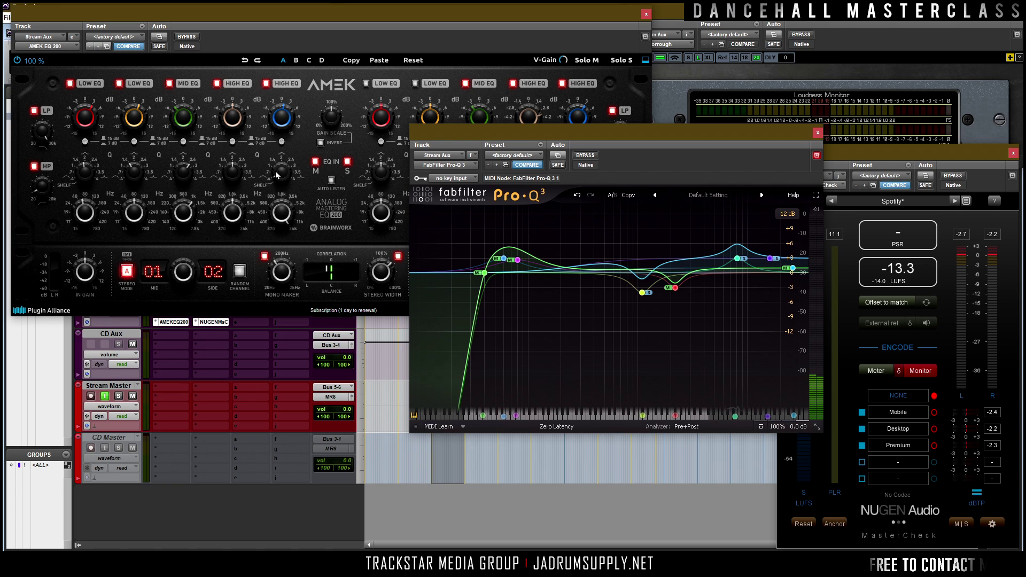
mouse_move(646, 303)
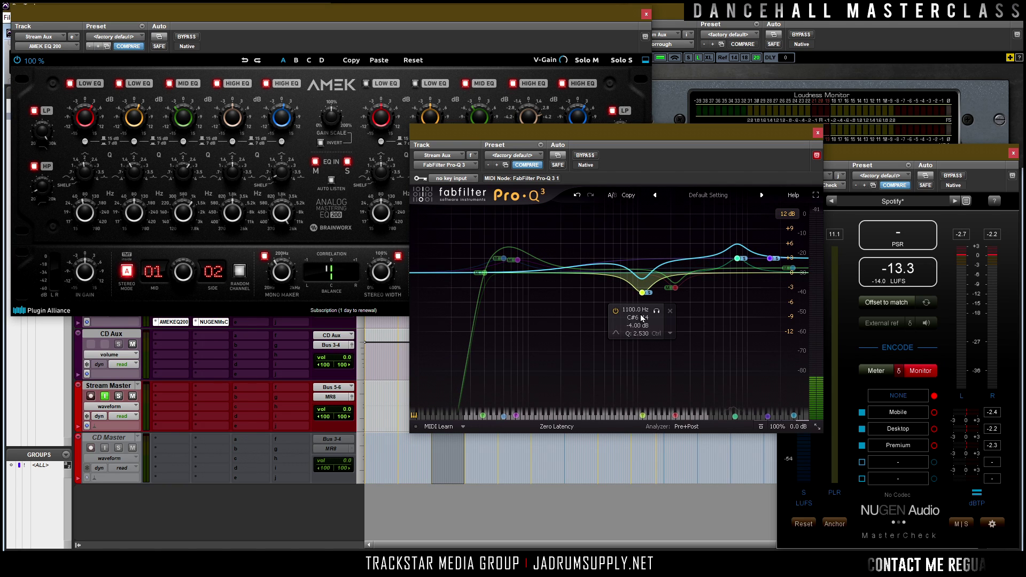
click(642, 294)
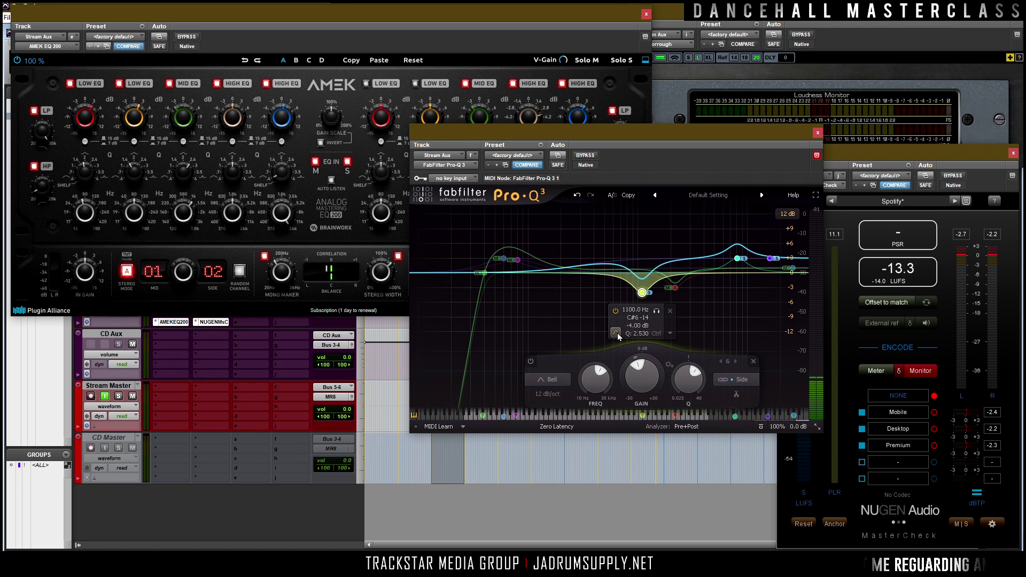
scroll(638, 290, down, 2)
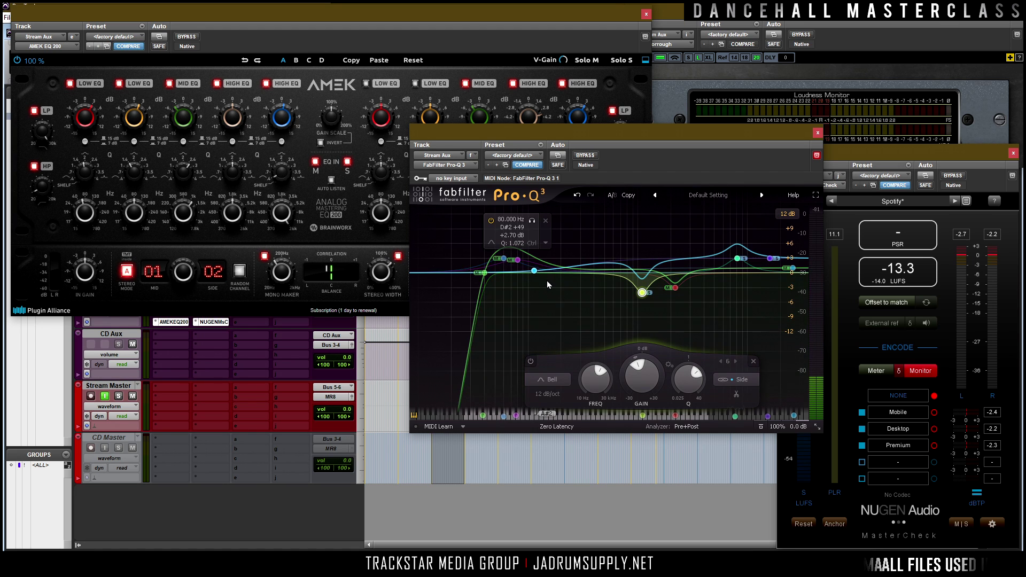
Step: Close the AMEK EQ 200 window and make the Pro-Q 3 insert on Stream Aux inactive
click(567, 20)
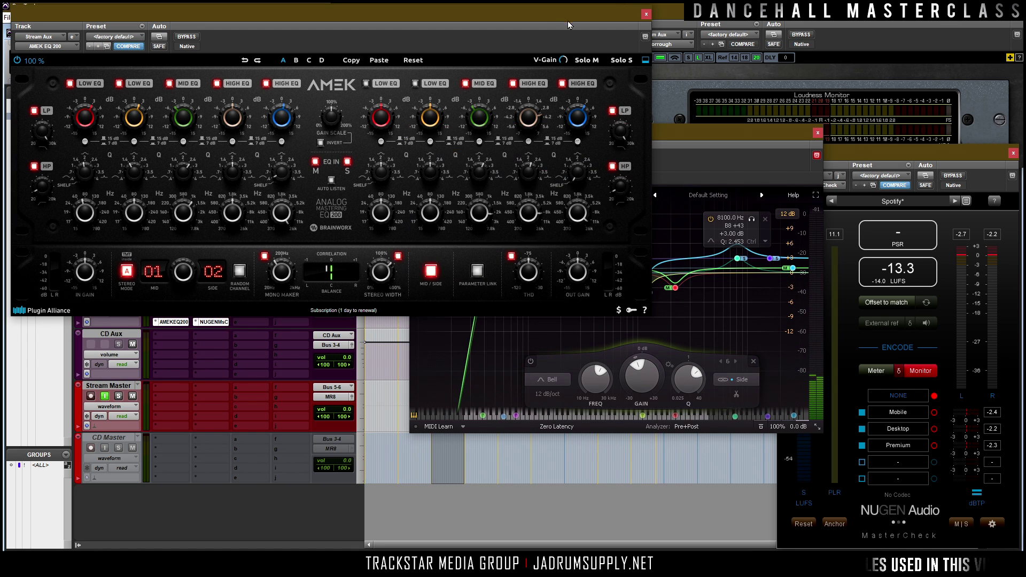
click(646, 13)
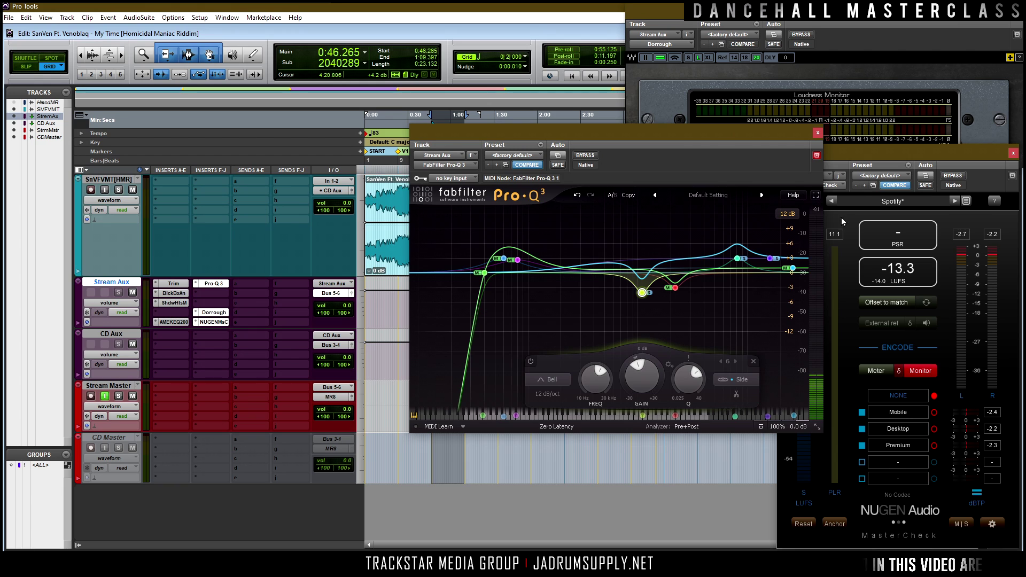
ctrl+super+click(215, 287)
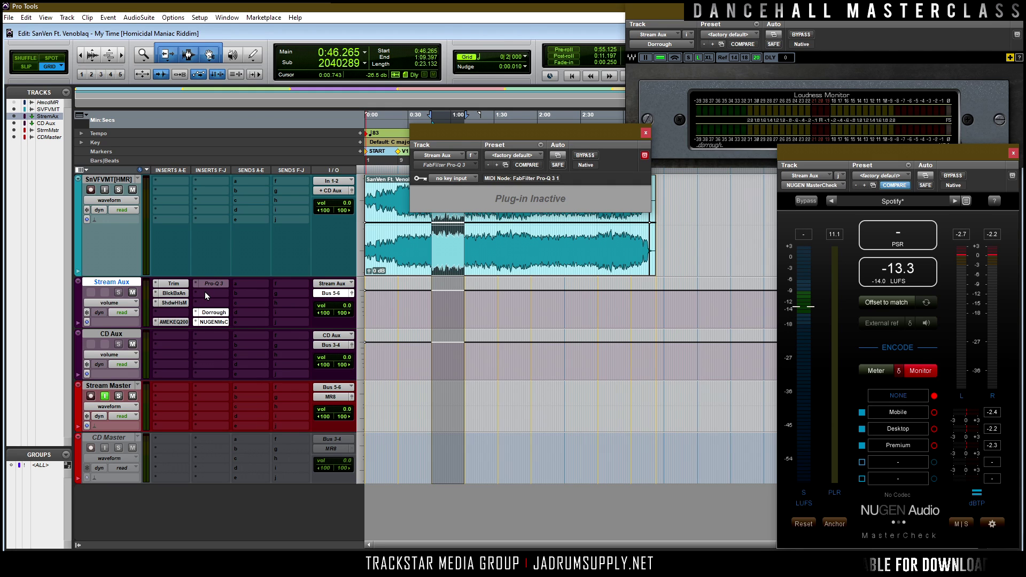
Step: Play the selected section to hear the master with Pro-Q 3 inactive
click(205, 293)
click(228, 274)
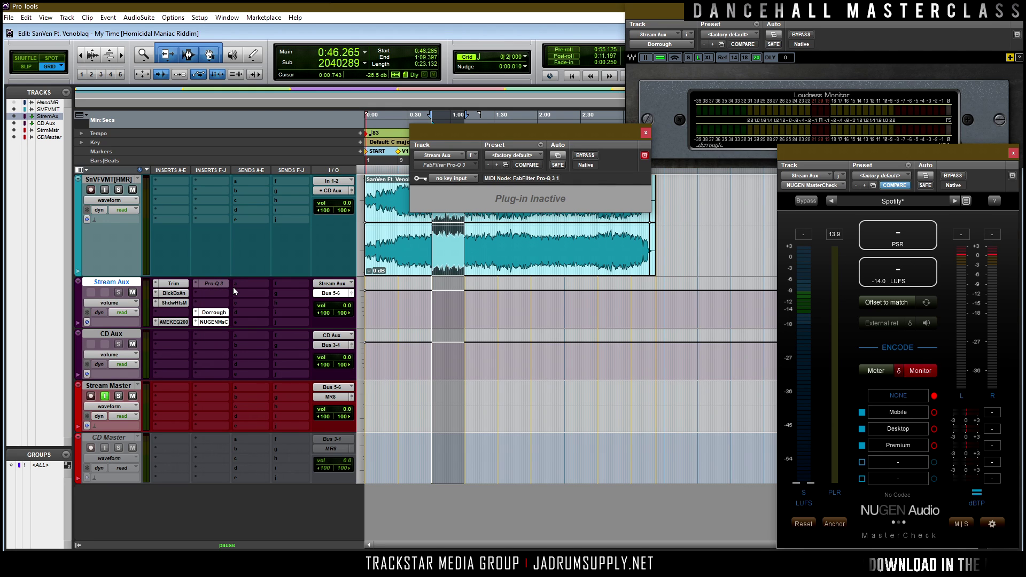
key(space)
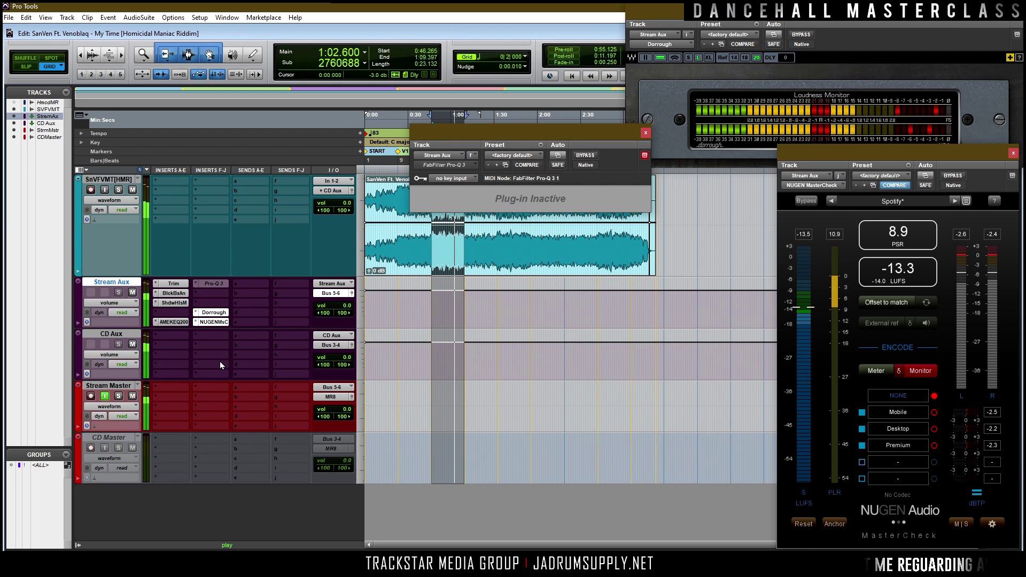
key(space)
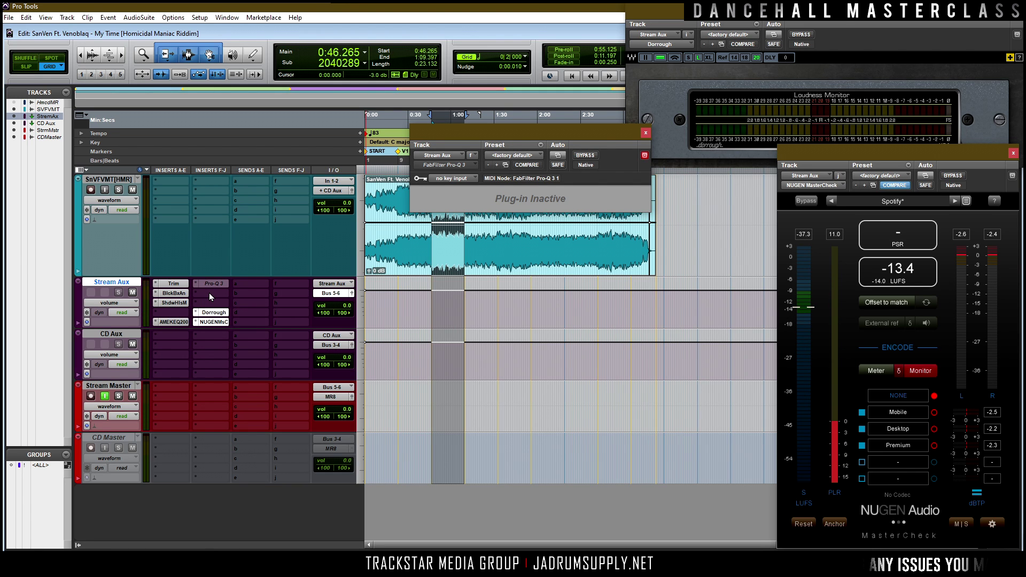
Step: Insert the multichannel FabFilter Pro-L 2 (stereo) below Pro-Q 3 on Stream Aux and move its window clear of the MasterCheck meter
click(209, 293)
mouse_move(292, 312)
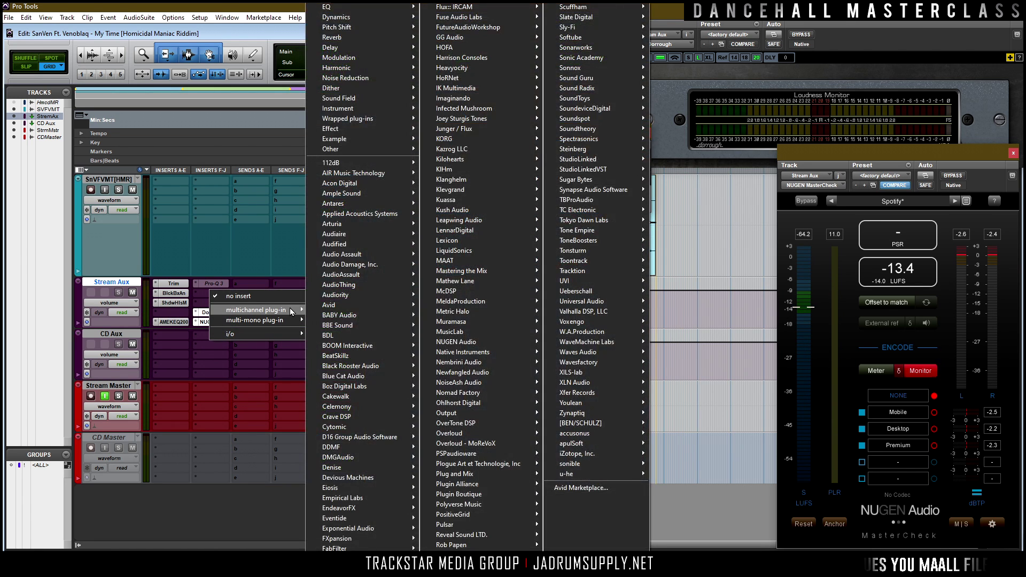
mouse_move(374, 549)
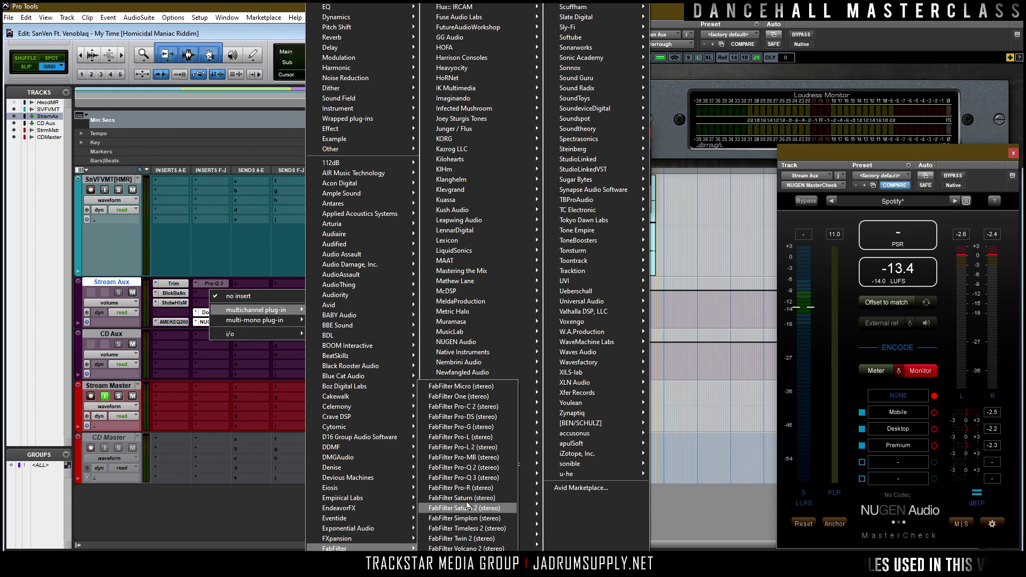
click(462, 447)
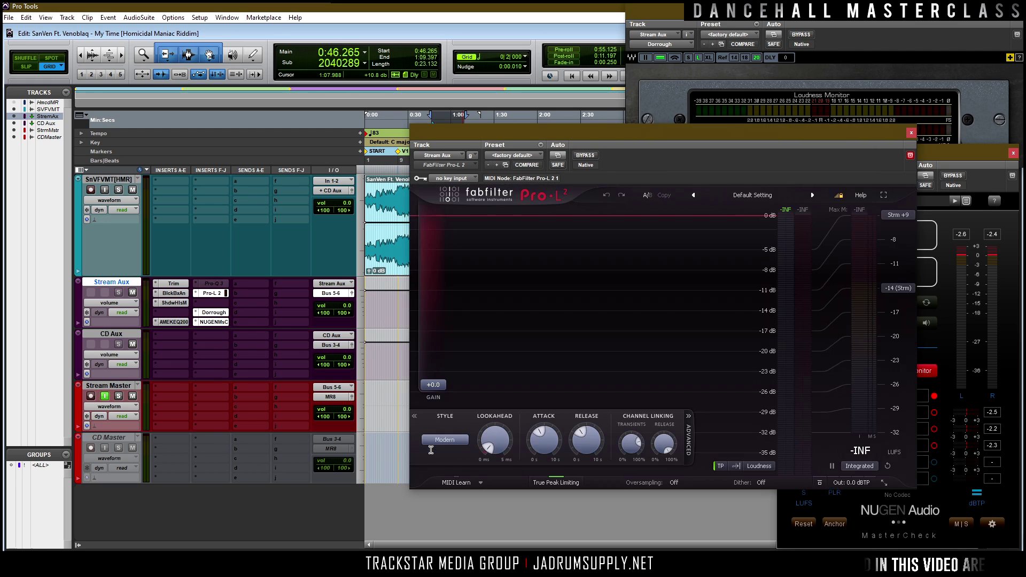
drag(550, 131, 382, 181)
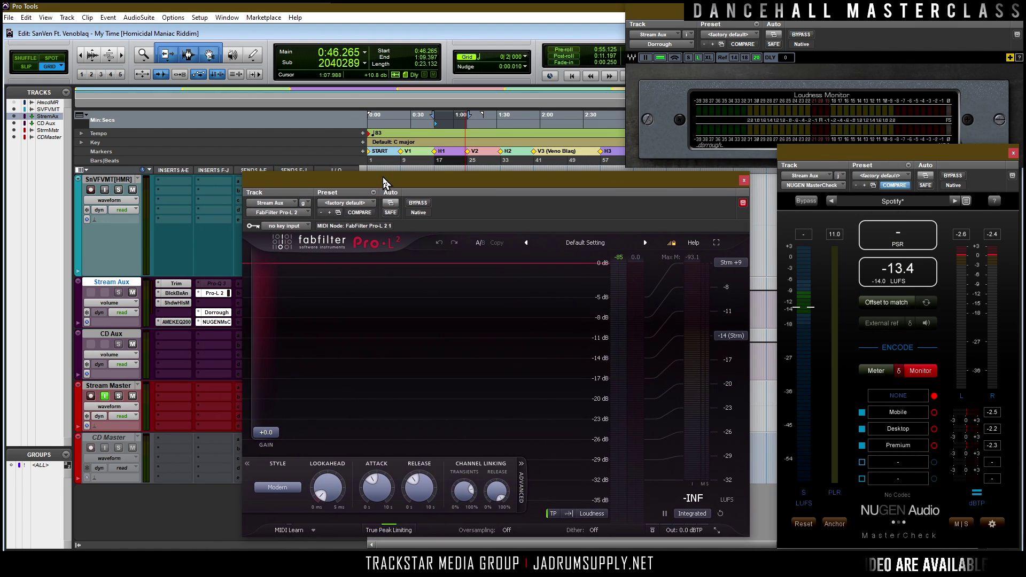
Step: Set the Pro-L 2 limiting style to Aggressive and reduce the attack and release times
scroll(285, 487, down, 2)
click(285, 488)
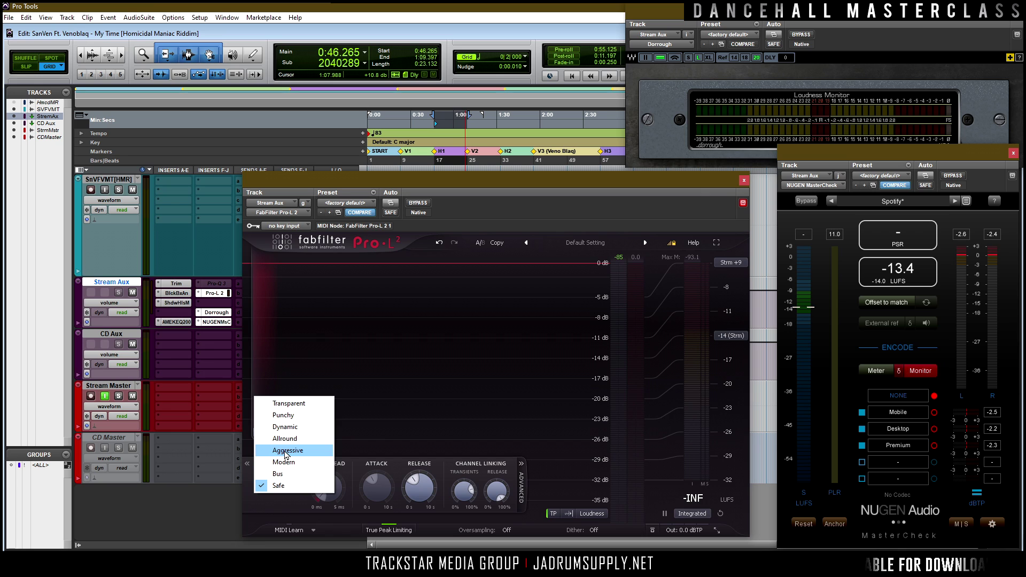
click(286, 451)
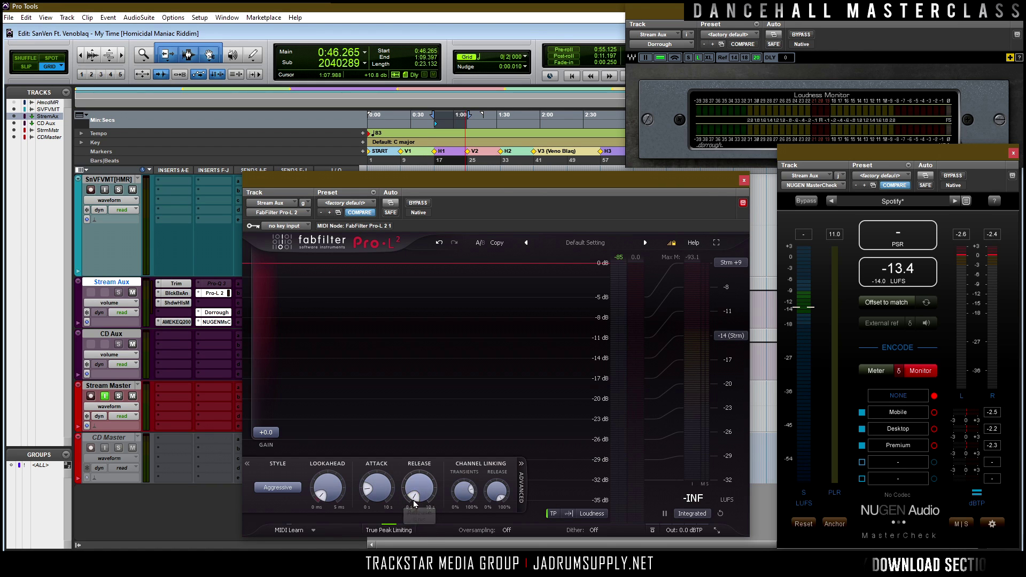
Step: Preview the selected section through the limiter and set the Pro-L 2 oversampling to 32x
key(space)
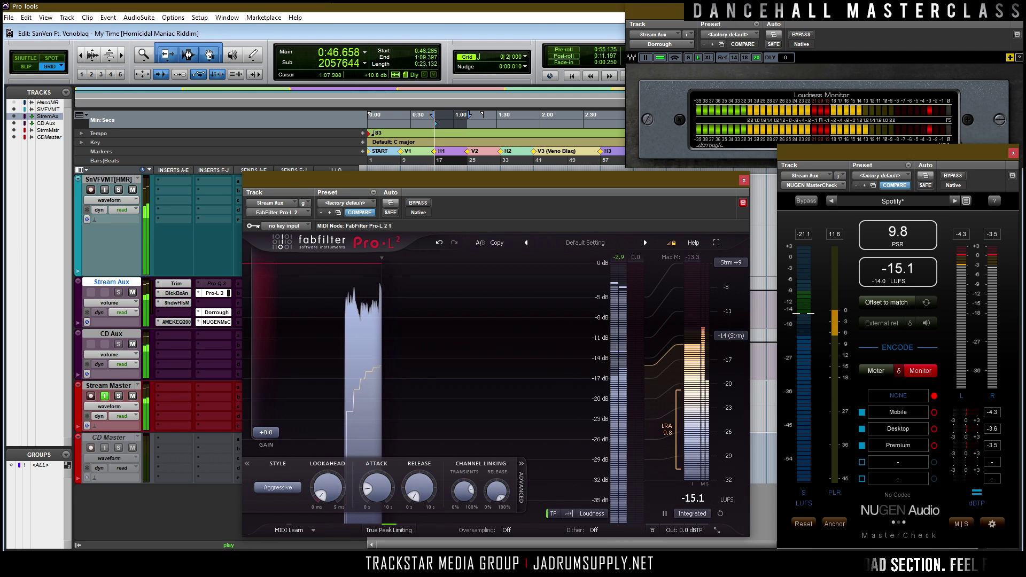
click(506, 530)
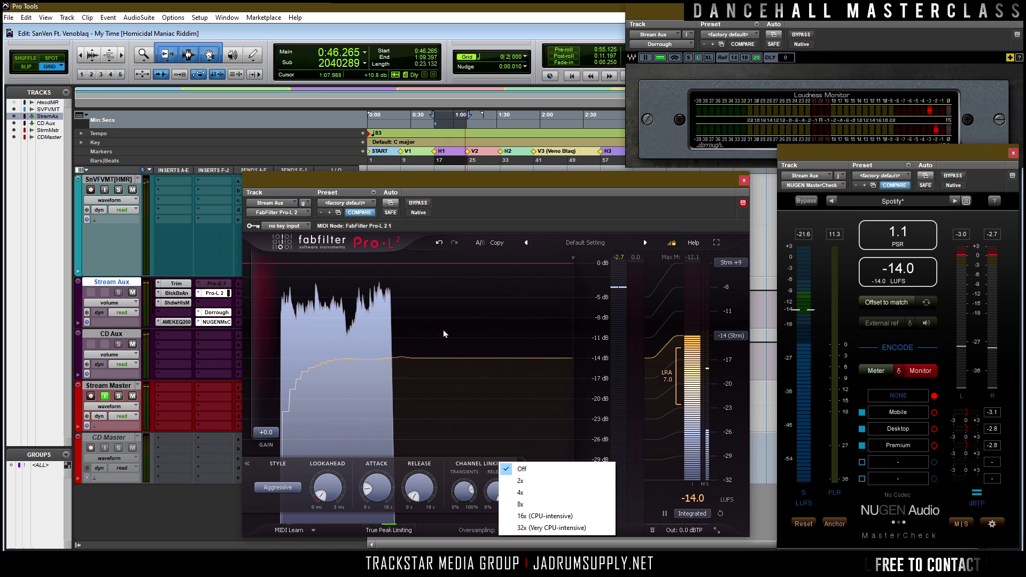
click(522, 528)
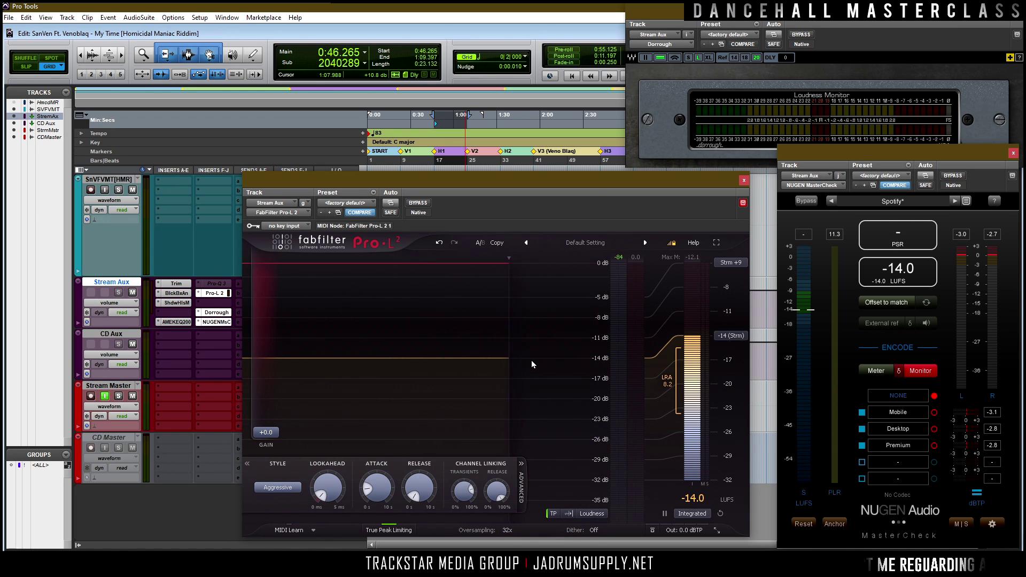
Step: Play the selected section through Pro-L 2 to check its loudness meters, and look at the dither options
key(space)
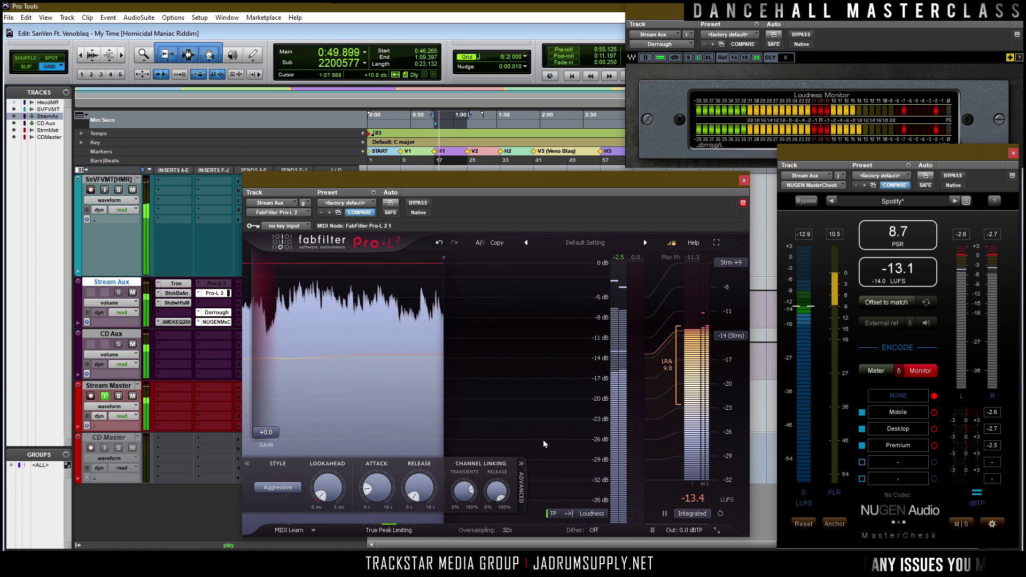
click(588, 530)
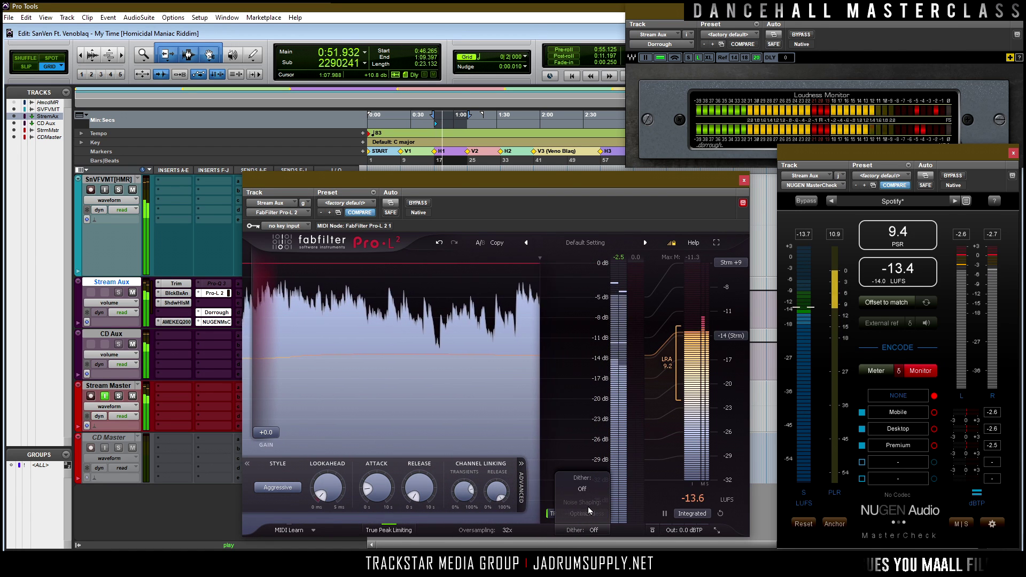
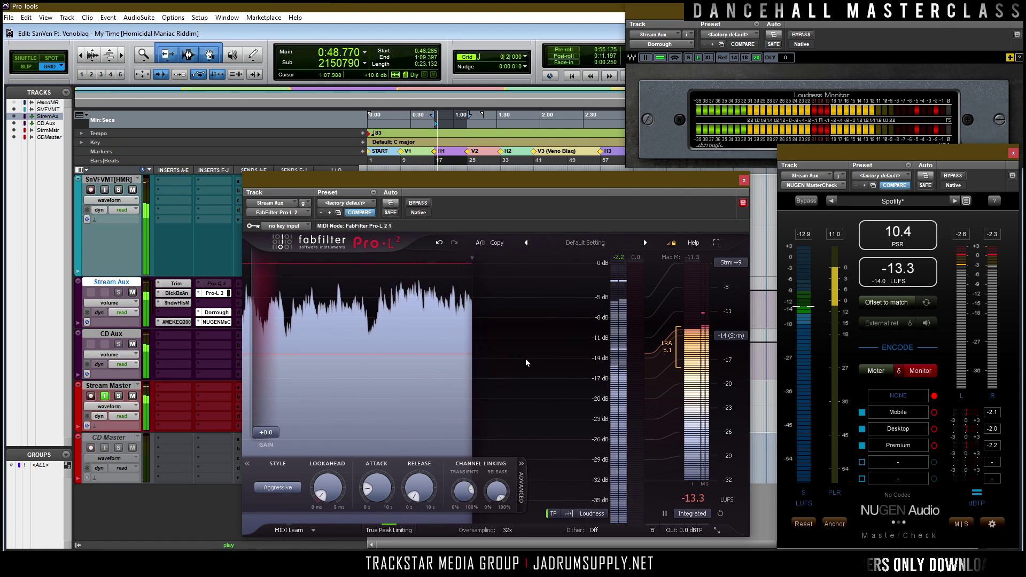
key(space)
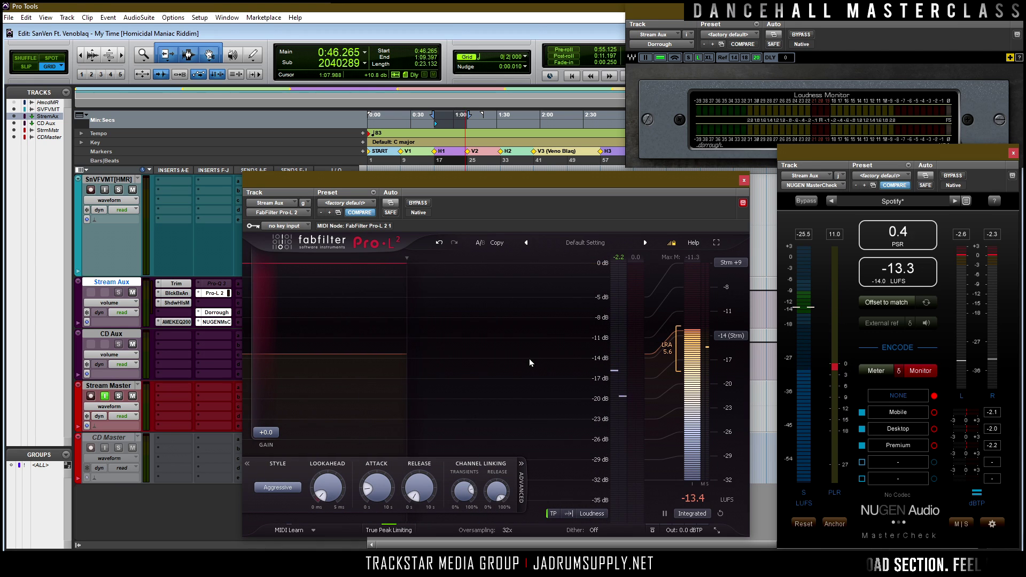
key(space)
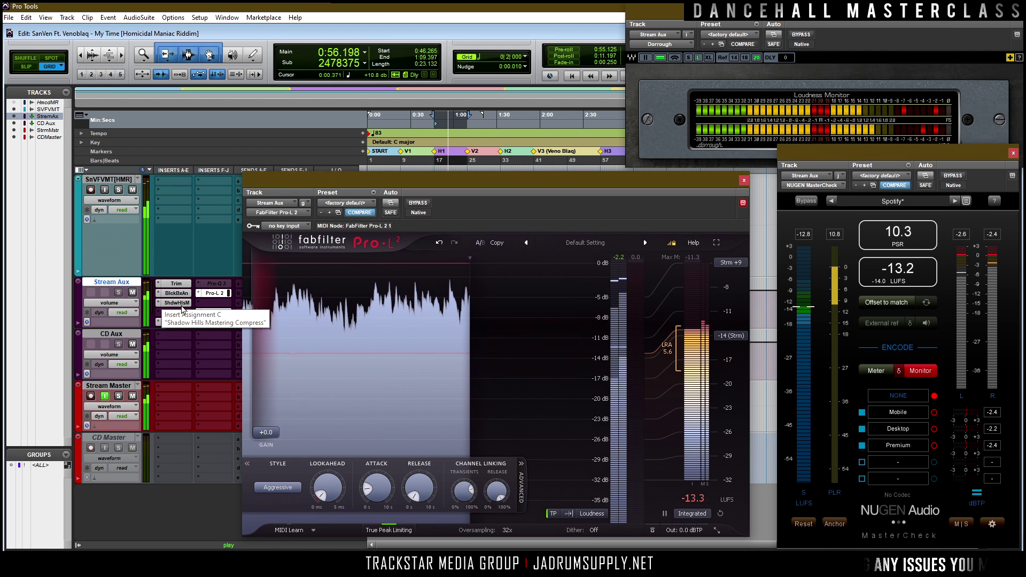
key(space)
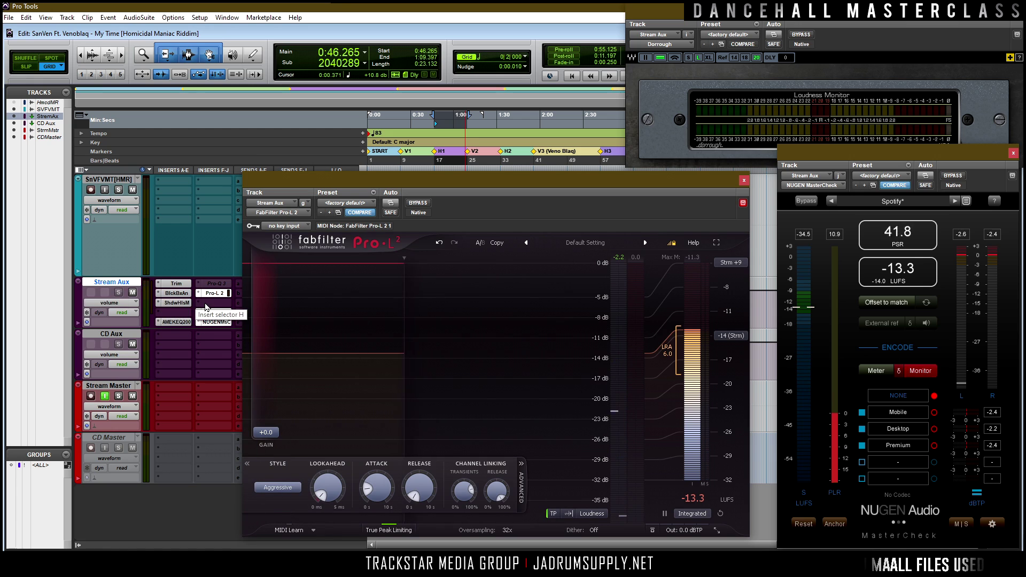
Step: Reactivate Pro-Q 3 on Stream Aux and save its EQ curve as the preset "SanVen Ft. Venoblaq - My Time [Homicidal Maniac Riddim]"
click(212, 283)
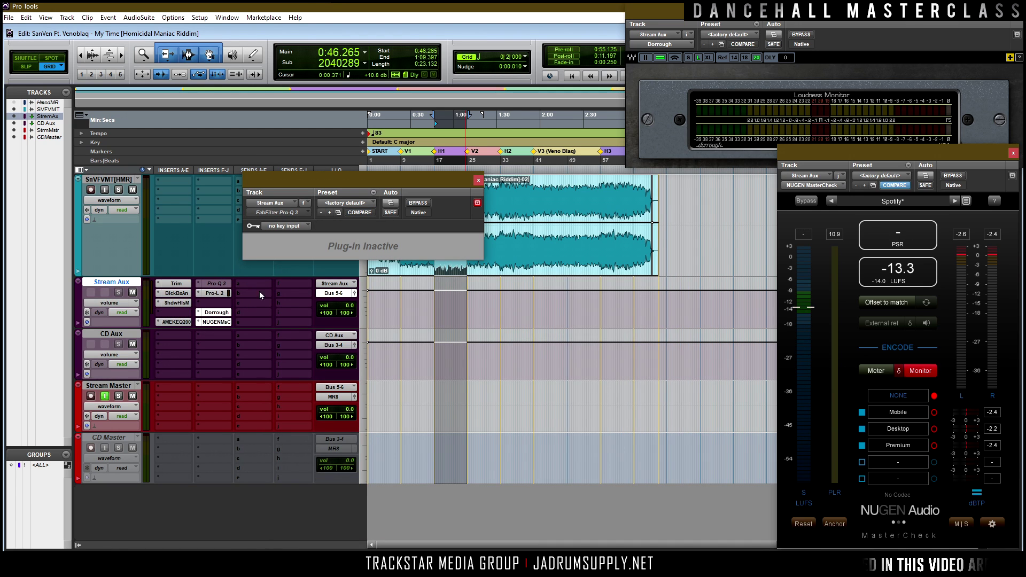
ctrl+super+click(211, 284)
click(523, 244)
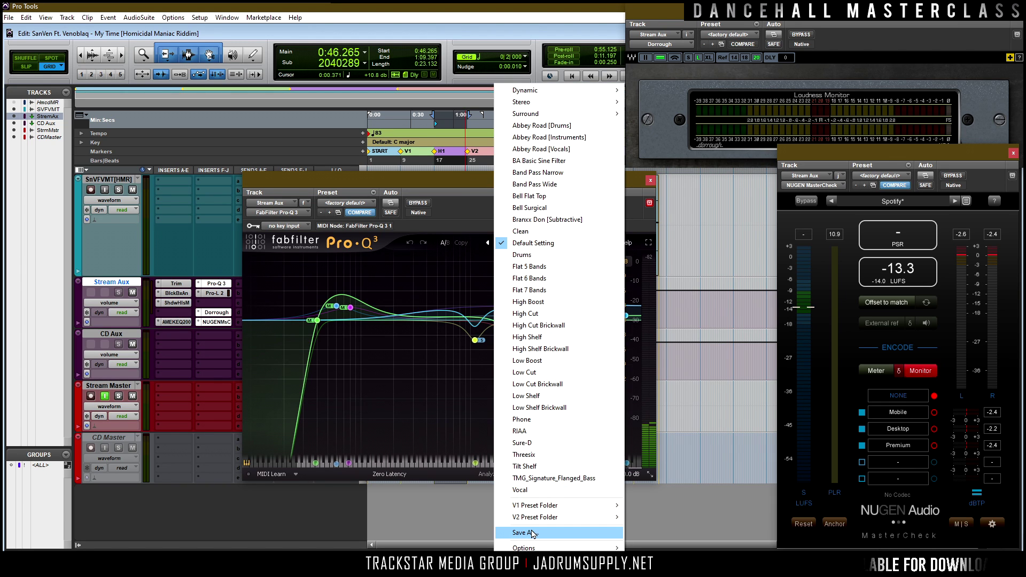
click(525, 532)
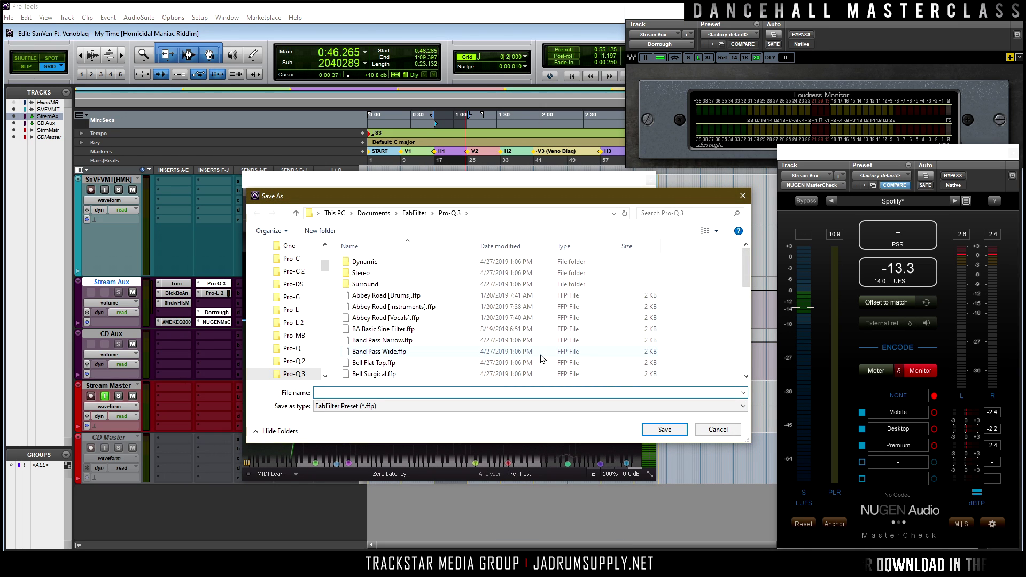
text(Sa)
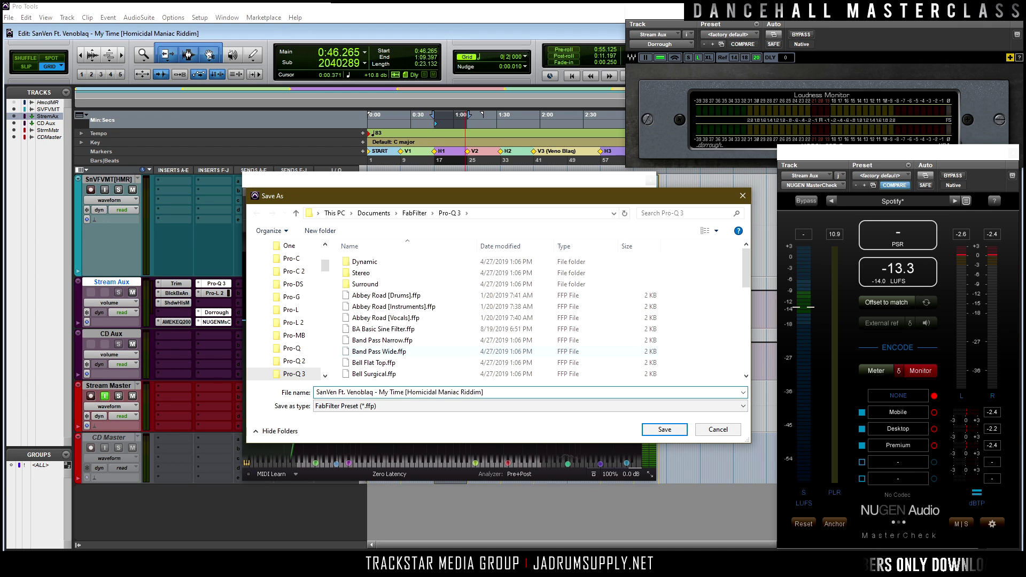
key(Return)
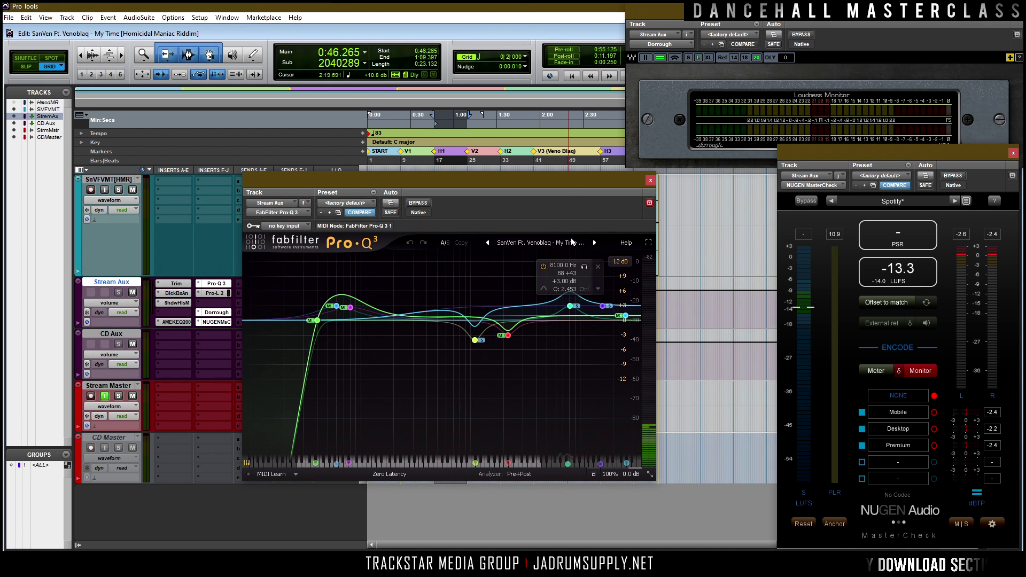
Step: Load the Default Setting preset in Pro-Q 3, reposition its window and play the selected section to view the spectrum
click(534, 242)
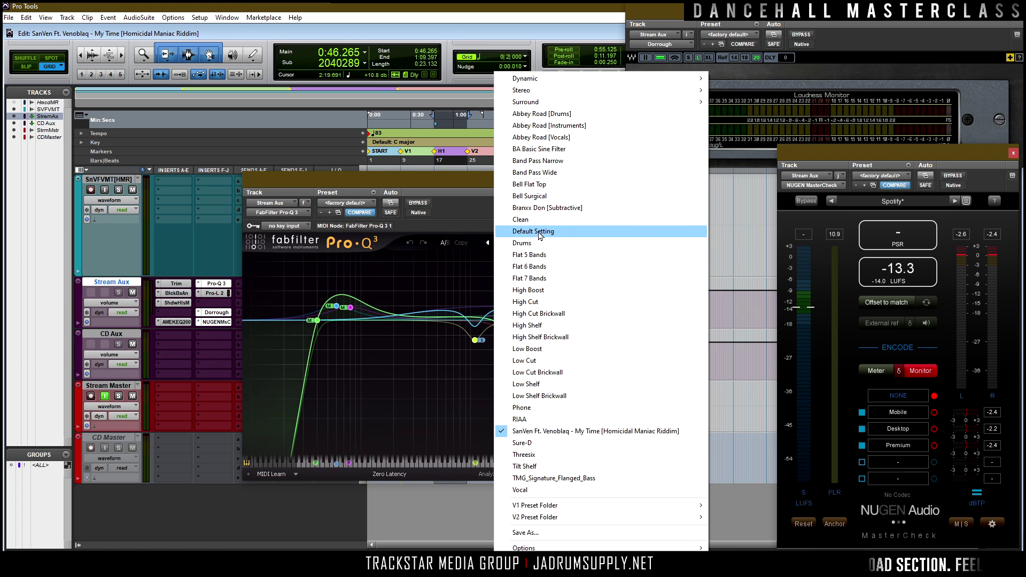
click(540, 235)
drag(425, 184, 488, 213)
key(space)
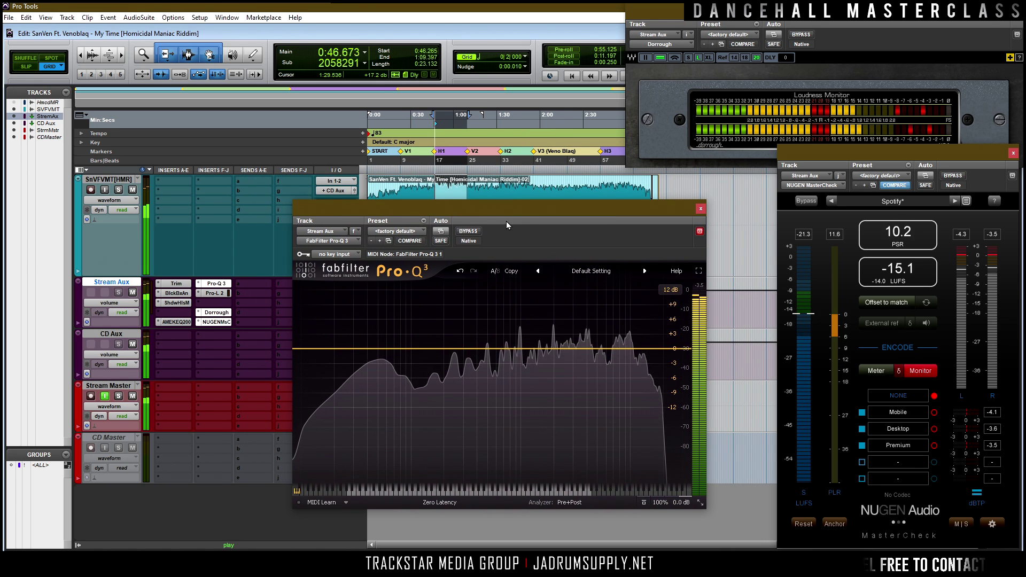
key(space)
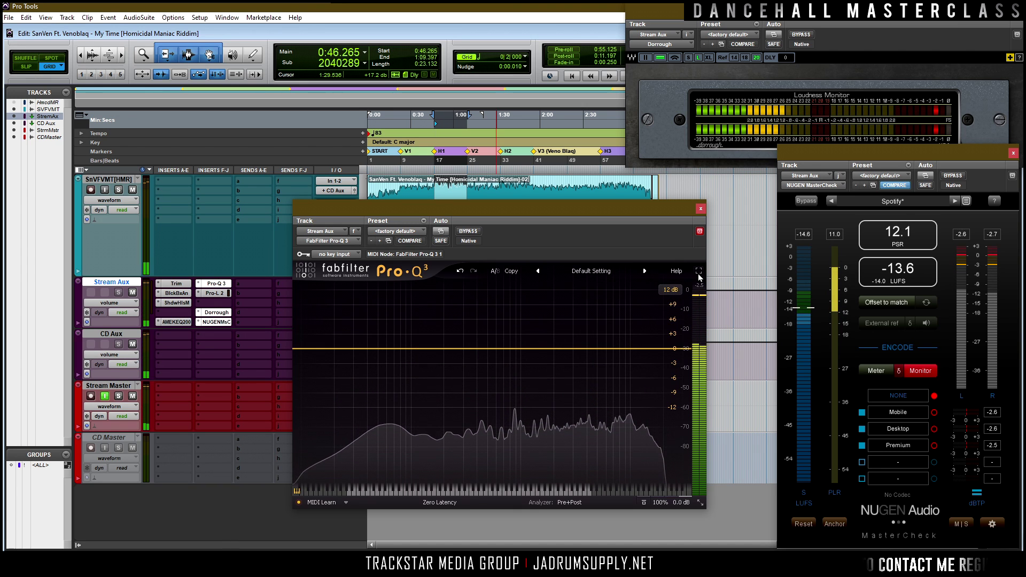
Step: Show Pro-Q 3 full screen during playback and add a dynamic bell at about 119 Hz, Q about 2.8, with roughly 1 dB of upward range
click(699, 272)
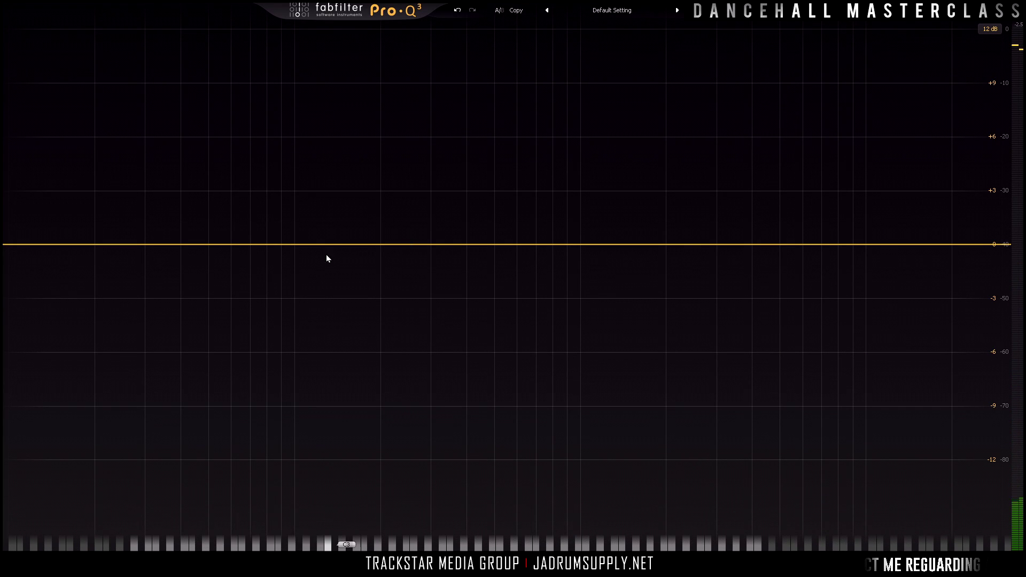
key(space)
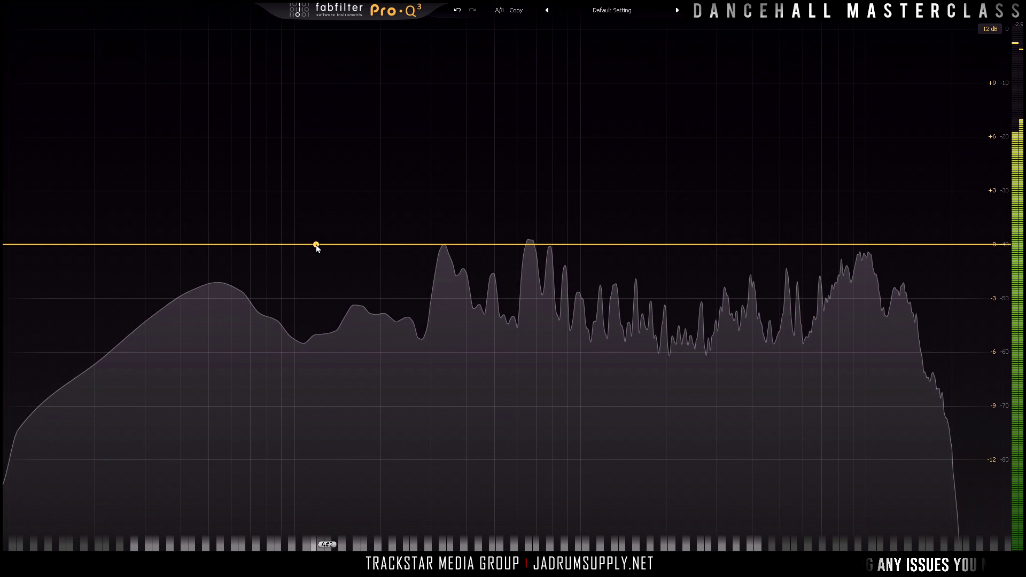
click(315, 245)
right_click(318, 245)
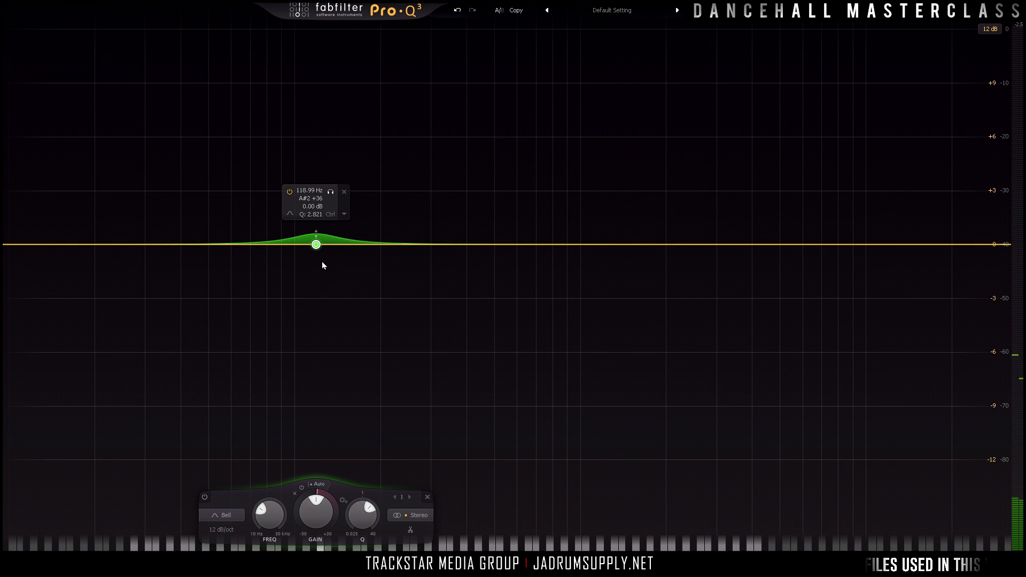
key(space)
drag(316, 233, 318, 221)
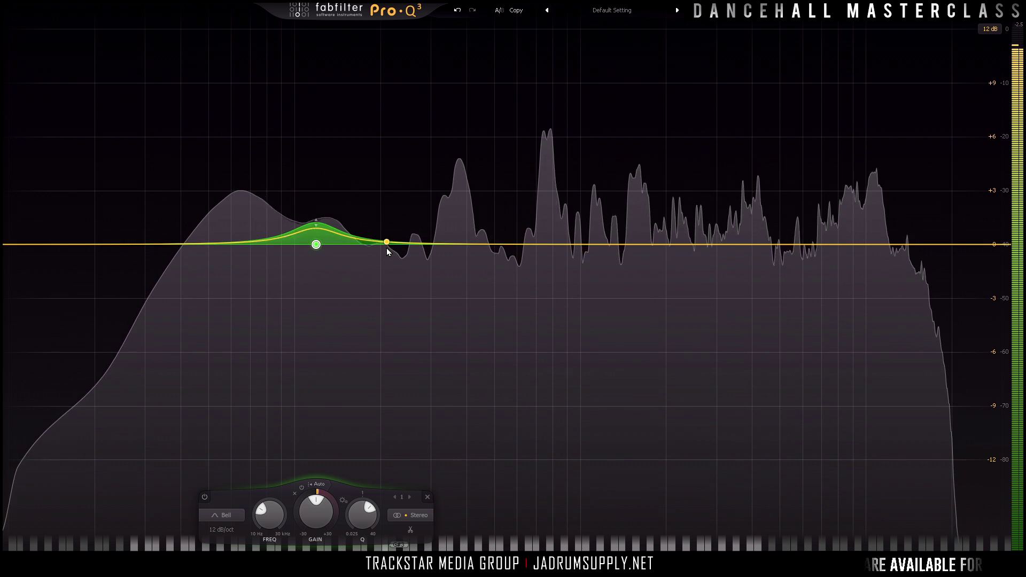
Step: Add a second dynamic bell at about 240 Hz with Q about 4 and a slight upward dynamic range
click(392, 246)
right_click(392, 247)
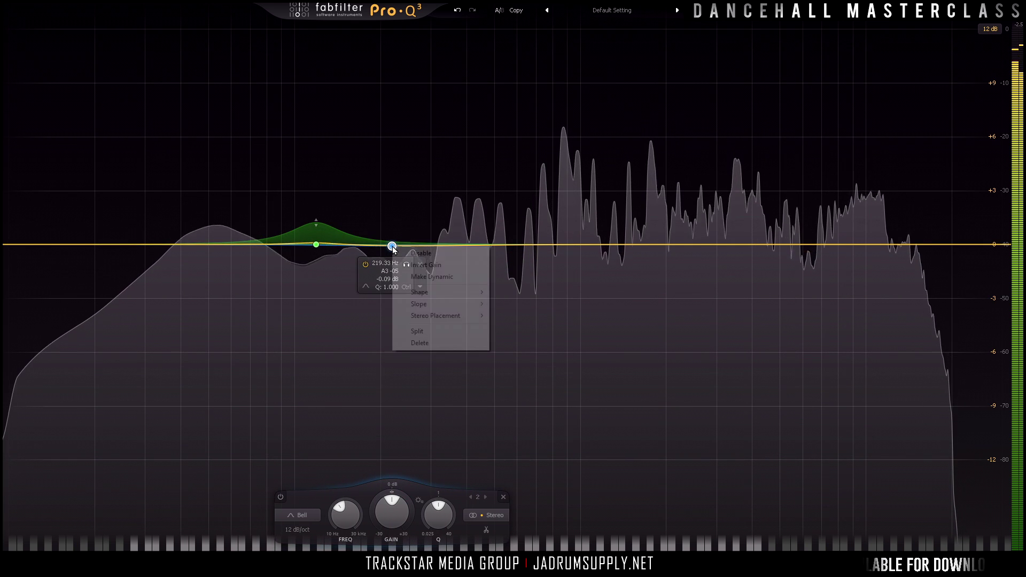
click(402, 275)
drag(392, 249, 393, 245)
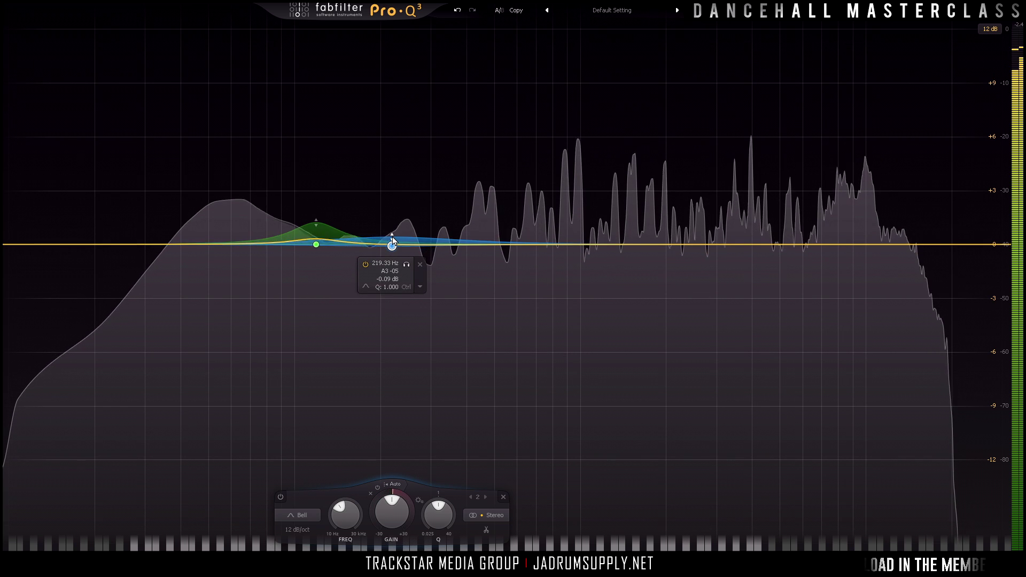
scroll(393, 242, down, 4)
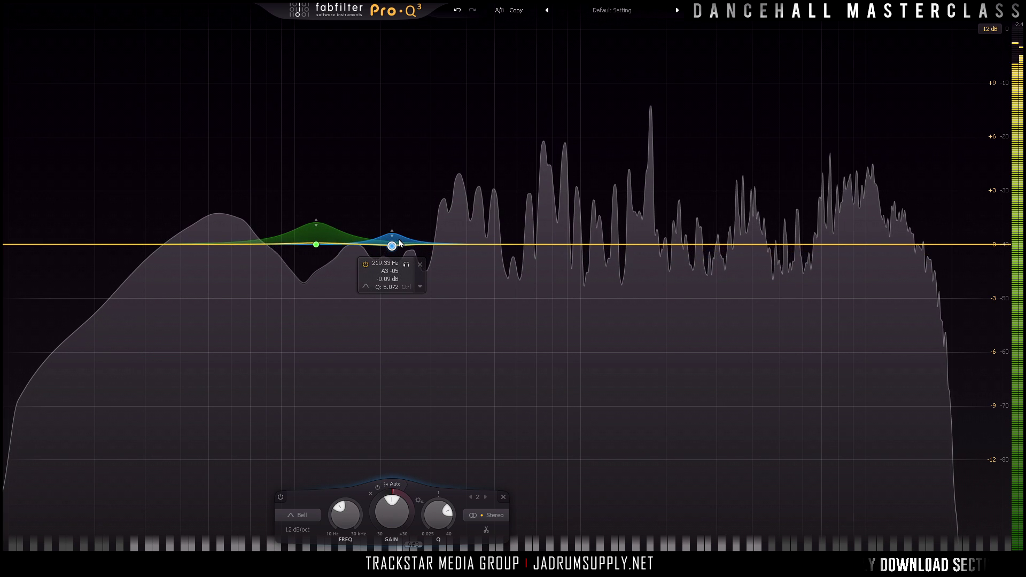
drag(406, 264, 405, 241)
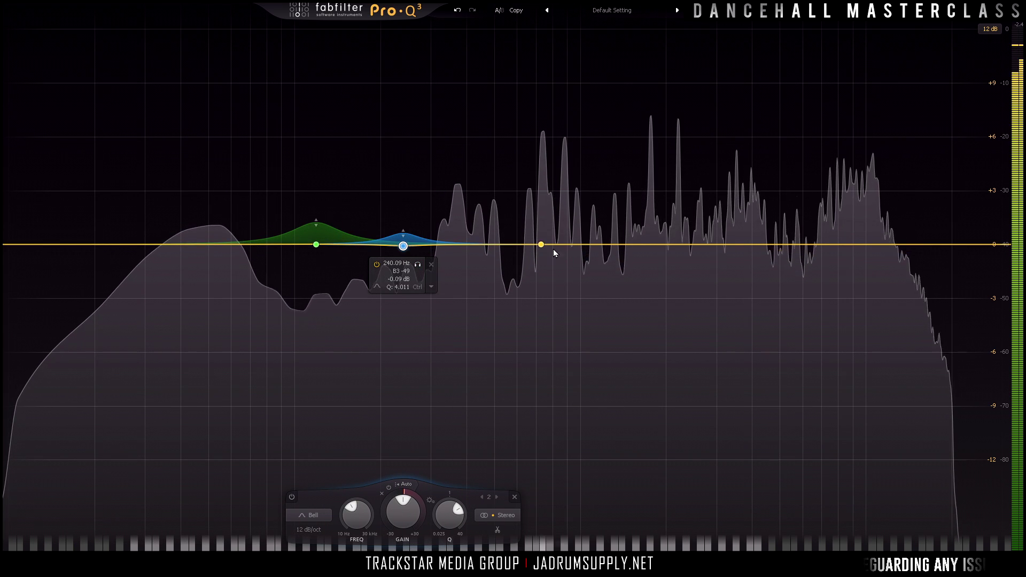
Step: Add a third dynamic bell at about 8.75 kHz with Q 1 and roughly 1 dB of downward dynamic range
click(848, 245)
right_click(849, 245)
click(863, 274)
drag(850, 268, 850, 262)
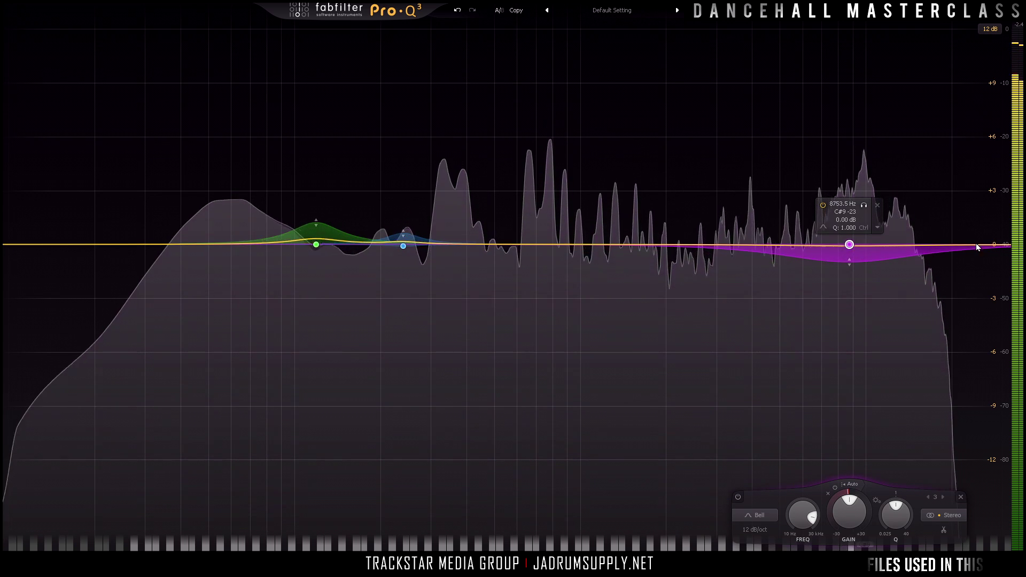
Step: Fine-tune the dynamic range of the 8753.5 Hz EQ band, audition the section, and close the Pro-Q 3 equalizer
key(space)
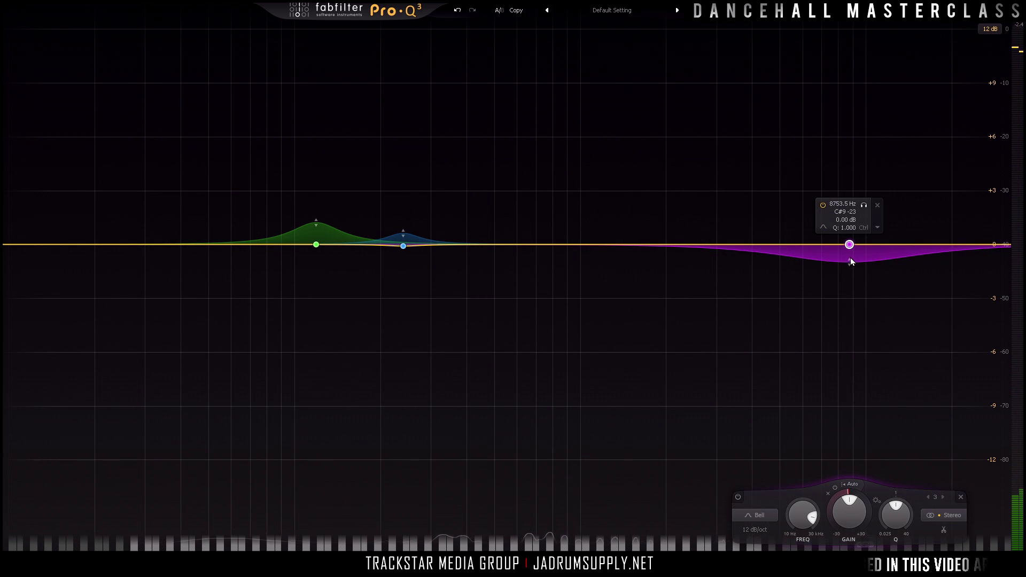
drag(849, 262, 849, 259)
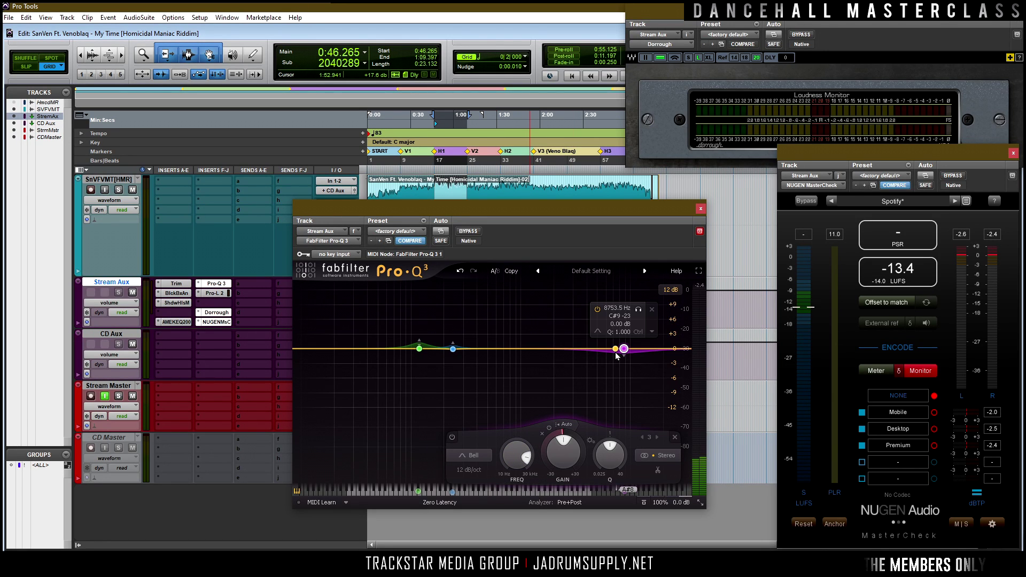
key(space)
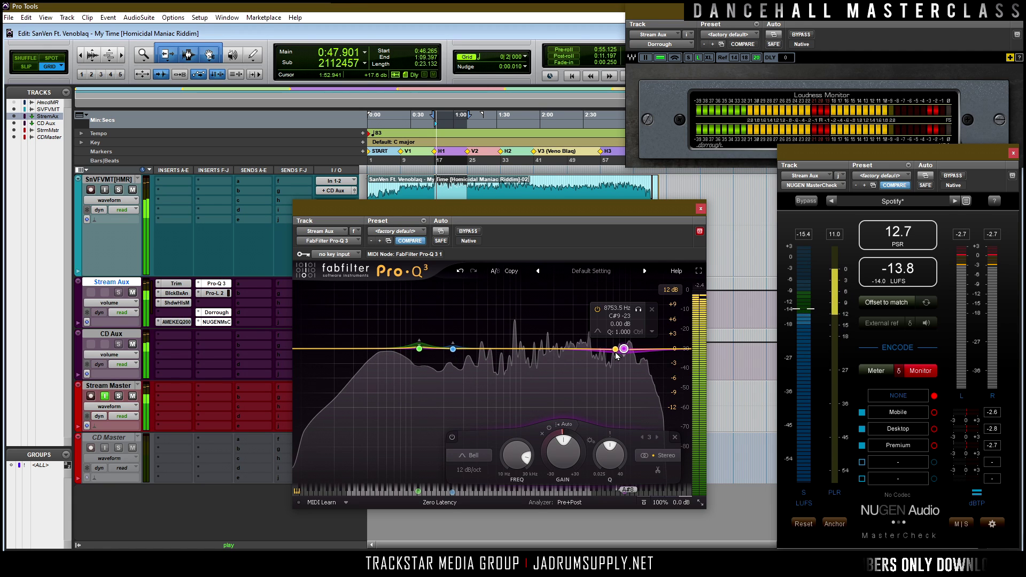
key(space)
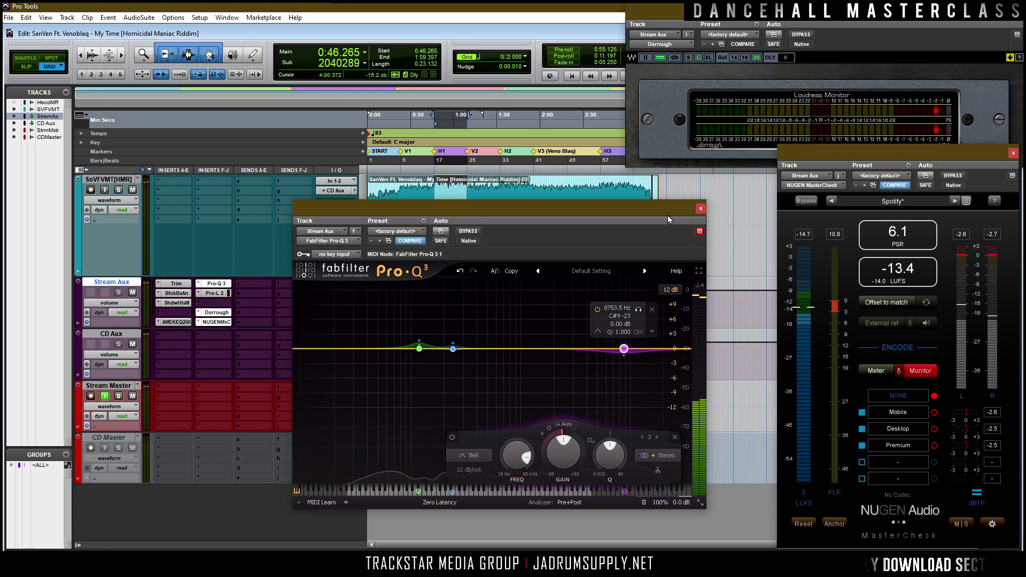
click(700, 209)
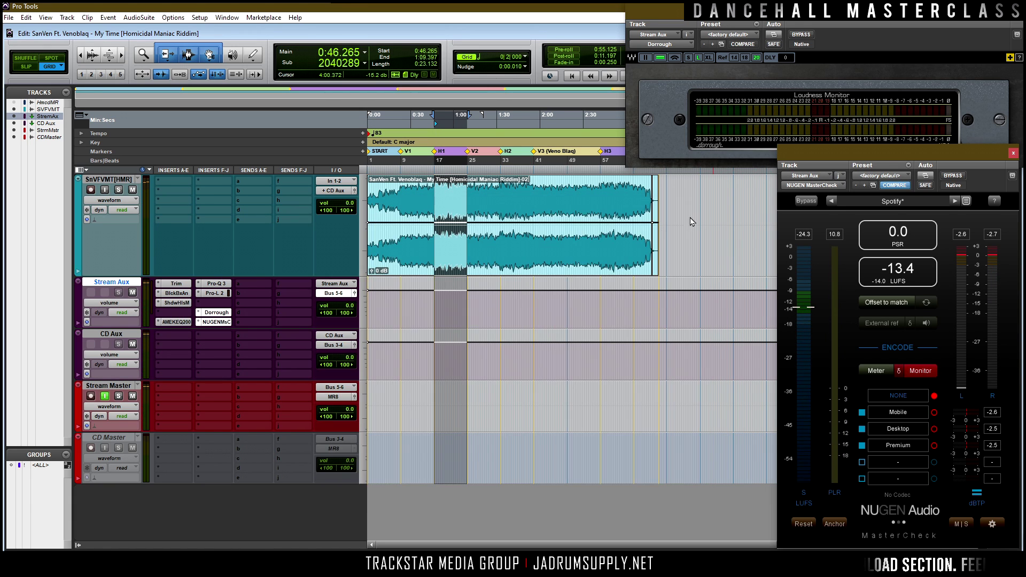
Step: Open the Pro-L 2 limiter on the Stream Aux track, play the selected section, and expand the limiter to full screen
click(222, 294)
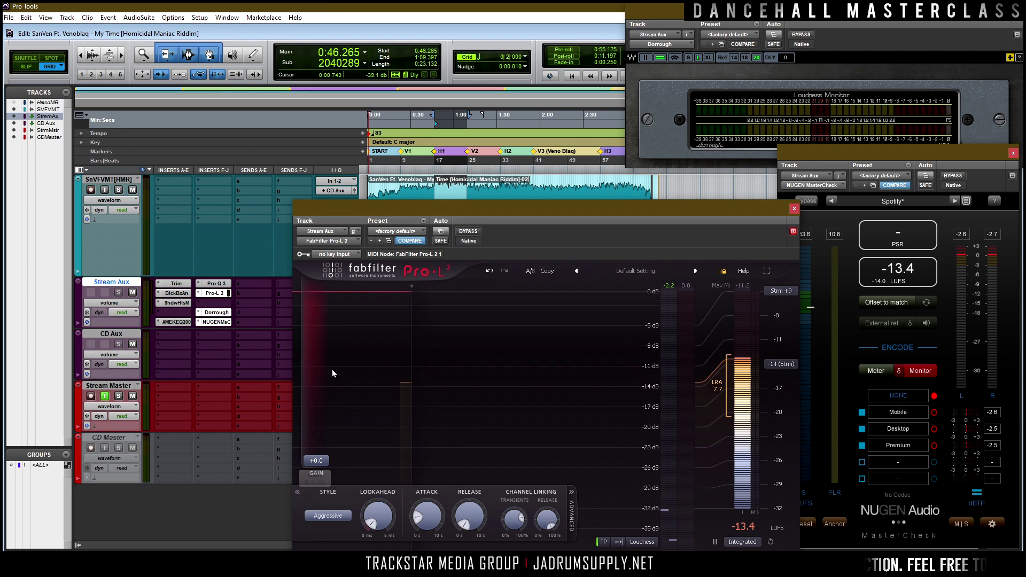
key(space)
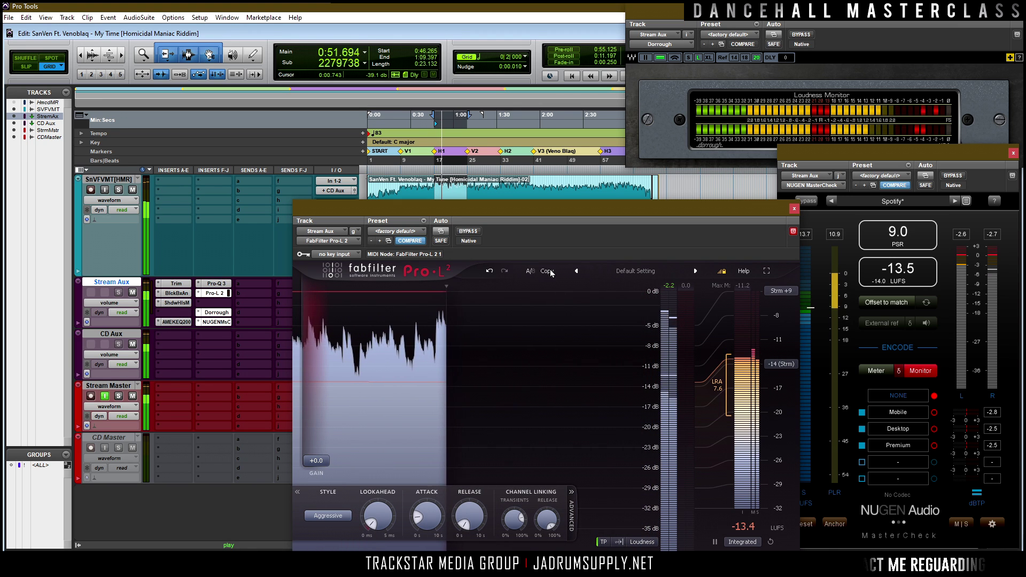
drag(695, 208, 659, 186)
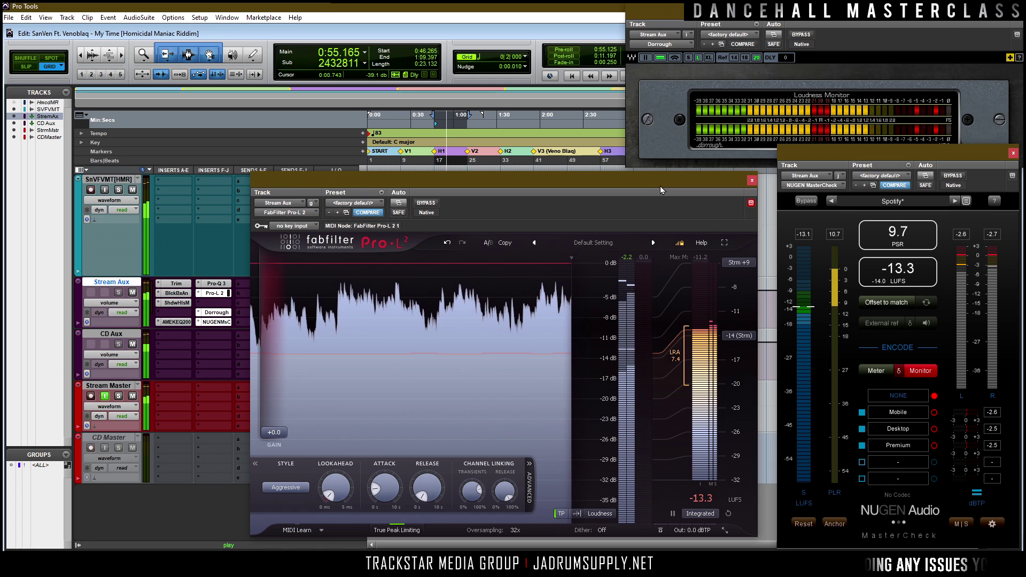
click(723, 243)
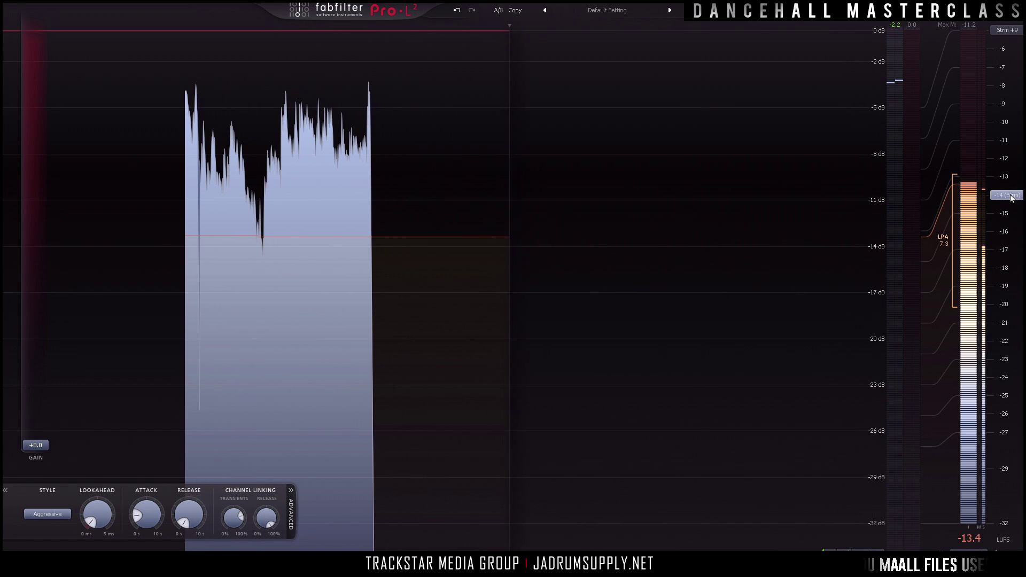
Step: Review the limiter's loudness meter time scales and loudness target options without changing the -14 LUFS (Streaming) target
click(982, 550)
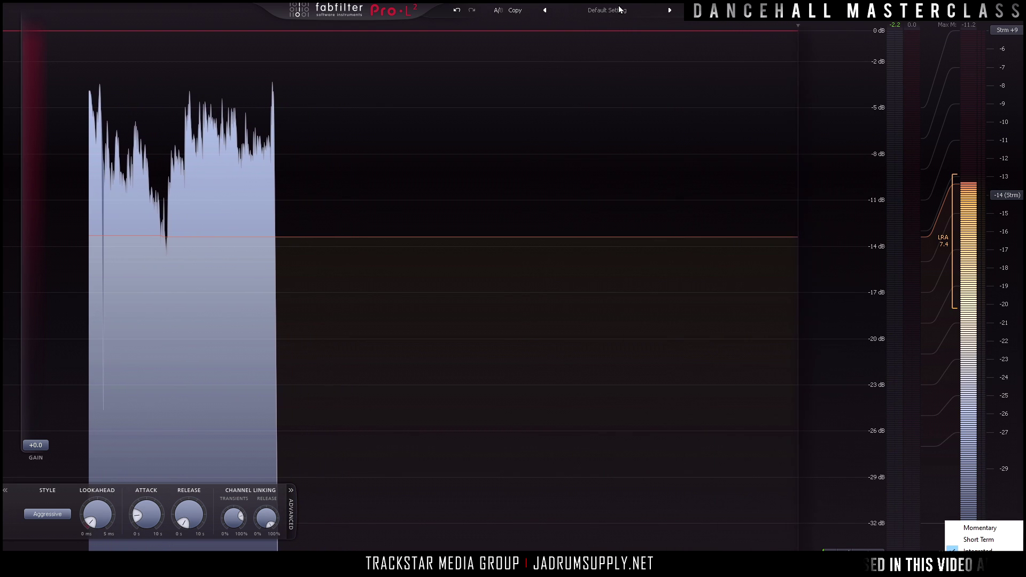
click(1000, 195)
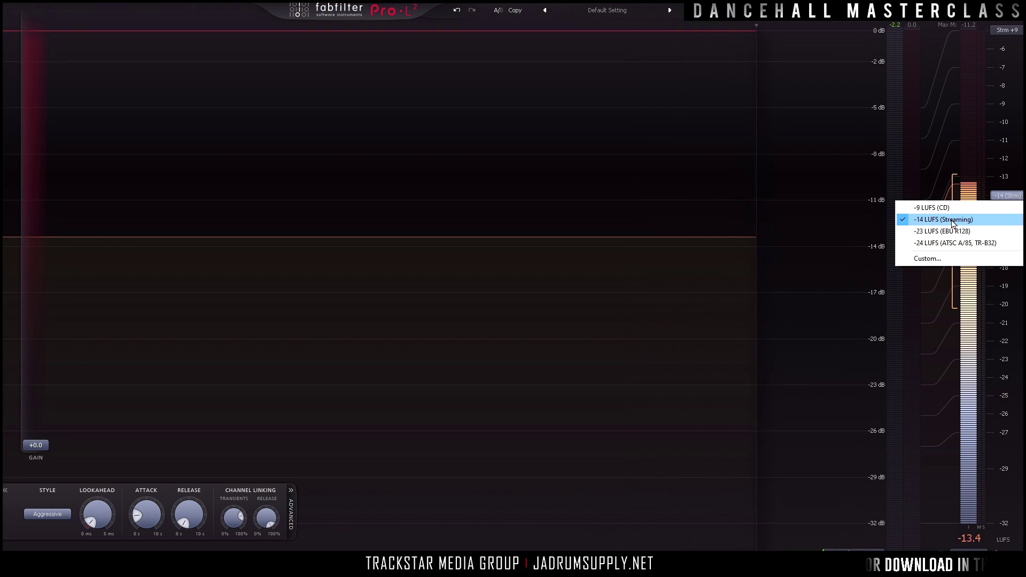
click(751, 225)
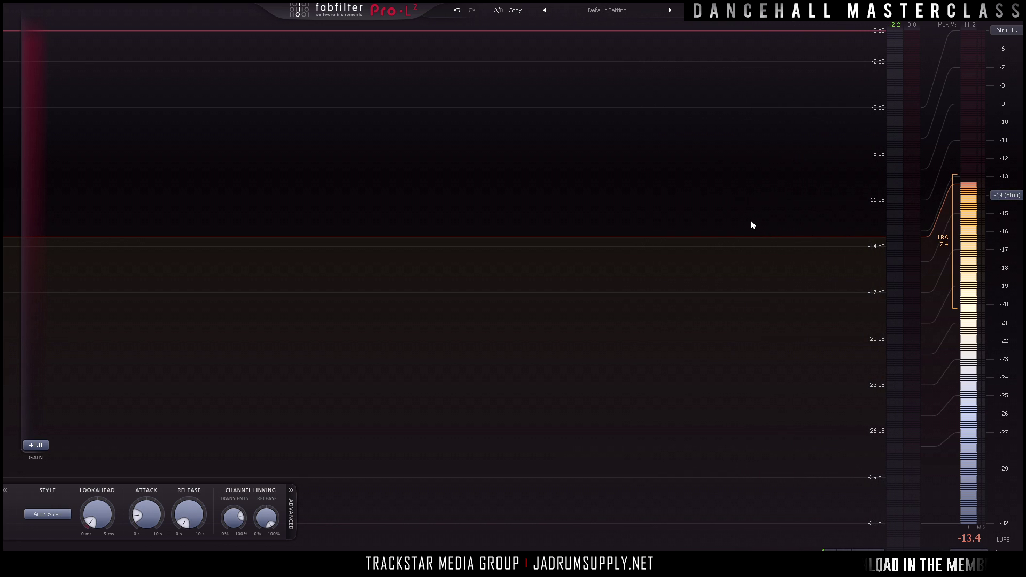
Step: Set the limiter's output level to -3.0 dBTP and raise its gain to +3.0 dB while auditioning the section
key(space)
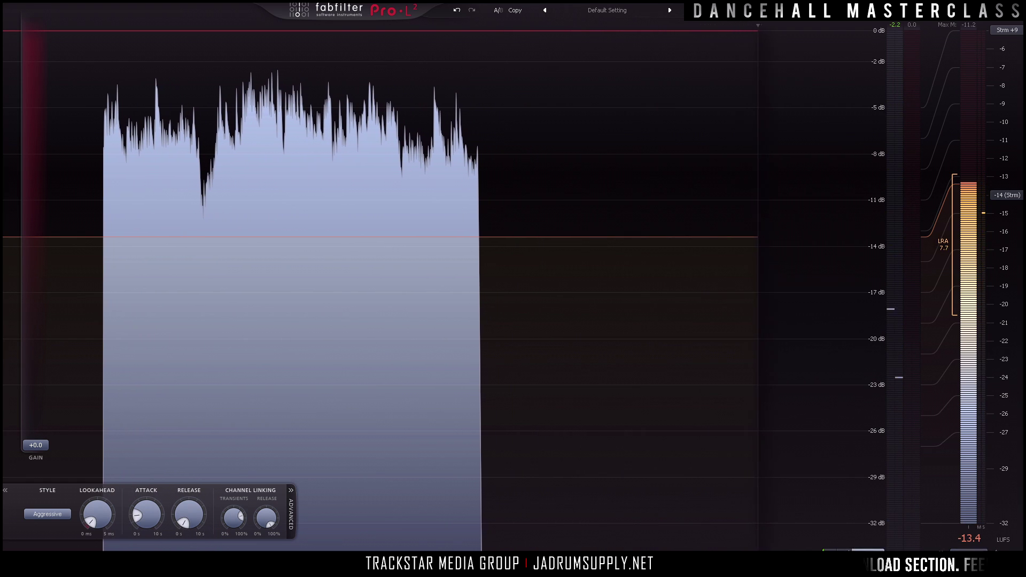
double_click(712, 534)
text(-)
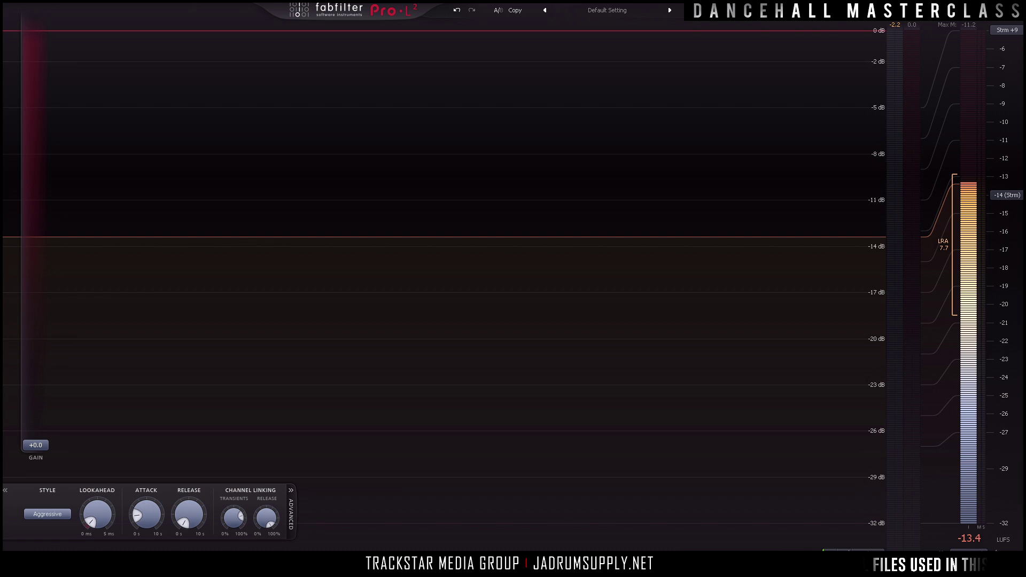
key(space)
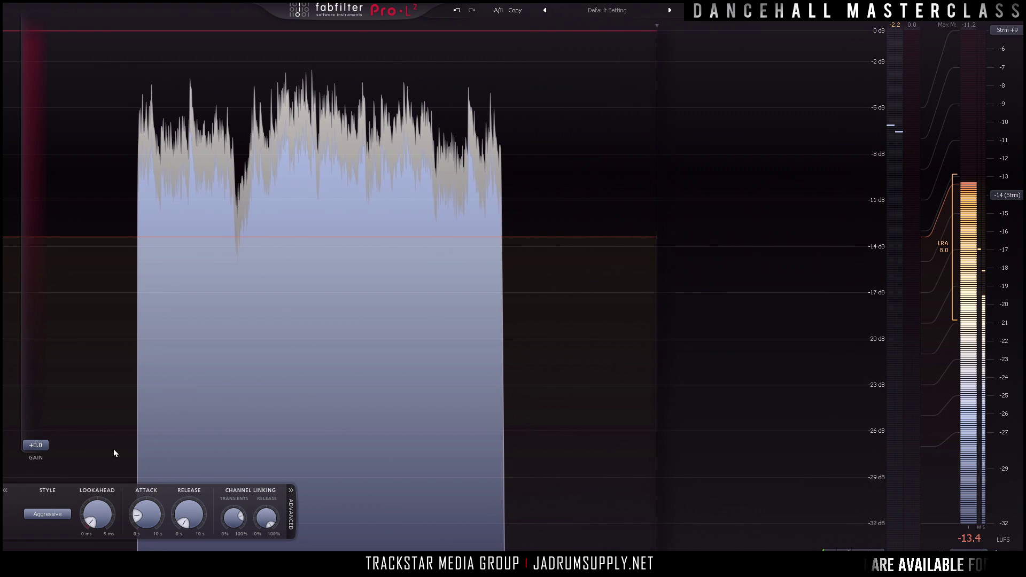
scroll(38, 450, up, 3)
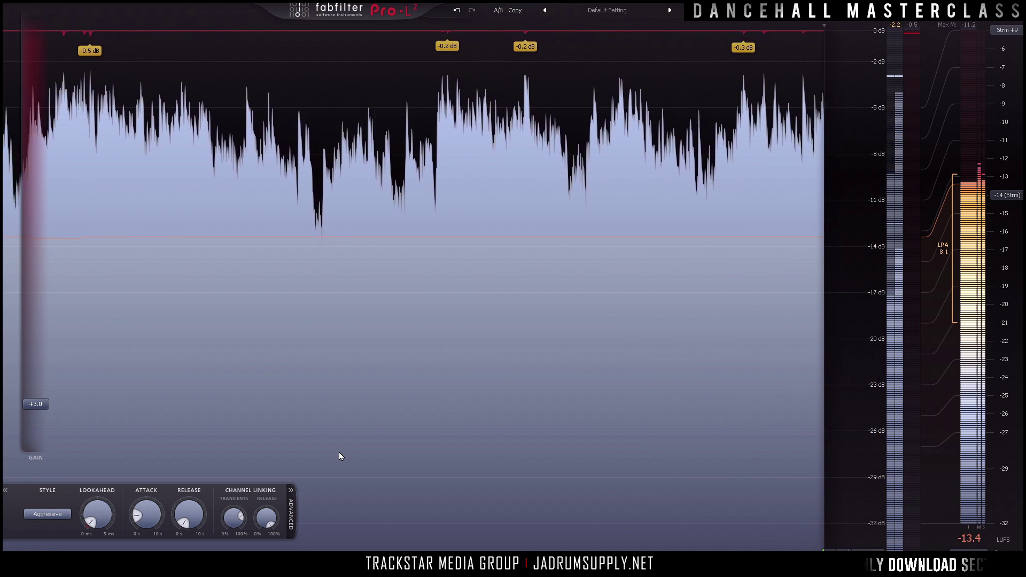
key(space)
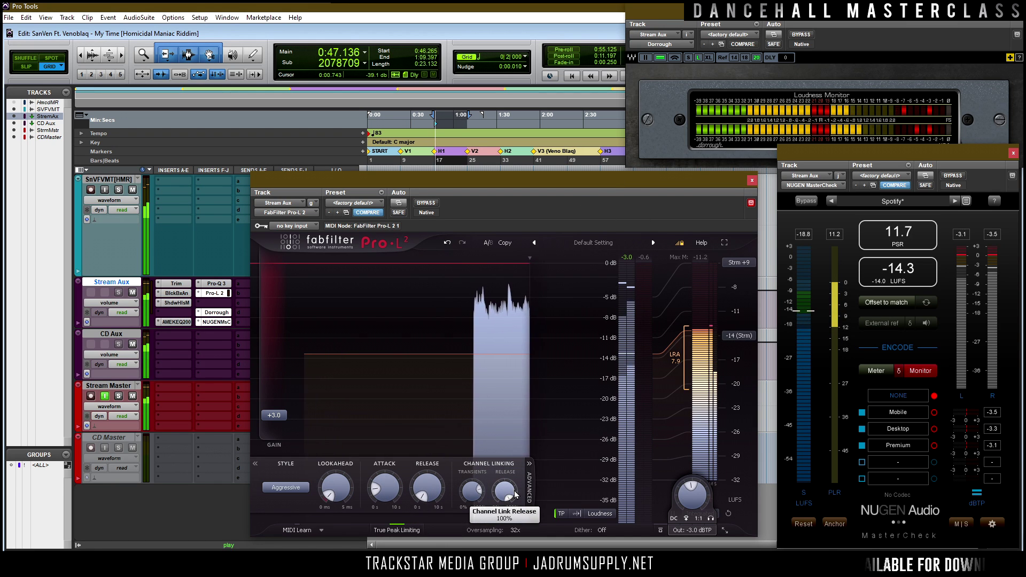
Step: Lower the limiter's channel link release while the selected section plays
mouse_move(516, 494)
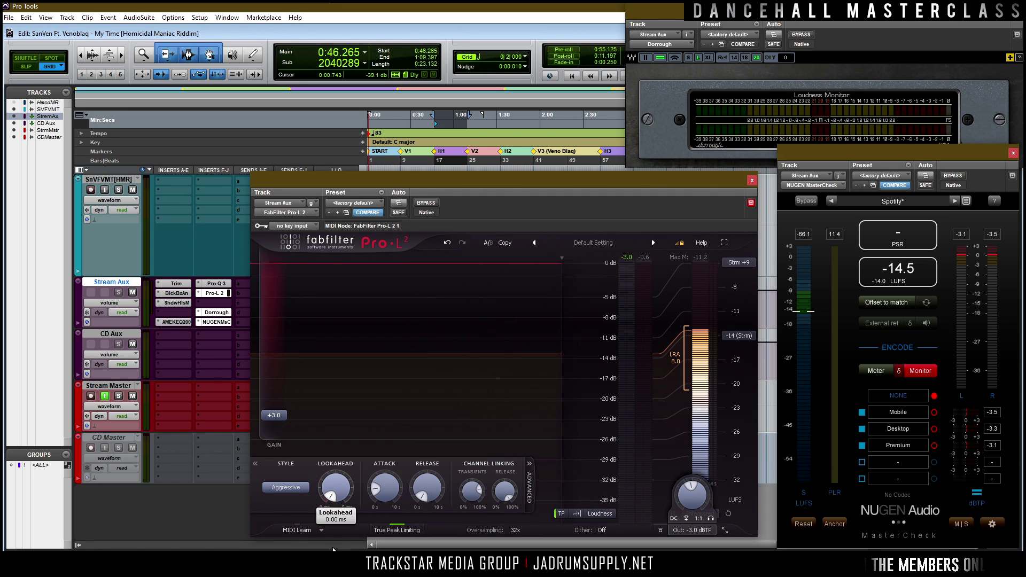
key(space)
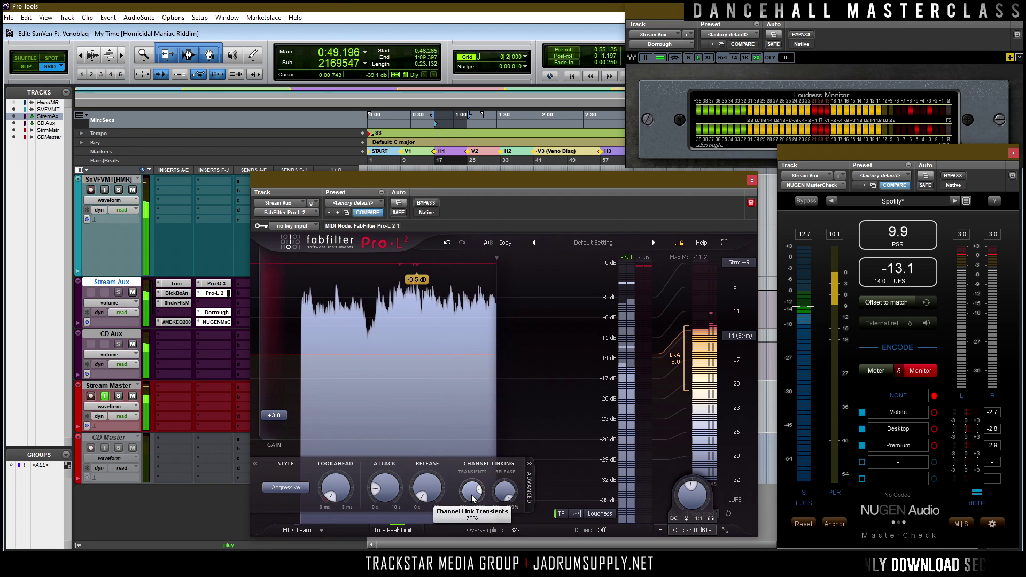
mouse_move(470, 498)
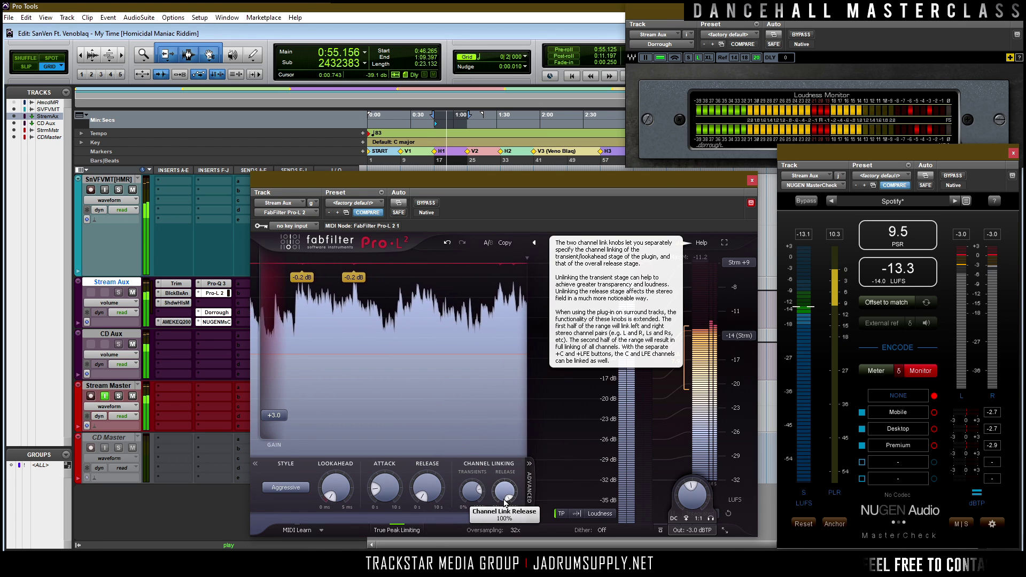
drag(505, 495, 505, 540)
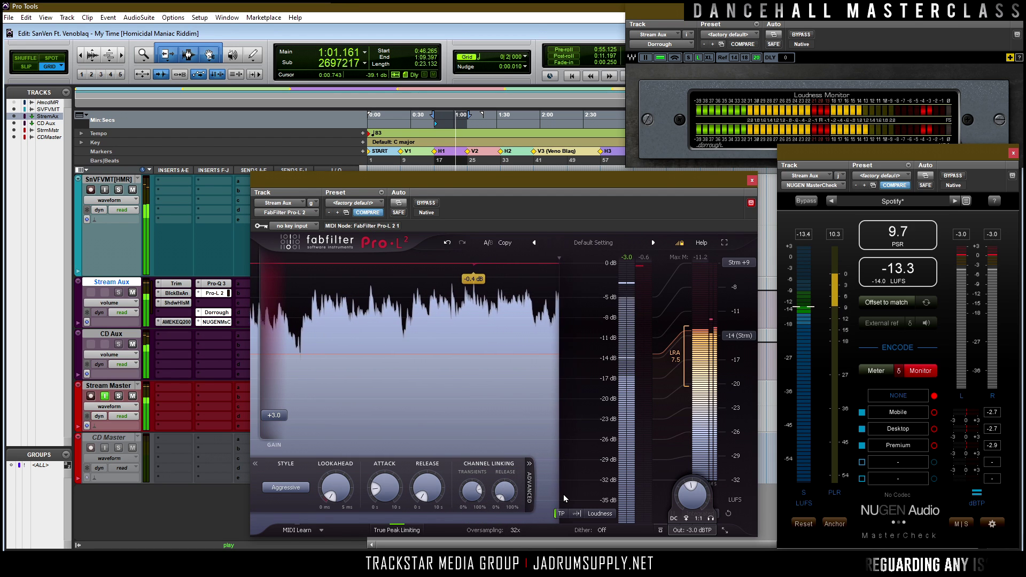
key(space)
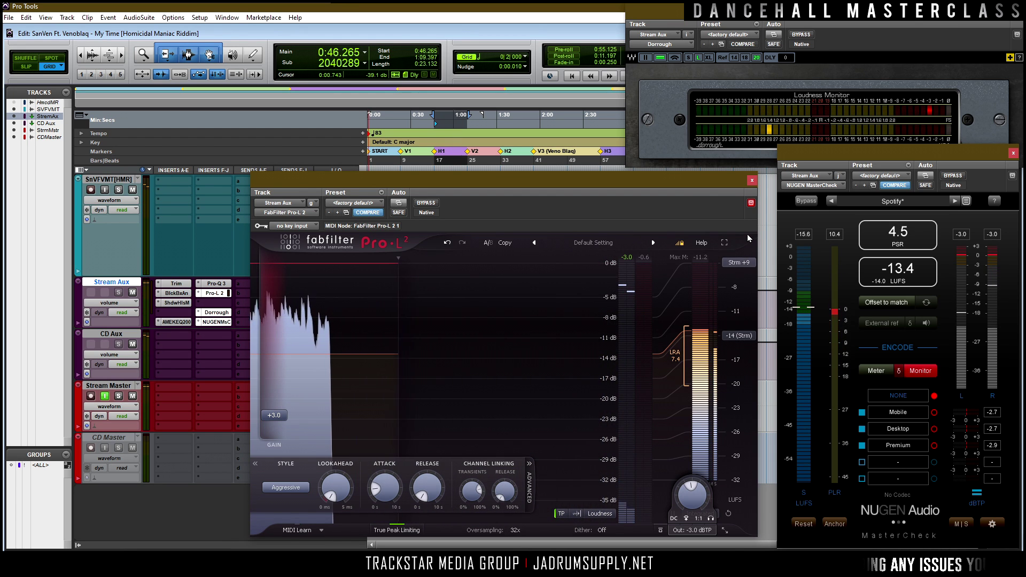
Step: Expand the limiter to full screen and set its channel link transients to 82% while the section plays
click(725, 243)
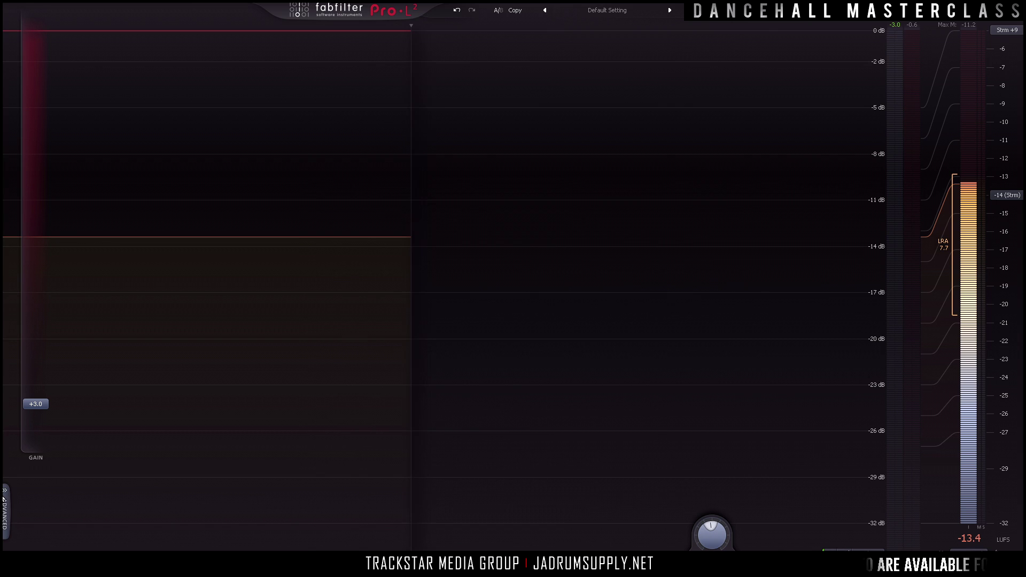
mouse_move(272, 532)
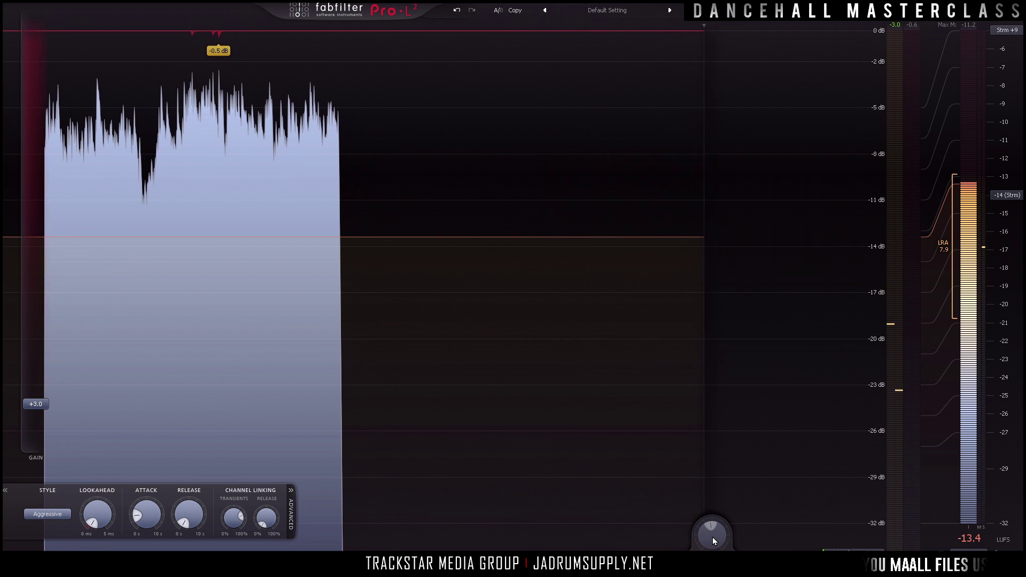
mouse_move(713, 539)
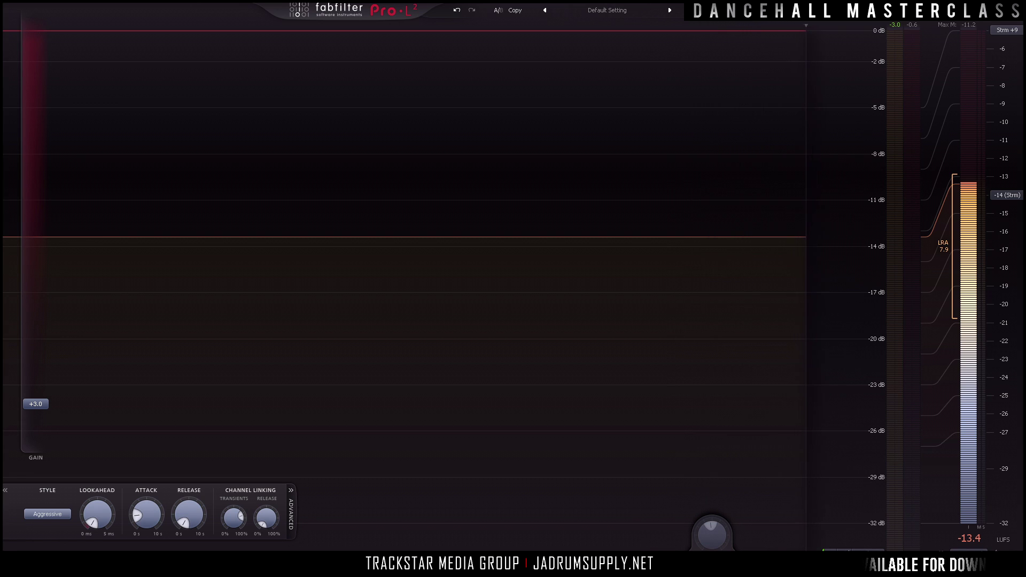
key(space)
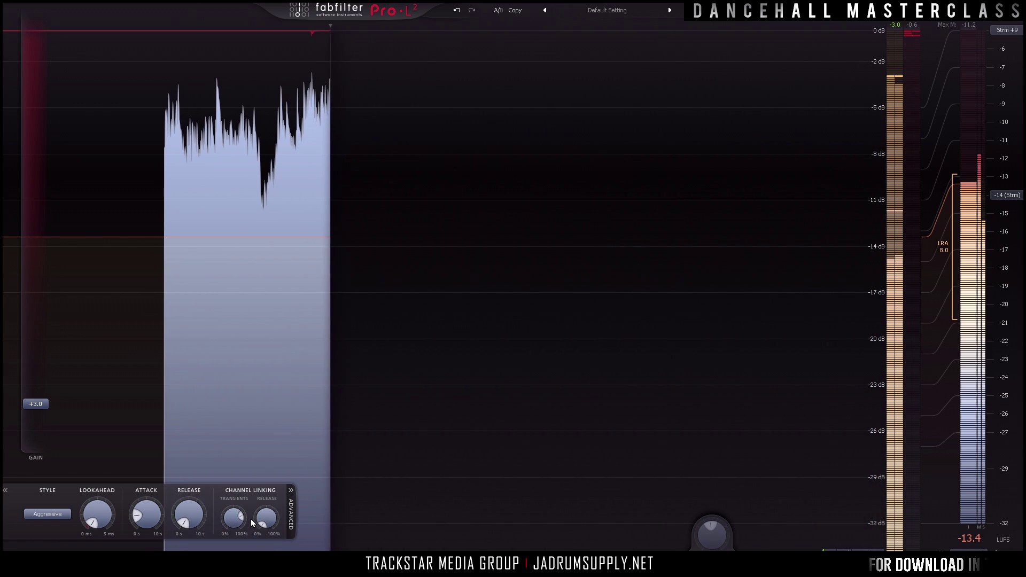
double_click(234, 518)
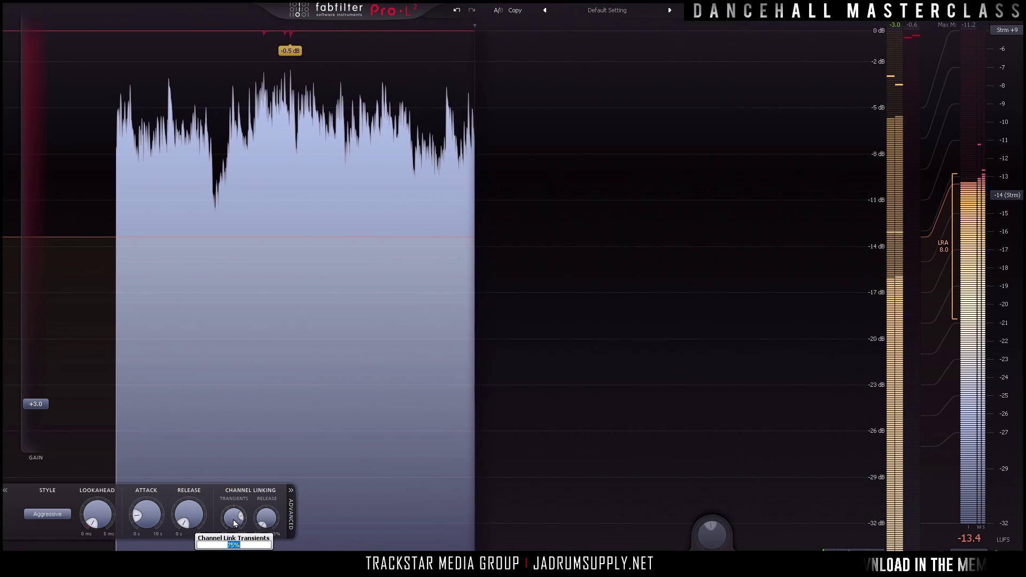
text(82)
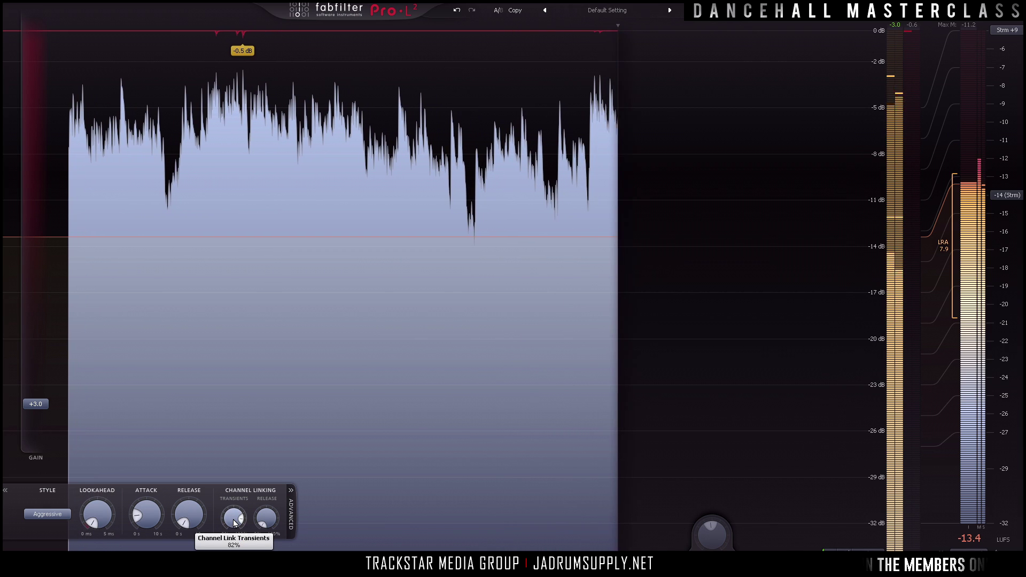
key(Return)
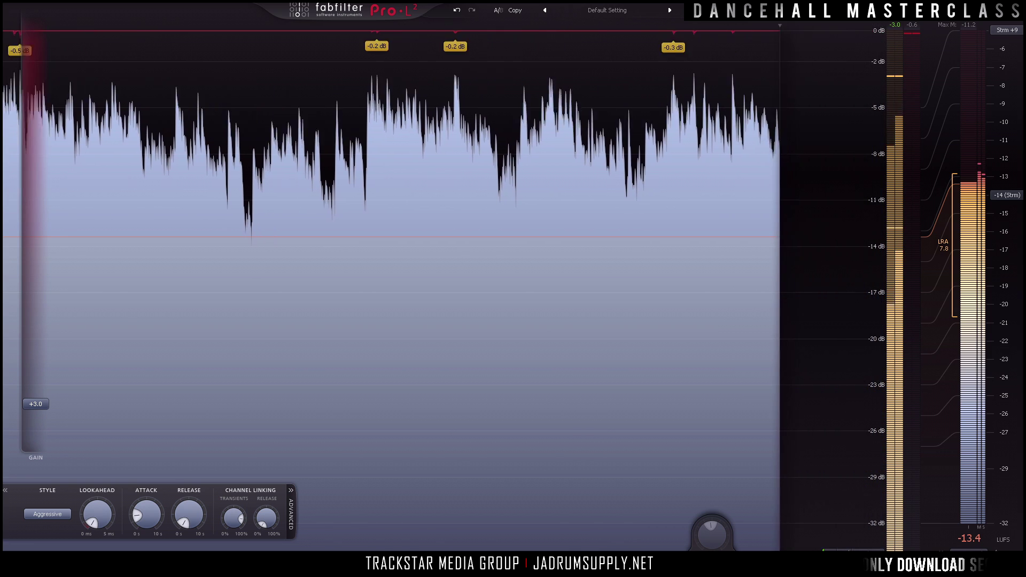
key(space)
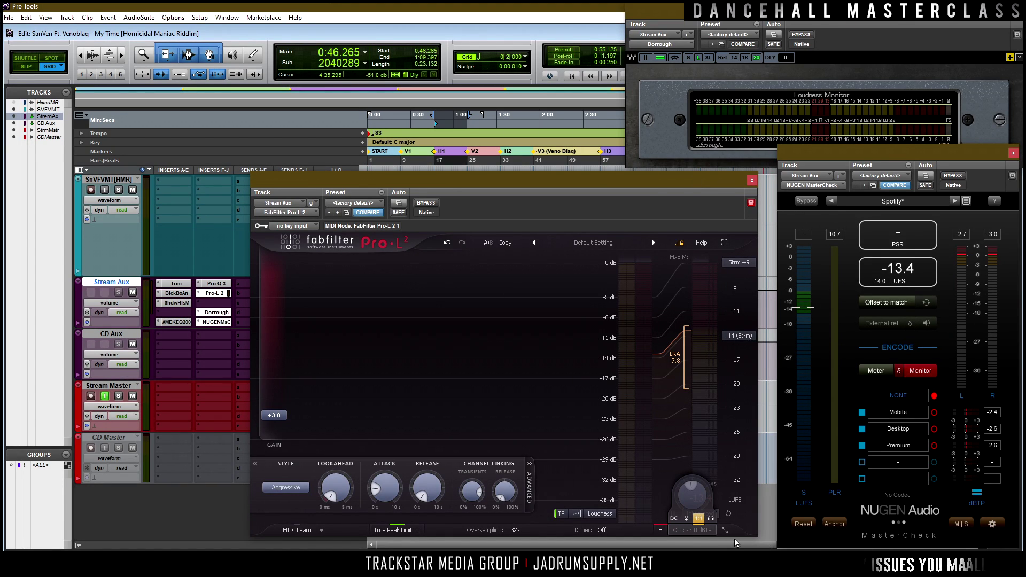
Step: Play the section and toggle the limiter's global bypass to compare the processed and unprocessed sound, leaving the limiter active
key(space)
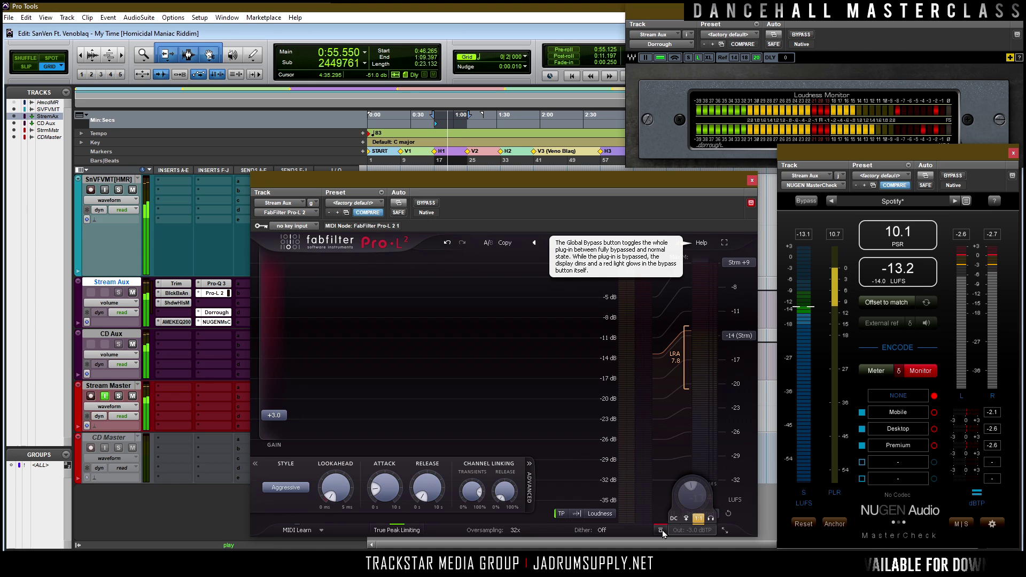
click(662, 530)
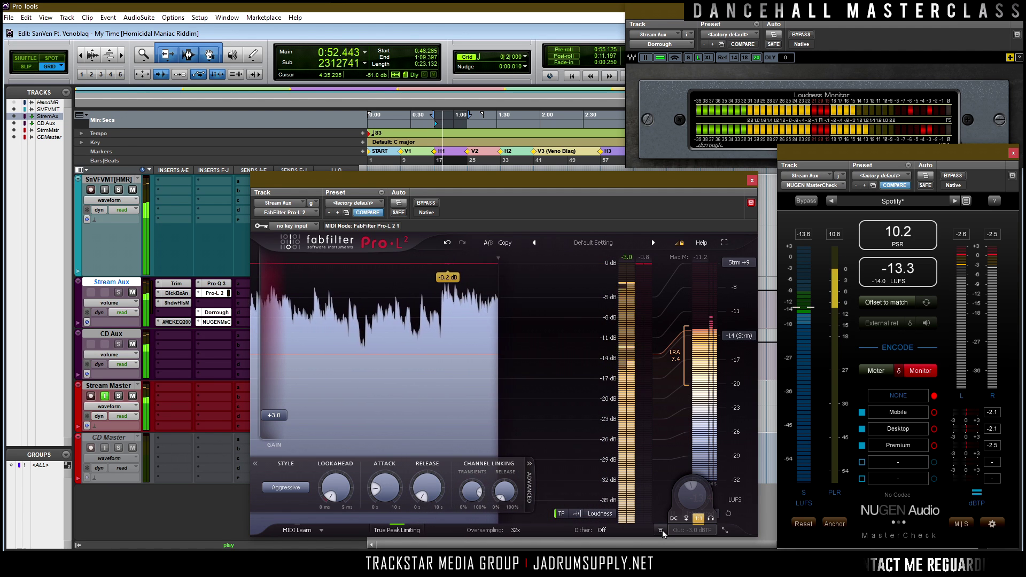
click(660, 530)
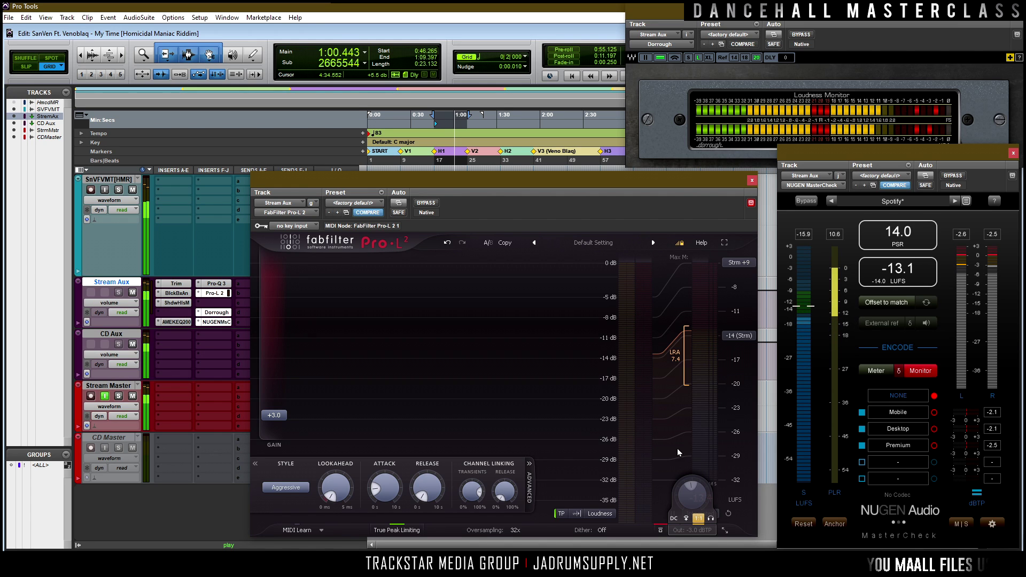
click(665, 527)
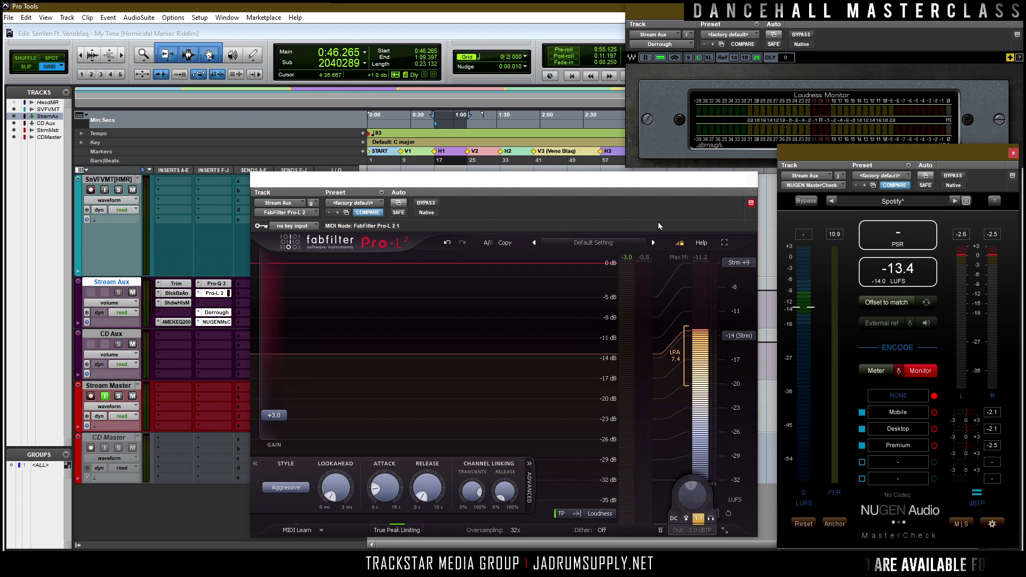
mouse_move(689, 175)
mouse_down()
mouse_move(705, 174)
mouse_move(700, 182)
mouse_up()
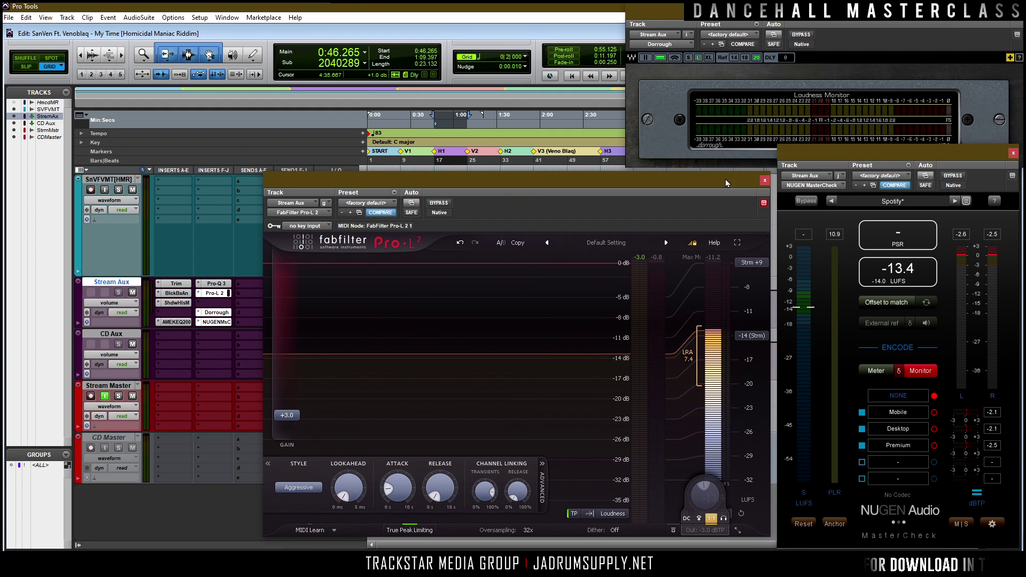
Step: Close the limiter window and rename the Stream Aux output bus 5-6 to "Streaming"
click(764, 182)
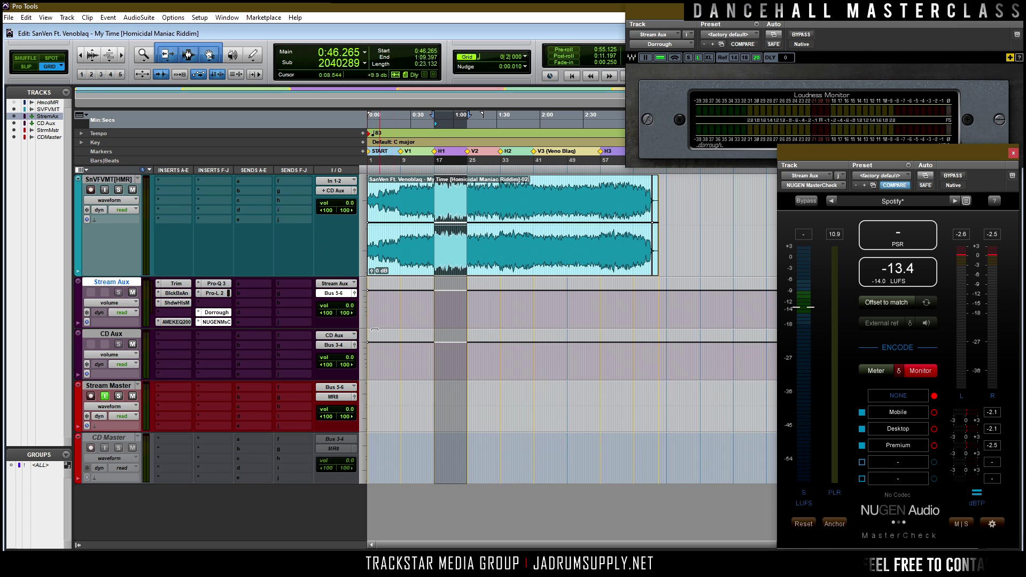
right_click(338, 297)
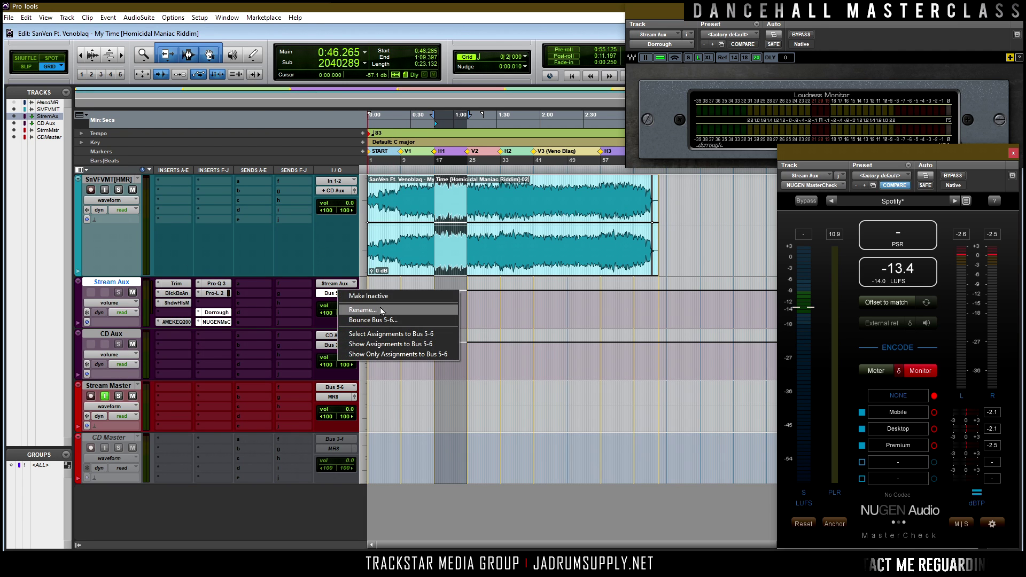
click(380, 307)
text(Stream)
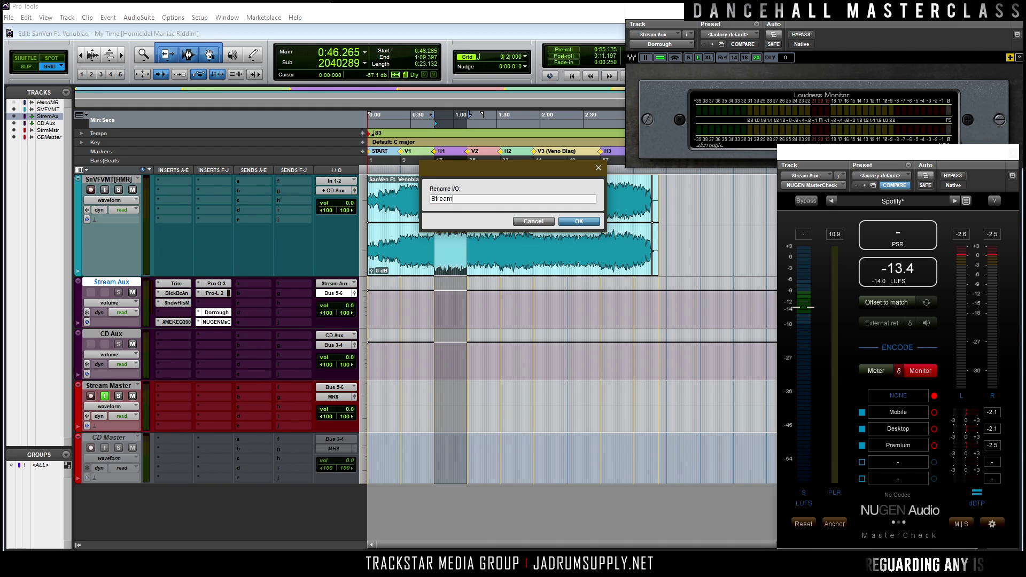
text(ing)
key(Return)
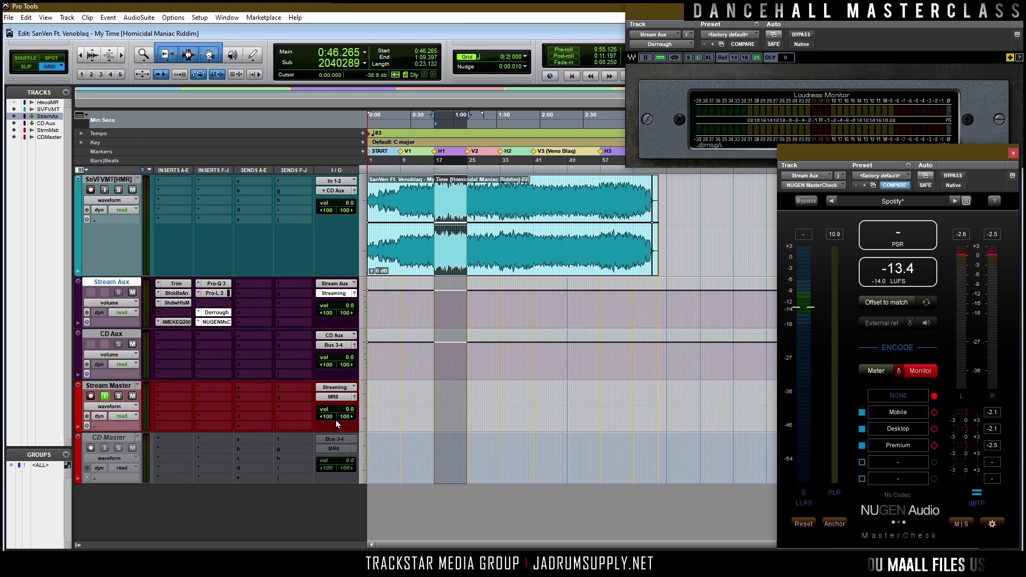
Step: Rename the CD Aux output bus 3-4 to "Cd Master"
right_click(339, 347)
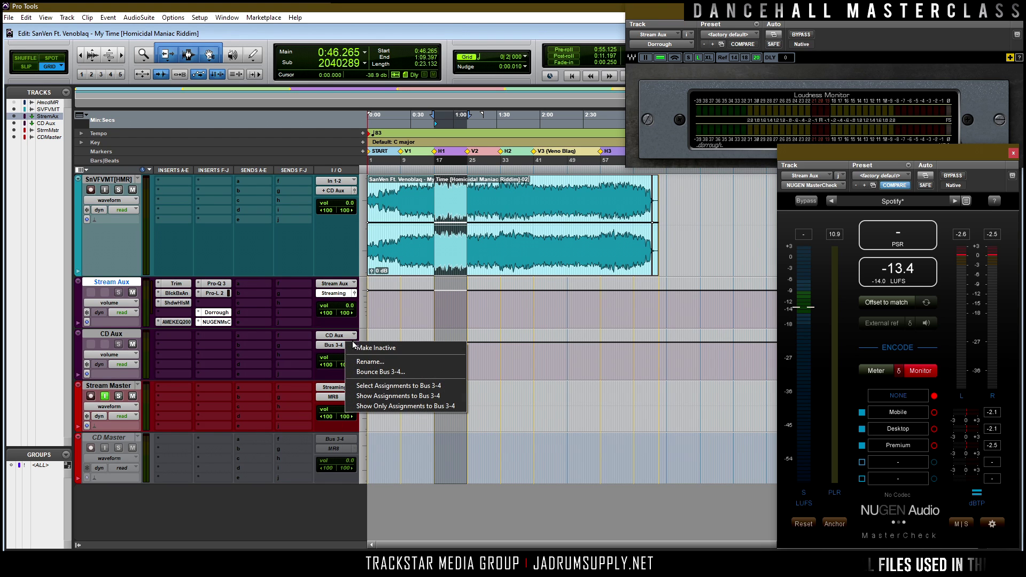
click(382, 362)
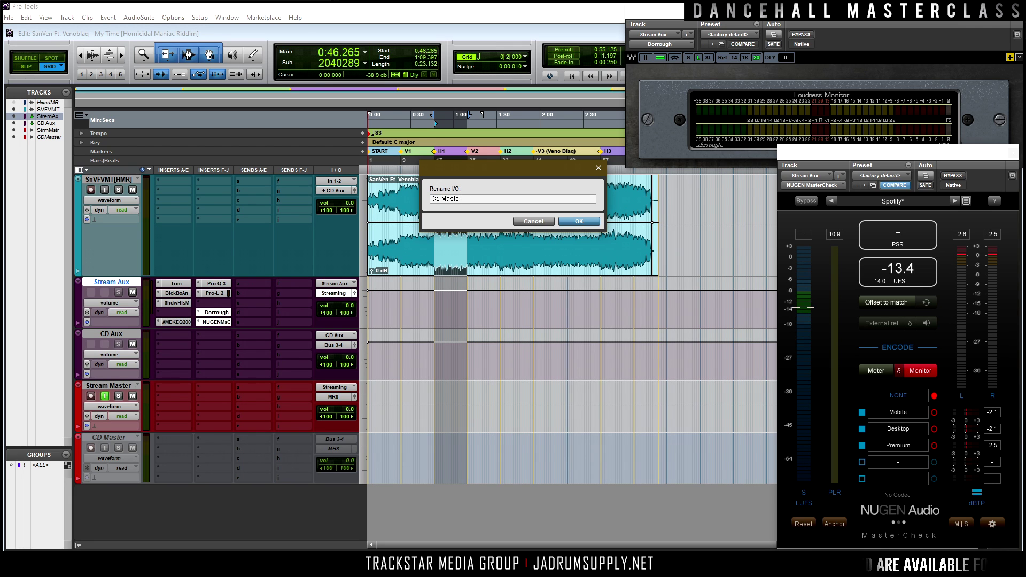
key(Return)
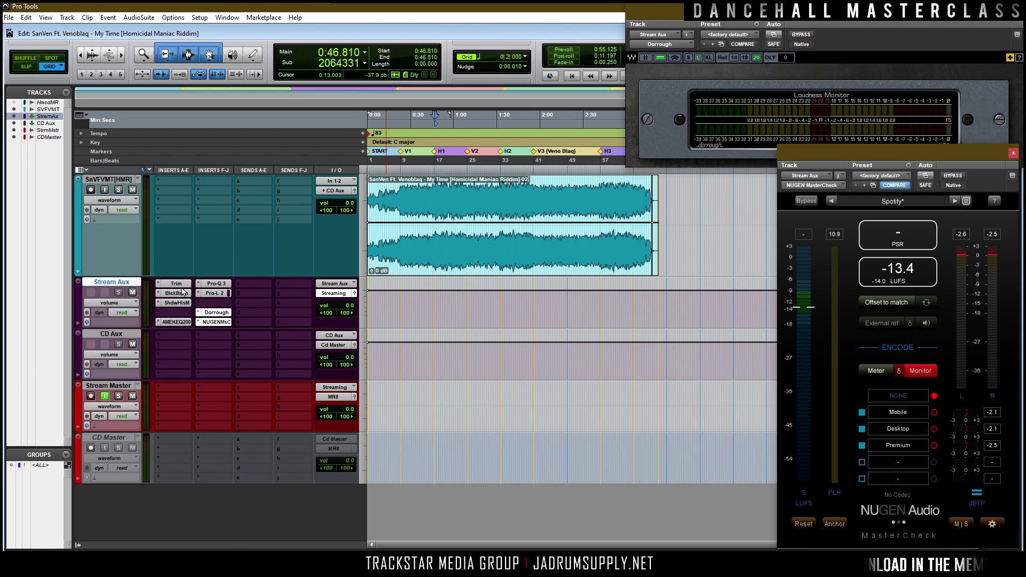
Step: Copy the Trim, BlckBxAn, ShdwHlsM, AMEKEQ200, Pro-Q 3, Dorrough and NUGEN MasterCheck inserts from Stream Aux to the matching CD Aux slots
drag(182, 324, 164, 350)
drag(217, 293, 214, 335)
drag(176, 303, 170, 354)
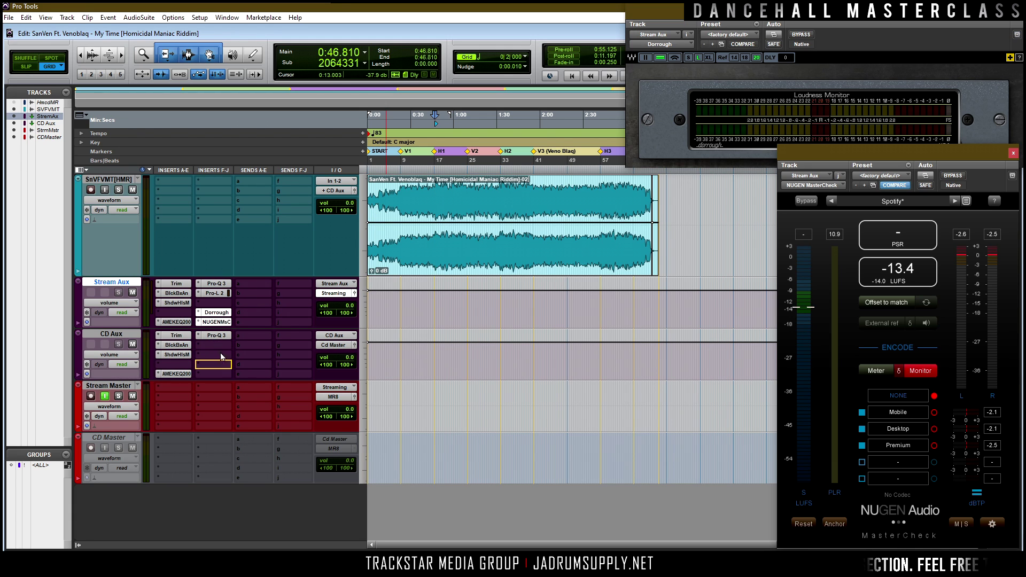
drag(223, 369, 223, 370)
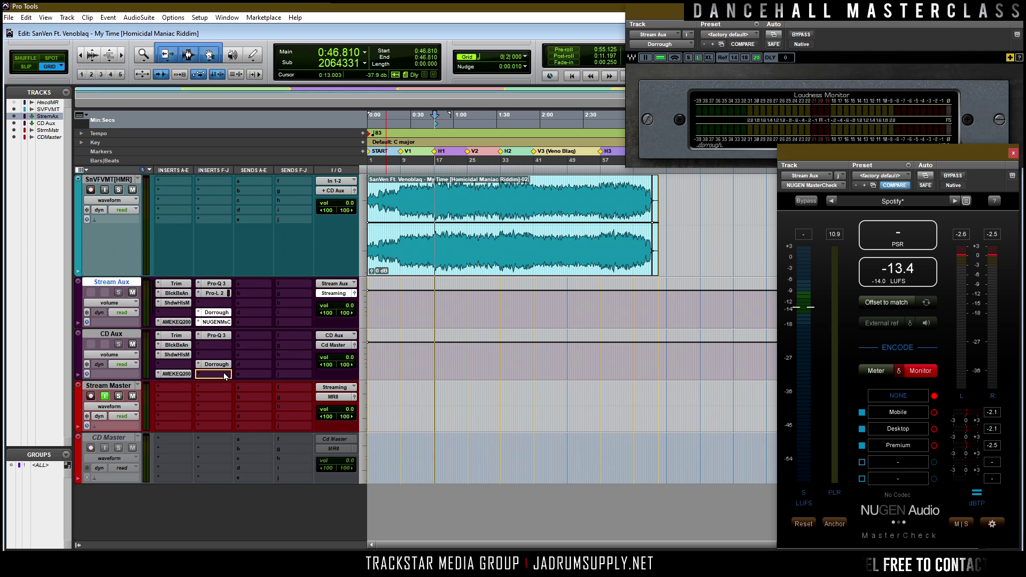
Step: Close the Stream Aux meters, then open CD Aux's Dorrough and NUGEN MasterCheck meters and place their windows clear of the track controls
click(215, 322)
click(216, 312)
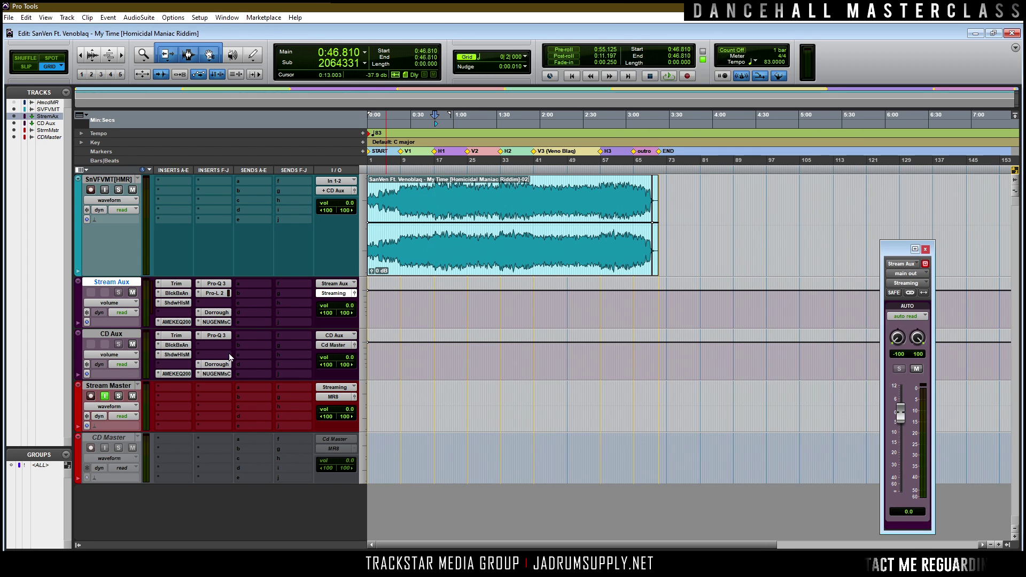
click(216, 364)
click(217, 374)
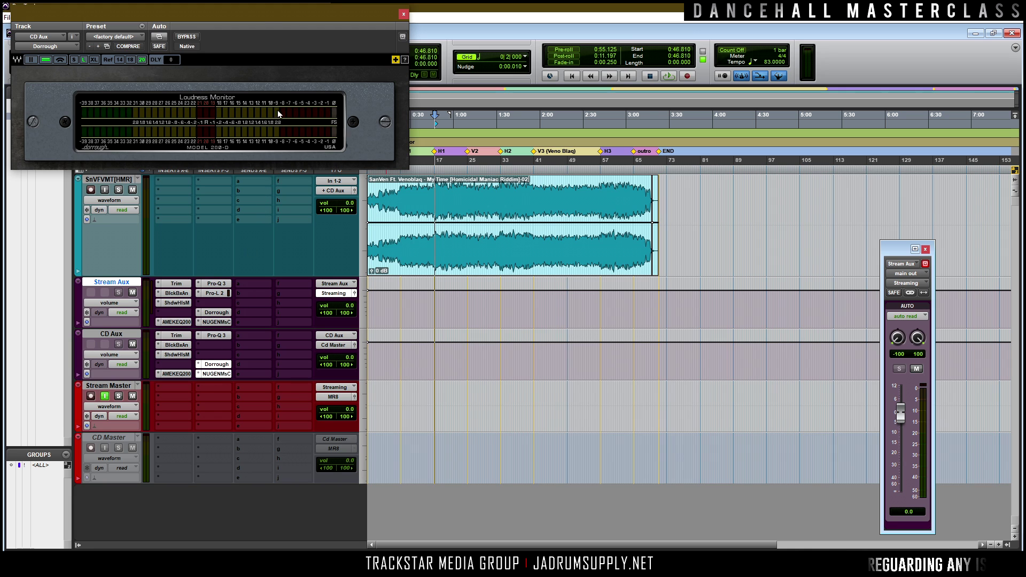
drag(207, 29, 967, 162)
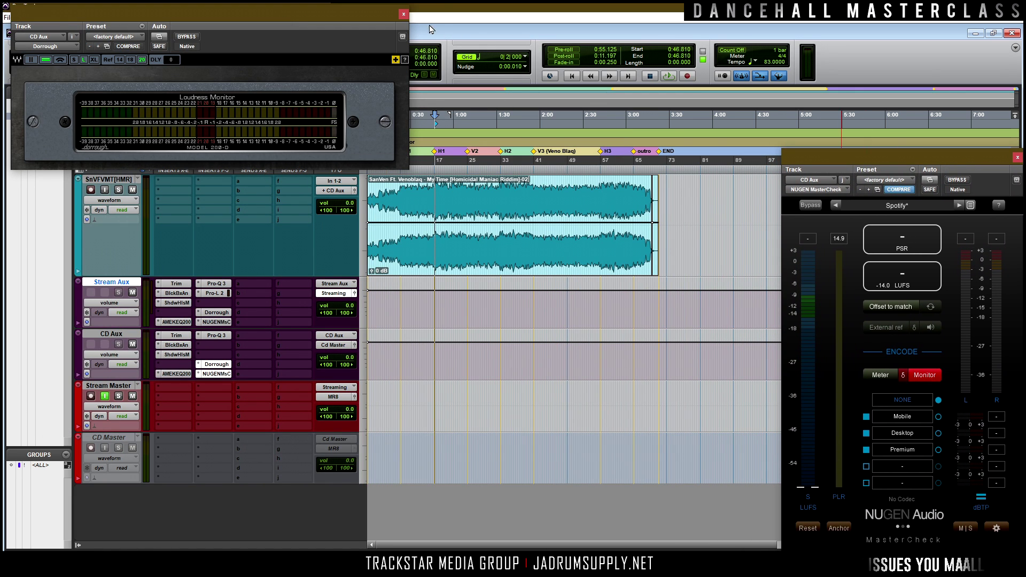
drag(380, 21, 938, 23)
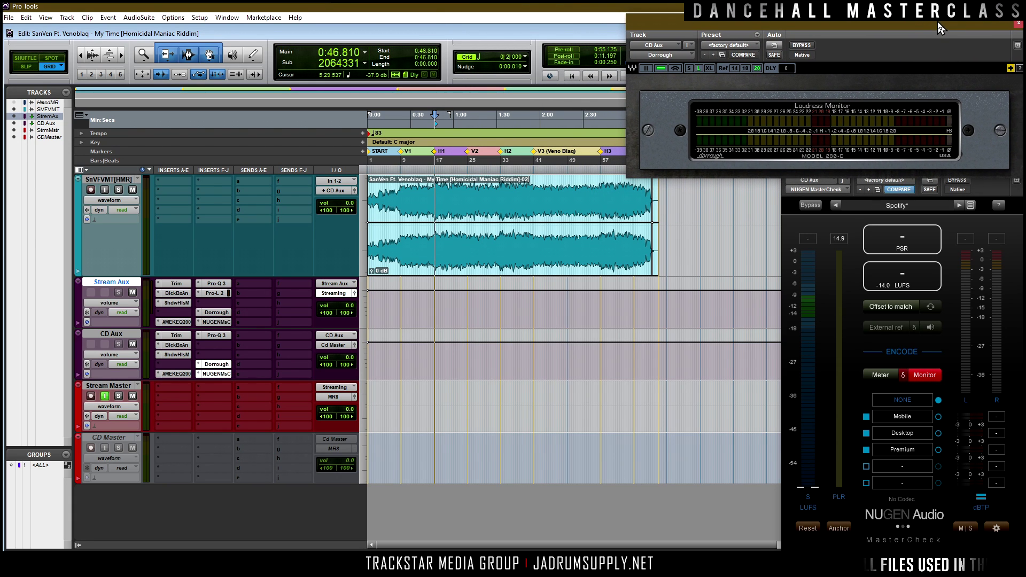
Step: Make the Stream Aux track inactive and the CD Master track active with input monitoring, and briefly audition the CD chain
right_click(117, 283)
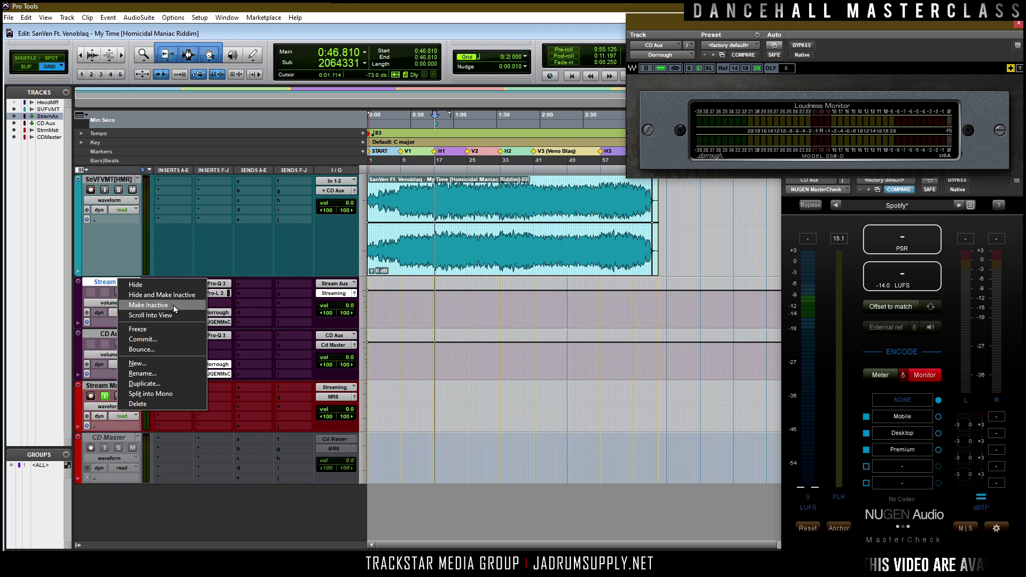
click(173, 311)
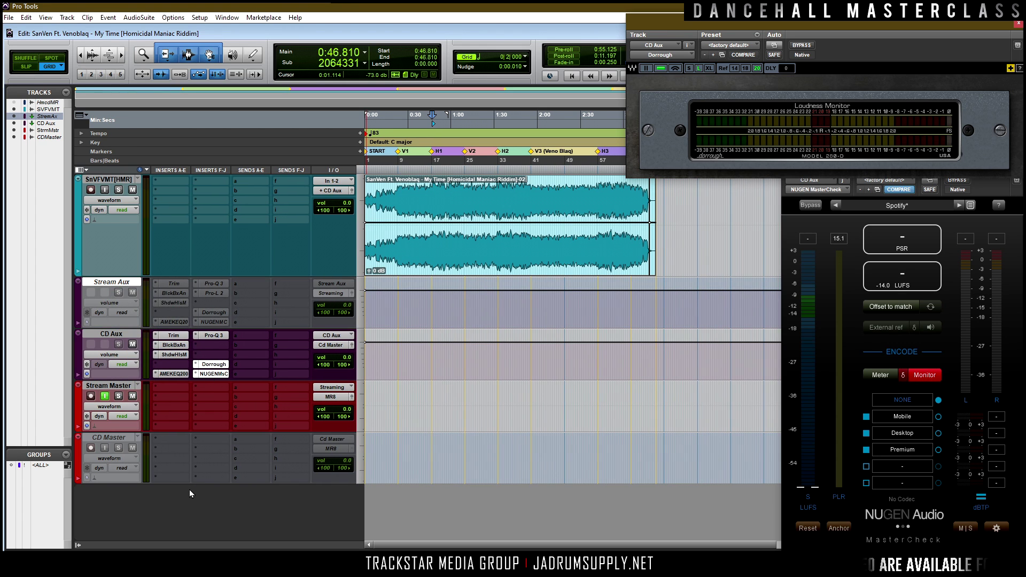
right_click(109, 437)
click(140, 457)
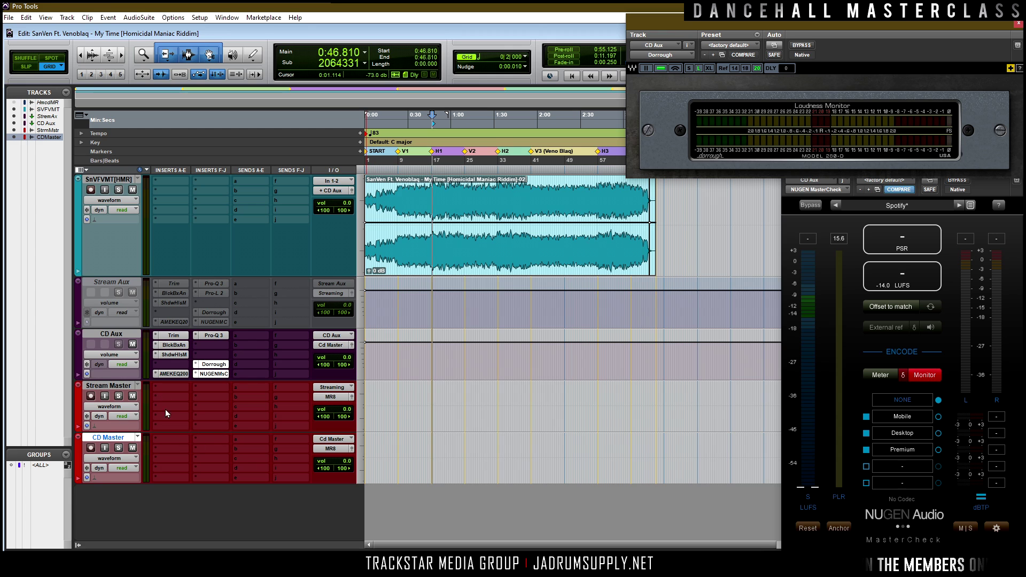
key(space)
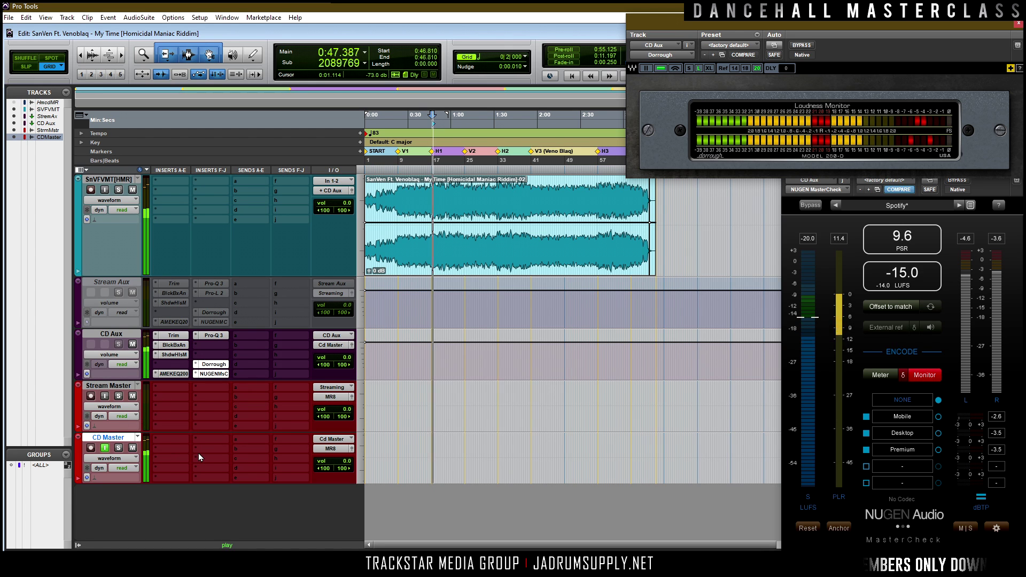
key(space)
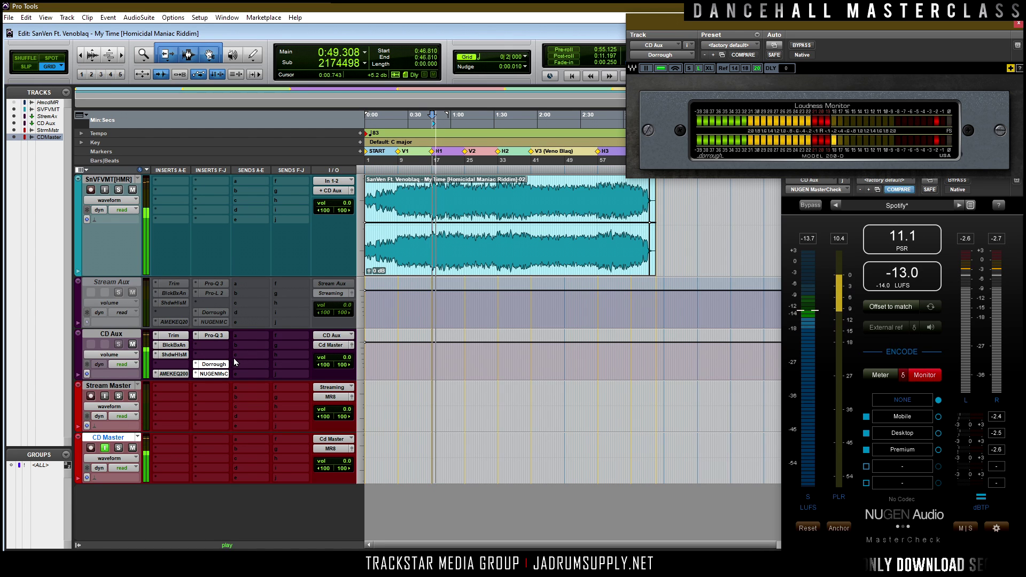
Step: Copy the Pro-L 2 limiter from Stream Aux to CD Aux and place it in the slot directly above Dorrough
drag(210, 290, 219, 345)
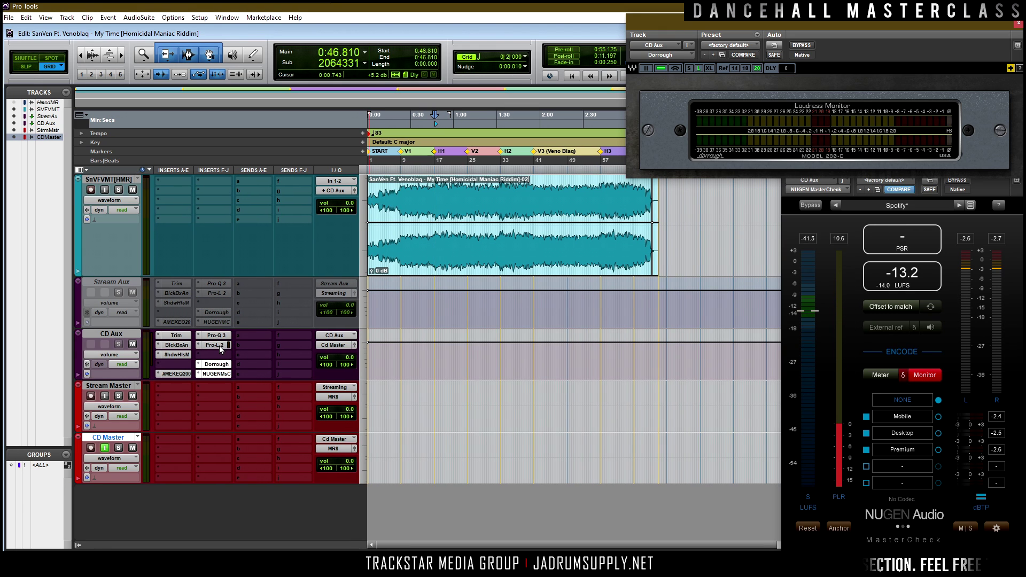
click(219, 345)
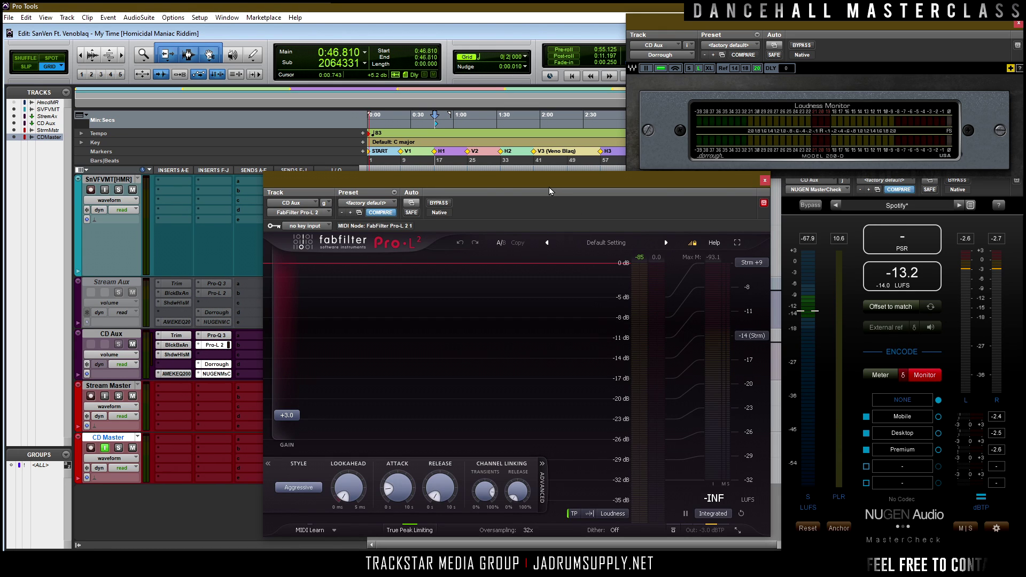
drag(689, 182, 693, 187)
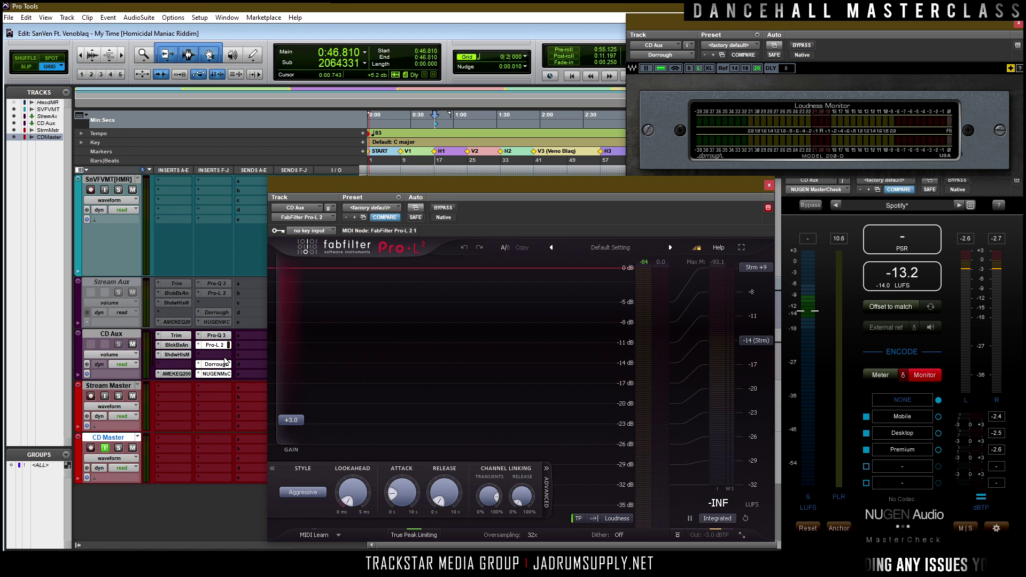
drag(227, 363, 227, 353)
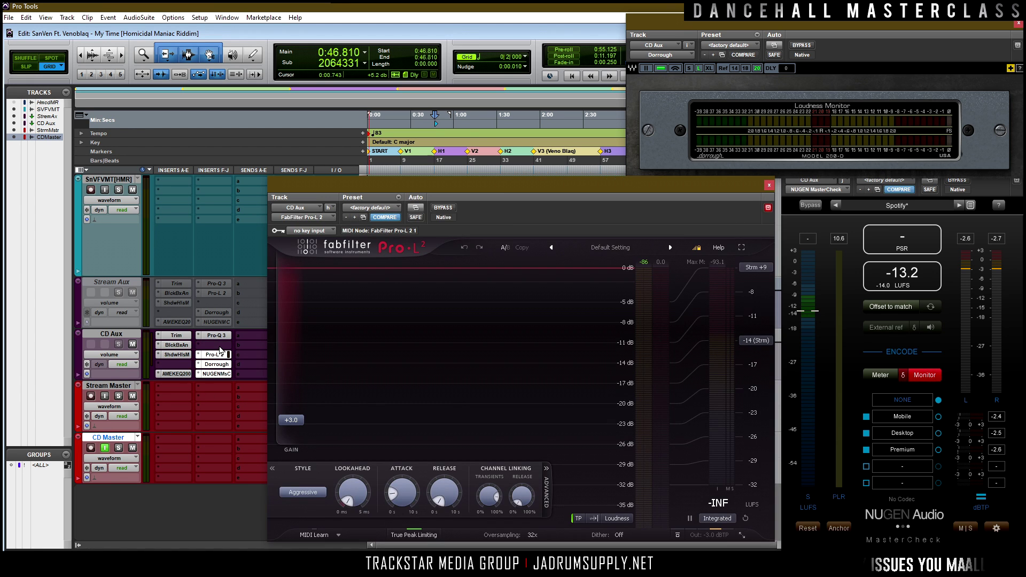
Step: Insert the multichannel Newfangled Elevate plug-in in the empty CD Aux slot between Pro-Q 3 and Pro-L 2
click(220, 347)
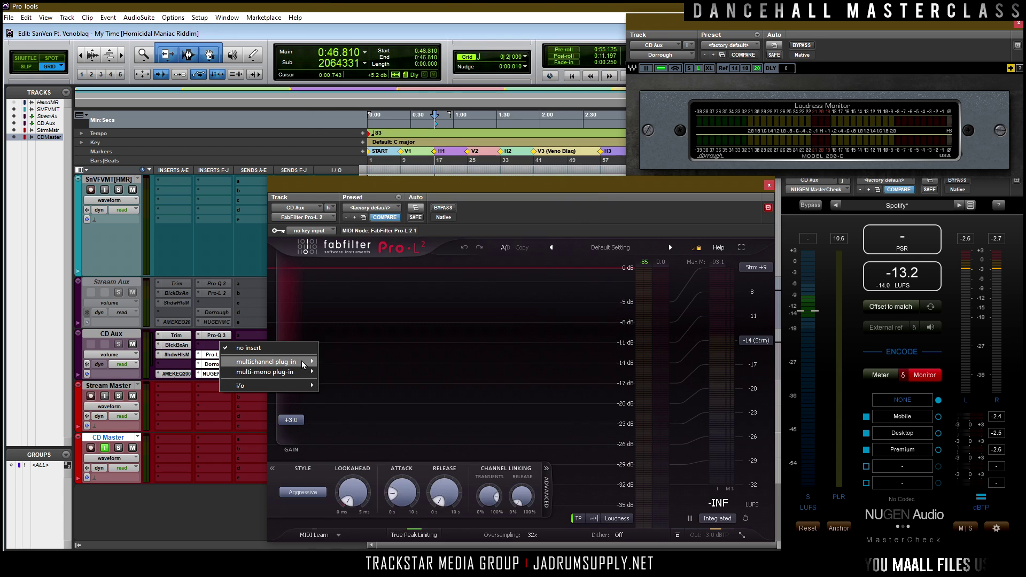
mouse_move(304, 364)
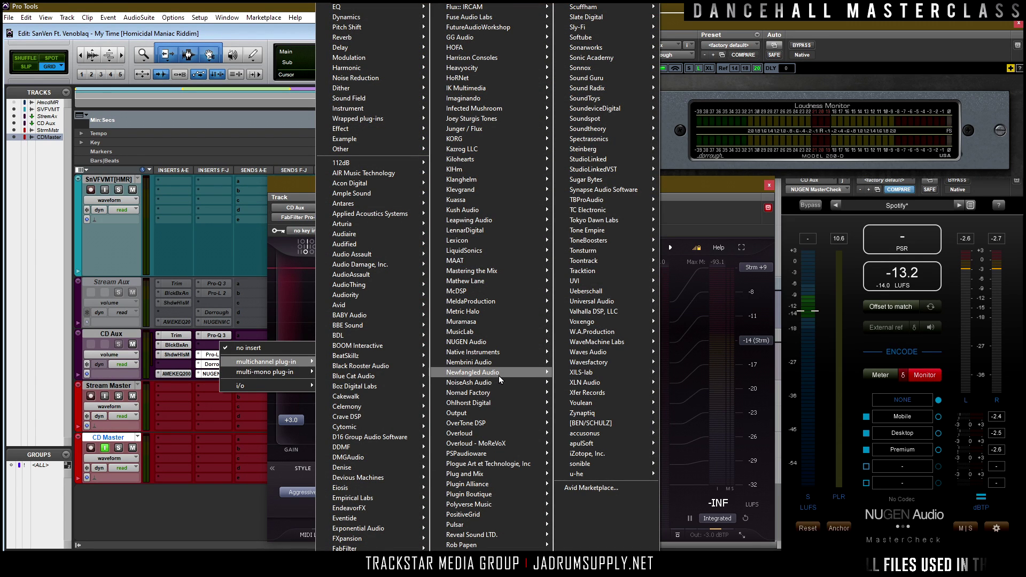
mouse_move(498, 376)
click(621, 374)
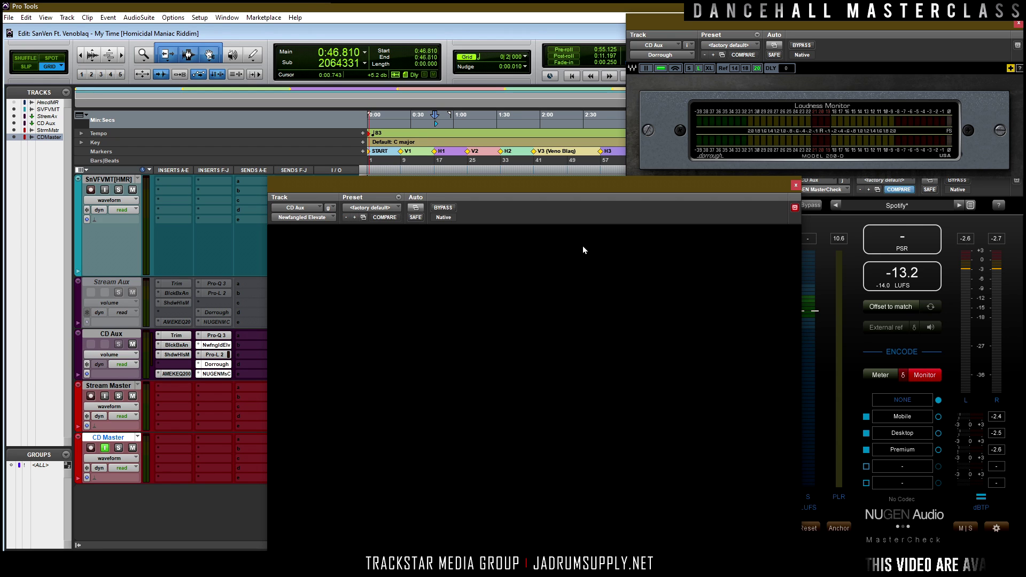
Step: Load the multichannel Newfangled Saturate plug-in between Pro-Q 3 and Pro-L 2 on CD Aux, and arrange its window clear of the limiter's controls
click(198, 355)
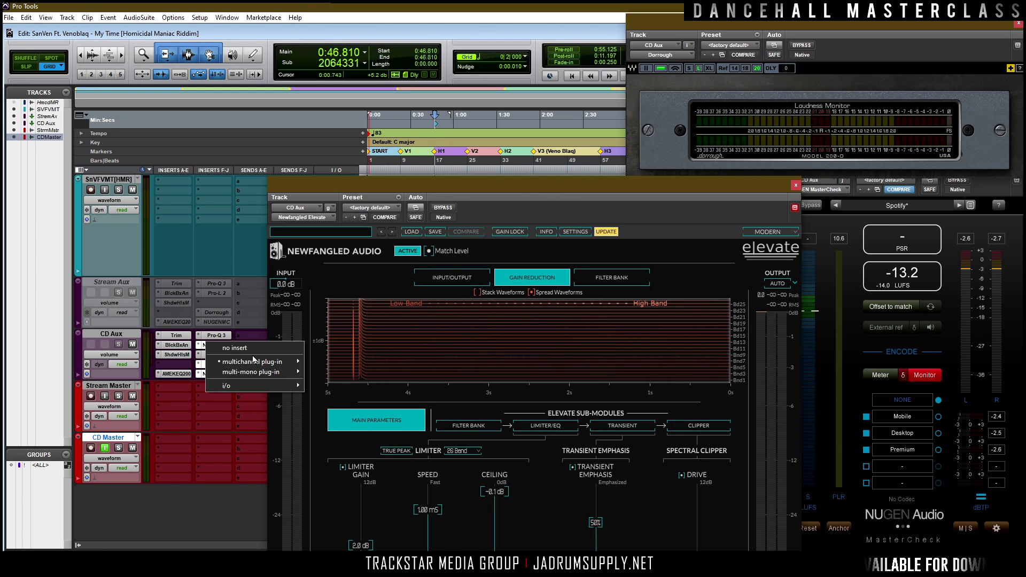
mouse_move(255, 362)
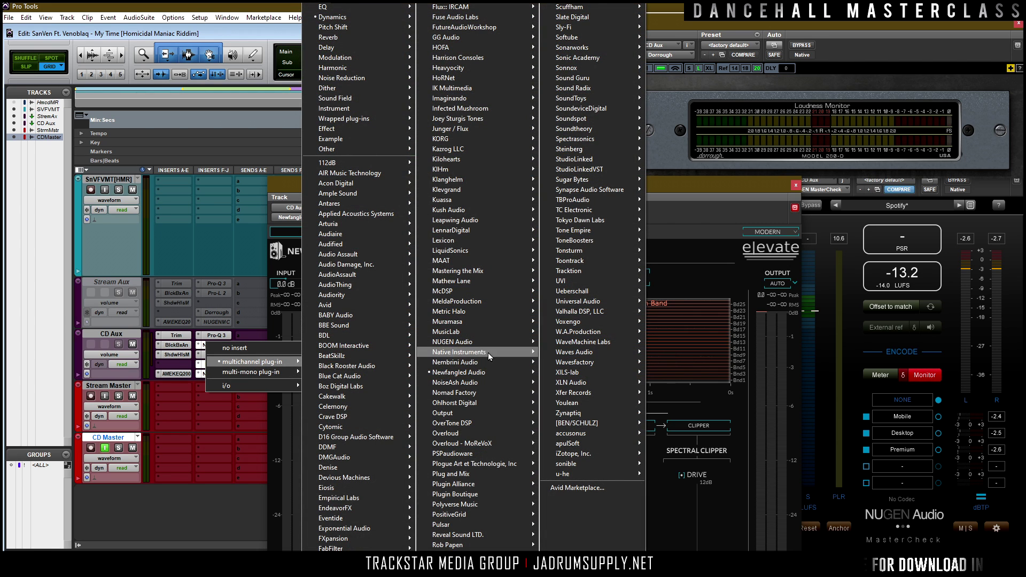
mouse_move(481, 373)
click(594, 404)
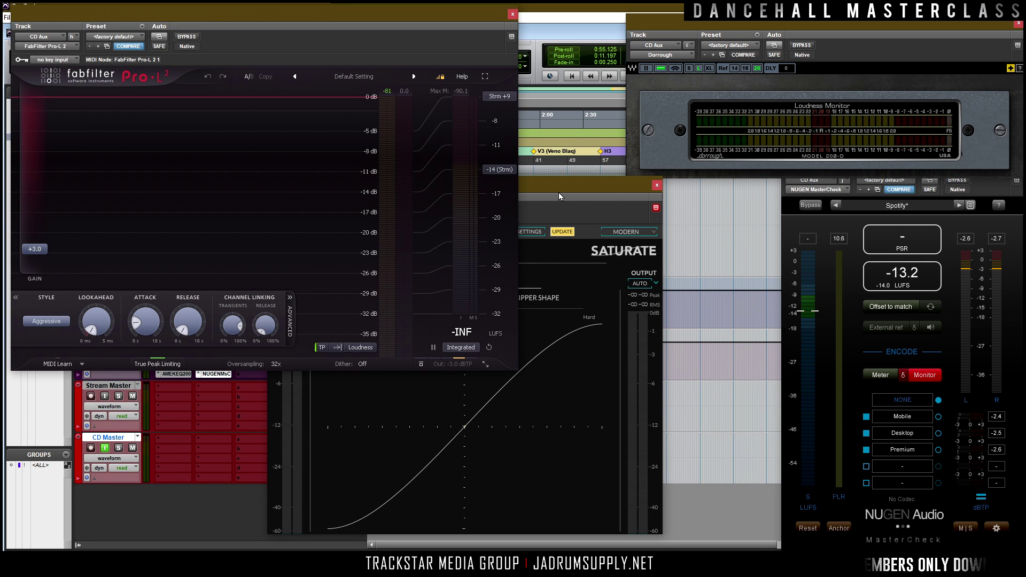
drag(559, 196, 298, 27)
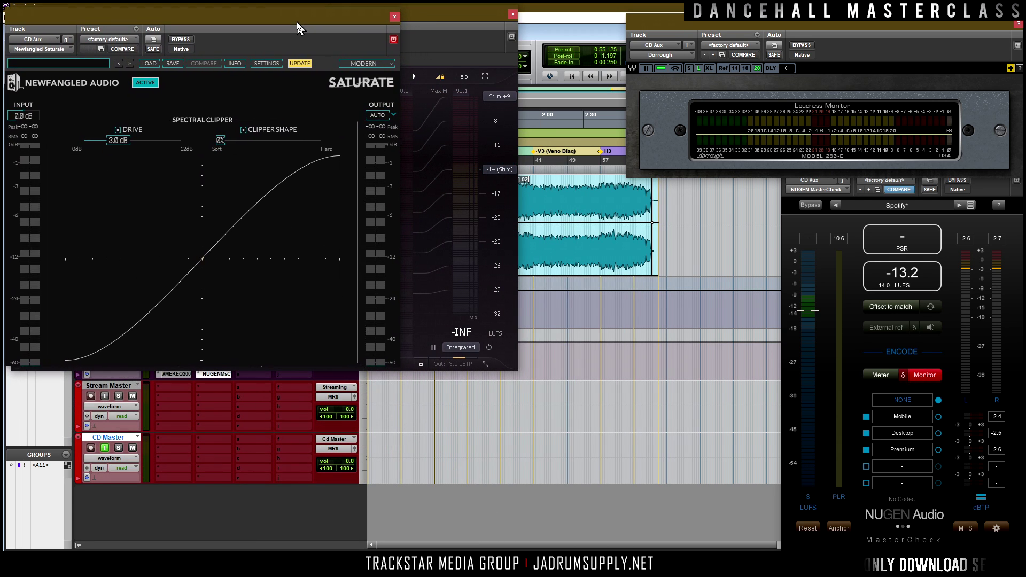
drag(429, 19, 688, 196)
click(176, 204)
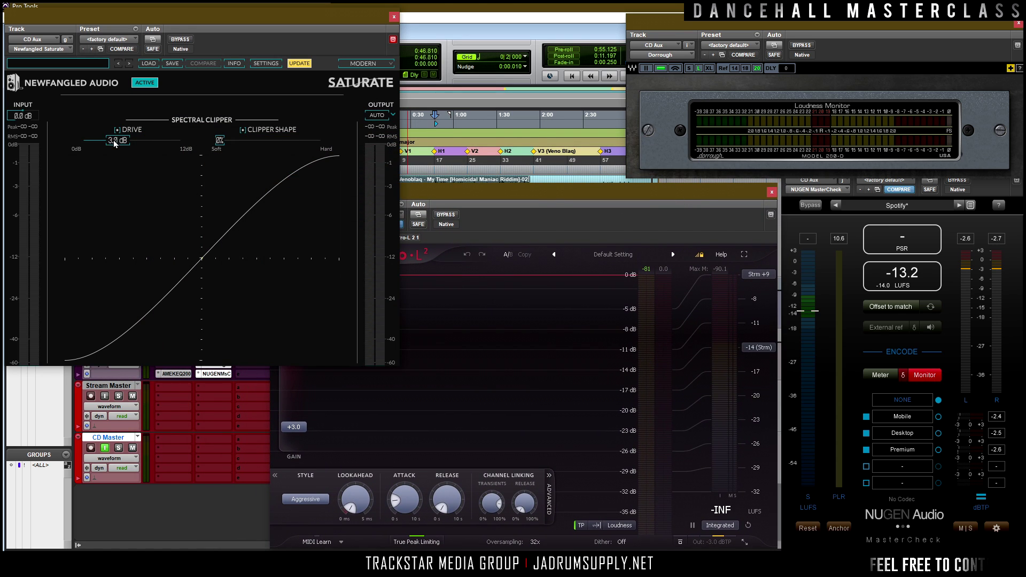
Step: Set Saturate's spectral clipper drive to 0.0 dB and its output to -0.1 dB
drag(114, 143, 5, 147)
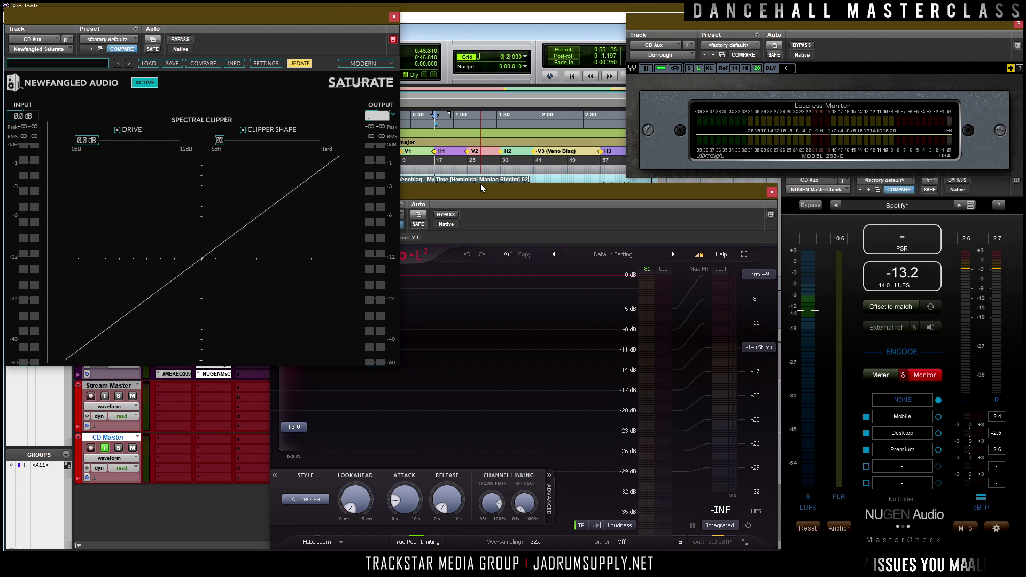
text(-0)
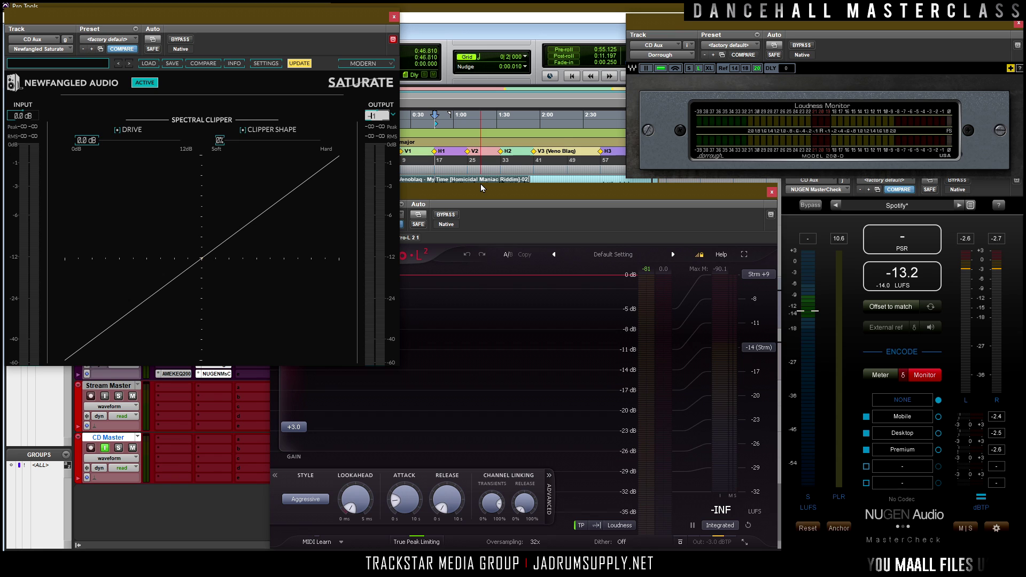
text(.1)
key(Return)
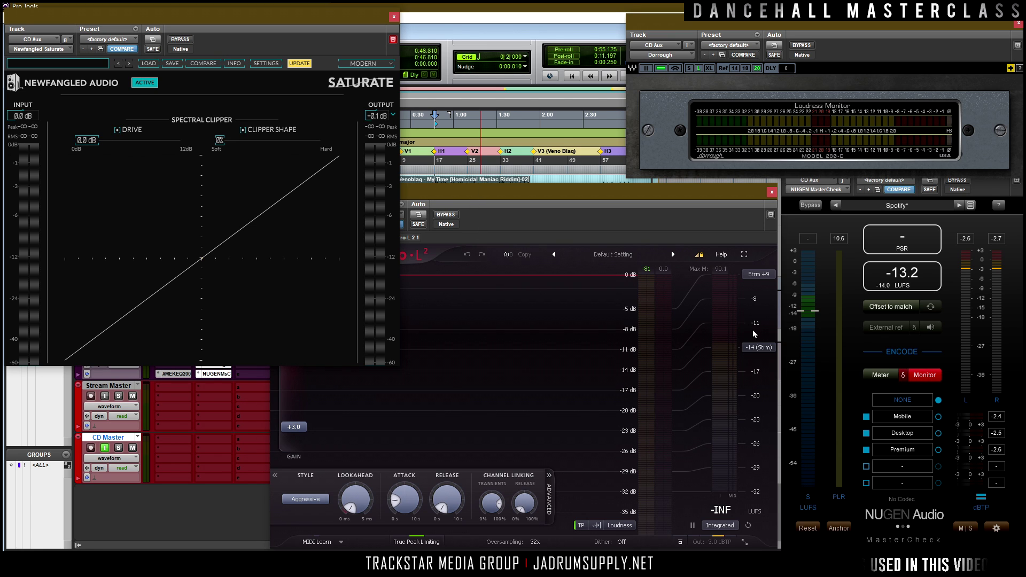
Step: Set the CD Aux limiter's loudness target to -9 LUFS (CD)
click(759, 347)
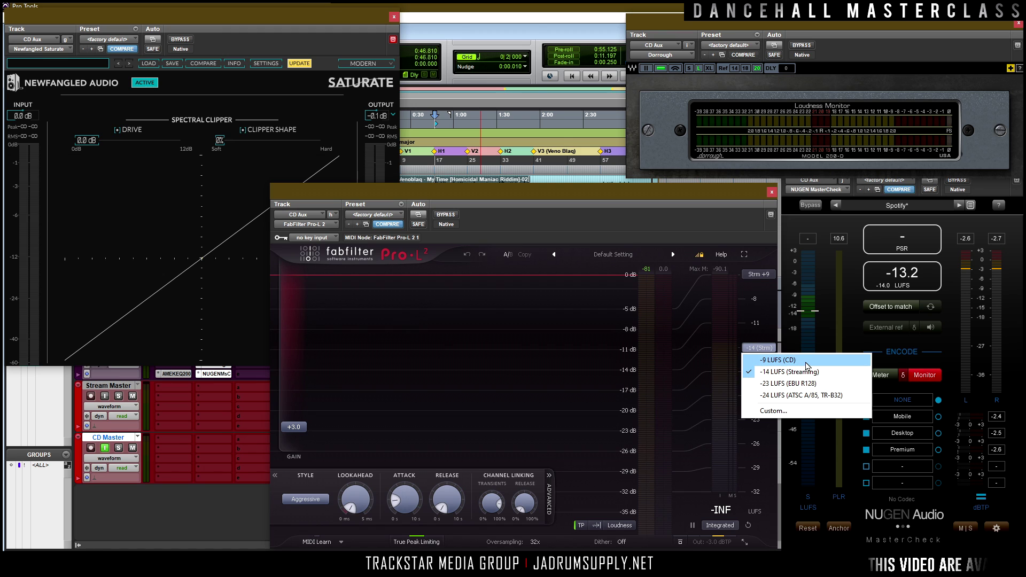
click(778, 360)
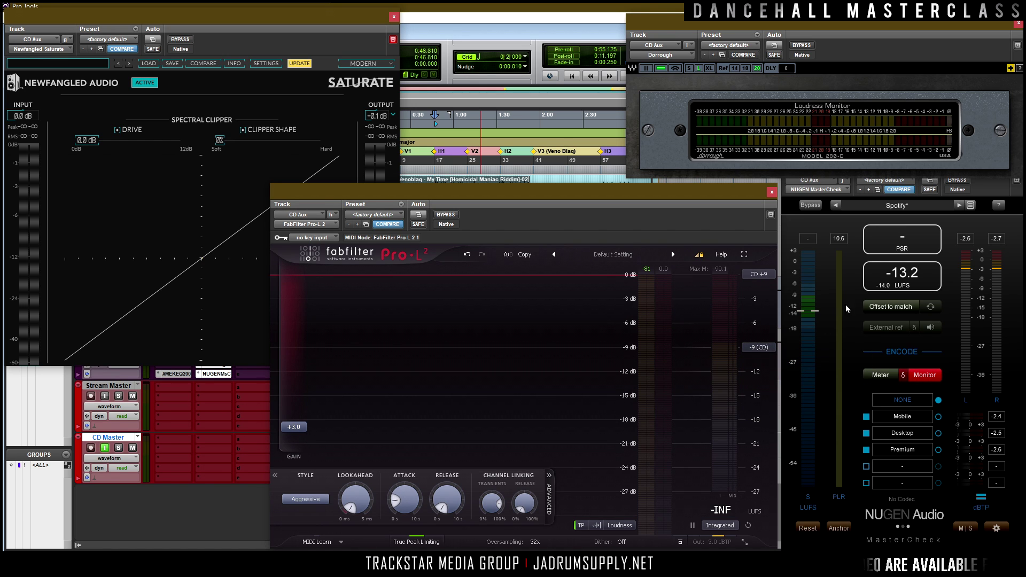
Step: Load the Optimal Master - Loud preset in MasterCheck on CD Aux
click(968, 206)
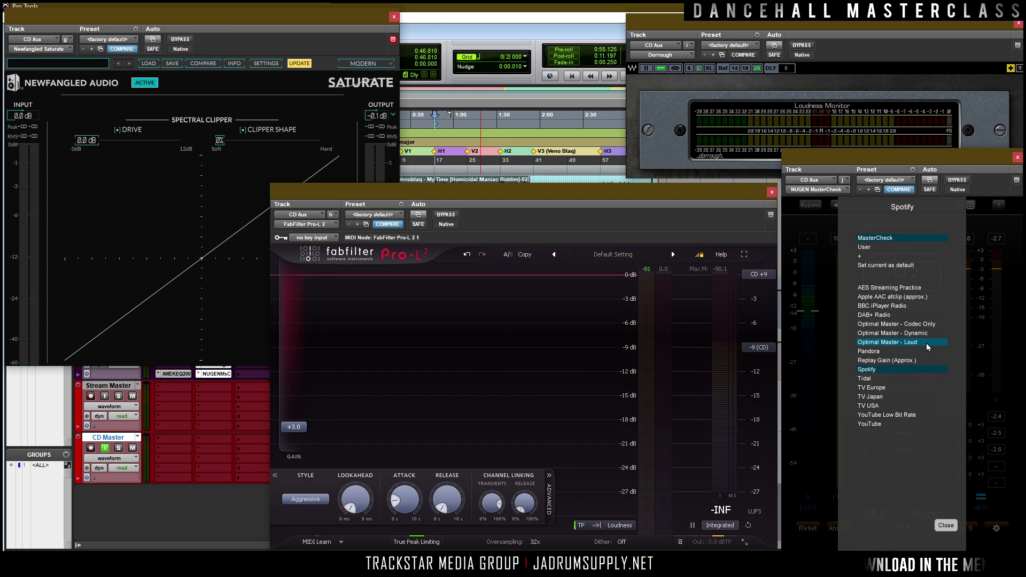
click(922, 344)
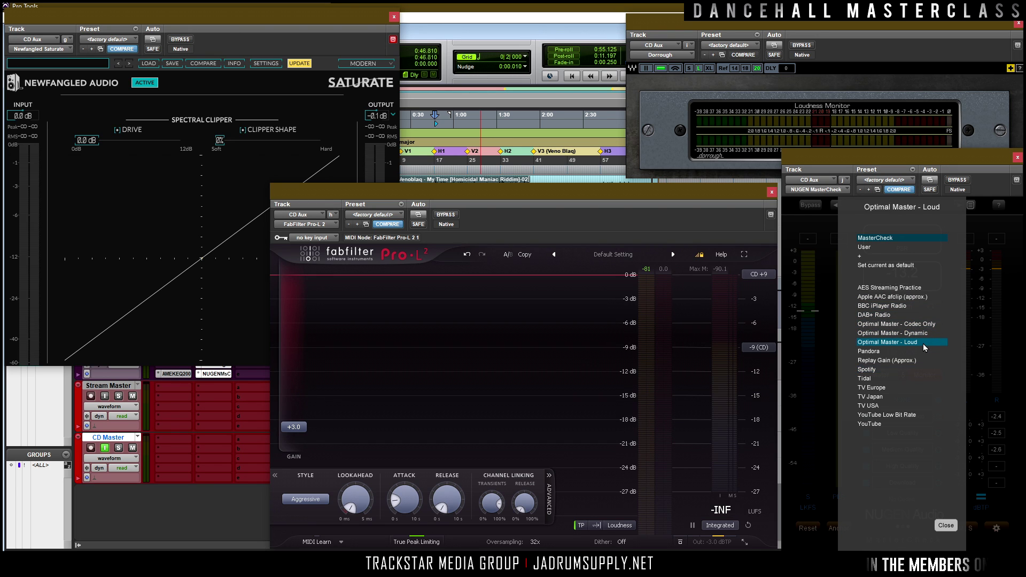
click(942, 526)
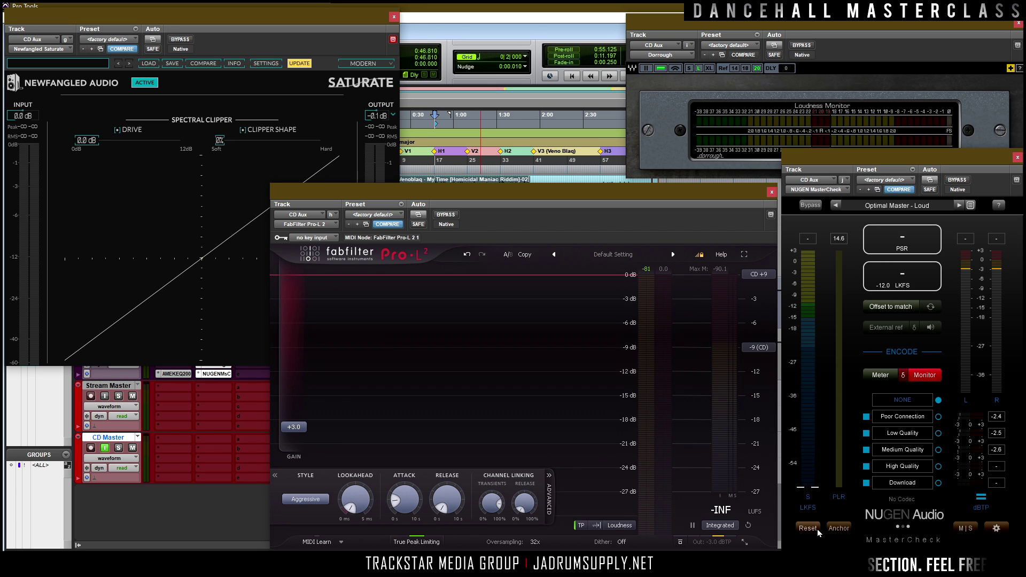
Step: Set MasterCheck's units to LUFS and its third loudness split to -9.0 in the meter settings
click(996, 528)
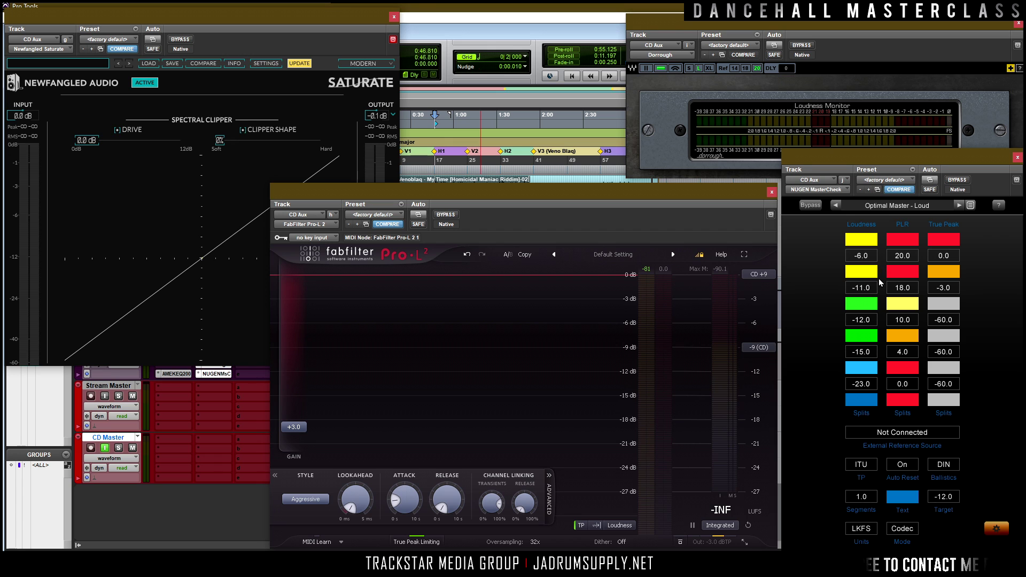
click(868, 531)
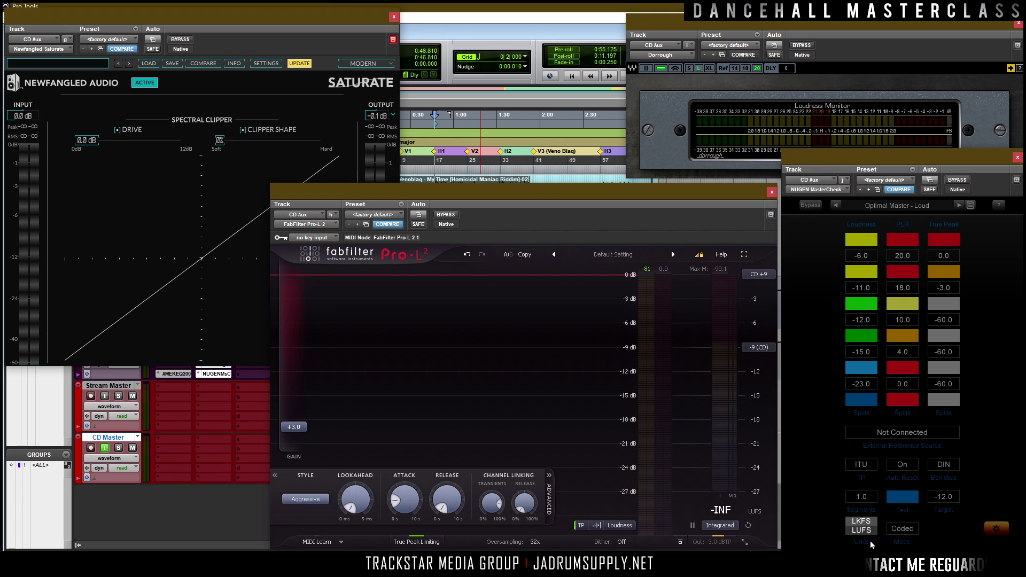
click(865, 531)
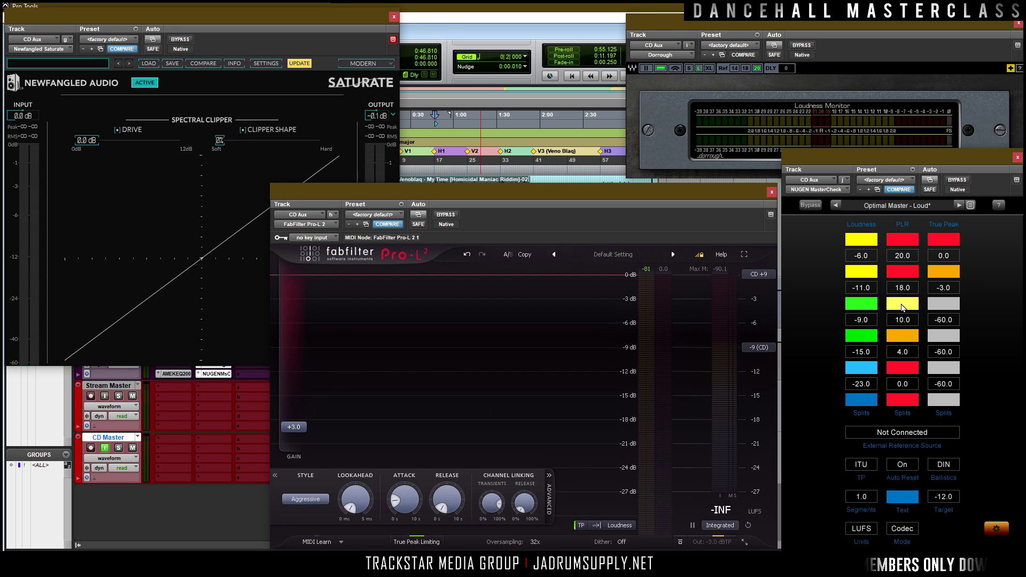
click(996, 529)
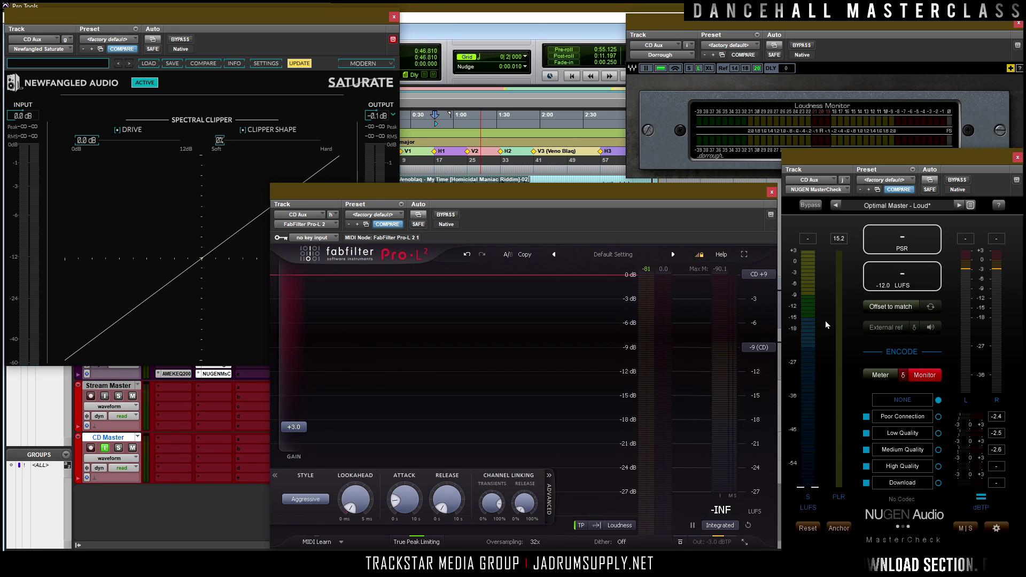
Step: Play sections of the song through CD Aux and check the loudness on MasterCheck and Pro-L 2
key(space)
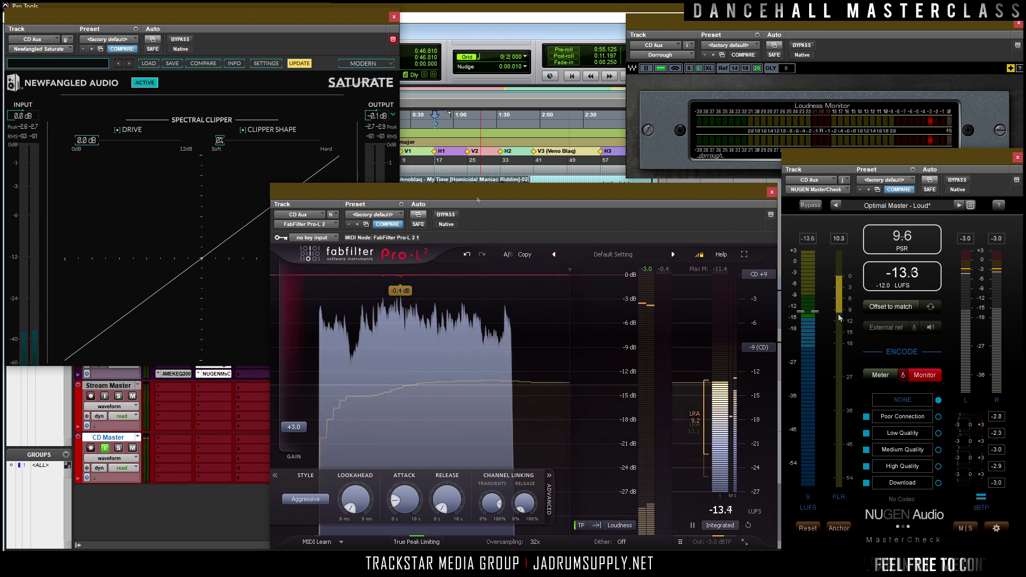
key(space)
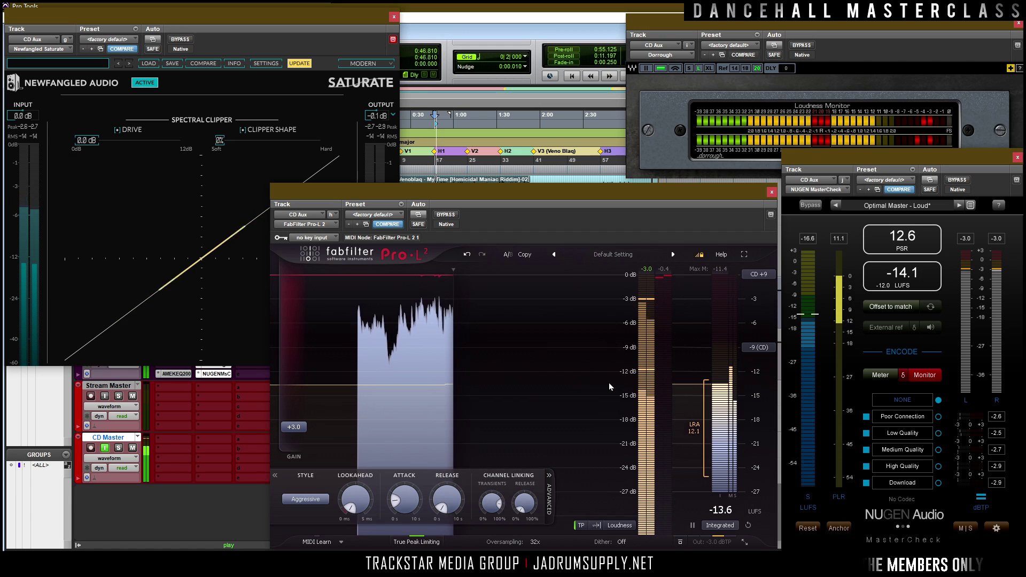
key(space)
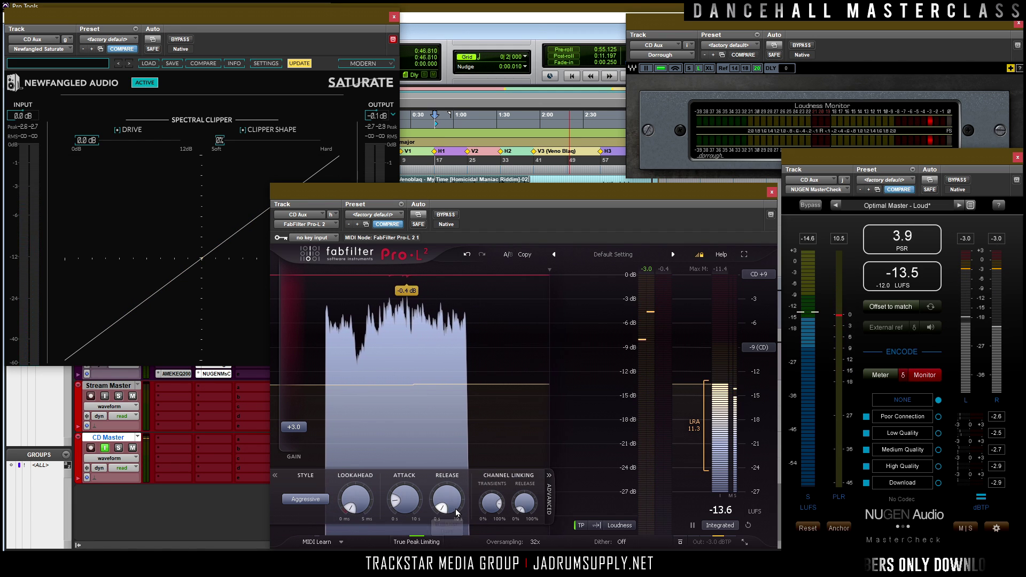
Step: Set the CD Aux limiter's output level to -0.1 dBTP
click(620, 526)
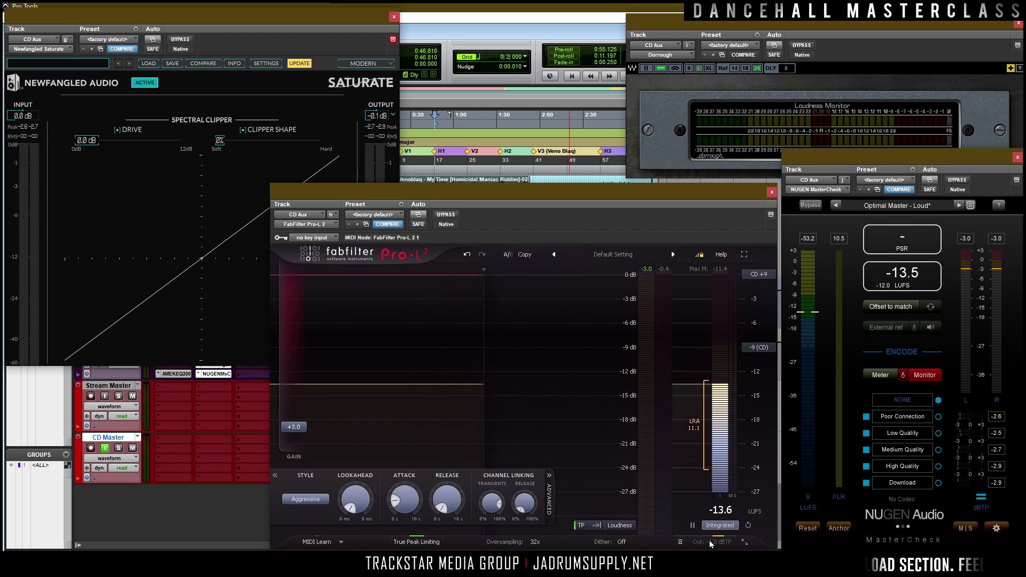
mouse_move(715, 543)
double_click(710, 505)
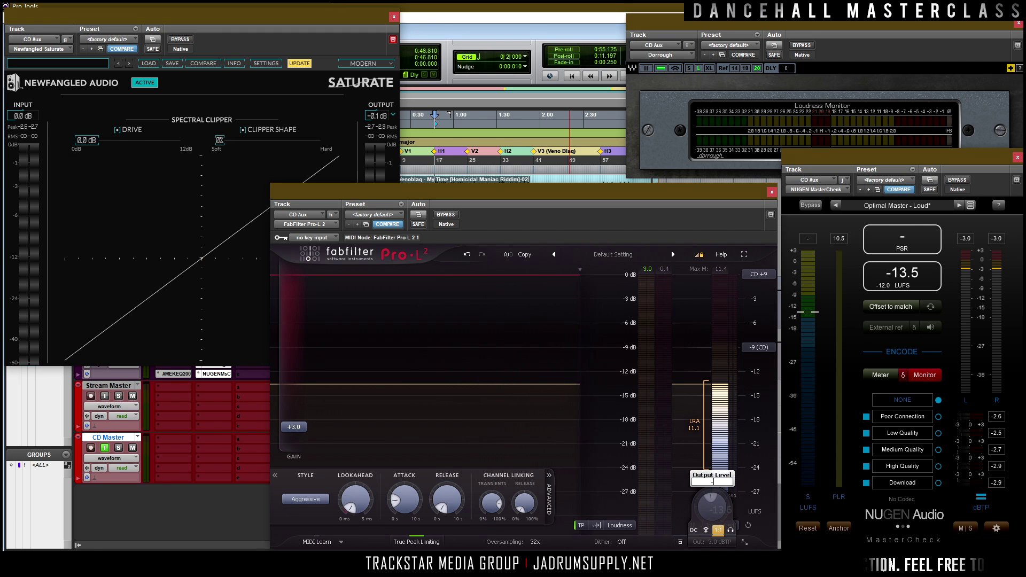
key(Return)
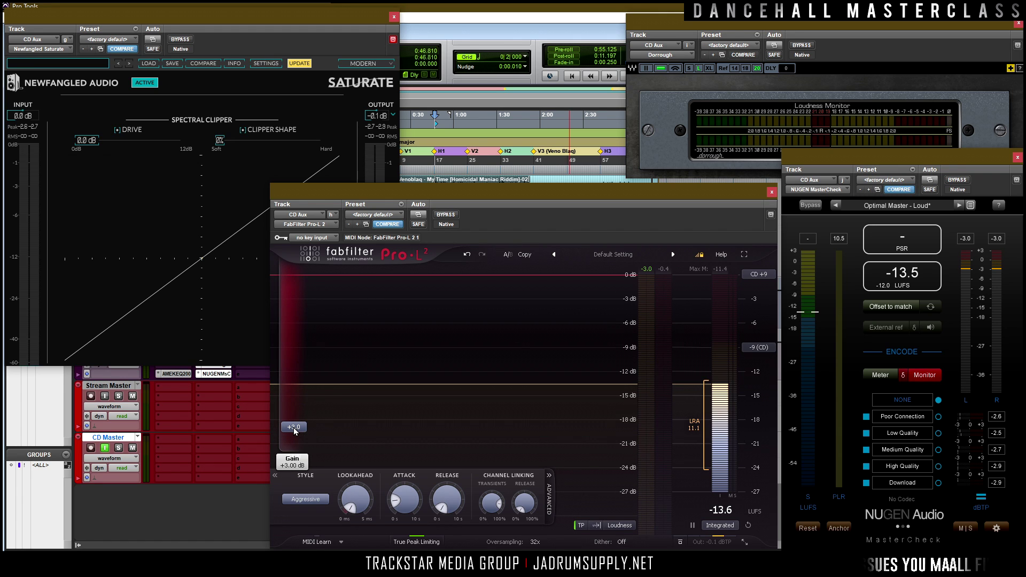
Step: During playback, try the third real-time level display mode in Pro-L 2, and settle on the fourth one
mouse_move(594, 525)
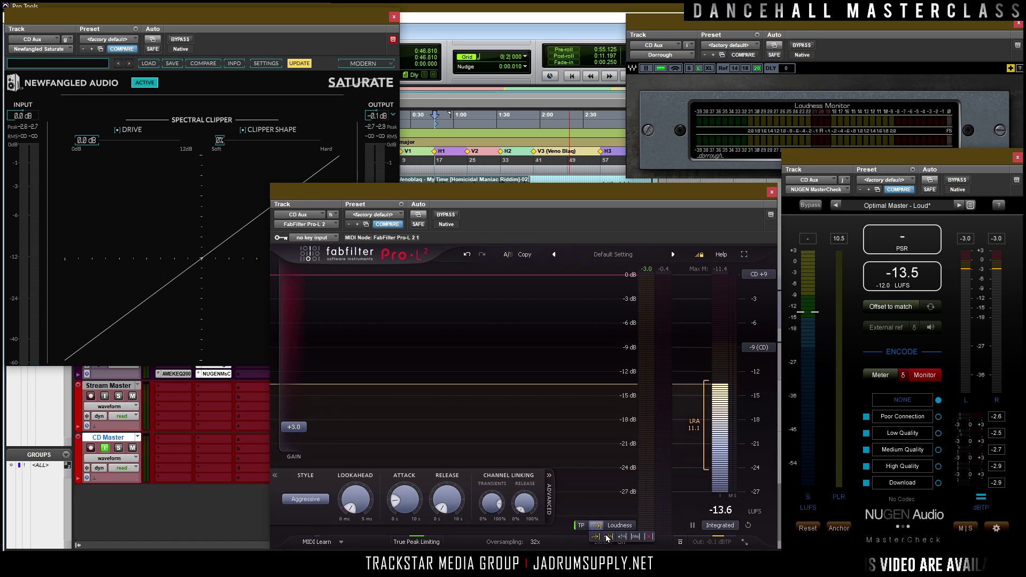
key(space)
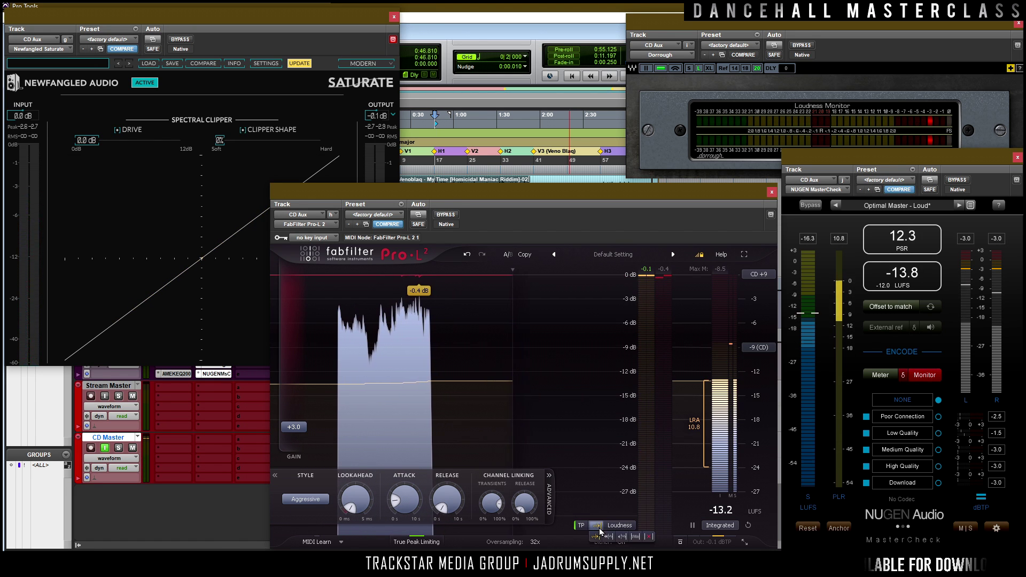
click(623, 537)
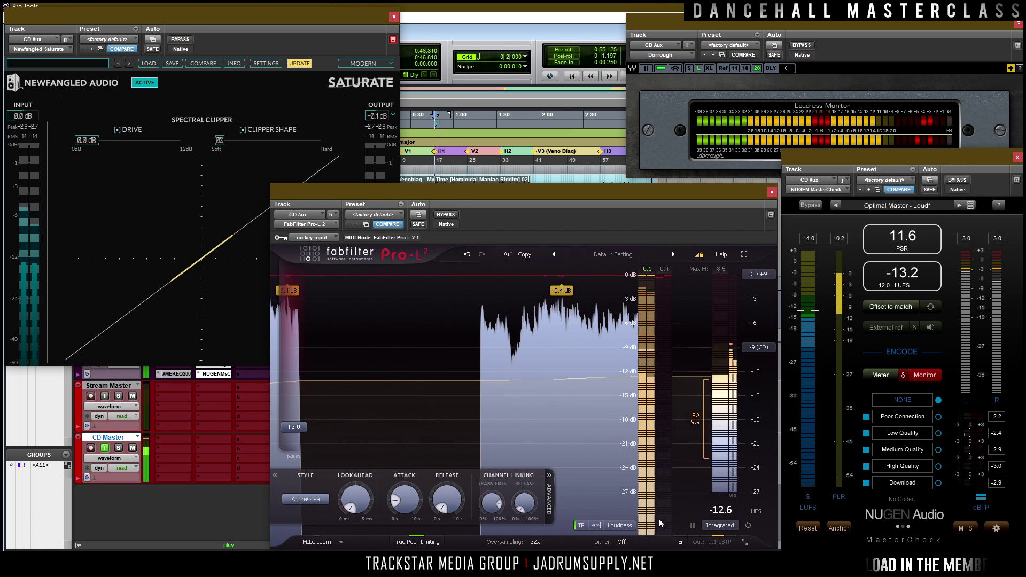
mouse_move(659, 518)
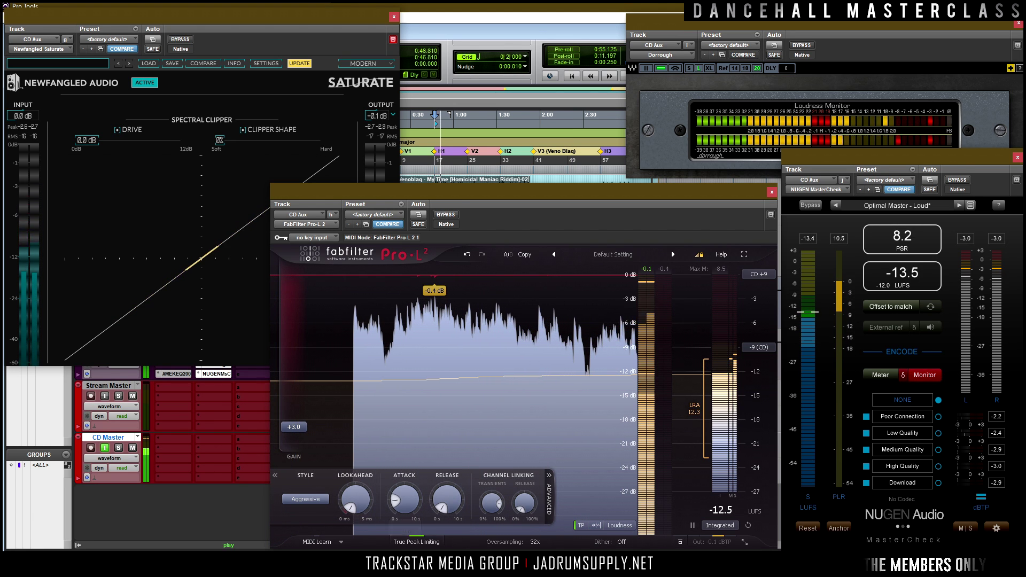
click(599, 527)
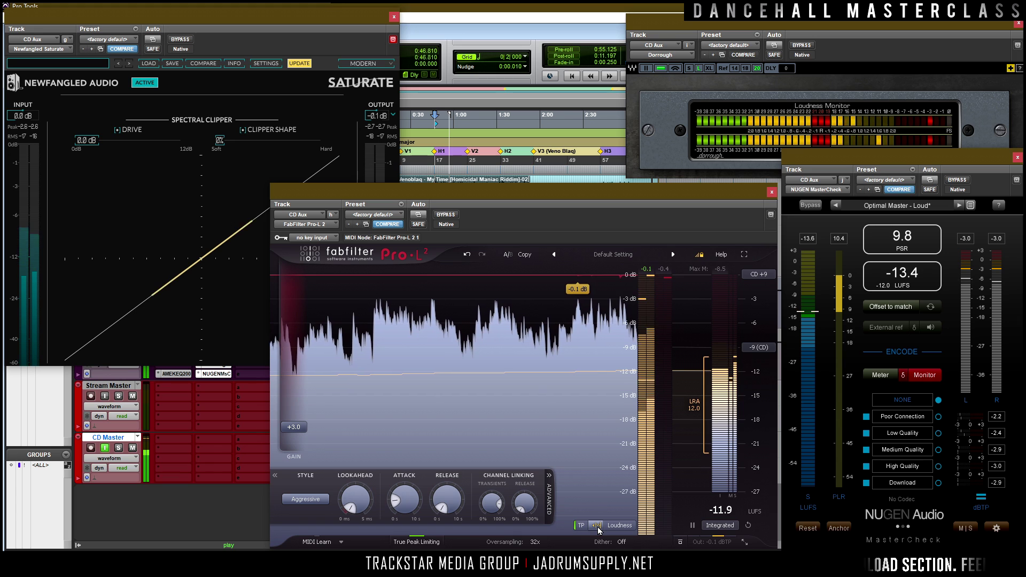
mouse_move(605, 531)
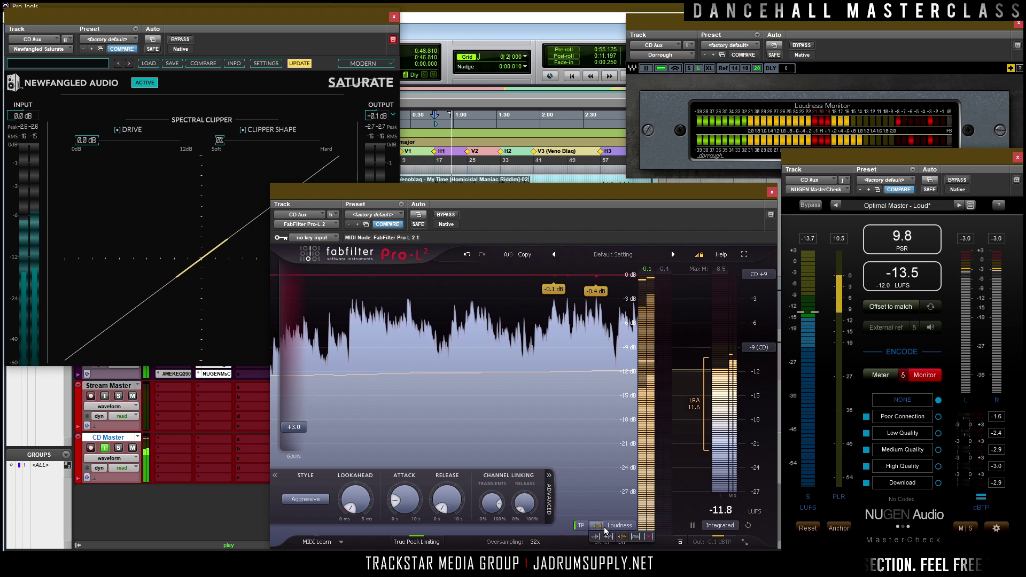
click(635, 536)
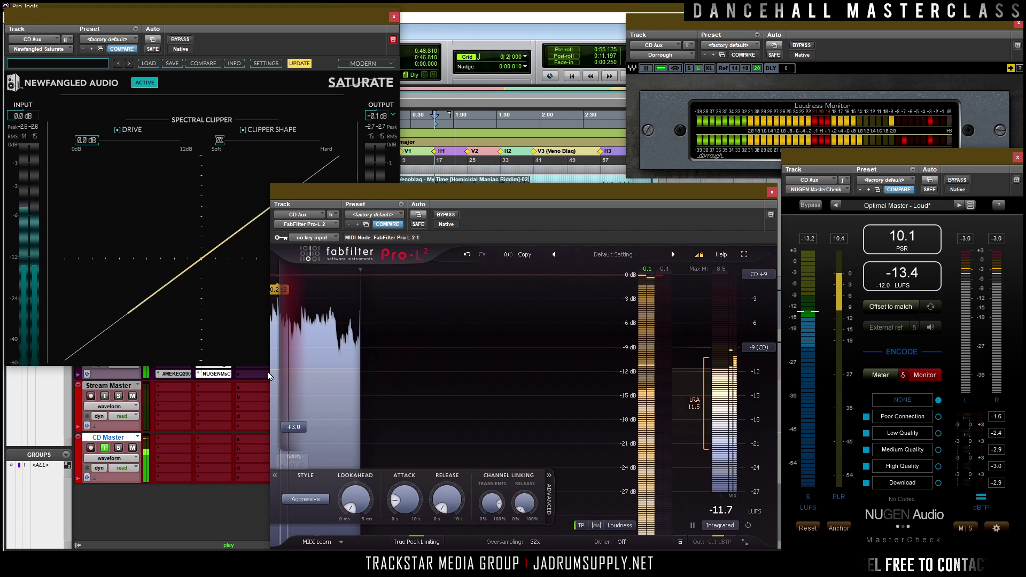
Step: Reset the CD Aux limiter's gain to +0.0 dB
click(200, 172)
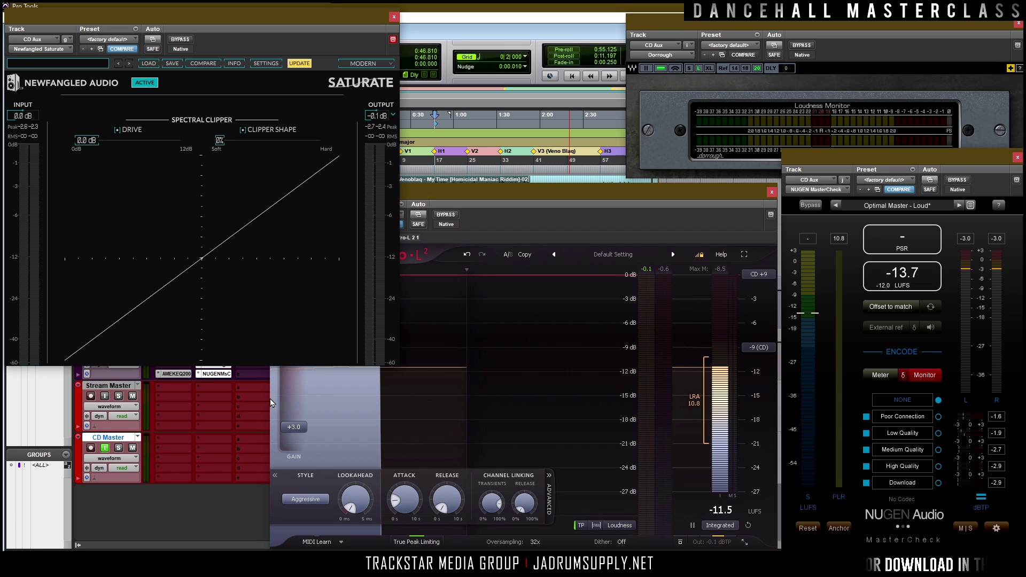
double_click(299, 435)
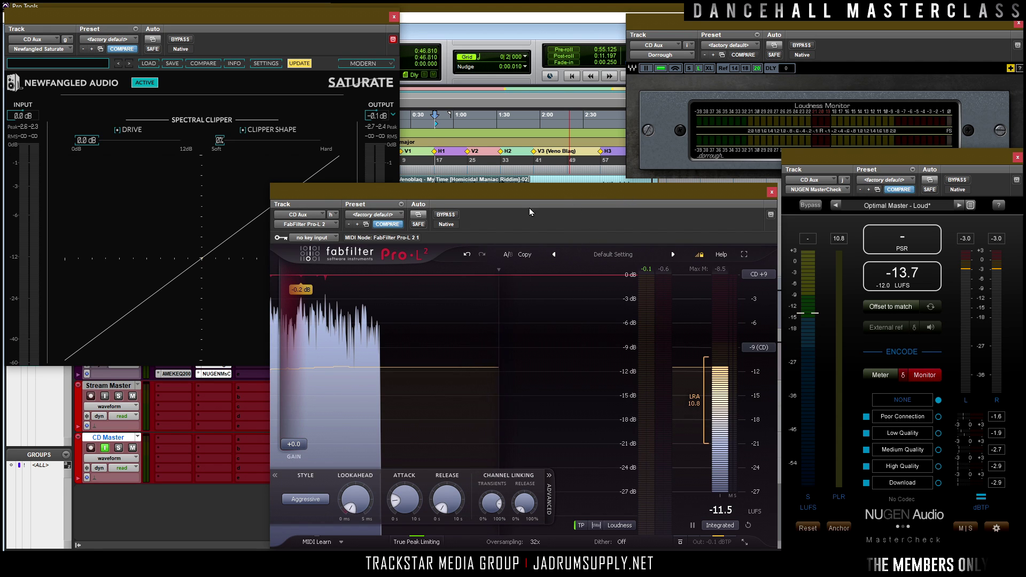
click(246, 227)
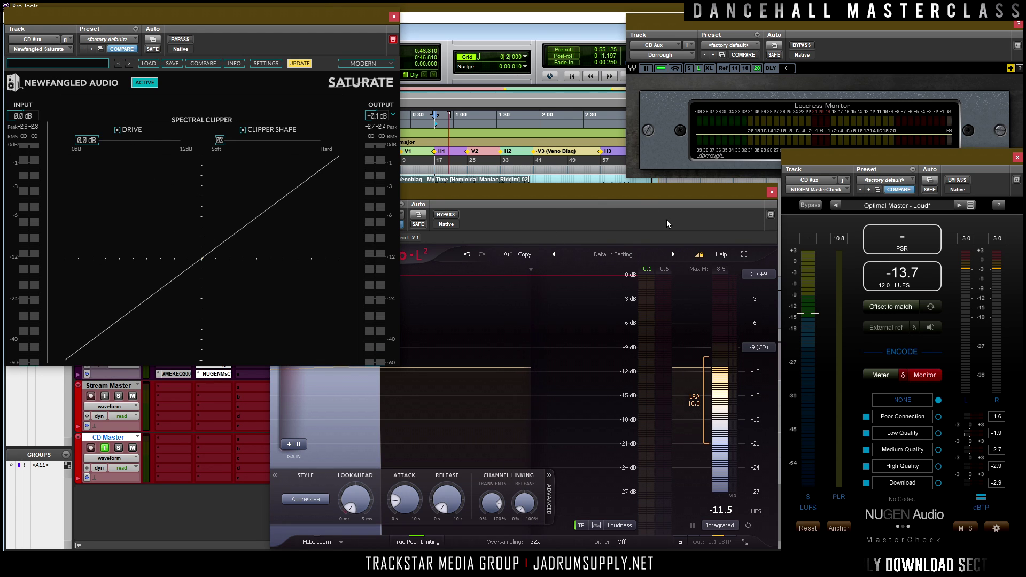
Step: Lower the CD Aux limiter's attack time and lengthen its release time
click(420, 517)
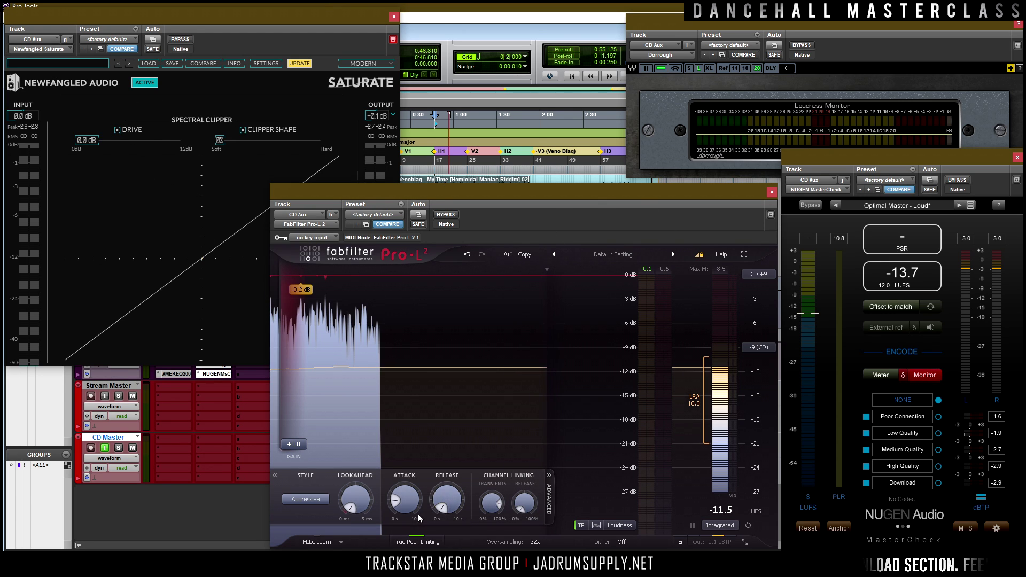
mouse_move(407, 501)
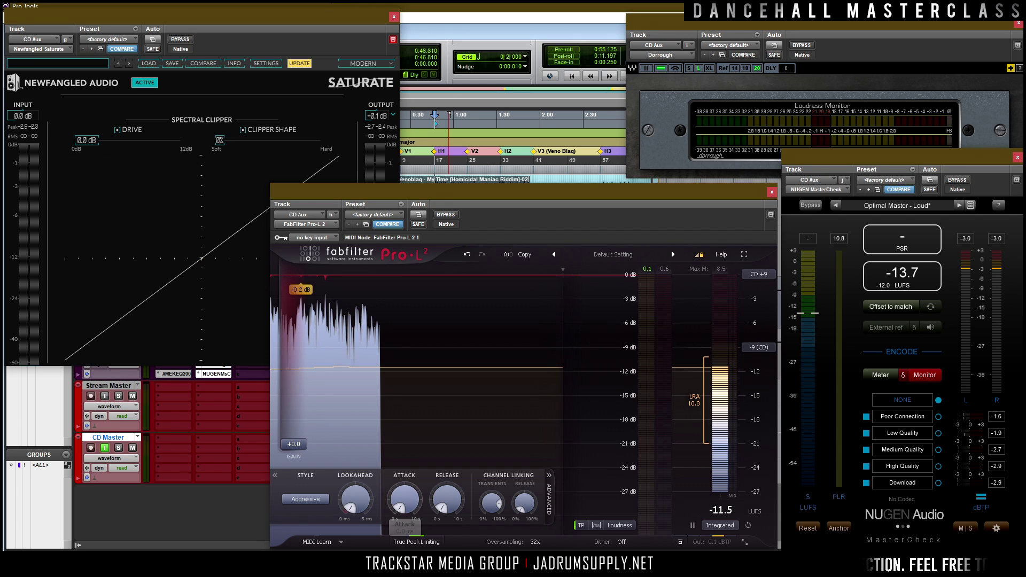
mouse_move(445, 503)
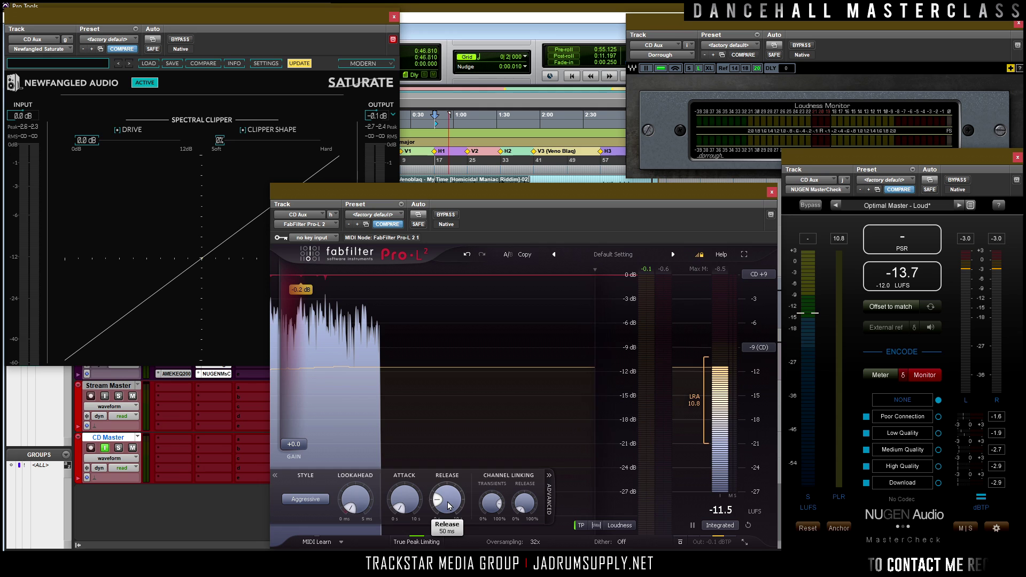
drag(448, 505, 444, 468)
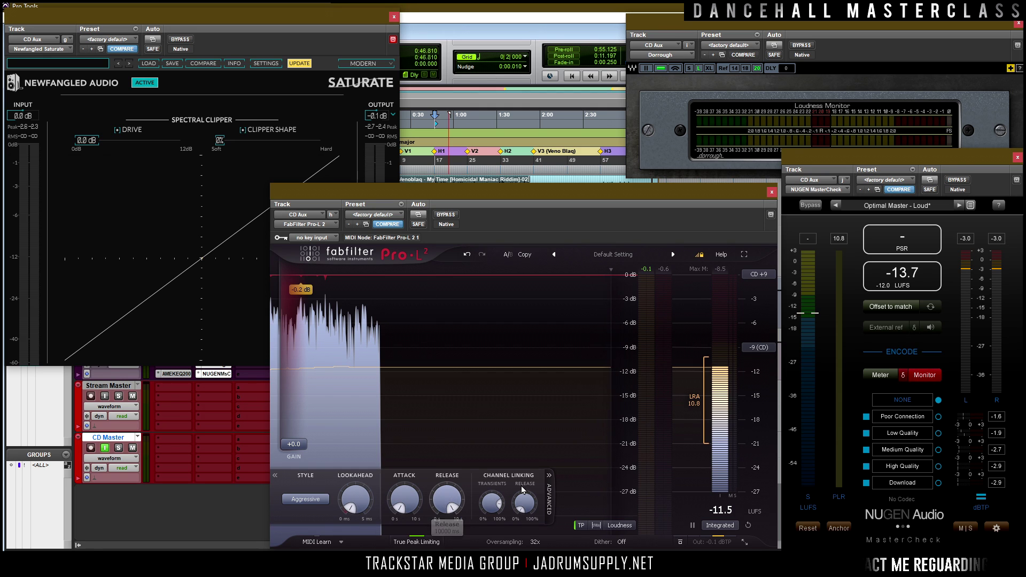
mouse_move(443, 507)
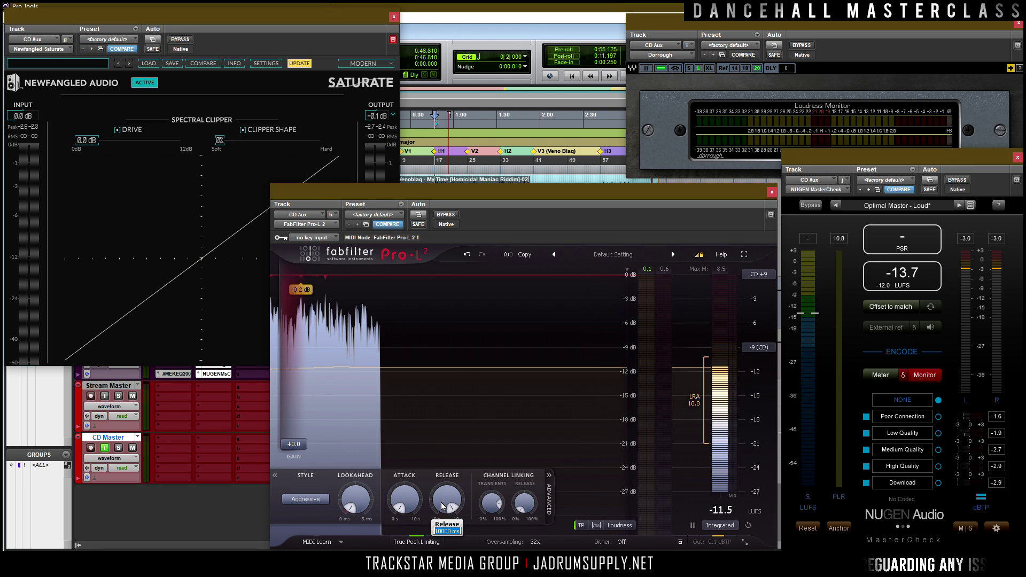
click(160, 210)
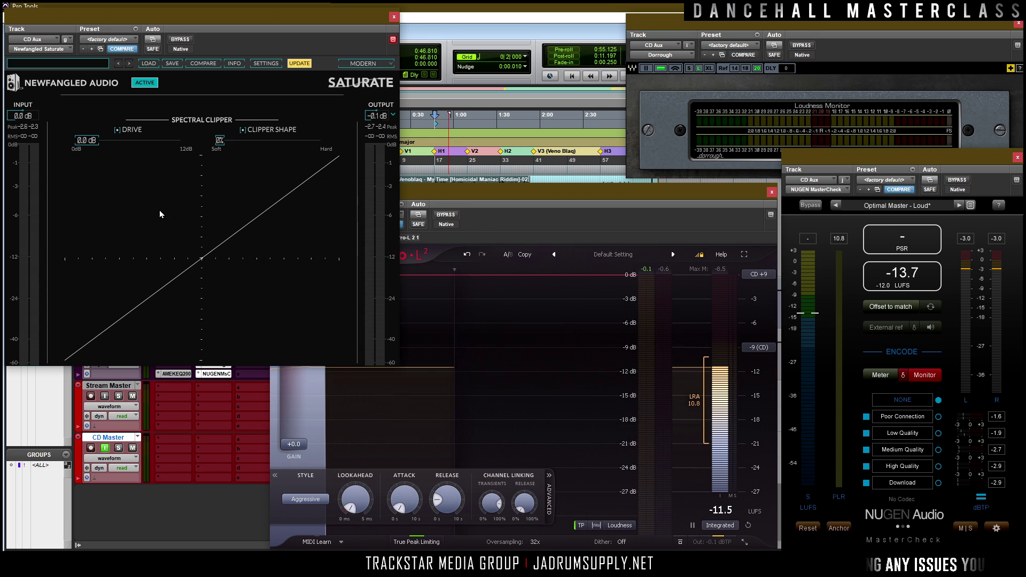
Step: Play the song briefly with the new limiter settings, and reposition the Pro-L 2 window between Saturate and the Dorrough and MasterCheck meters
key(space)
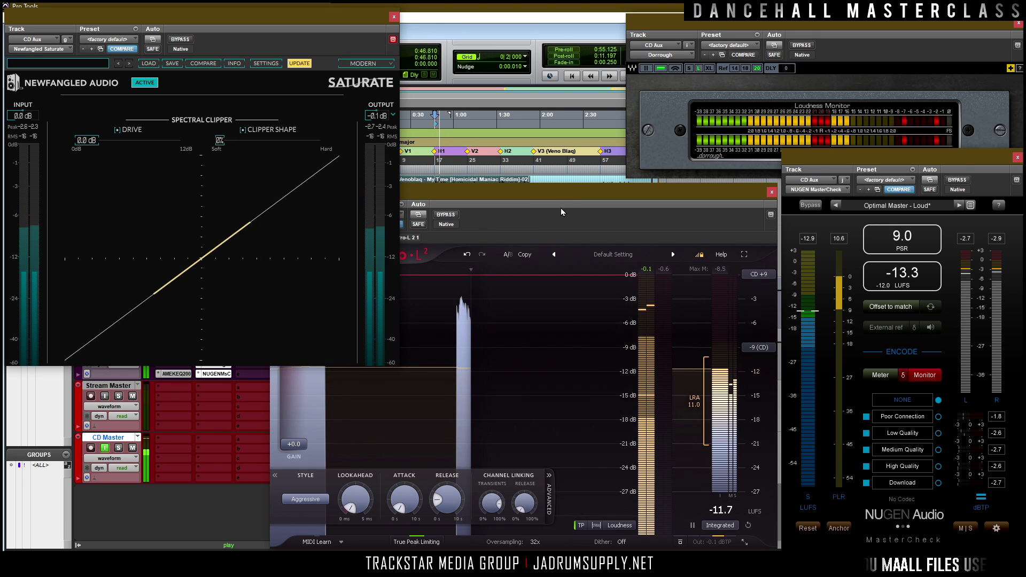
drag(716, 194, 735, 182)
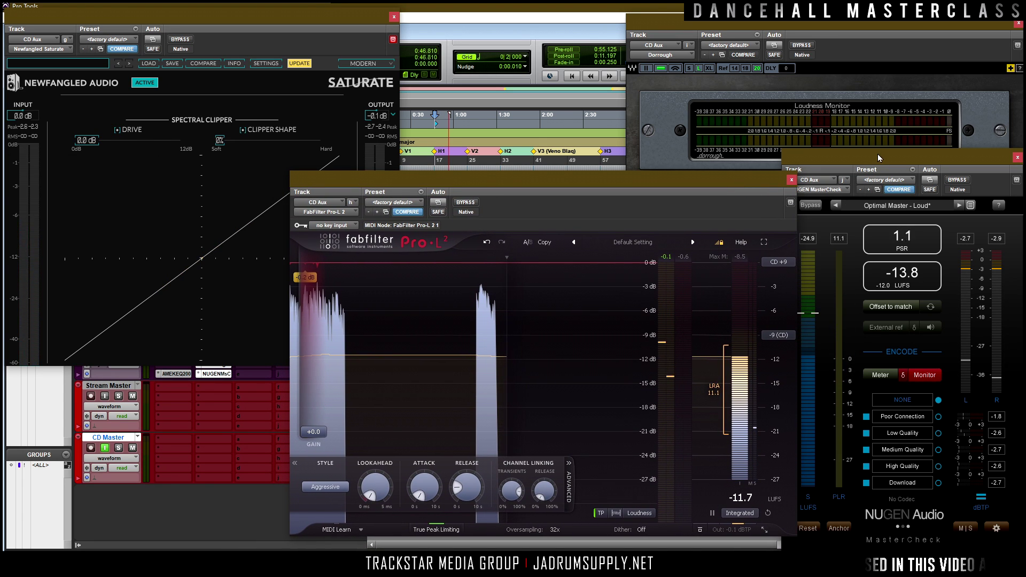
click(983, 101)
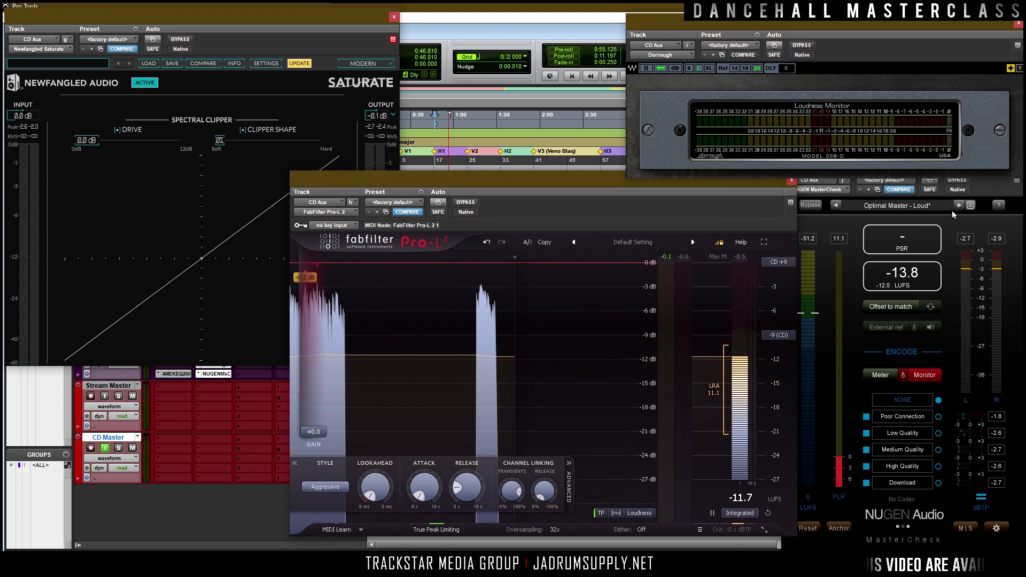
click(954, 228)
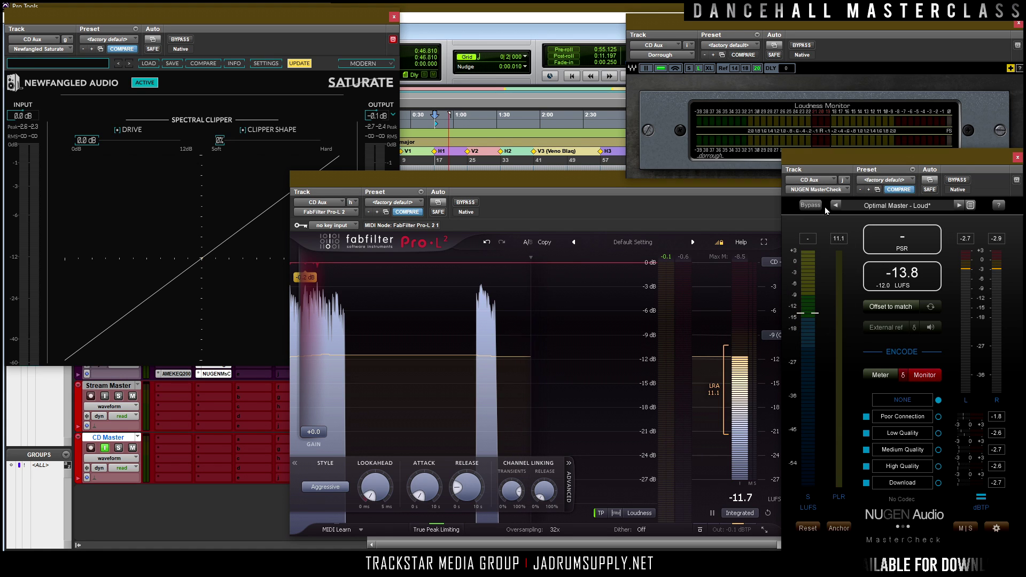
click(751, 171)
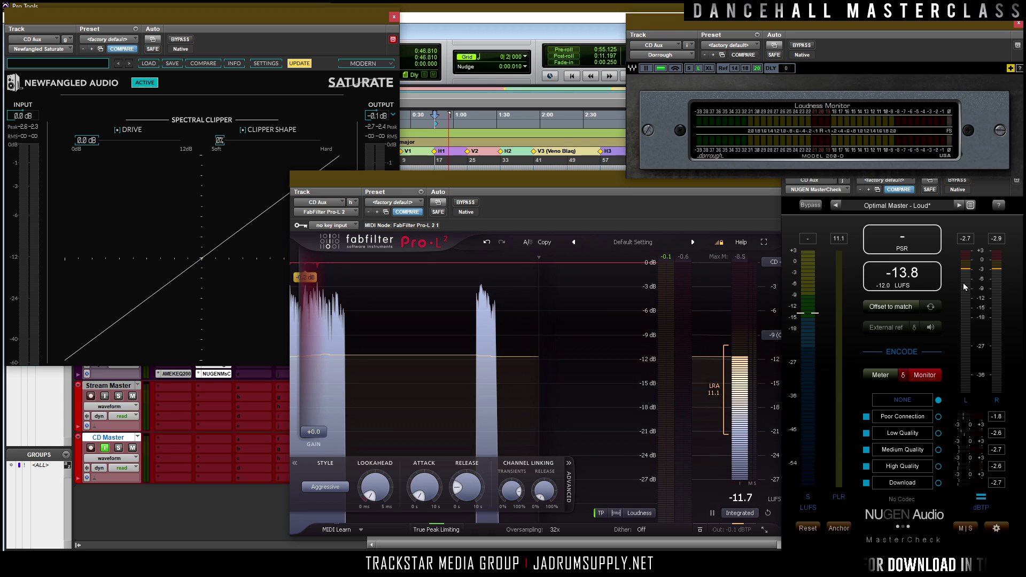
click(730, 193)
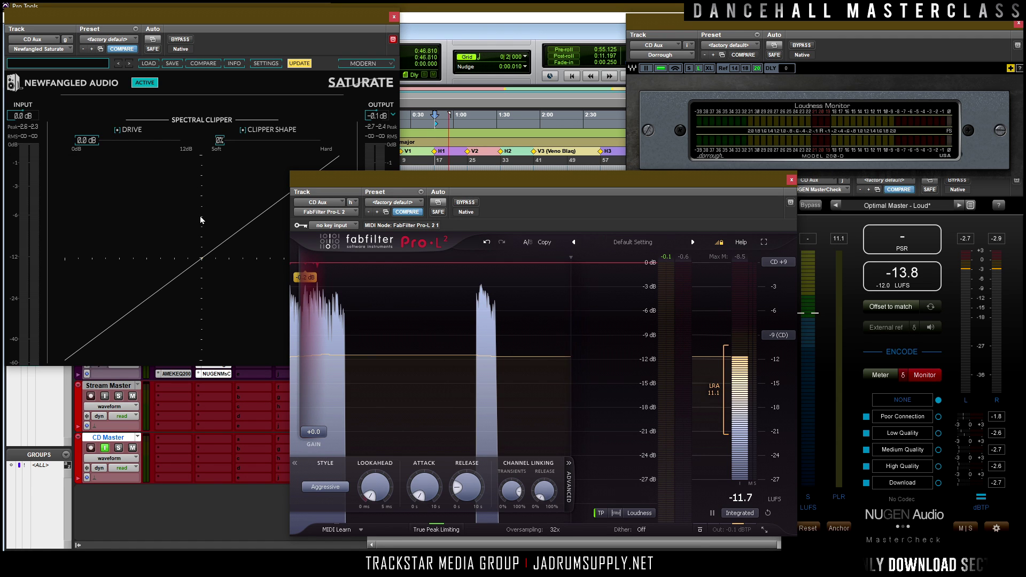
Step: Set Saturate's clipper shape to 90% on the CD Aux while auditioning the song
key(space)
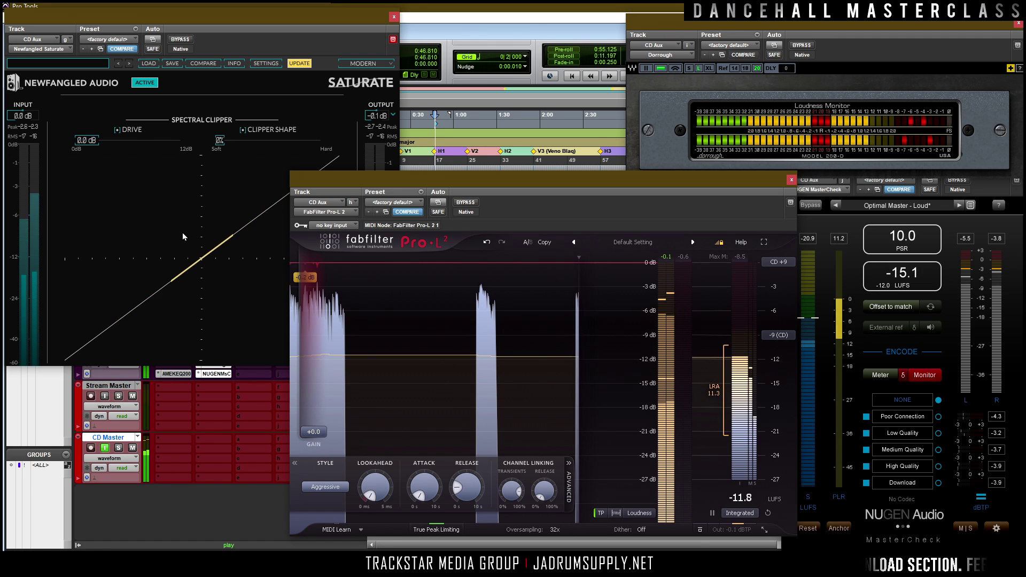
drag(217, 141, 383, 146)
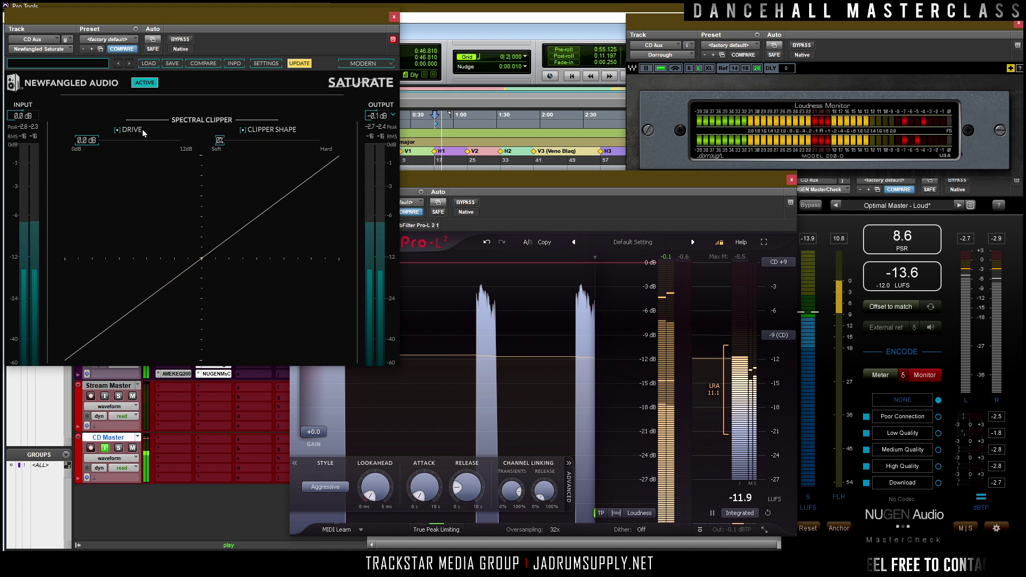
key(space)
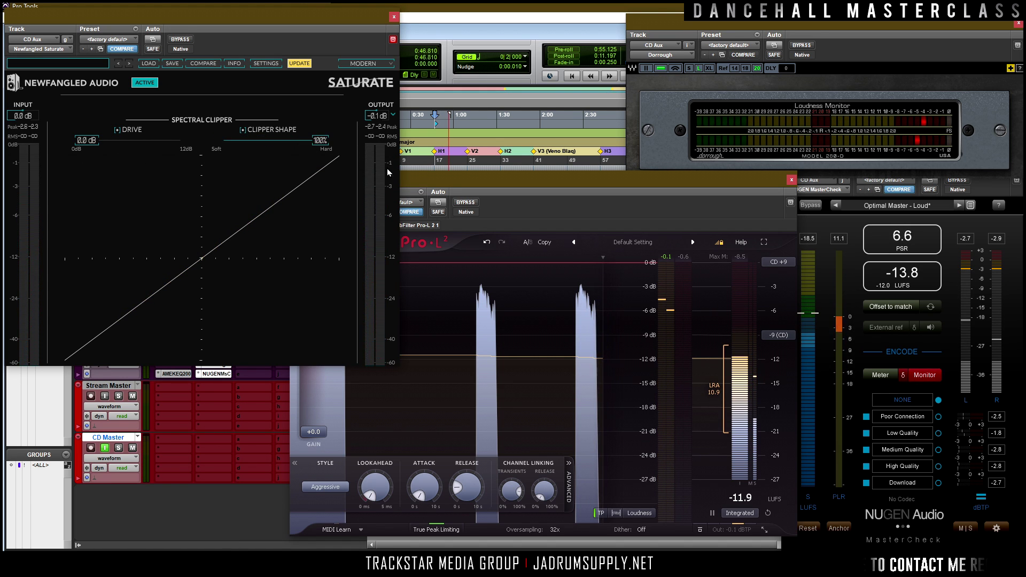
drag(321, 141, 3, 134)
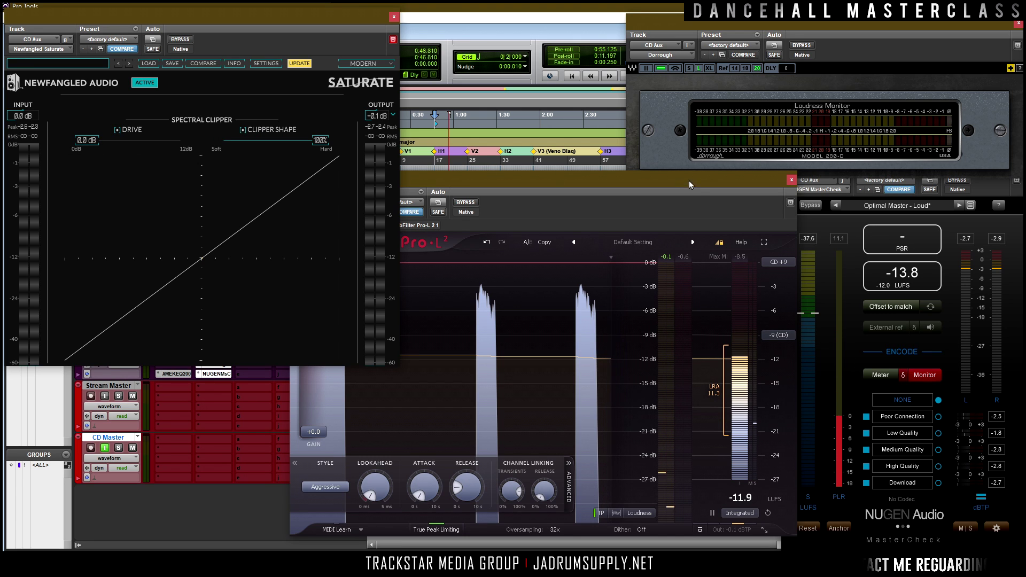
key(space)
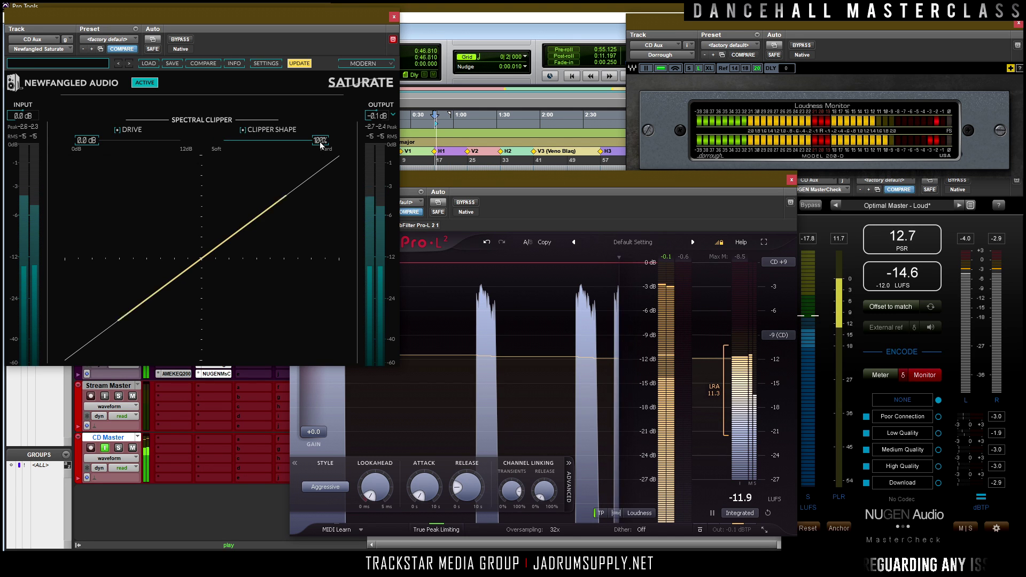
scroll(324, 153, down, 1)
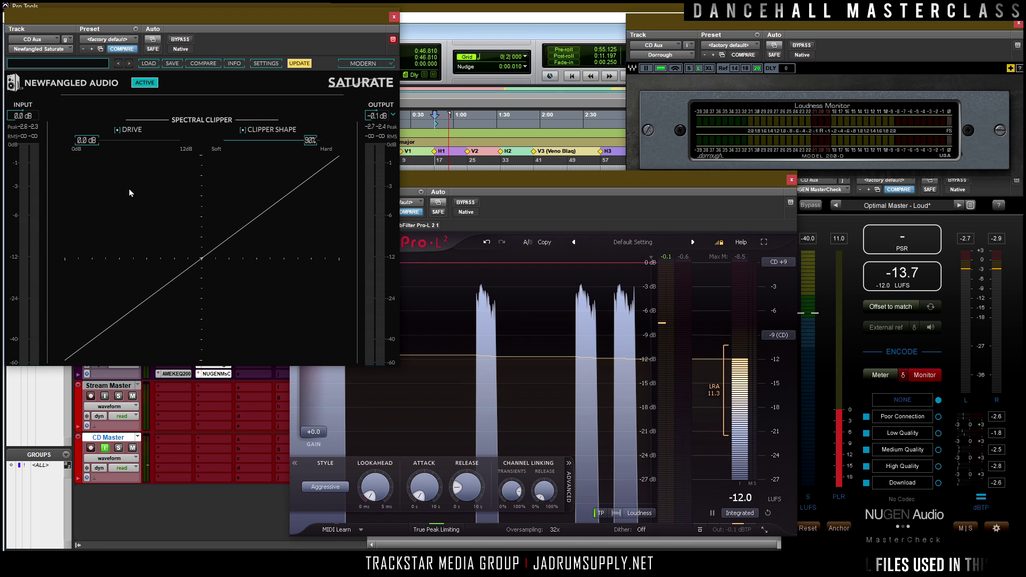
Step: During playback, set Saturate's drive to 2.8 dB and its clipper shape to 80%
key(space)
drag(94, 145, 138, 140)
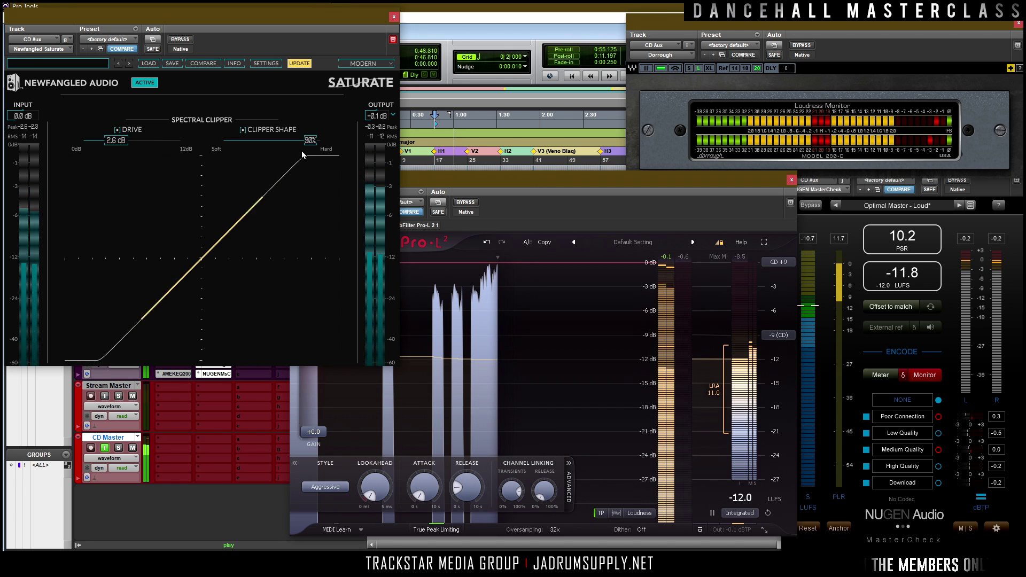
drag(304, 143, 292, 145)
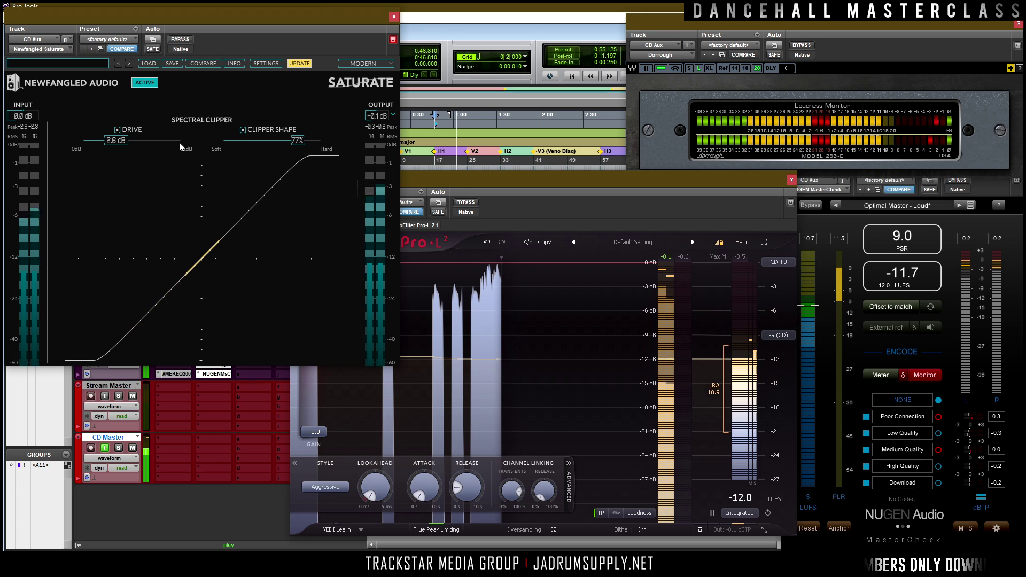
drag(116, 142, 125, 145)
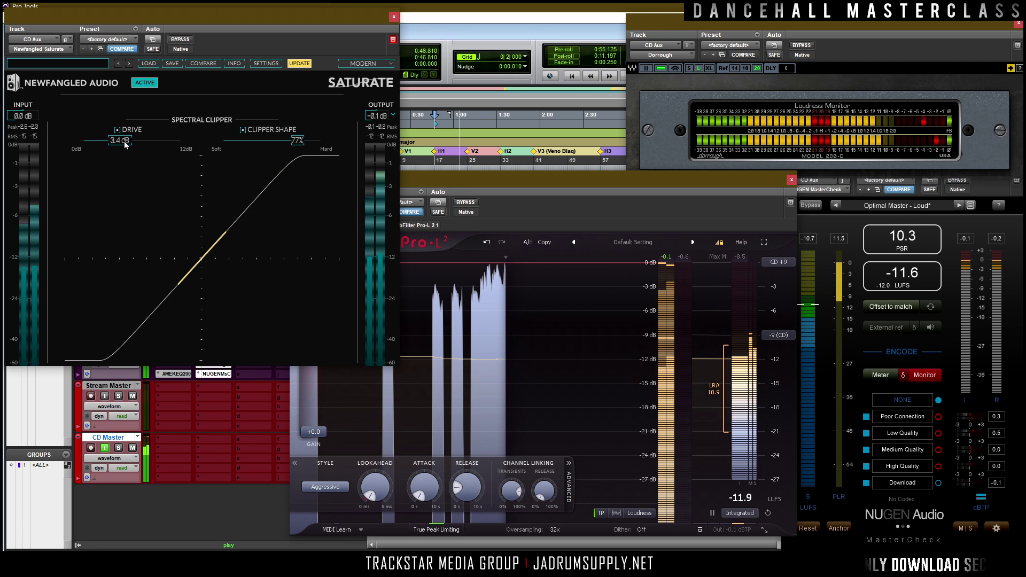
drag(125, 145, 119, 145)
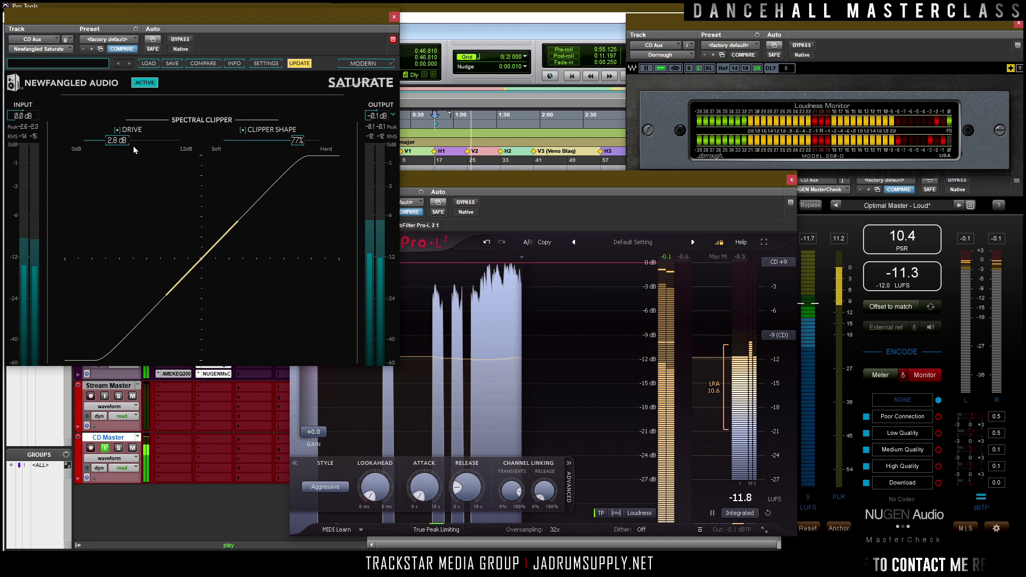
drag(294, 139, 305, 140)
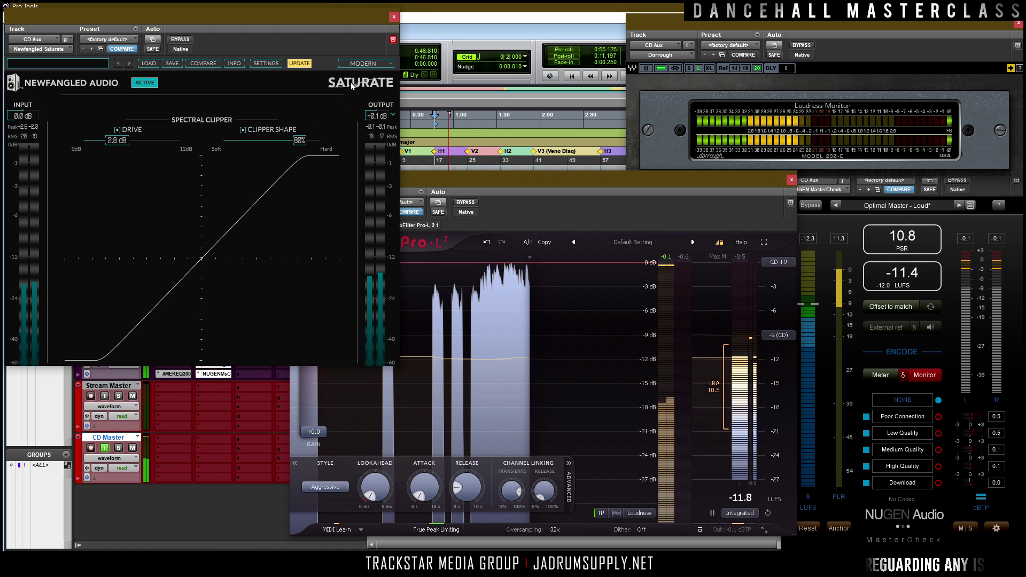
Step: Compare Saturate's Twin Turbo, Modern and Newfangled color themes during playback, and settle on Newfangled
click(369, 64)
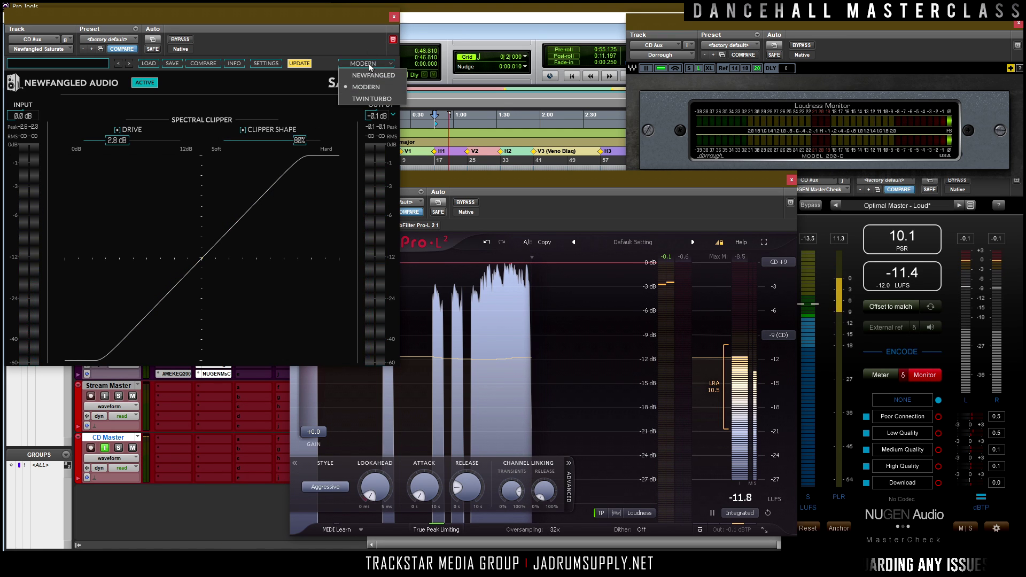
click(373, 99)
key(space)
click(372, 65)
click(374, 75)
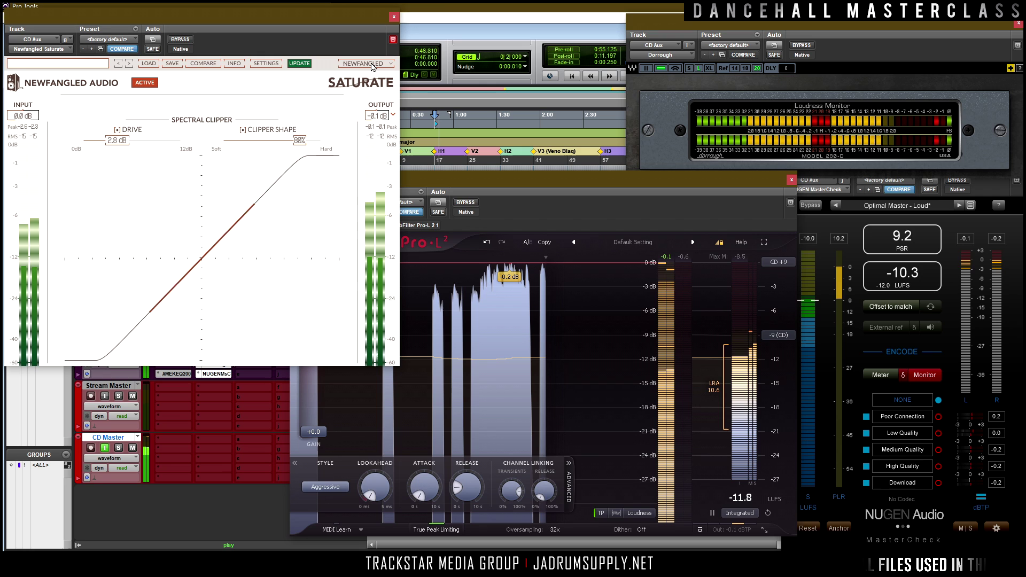
click(372, 65)
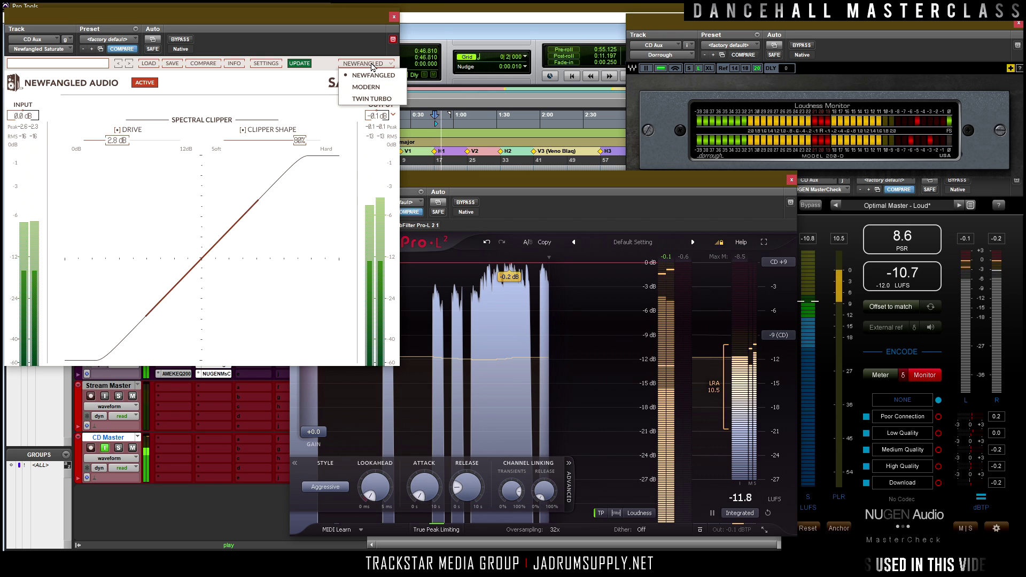
click(363, 87)
click(365, 64)
click(360, 98)
click(365, 63)
click(366, 76)
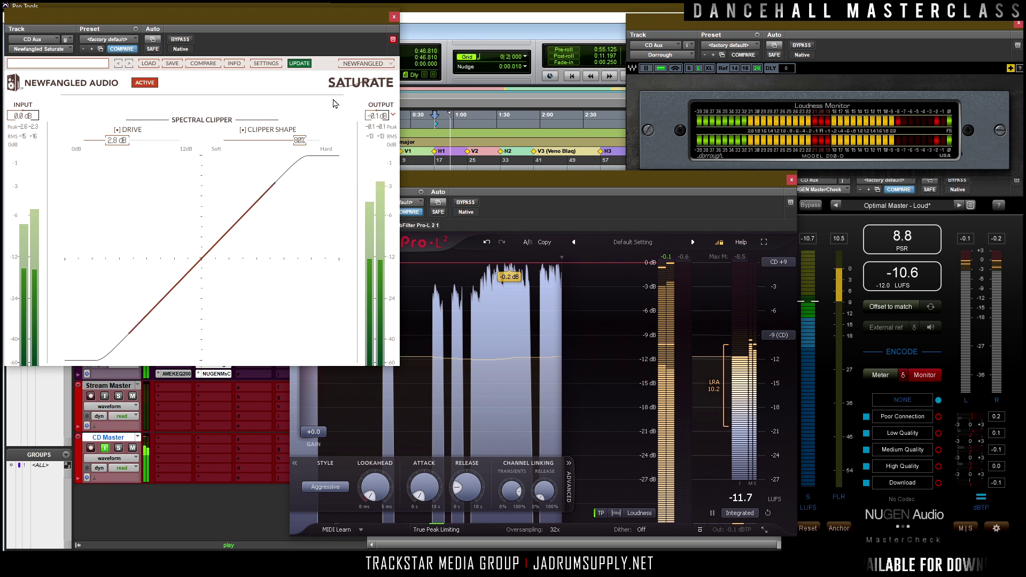
Step: Set Saturate's drive to 3.2 dB and clipper shape to 85%, and play the song with the new settings
key(space)
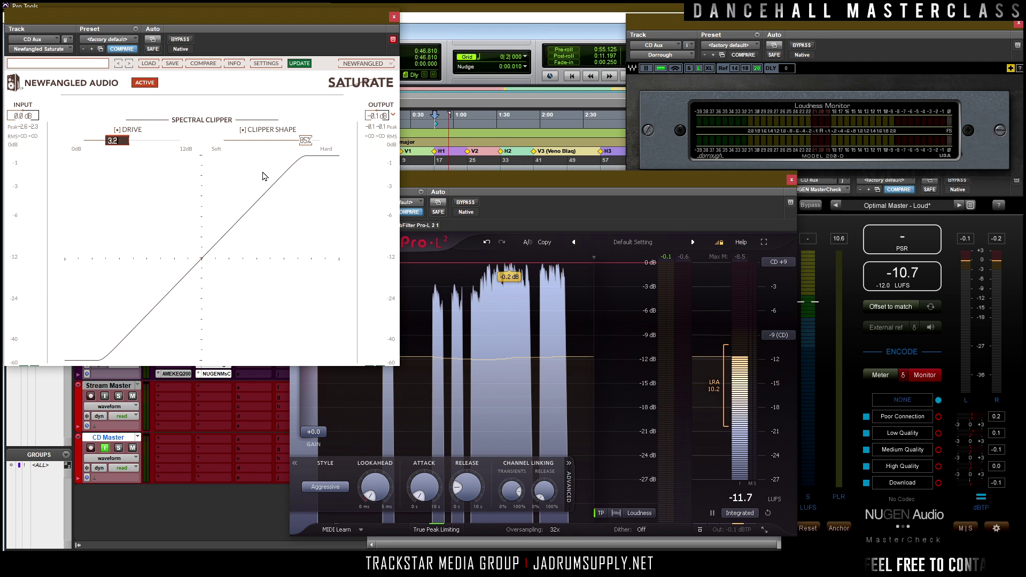
key(space)
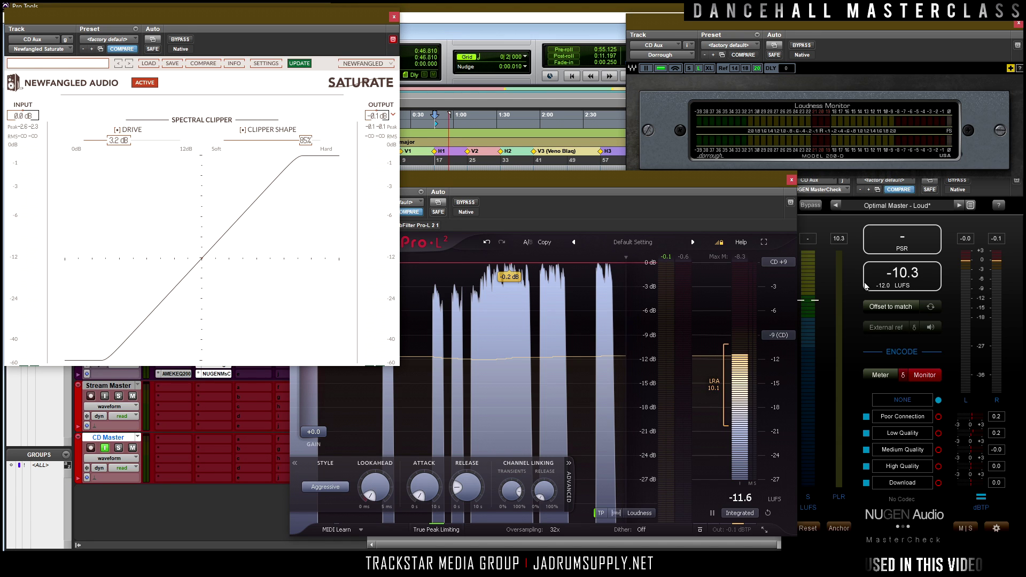
key(space)
Step: Bring the Pro-L 2 limiter to the front, expand it to full screen, and play the song through it
click(592, 178)
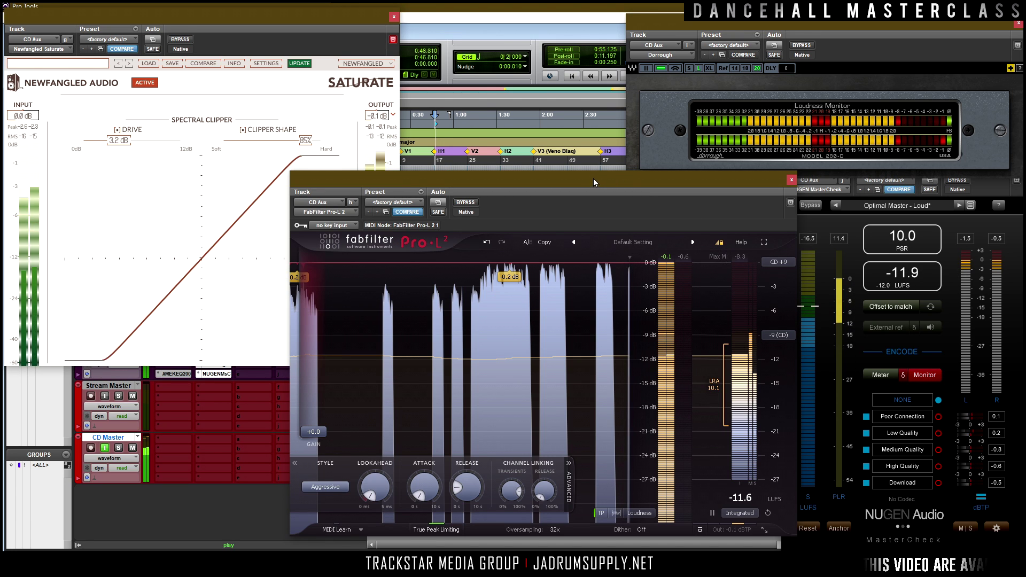
key(space)
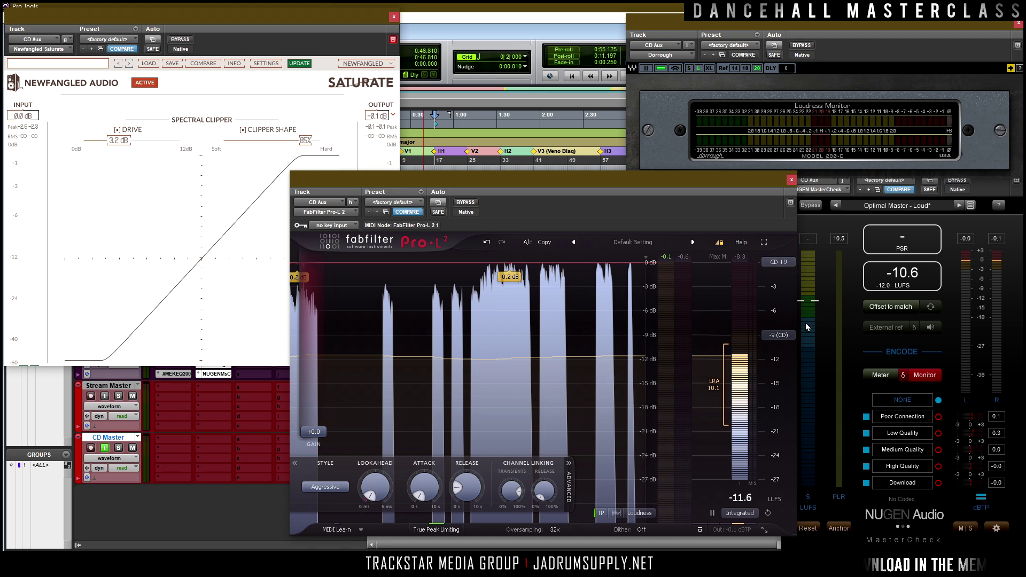
click(764, 242)
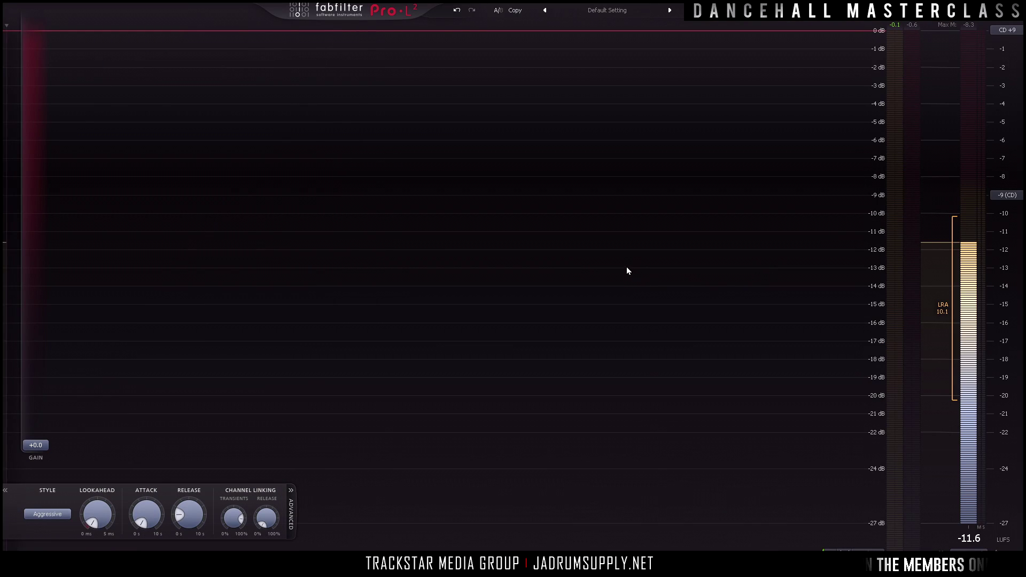
key(space)
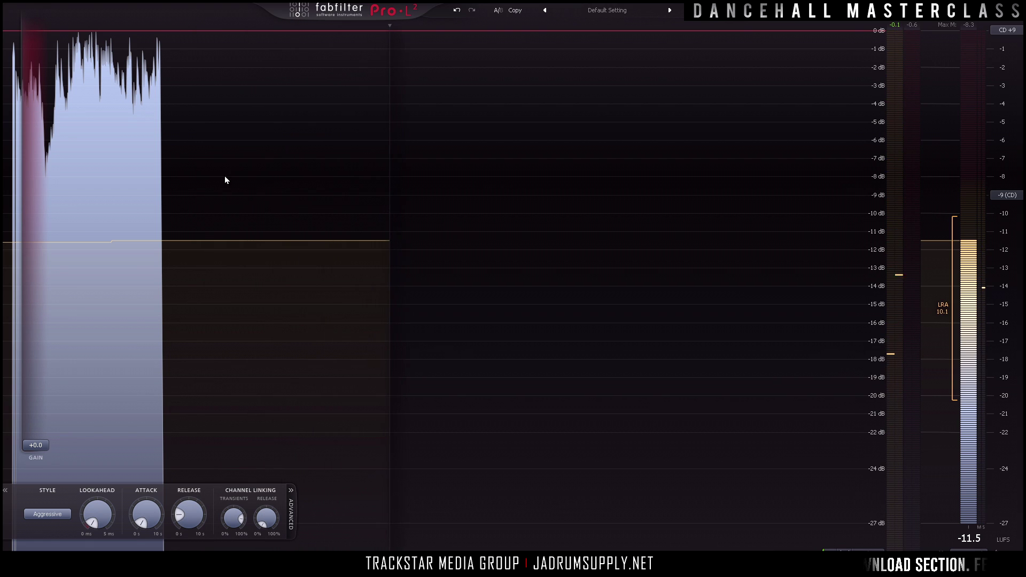
click(53, 515)
click(194, 406)
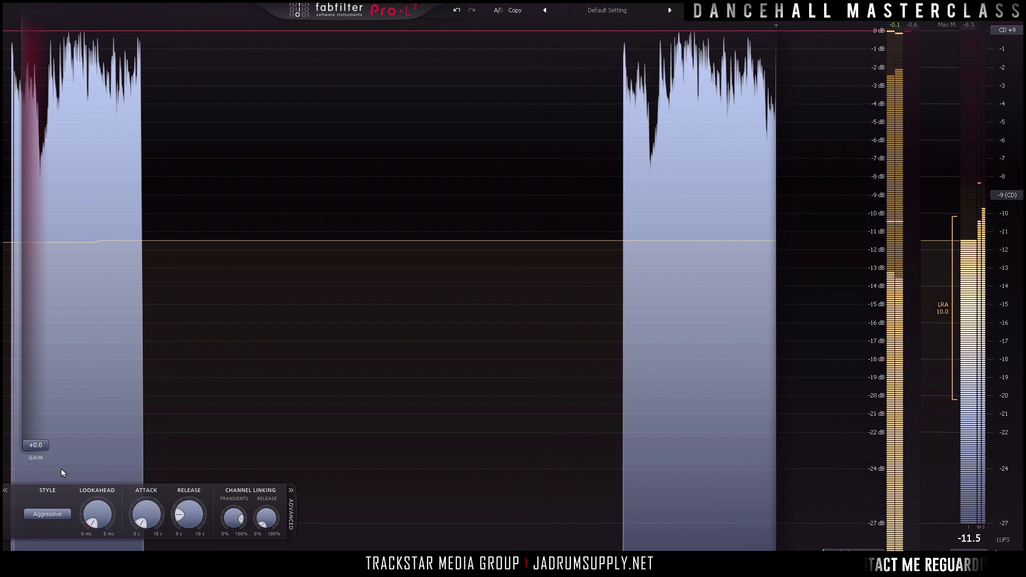
Step: Set the Pro-L 2 limiter's gain to +1.0 dB
double_click(39, 453)
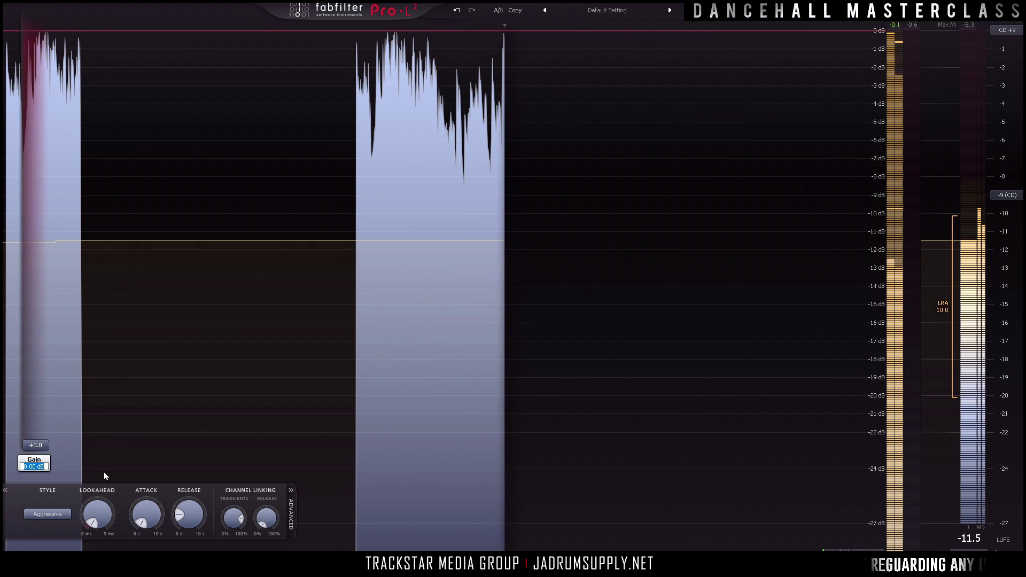
text(1)
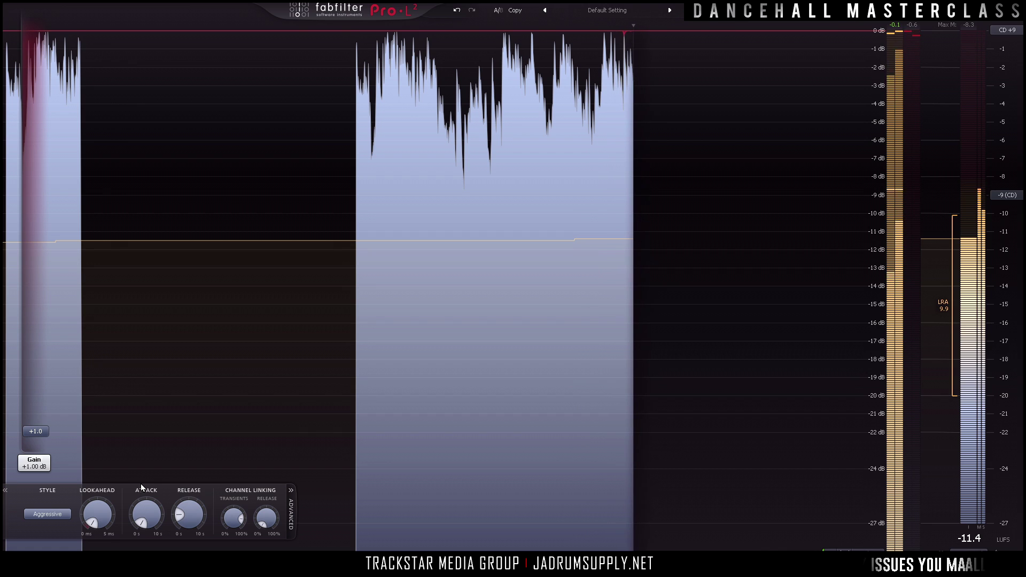
key(Return)
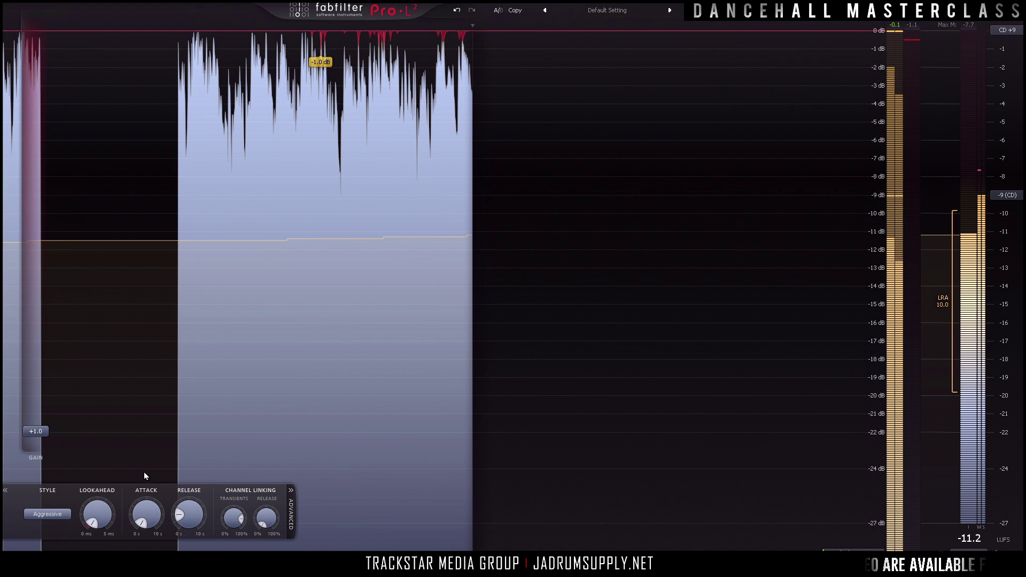
Step: Set the limiter's channel link release to 75% and channel link transients to 90%
double_click(267, 523)
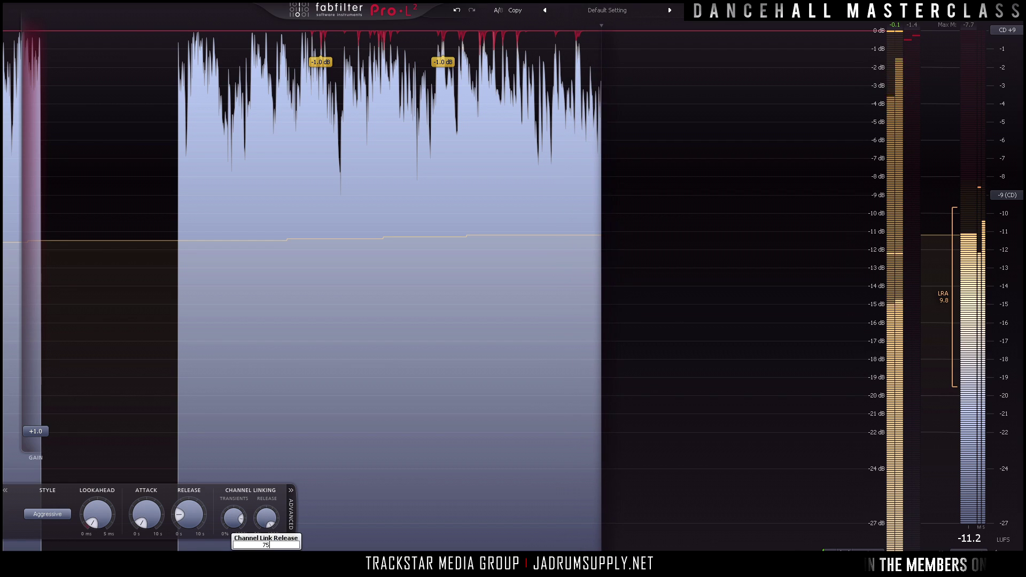
text(80)
key(Return)
drag(233, 517, 234, 536)
double_click(231, 525)
text(100)
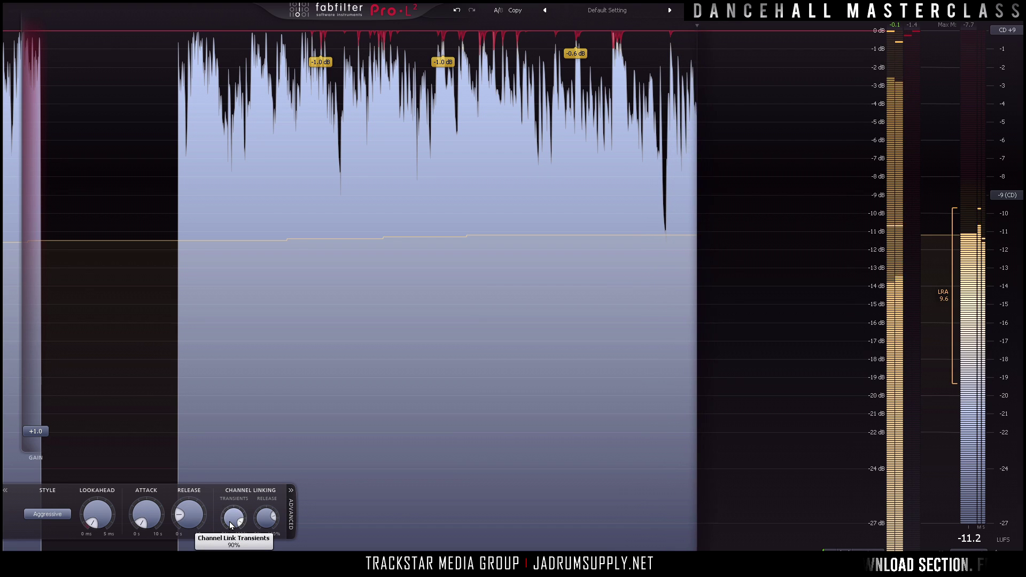
key(Return)
Step: Audition the limiter's Transparent, Dynamic and Modern styles while the song plays
click(47, 515)
click(49, 431)
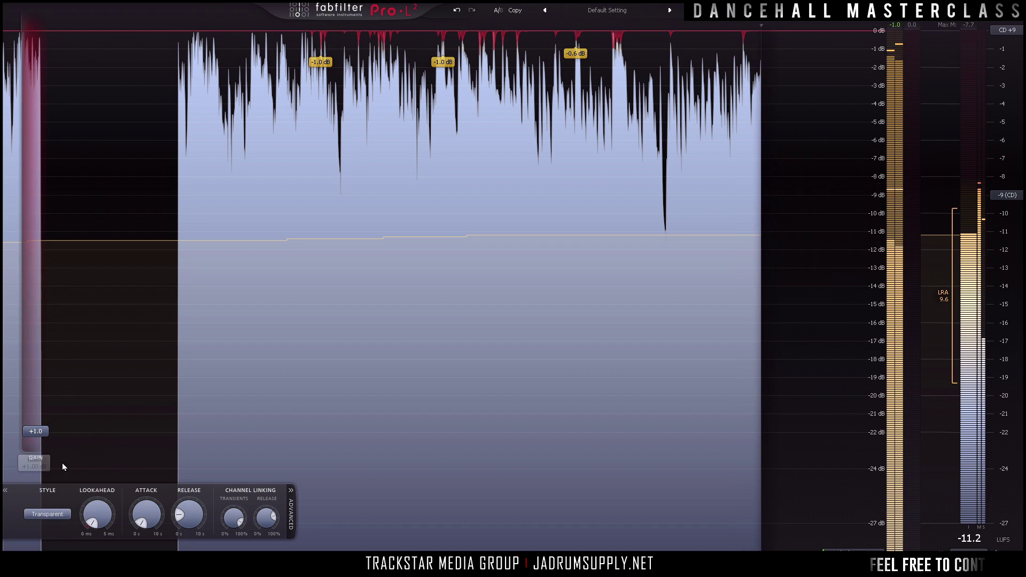
click(63, 516)
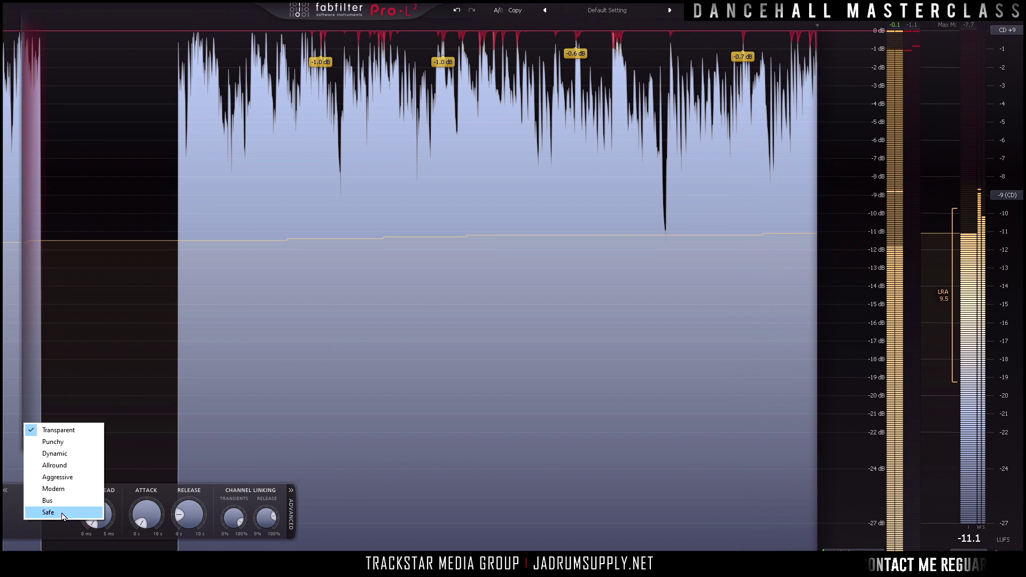
click(67, 454)
click(61, 516)
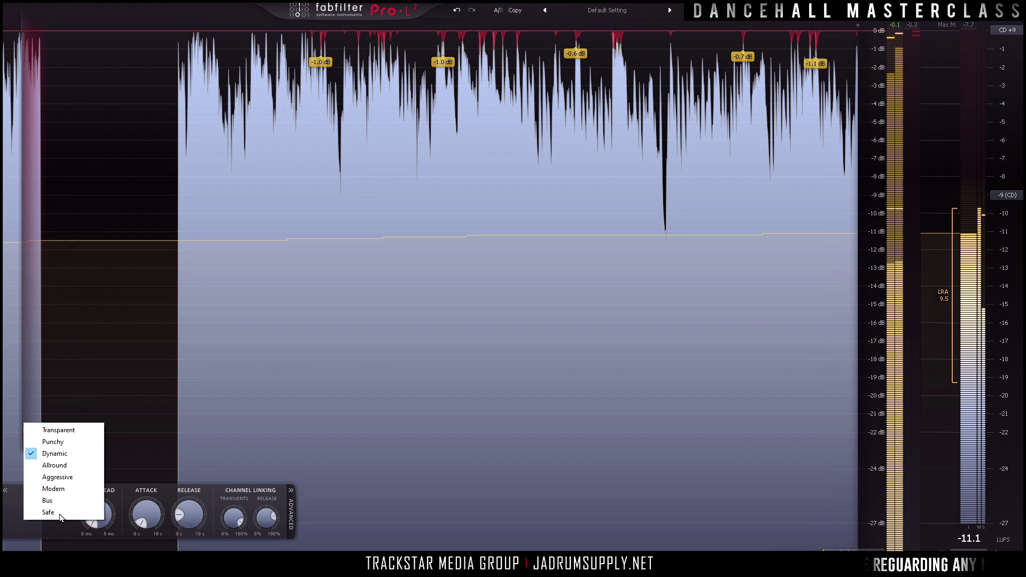
click(47, 490)
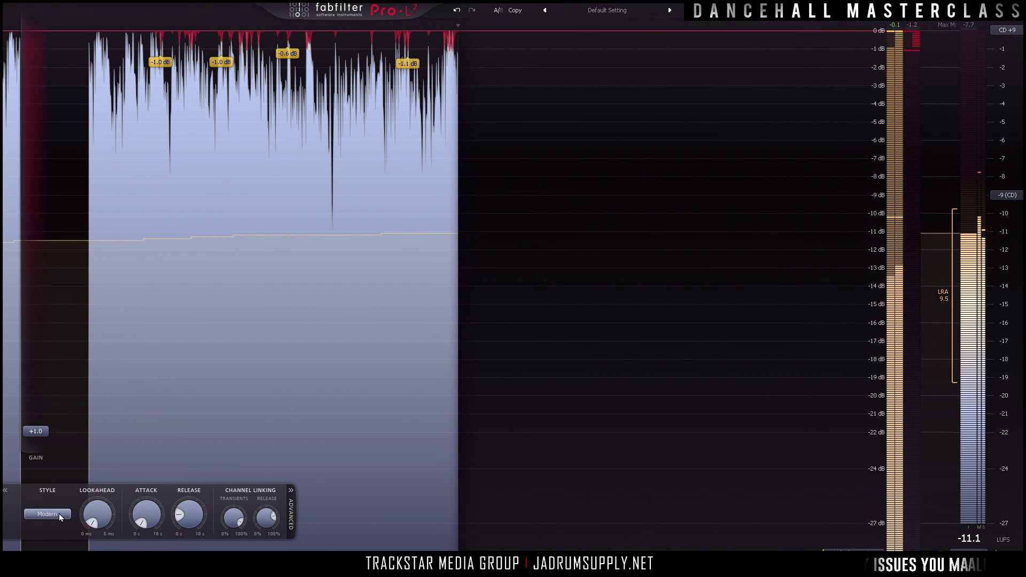
Step: Audition the limiter's Safe, Aggressive and Allround styles while the song plays
click(59, 514)
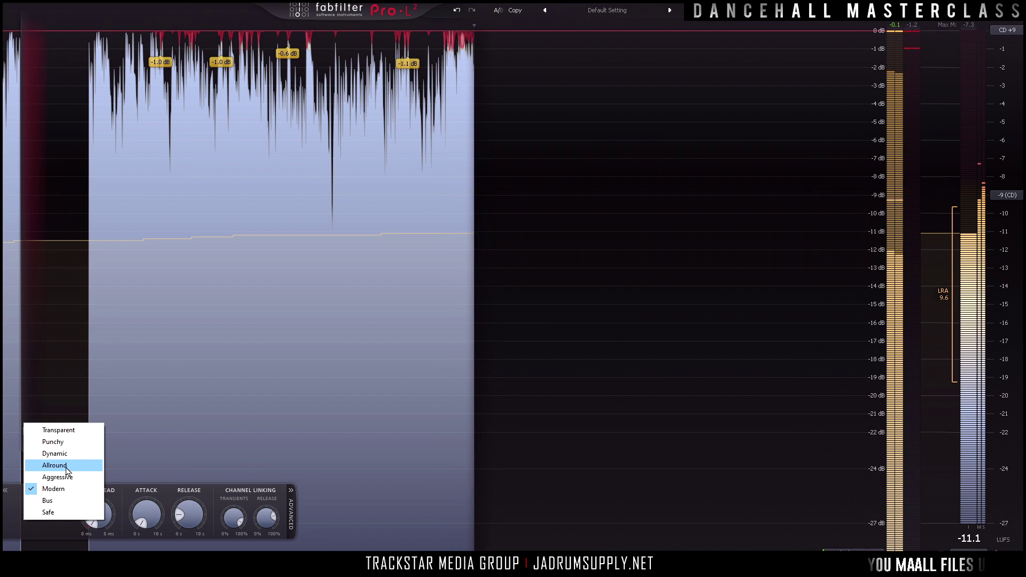
click(49, 512)
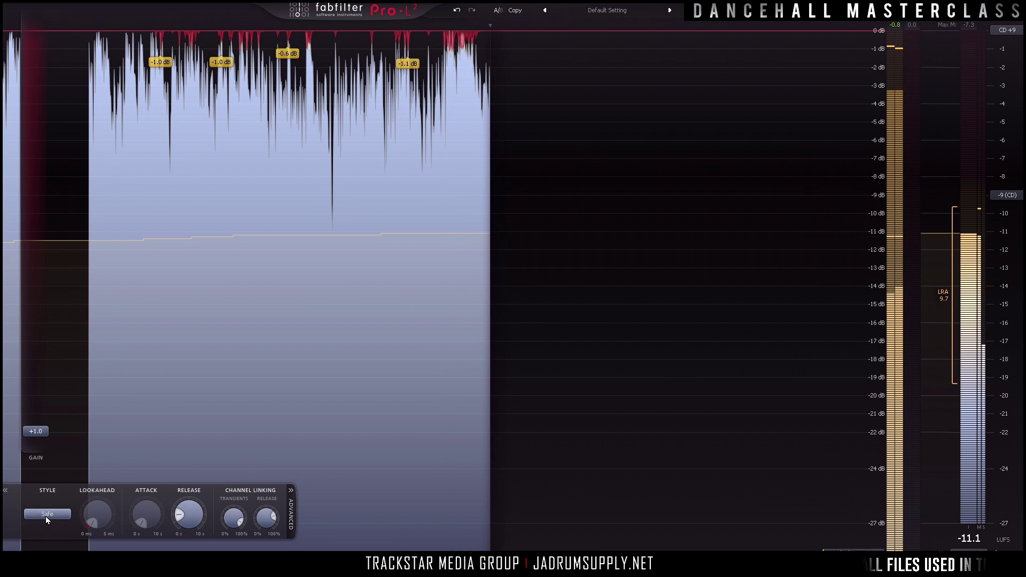
click(47, 514)
click(68, 478)
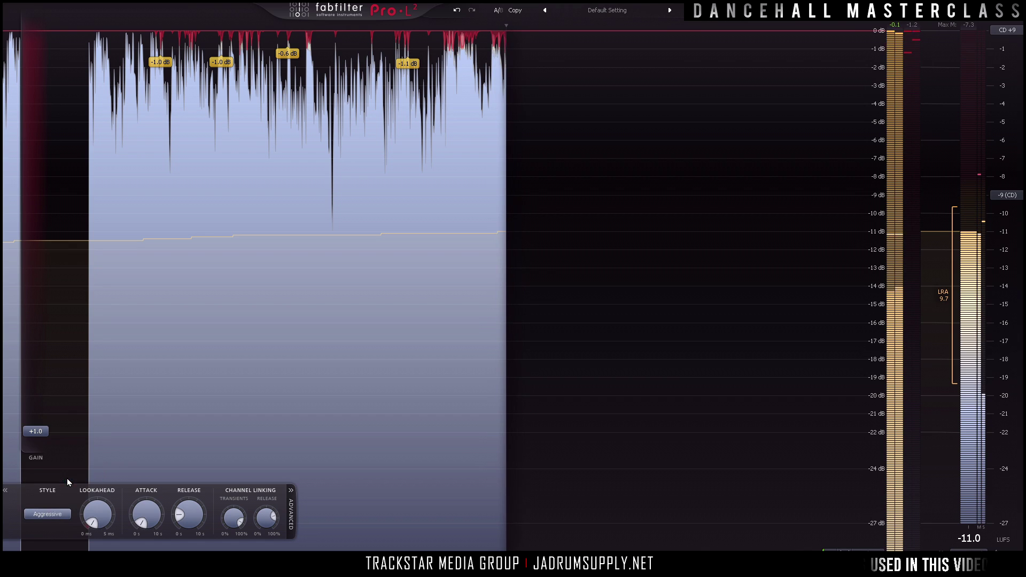
click(54, 507)
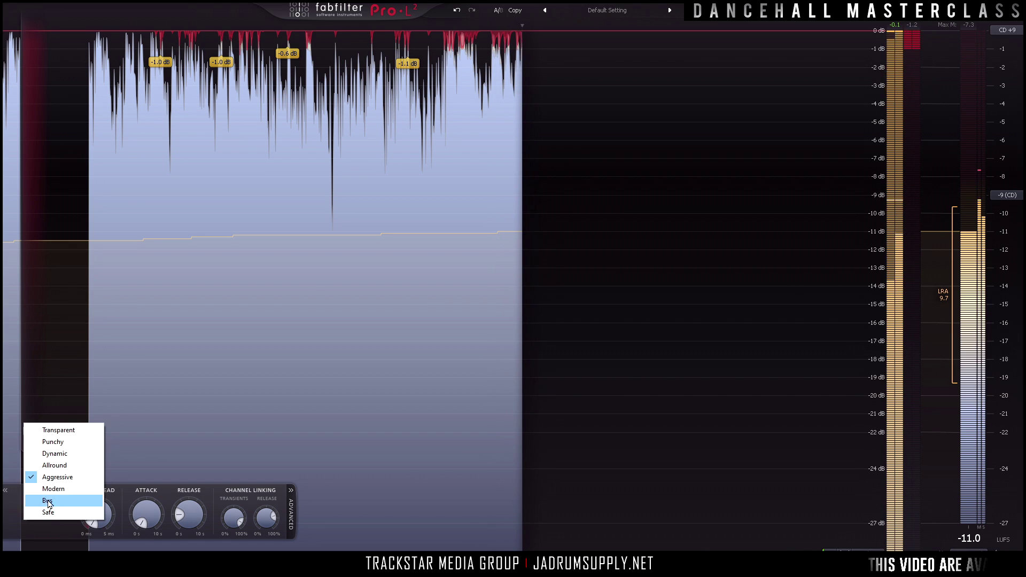
click(59, 465)
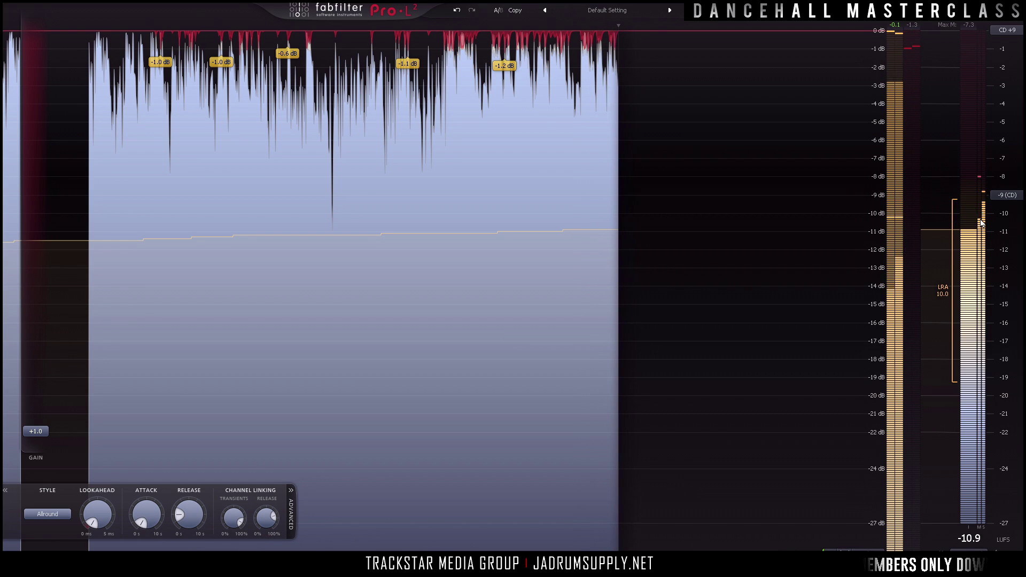
Step: Try a limiter gain of +0.5 dB
double_click(33, 431)
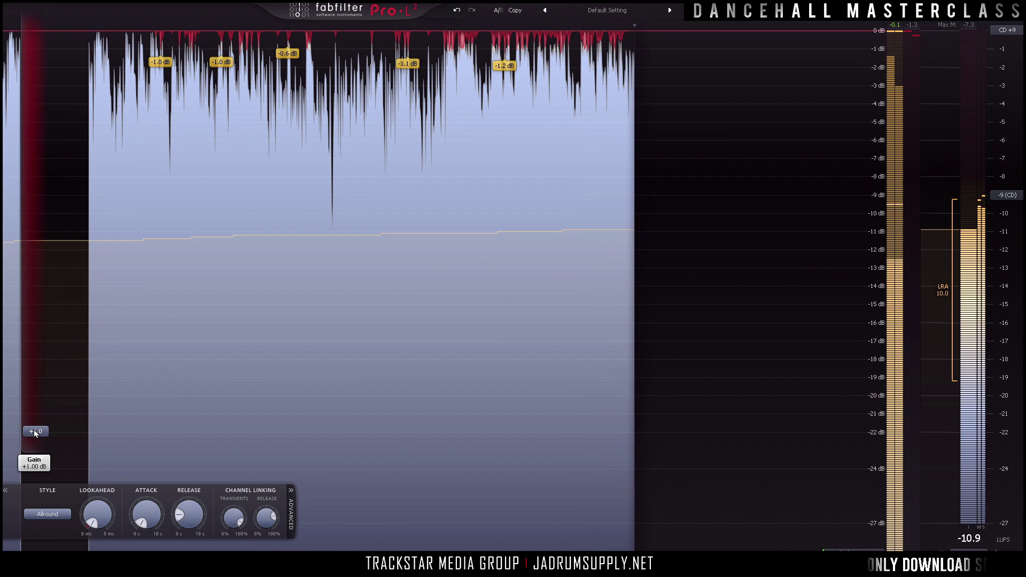
text(0.5)
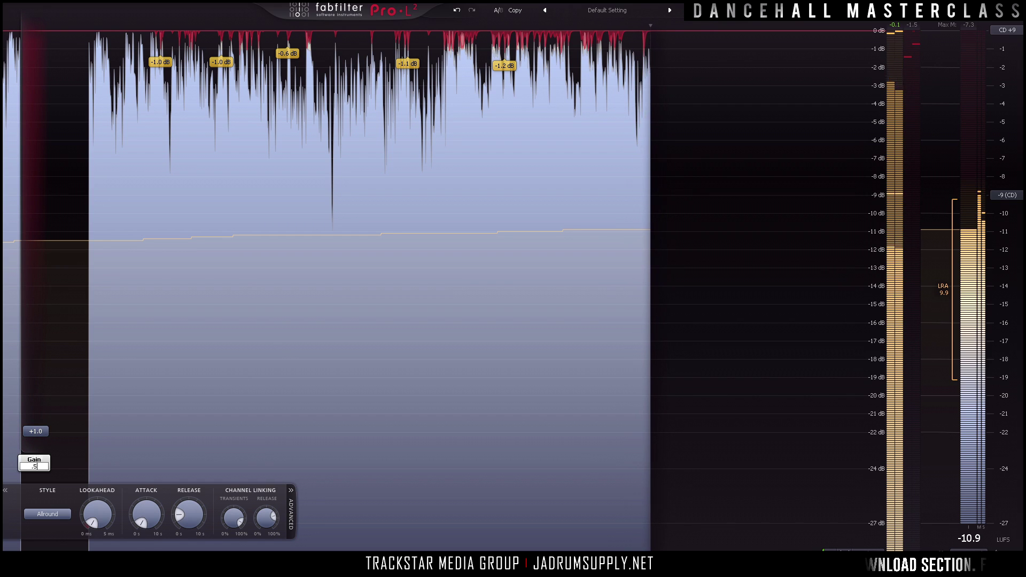
key(Return)
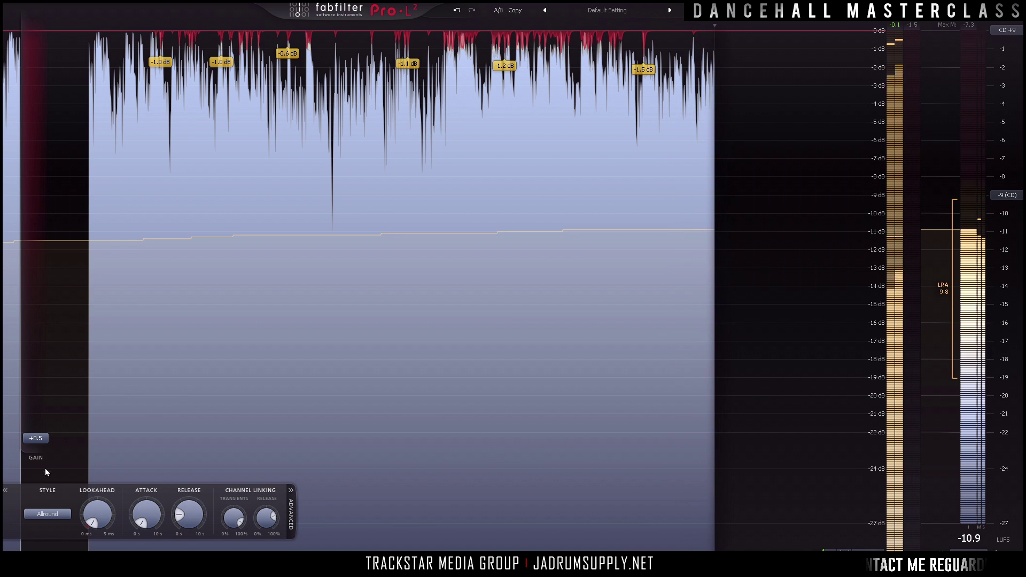
Step: Set the limiter's gain to +0.7 dB and its style to Aggressive
double_click(37, 440)
text(.7)
key(Return)
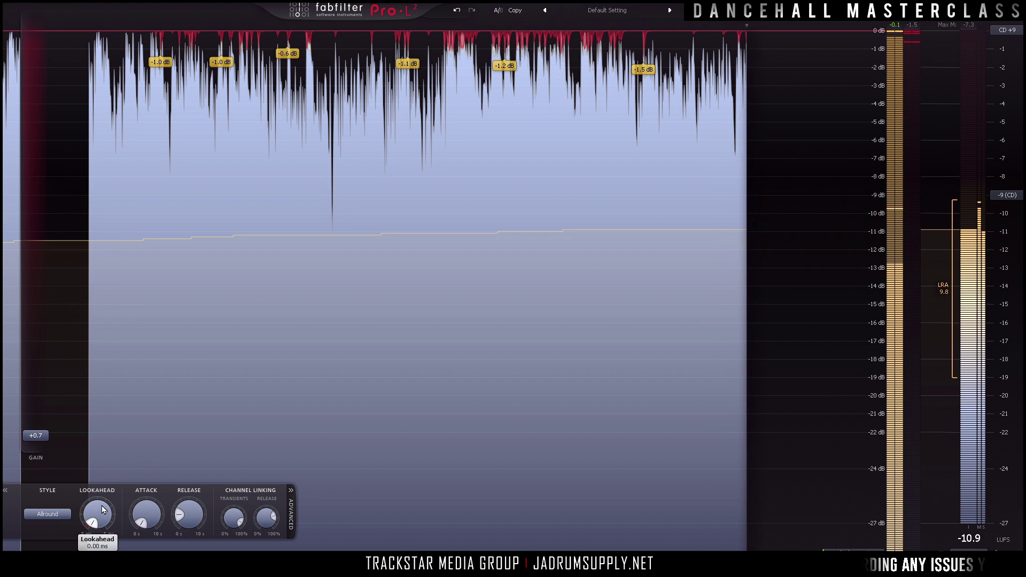
click(55, 514)
click(53, 476)
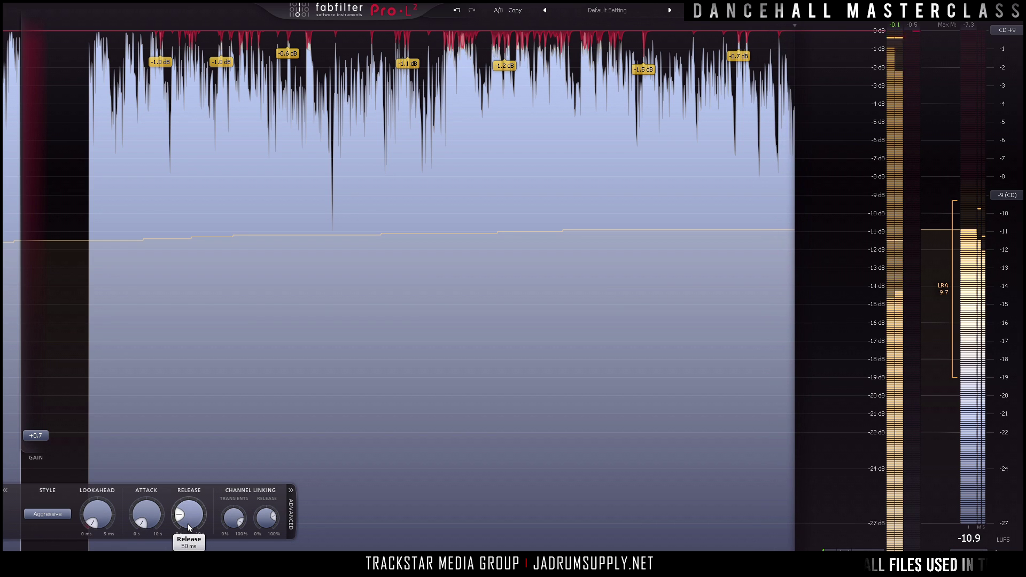
Step: Set the limiter's release to 20 ms and its attack to 10 ms
text(20)
key(Return)
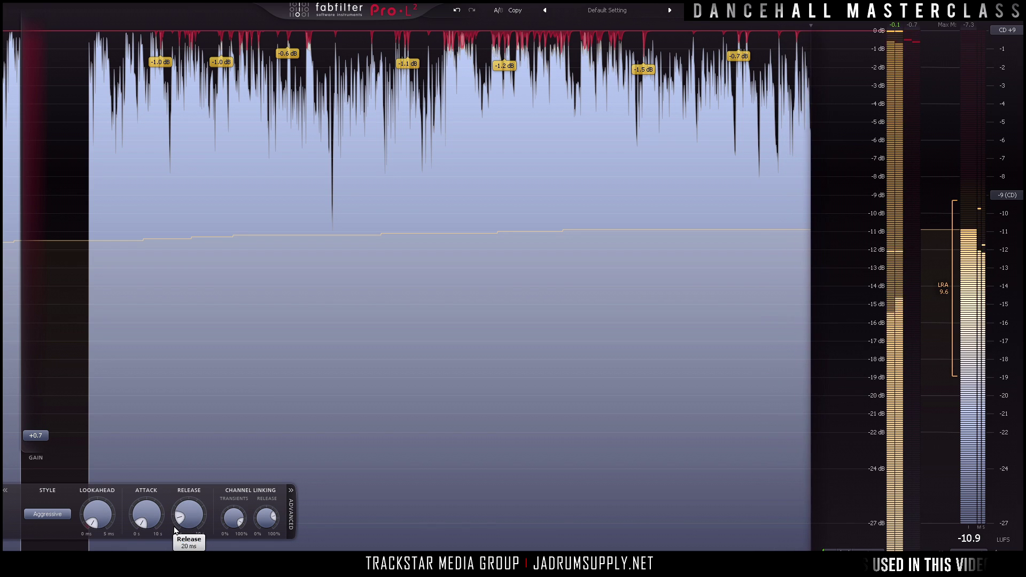
double_click(154, 516)
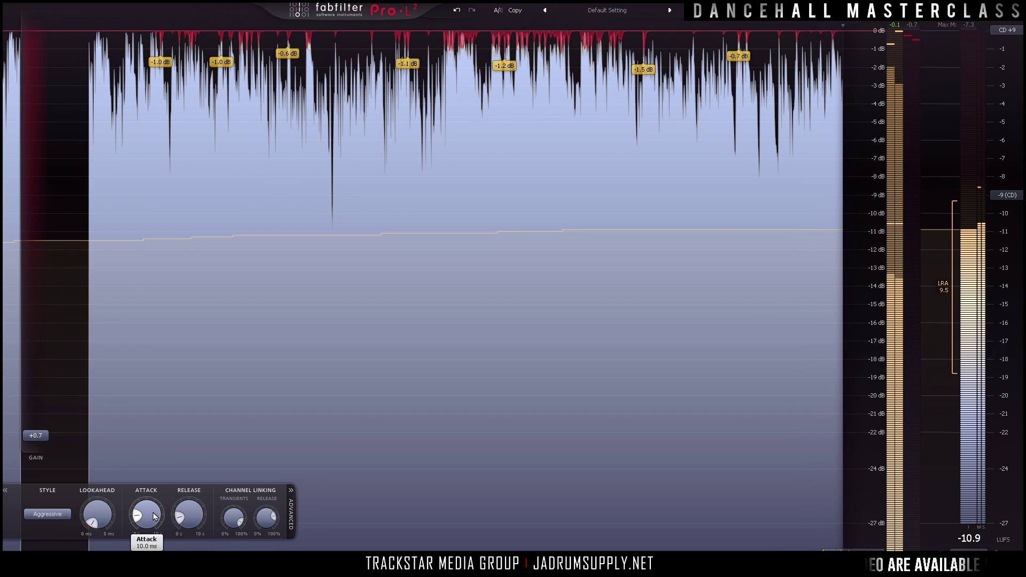
mouse_move(154, 516)
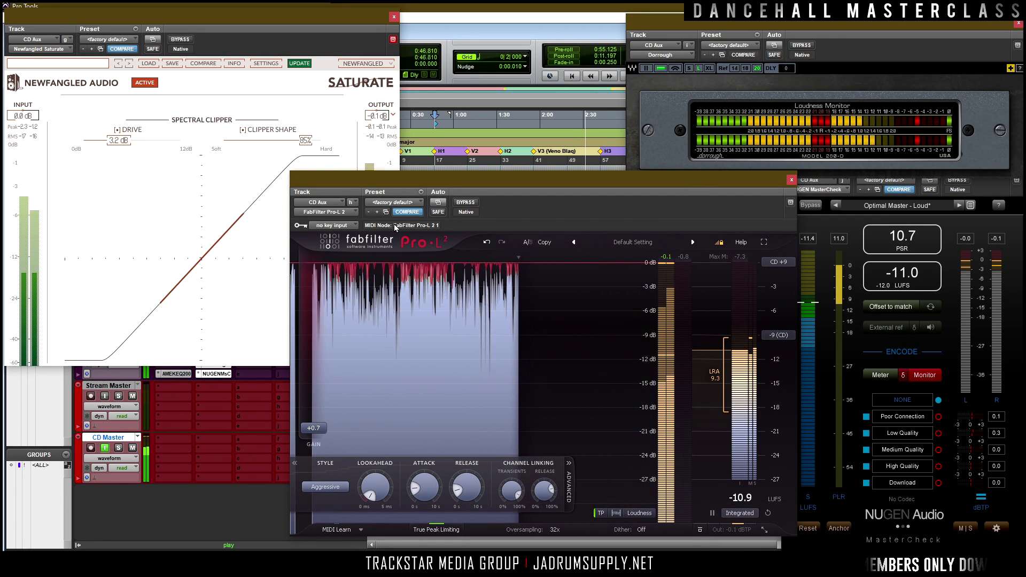
Step: Set Saturate's clipper shape to 88% and its drive to 3.1 dB
click(305, 141)
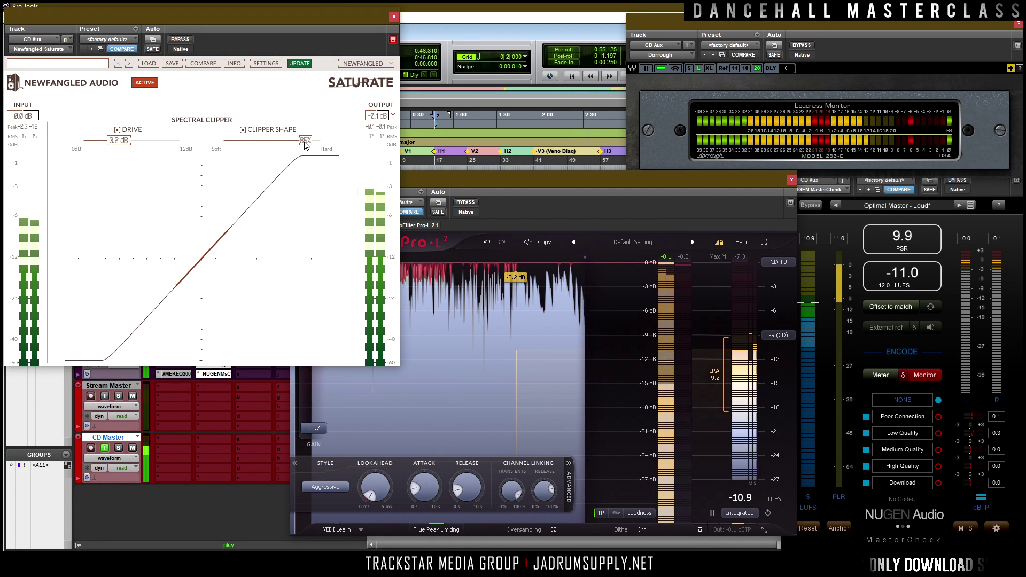
click(305, 142)
text(8)
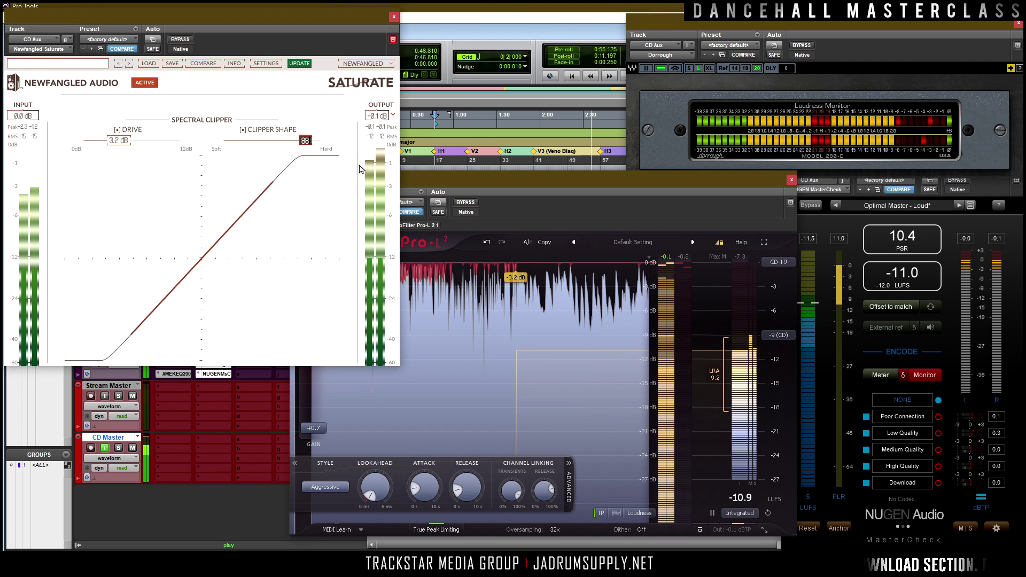
text(8)
key(Return)
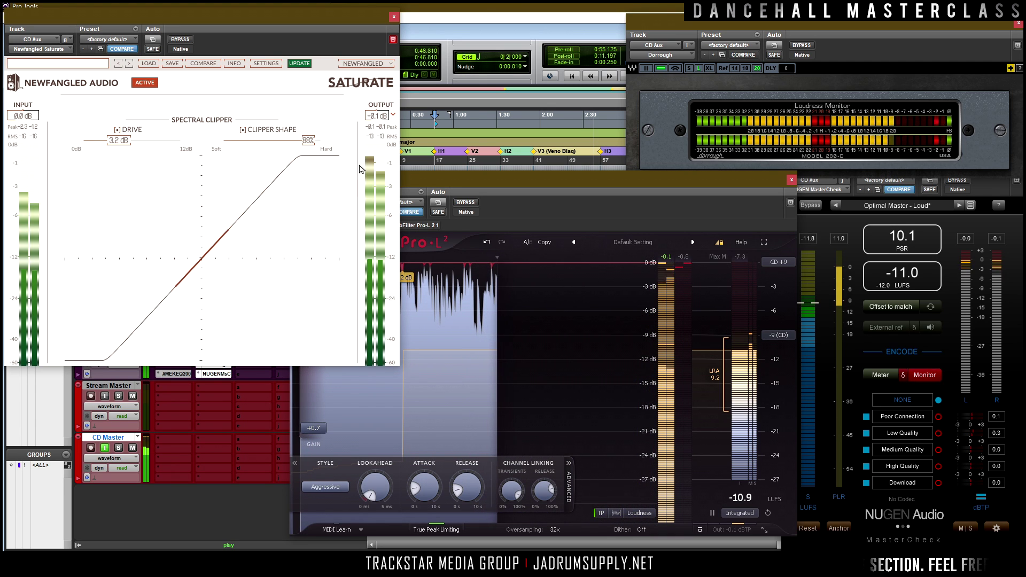
click(118, 142)
text(3.1)
key(Return)
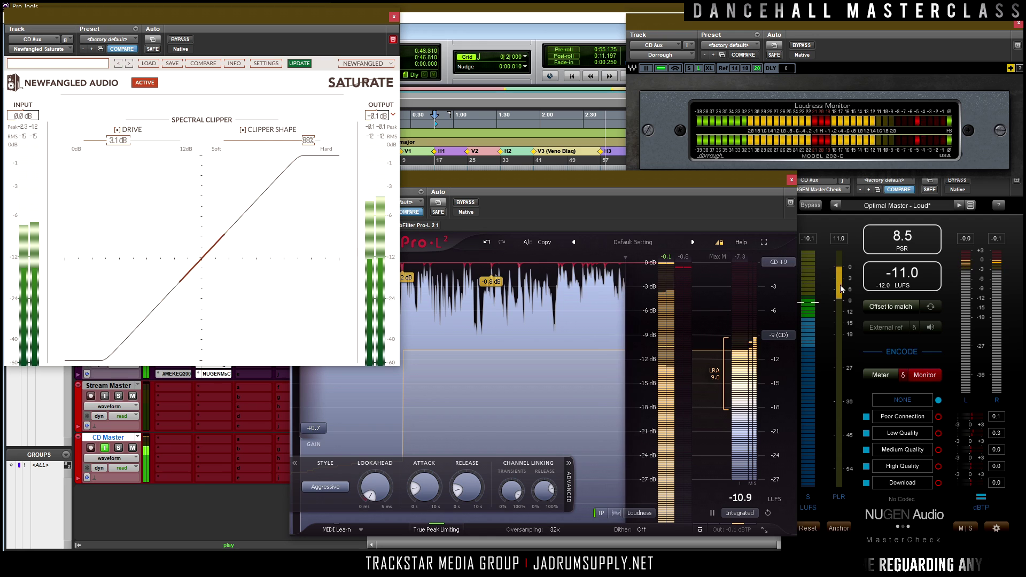
Step: Reset MasterCheck's loudness reading, measure the song with the new settings, and stop playback
click(902, 286)
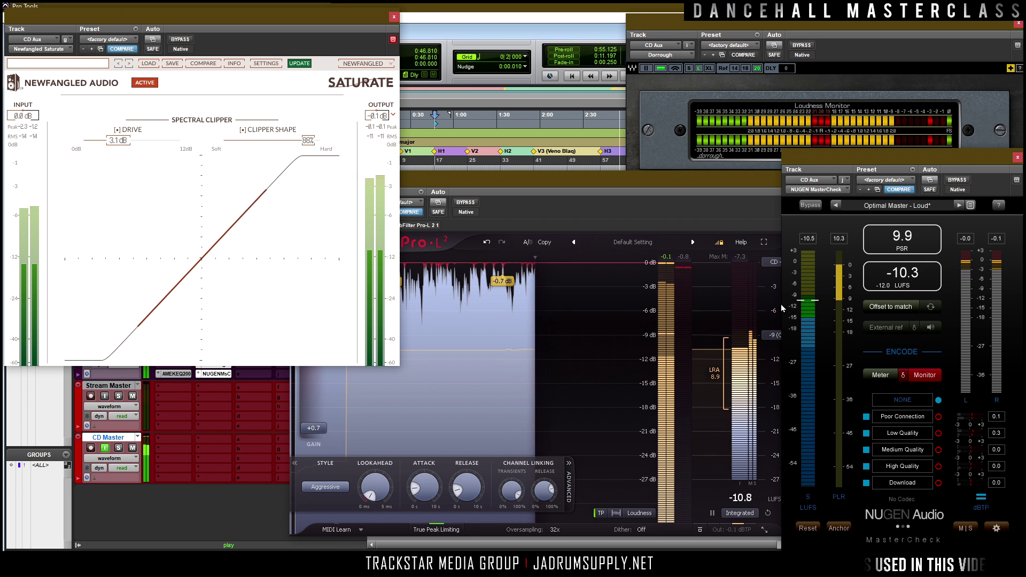
key(space)
Step: Close the Pro-L 2 and Saturate windows, and reposition the MasterCheck window
click(711, 180)
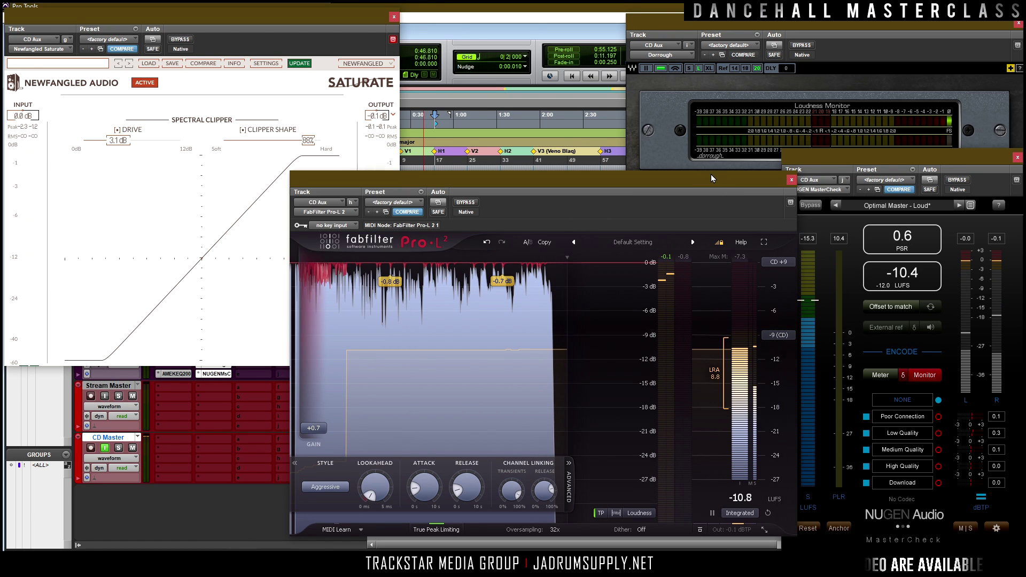
click(791, 180)
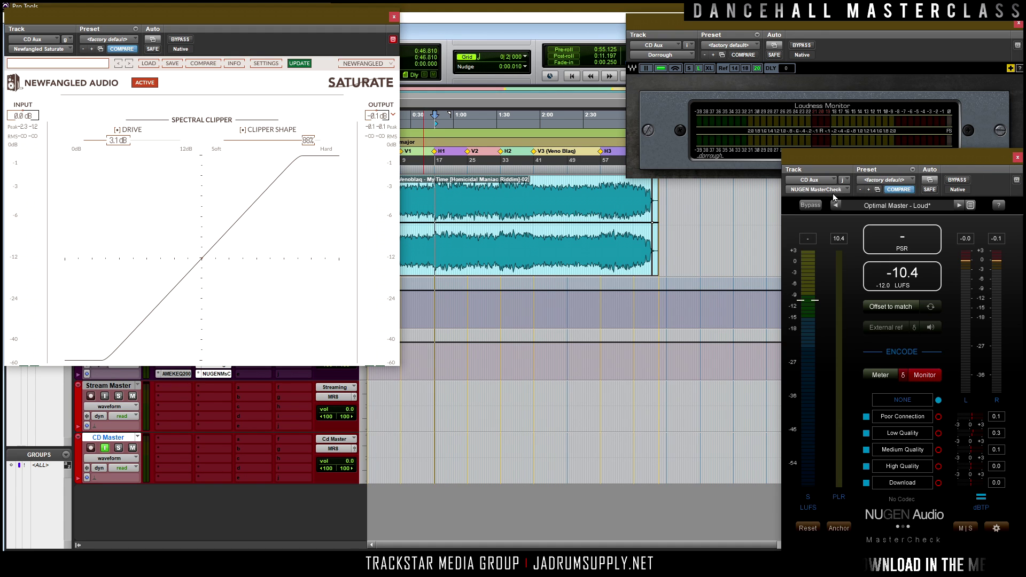
drag(907, 169, 876, 183)
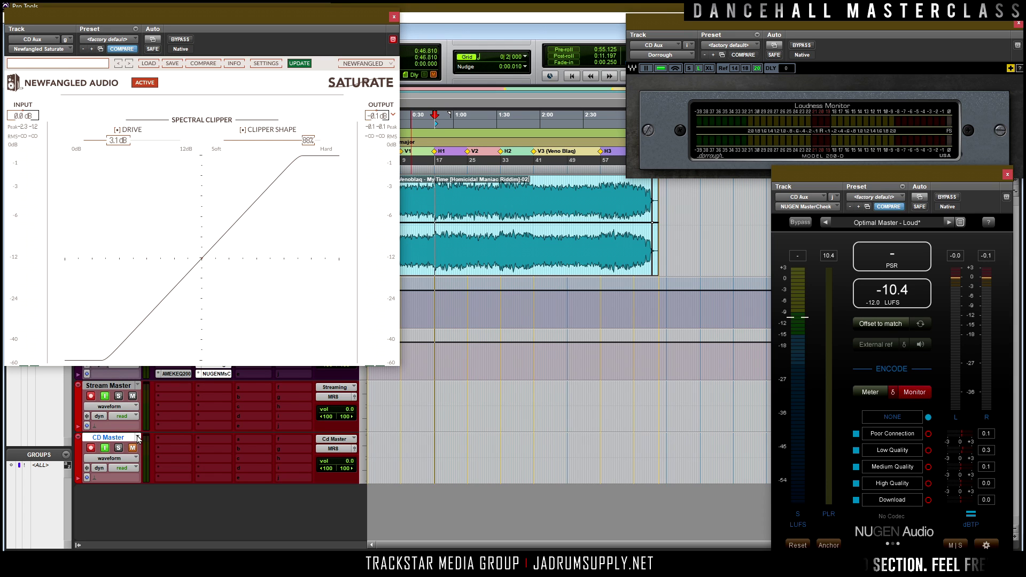
click(394, 18)
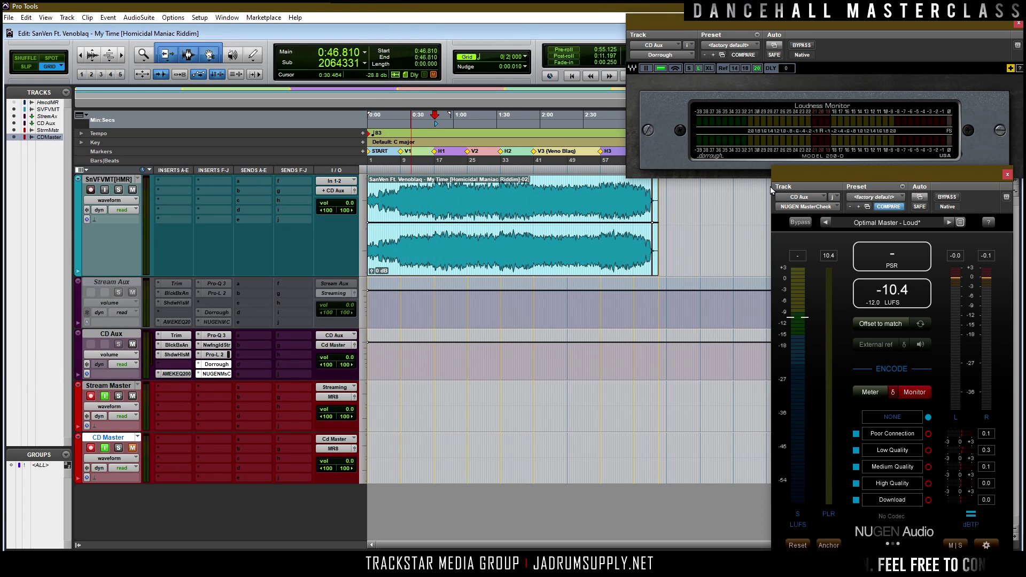
Step: Move the Dorrough meter off the timeline and delete the short leftover clip at the end of the song track
key(ctrl+[)
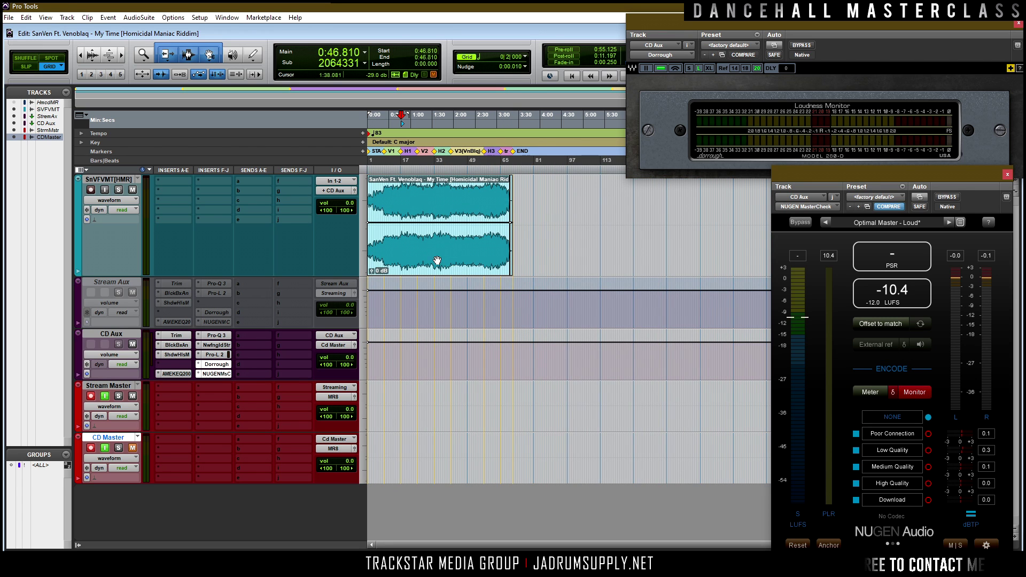
click(410, 270)
key(ctrl+])
key(ctrl+])
key(ctrl+])
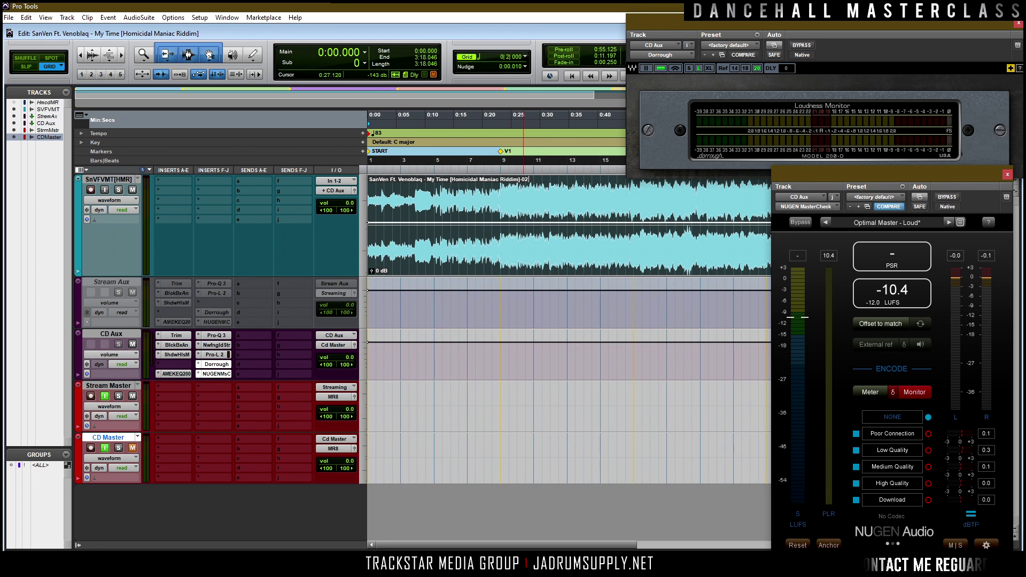
drag(484, 547, 748, 544)
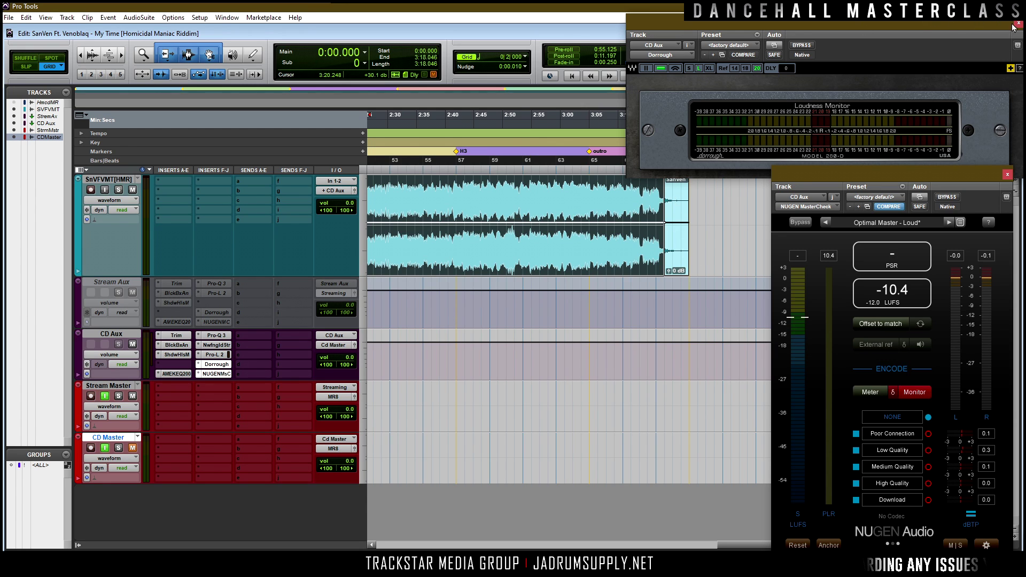
drag(981, 23, 806, 364)
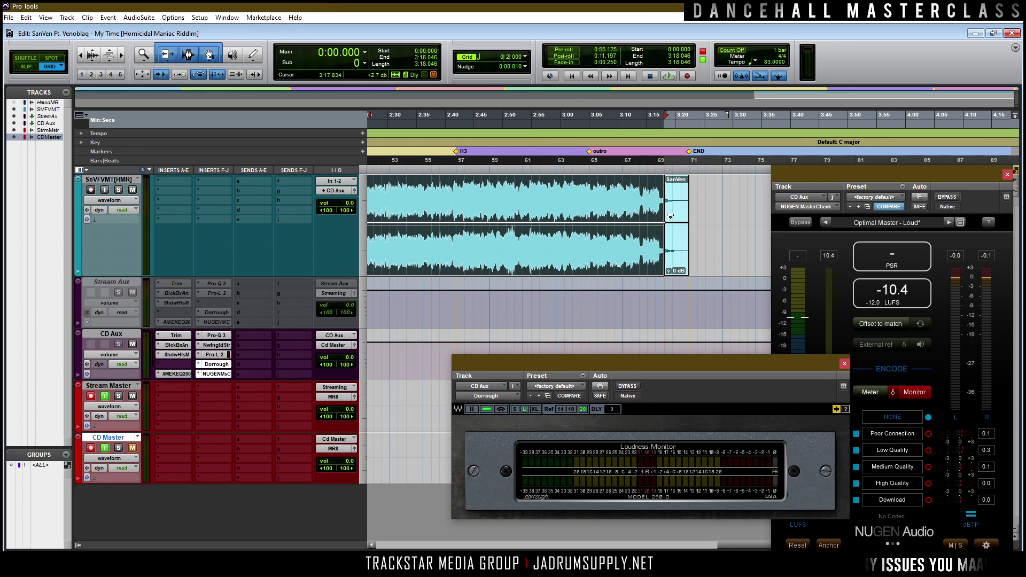
click(678, 251)
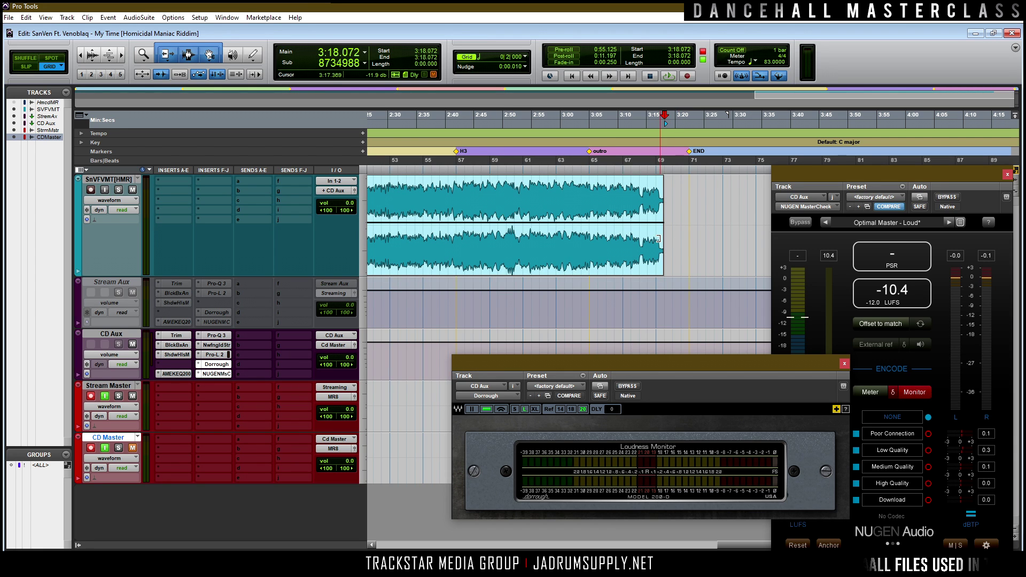
Step: Extend the song clip to the END marker and add a fade-out about 4.3 seconds long at its end
triple_click(689, 235)
click(688, 193)
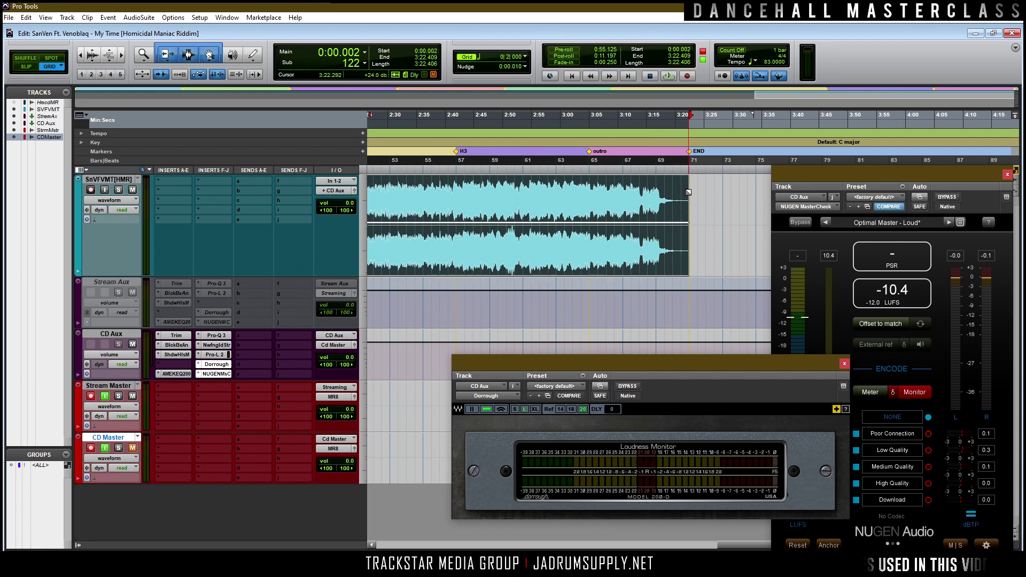
drag(687, 184, 671, 183)
key(ctrl+[)
key(ctrl+[)
key(ctrl+[)
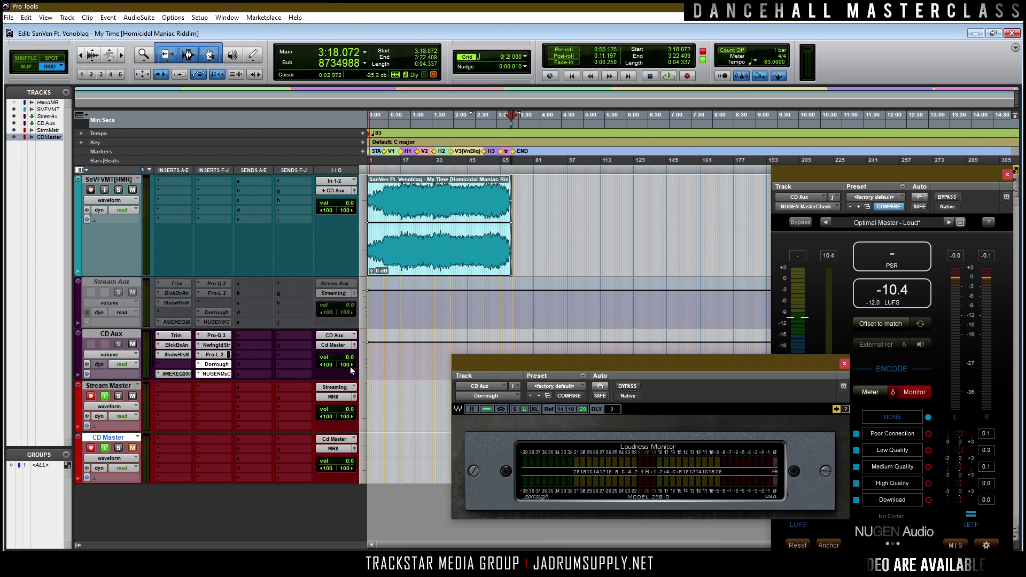
Step: Make the inactive Stream Aux track active
right_click(109, 282)
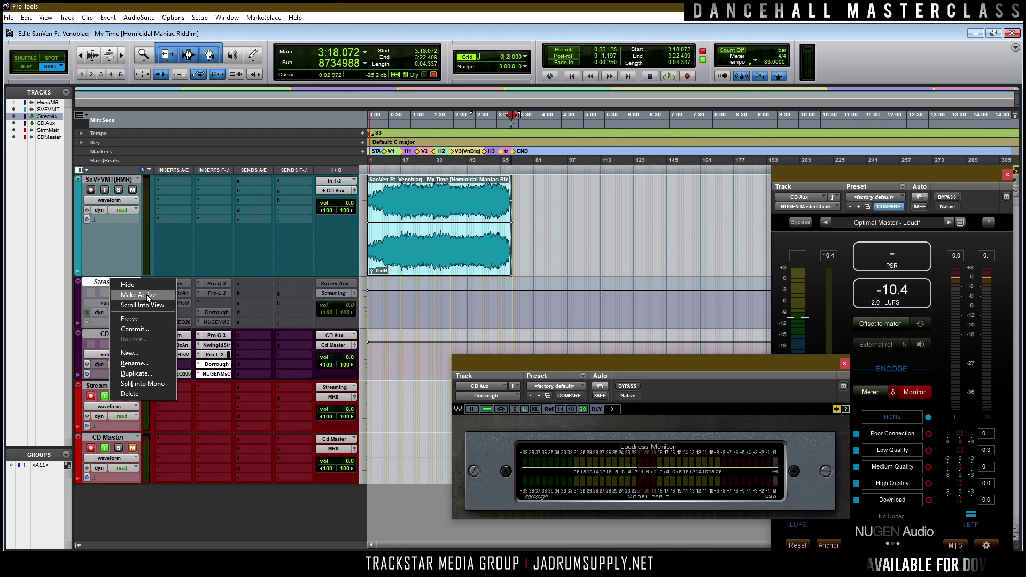
click(148, 297)
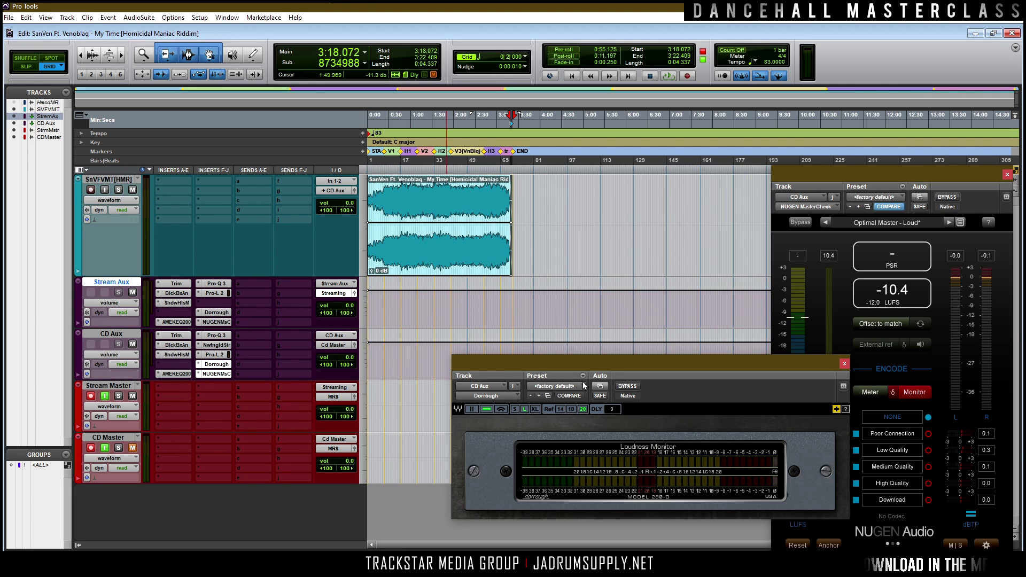
Step: Move the CD Aux Dorrough meter clear of the tracks and close the NUGEN MasterCheck window
drag(629, 370, 805, 29)
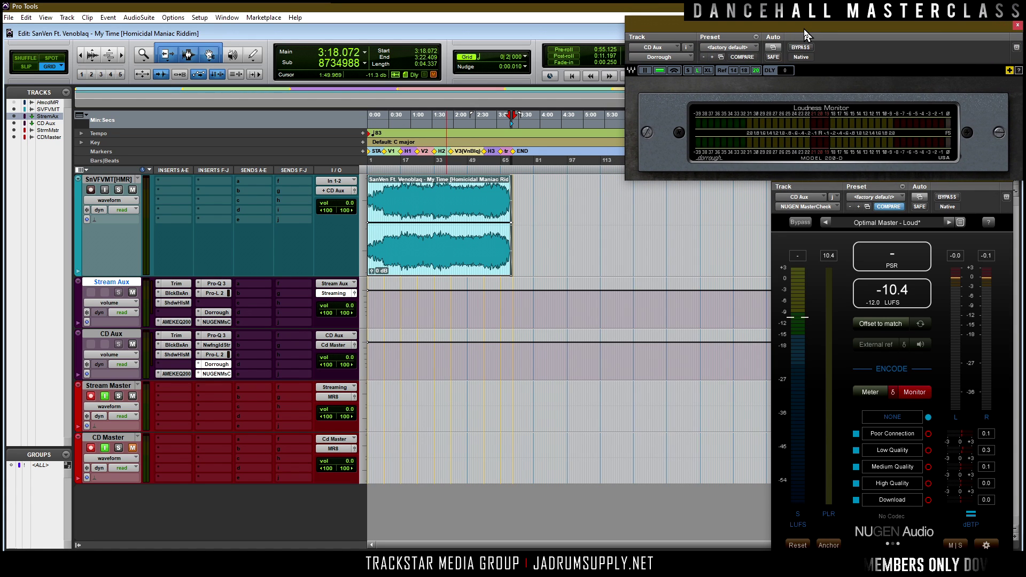
click(839, 261)
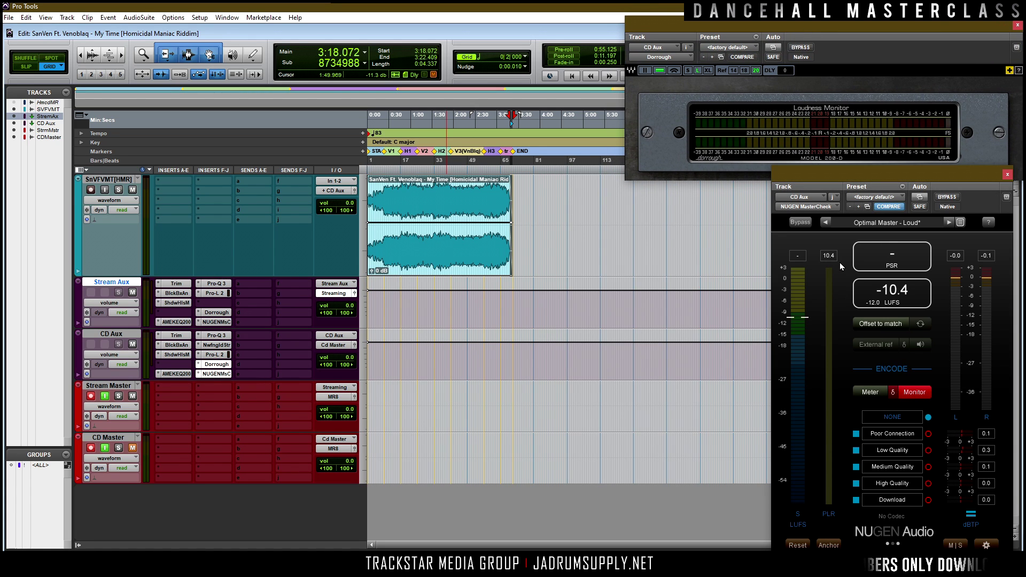
click(1007, 175)
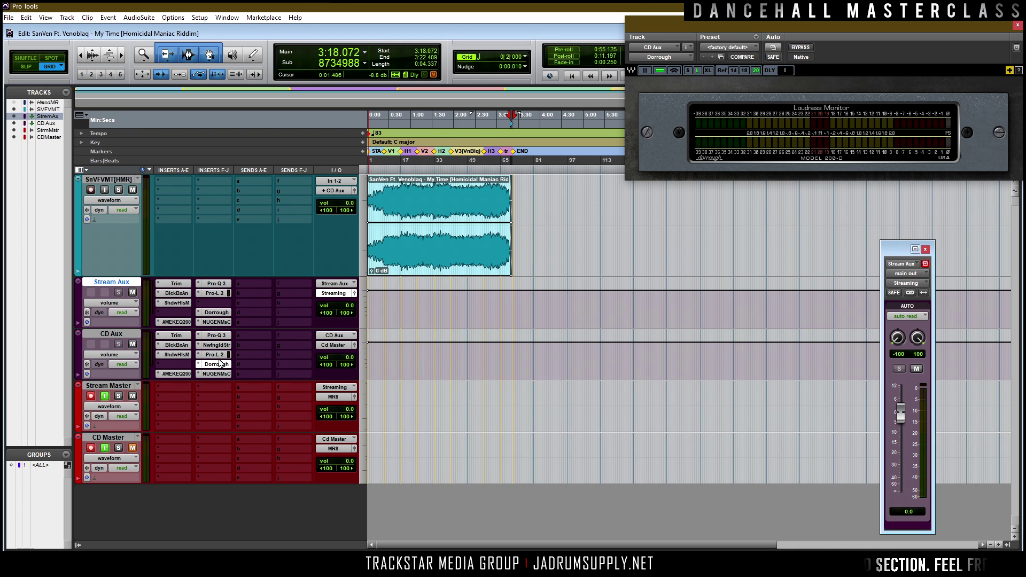
Step: Open the Stream Aux track's Dorrough meter, close the Stream Aux fader window, and move the meter clear of the tracks
click(216, 313)
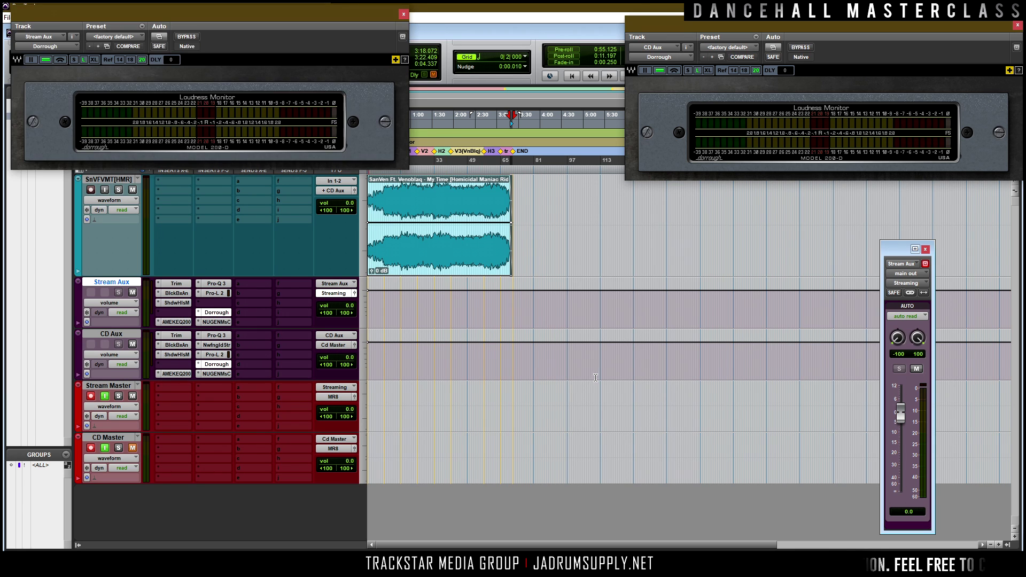
click(926, 250)
drag(327, 15, 913, 377)
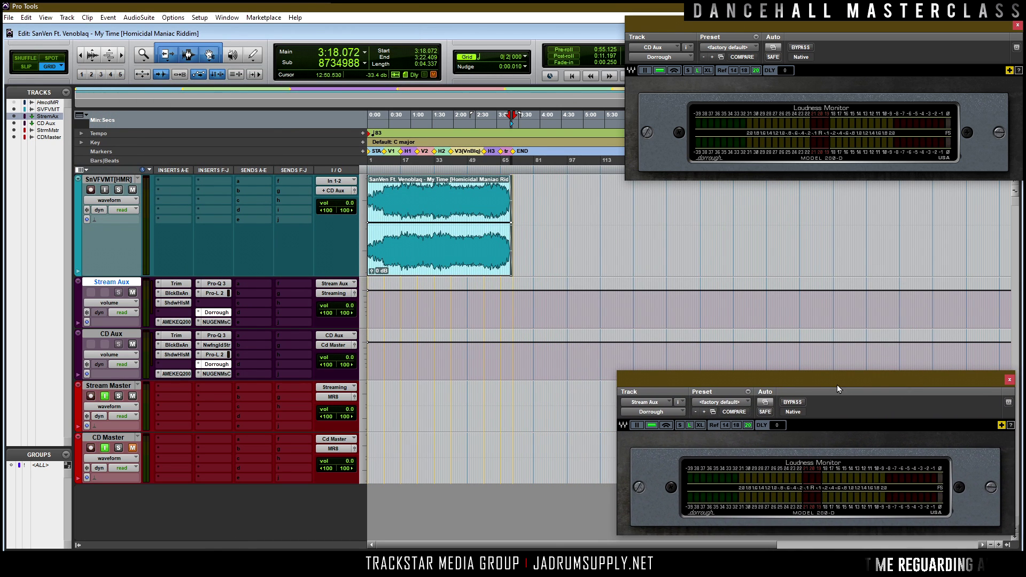
Step: Switch both Dorrough meters to the twin curved-scale display and place them side by side above the tracks
click(666, 426)
drag(762, 383, 660, 182)
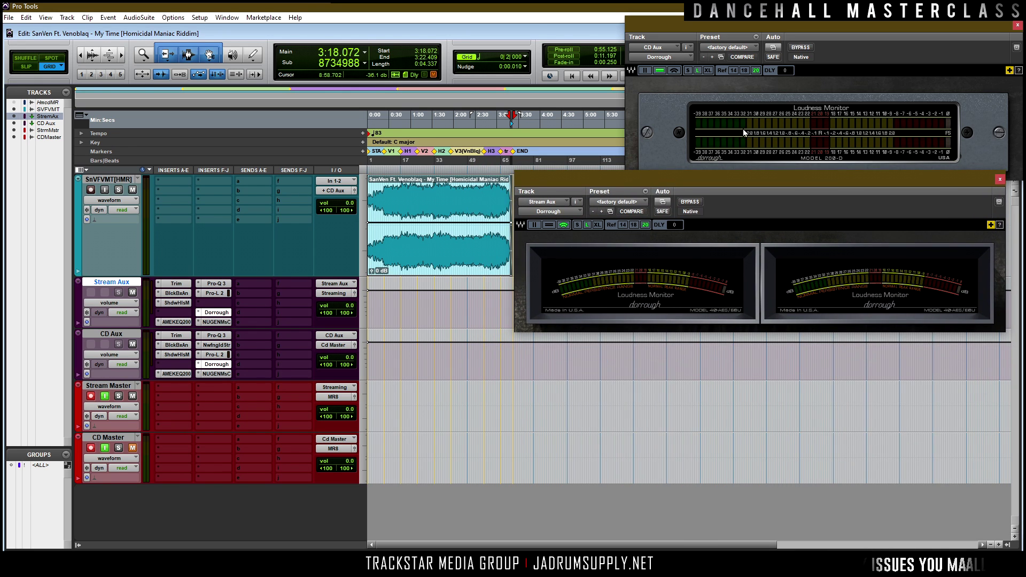
click(675, 71)
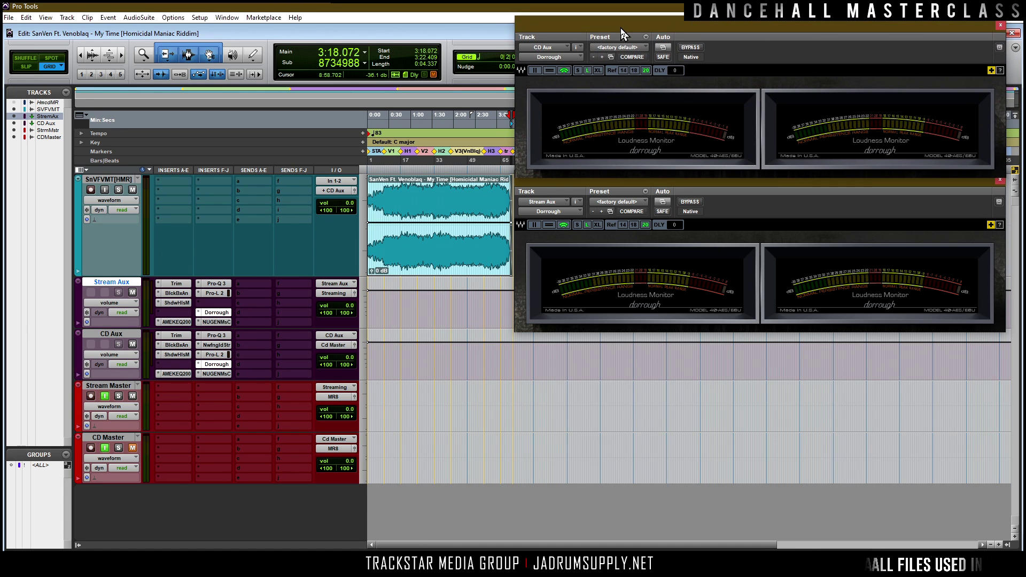
drag(622, 26, 636, 36)
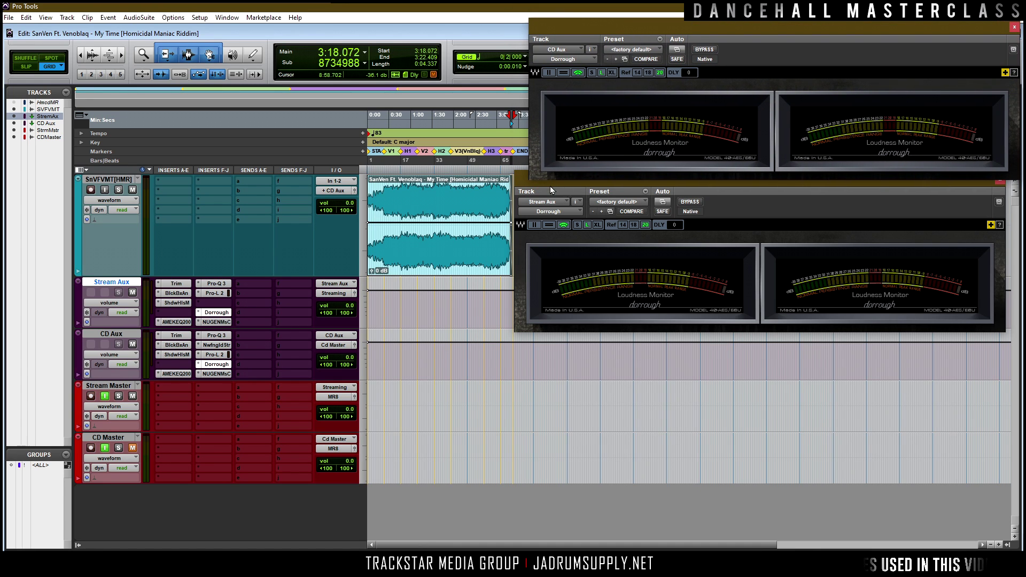
drag(610, 185, 140, 29)
Step: Select the whole song clip, including its fade-out, as the range for recording
scroll(497, 415, up, 2)
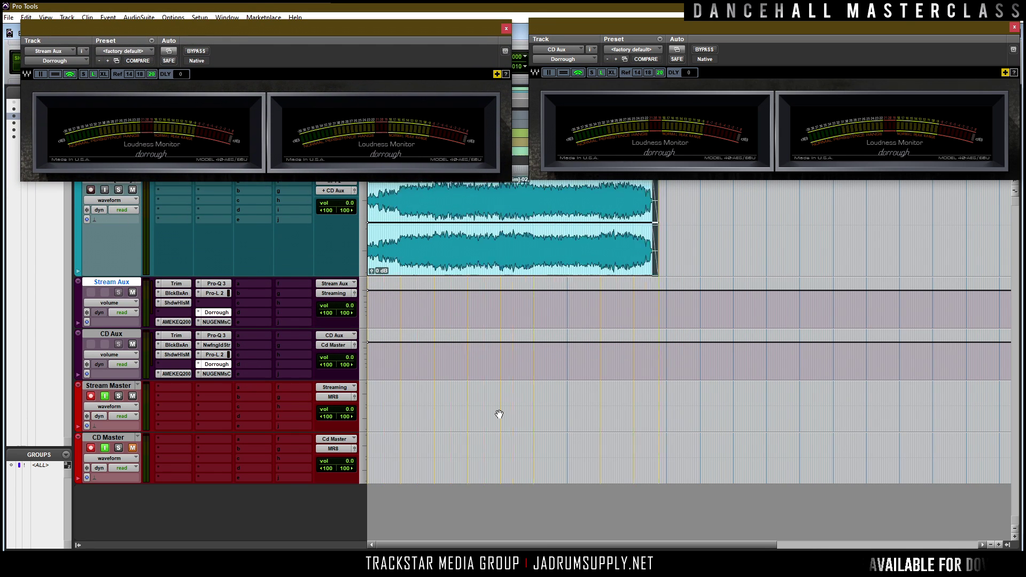
scroll(468, 547, up, 2)
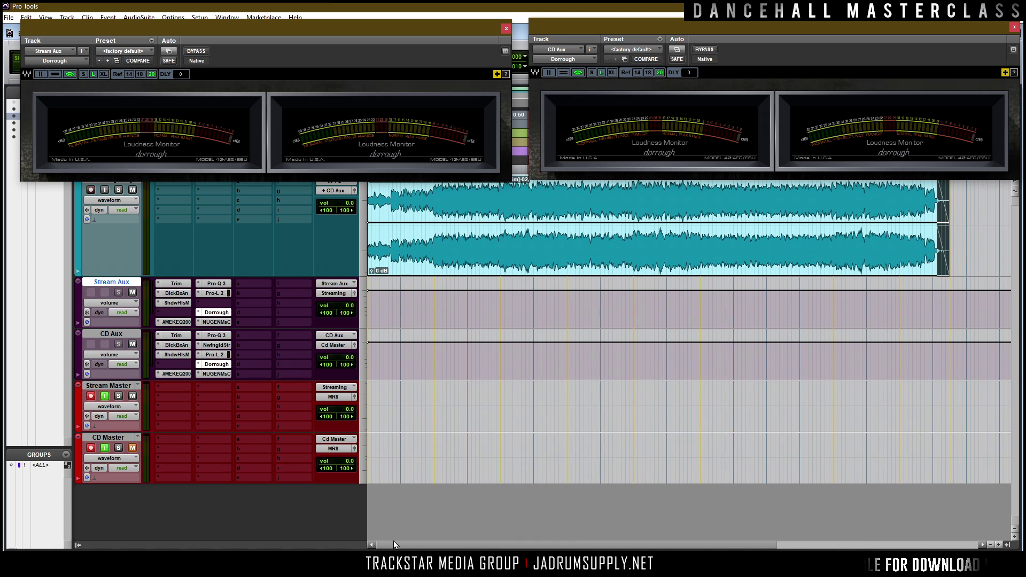
click(463, 288)
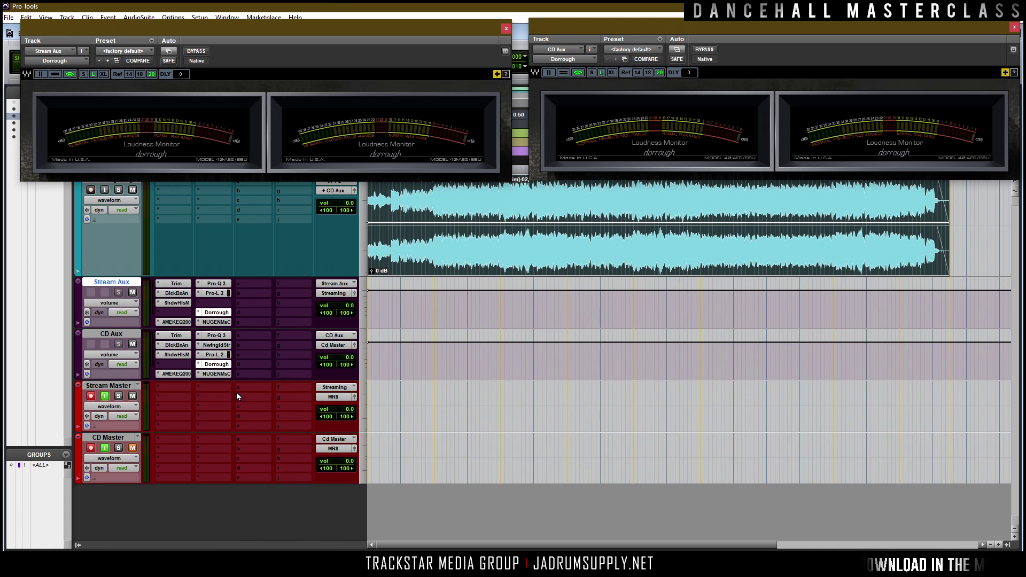
Step: Shrink the Stream Aux and CD Aux tracks to minimum height and enlarge the Stream Master and CD Master tracks
drag(106, 325, 106, 284)
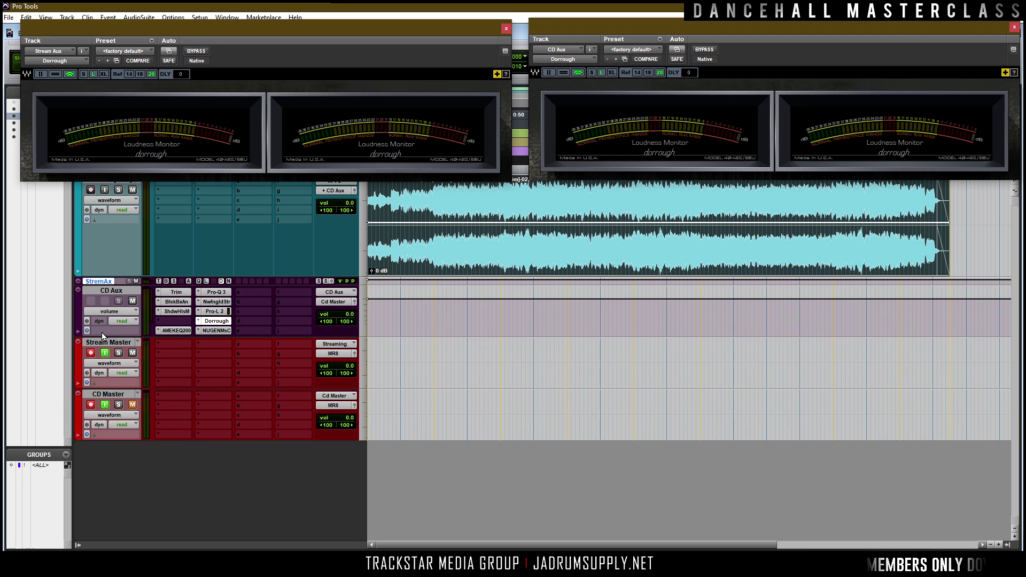
drag(101, 335, 107, 282)
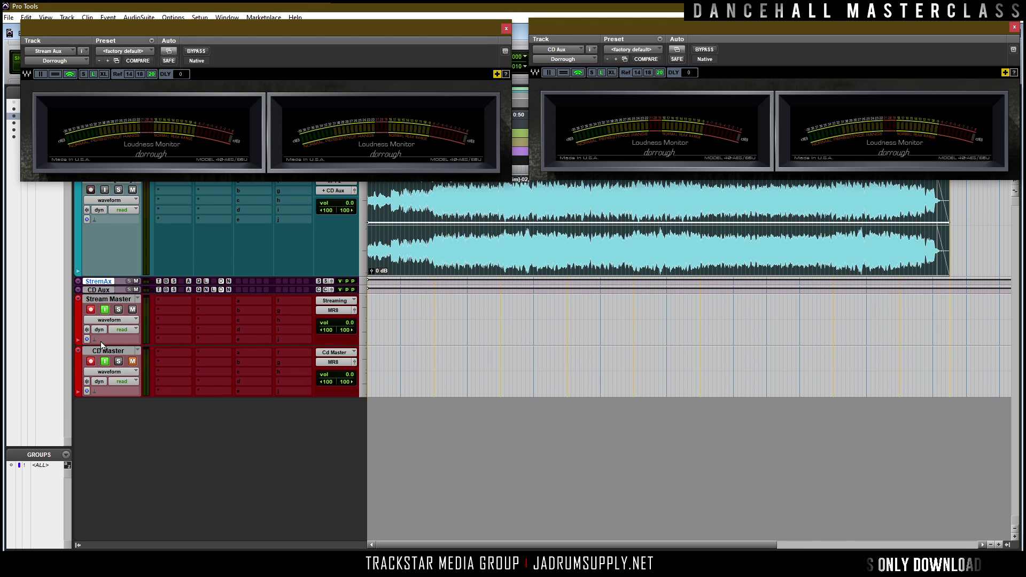
drag(100, 344, 102, 375)
drag(115, 426, 116, 497)
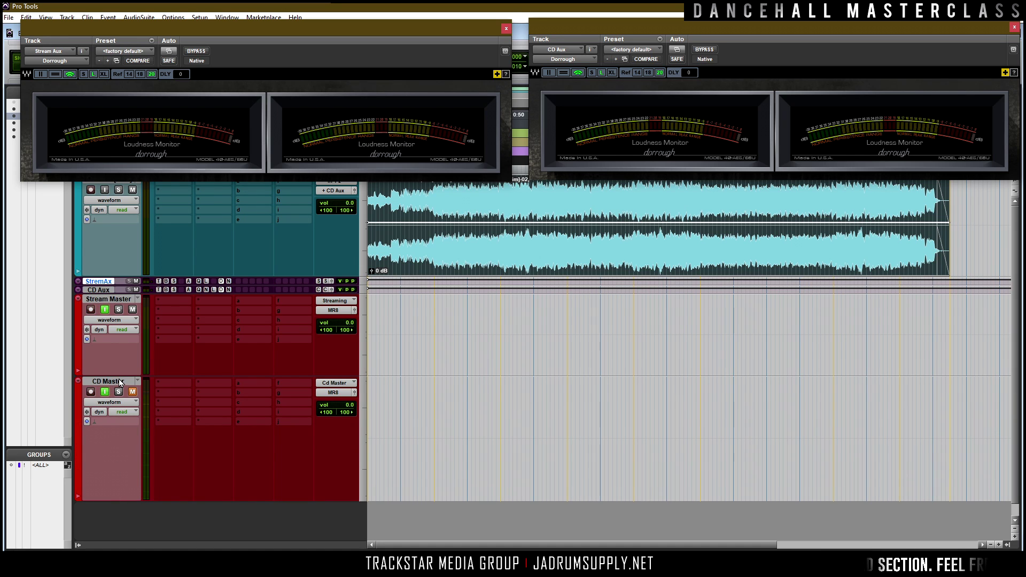
drag(124, 375, 125, 395)
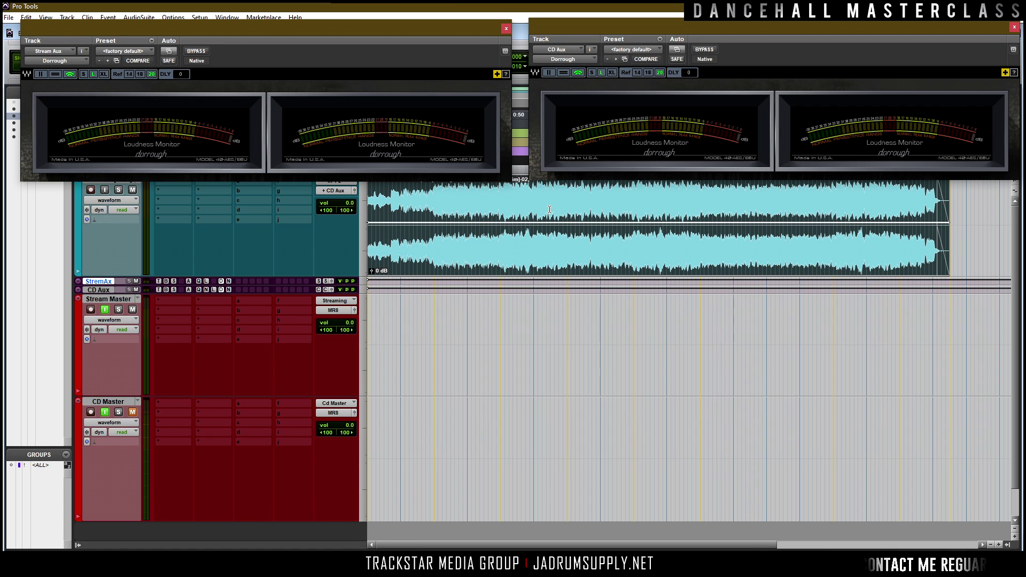
Step: Line up the CD Aux meter with the Stream Aux meter and record the full song onto the Stream Master and CD Master tracks
mouse_move(694, 27)
mouse_down()
mouse_move(684, 222)
mouse_move(584, 133)
mouse_move(545, 174)
mouse_move(716, 83)
mouse_move(681, 26)
mouse_up()
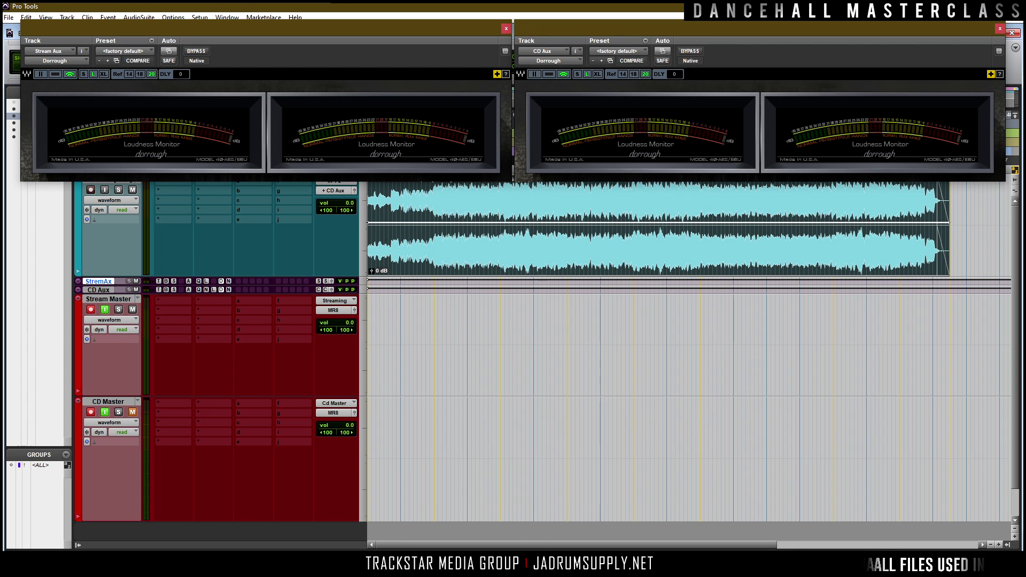
mouse_move(520, 572)
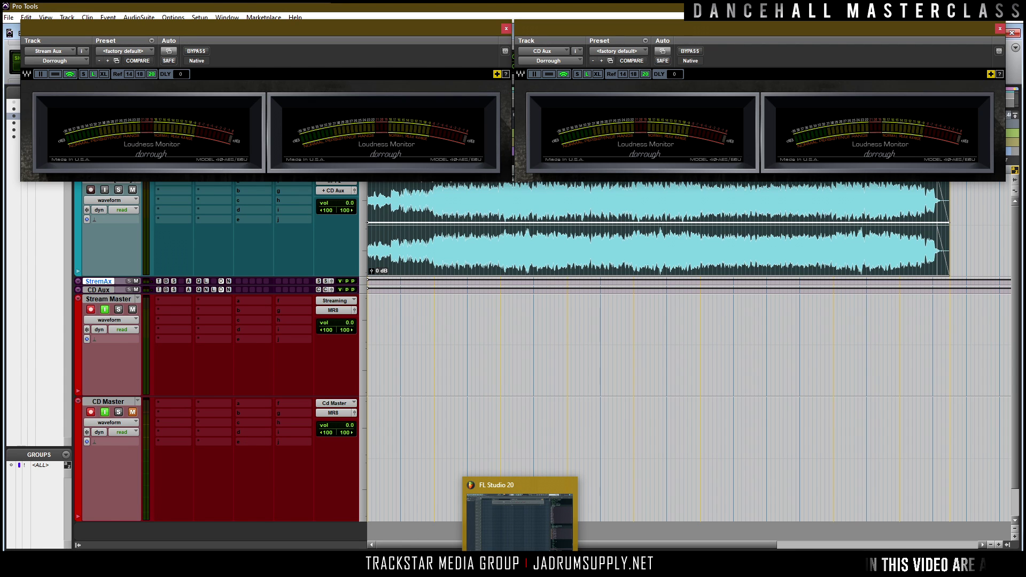
key(ctrl+space)
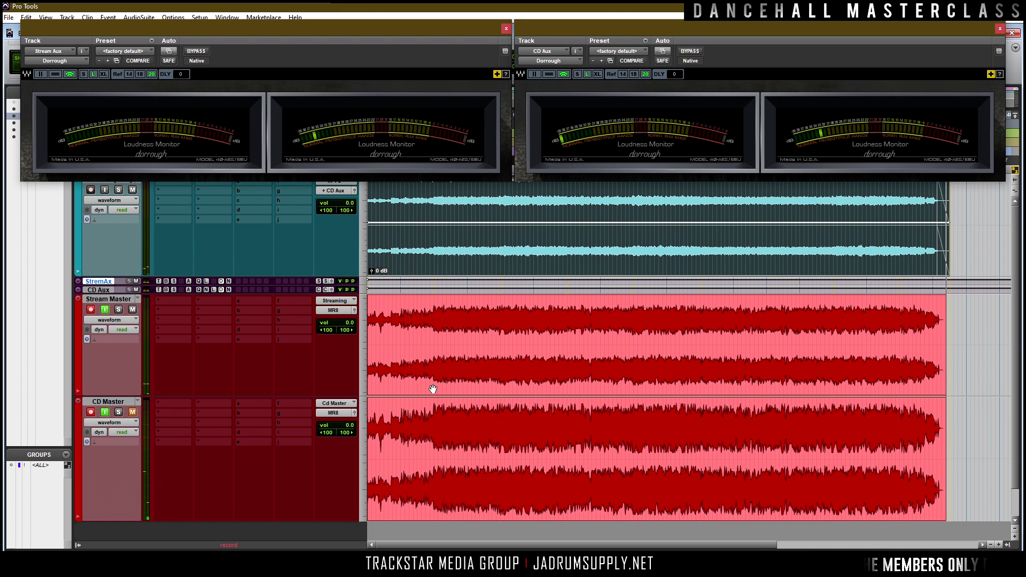
key(space)
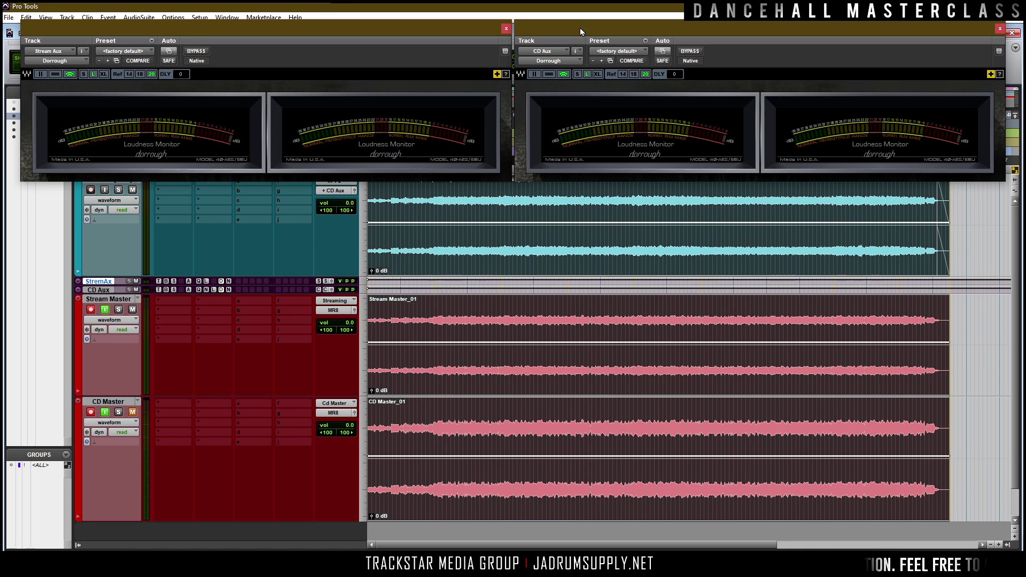
Step: Move the Stream Aux meter below the CD Aux meter and open the My Time session's Audio Files folder on drive D in File Explorer
drag(464, 29, 957, 198)
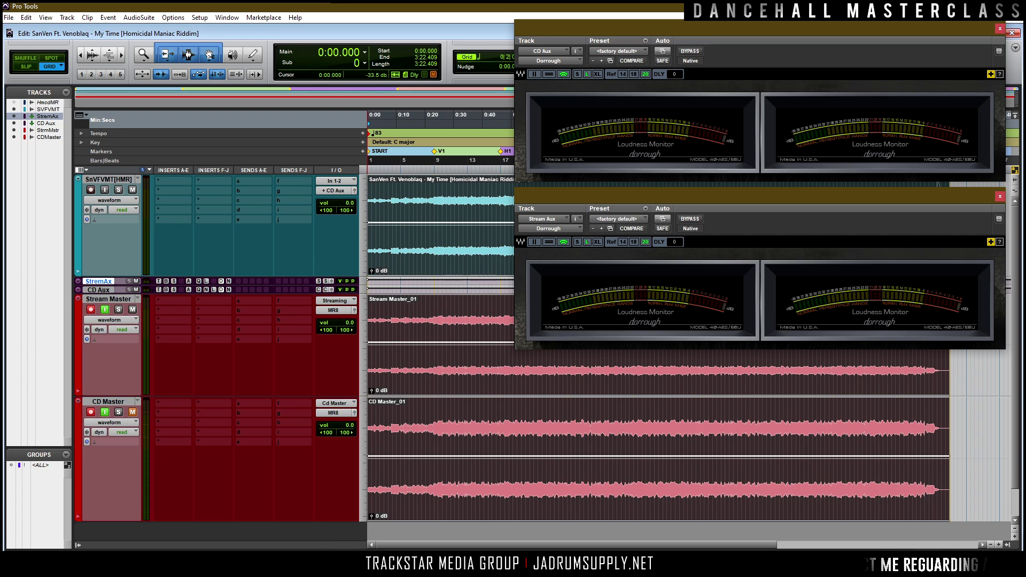
click(290, 538)
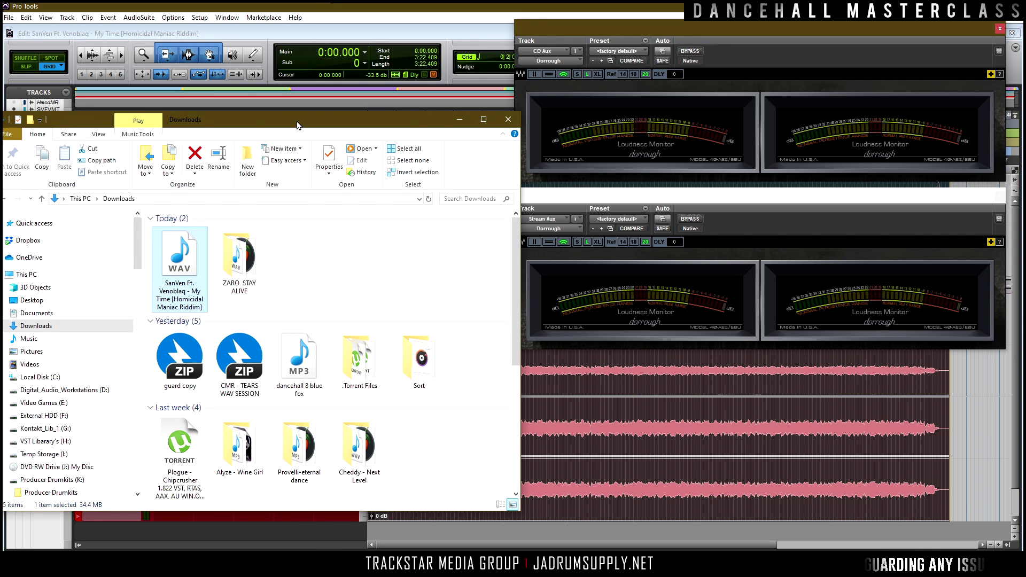
drag(297, 125, 557, 112)
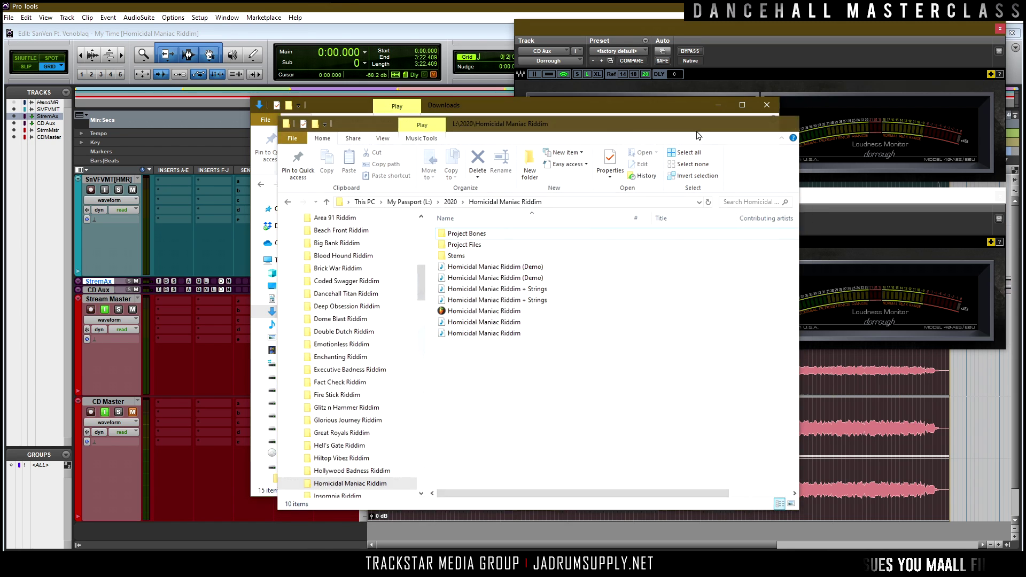
click(339, 184)
double_click(484, 395)
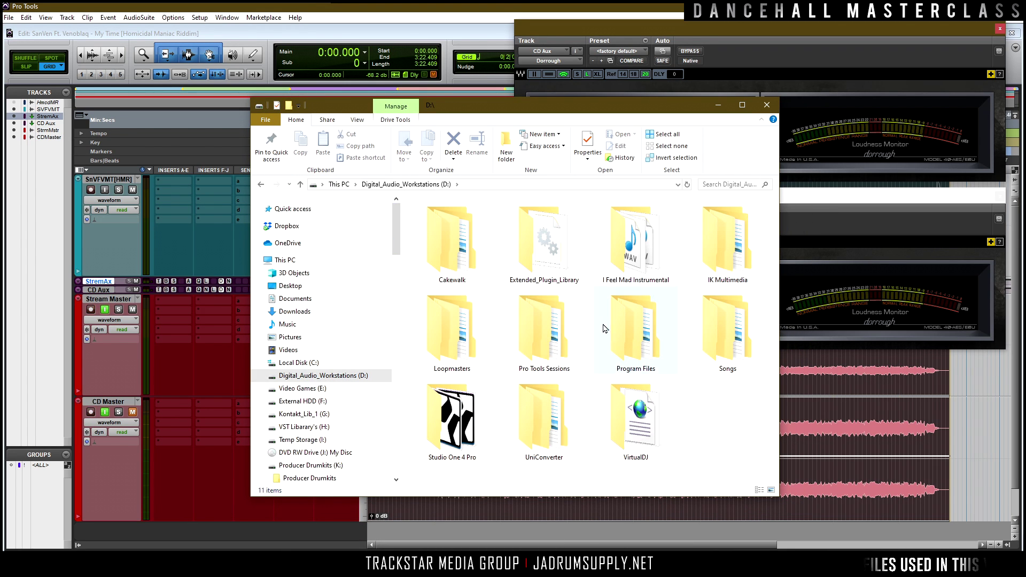
double_click(561, 341)
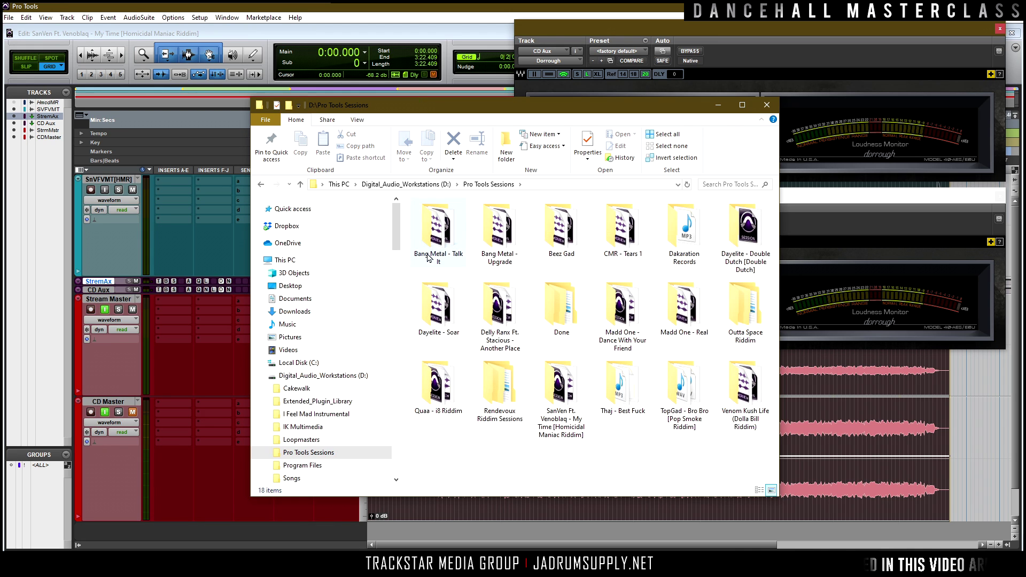
double_click(561, 388)
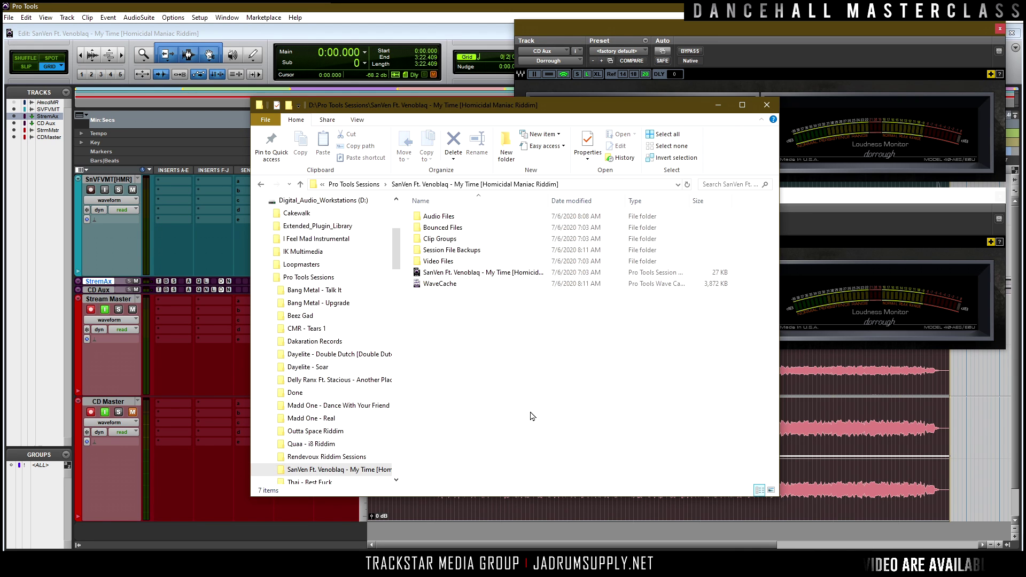
click(771, 489)
double_click(439, 227)
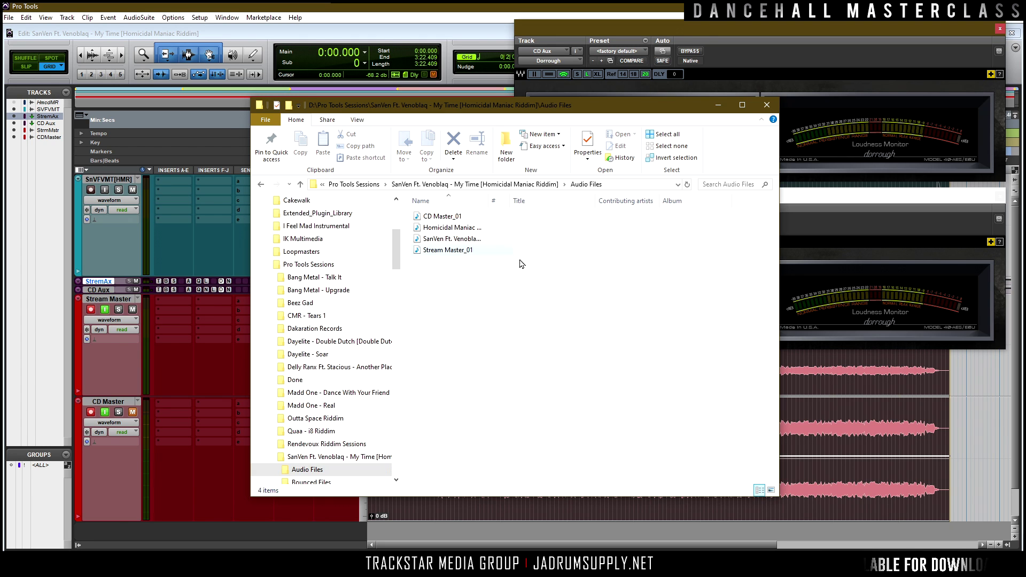
drag(496, 205, 620, 209)
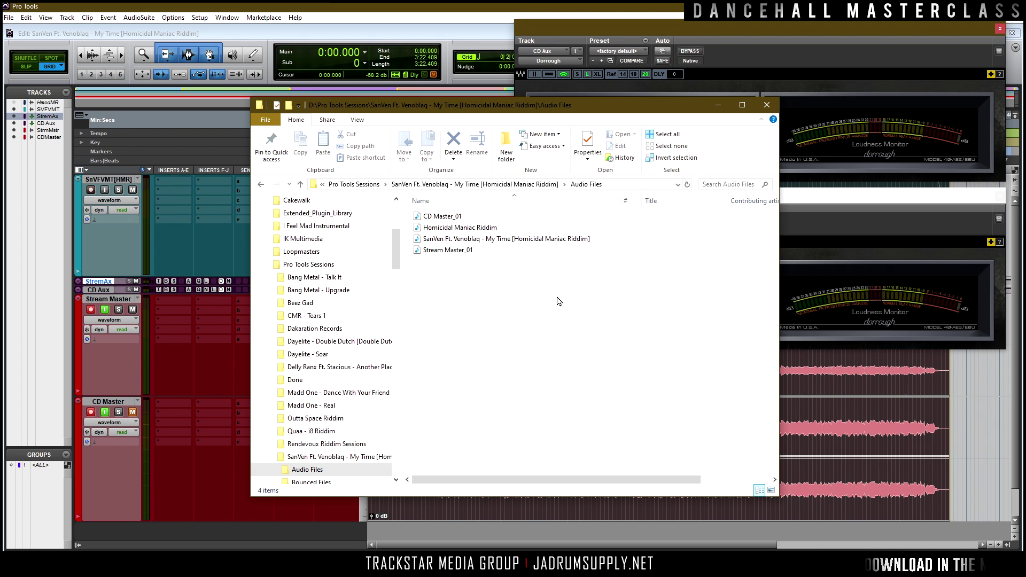
Step: Bring the CD Master_01 and Stream Master_01 audio files into the FL Studio playlist on Tracks 1 and 2
click(446, 219)
ctrl+click(449, 250)
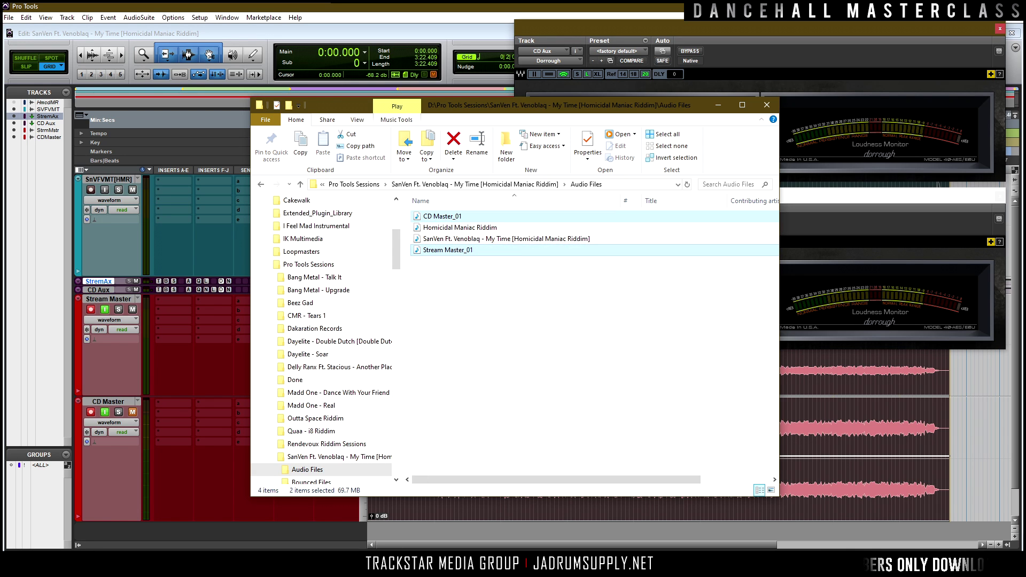
key(alt+Tab)
key(alt+Tab)
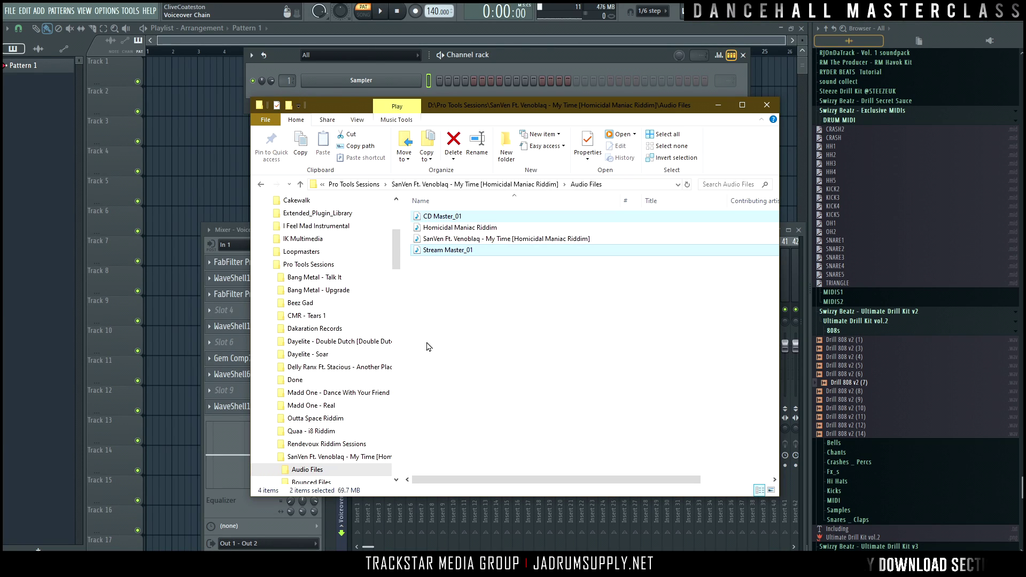
drag(434, 218, 157, 90)
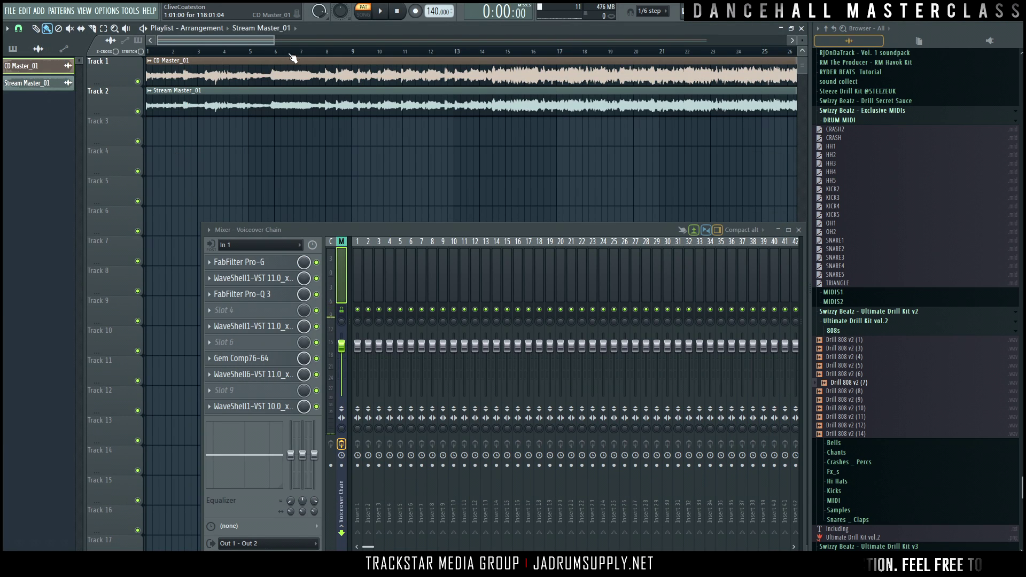
Step: Compare the full waveforms of the CD Master_01 and Stream Master_01 clips in the playlist and their sample windows
scroll(288, 64, down, 5)
double_click(268, 75)
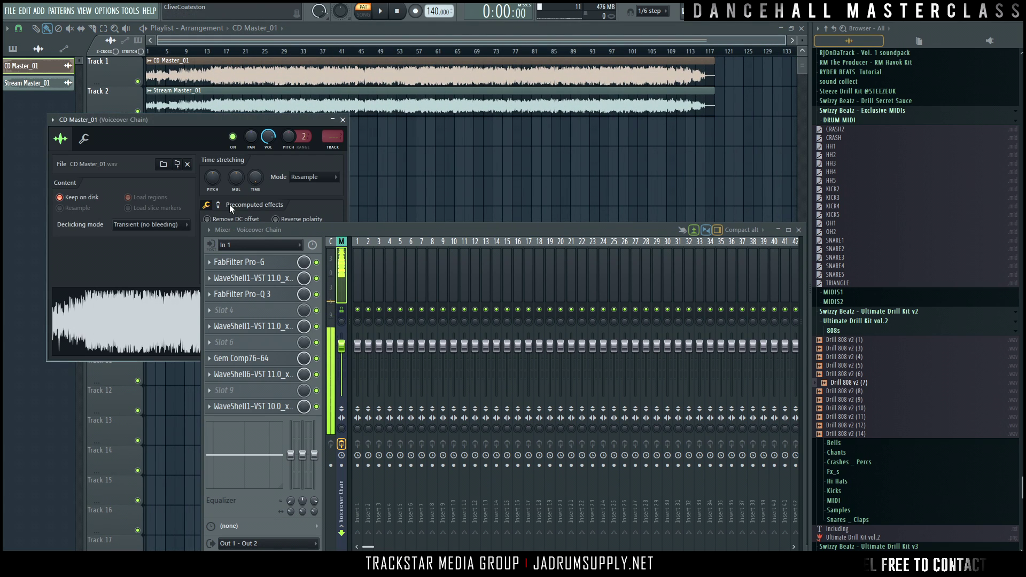
click(415, 190)
click(238, 97)
double_click(238, 97)
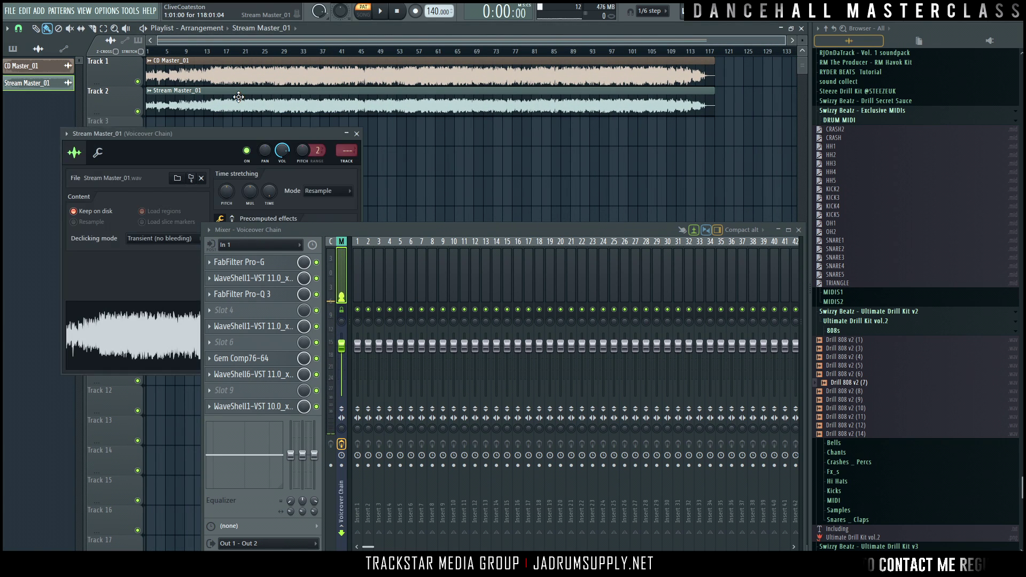
double_click(309, 83)
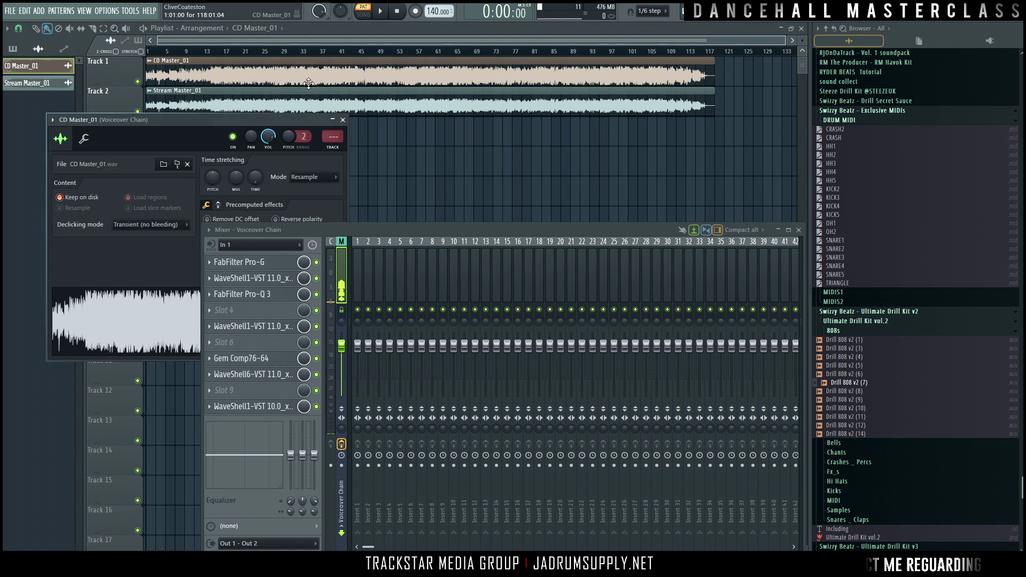
click(780, 230)
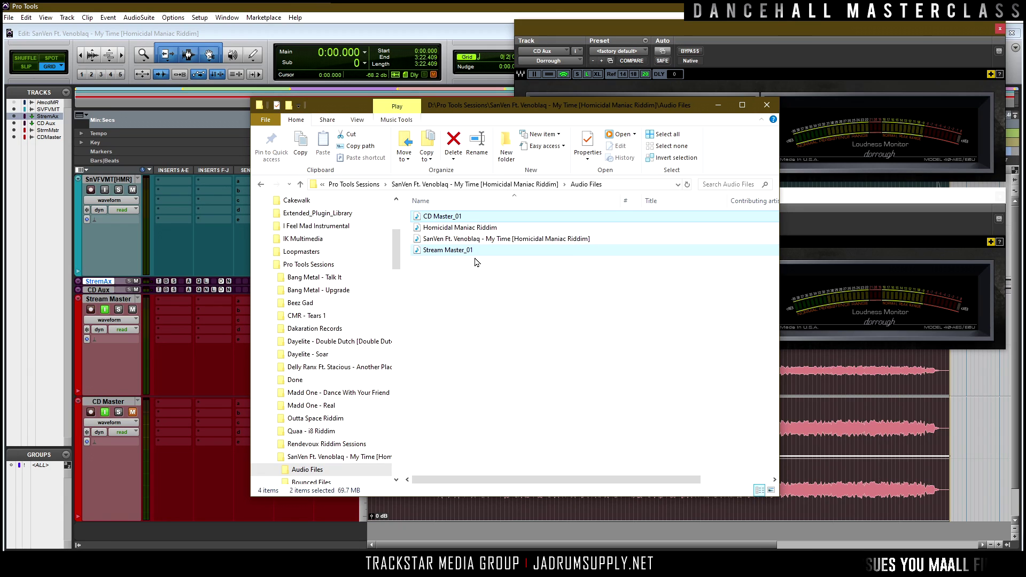
Step: Create a folder named MASTER'S inside Audio Files and paste the copied CD Master_01 and Stream Master_01 files into it
right_click(491, 340)
click(417, 339)
text(MASTER)
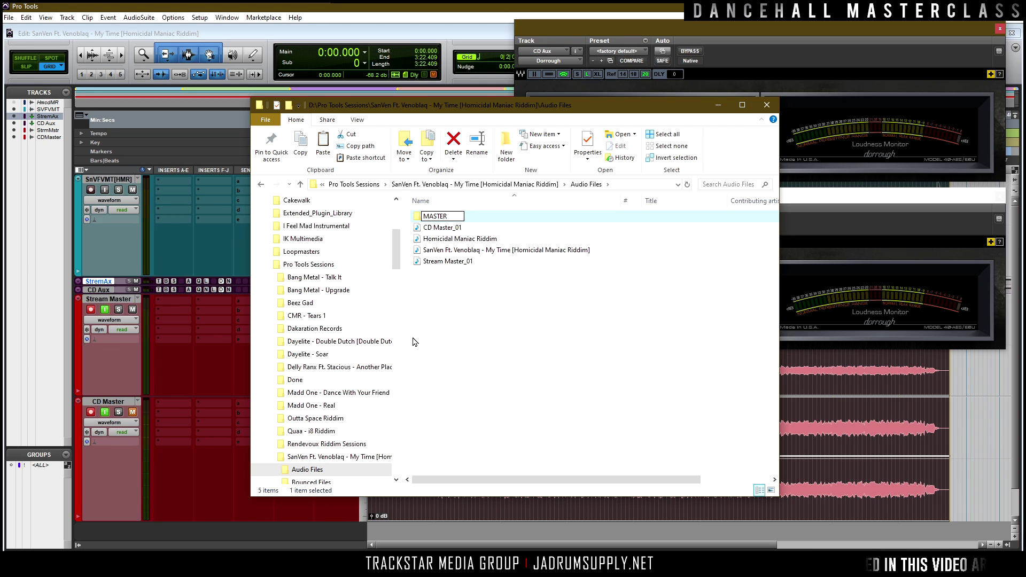
text('S)
key(Return)
key(Return)
key(ctrl+v)
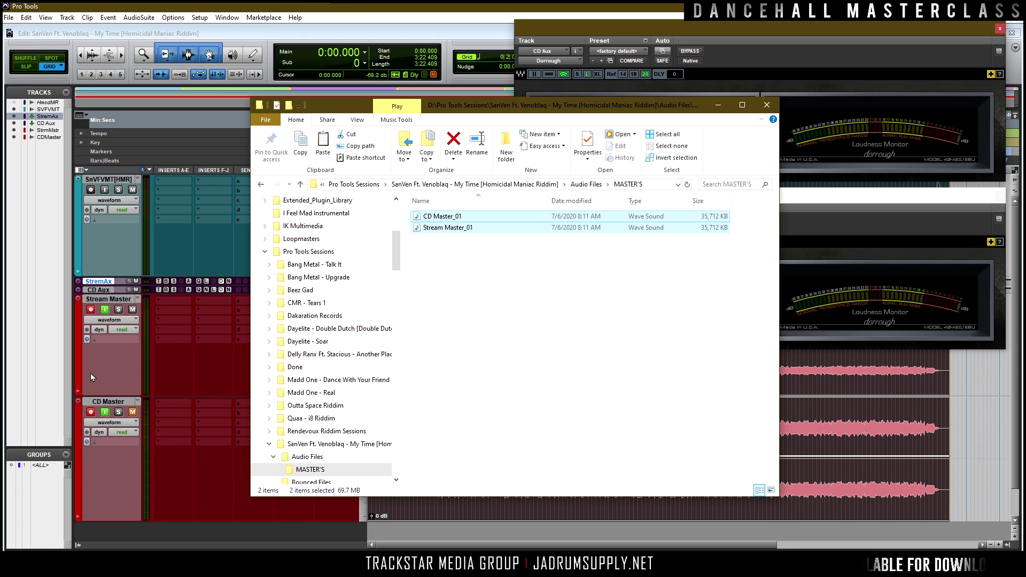
Step: Go back up to the My Time session folder and open its Bounced Files folder
click(607, 184)
click(608, 184)
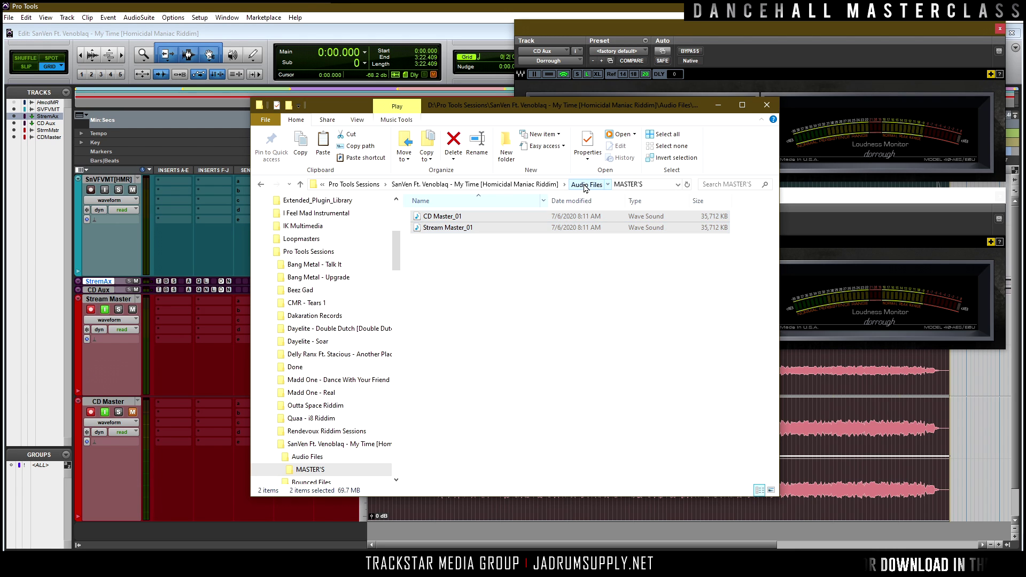
click(585, 184)
click(558, 185)
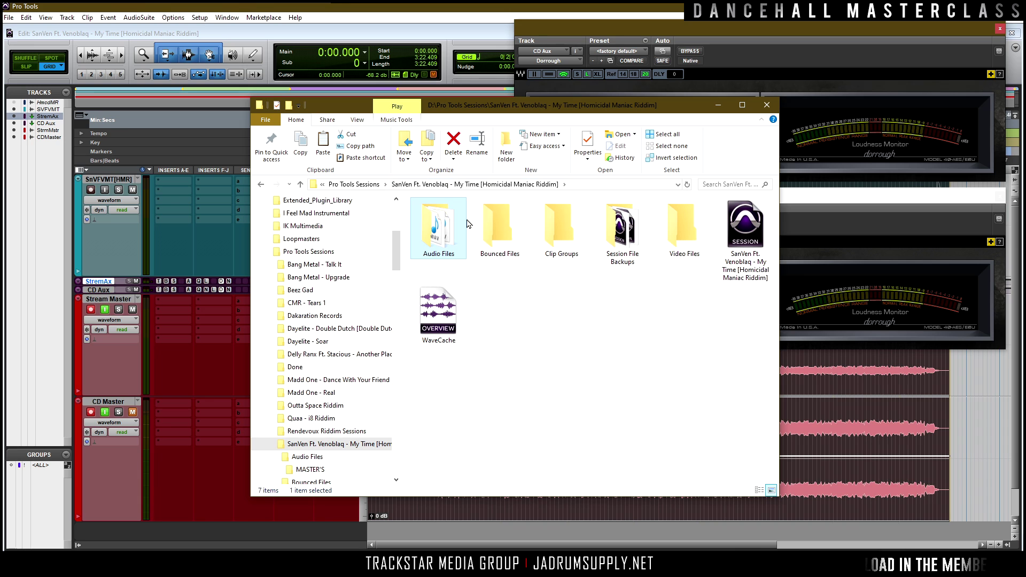
double_click(484, 219)
Step: Switch to Pro Tools, unmute and disarm the CD Master track with input monitoring off, and mute the recorded clips on both master tracks
click(103, 365)
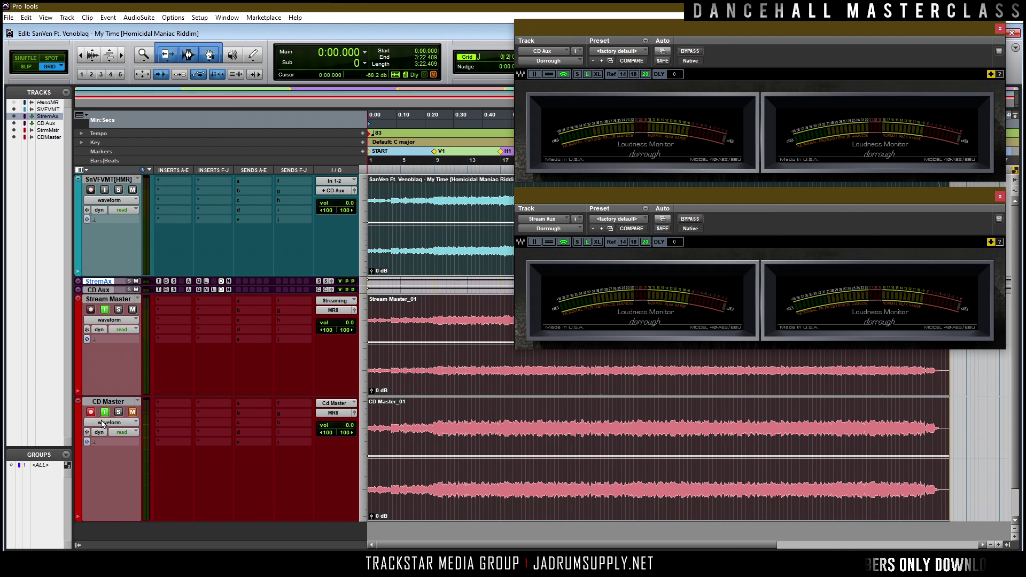
click(132, 413)
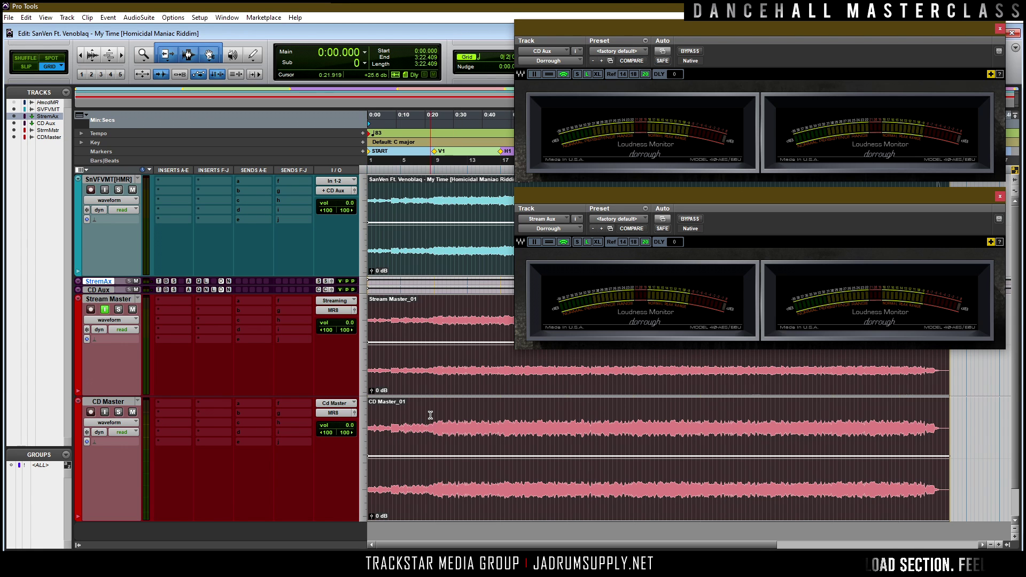
click(430, 415)
click(437, 492)
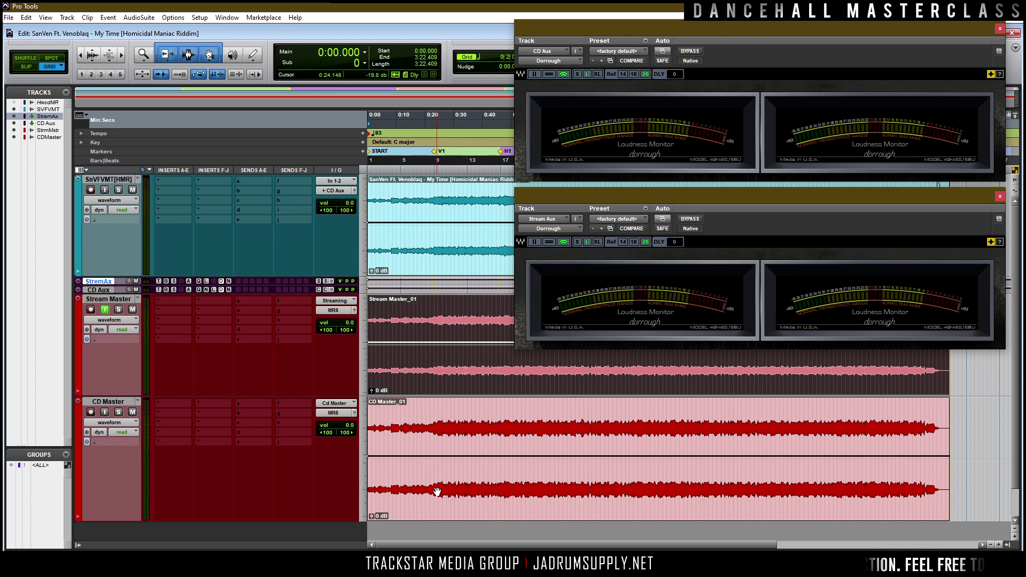
click(437, 492)
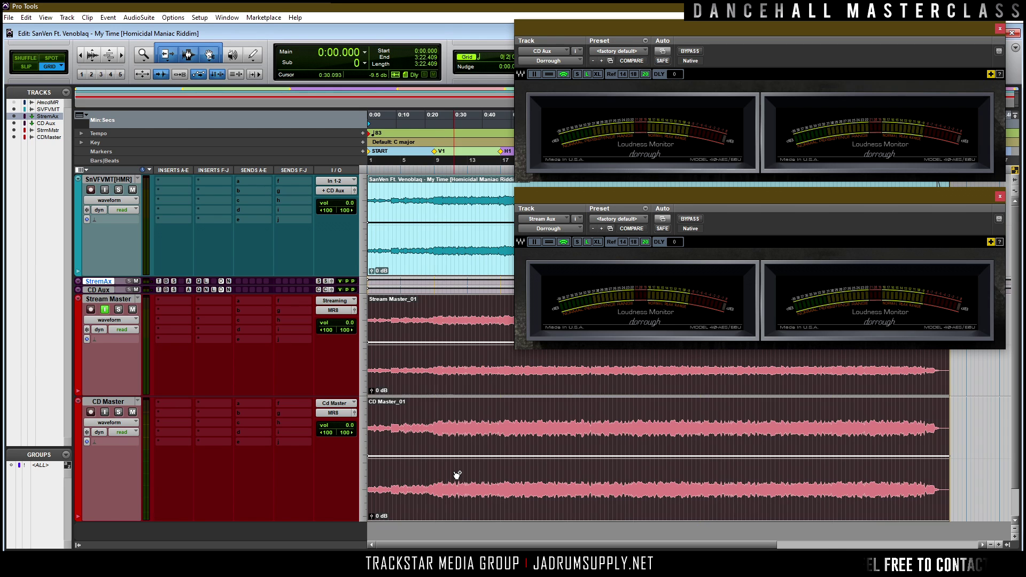
click(456, 474)
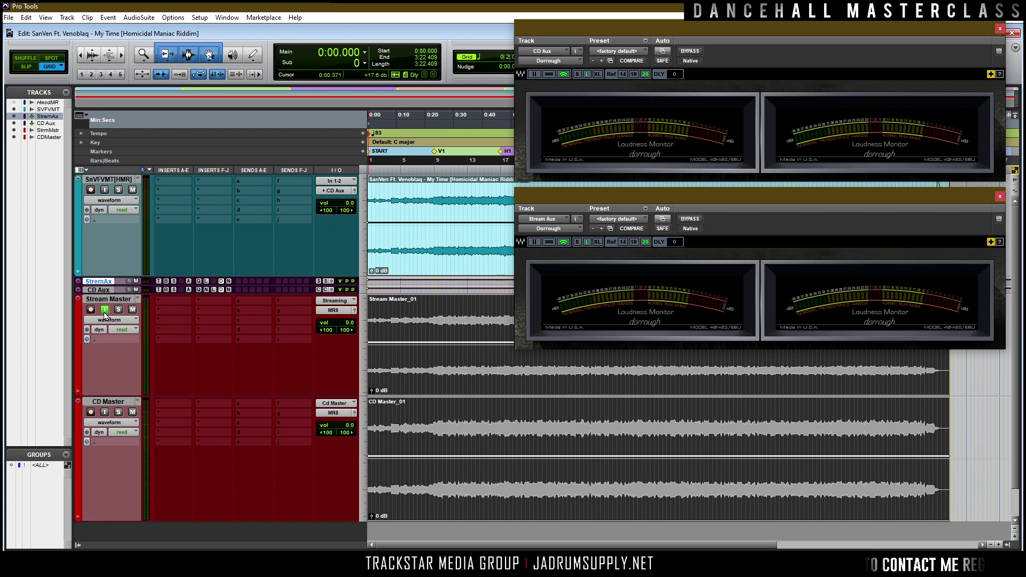
Step: Play the song with input monitoring off on the Stream Master track and unmute its Stream Master_01 clip
key(space)
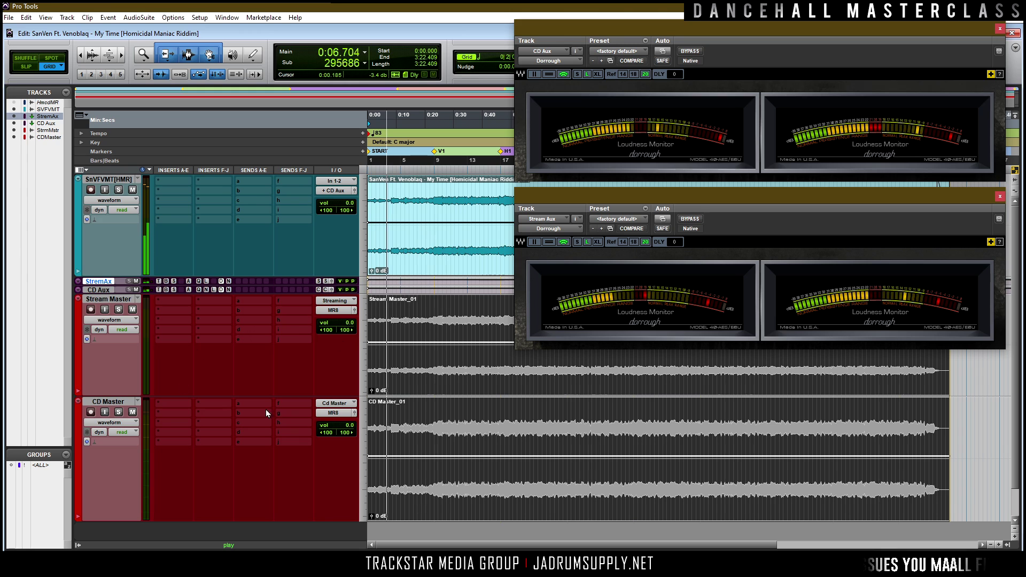
click(105, 310)
click(105, 310)
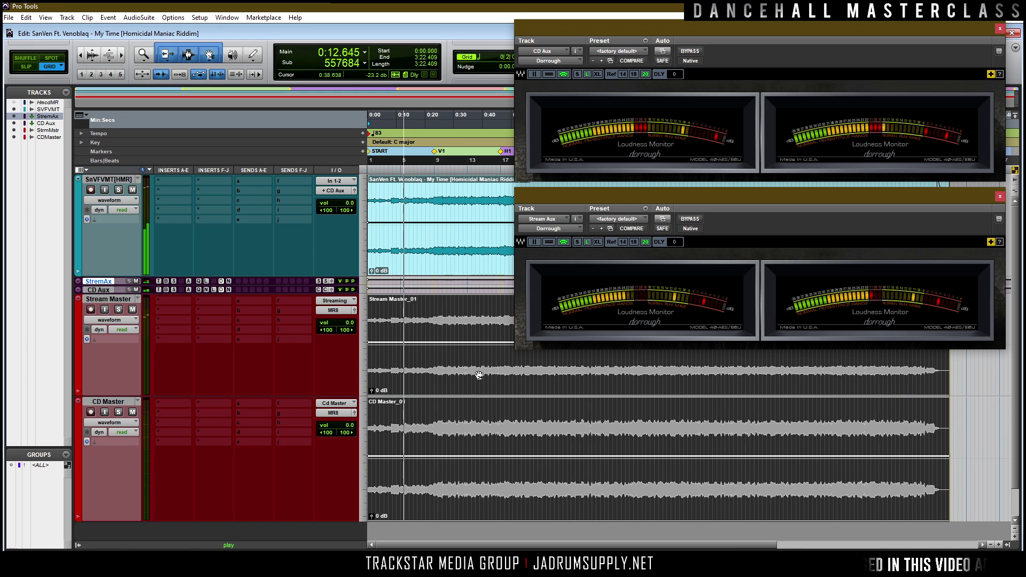
click(457, 331)
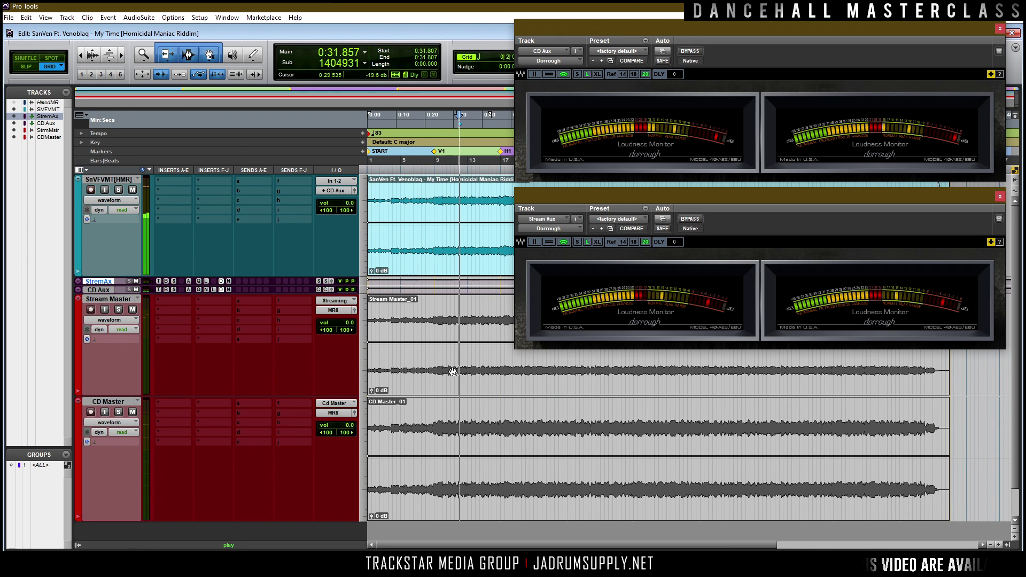
click(455, 370)
click(465, 368)
key(space)
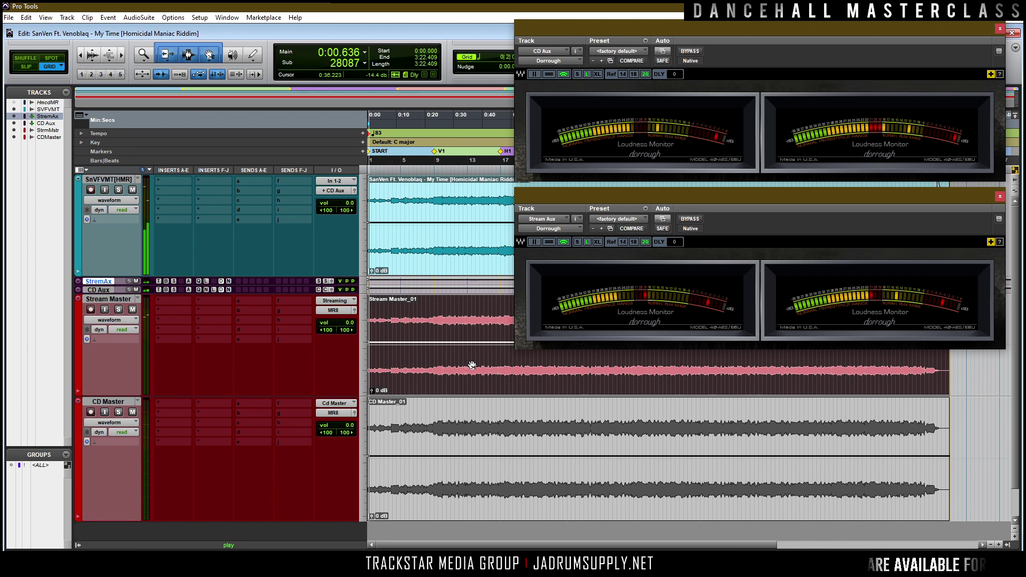
key(space)
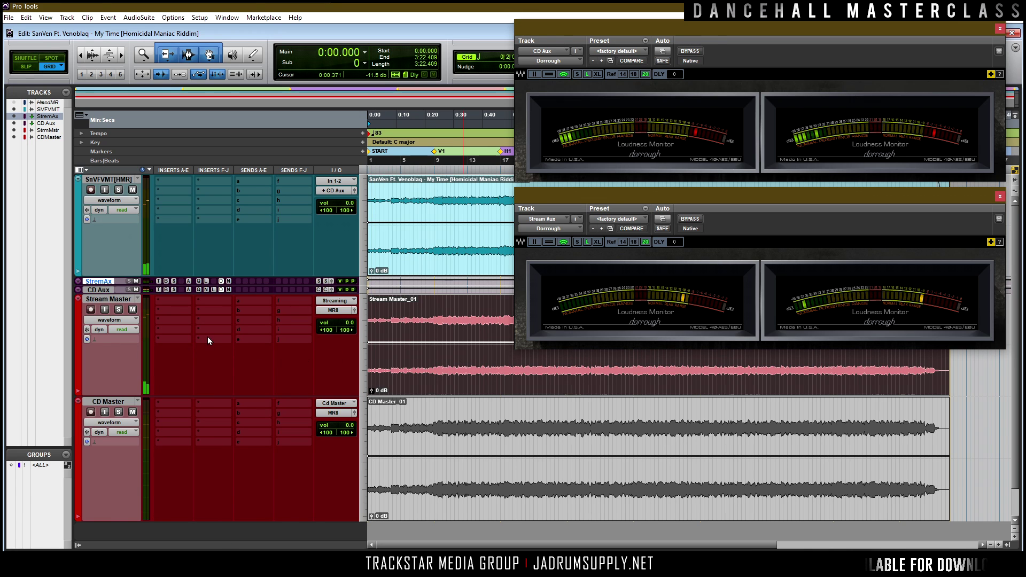
Step: Bypass all inserts on the Stream Aux and CD Aux tracks and close both Dorrough meter windows
click(98, 290)
shift+click(112, 281)
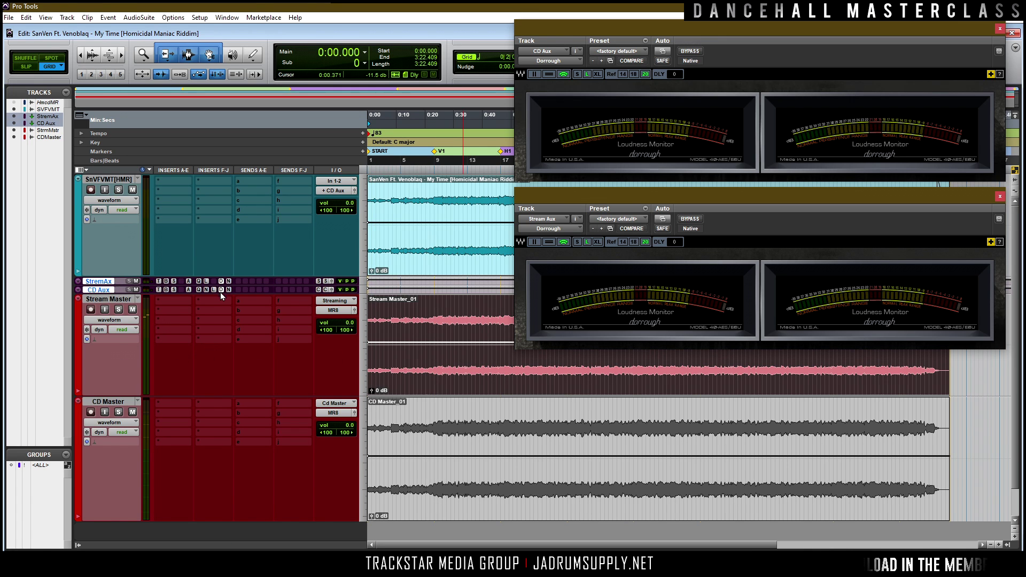
ctrl+alt+shift+click(158, 282)
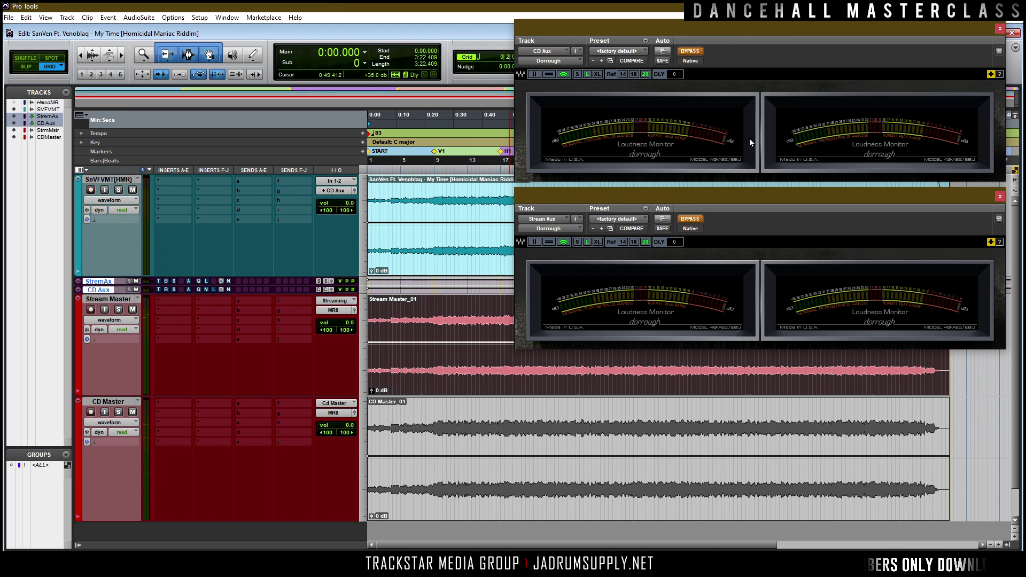
click(1000, 29)
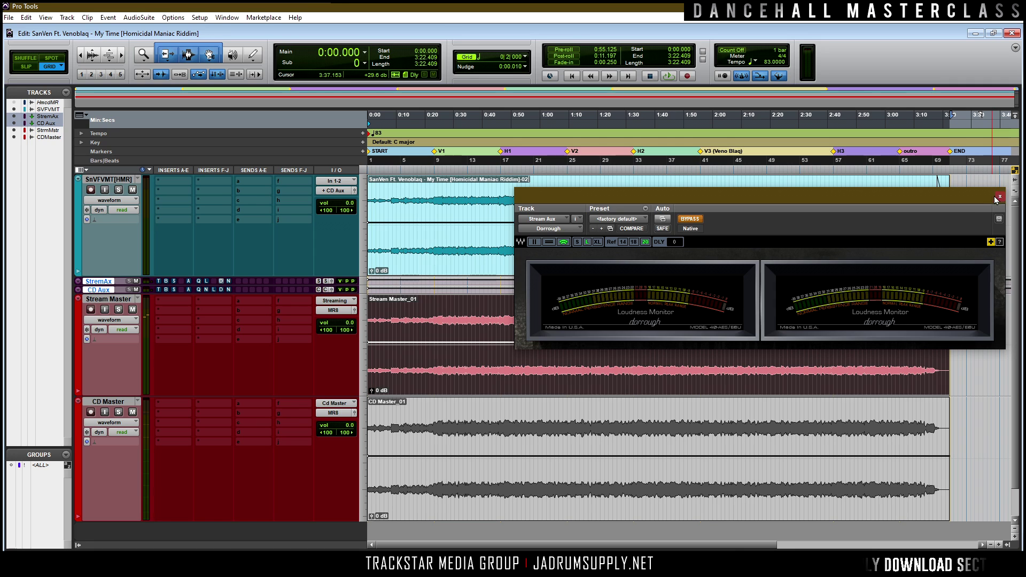
click(1000, 196)
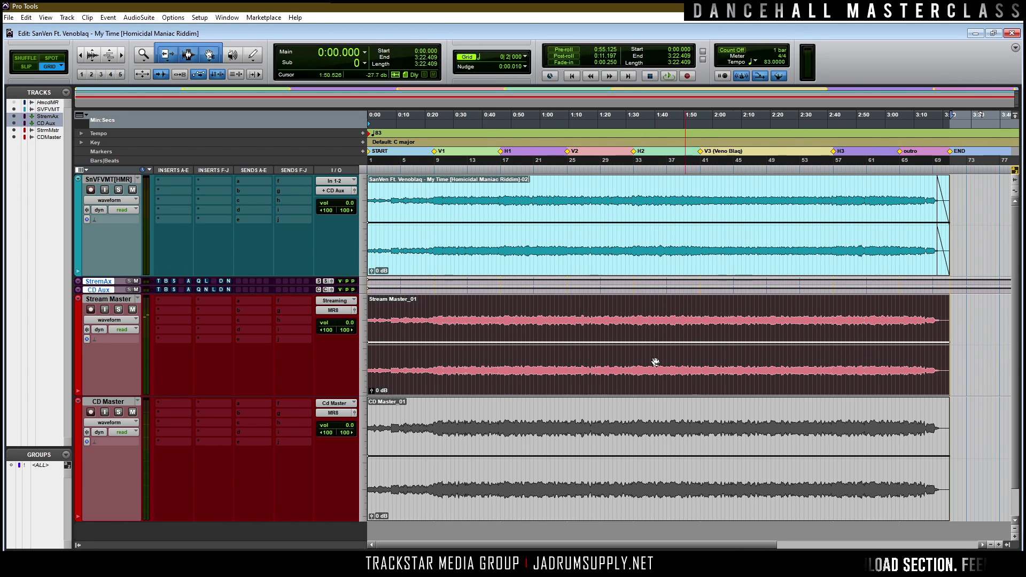
Step: Open the Track Bounce settings for the Stream Master and CD Master tracks together from the Mix window
click(109, 301)
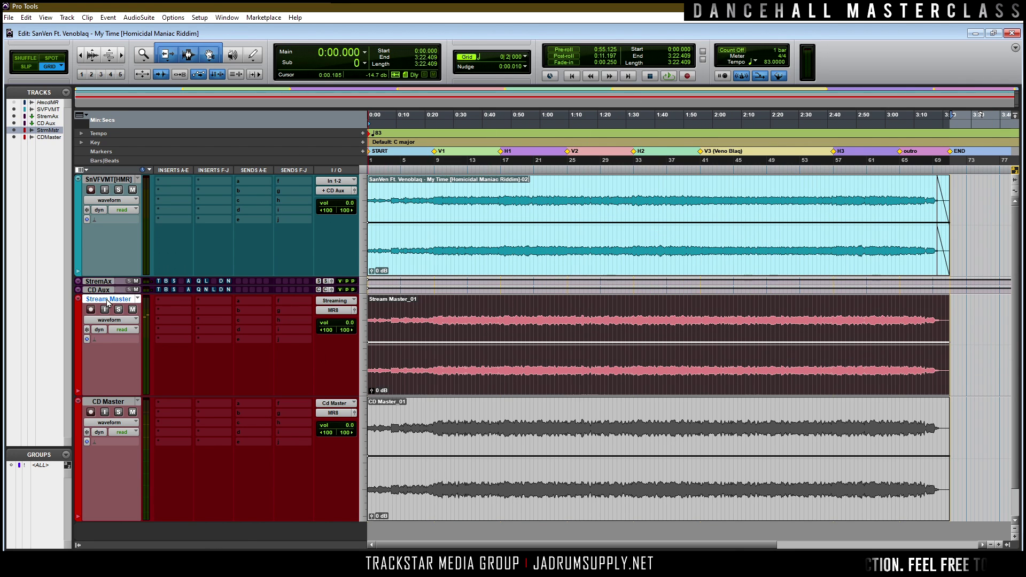
key(ctrl+equal)
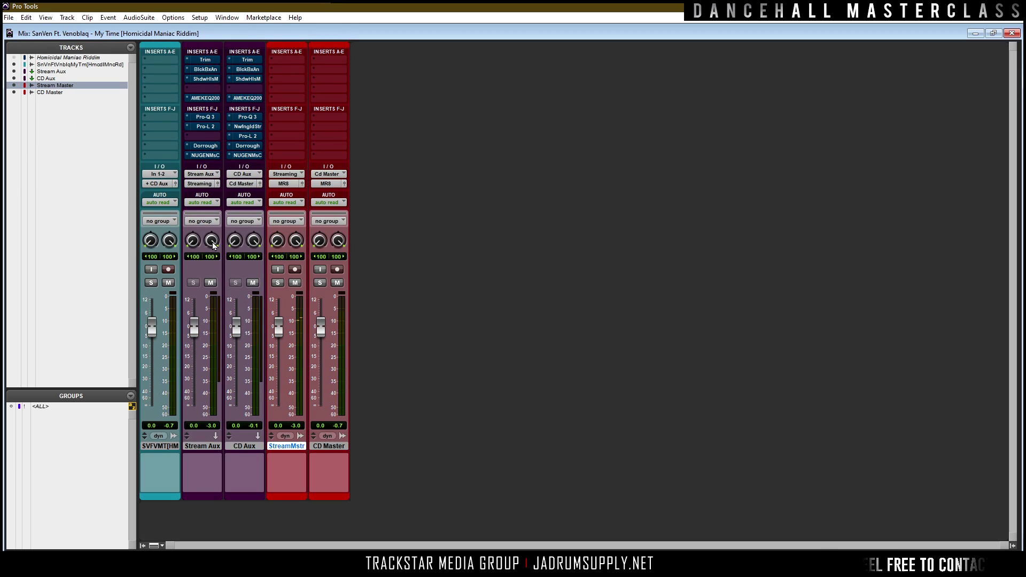
shift+click(333, 447)
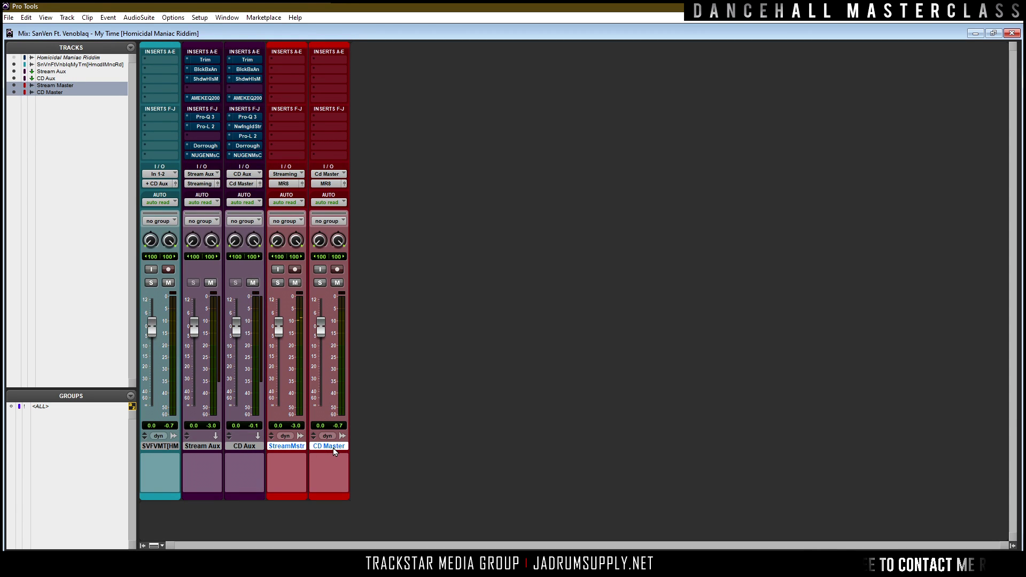
right_click(288, 446)
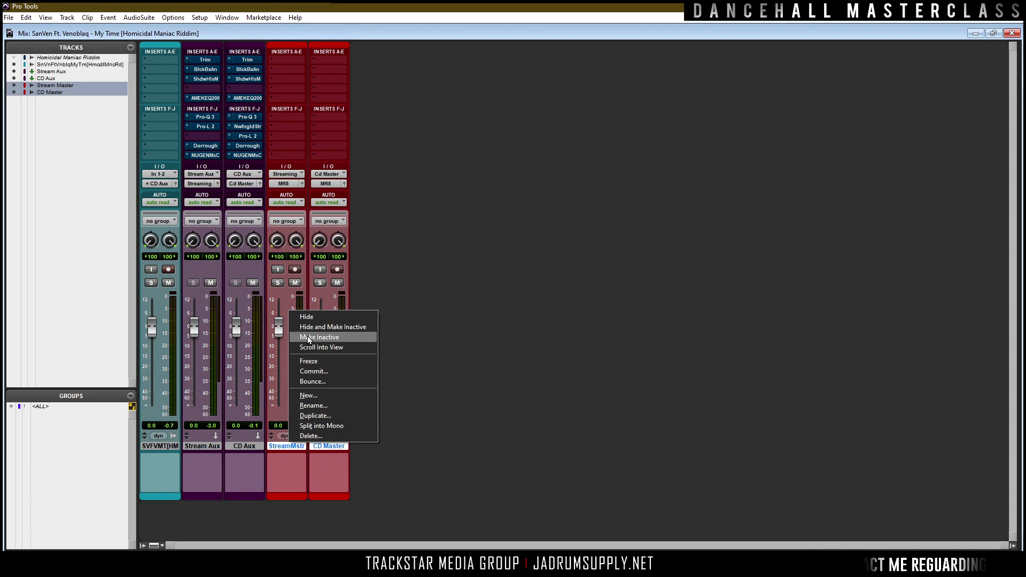
click(312, 381)
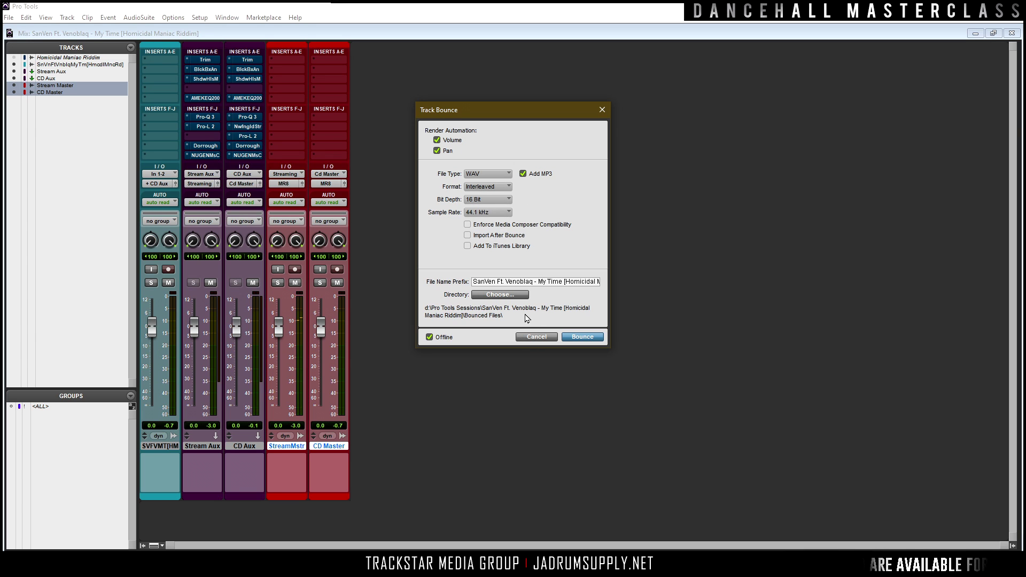
Step: Remove "[Homicidal Maniac Riddim]" from the end of the bounce file name prefix so that it ends with "My Time"
click(564, 281)
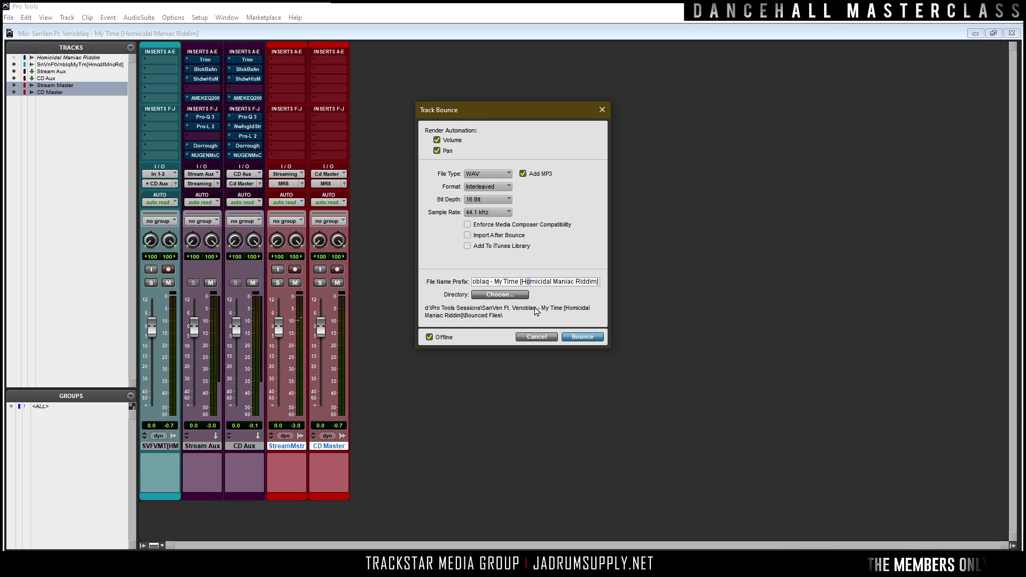
click(594, 338)
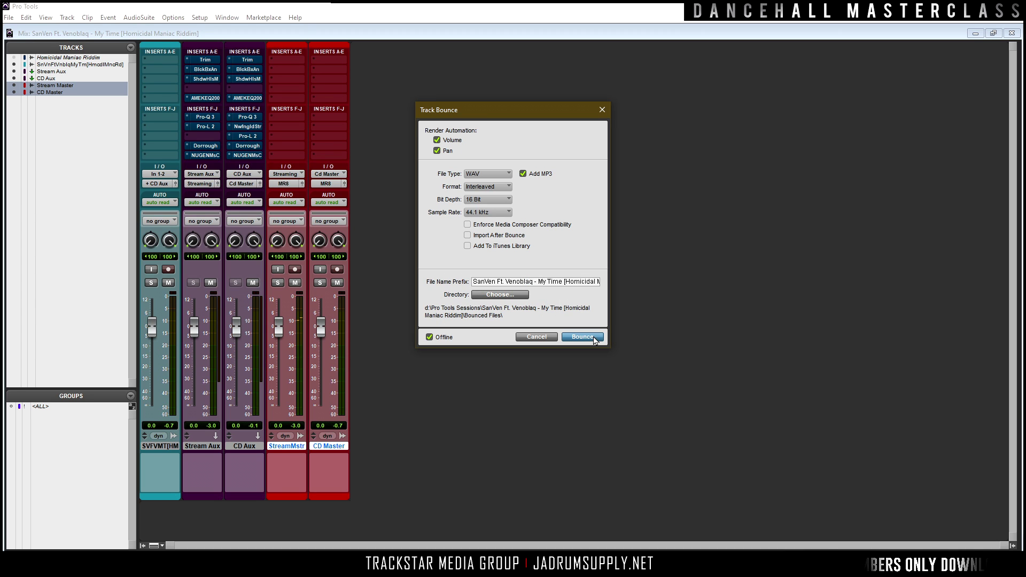
click(605, 233)
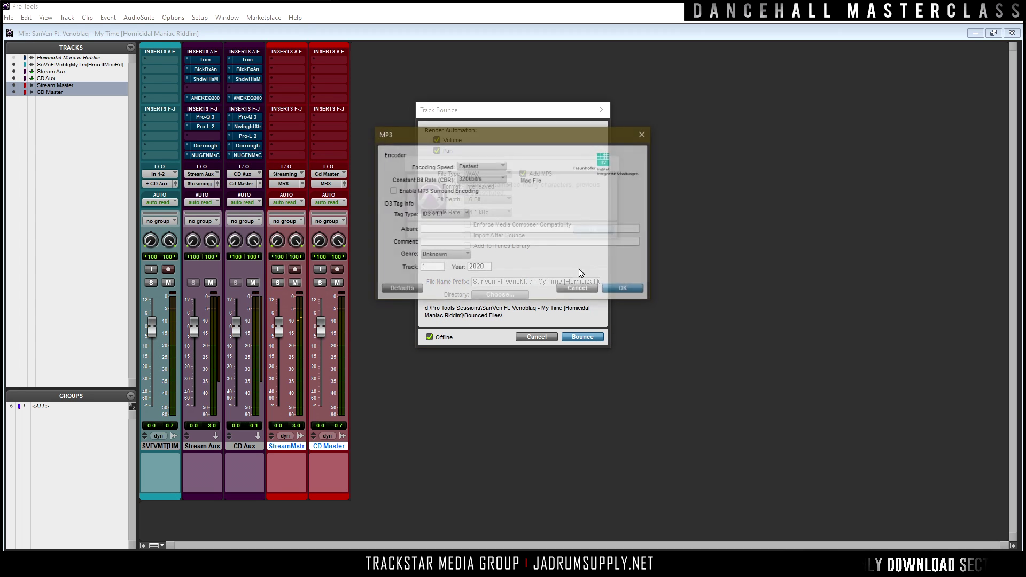
click(582, 289)
click(533, 281)
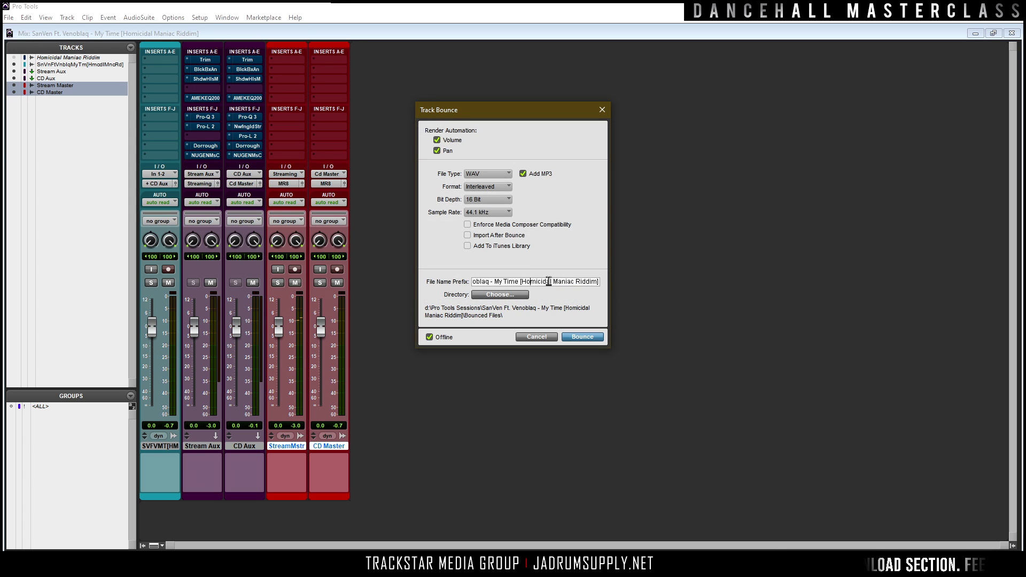
drag(519, 282, 735, 295)
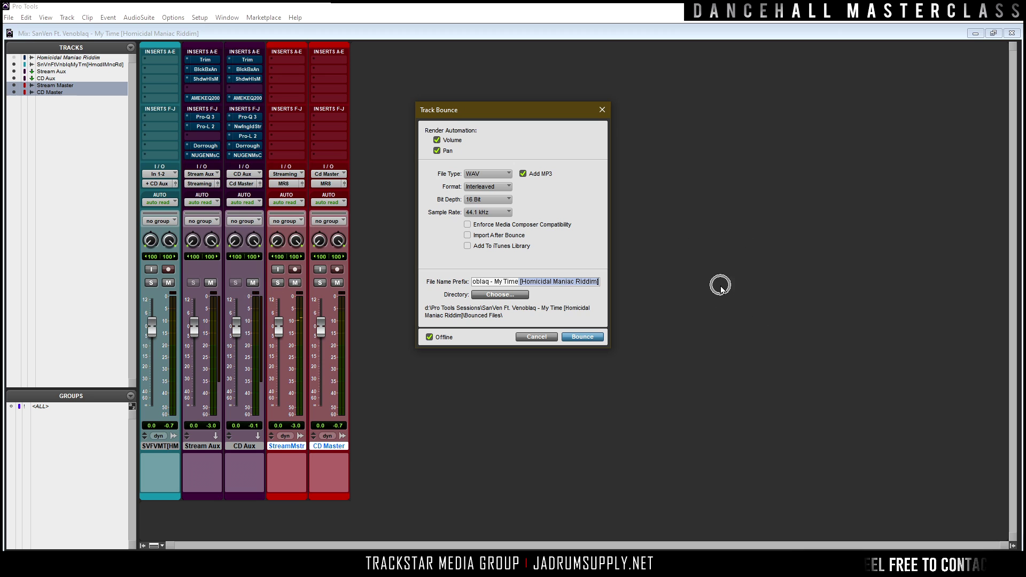
key(BackSpace)
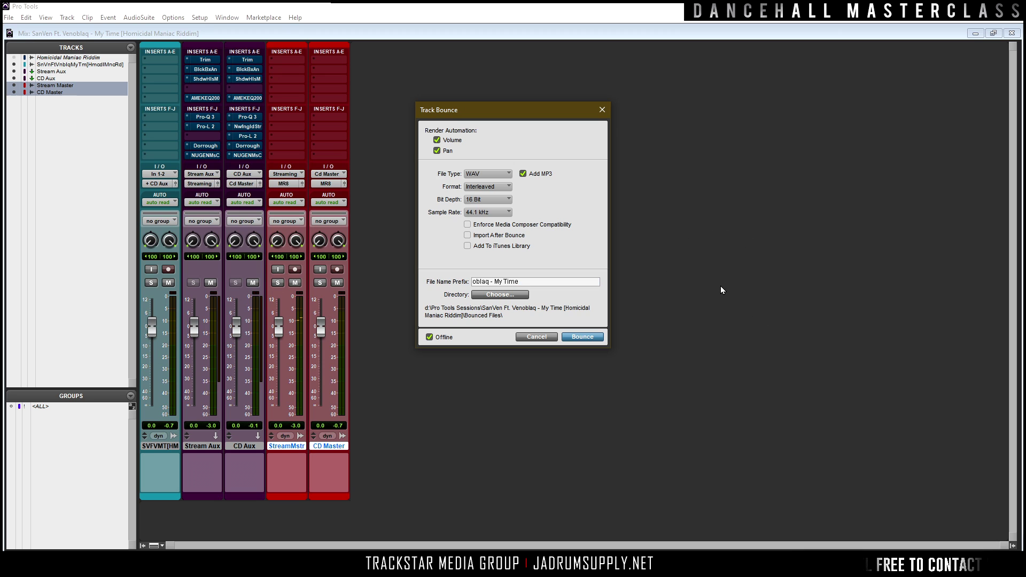
Step: Bounce both masters with the MP3 encoding set to Highest Quality, the album to Homicidal Maniac Riddim and the genre to Dance Hall
click(582, 337)
click(482, 179)
click(500, 167)
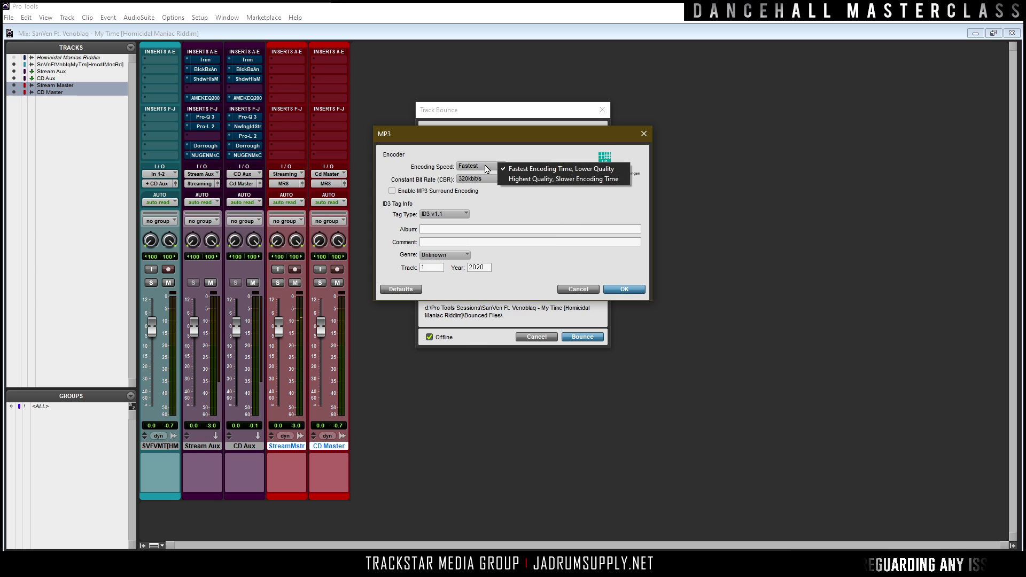
click(526, 180)
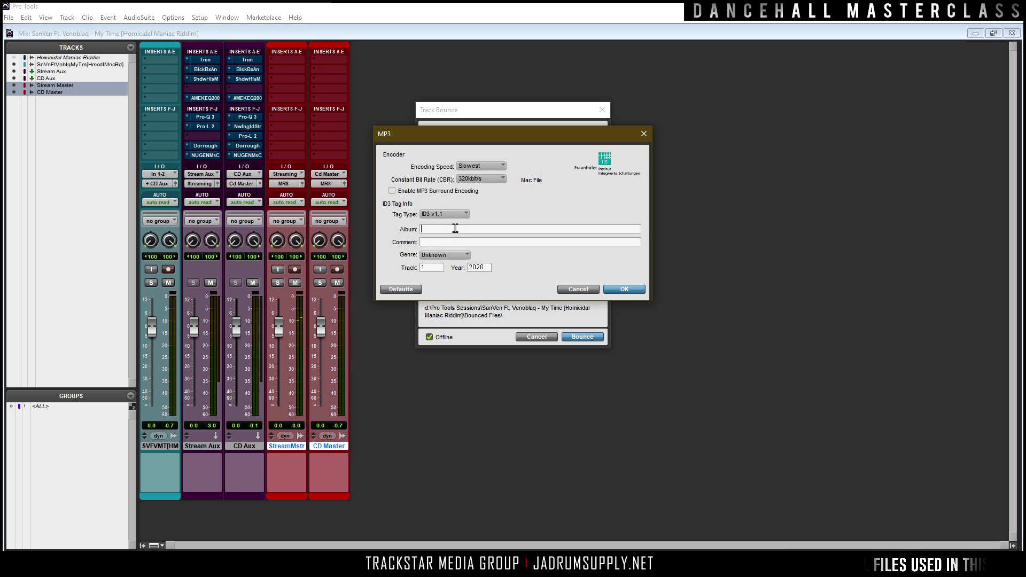
text(Homicidal Maniac Riddim)
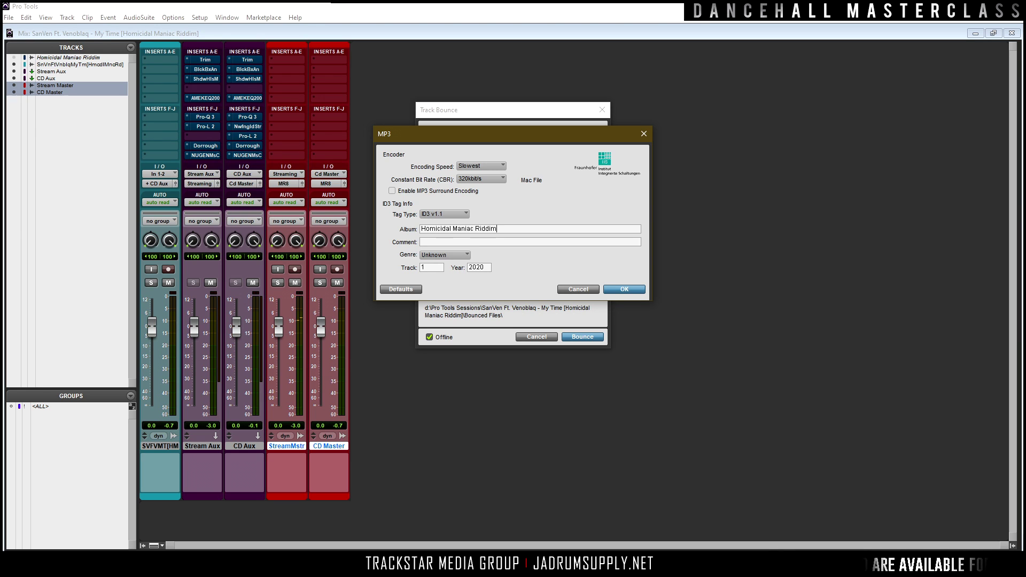
click(459, 255)
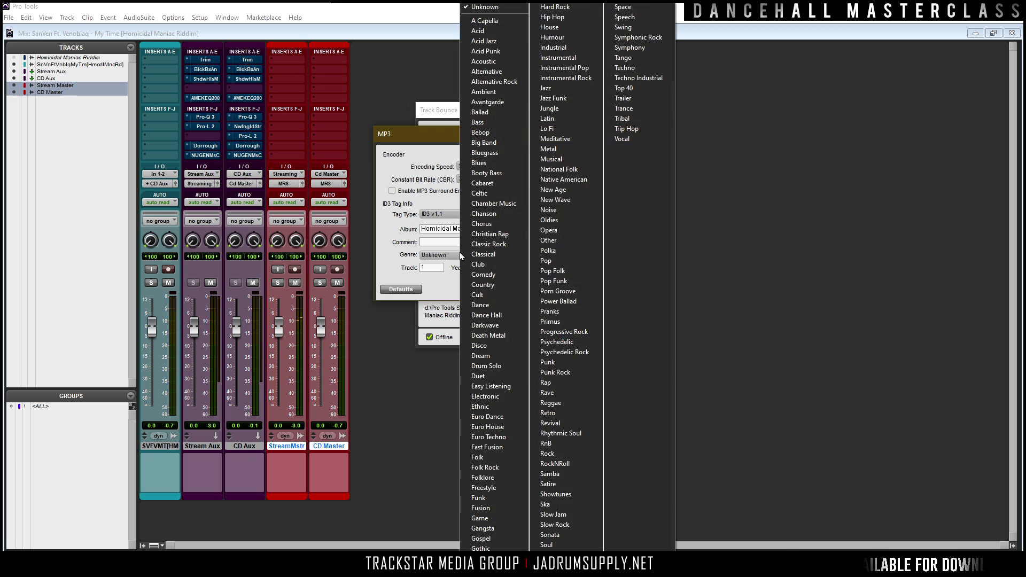
click(500, 316)
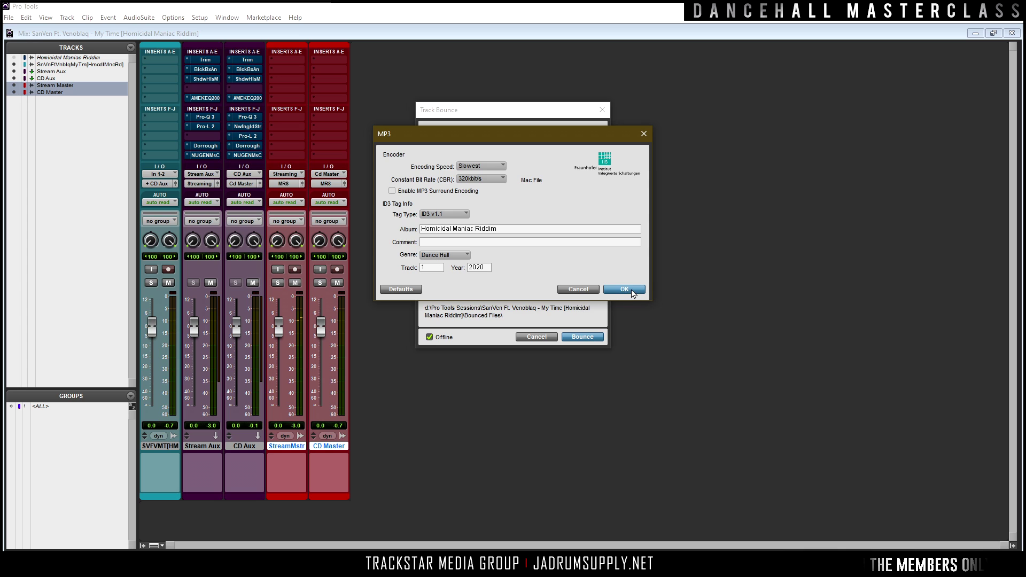
click(624, 289)
click(581, 337)
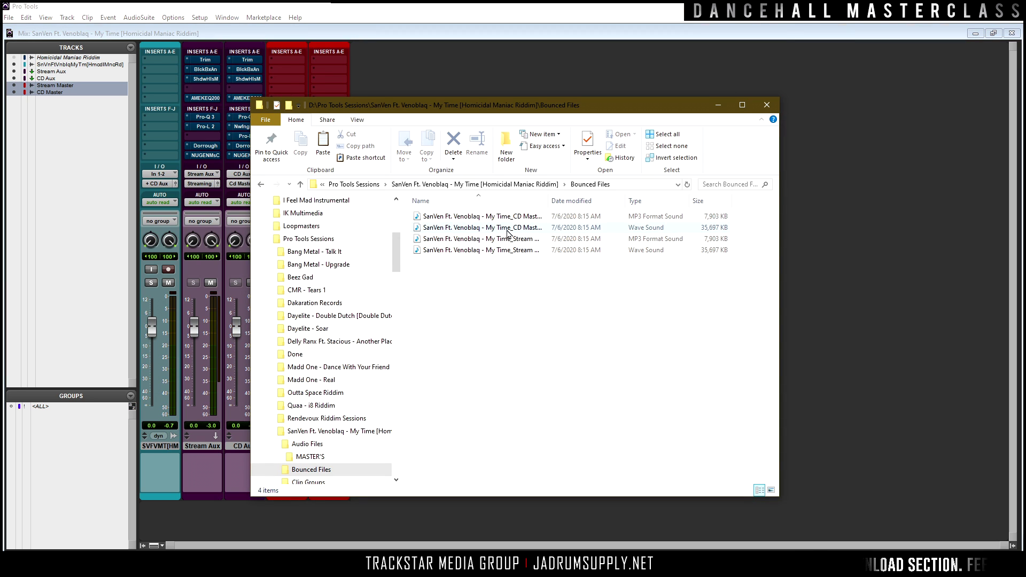
Step: Widen the Name column to read the bounced files' full names, and return to the session folder
drag(551, 195, 677, 200)
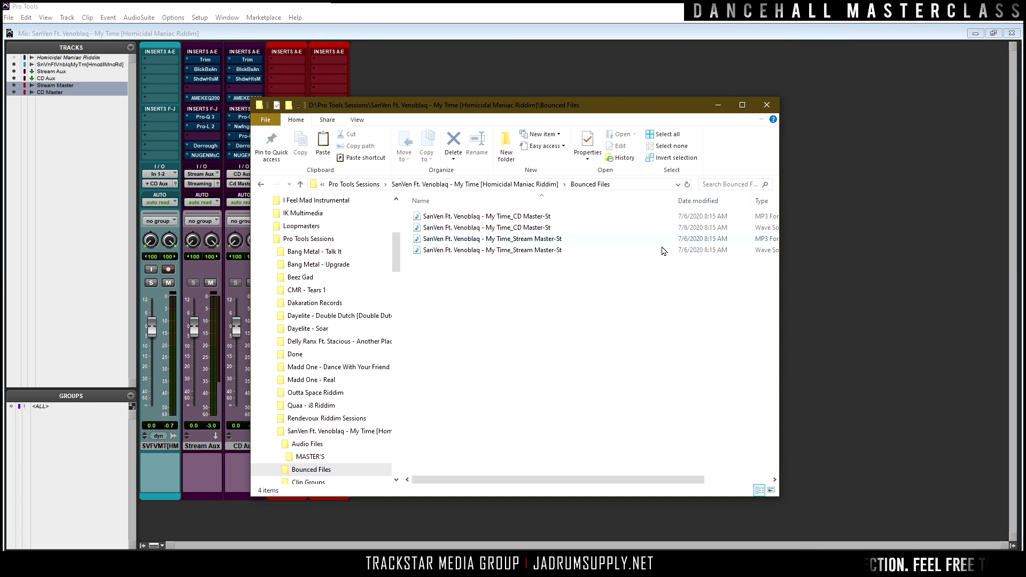
click(472, 217)
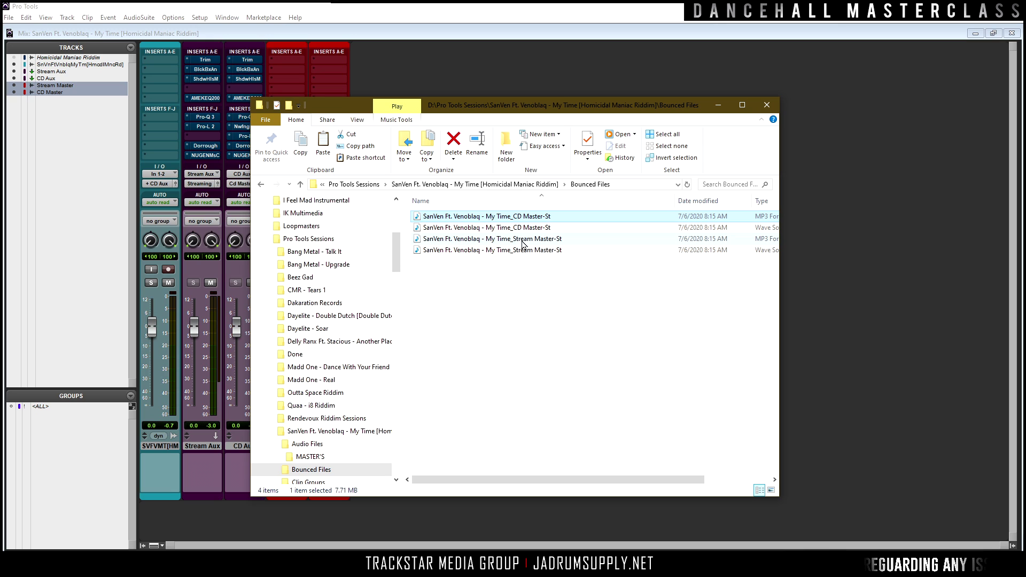
click(517, 187)
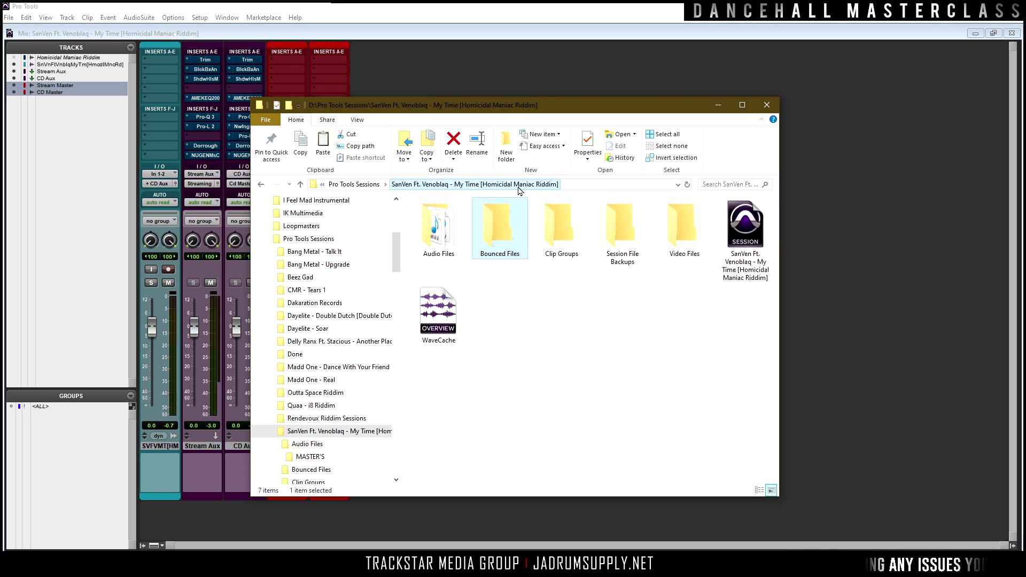
click(584, 188)
drag(383, 183, 632, 196)
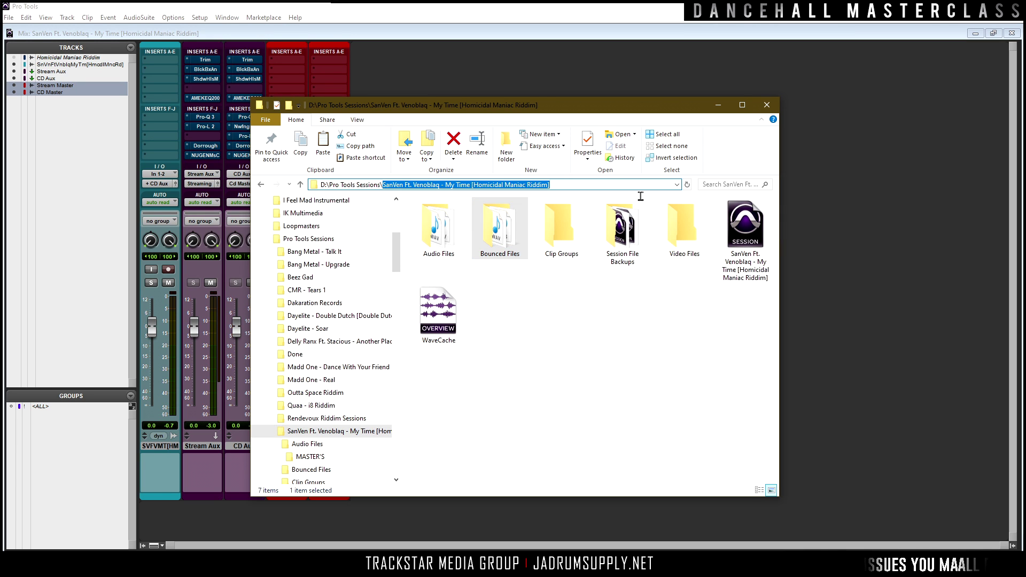
key(BackSpace)
click(564, 307)
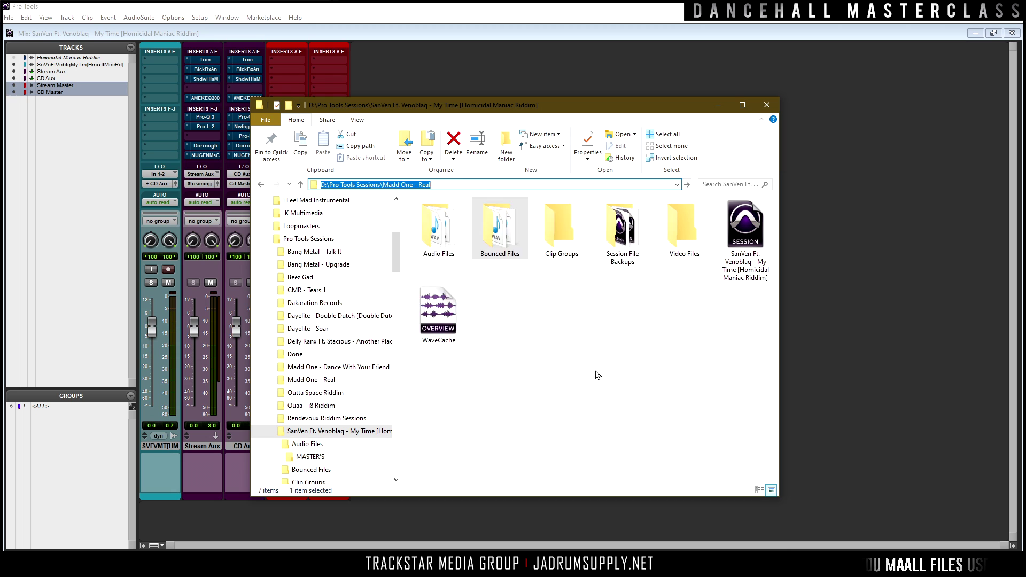
click(261, 185)
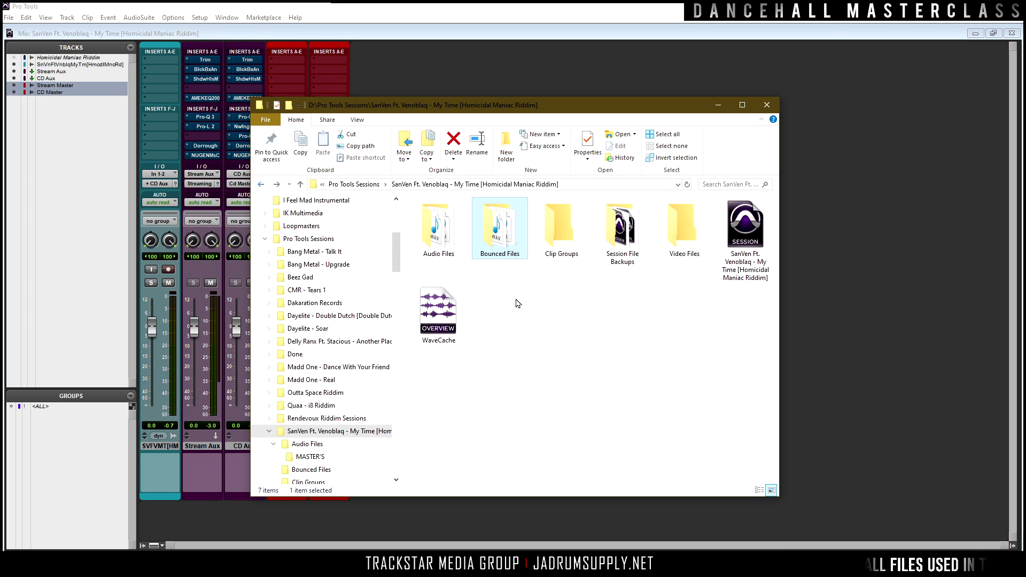
Step: Move the MASTER'S folder from Audio Files into Bounced Files and show the Bounced Files contents
double_click(505, 247)
click(308, 444)
drag(436, 217, 323, 469)
click(311, 456)
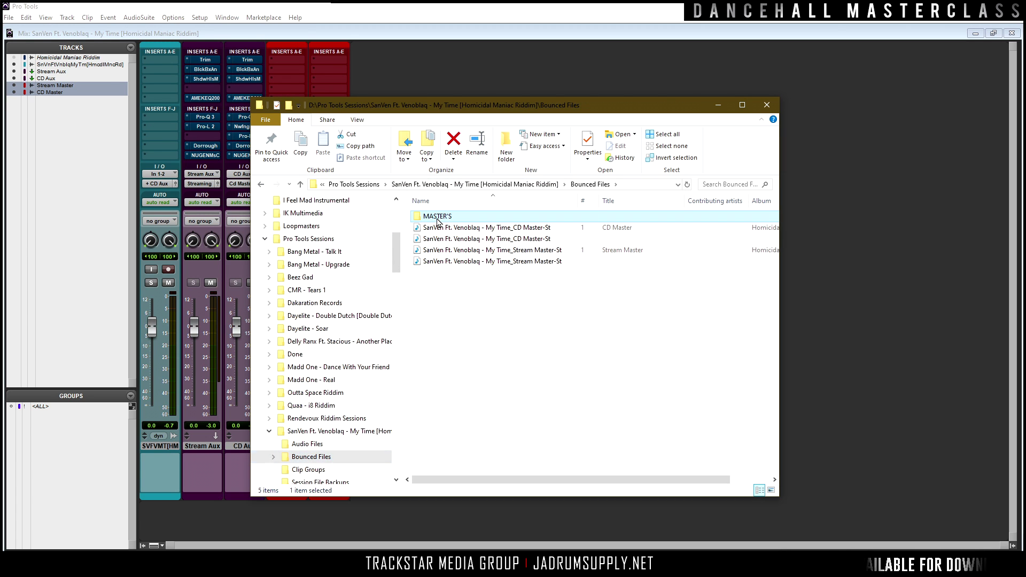
Step: Open the MASTER'S folder and, in Bounced Files, select both CD Master bounces
double_click(434, 221)
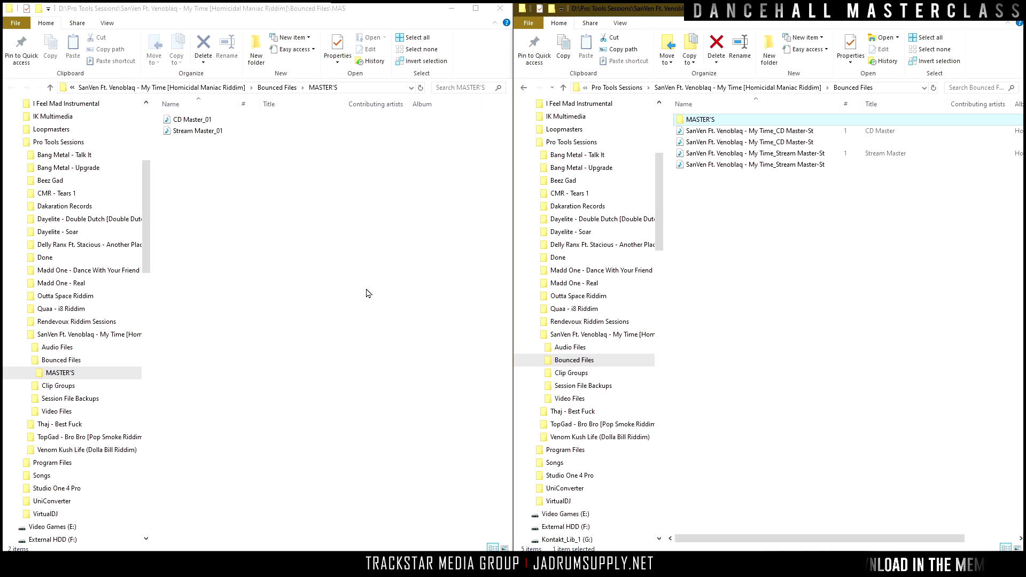
click(756, 131)
shift+click(755, 142)
Step: Load the WAV files of CD Master_01, Stream Master_01 and the [CD] and [STREAMING] masters into the FL Studio playlist
click(321, 165)
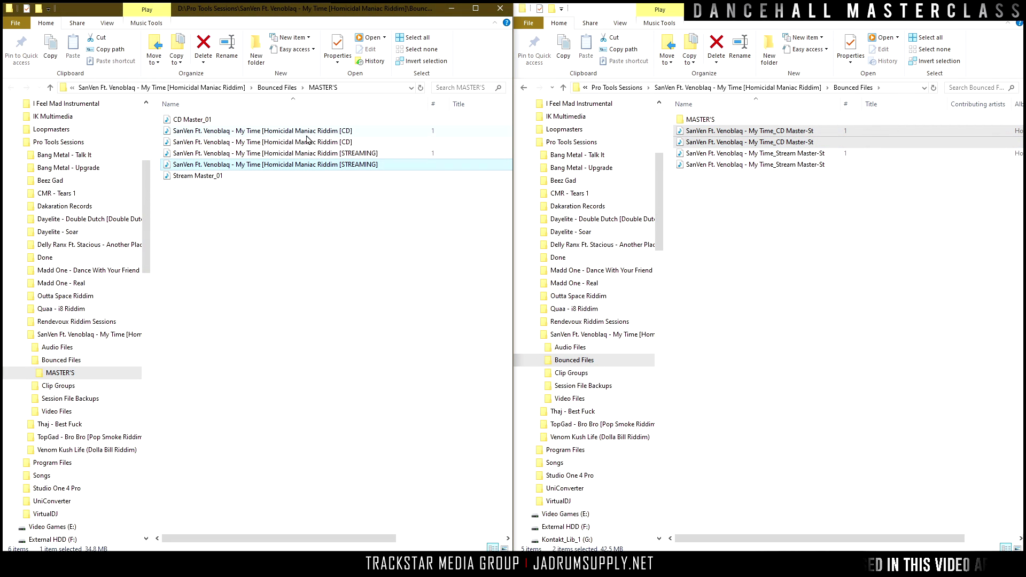
ctrl+click(308, 142)
ctrl+click(198, 175)
ctrl+click(203, 119)
drag(203, 126, 149, 80)
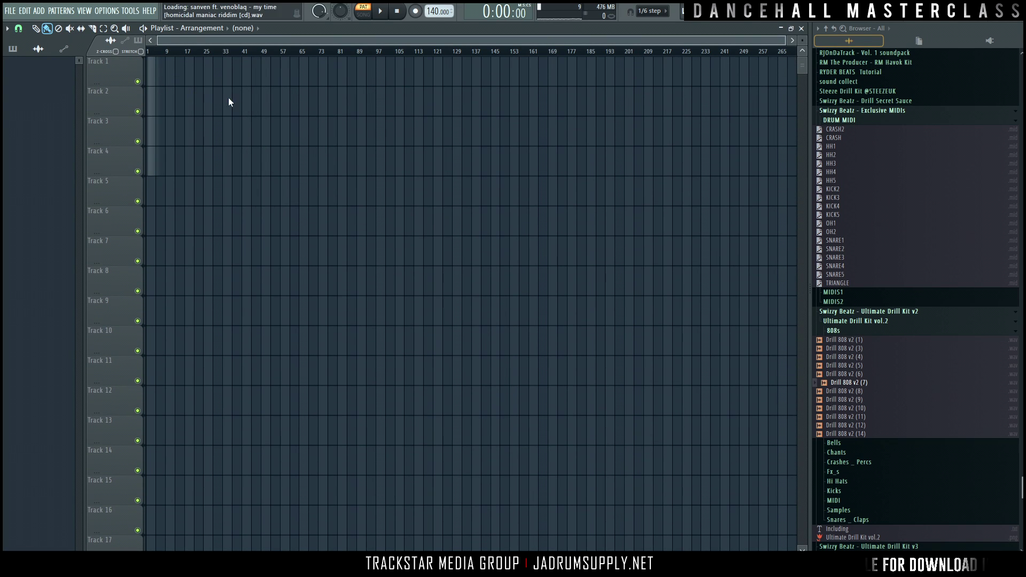
Step: Move the [STREAMING] and Stream Master_01 clips to tracks 5 and 6, leaving the CD pair on tracks 1 and 2
drag(384, 202, 166, 57)
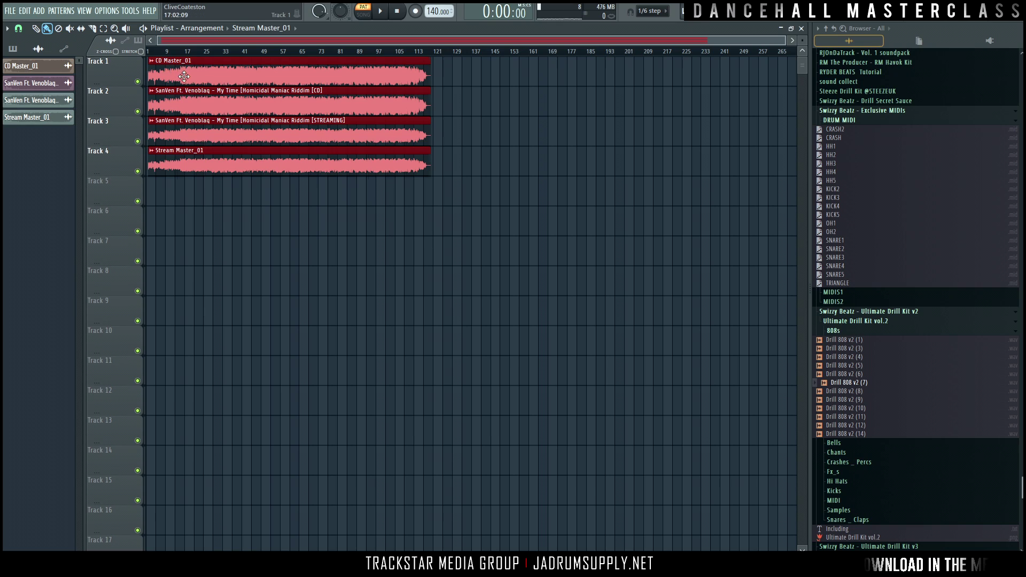
scroll(157, 53, up, 3)
click(240, 175)
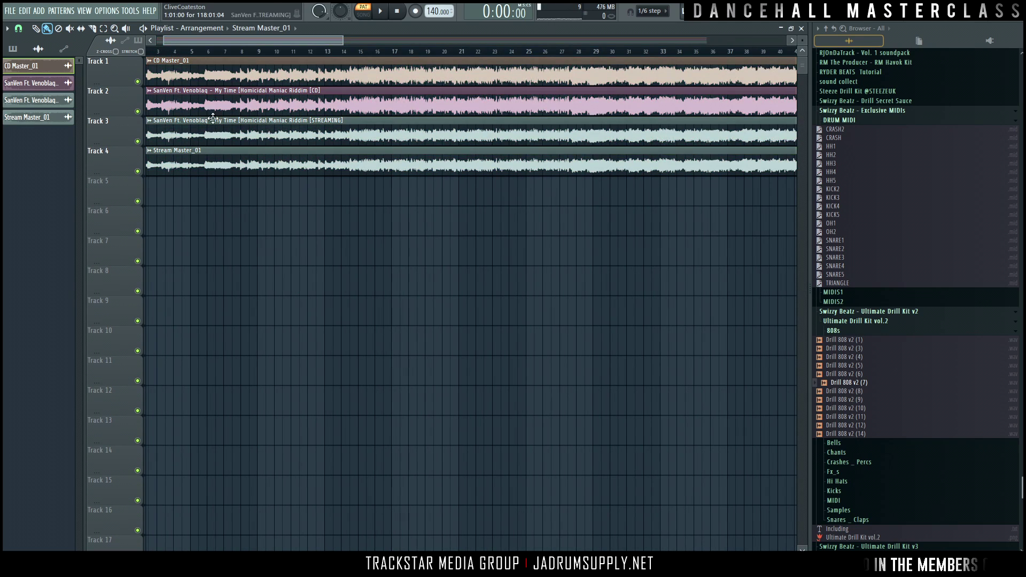
scroll(196, 56, up, 1)
scroll(197, 56, down, 2)
drag(216, 308, 165, 88)
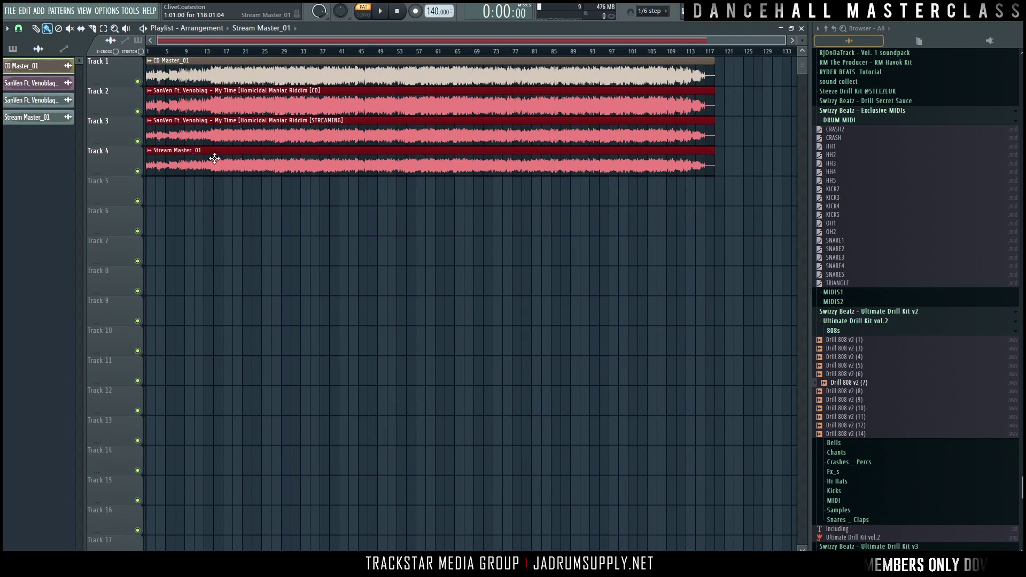
drag(251, 119, 243, 200)
click(271, 163)
drag(271, 164, 260, 102)
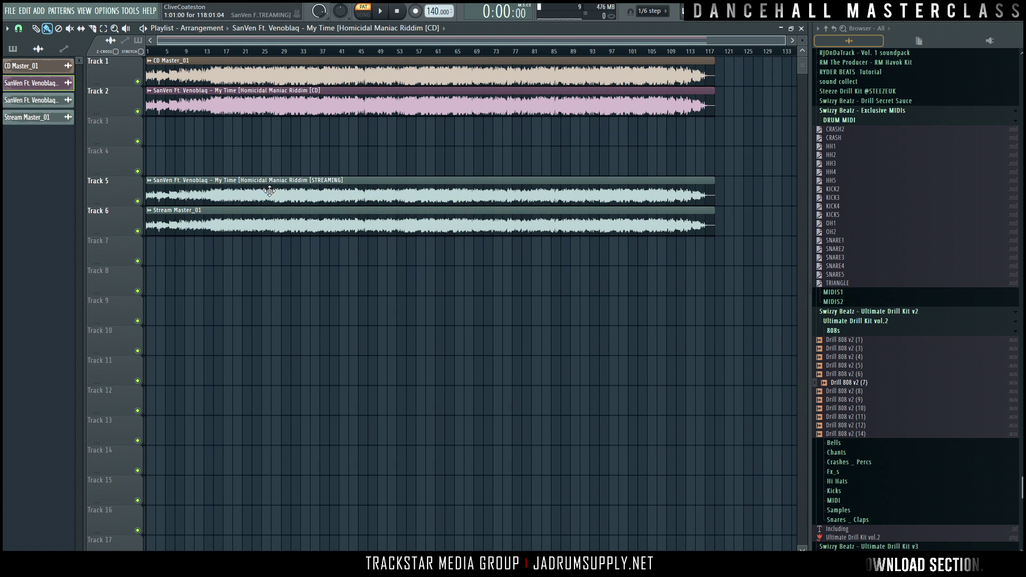
Step: Inspect the waveforms and channel settings of the [STREAMING] and Stream Master_01 clips
scroll(208, 182, up, 1)
scroll(207, 183, up, 3)
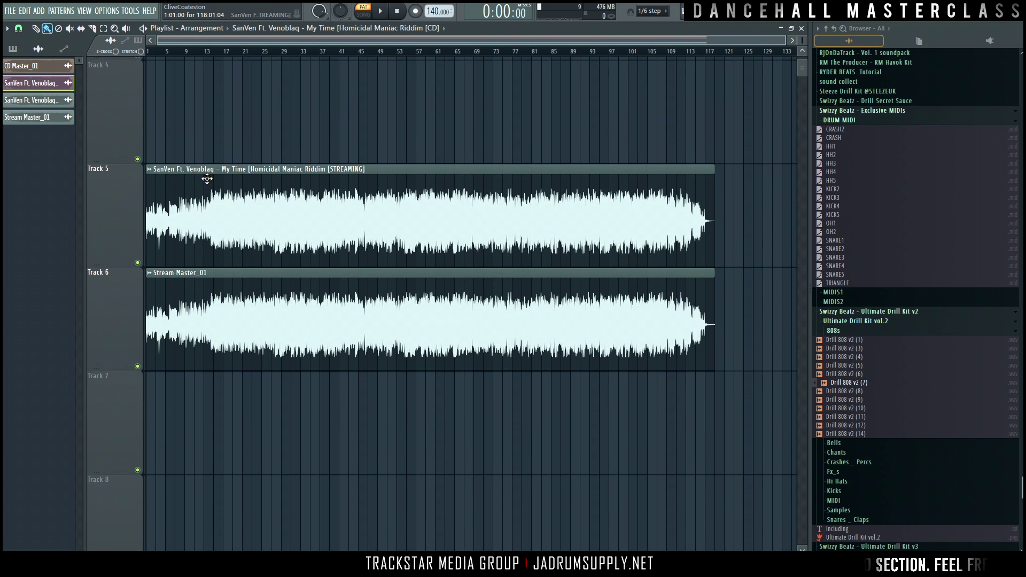
double_click(277, 261)
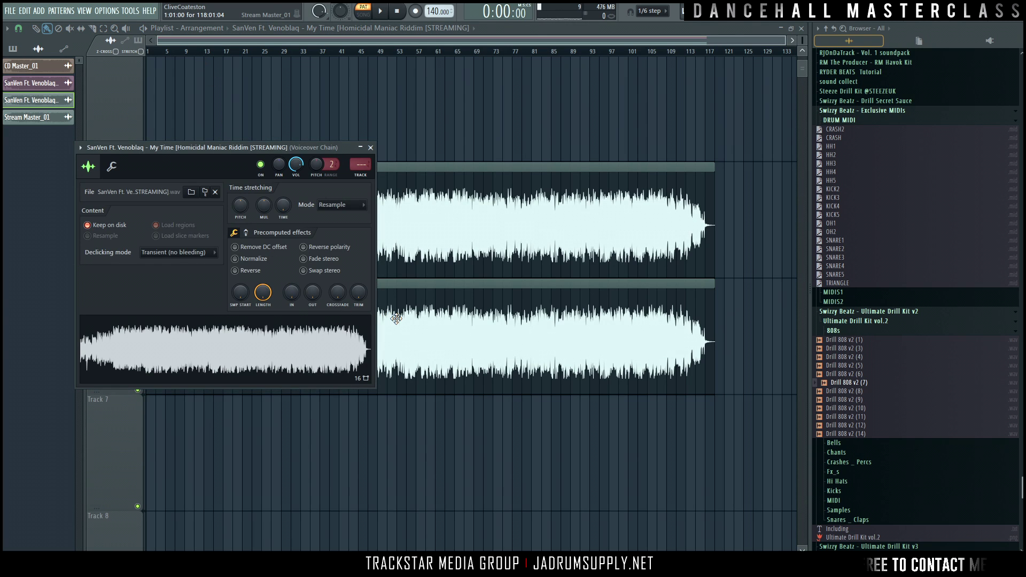
double_click(396, 319)
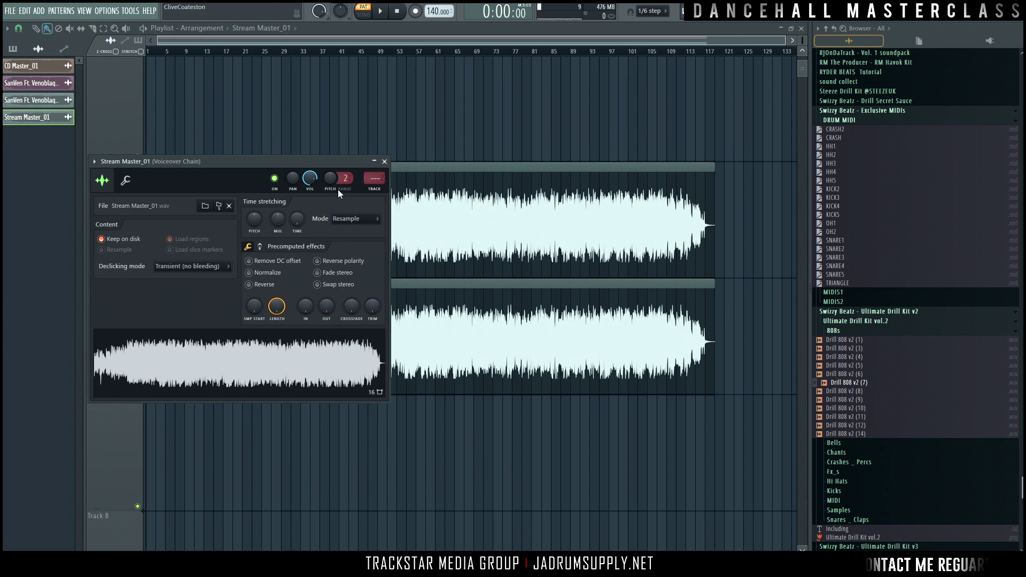
key(Escape)
Step: Compare the [STREAMING] and Stream Master_01 waveforms in close detail around bar 23, and put the [STREAMING] clip back on track 5
drag(271, 272, 266, 194)
scroll(227, 206, up, 2)
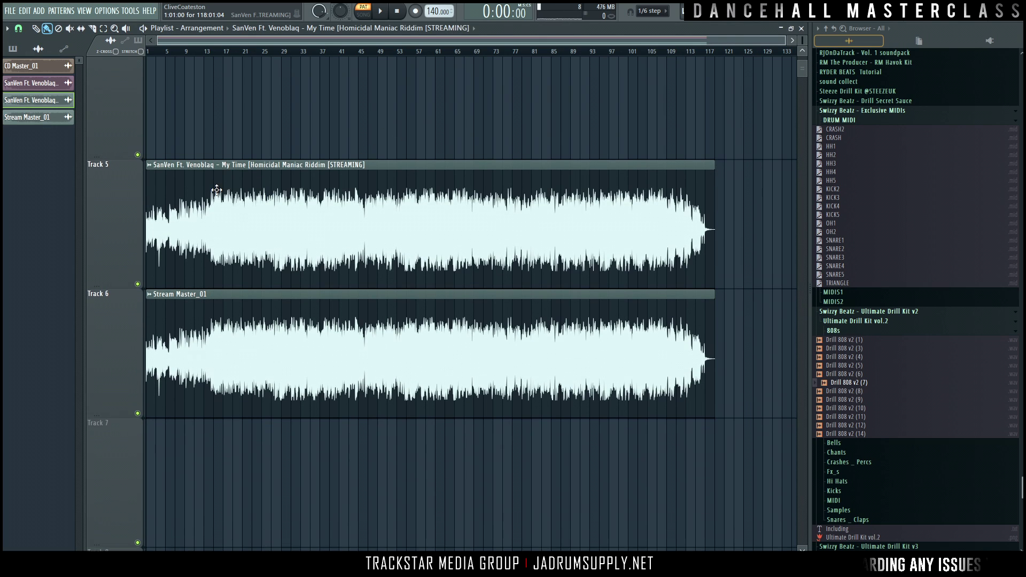
scroll(236, 201, up, 6)
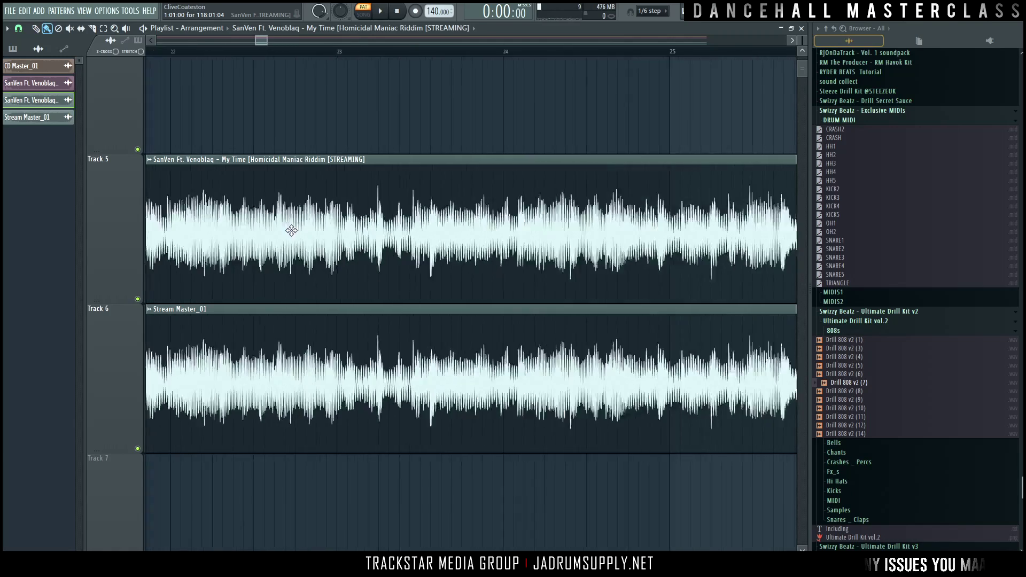
scroll(420, 250, up, 3)
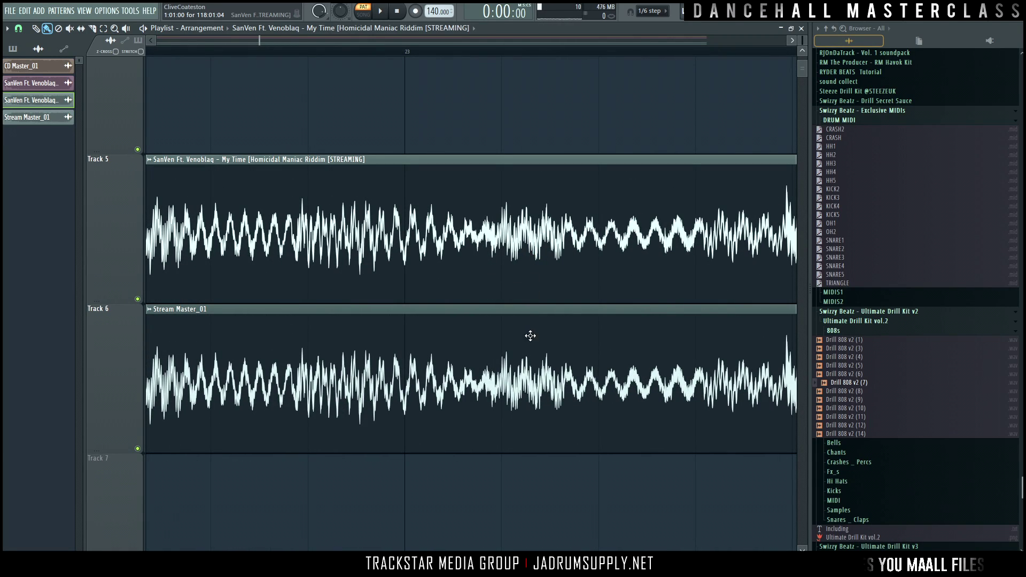
key(ctrl+z)
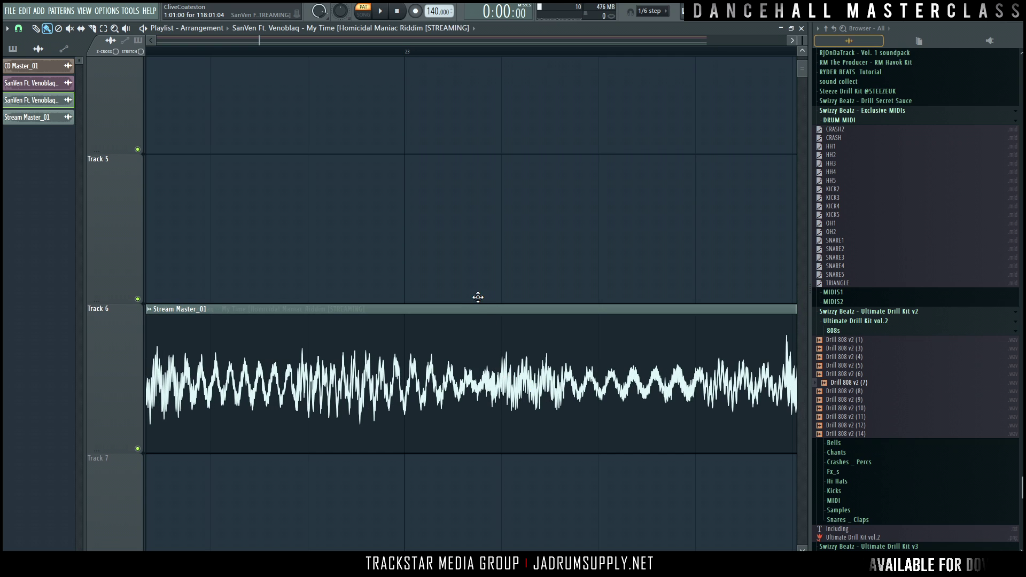
drag(478, 297, 465, 201)
Step: Leave only tracks 5 and 6 unmuted, open the [STREAMING] clip's channel settings and play the pair in song mode
right_click(134, 156)
click(135, 298)
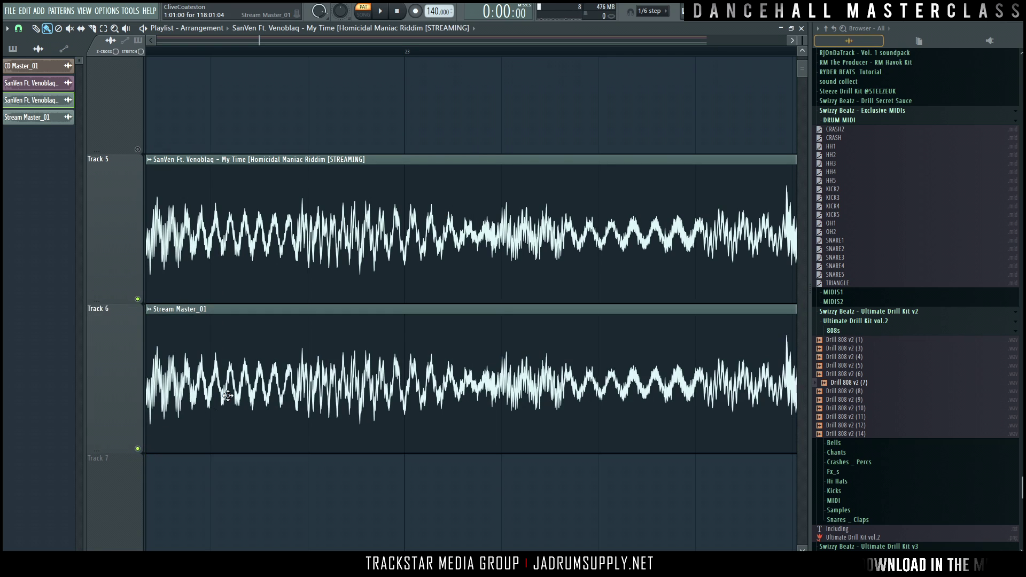
double_click(221, 404)
key(space)
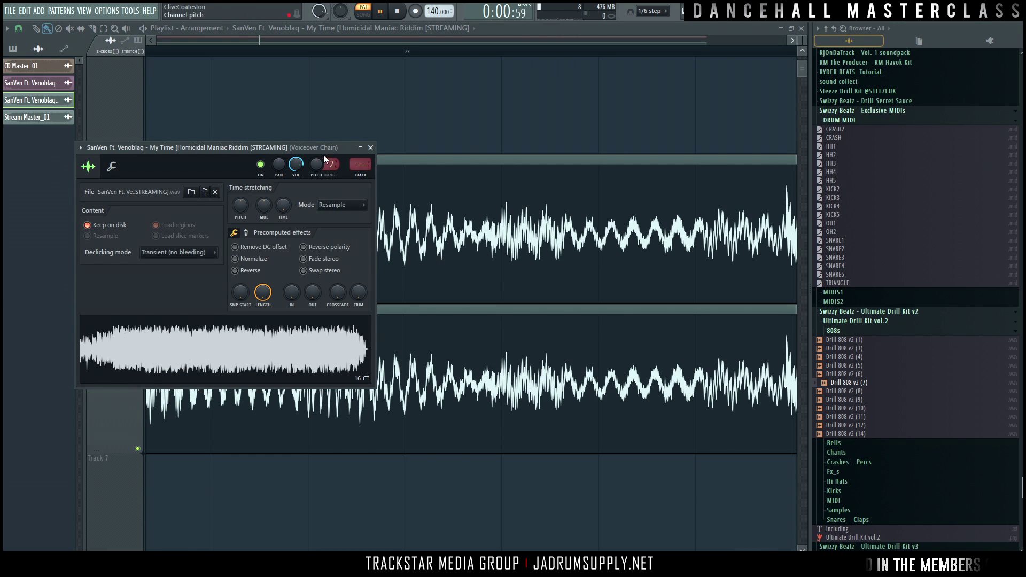
key(l)
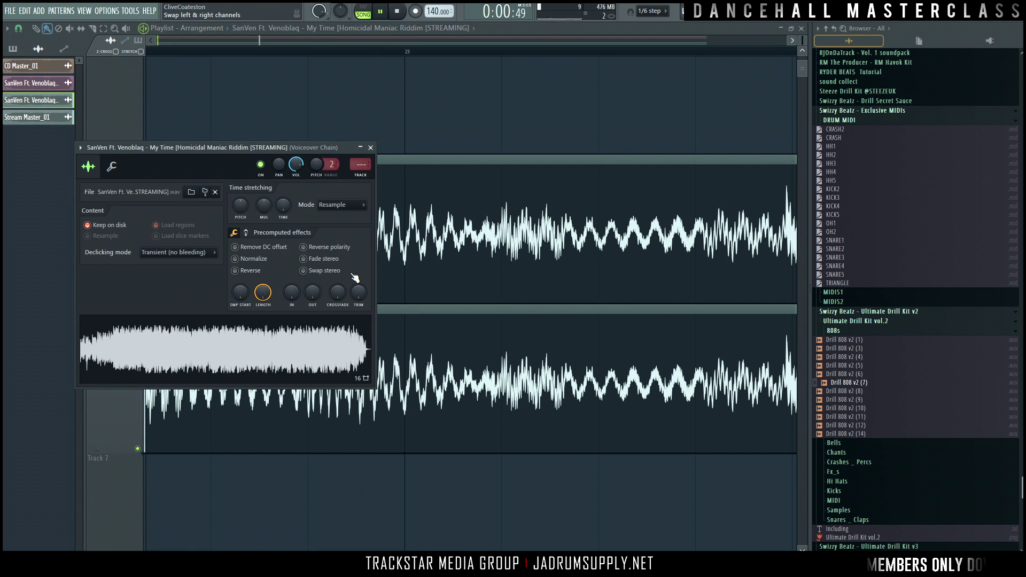
key(space)
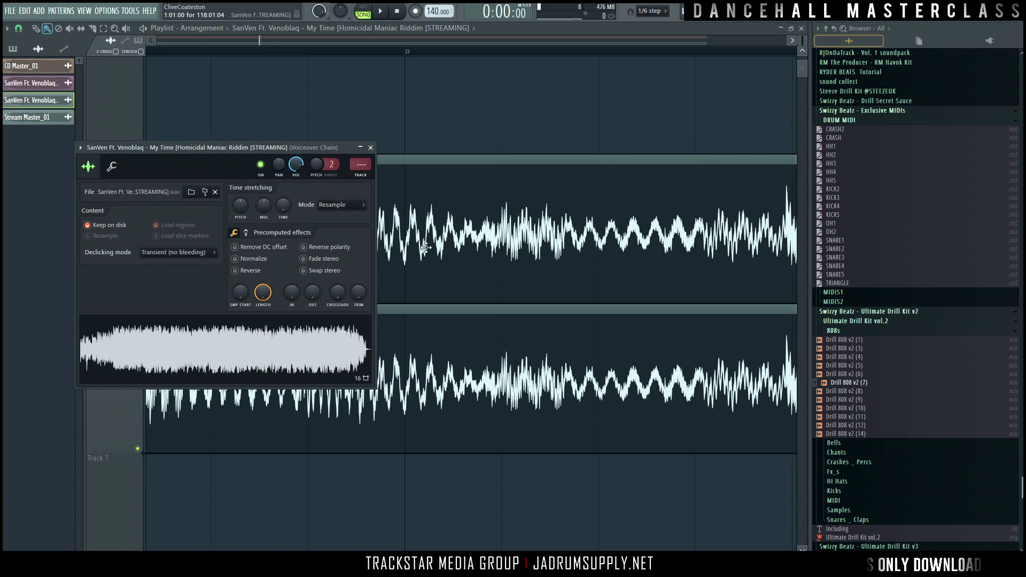
Step: Reverse the [STREAMING] clip's polarity, play it against Stream Master_01 as a null test, and close its channel settings
click(326, 250)
key(space)
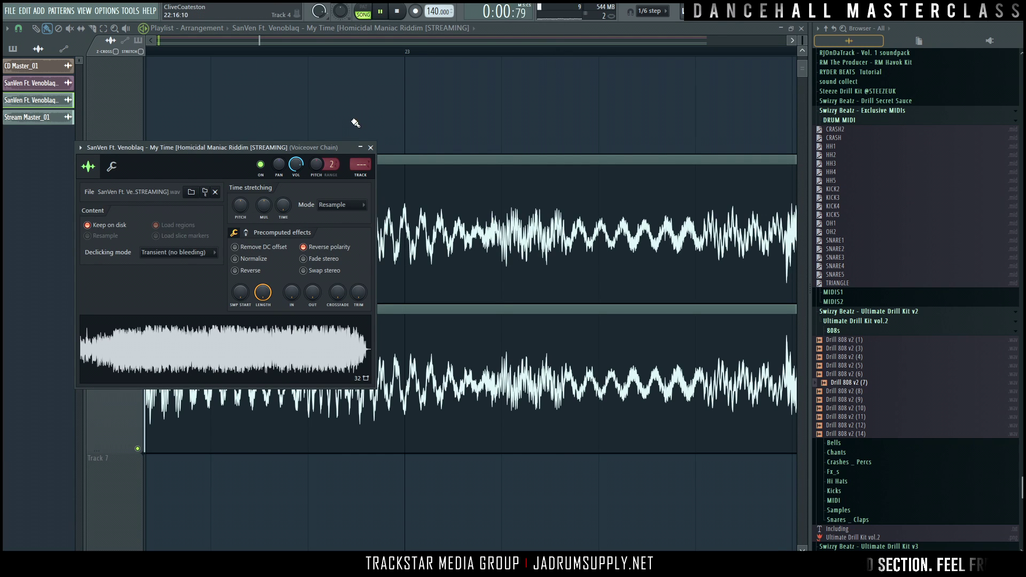
scroll(369, 107, down, 5)
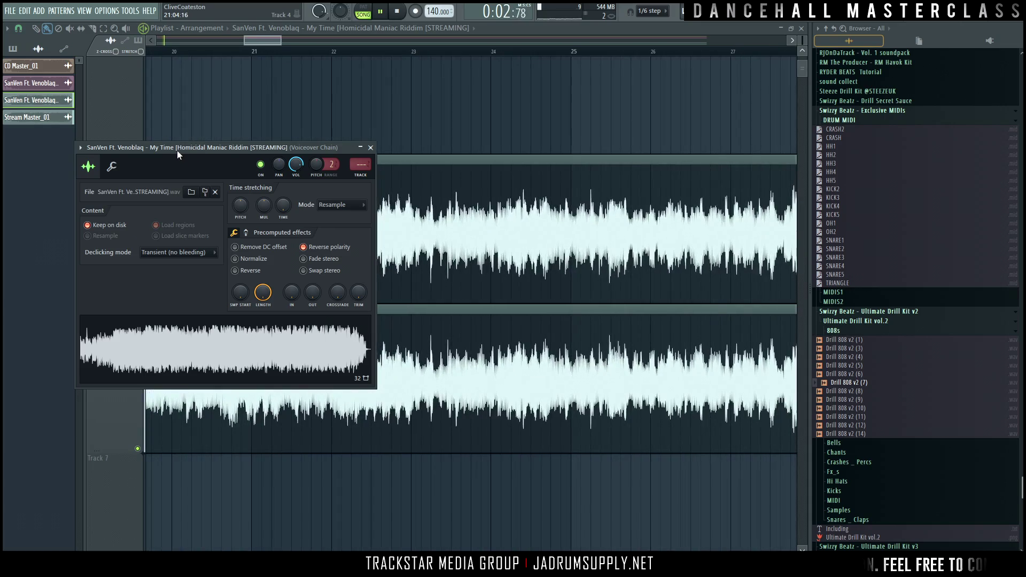
drag(178, 154, 560, 159)
scroll(237, 56, down, 6)
scroll(237, 56, up, 5)
scroll(181, 53, up, 2)
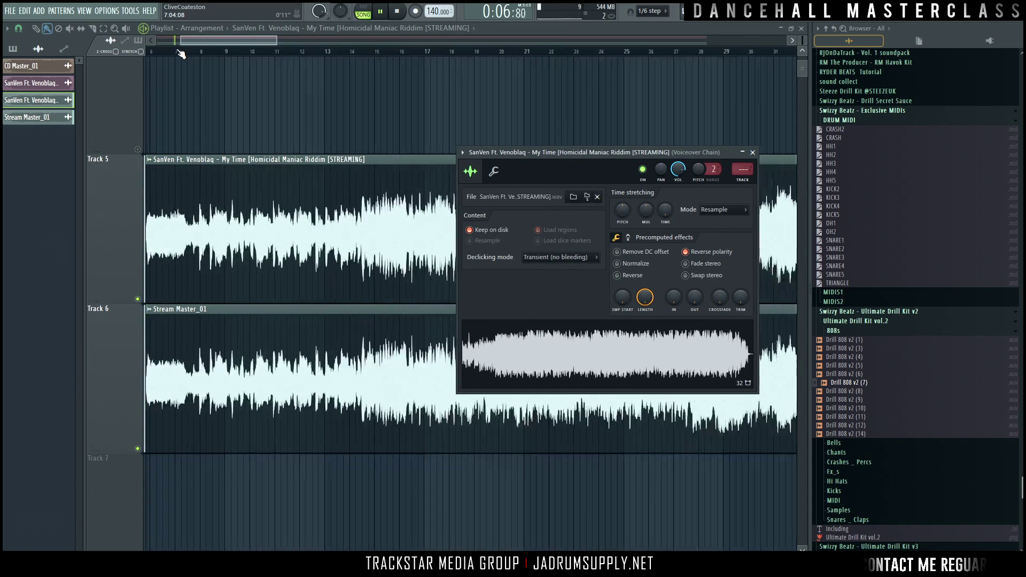
key(Escape)
scroll(188, 62, up, 2)
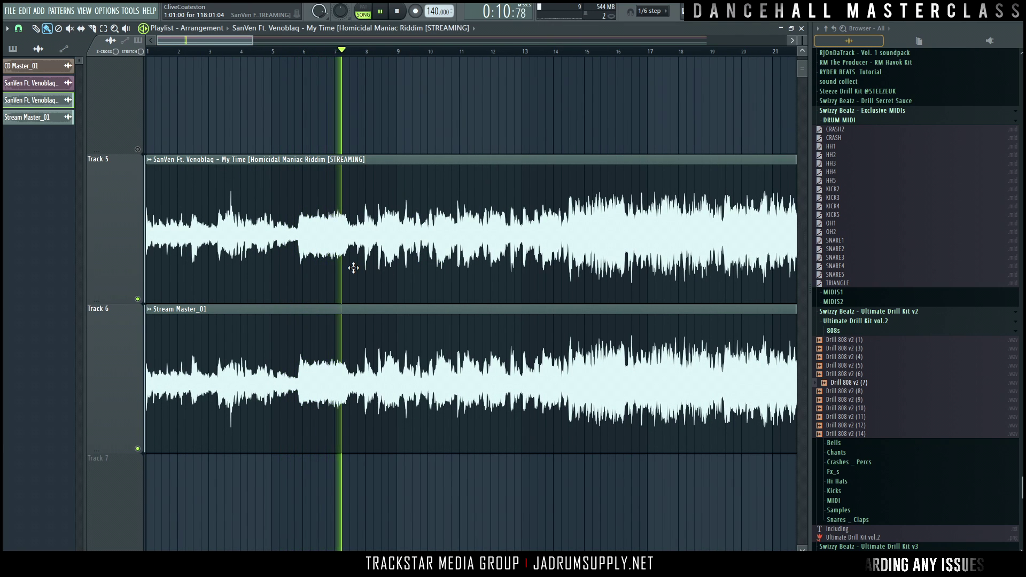
scroll(353, 268, up, 4)
key(space)
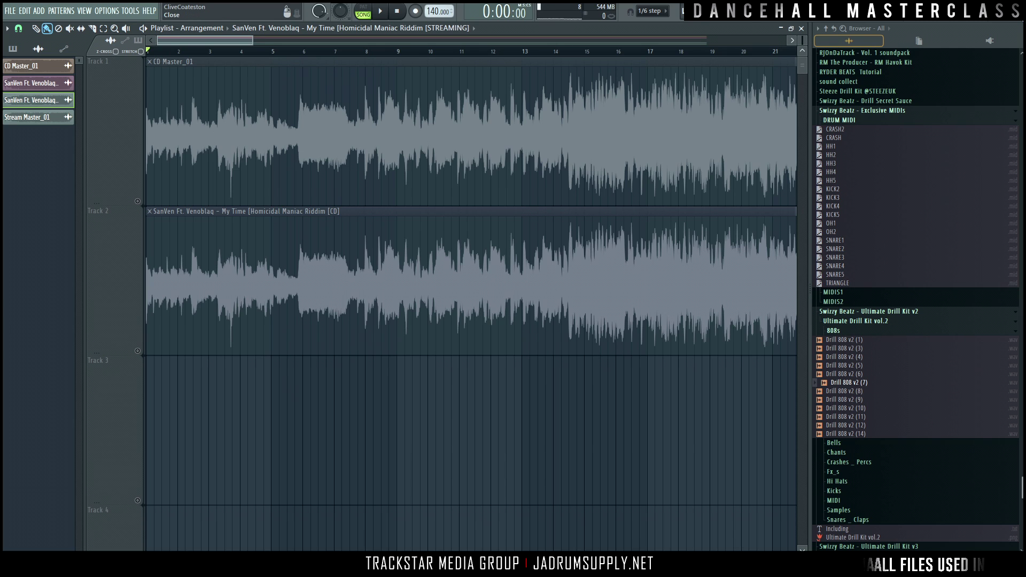
Step: Play the arrangement briefly, view the full CD waveforms and open the channel settings of CD Master_01
key(space)
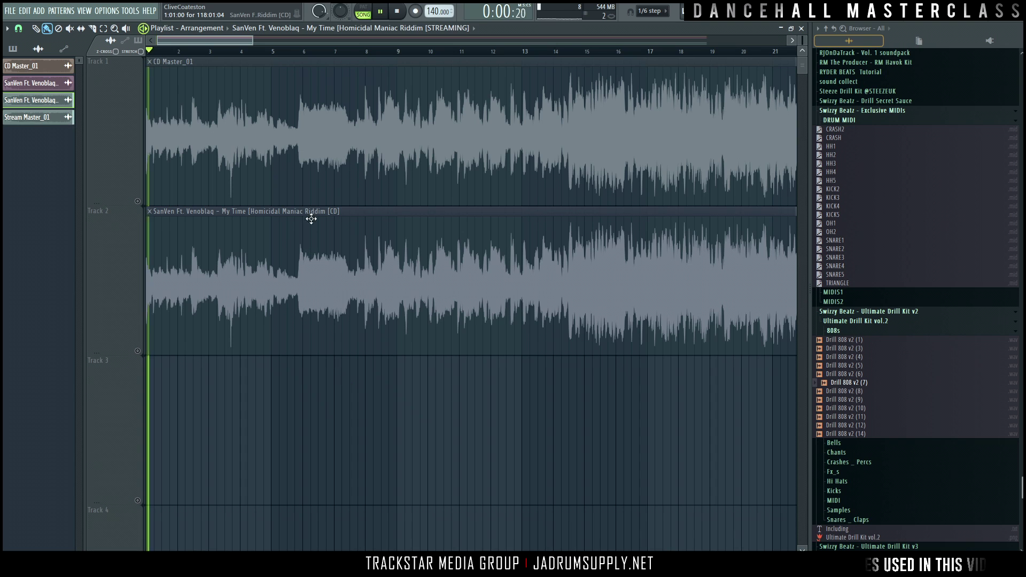
key(space)
scroll(370, 60, down, 5)
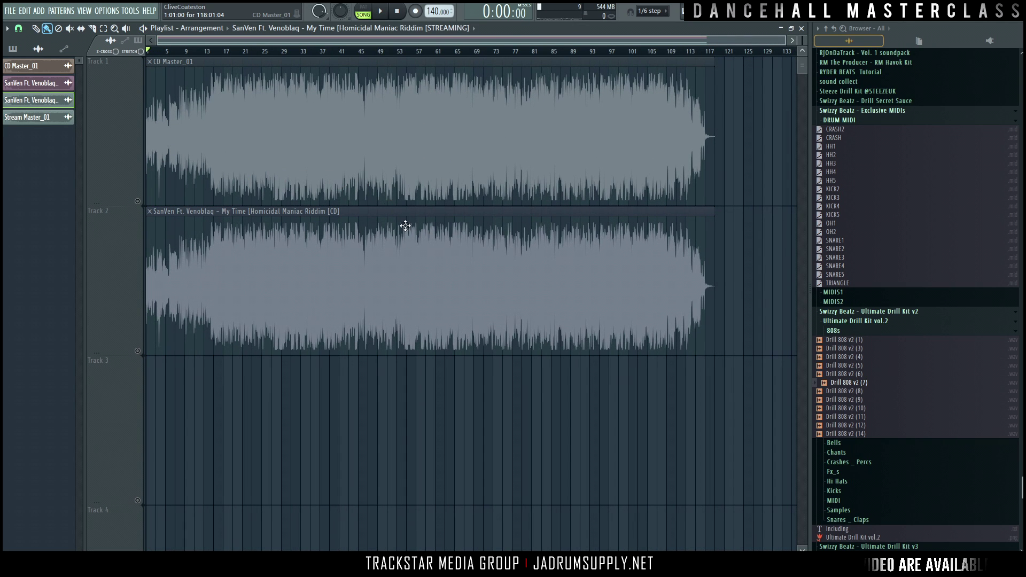
double_click(436, 172)
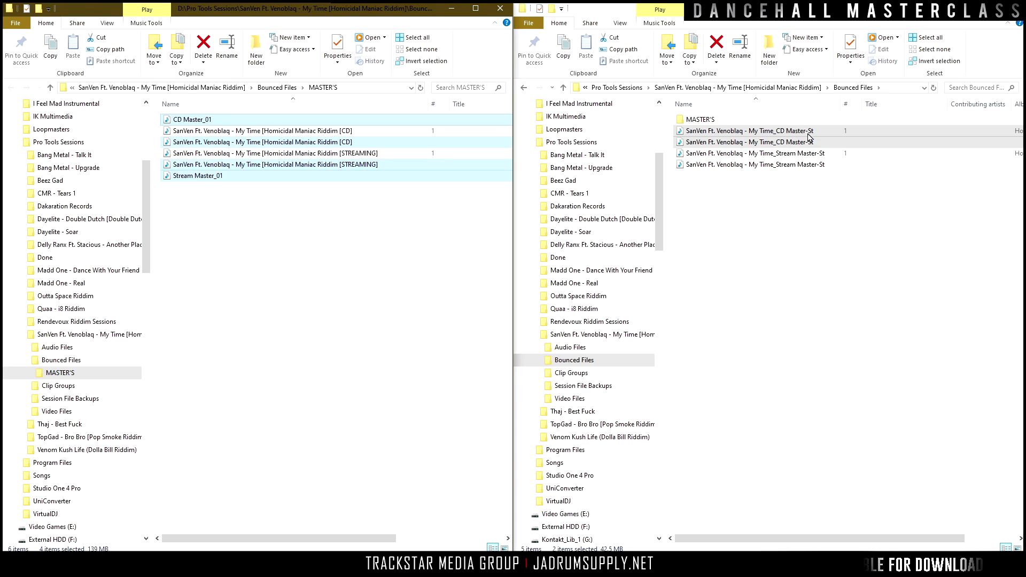
Step: Switch to File Explorer and select the Stream Master_01 and CD Master_01 print files in the MASTER'S folder
click(328, 242)
click(210, 176)
ctrl+click(207, 120)
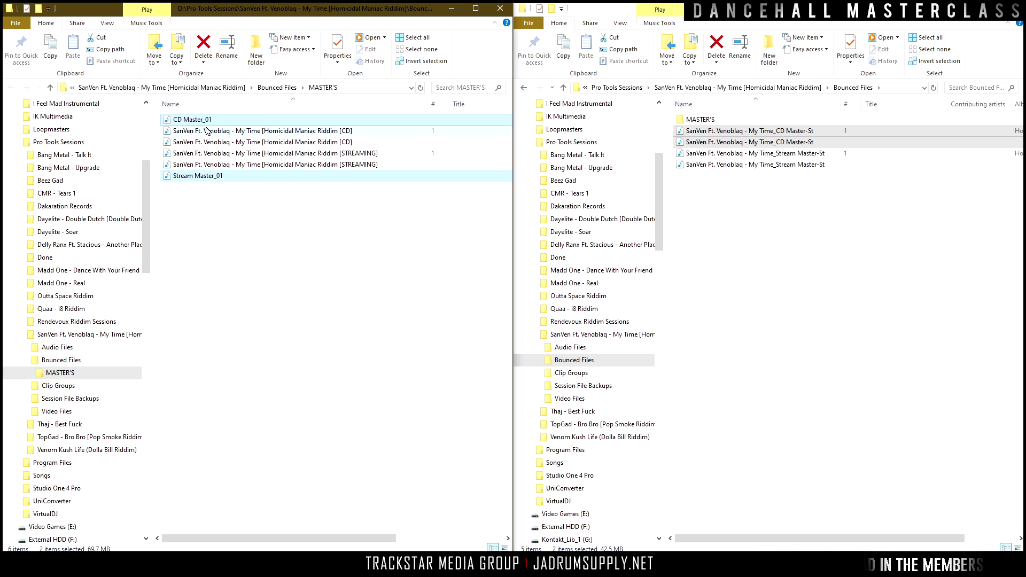
drag(207, 131, 555, 297)
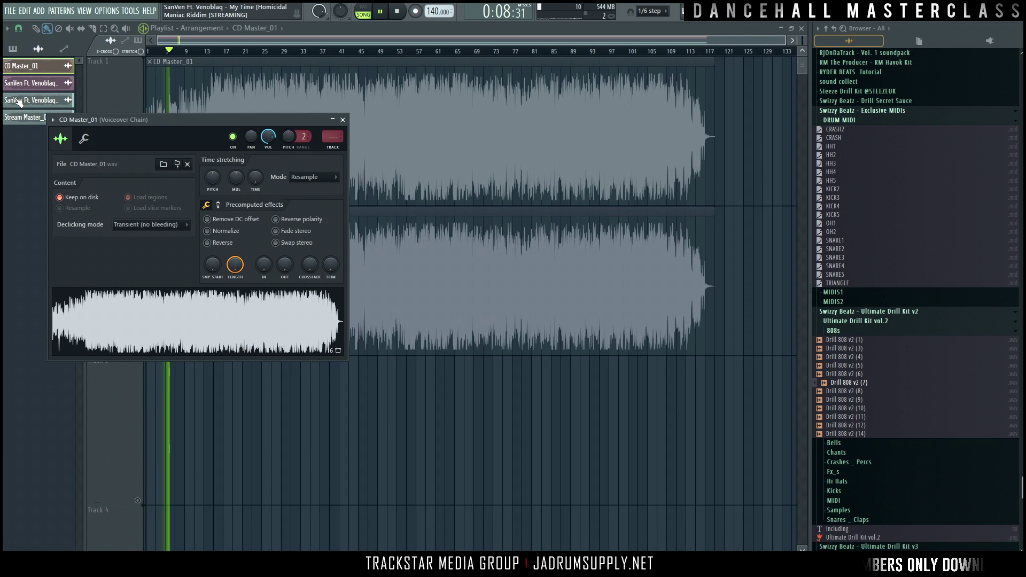
Step: Delete the CD Master_01 clip from the FL Studio project and retry deleting the CD Master_01 and Stream Master_01 files in File Explorer
click(18, 100)
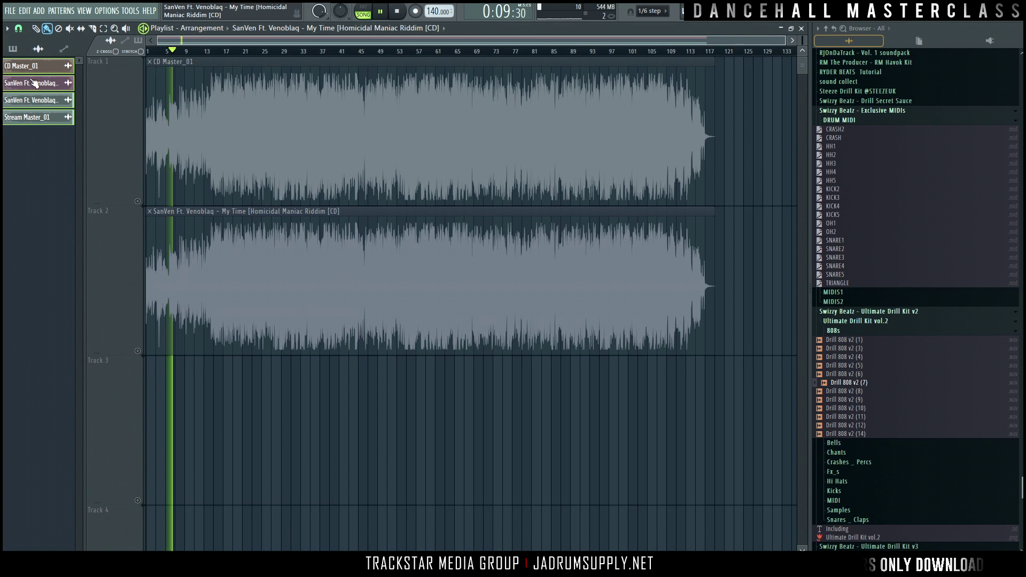
right_click(44, 67)
click(76, 188)
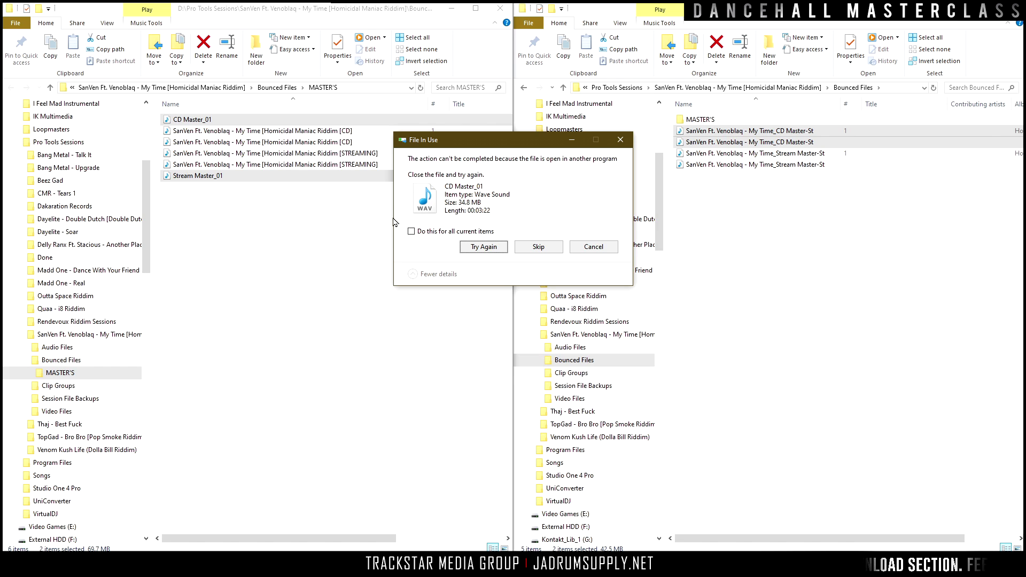
click(496, 249)
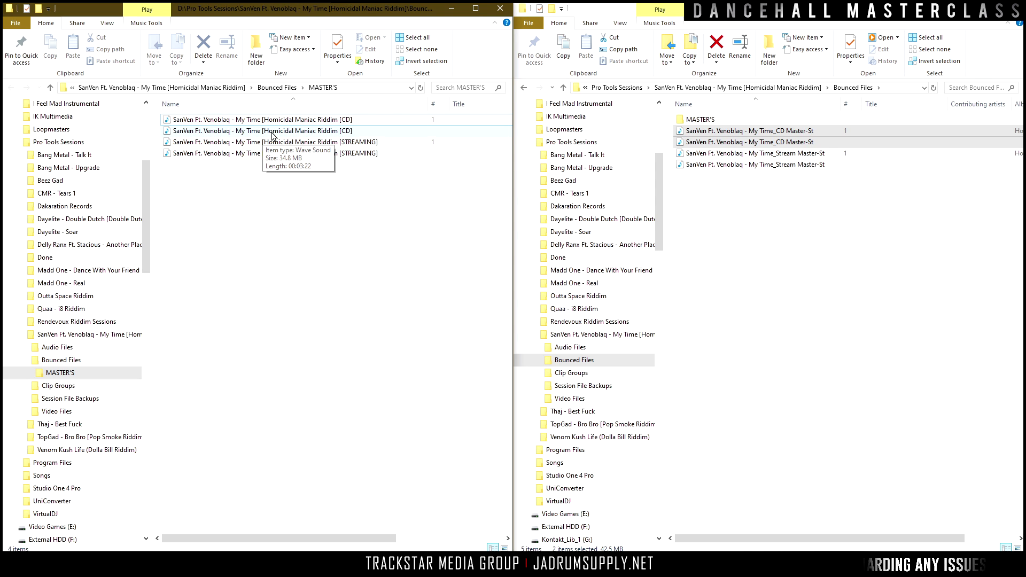
Step: Play the [CD] master's WAV file from the MASTER'S folder in the media player
double_click(272, 134)
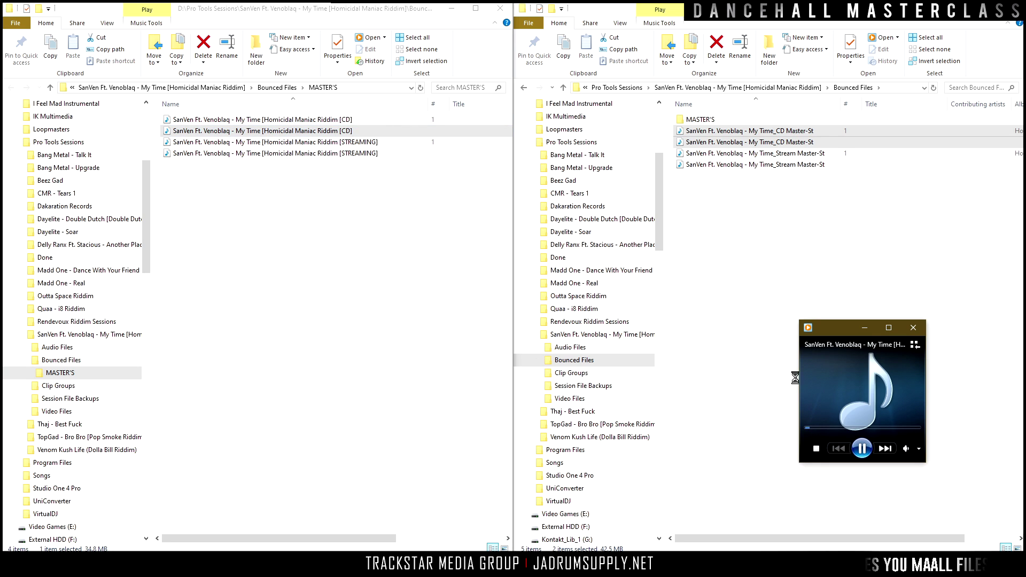
mouse_move(915, 453)
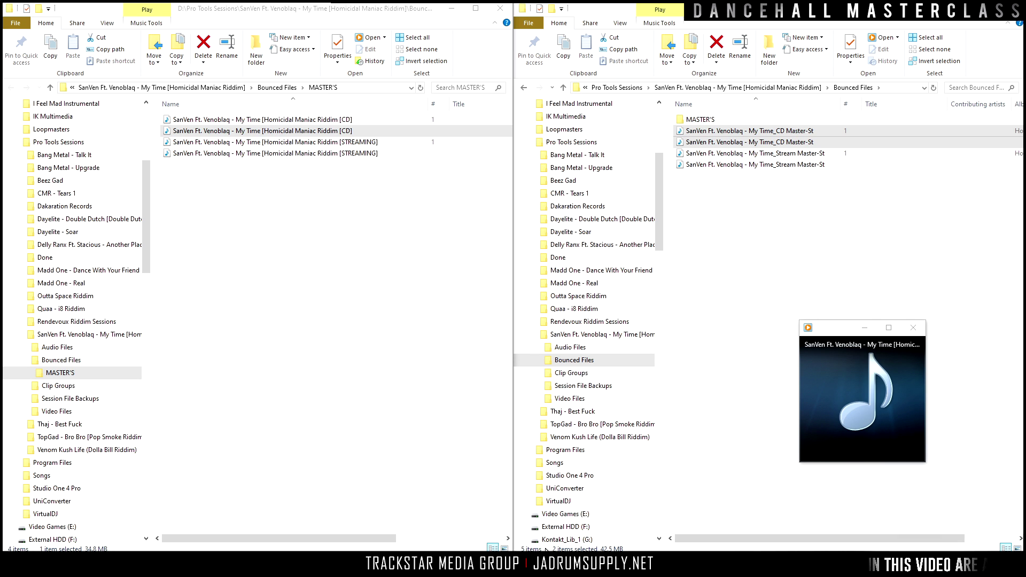
Step: Switch to FL Studio, show the mixer with the Voiceover Chain and stop the playback
key(alt+Tab)
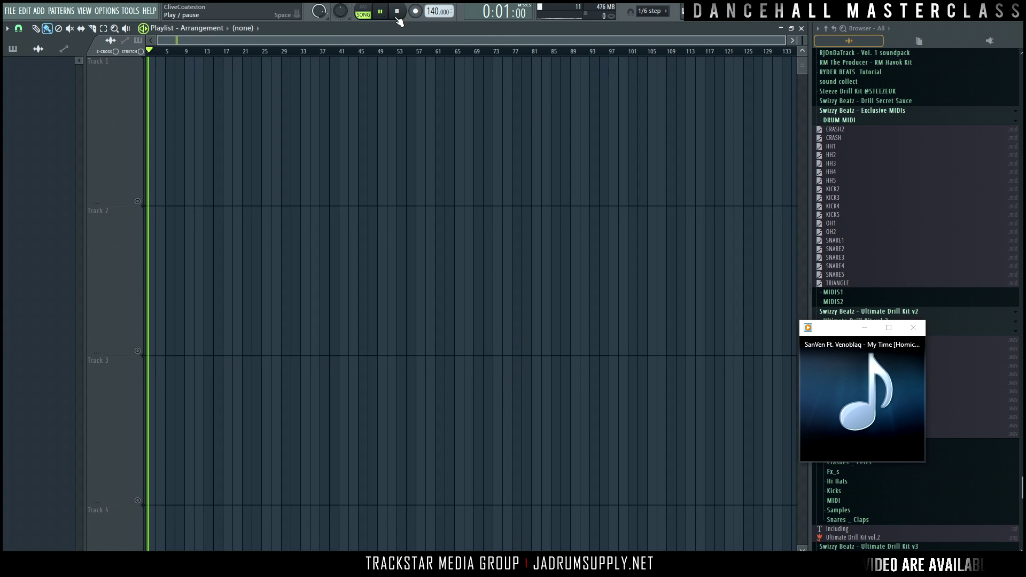
key(F9)
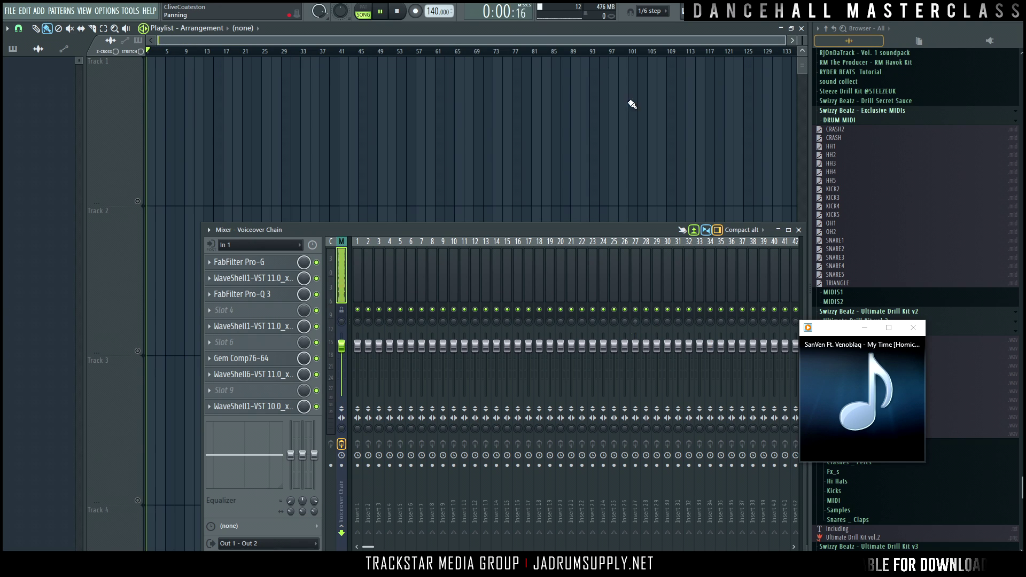
click(397, 11)
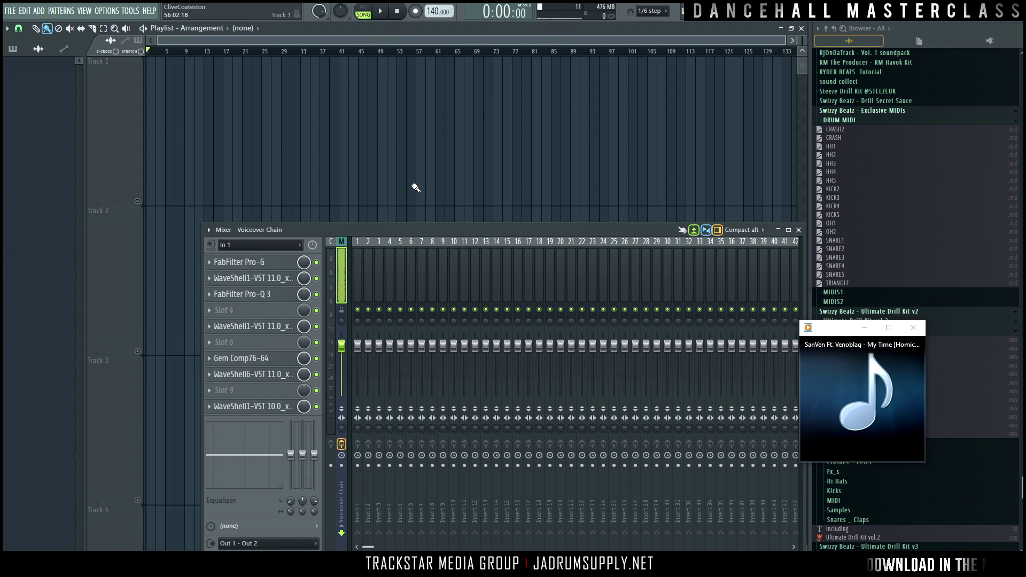